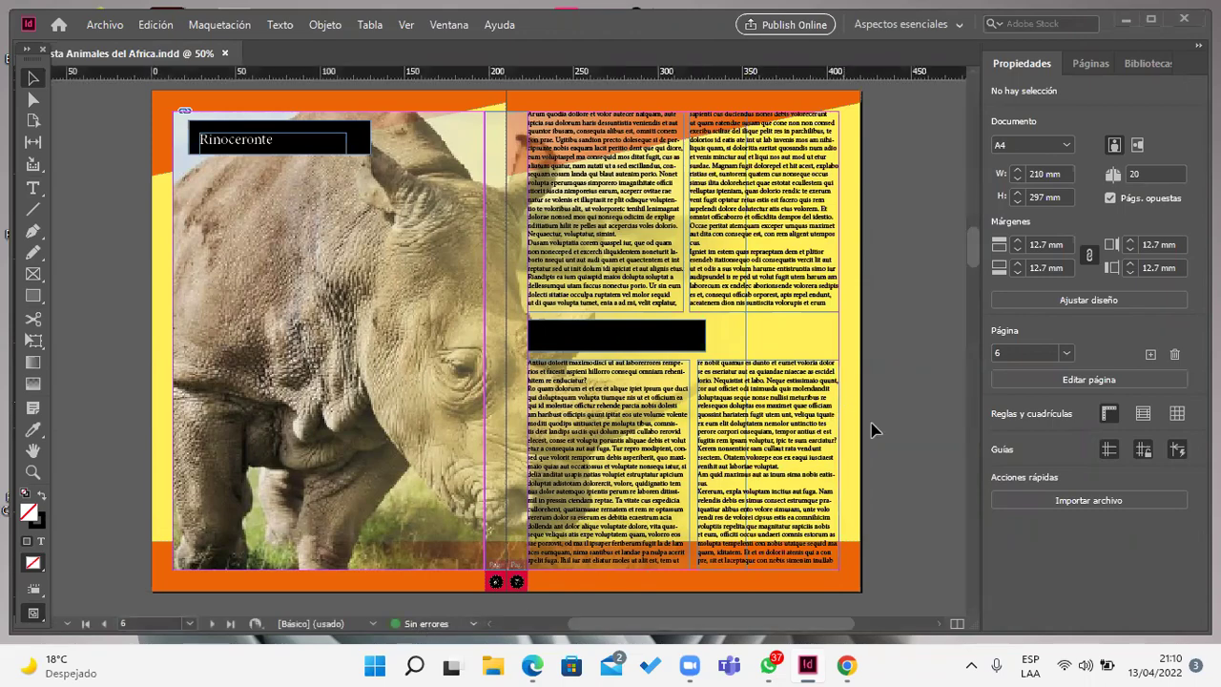
Step: Look through the magazine's cover and the lion, hippo and rhino spreads to review the existing layout
scroll(925, 466, up, 3)
scroll(925, 465, up, 15)
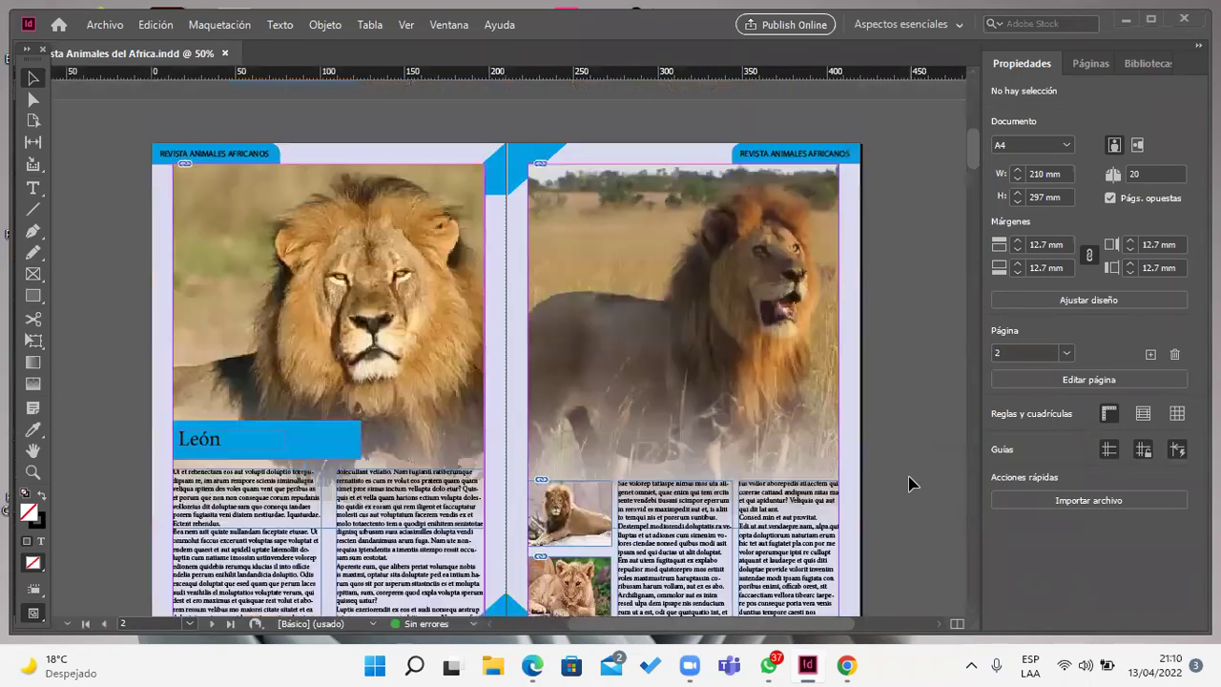
scroll(909, 484, up, 5)
scroll(911, 479, down, 7)
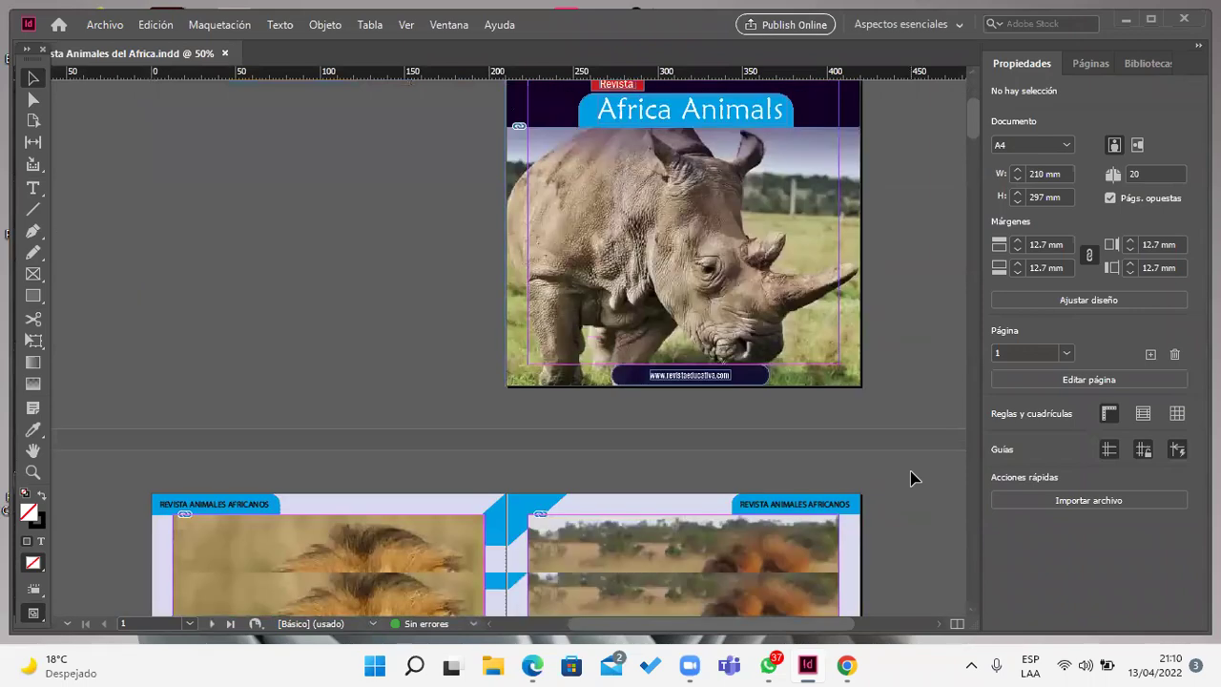
scroll(911, 479, down, 8)
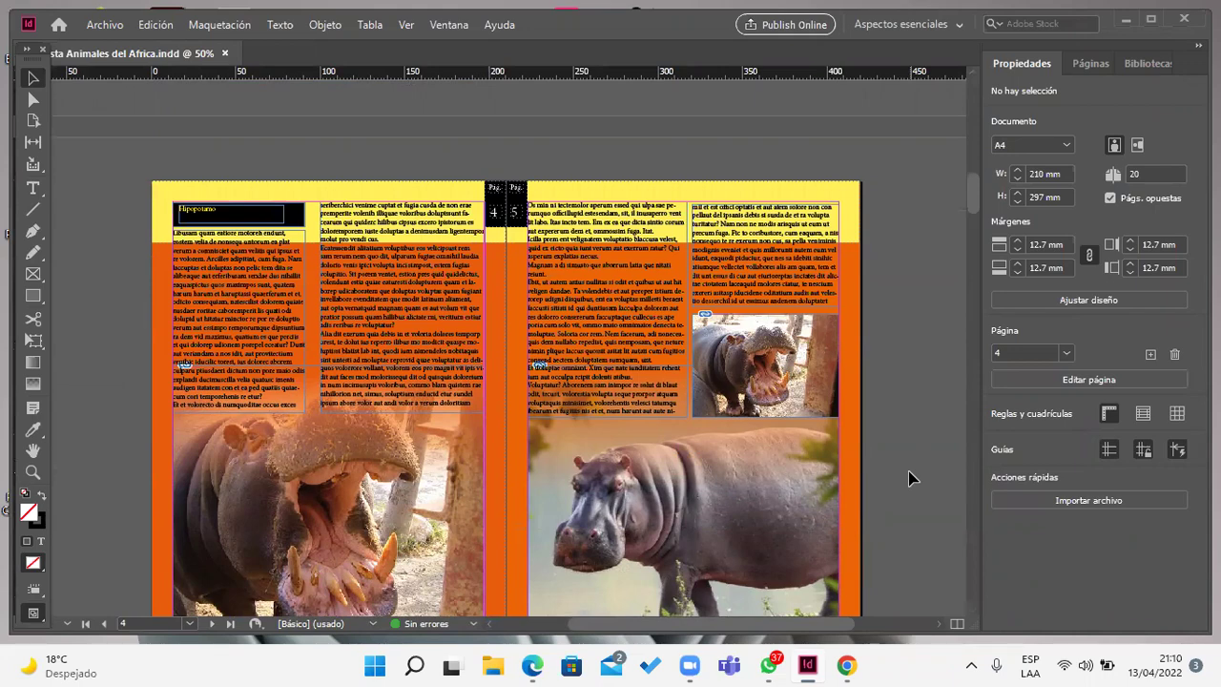
scroll(909, 479, down, 3)
scroll(867, 452, up, 6)
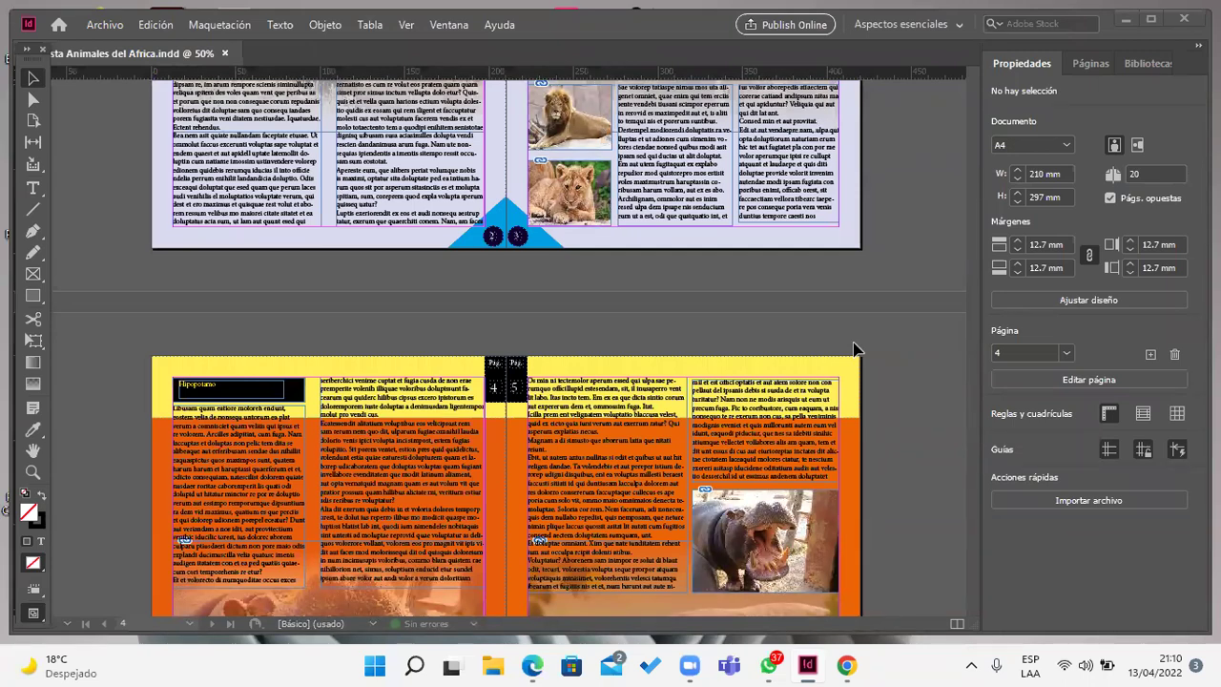
scroll(830, 350, up, 15)
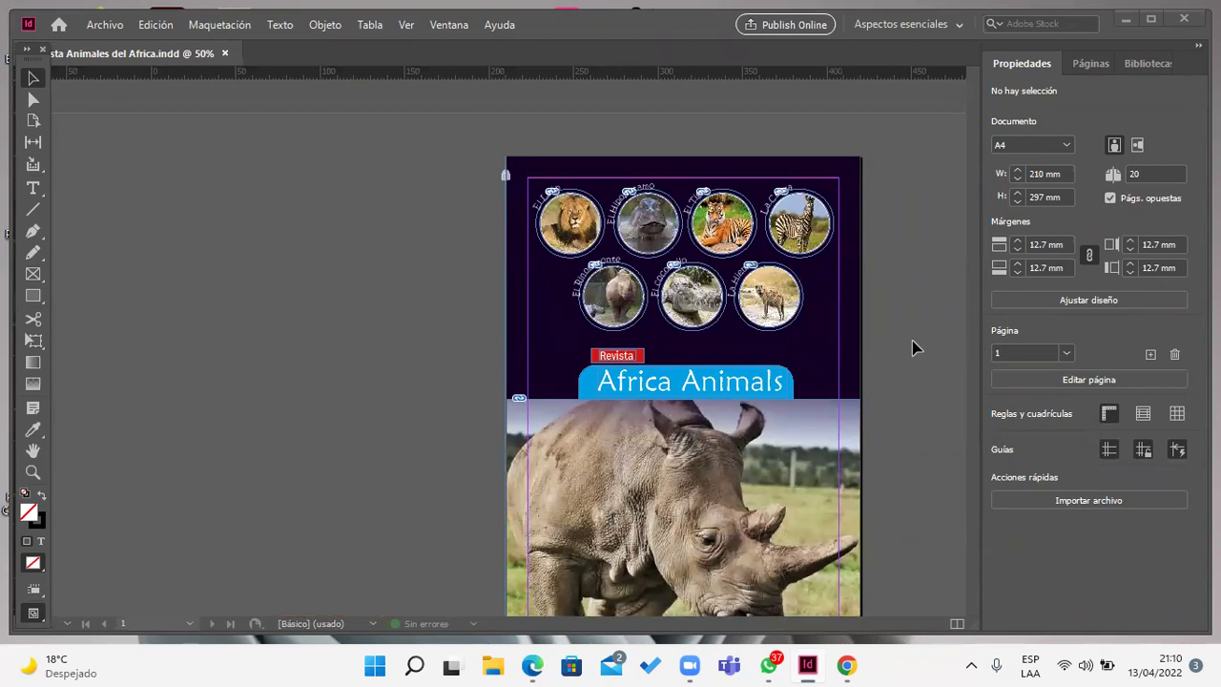
scroll(912, 347, down, 5)
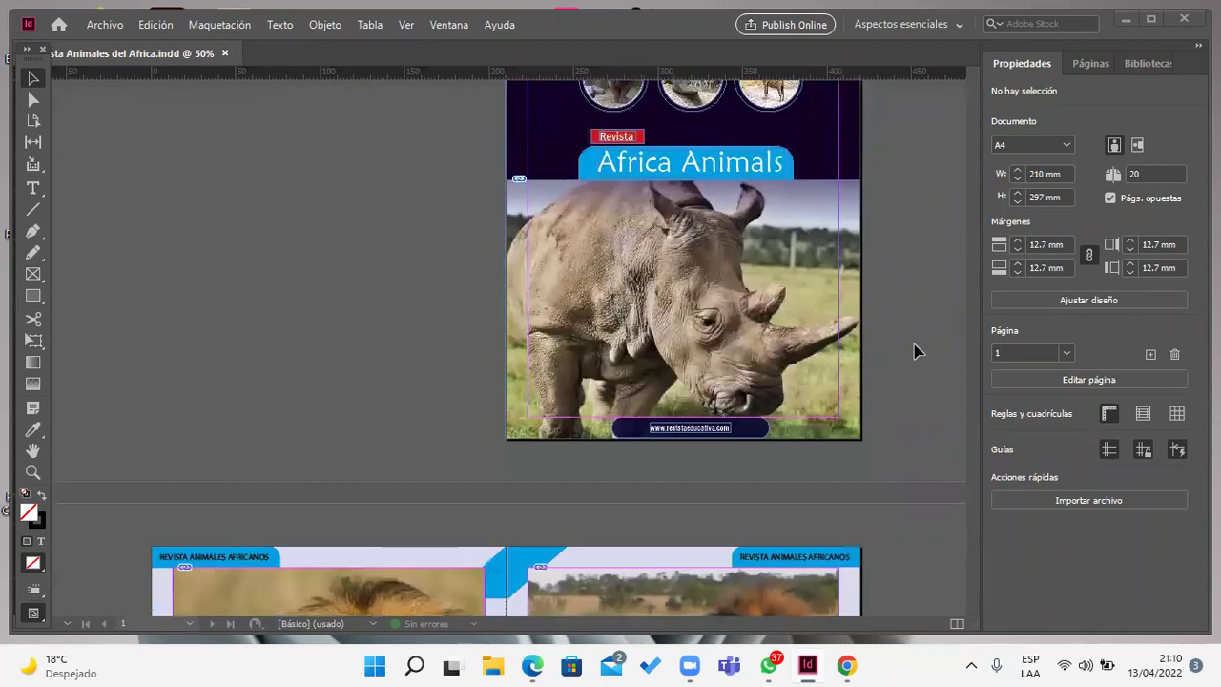
scroll(914, 352, down, 11)
scroll(916, 352, up, 6)
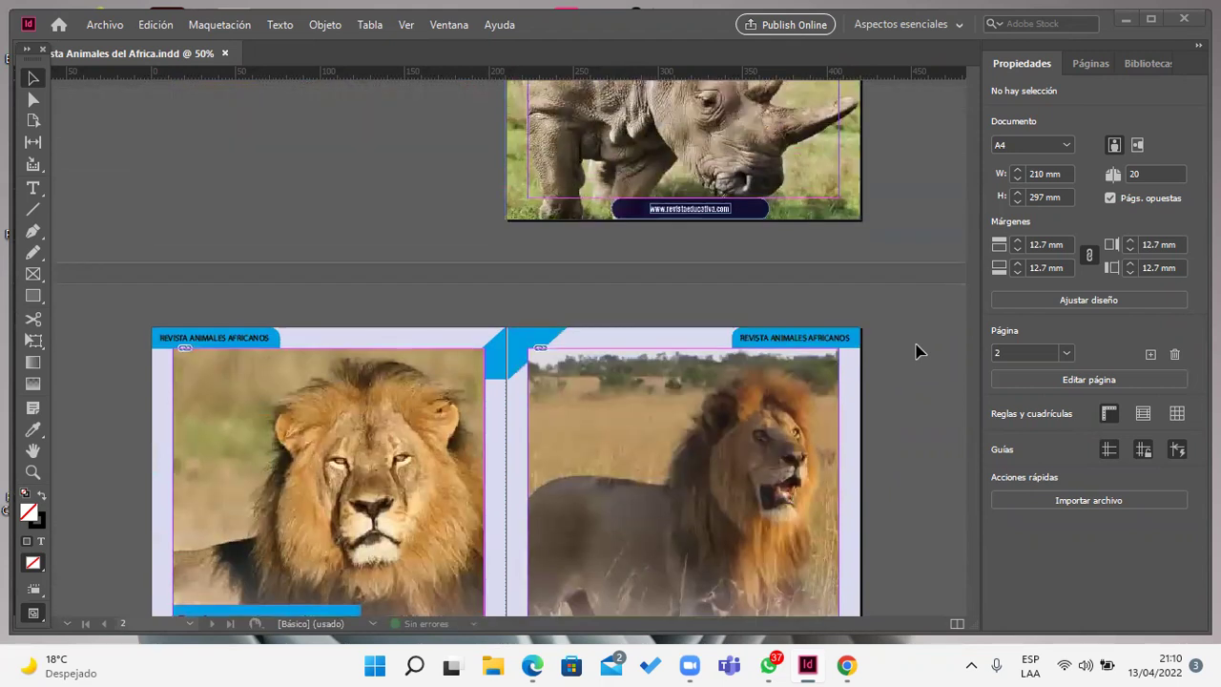
scroll(916, 352, up, 2)
scroll(916, 352, up, 8)
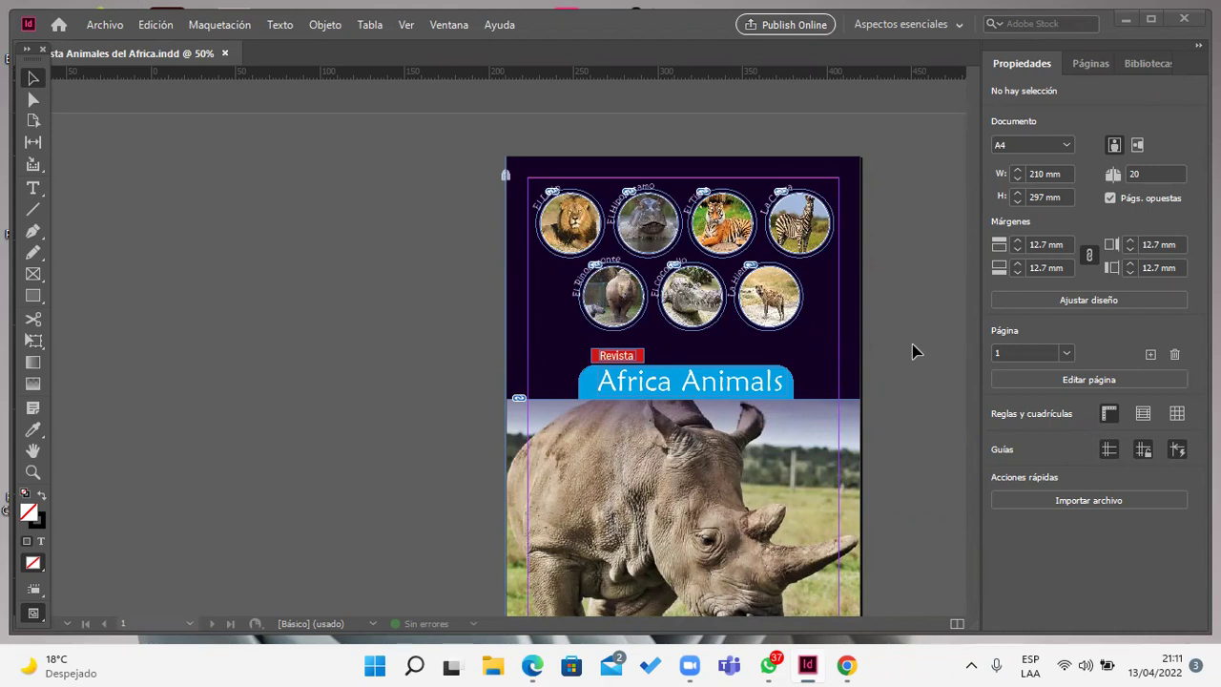
scroll(913, 352, down, 3)
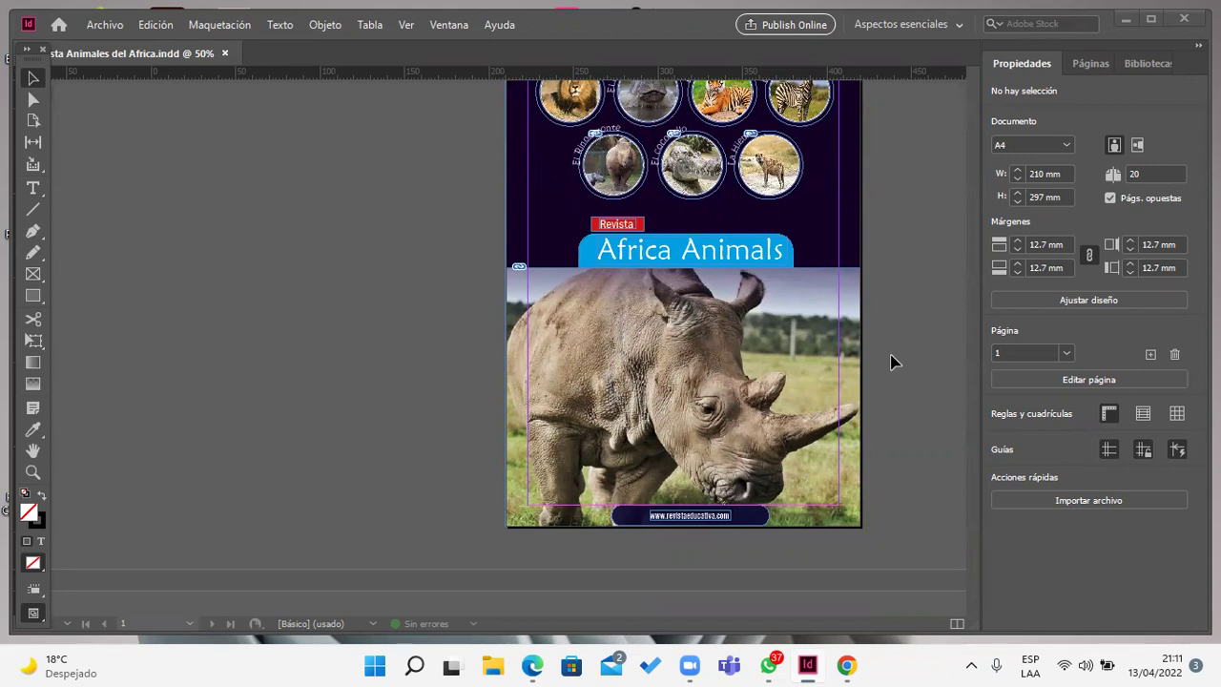
scroll(892, 360, up, 1)
scroll(892, 361, up, 1)
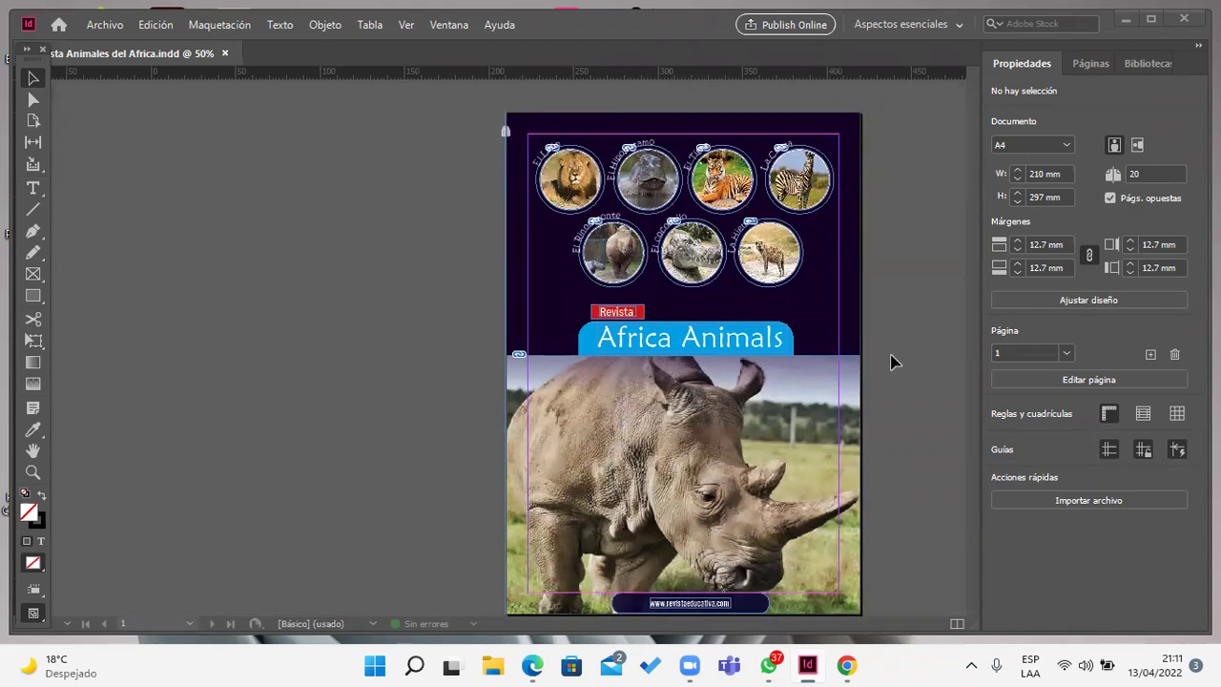
Step: Switch to Chrome and search Google for "animales salvajes" in a new tab
click(846, 665)
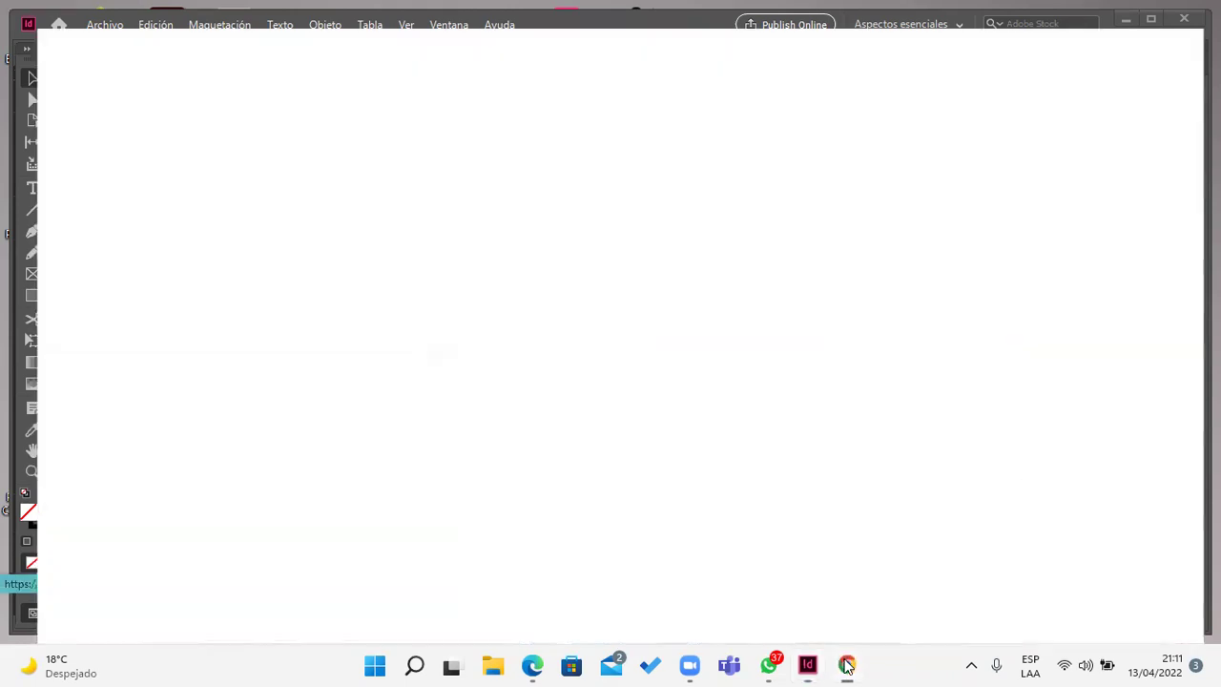
click(240, 14)
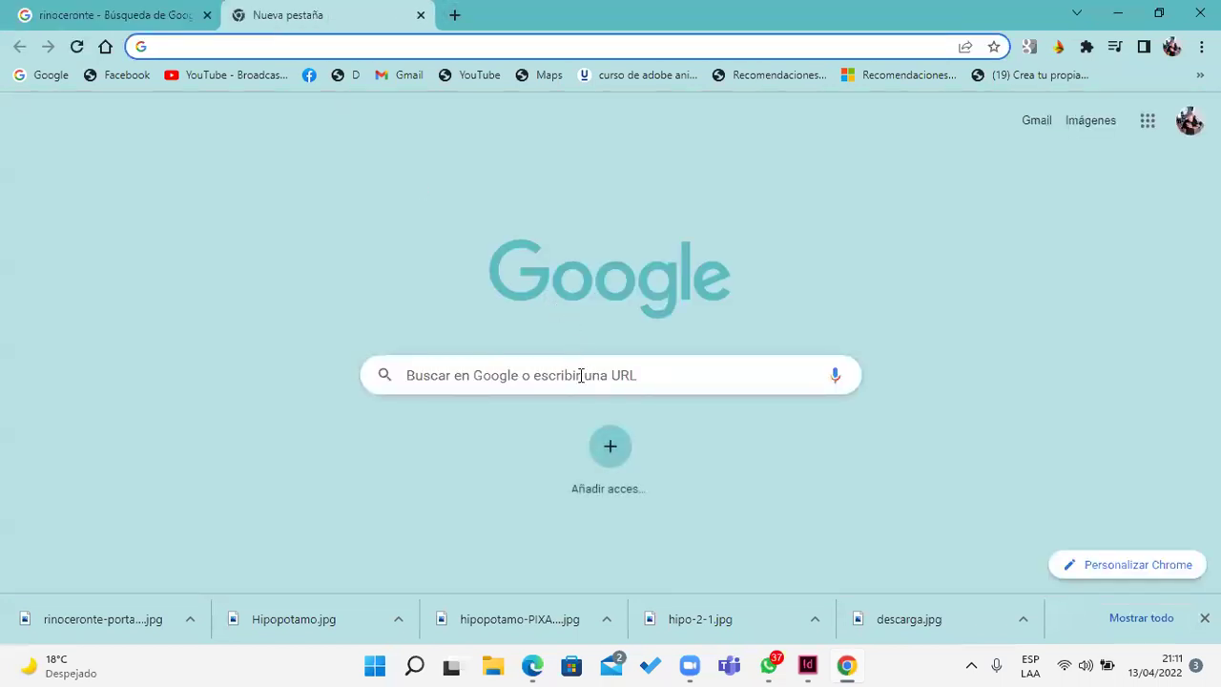
click(581, 375)
text(animales sa)
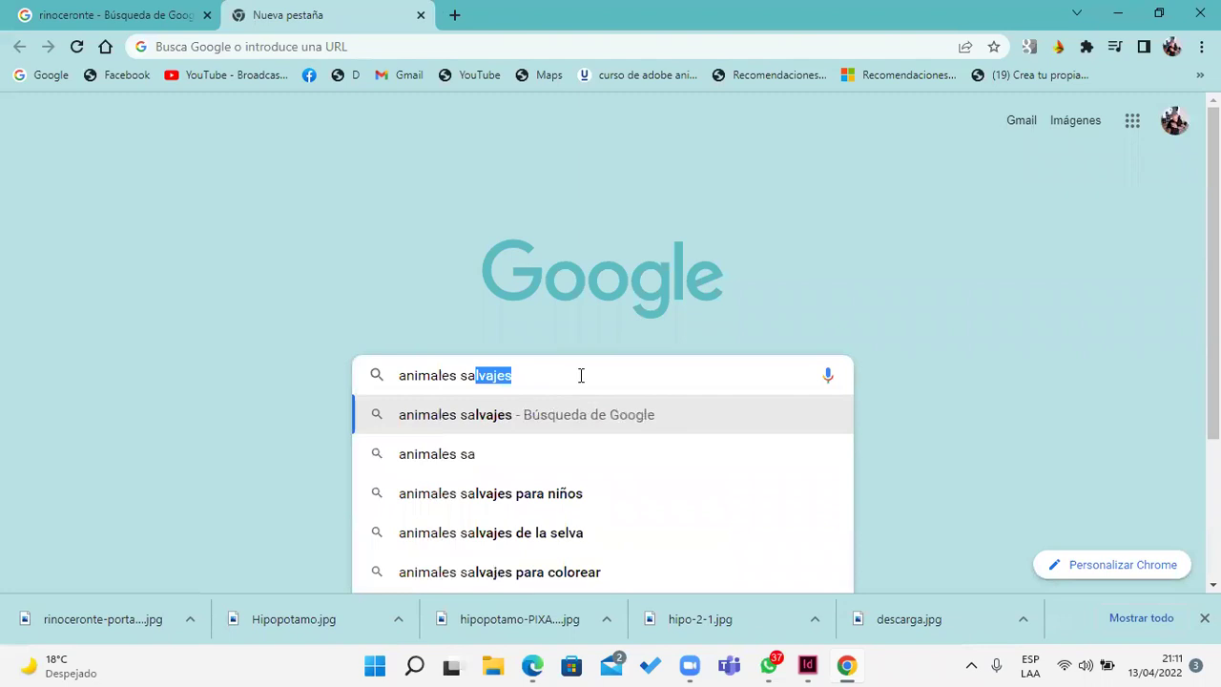
click(524, 416)
Step: Open the anipedia.net article on wild animals from the search results
scroll(763, 471, down, 15)
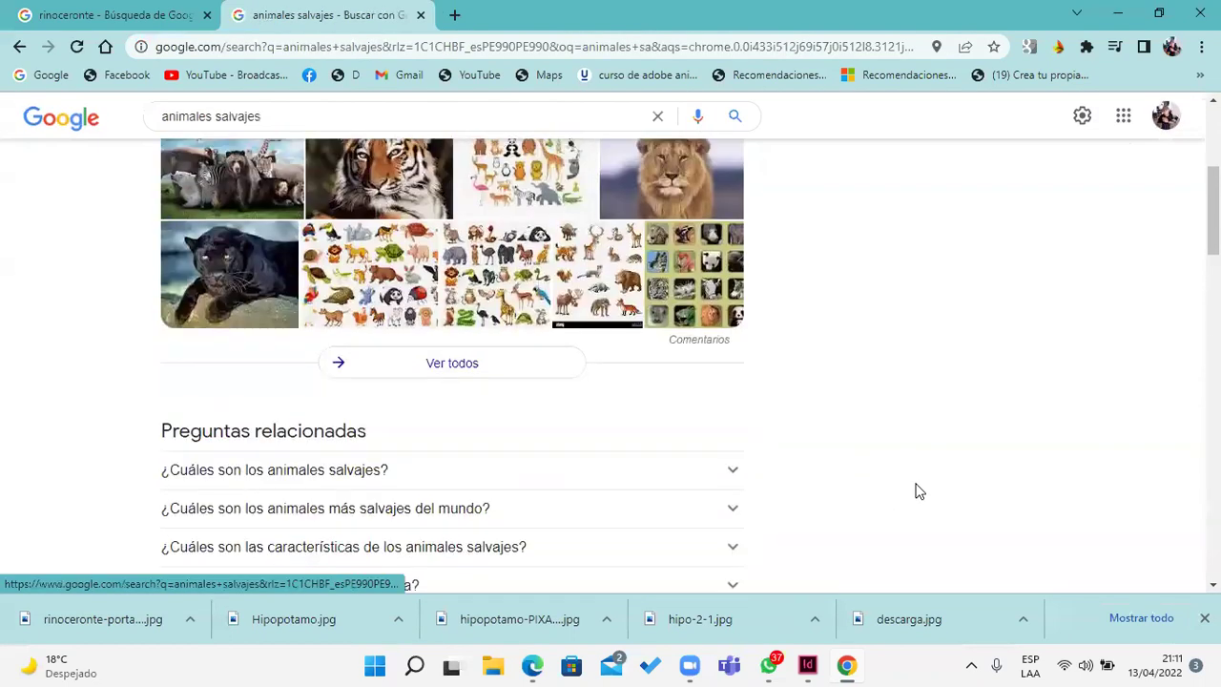
scroll(600, 436, up, 2)
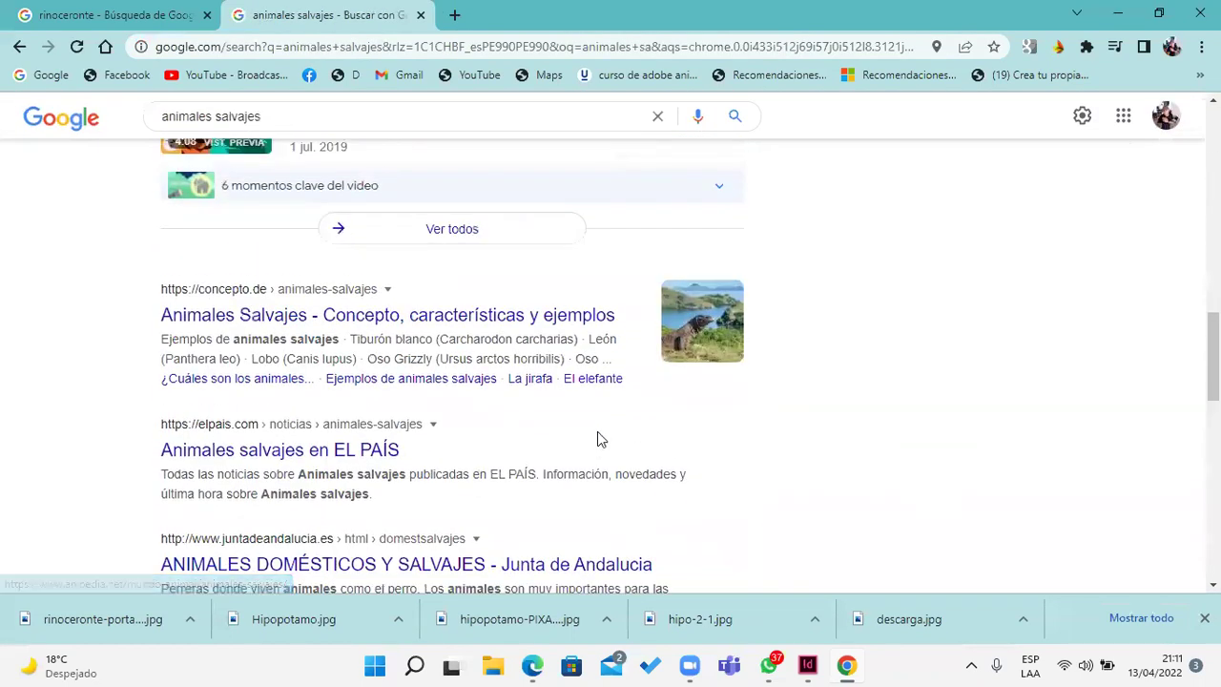
scroll(432, 384, down, 1)
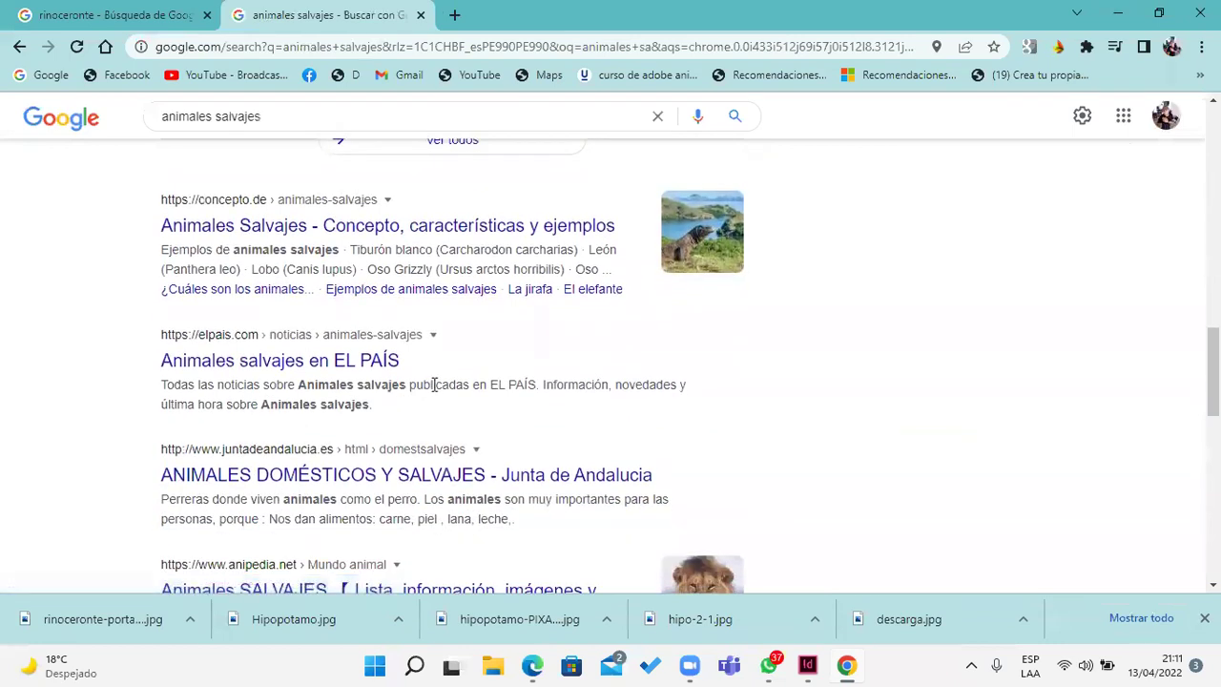
scroll(434, 384, down, 3)
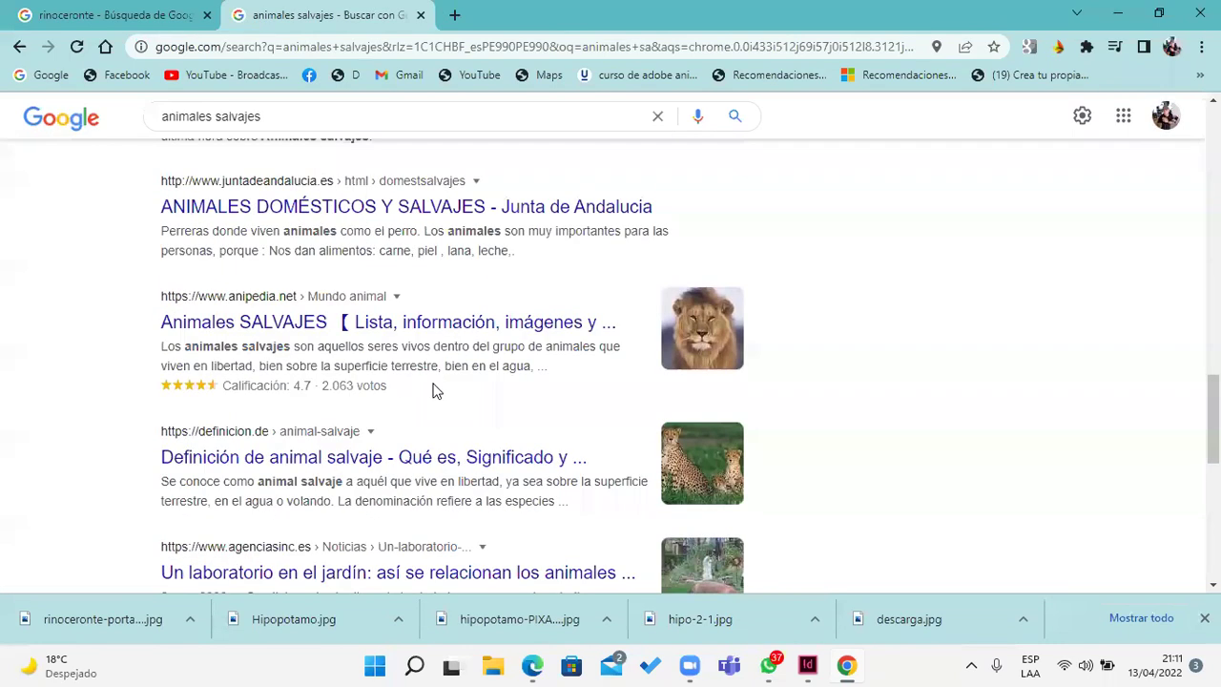
click(280, 329)
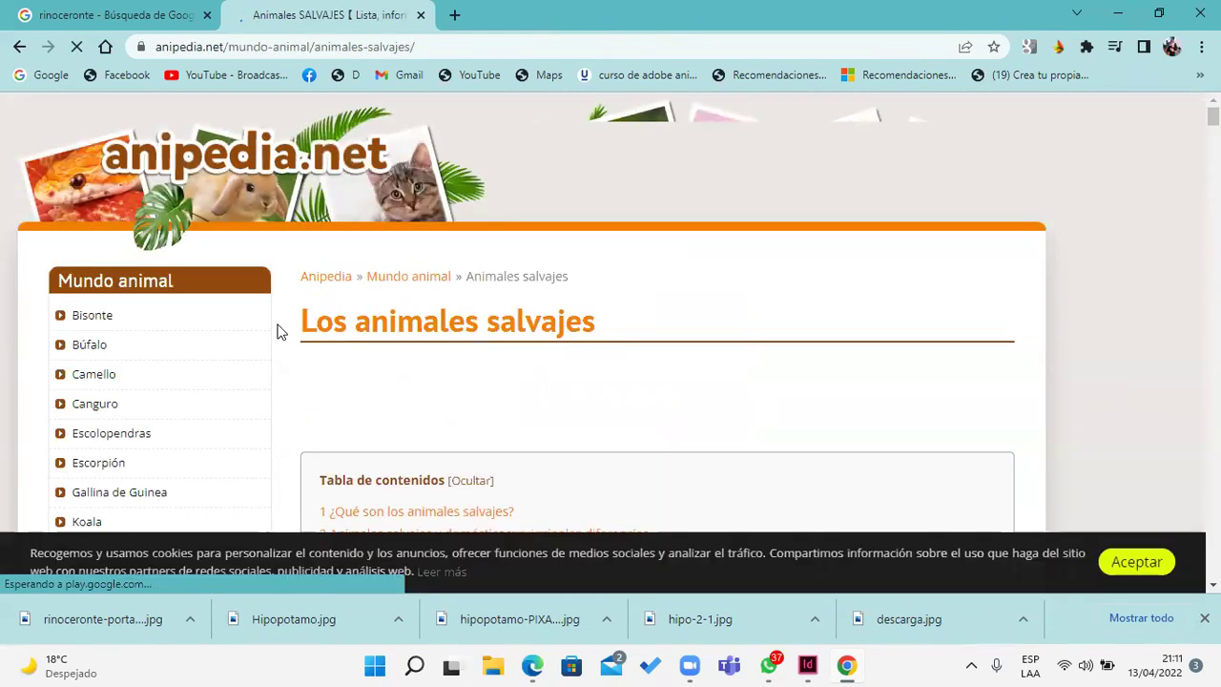
Step: Generate a QR code for the anipedia.net wild animals page
scroll(960, 363, down, 3)
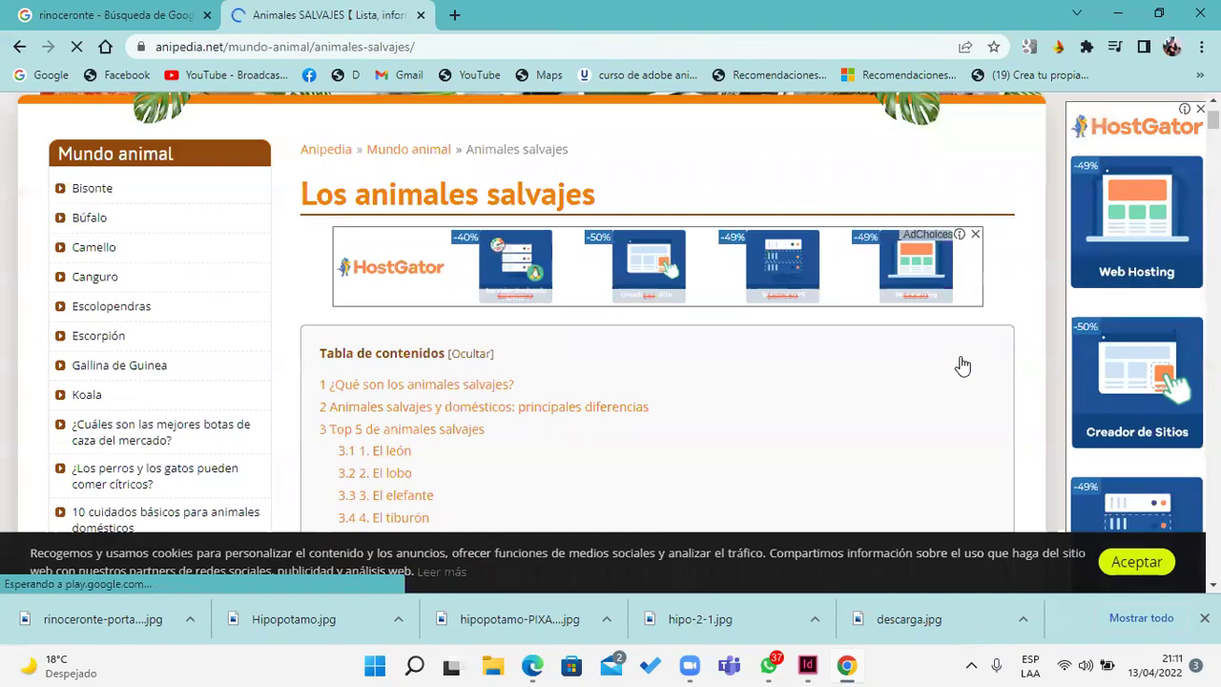
scroll(959, 363, up, 2)
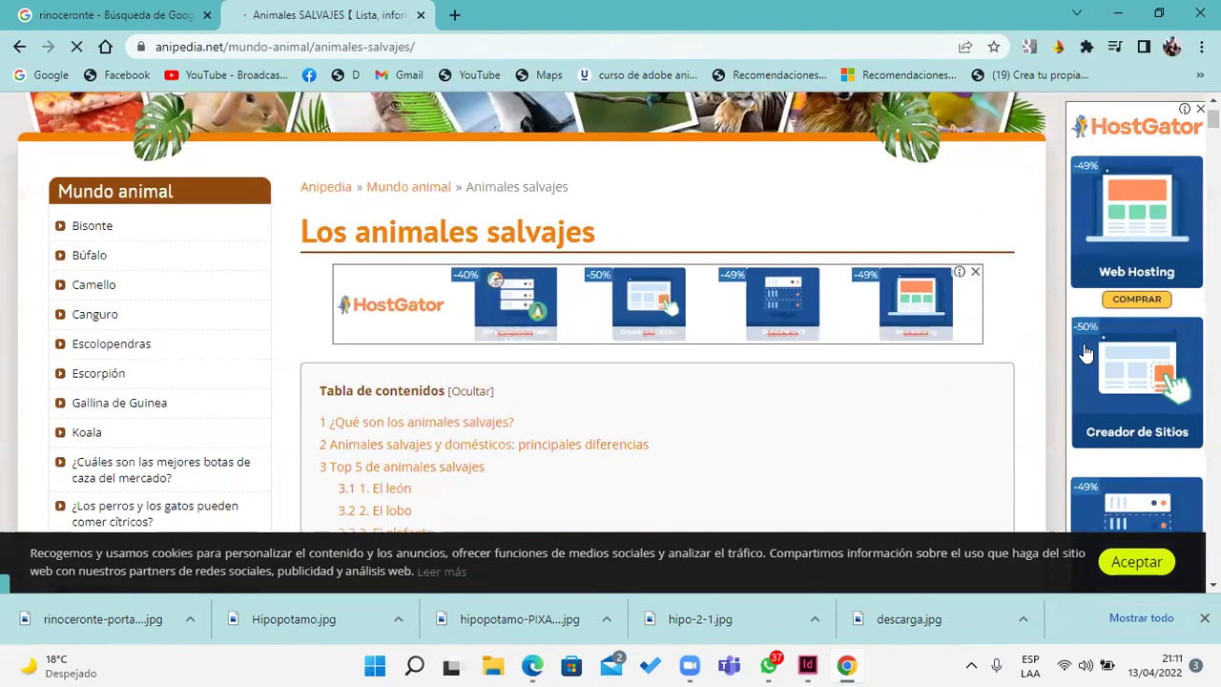
scroll(1112, 249, down, 3)
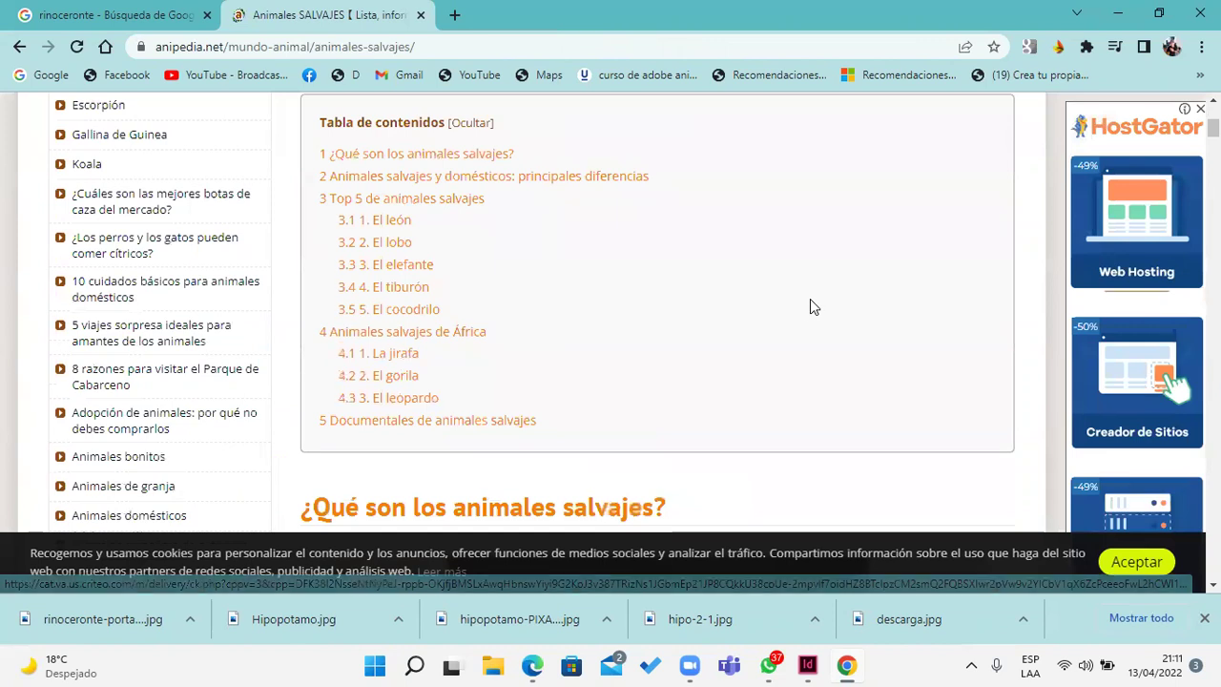
scroll(806, 305, up, 2)
scroll(792, 308, up, 1)
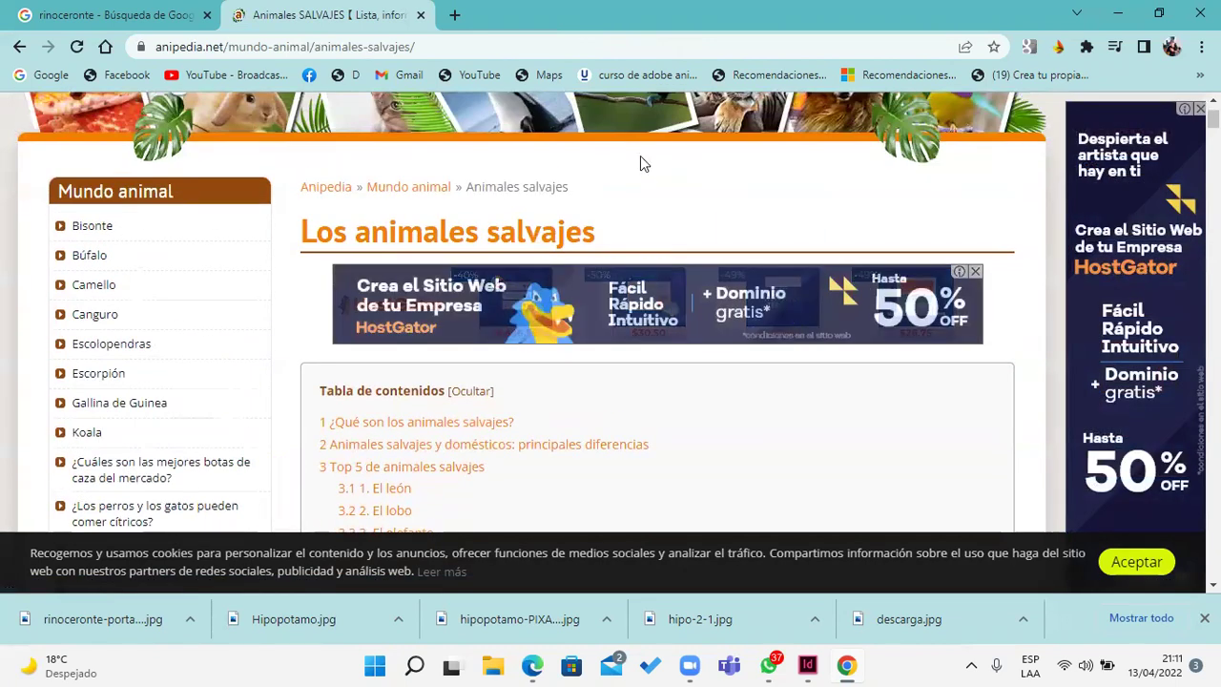
scroll(640, 155, up, 1)
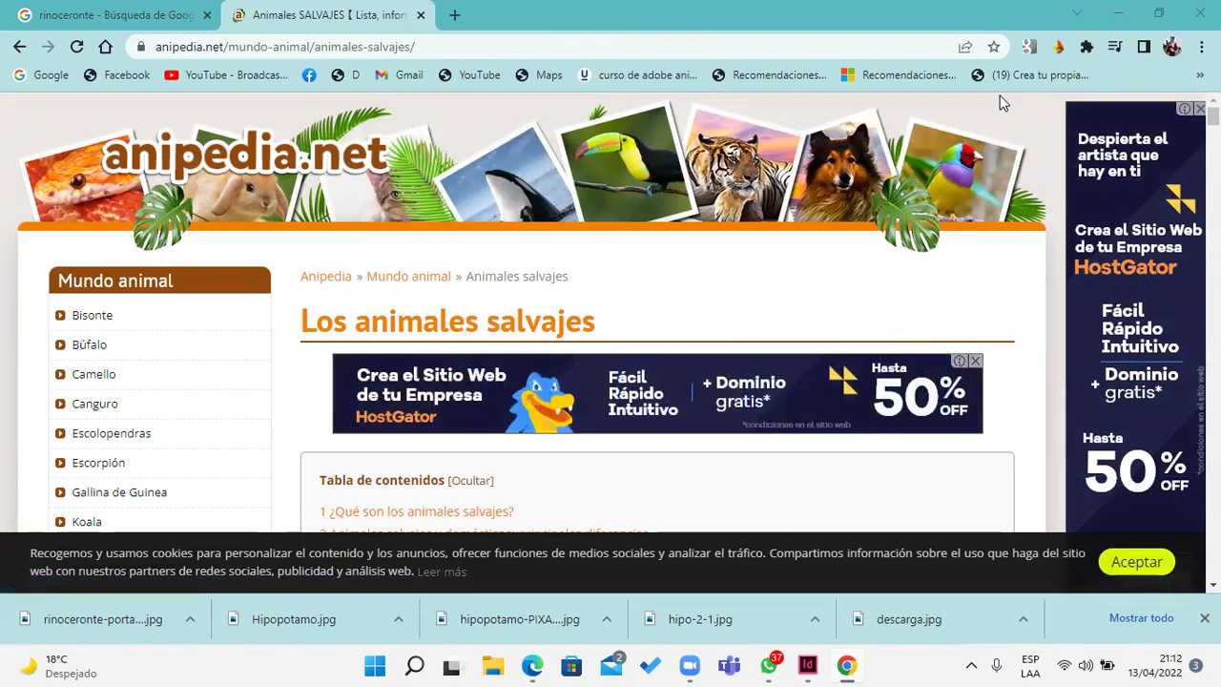
click(965, 46)
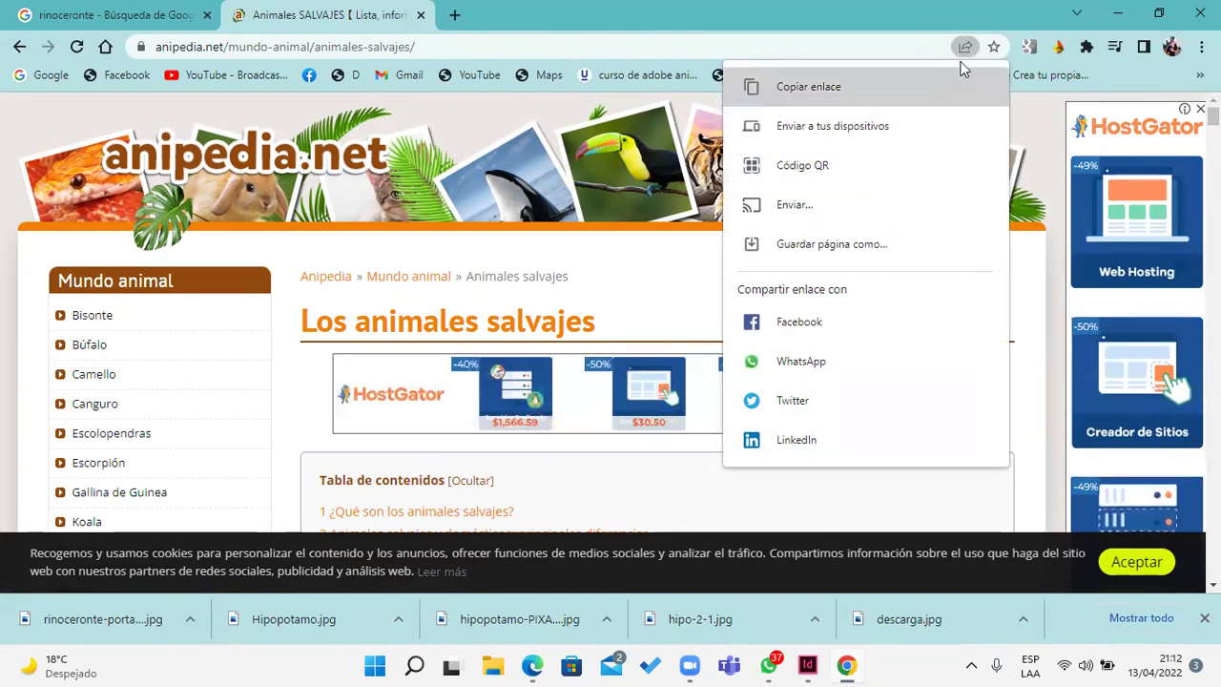
click(838, 165)
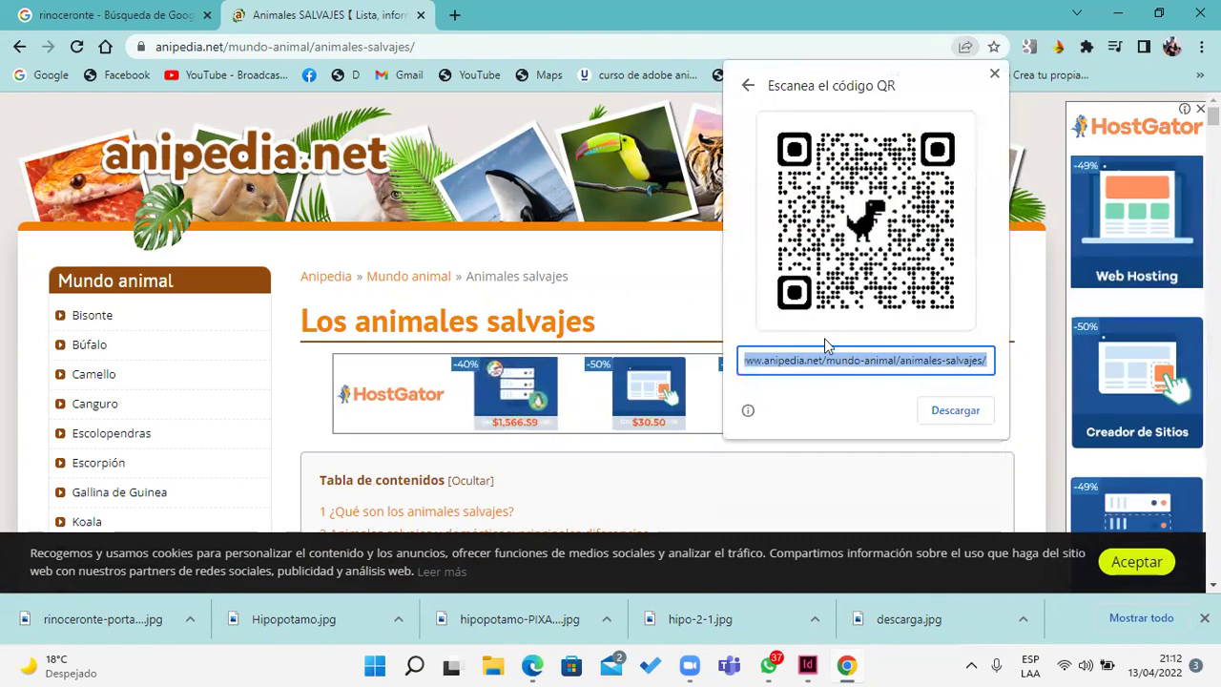
Step: Download the QR code as a PNG image named "pagina animales" in the IMG folder
click(948, 419)
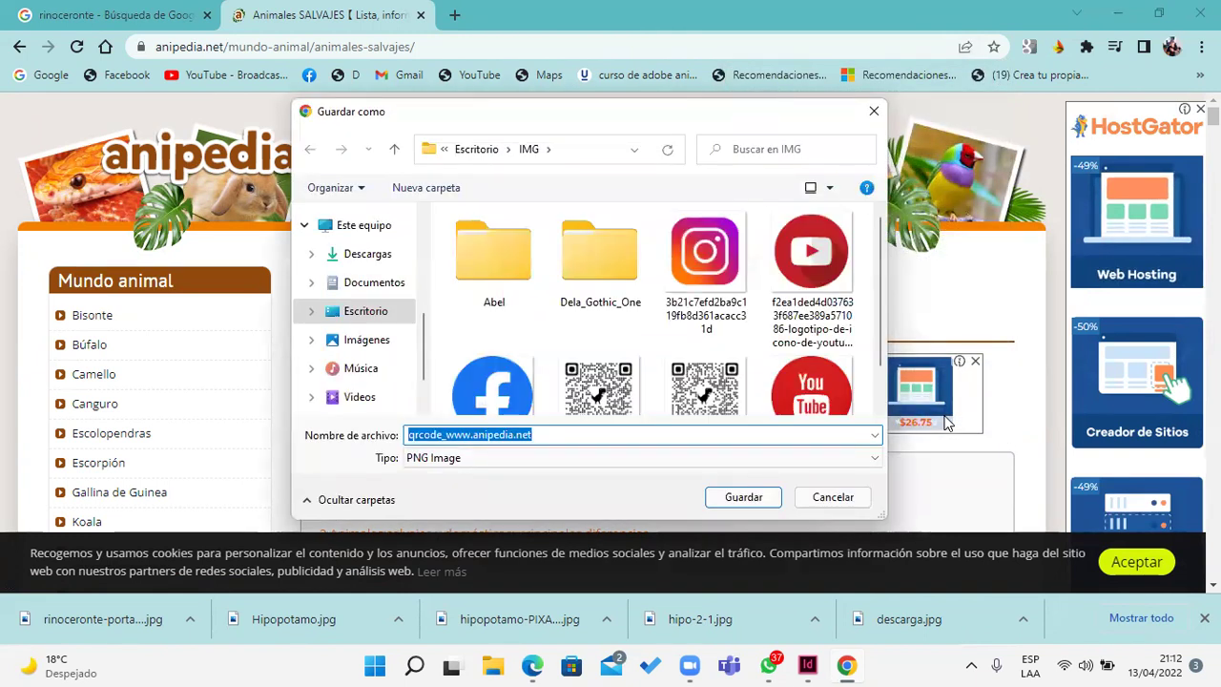
text(pagima)
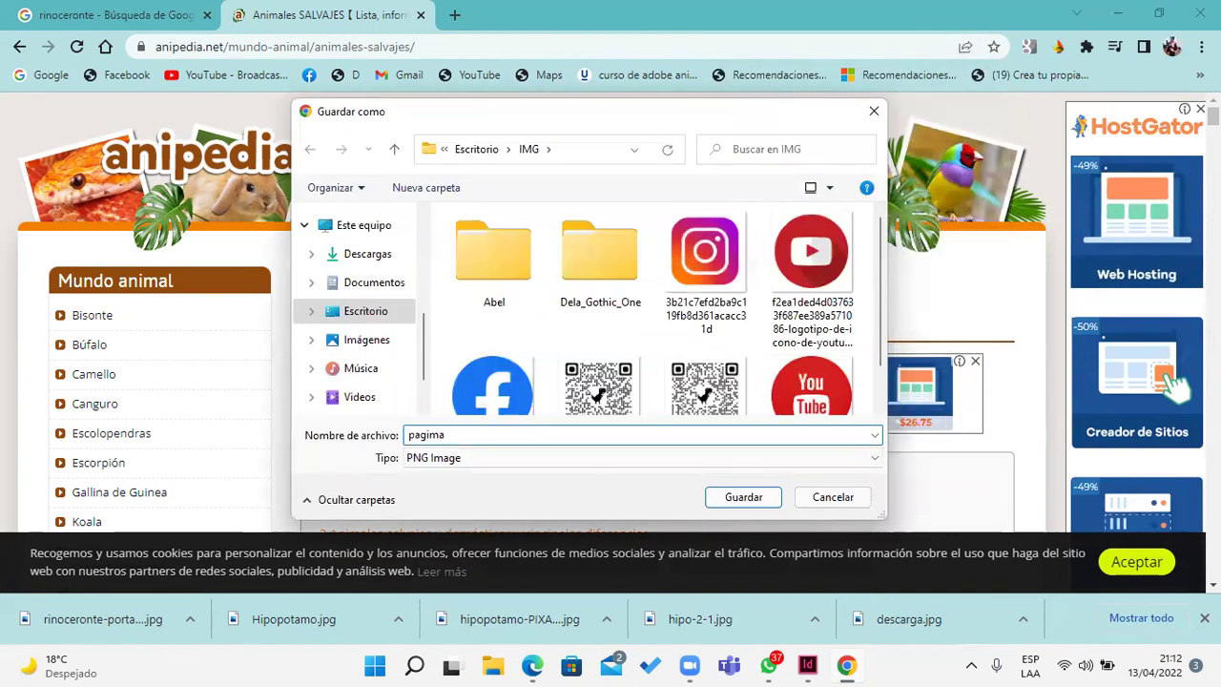
key(BackSpace)
text(na animales)
key(Return)
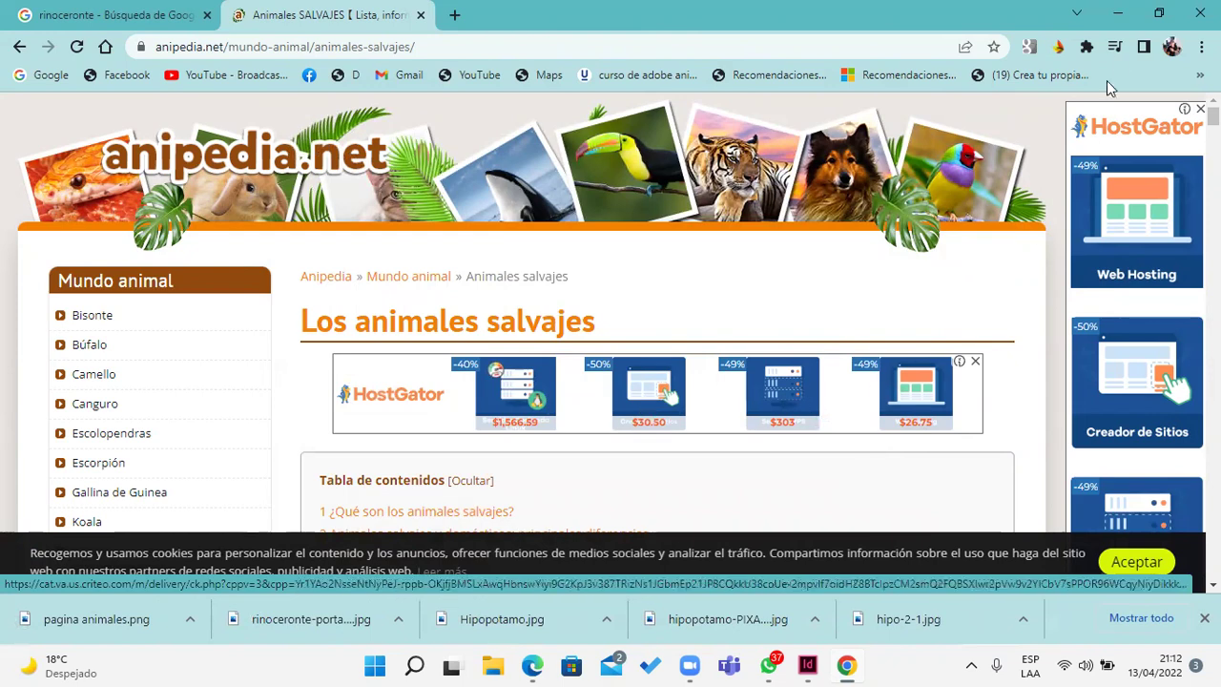
Step: Return to InDesign and draw a rectangular frame about 50 by 46 mm in the cover's lower-left corner, inside the margins
click(1117, 13)
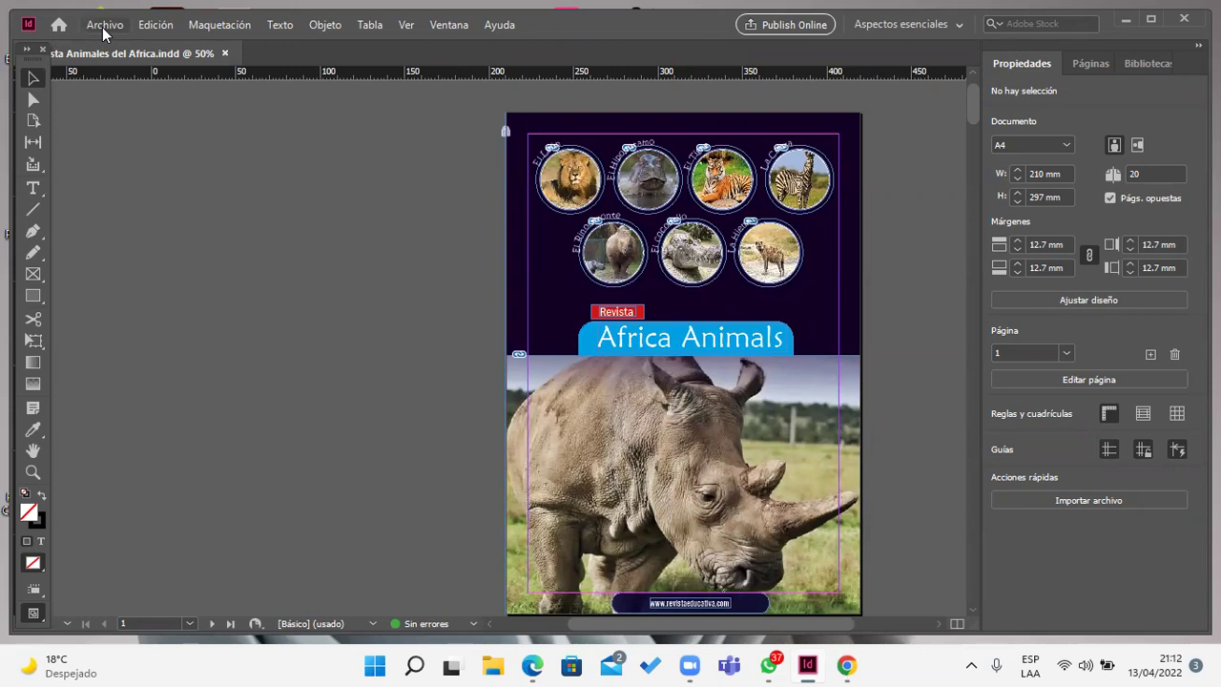
click(38, 275)
scroll(818, 365, down, 1)
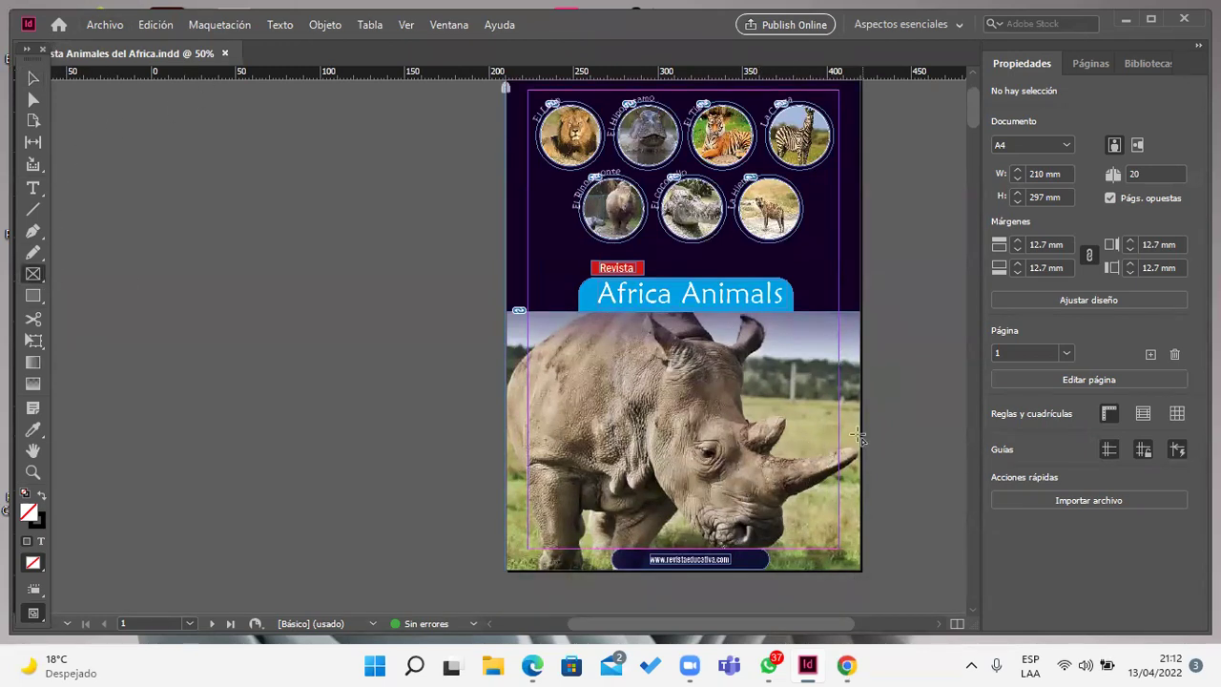
drag(527, 469, 611, 548)
Step: Place the "pagina animales" QR image from the IMG folder into the new frame on the cover
click(105, 24)
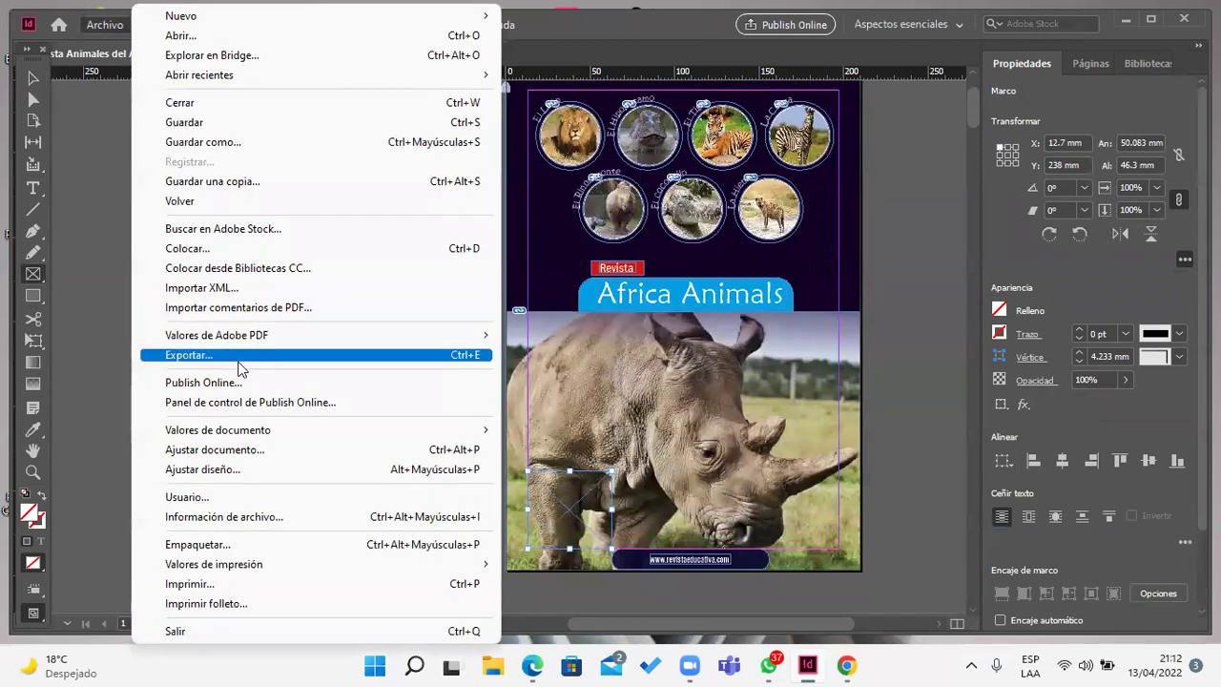
click(254, 248)
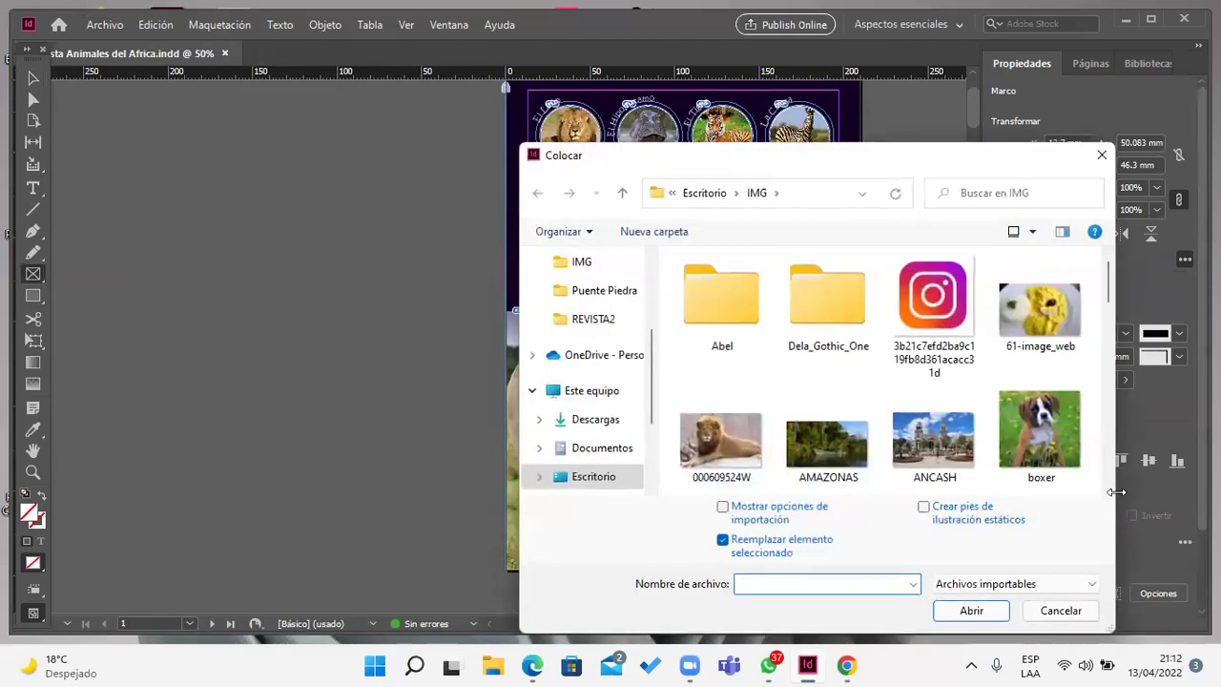
drag(1109, 286, 1097, 439)
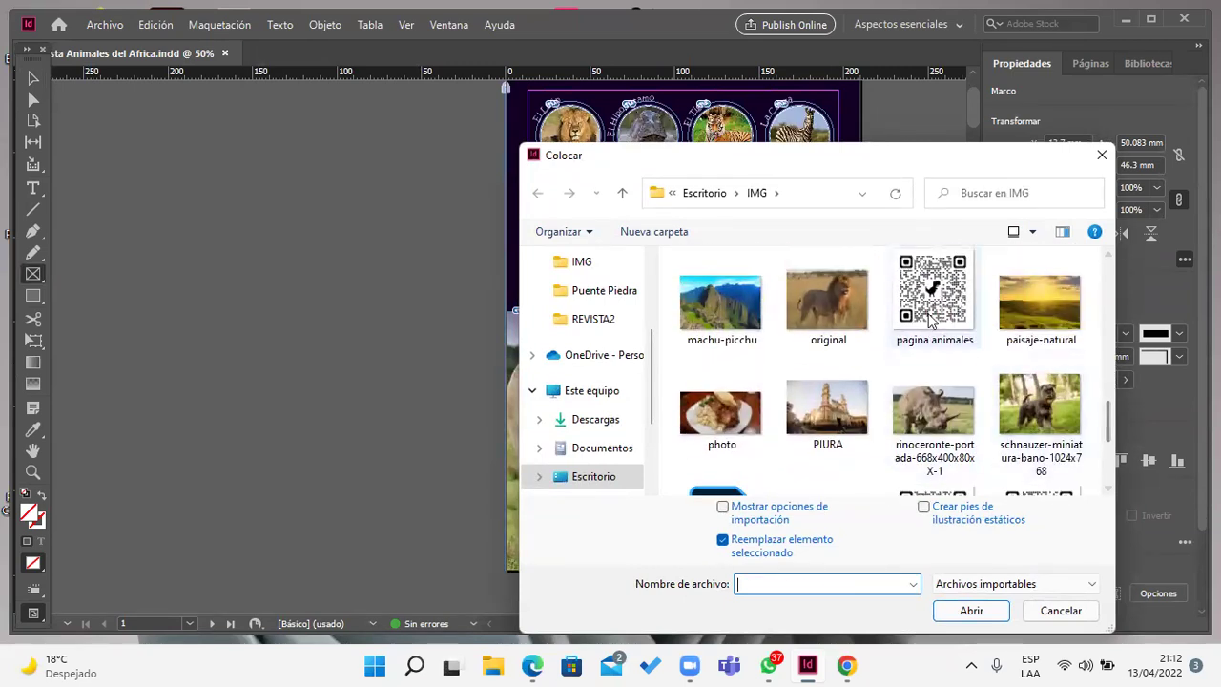
double_click(933, 290)
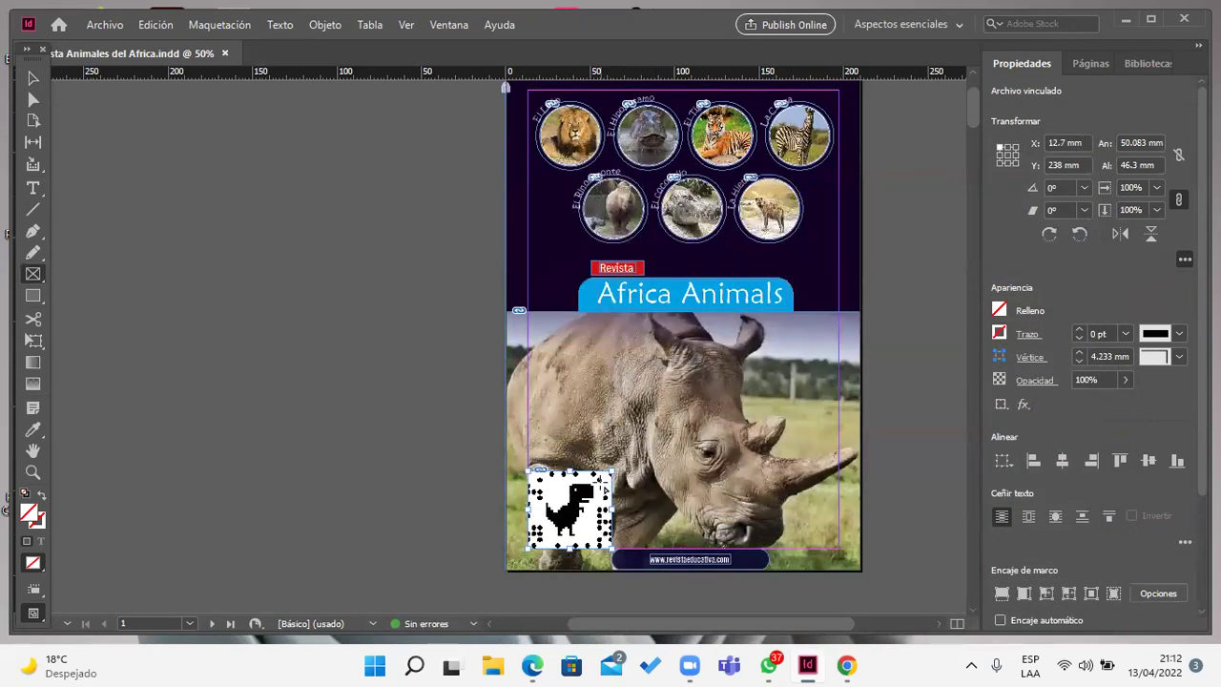
click(33, 79)
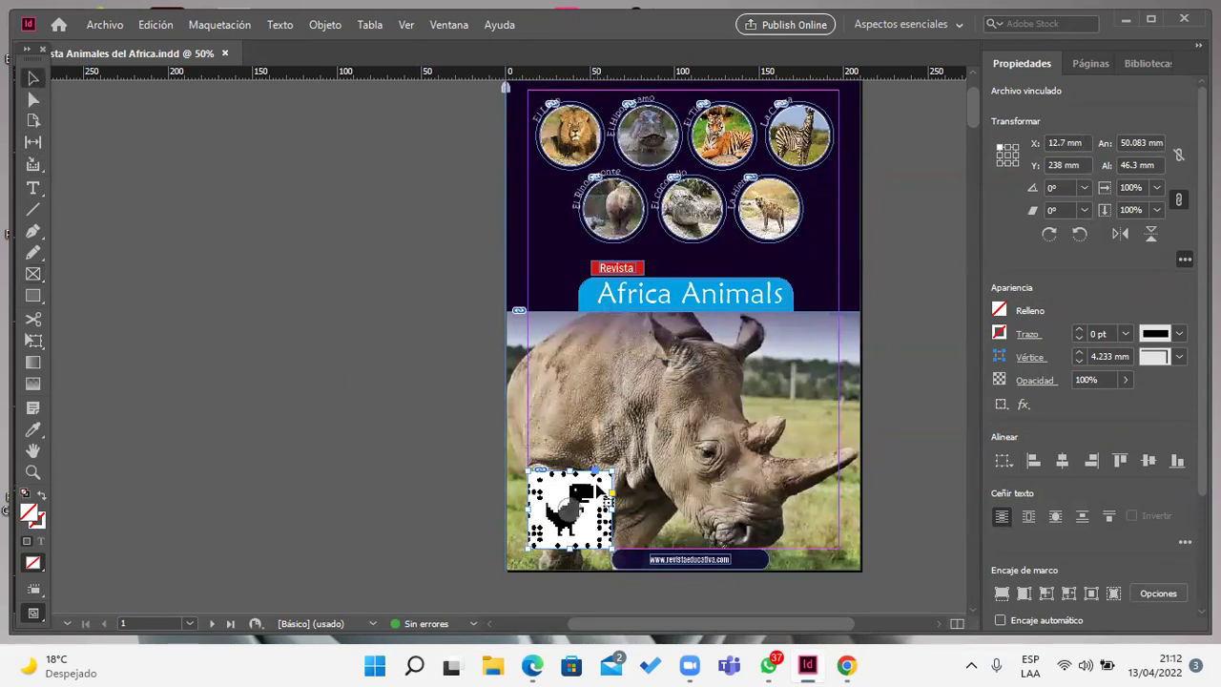
Step: Fit the QR image's content to its frame on the cover and deselect it
right_click(598, 489)
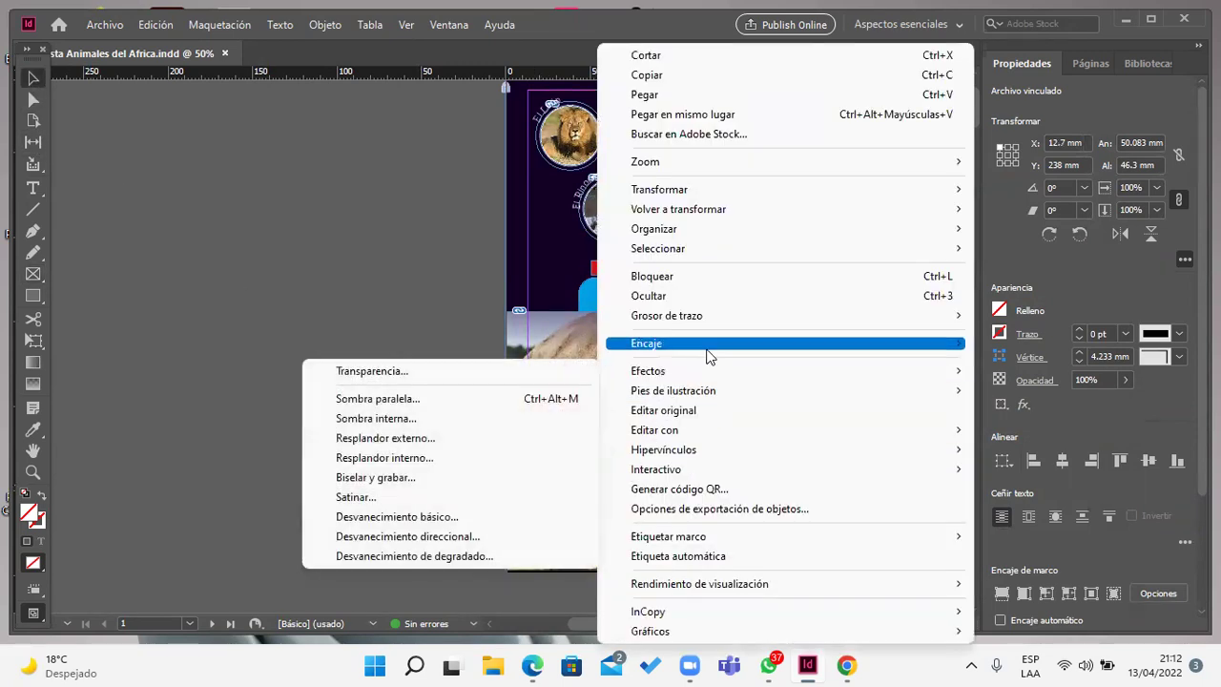
mouse_move(706, 347)
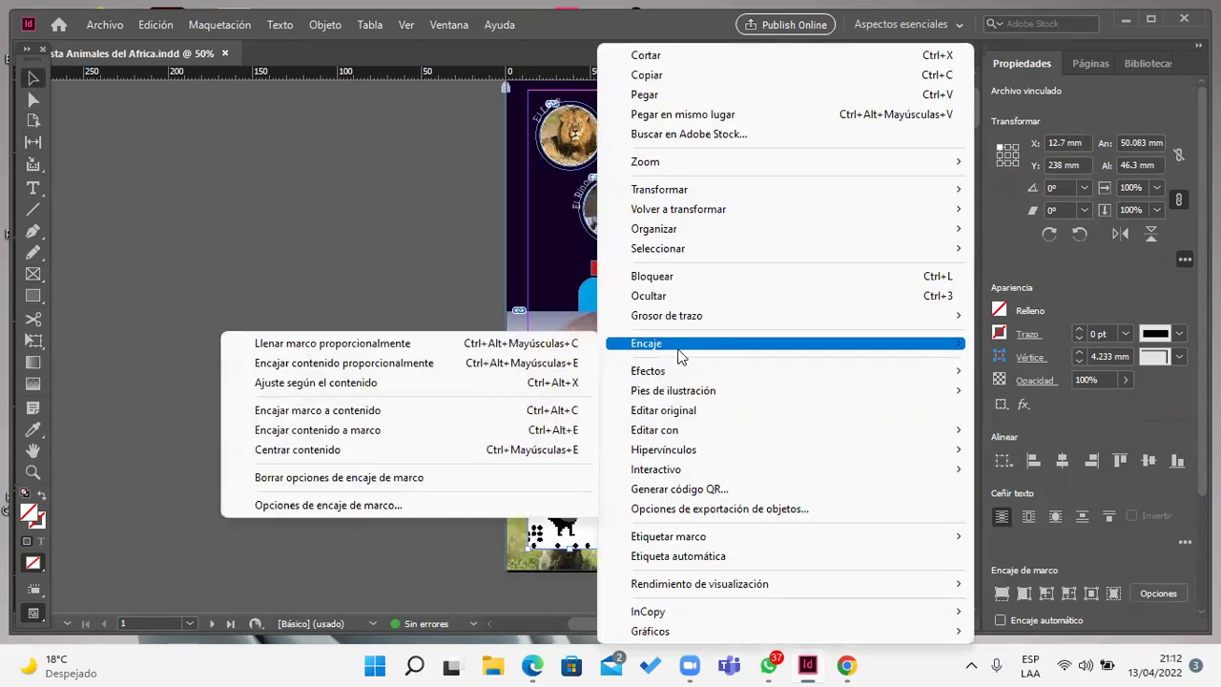
click(404, 429)
click(908, 482)
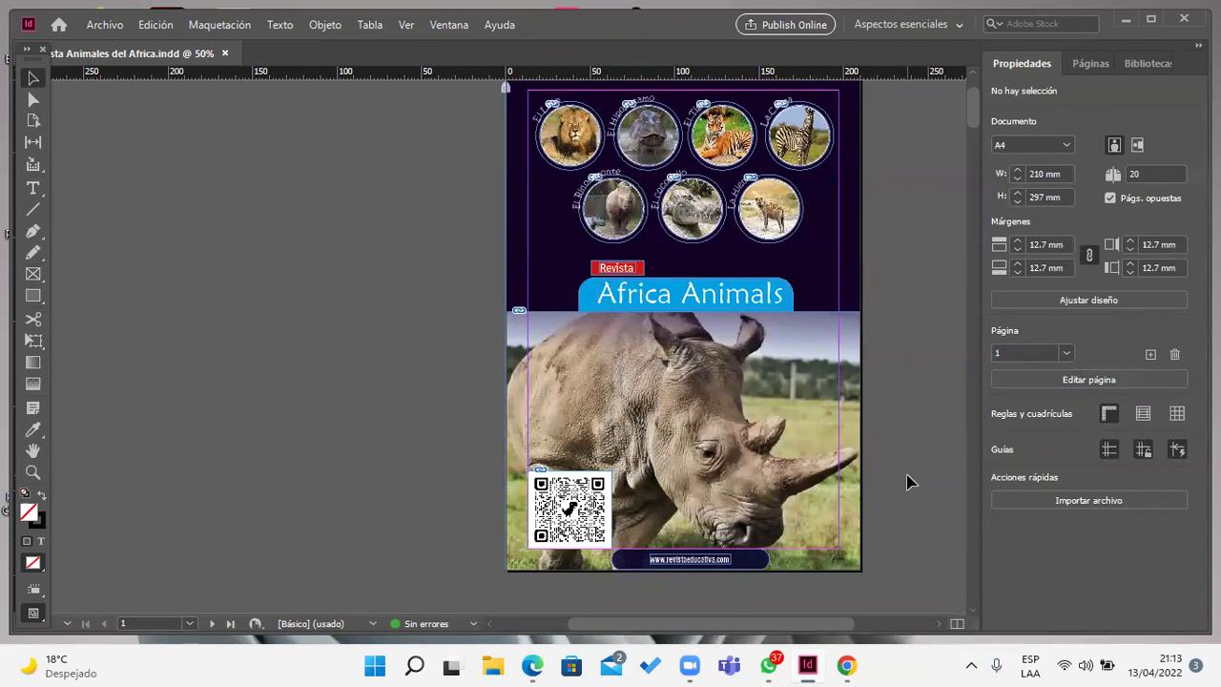
Step: Save the magazine document with the QR code on its cover and maximize the program window
scroll(908, 481, down, 5)
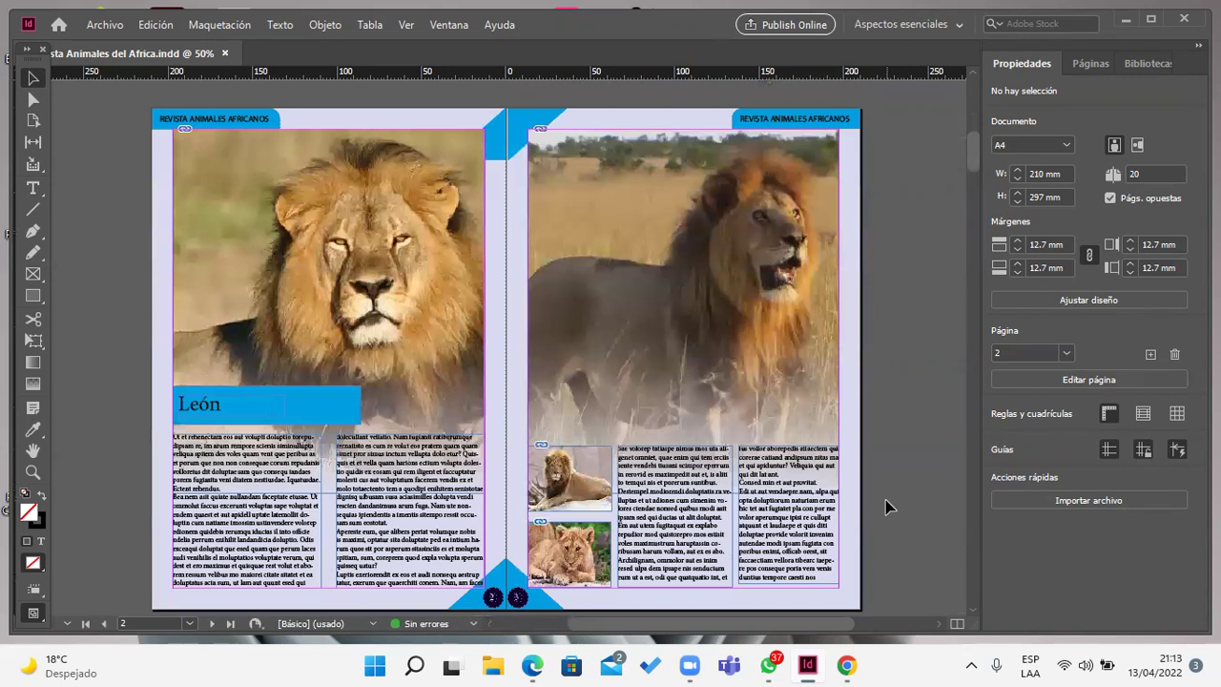
scroll(885, 507, up, 1)
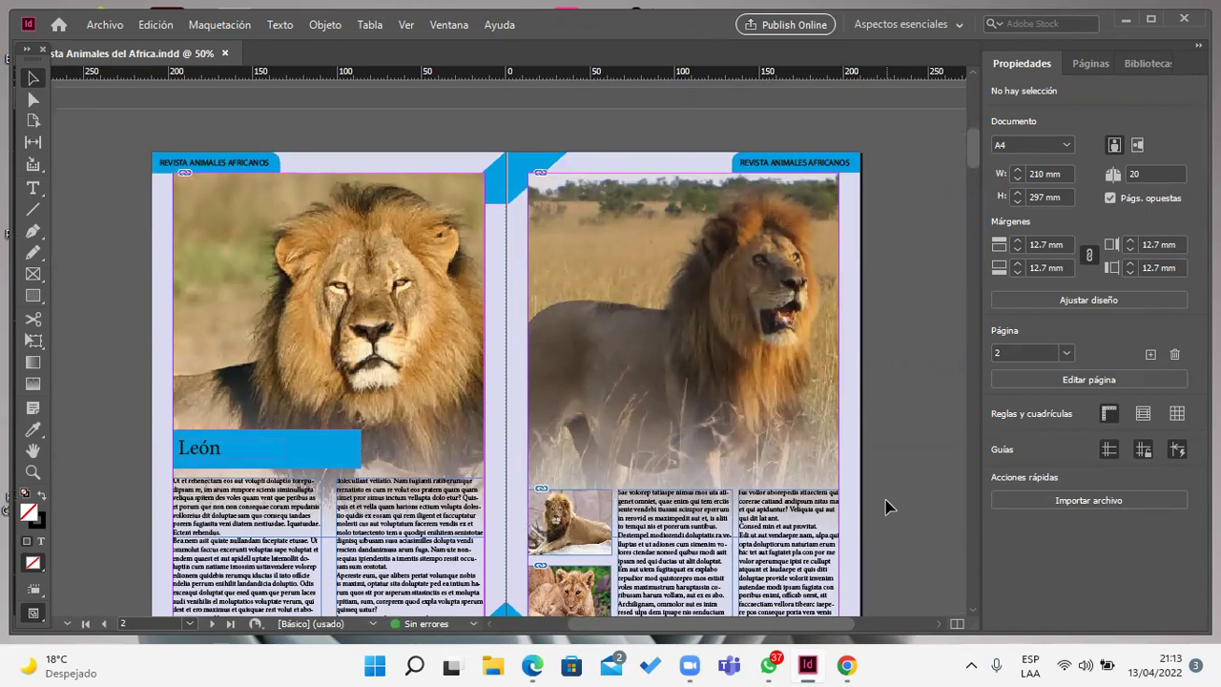
scroll(885, 507, up, 5)
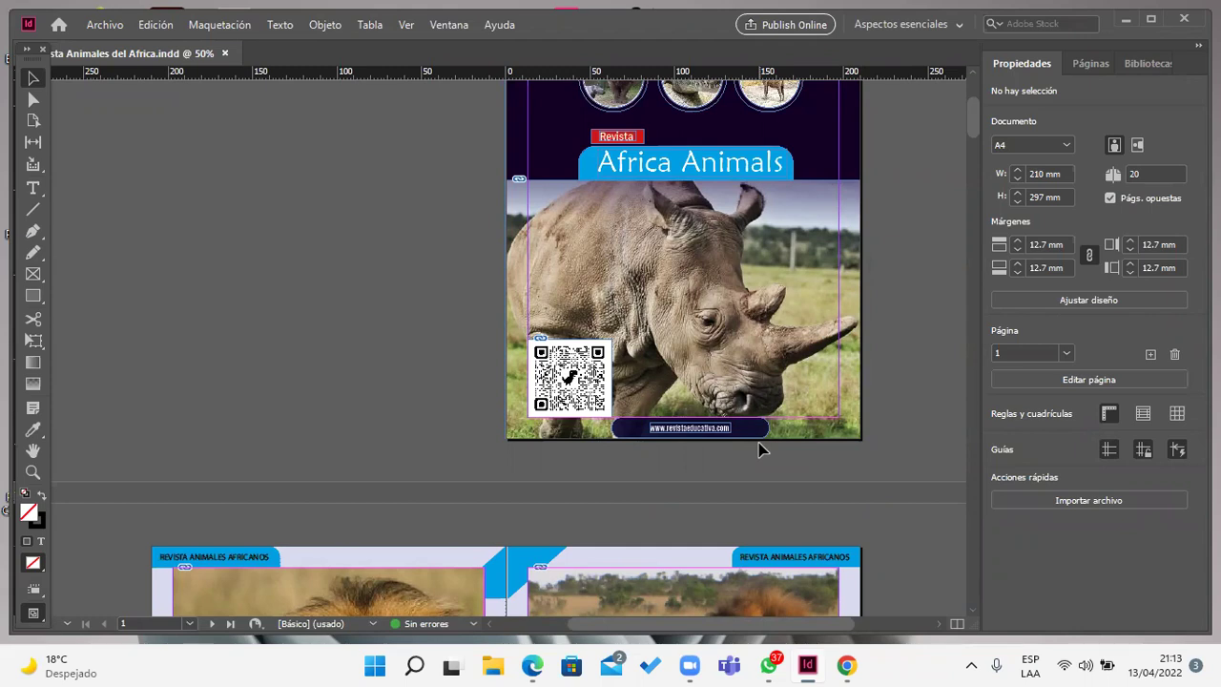
click(107, 26)
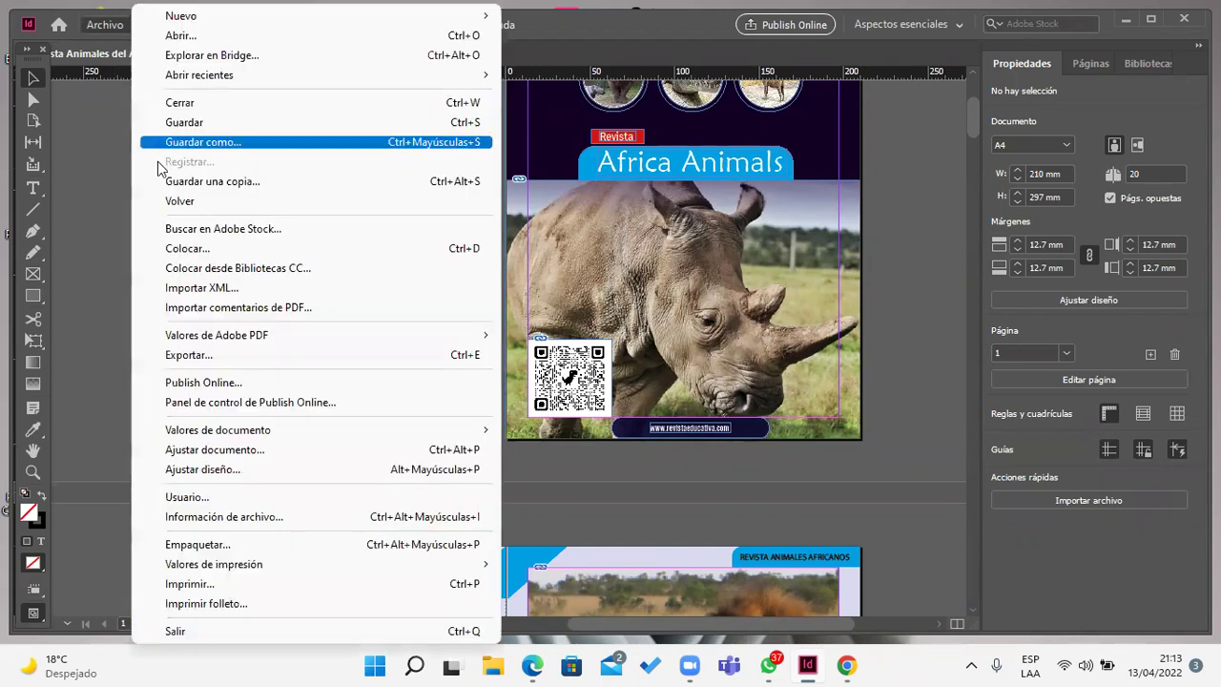
click(235, 130)
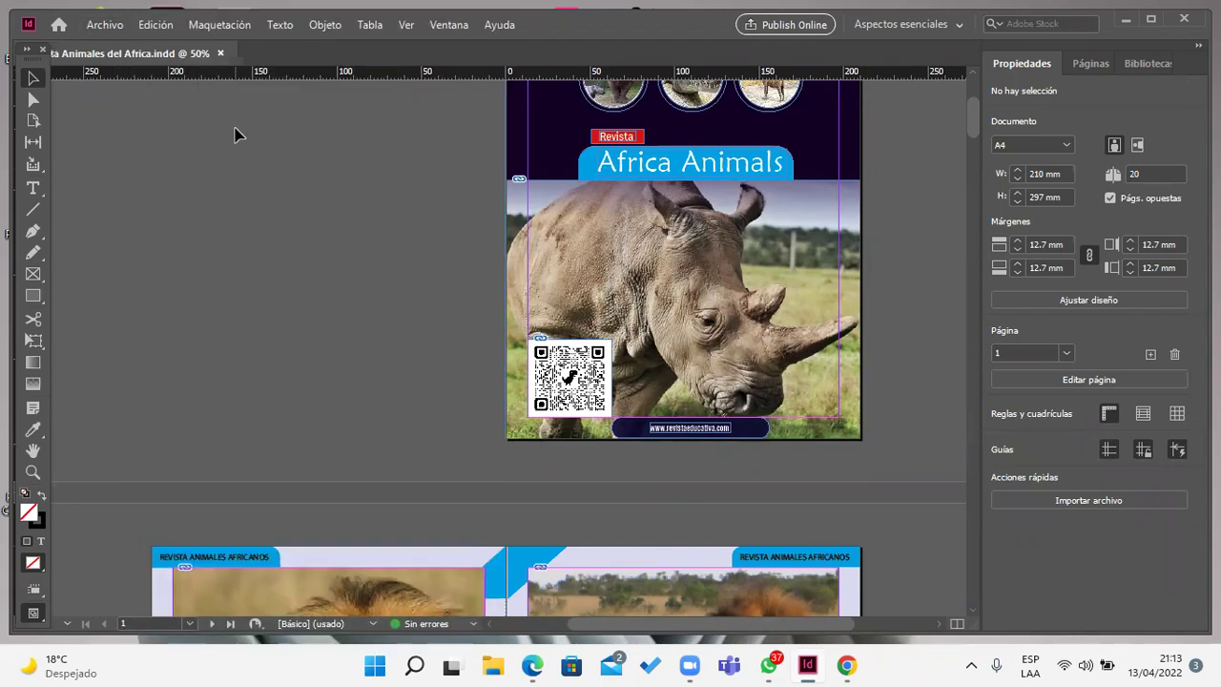
click(1151, 20)
click(93, 12)
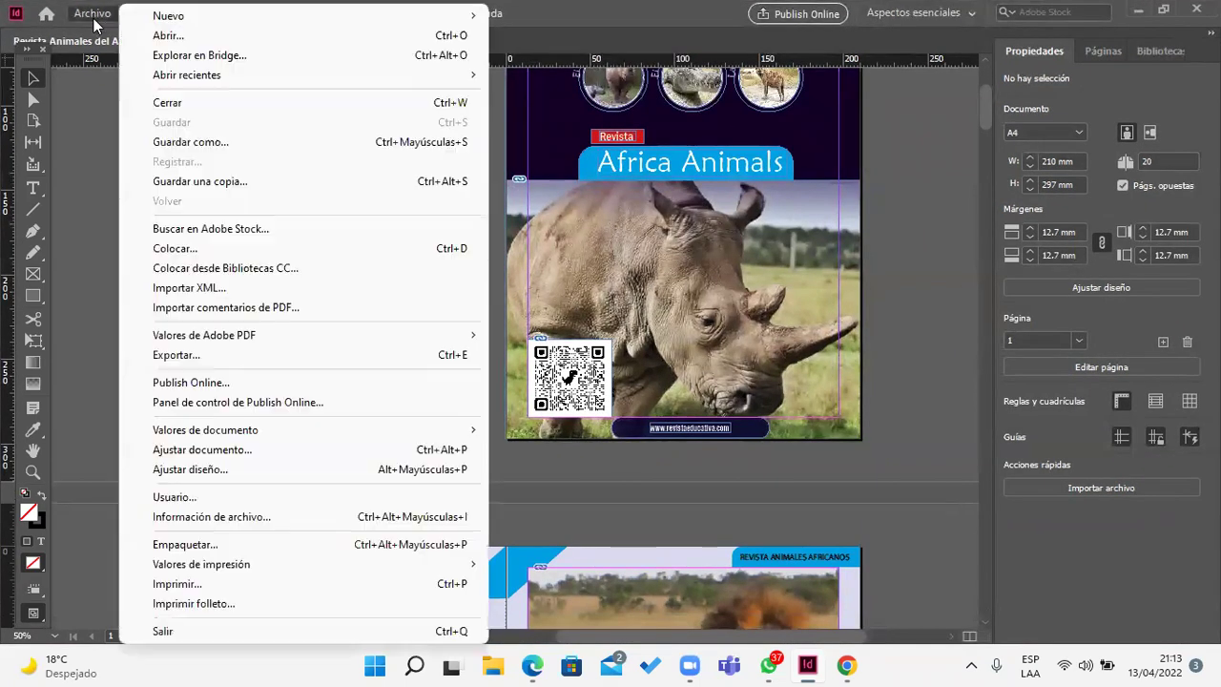
click(202, 355)
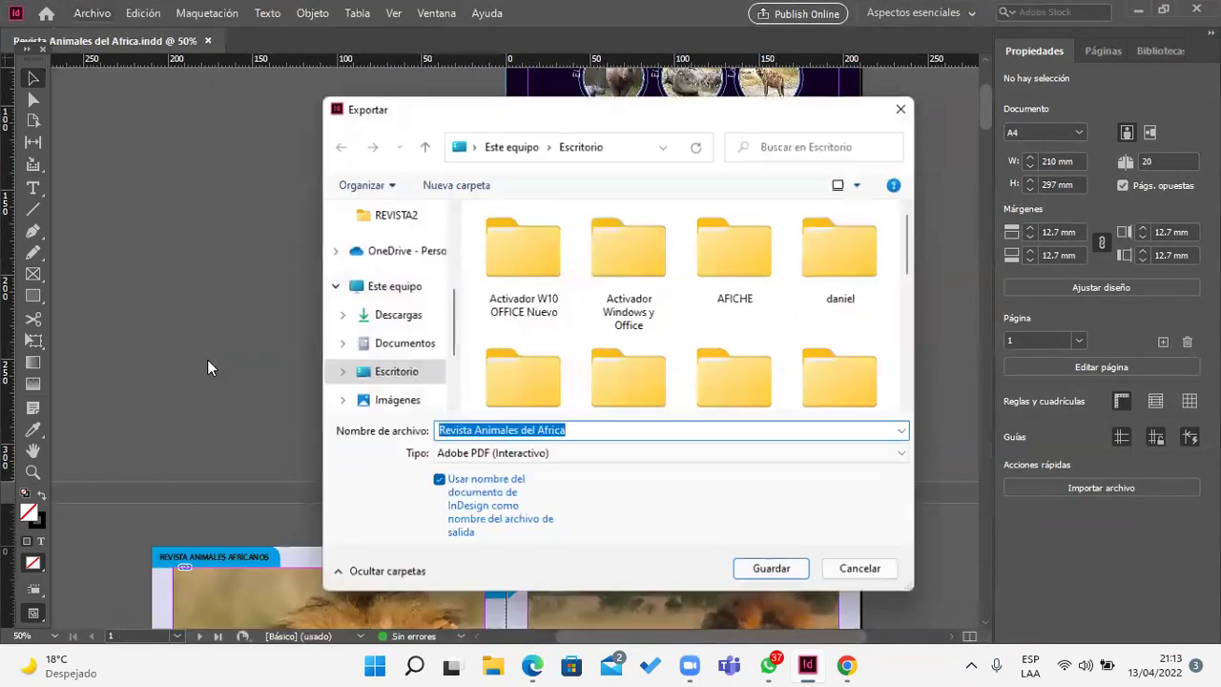
click(539, 454)
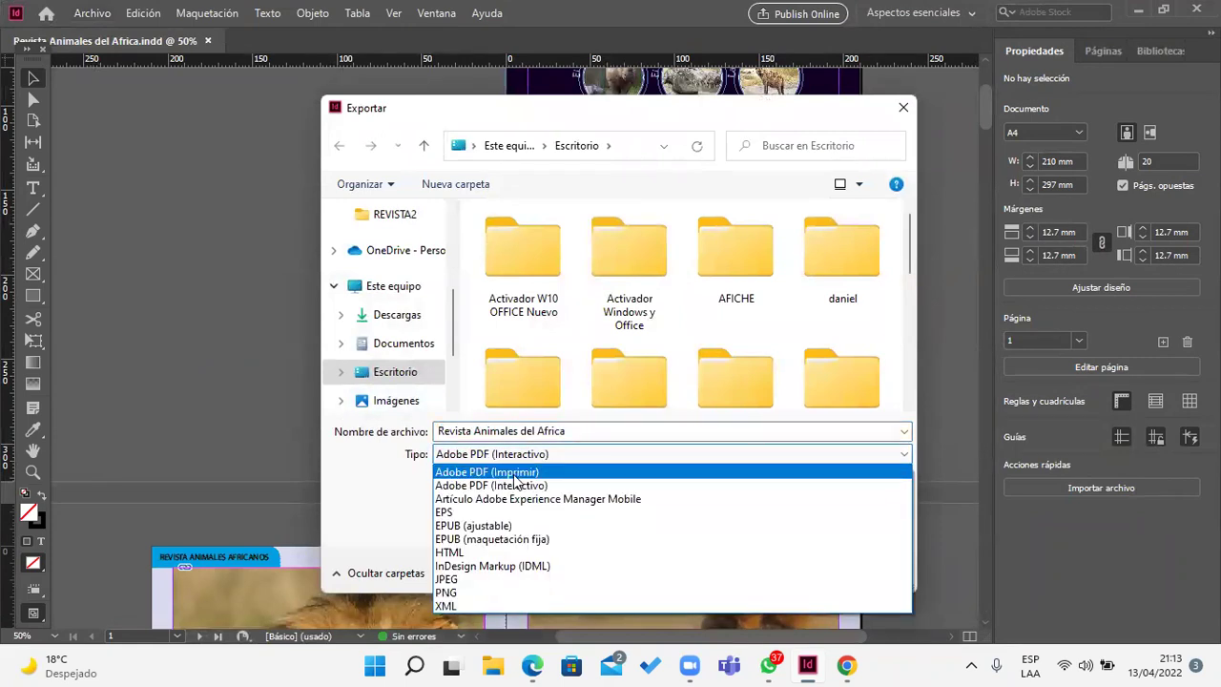
click(520, 472)
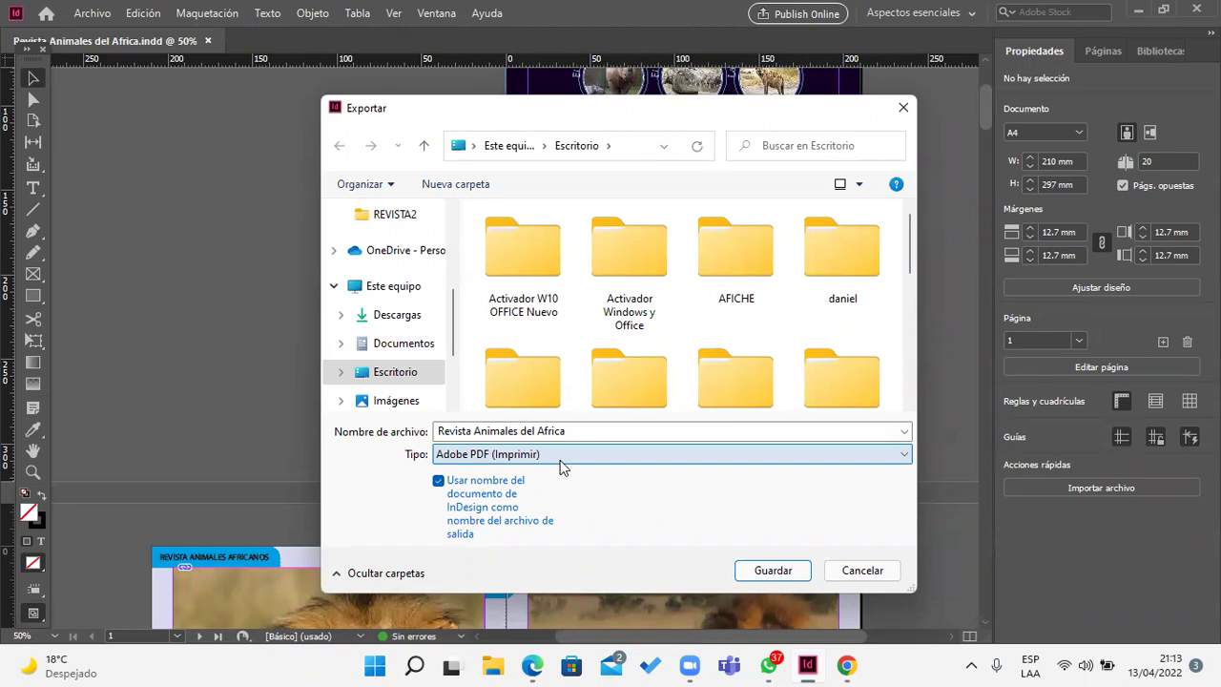
click(878, 576)
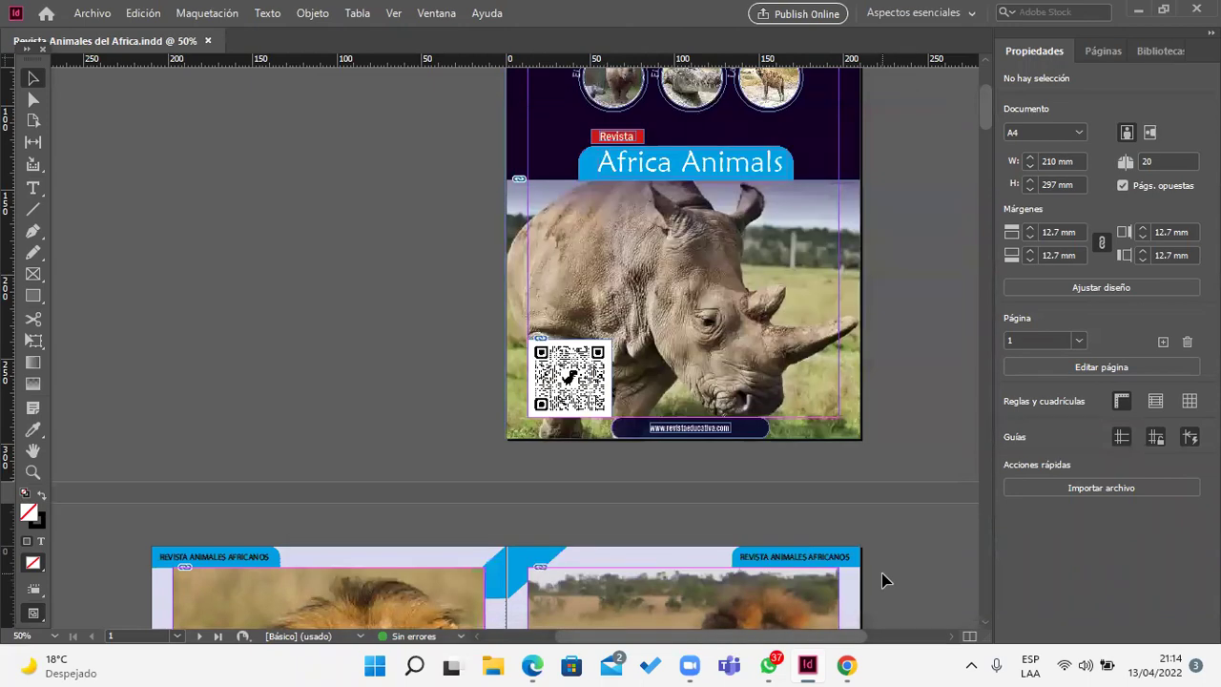
Step: Examine the cover and the lion and hippopotamus spreads, checking their titles, body text and page layout
scroll(882, 579, up, 2)
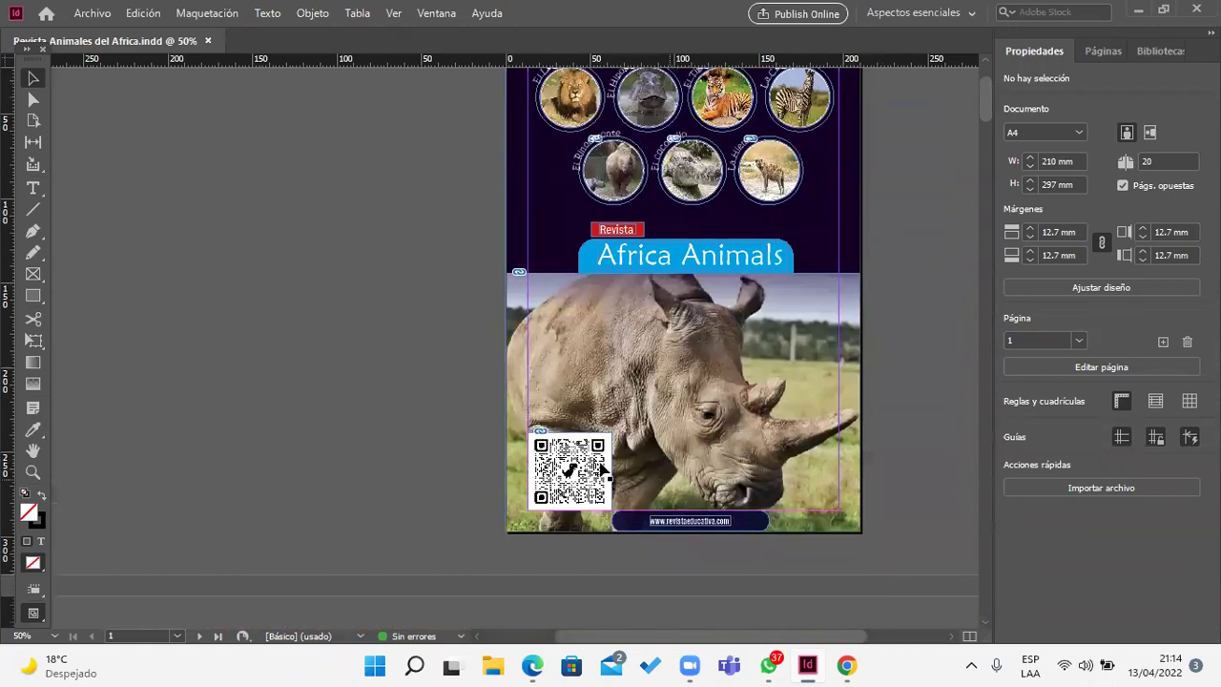
scroll(800, 388, up, 1)
scroll(800, 388, down, 10)
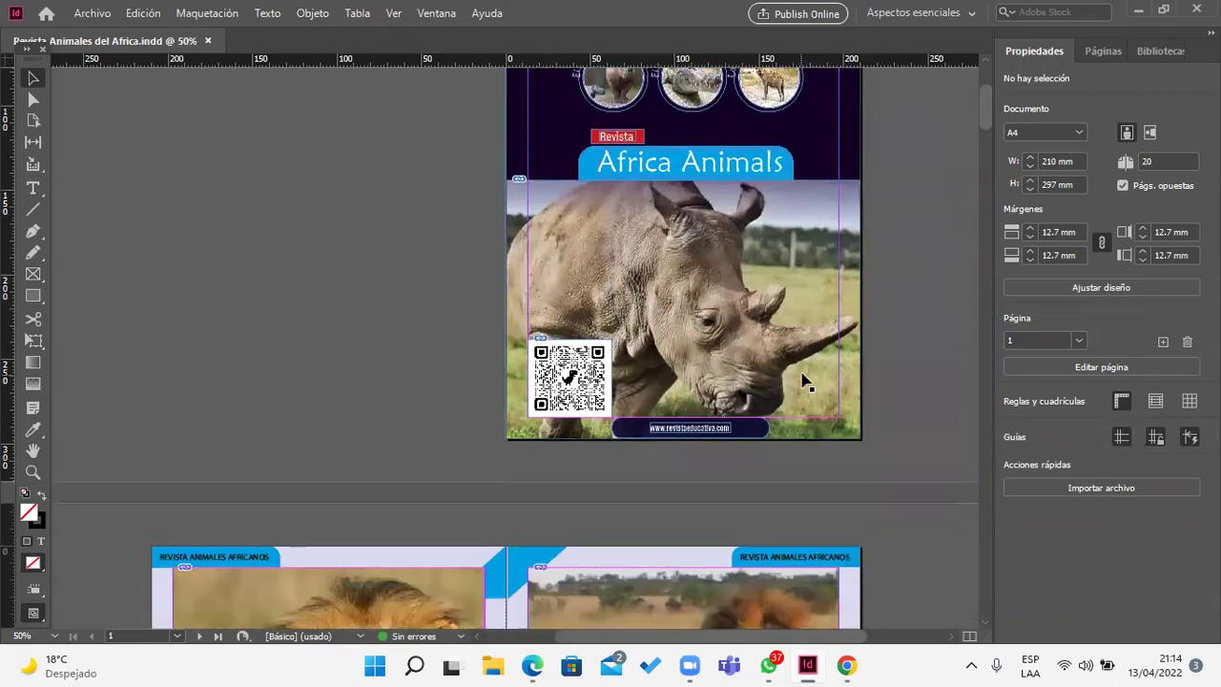
scroll(804, 381, down, 3)
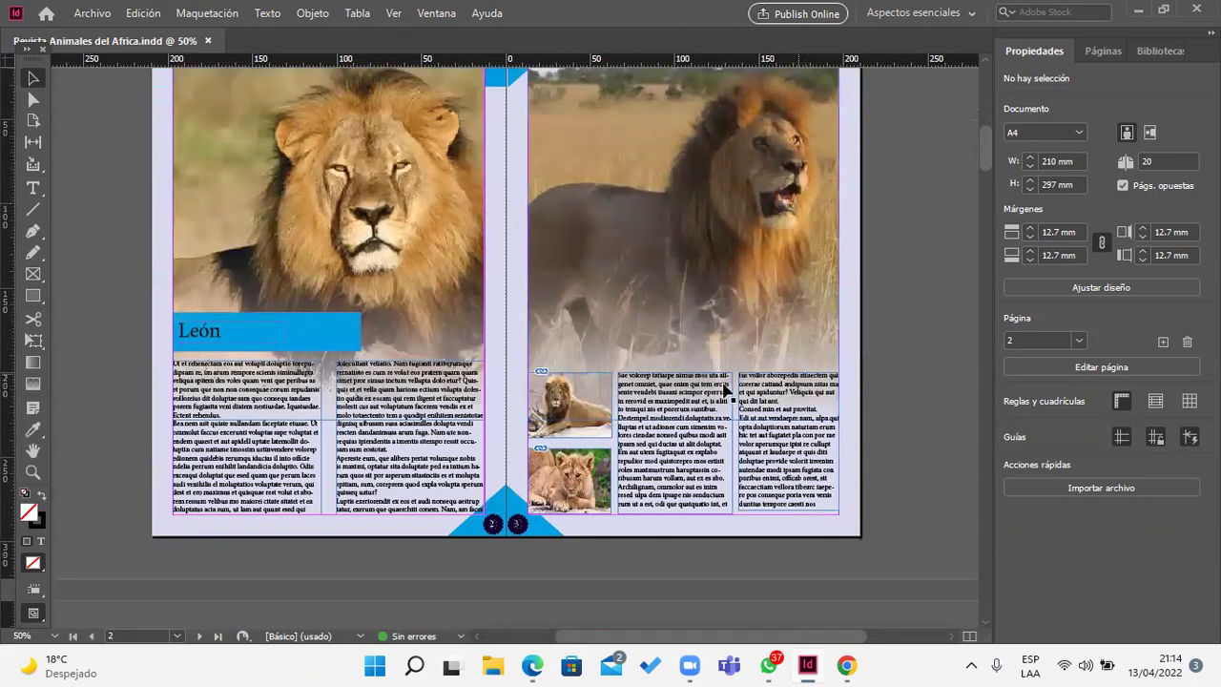
alt+scroll(159, 389, up, 1)
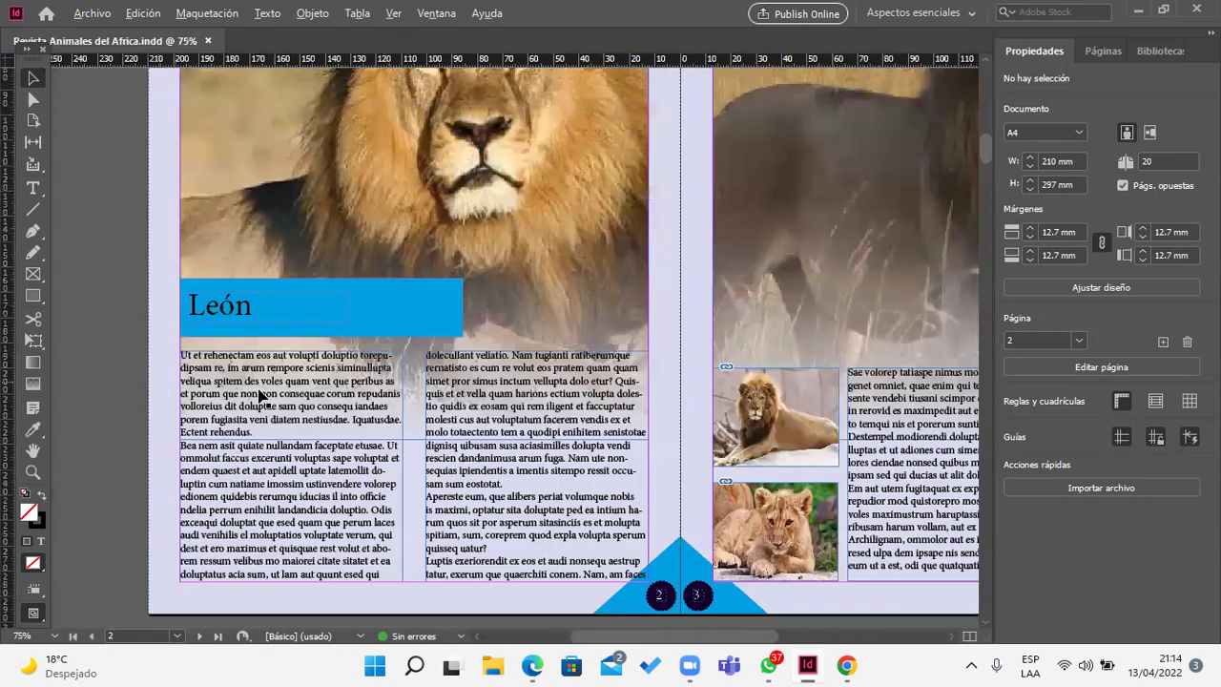
drag(577, 404, 520, 379)
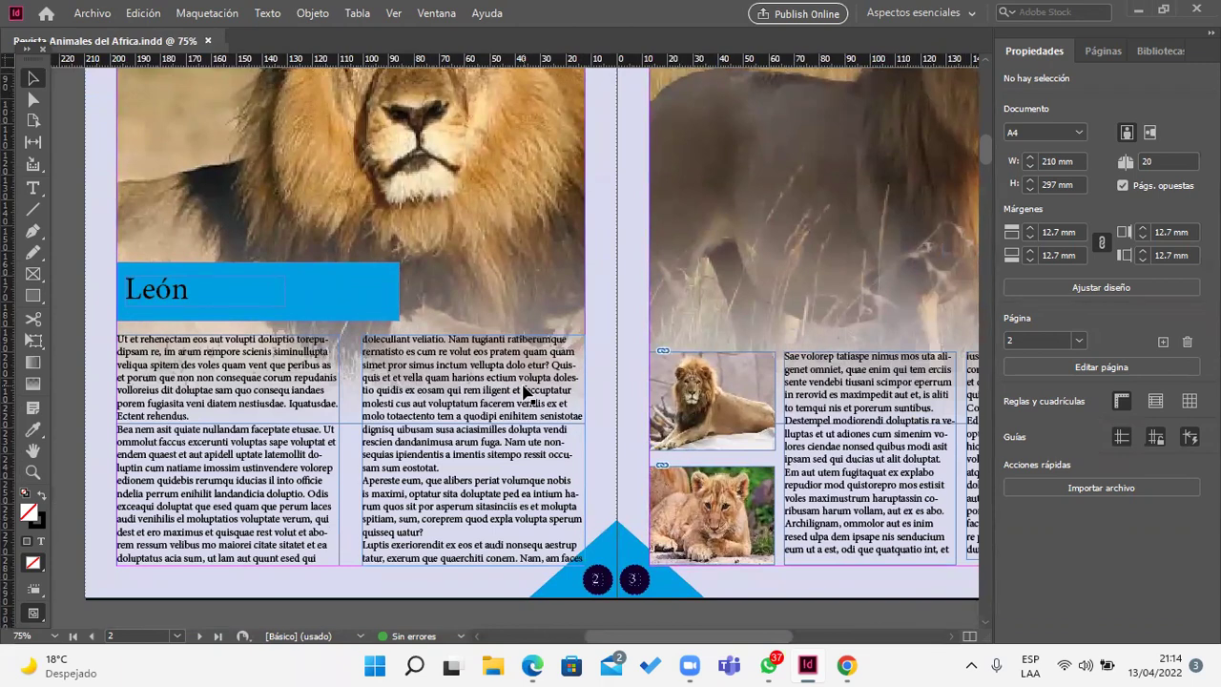
alt+scroll(524, 391, down, 3)
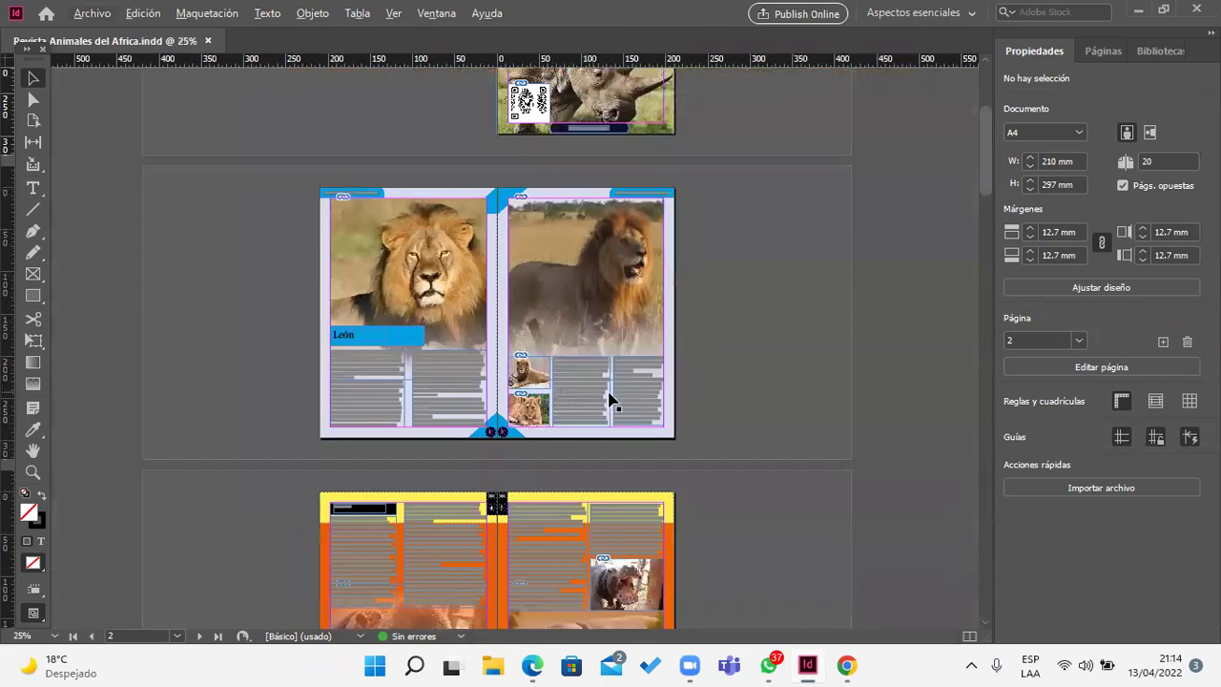
scroll(610, 401, down, 3)
alt+scroll(614, 417, up, 1)
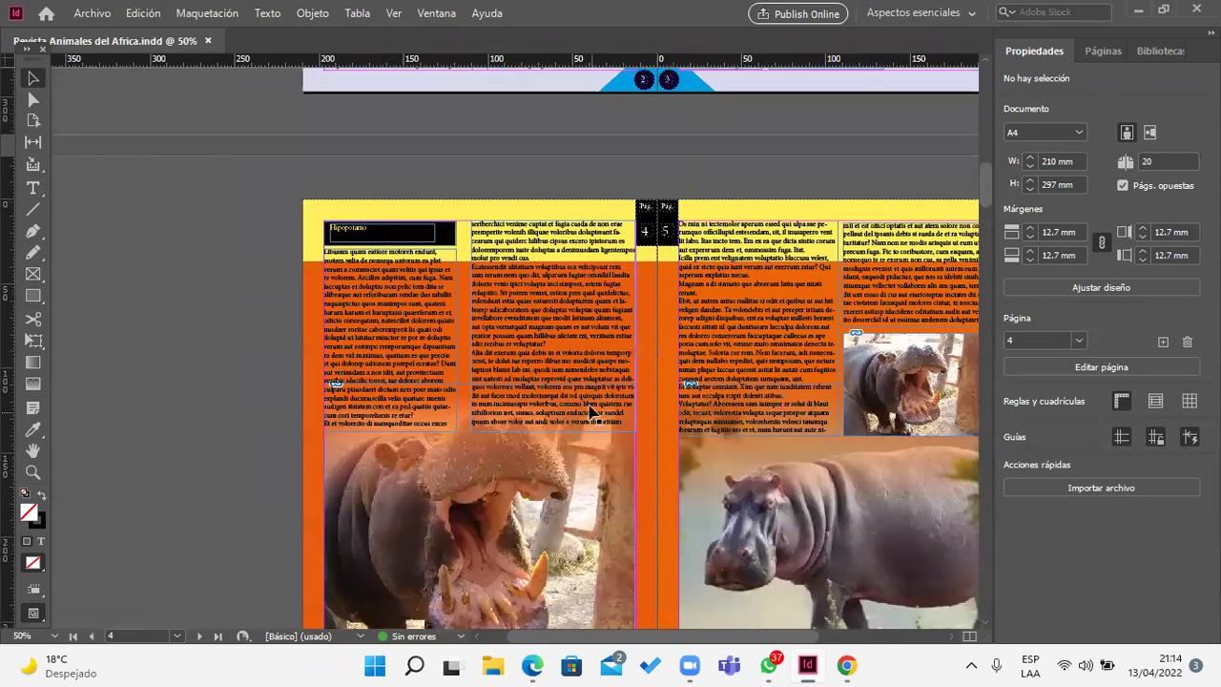
alt+scroll(588, 417, up, 1)
scroll(477, 265, up, 5)
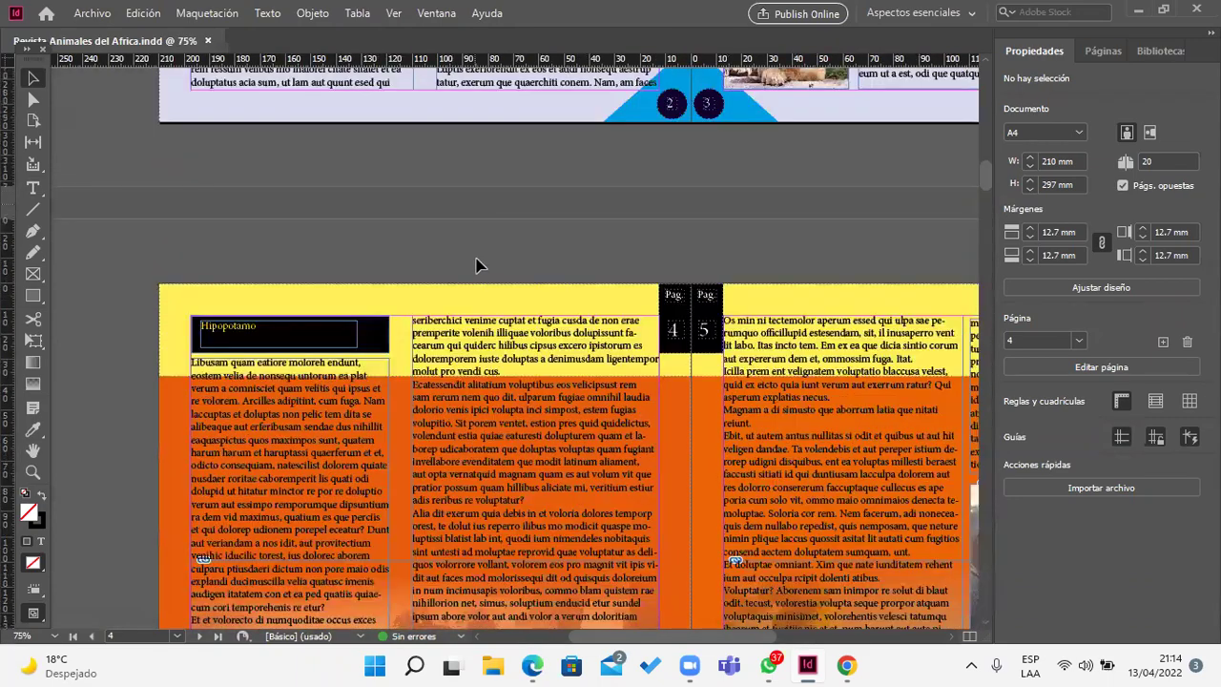
click(466, 212)
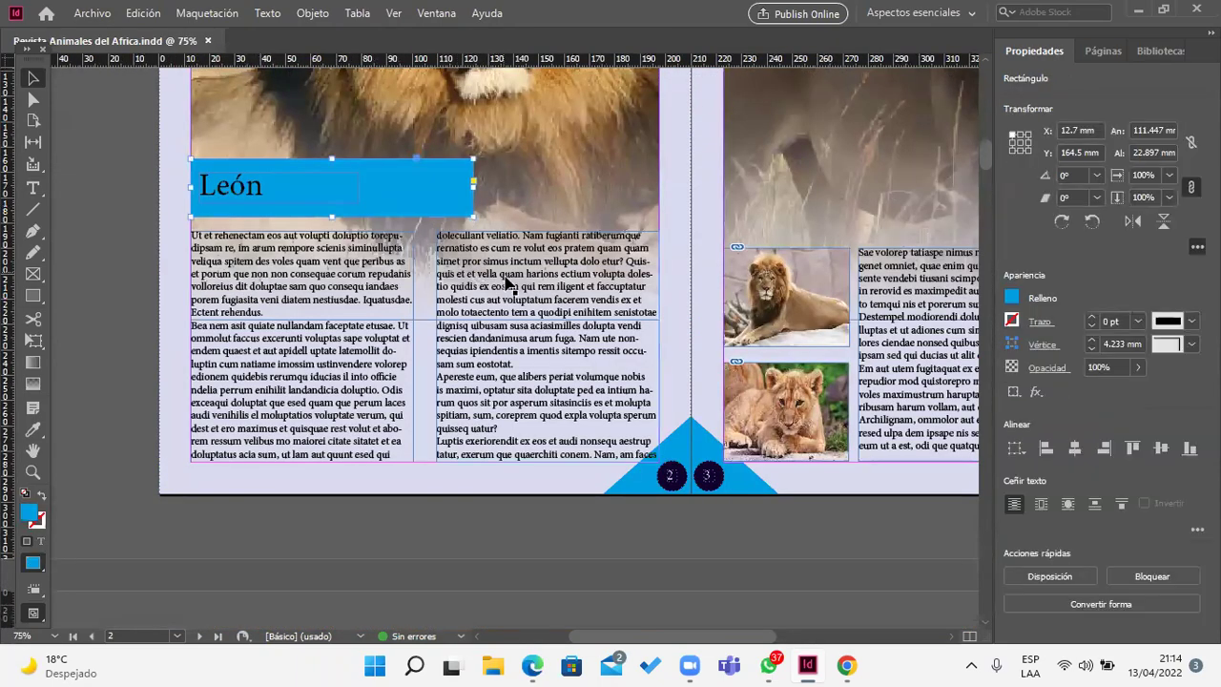
scroll(518, 304, down, 5)
scroll(518, 308, down, 5)
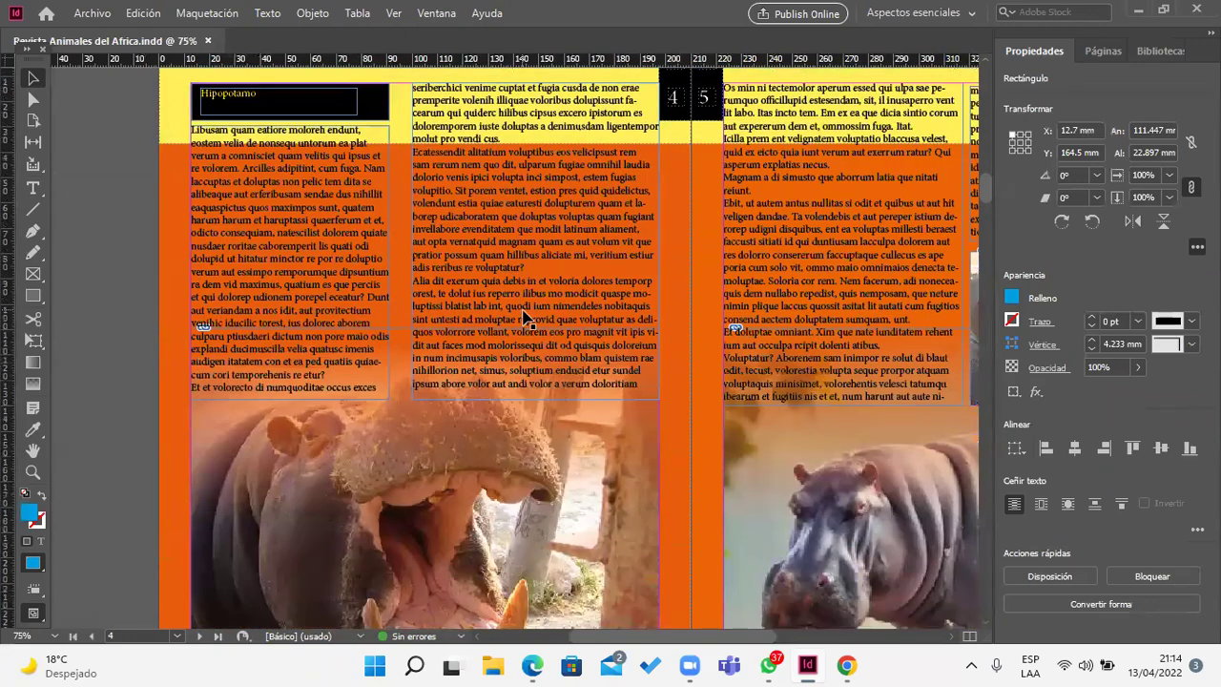
scroll(525, 316, down, 2)
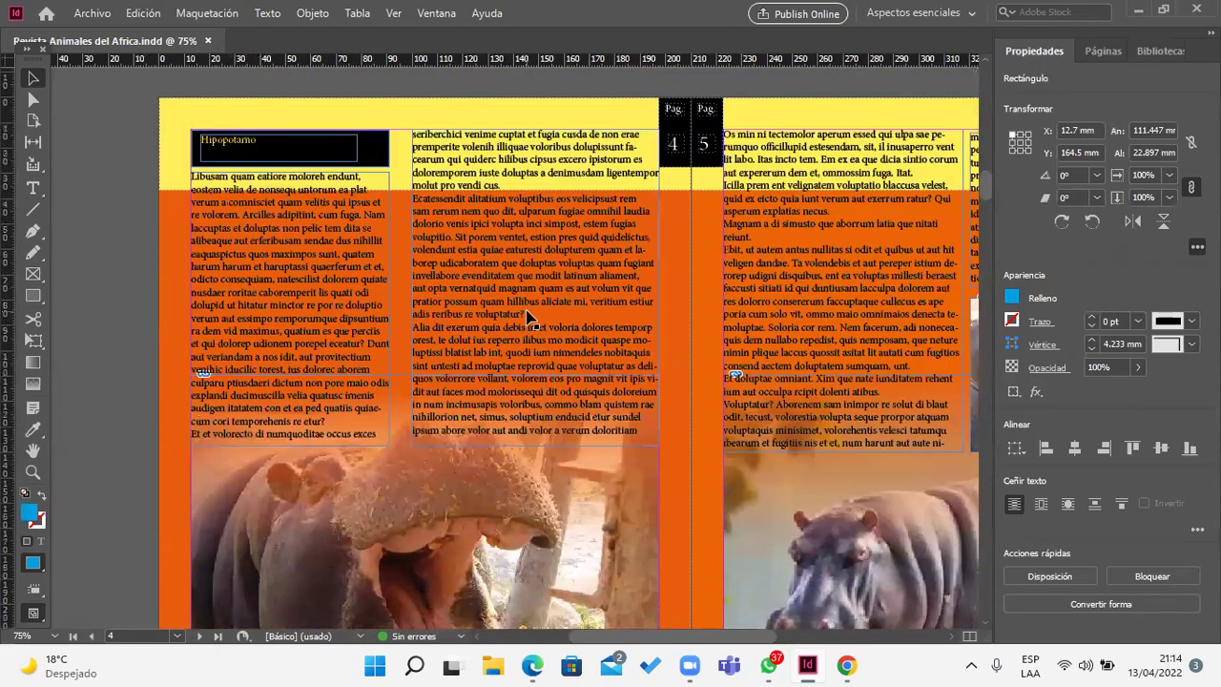
scroll(526, 322, down, 3)
scroll(607, 324, up, 2)
scroll(607, 324, up, 2)
scroll(620, 334, down, 4)
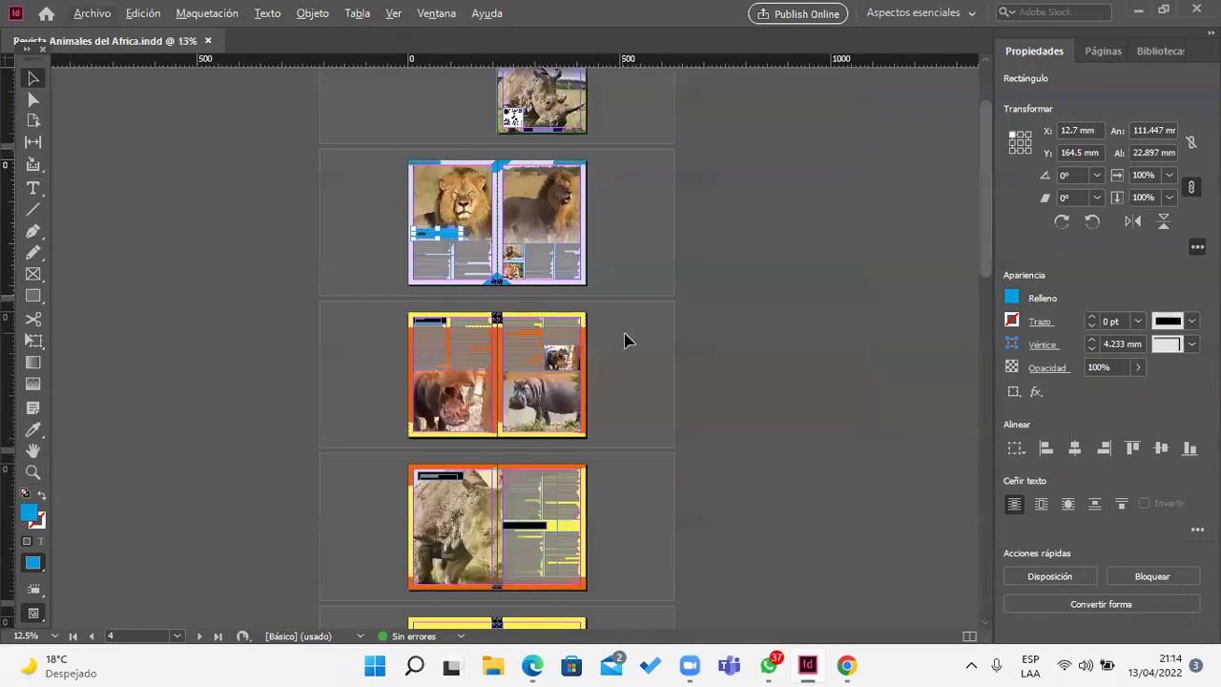
scroll(613, 405, up, 3)
scroll(771, 435, up, 6)
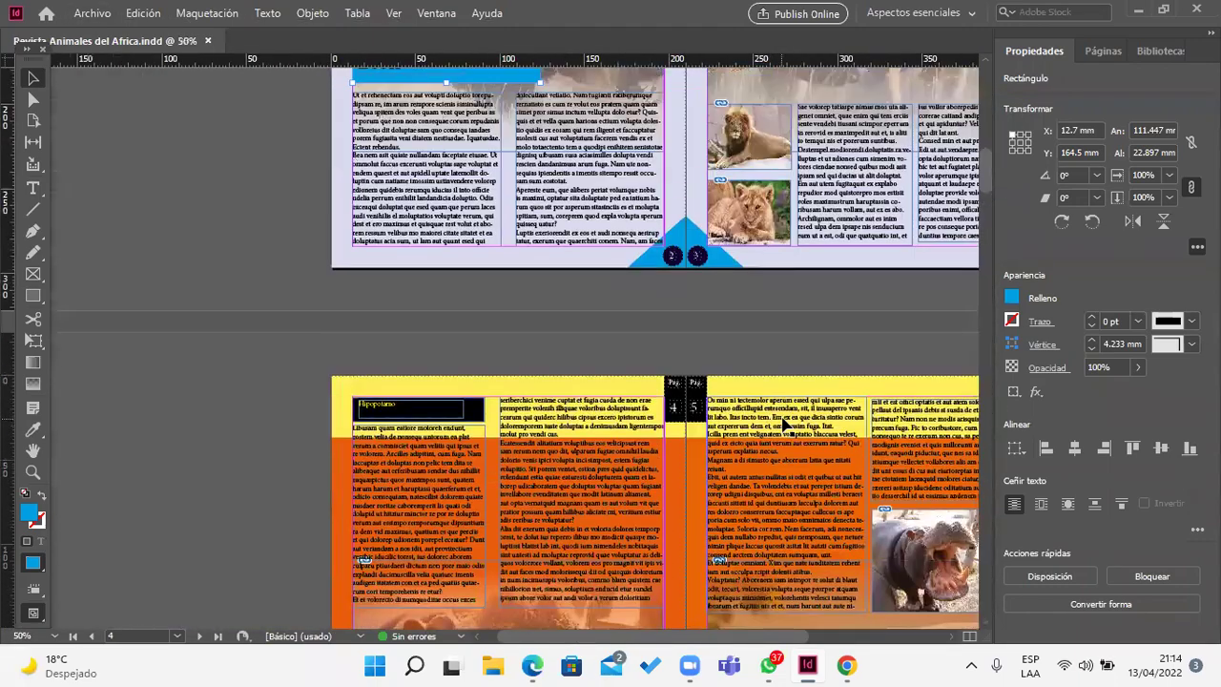
Step: Set the "León" title on page 2 to the Anton font and enlarge its text frame to about 84.5 by 17.5 mm
drag(838, 344, 645, 364)
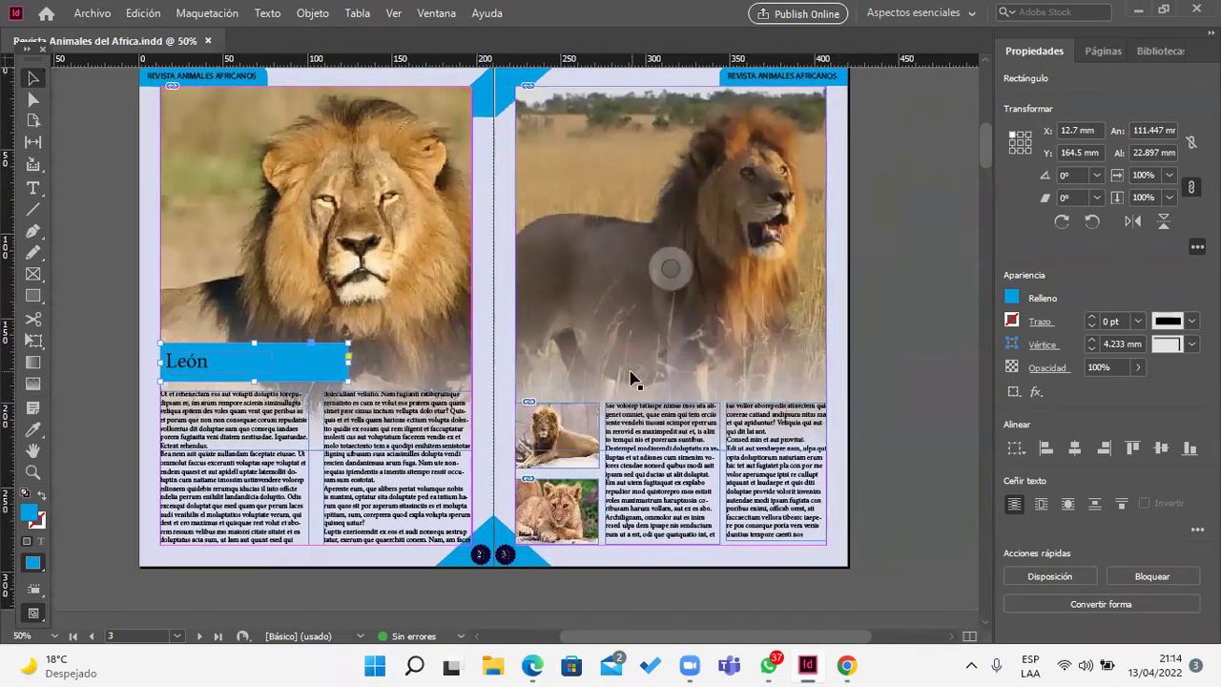
double_click(211, 371)
double_click(212, 370)
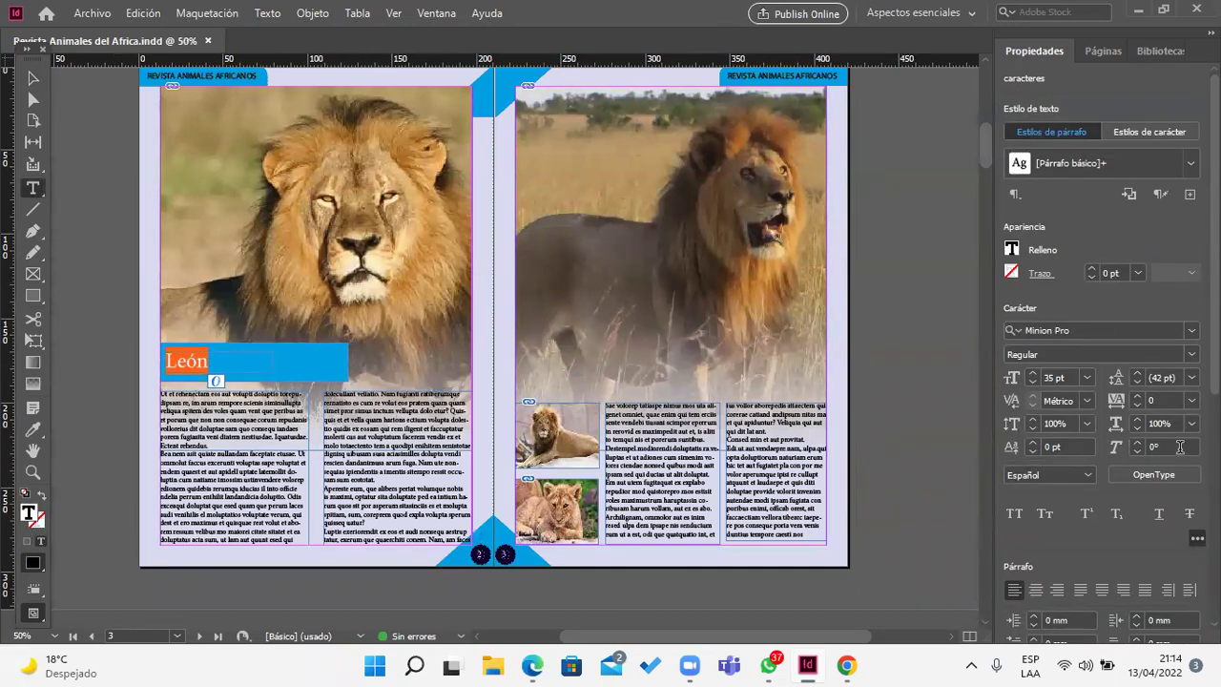
click(1191, 330)
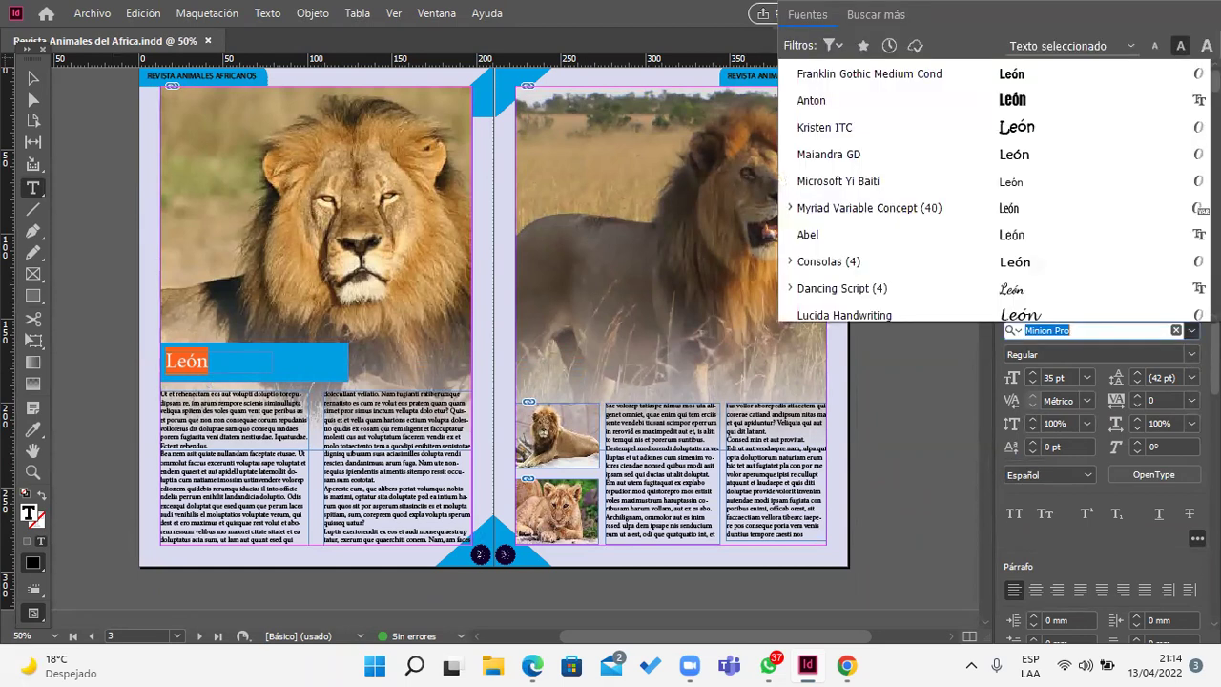
click(1064, 100)
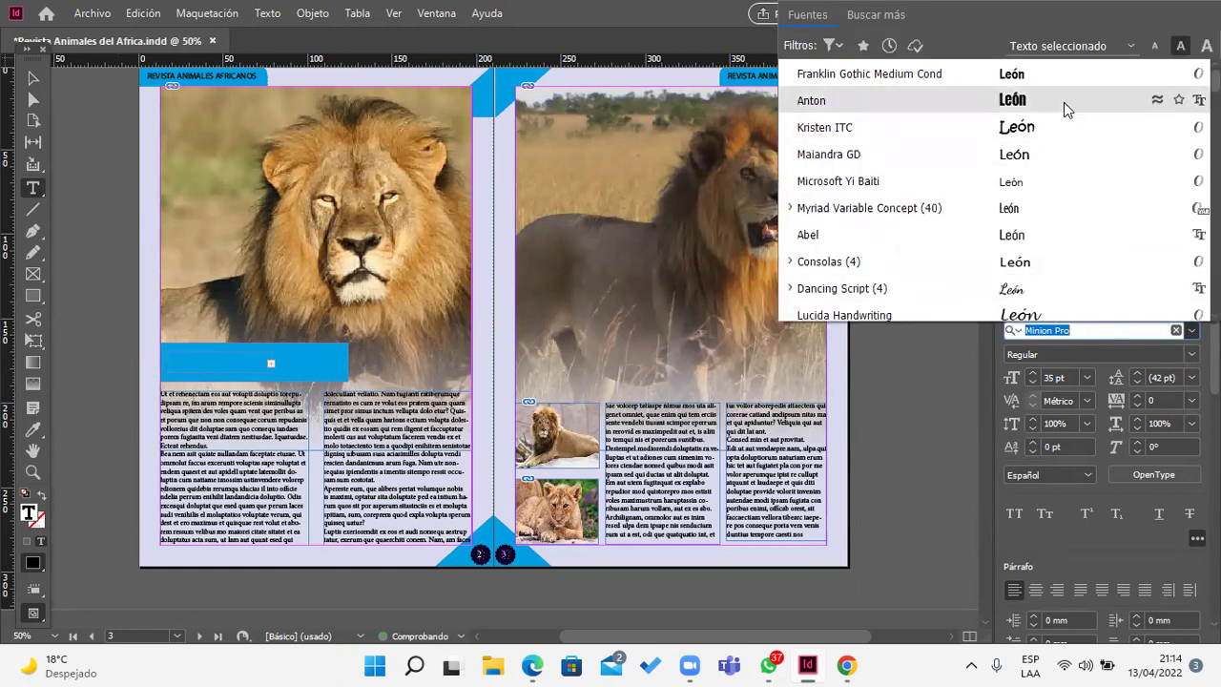
click(32, 78)
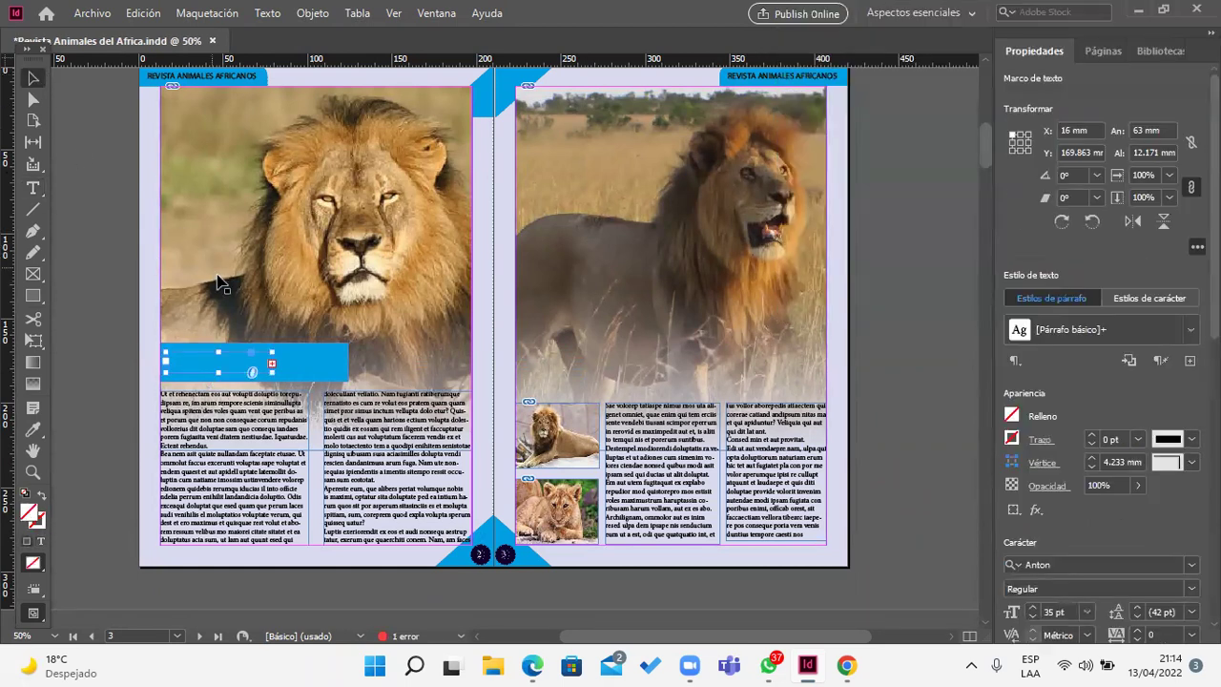
drag(272, 372, 238, 365)
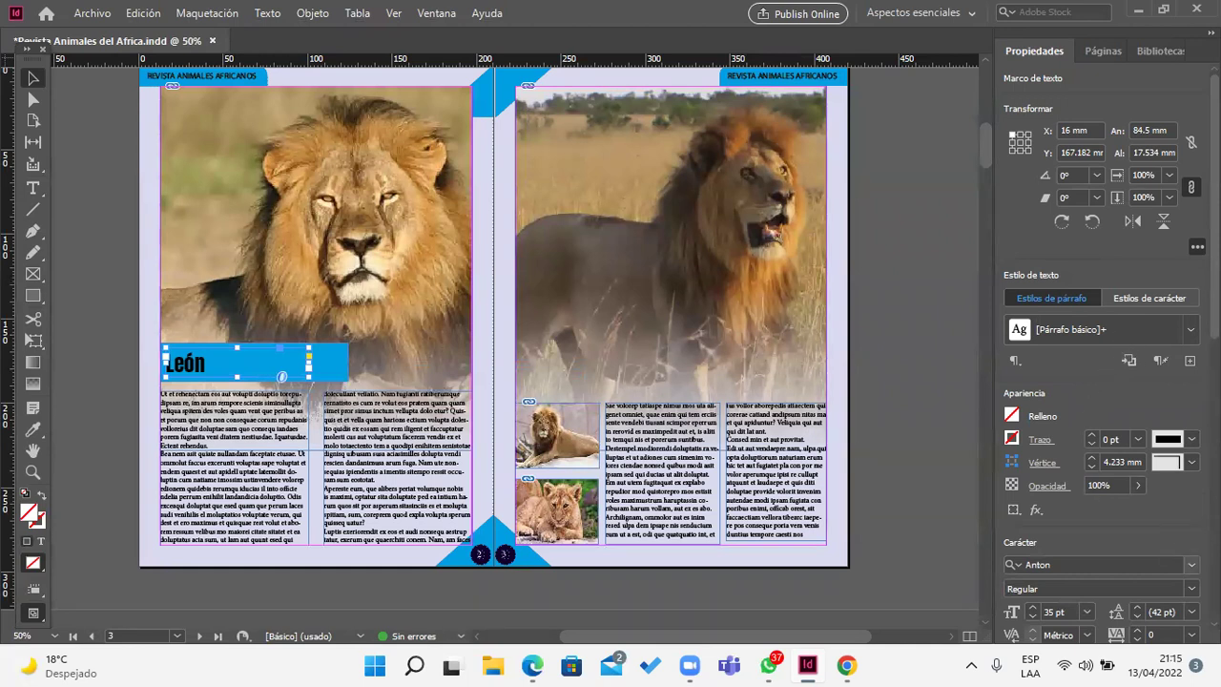
Step: Set the "León" title on page 2 to the Arial Rounded MT Bold font
click(1191, 563)
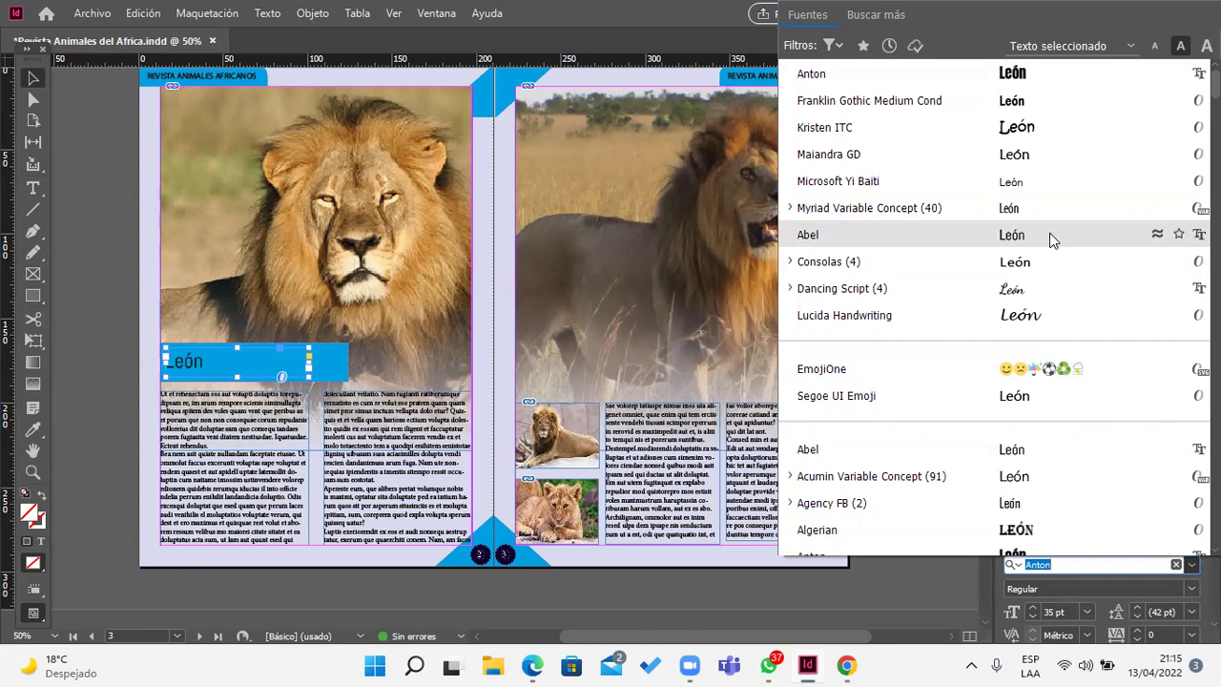
scroll(1071, 382, down, 1)
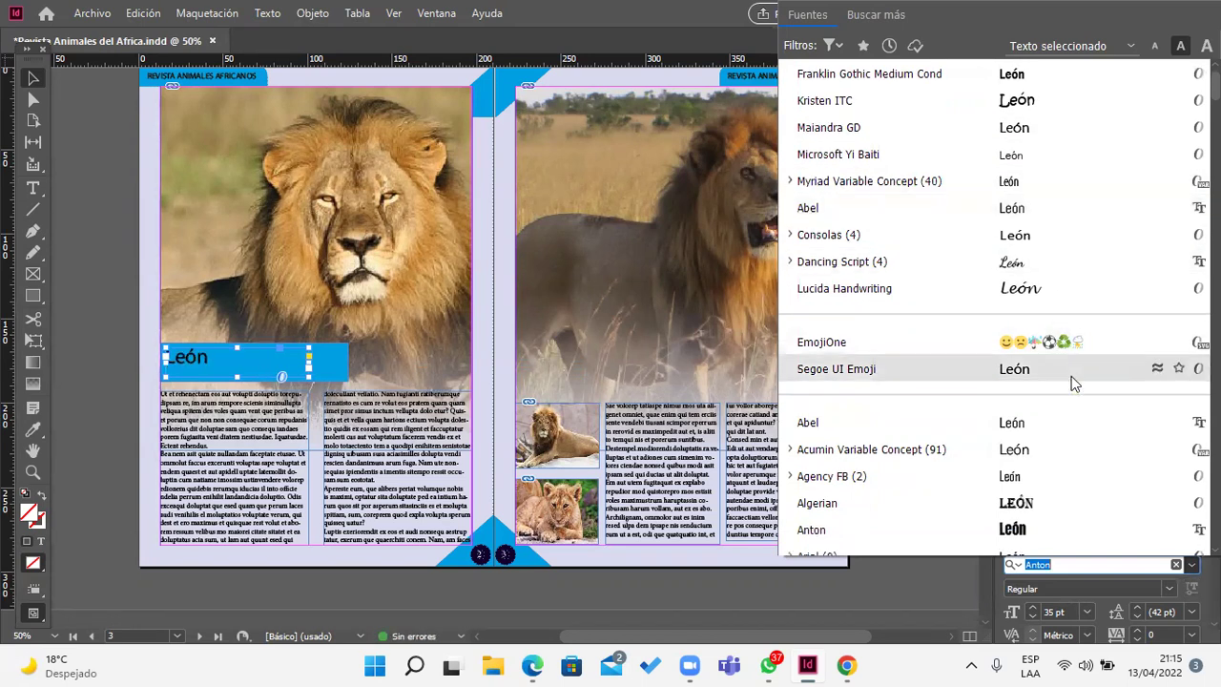
scroll(1071, 382, down, 1)
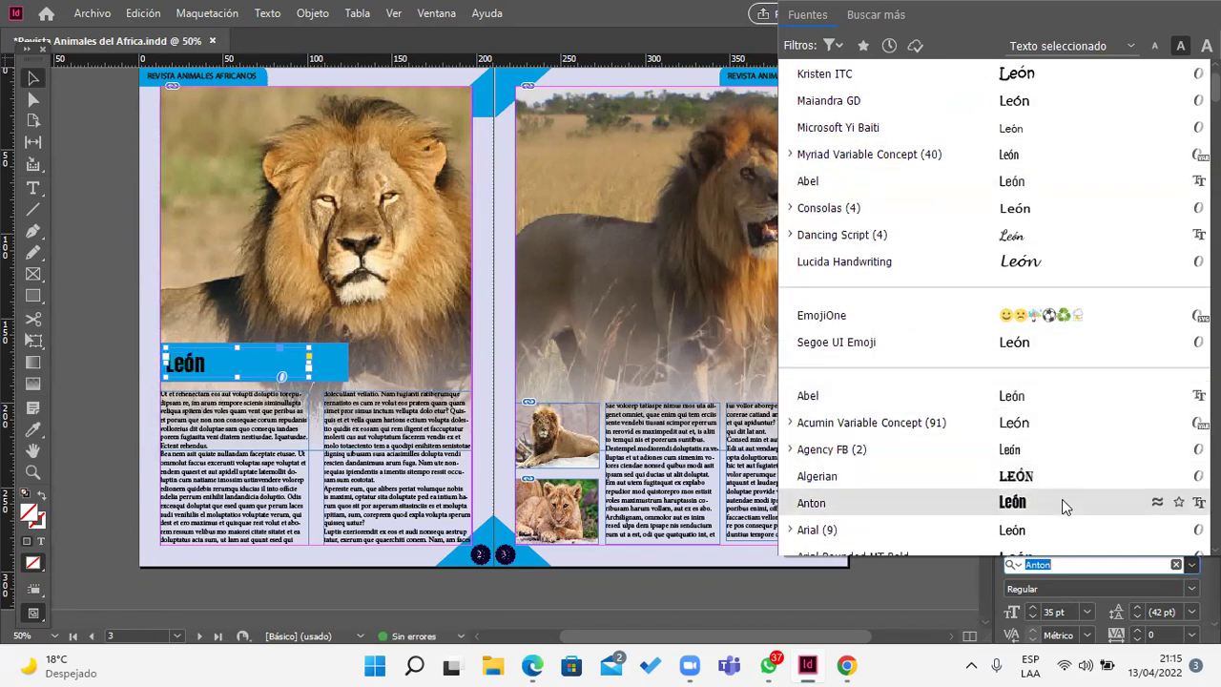
scroll(1064, 491, down, 3)
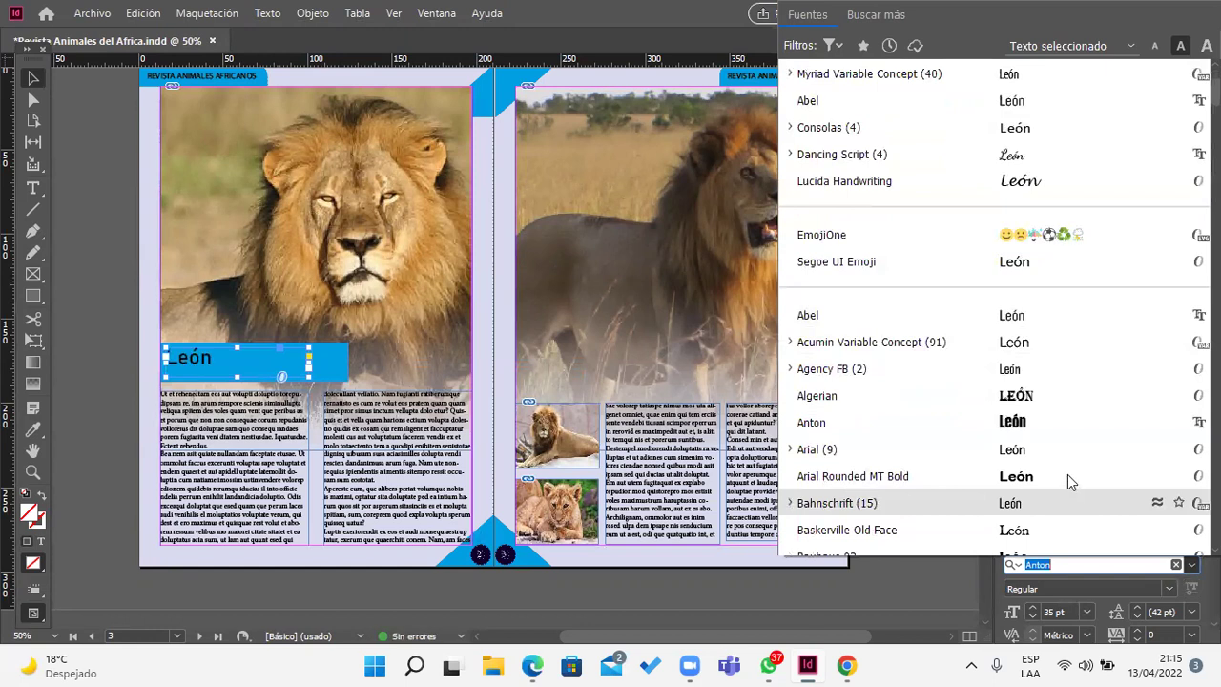
click(1068, 474)
click(1093, 435)
click(1093, 435)
click(1093, 435)
click(1092, 435)
click(1093, 435)
click(1092, 435)
click(1094, 443)
click(1094, 443)
click(1094, 443)
click(1094, 444)
click(1094, 444)
click(1094, 444)
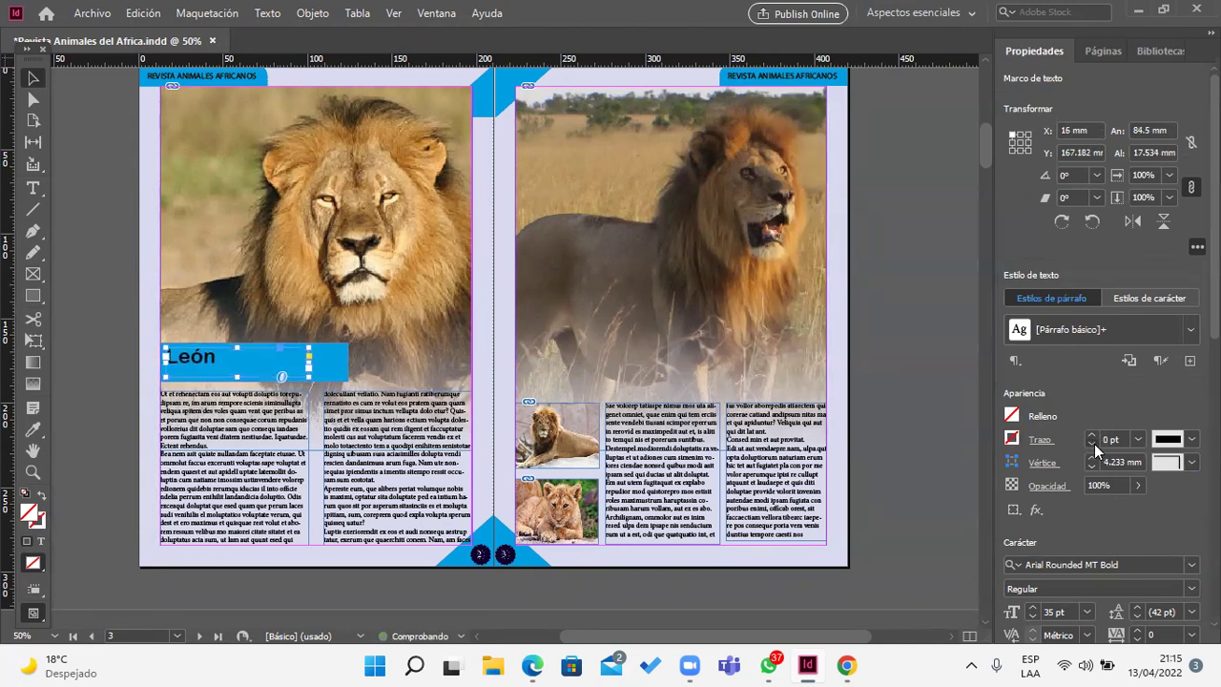
Step: Enlarge the "León" title text to 41 pt and reduce its text frame's height to about 15.3 mm
double_click(201, 364)
double_click(195, 357)
click(1032, 374)
click(1032, 374)
click(1033, 374)
click(1032, 374)
click(1032, 374)
click(1032, 374)
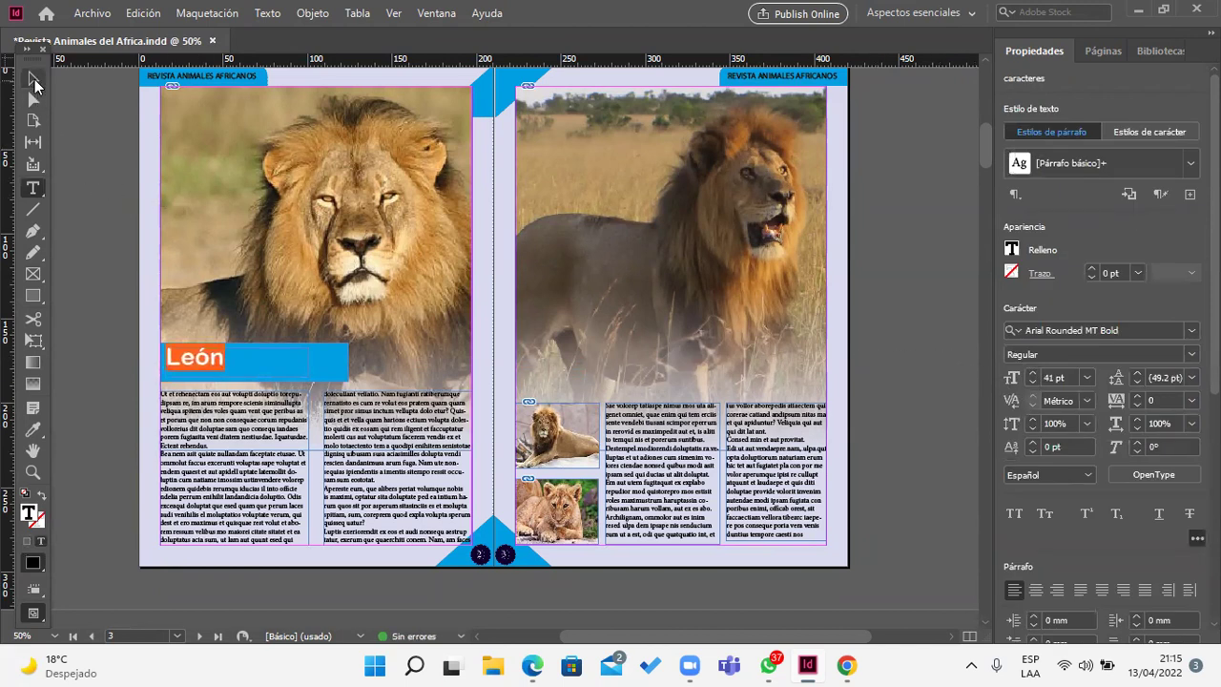
click(33, 80)
click(243, 362)
drag(238, 370, 239, 372)
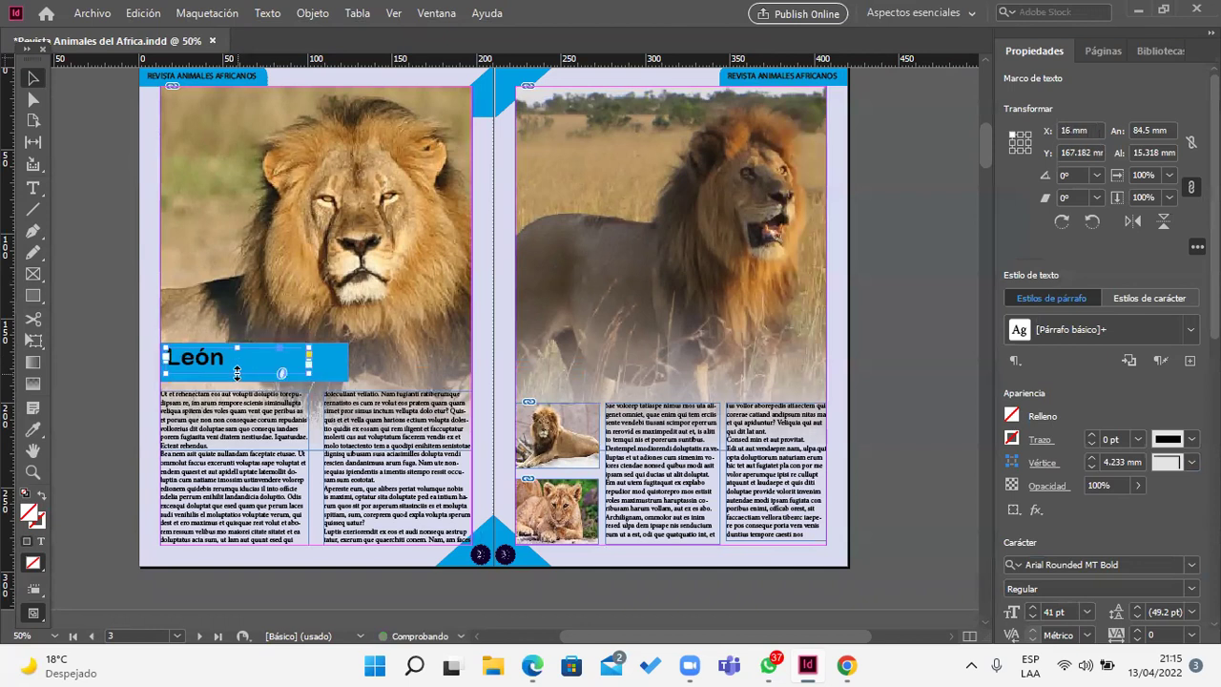
Step: Fill the blue rectangle behind the "León" title with the [Negro] swatch
click(324, 369)
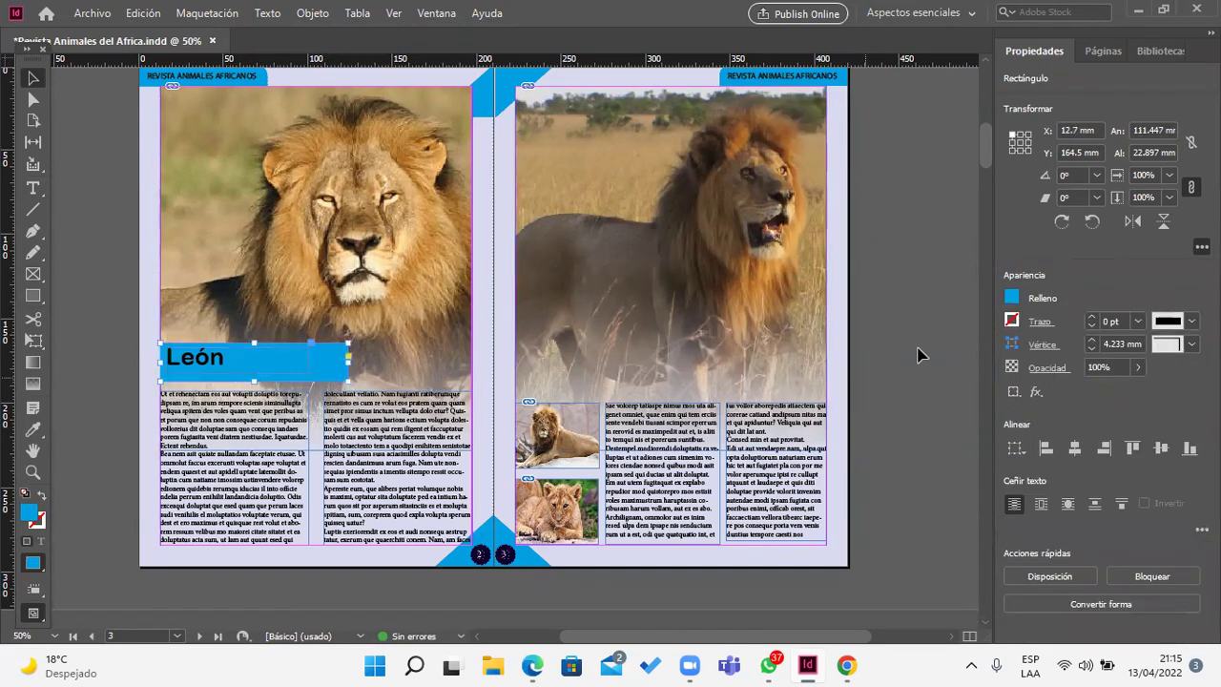
click(1014, 299)
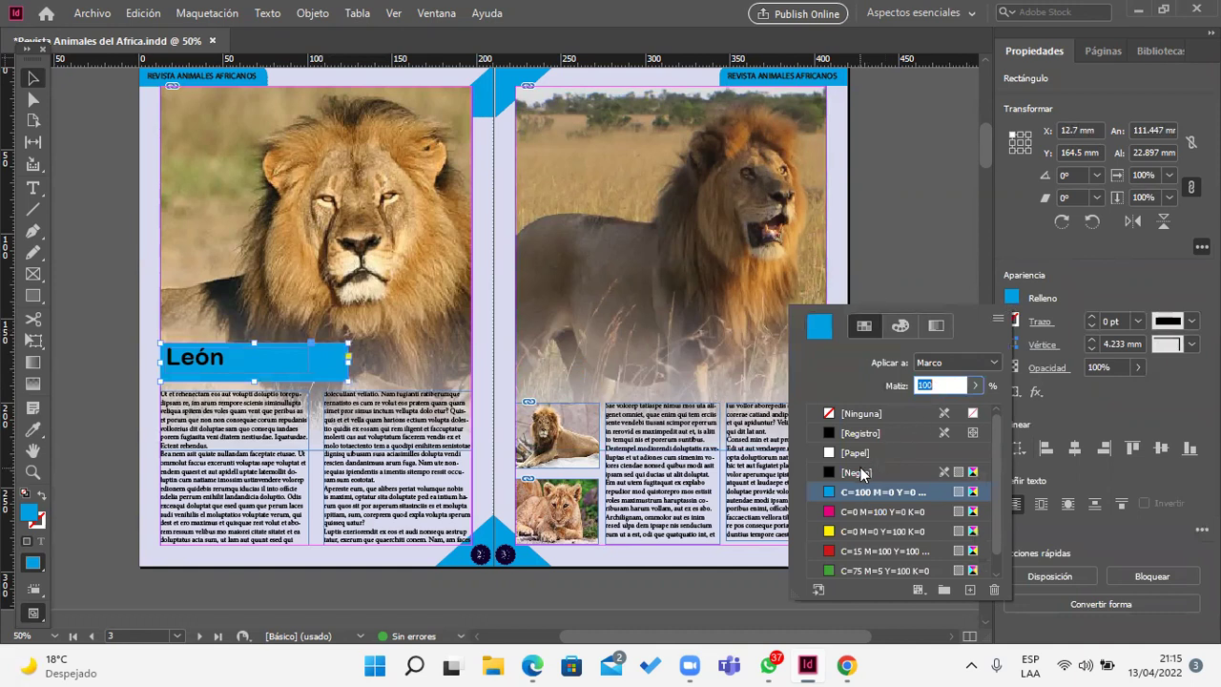
click(862, 472)
Step: Color the "León" title text with the [Papel] swatch and deselect it
double_click(245, 356)
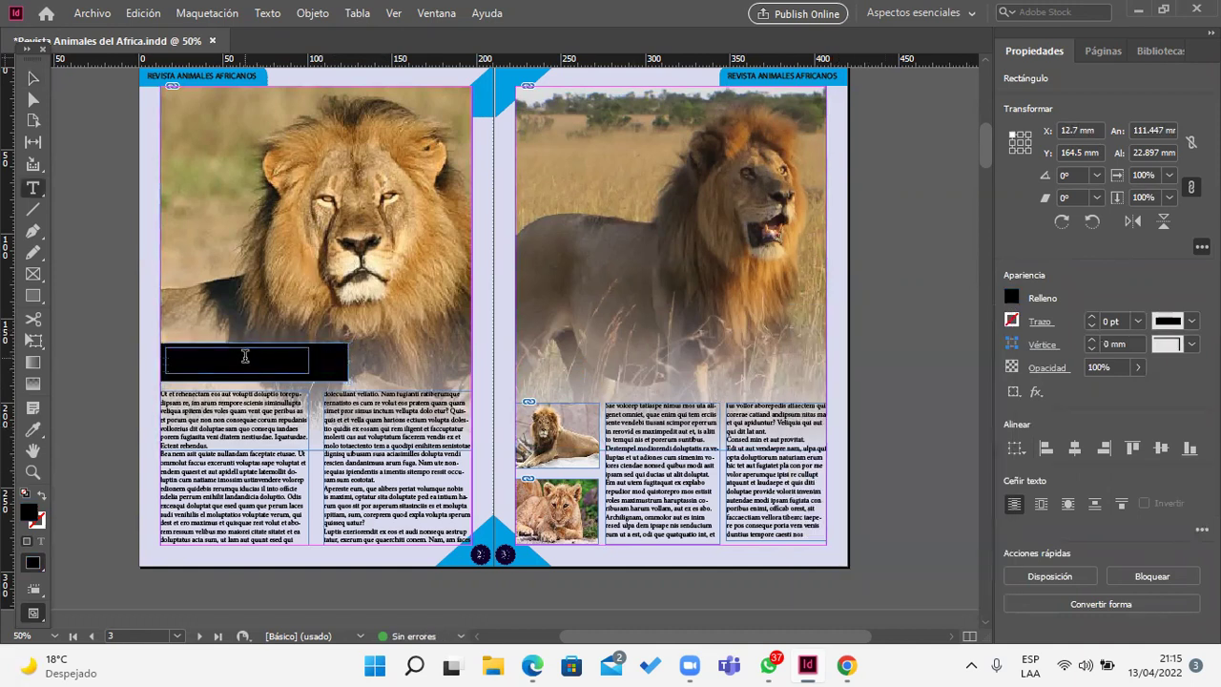
double_click(245, 356)
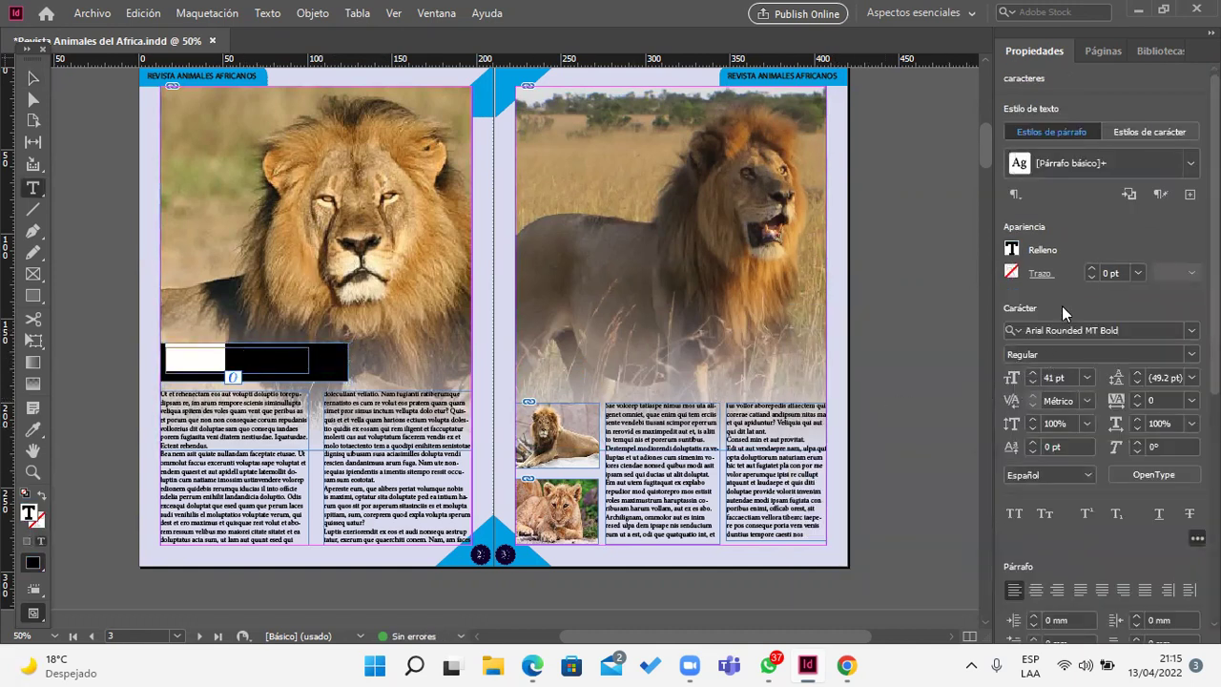
click(1011, 250)
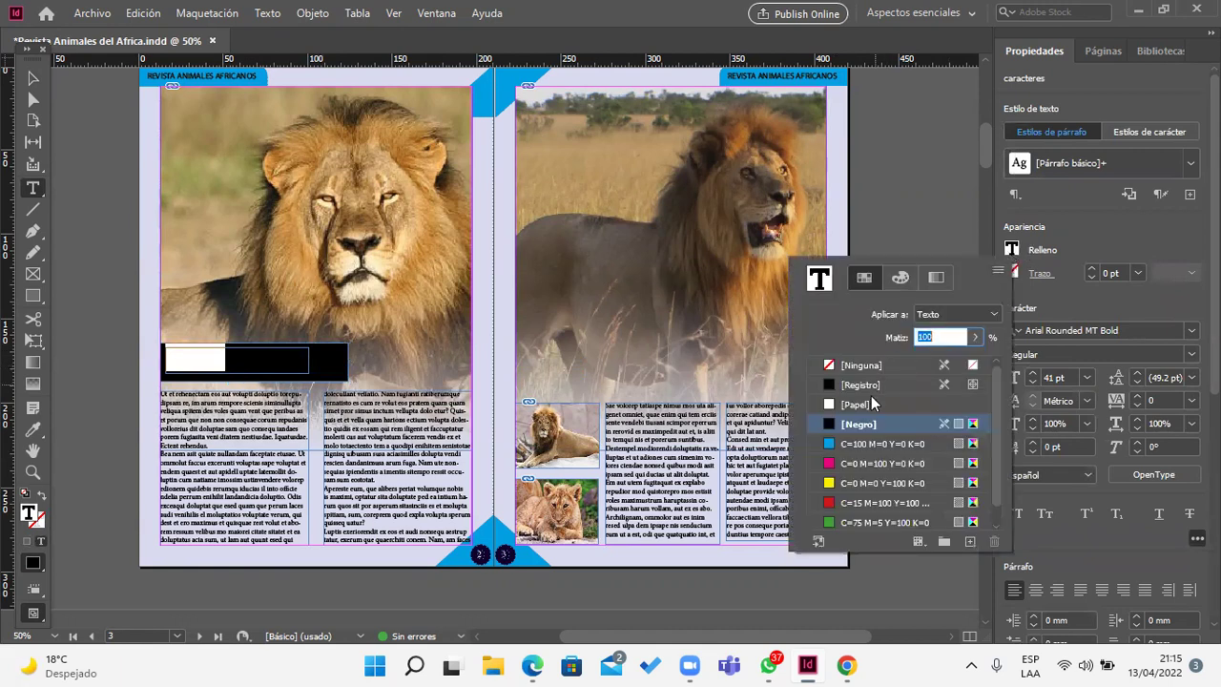
click(870, 403)
click(32, 78)
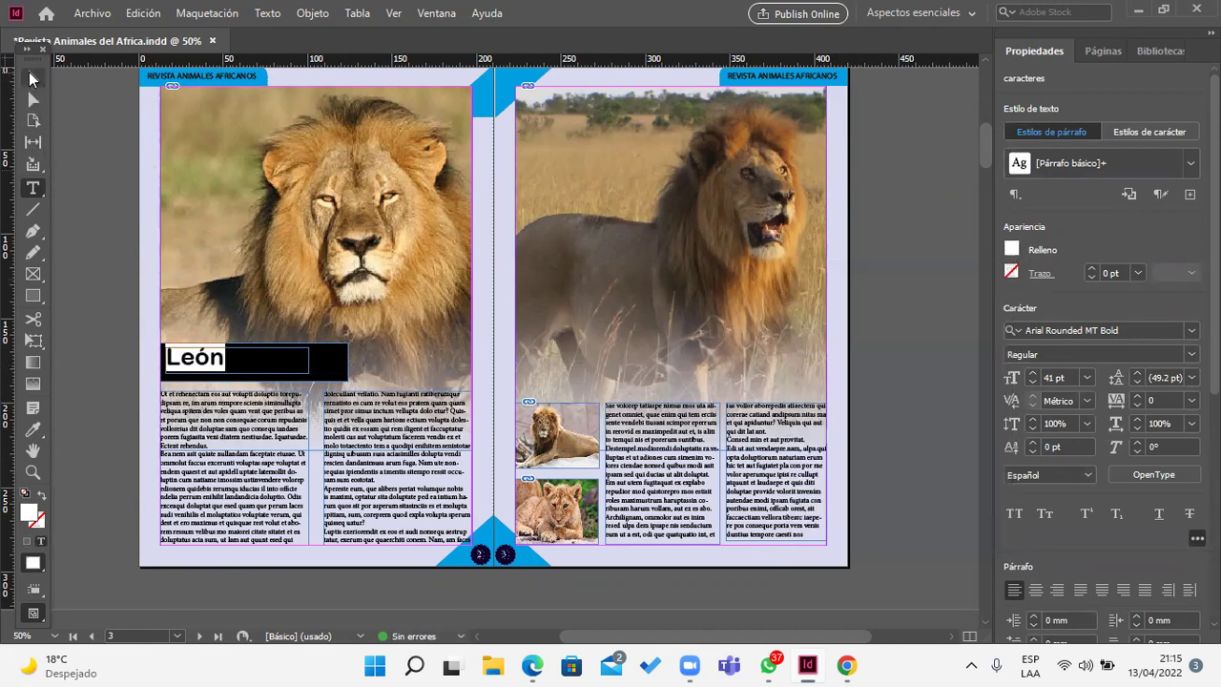
click(70, 107)
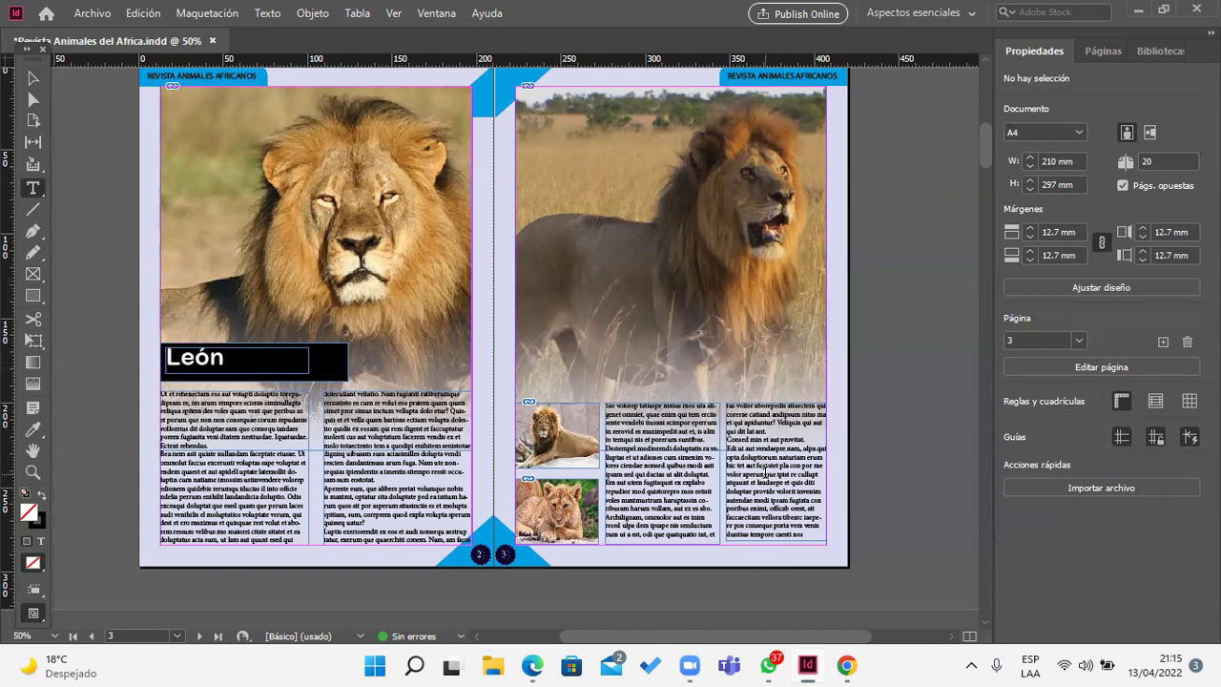
Step: Select the word "León" in the title's text frame on page 2
scroll(765, 473, up, 1)
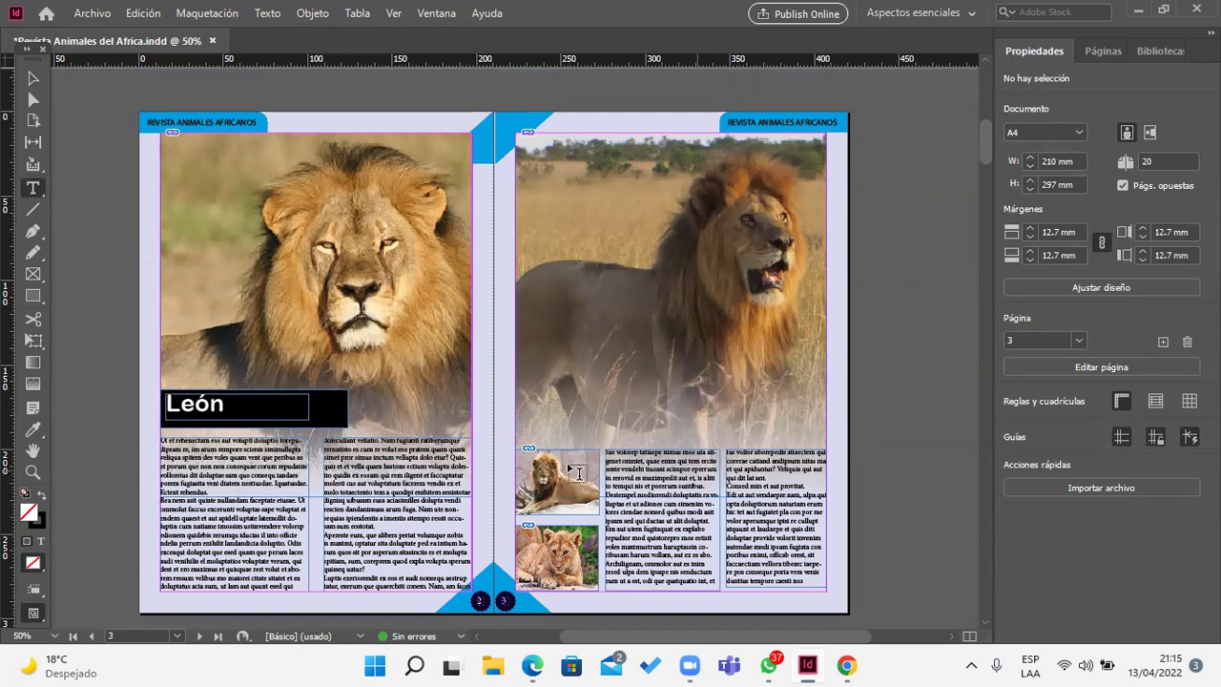
double_click(194, 405)
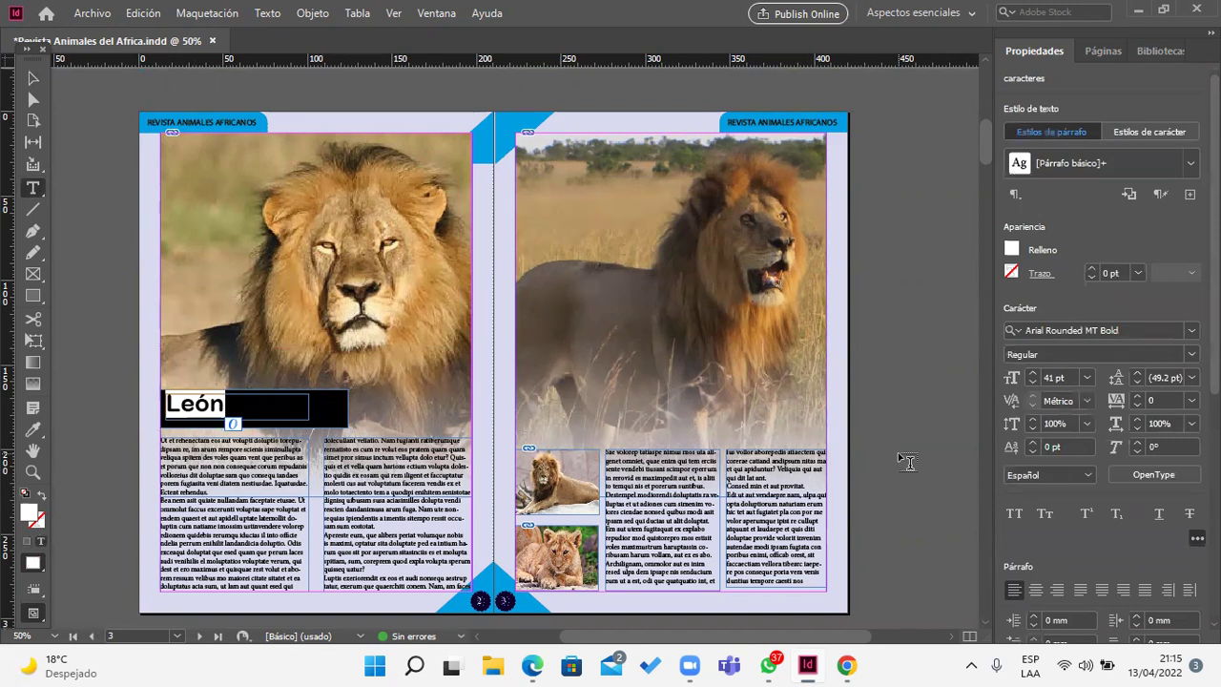
click(34, 80)
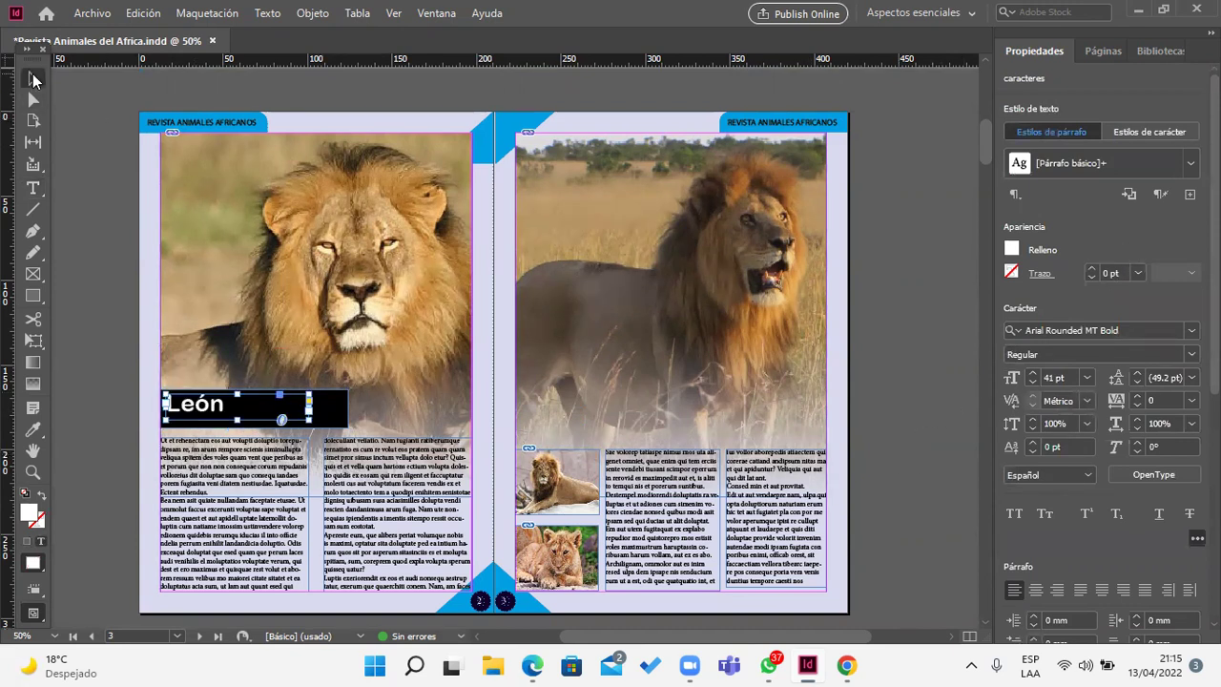
double_click(208, 399)
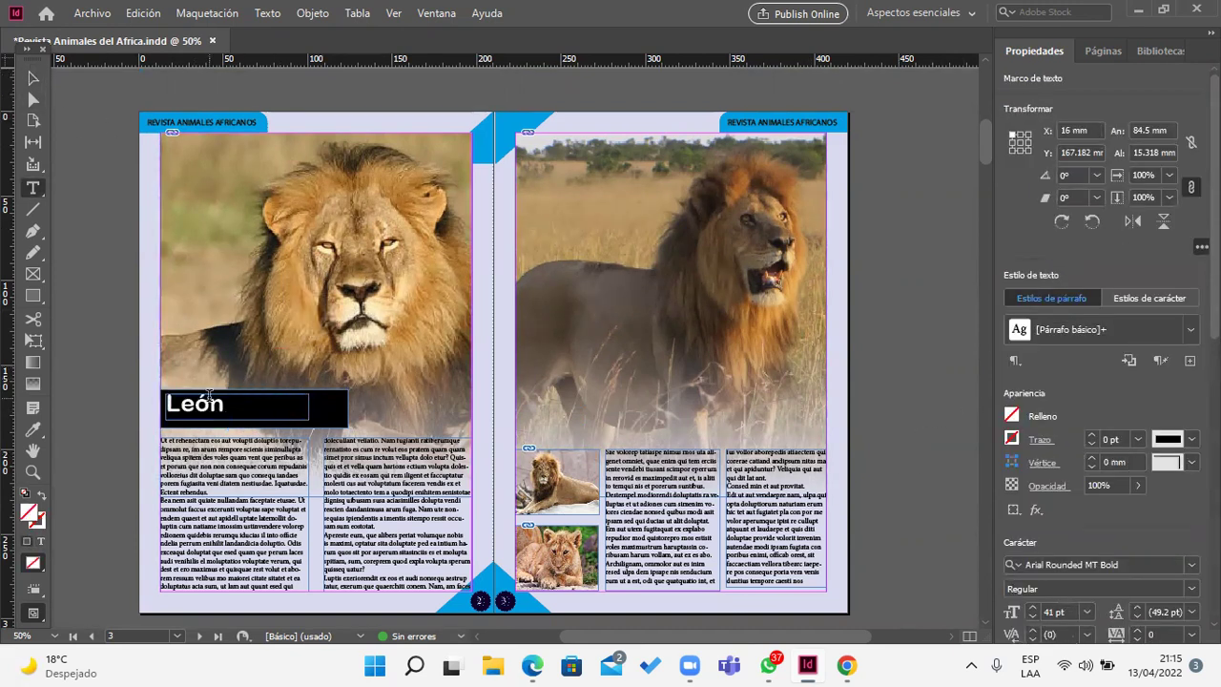
double_click(199, 402)
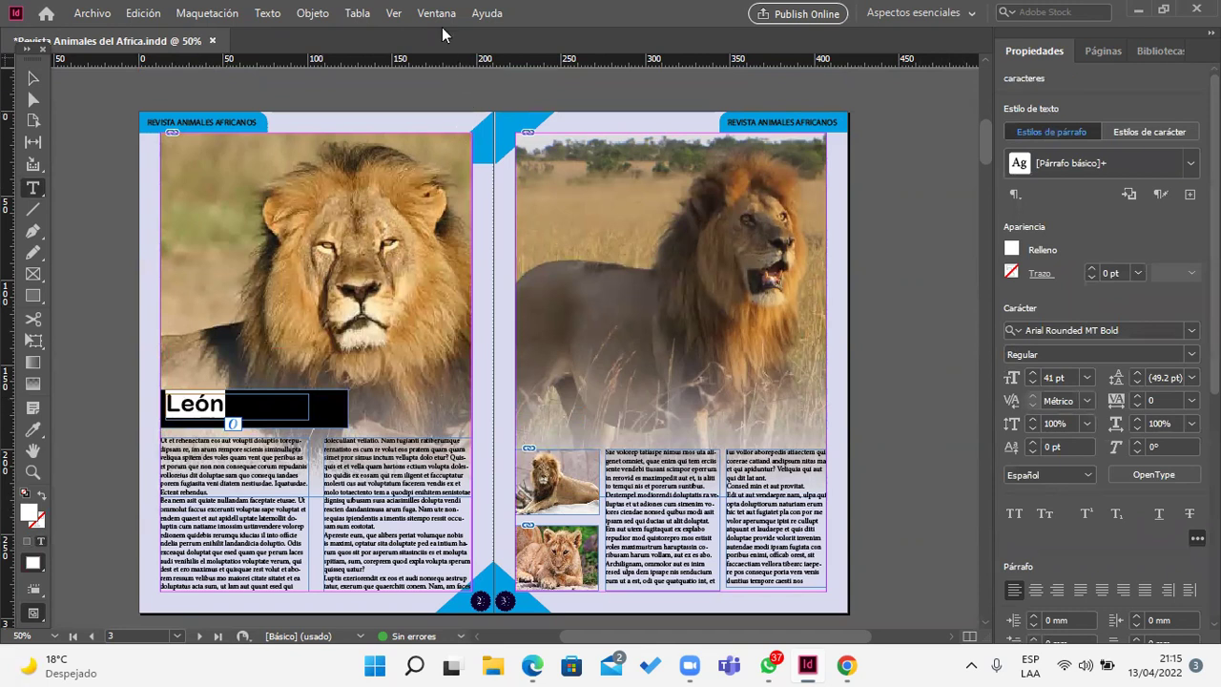
click(438, 12)
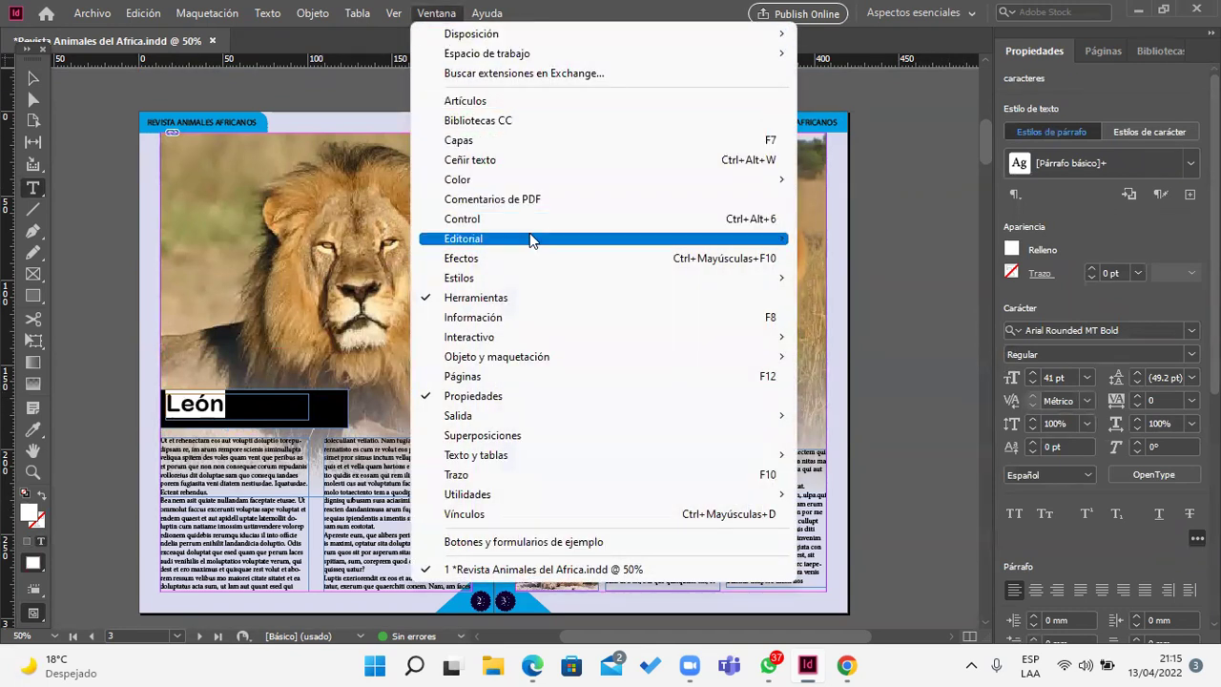
mouse_move(580, 278)
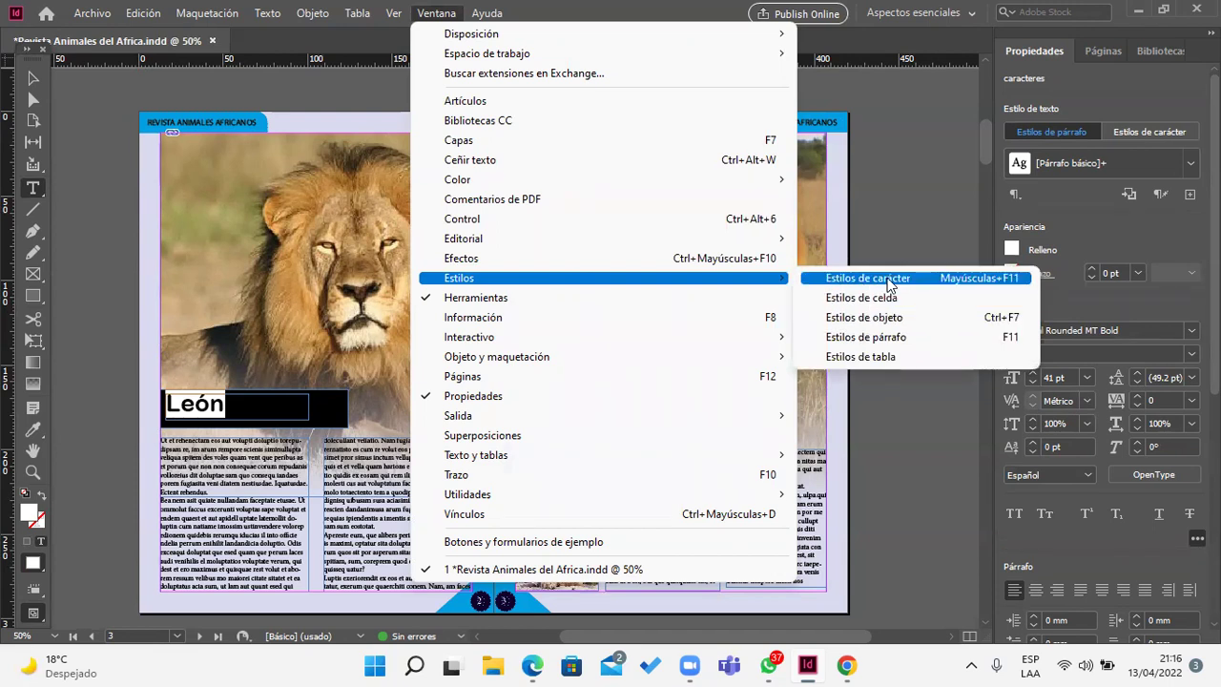
key(Escape)
key(Escape)
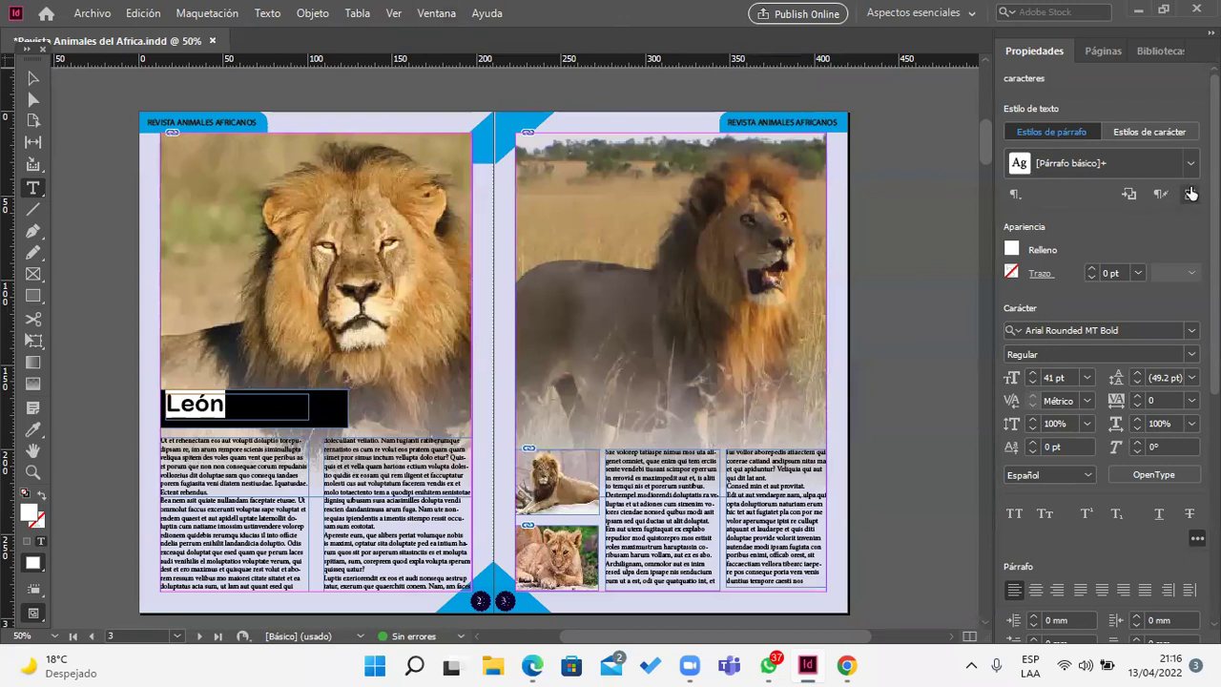
Step: Create a new character style named "Titulos1" from the selected "León" title text
click(1147, 132)
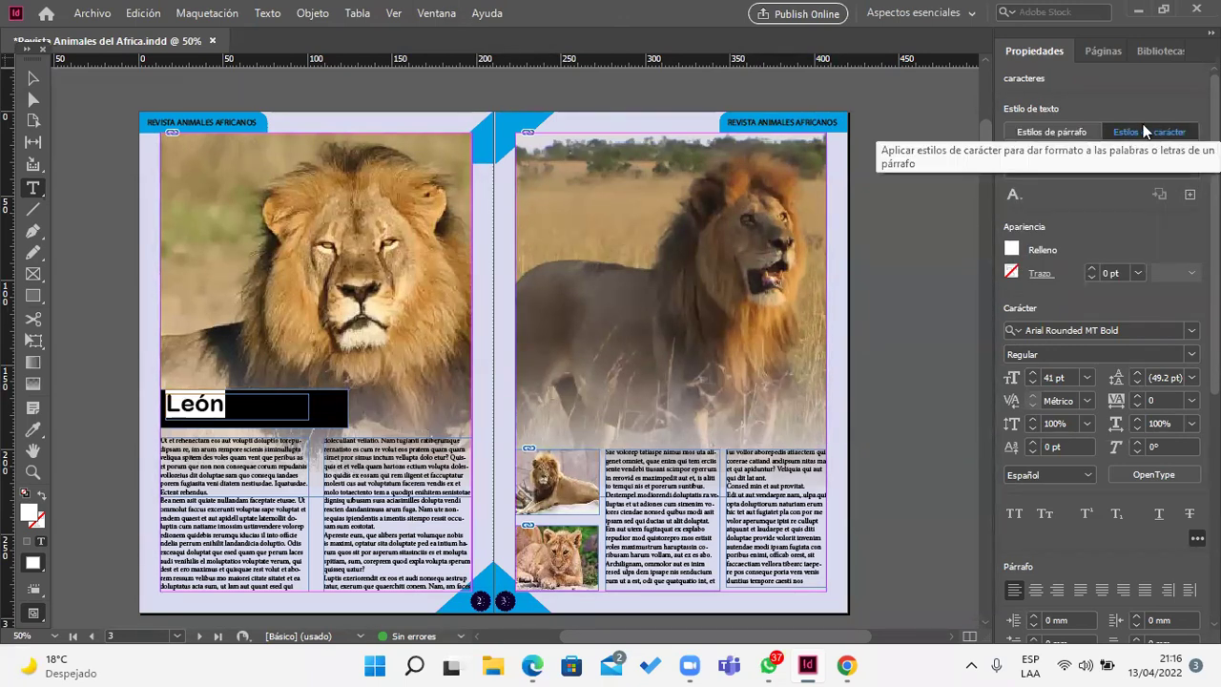
click(1191, 196)
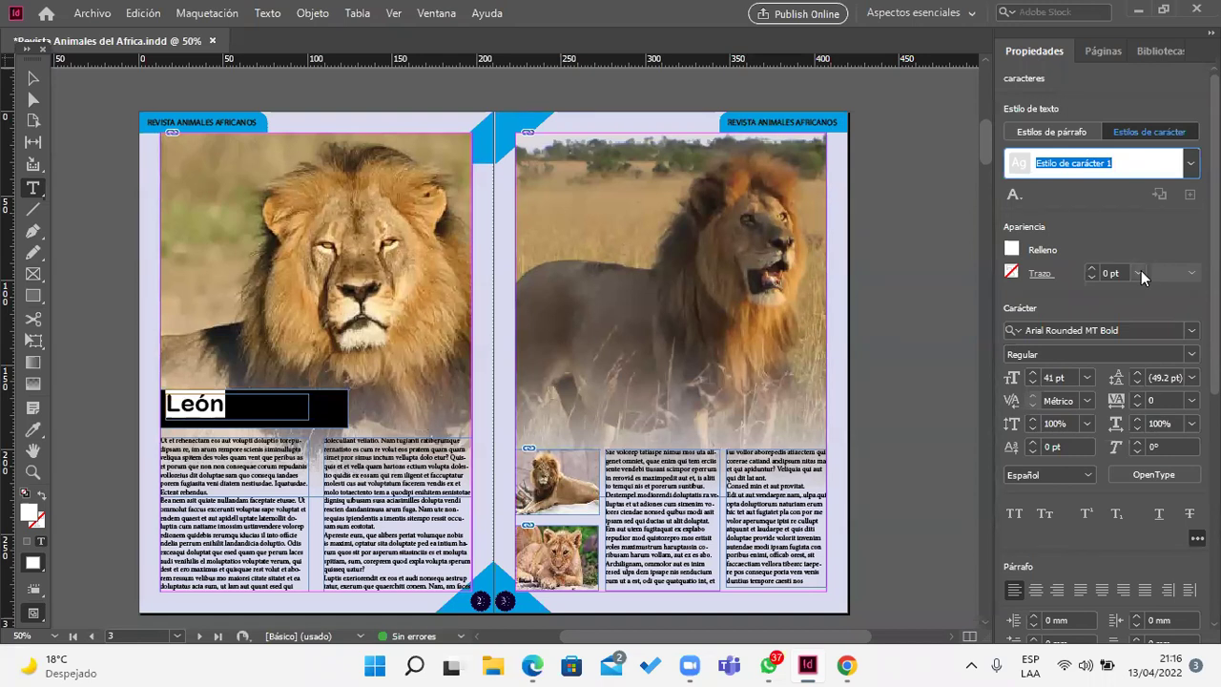
text(Titulos1)
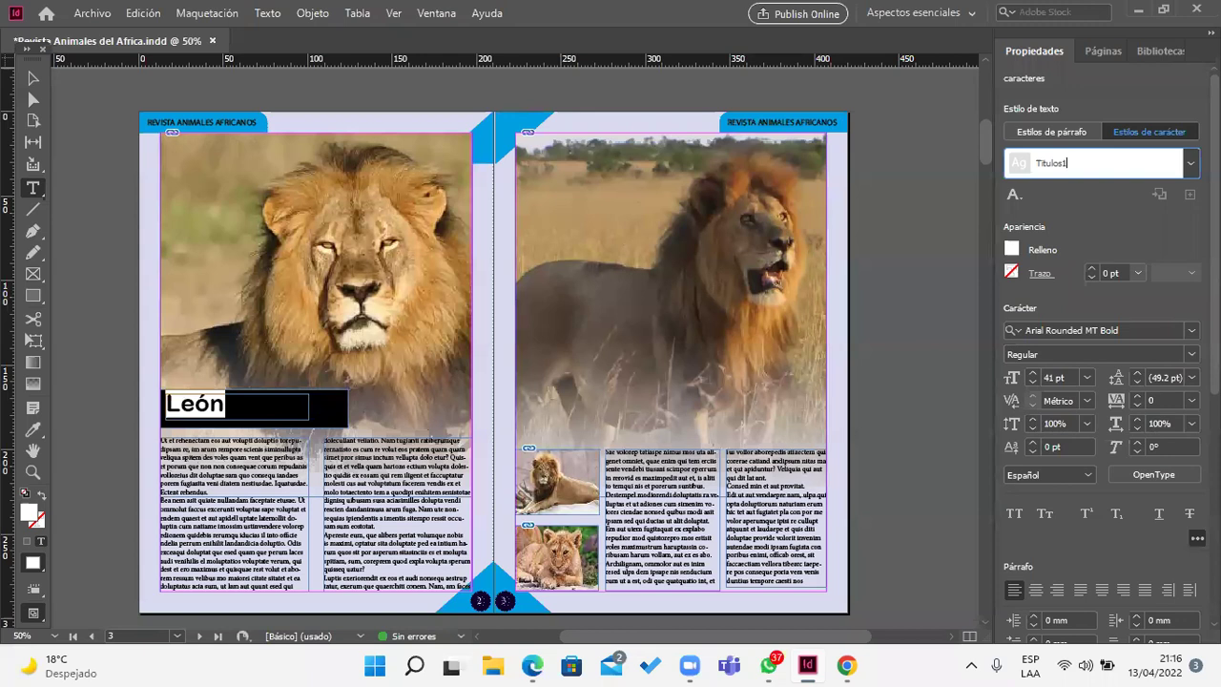
key(Return)
Step: Justify all the body text below the "León" title with its last line aligned left
click(243, 473)
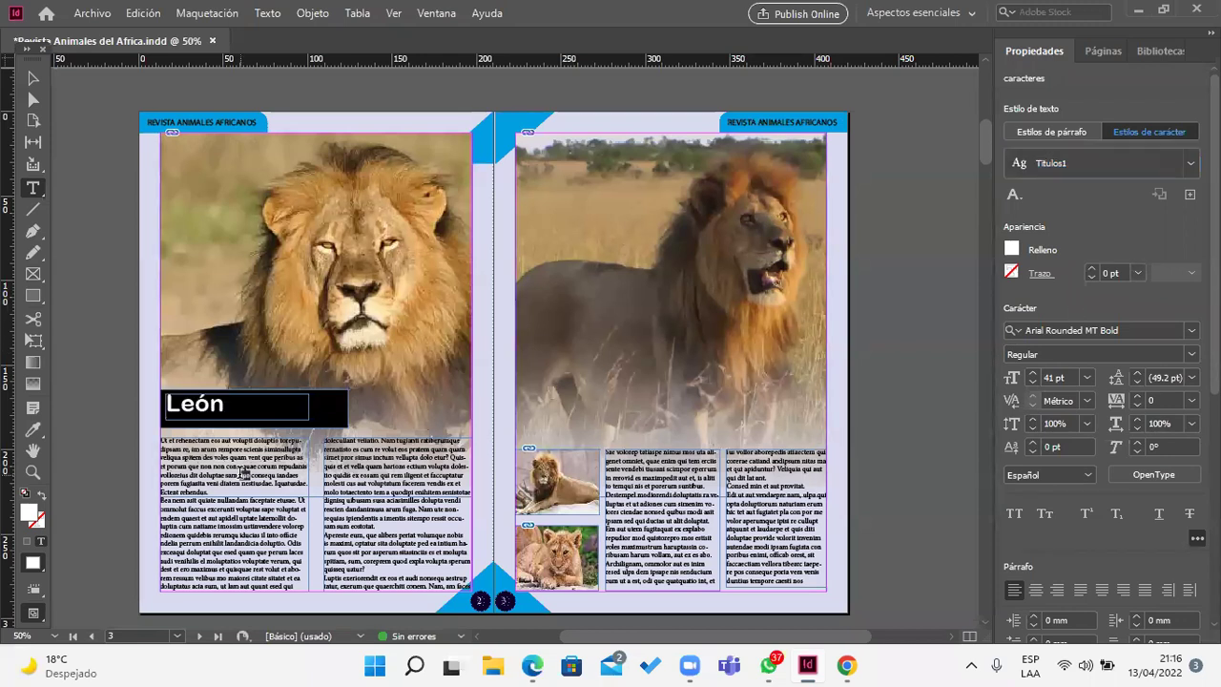
triple_click(244, 473)
double_click(245, 474)
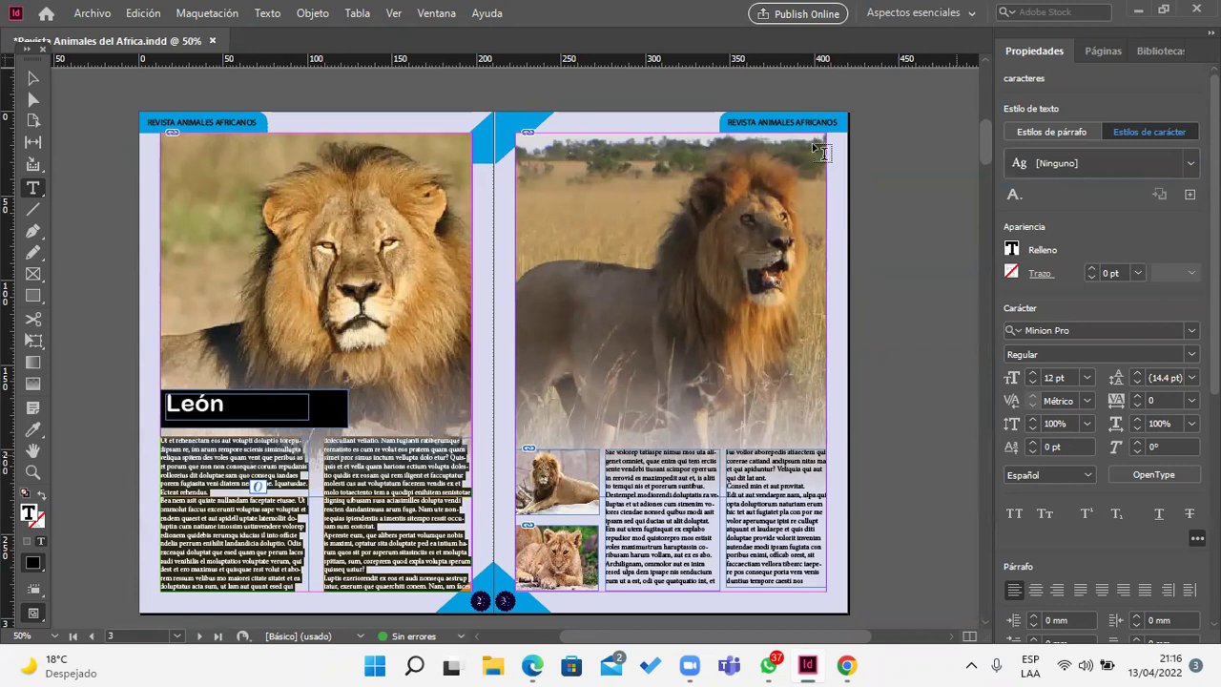
click(1081, 590)
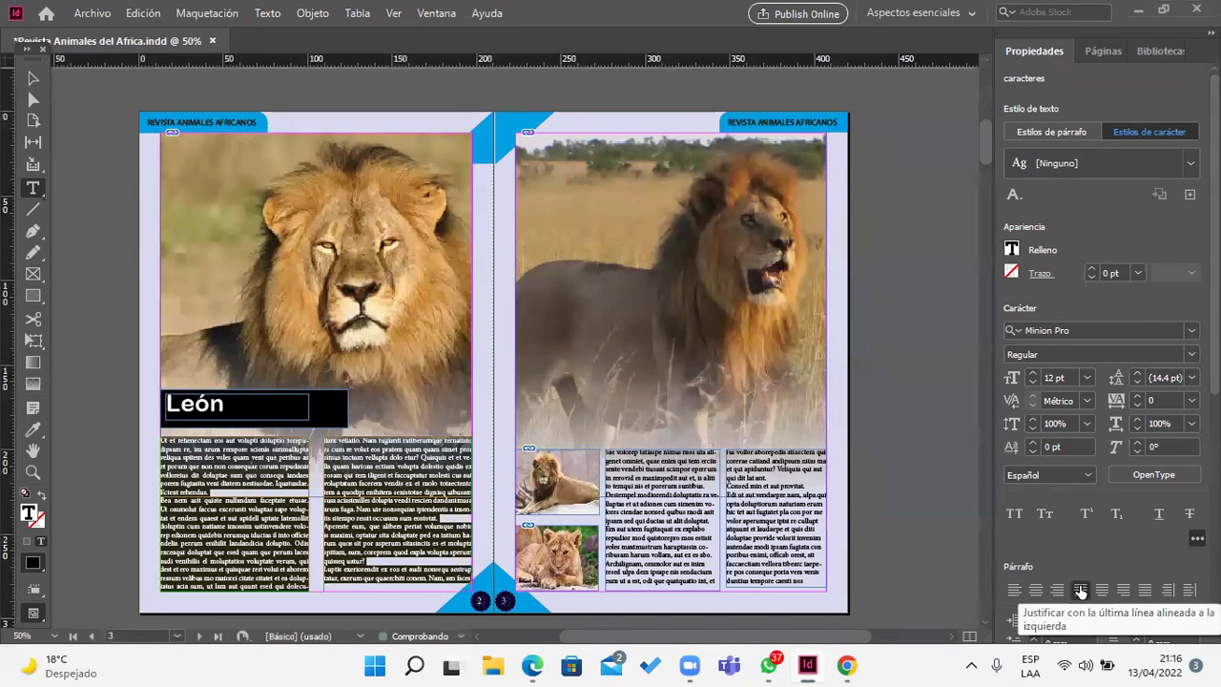
Step: Set the selected body text on page 2 to the Abel font
click(1191, 330)
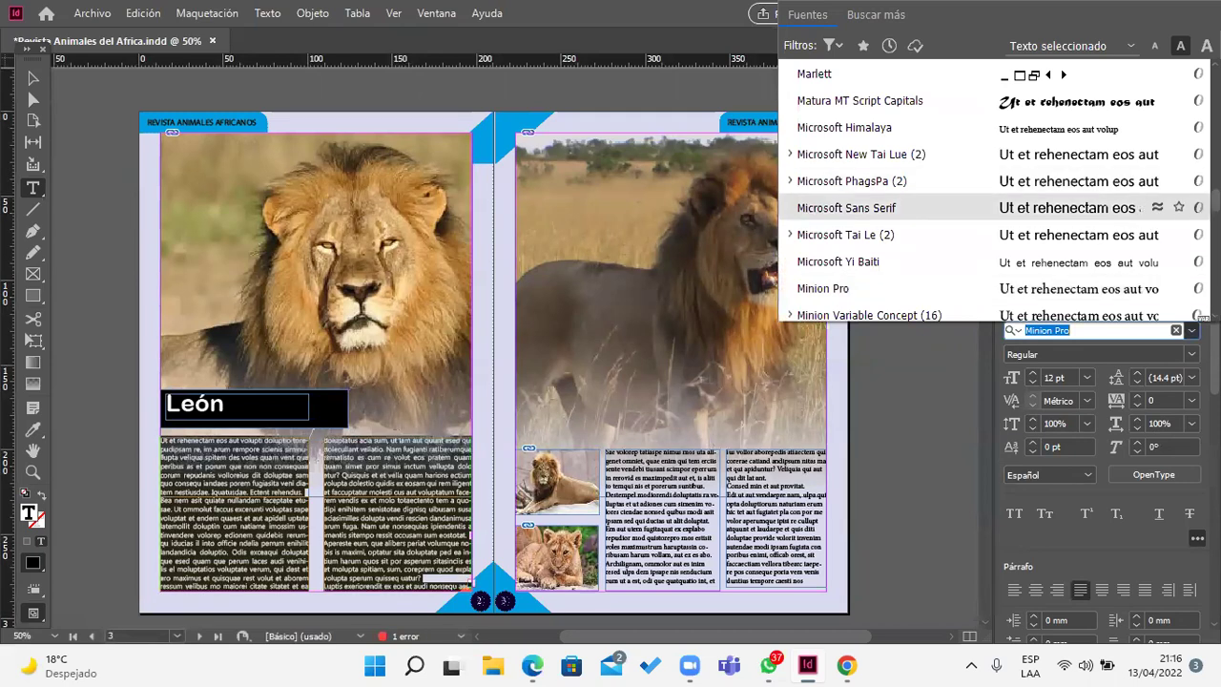
scroll(992, 191, up, 15)
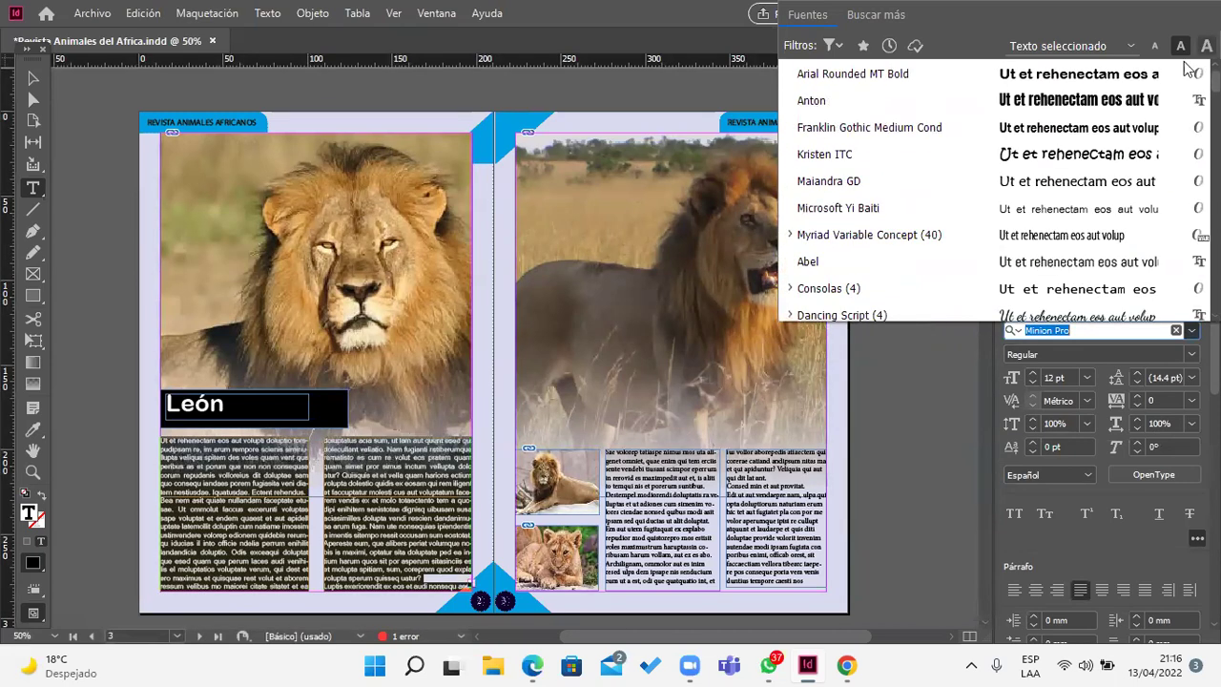
click(881, 262)
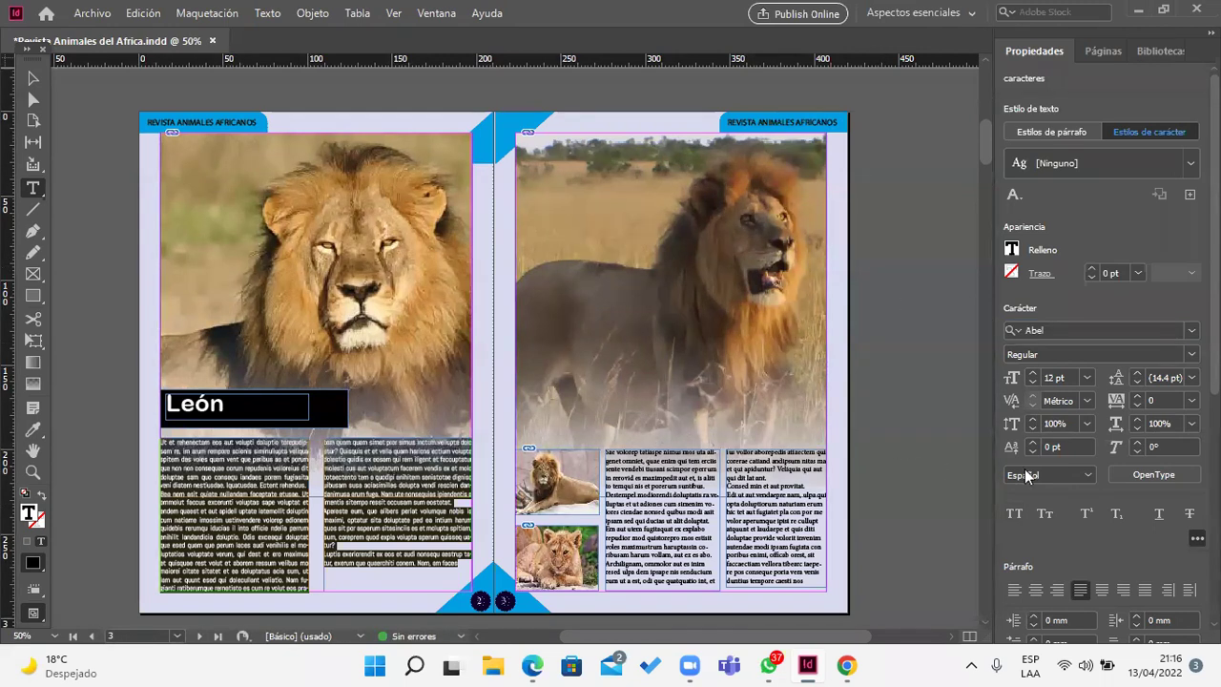
Step: Try the page 2 body text at 13 pt, set it back to 12 pt and leave text editing
click(1032, 374)
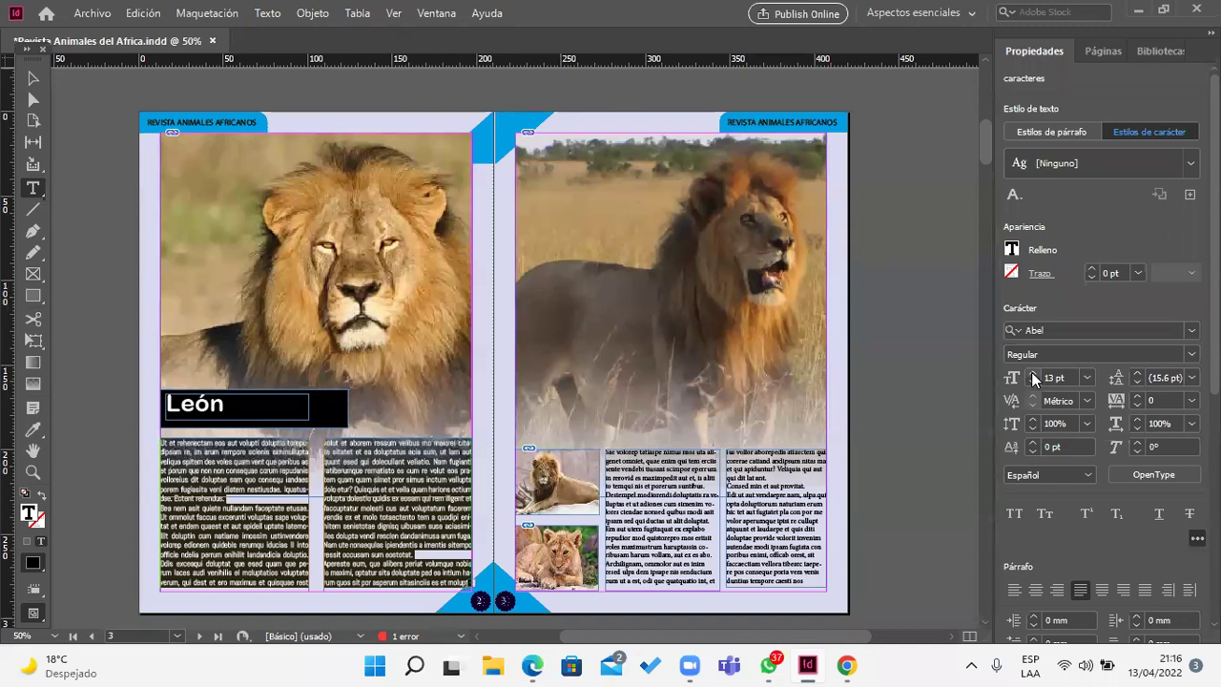
double_click(1053, 377)
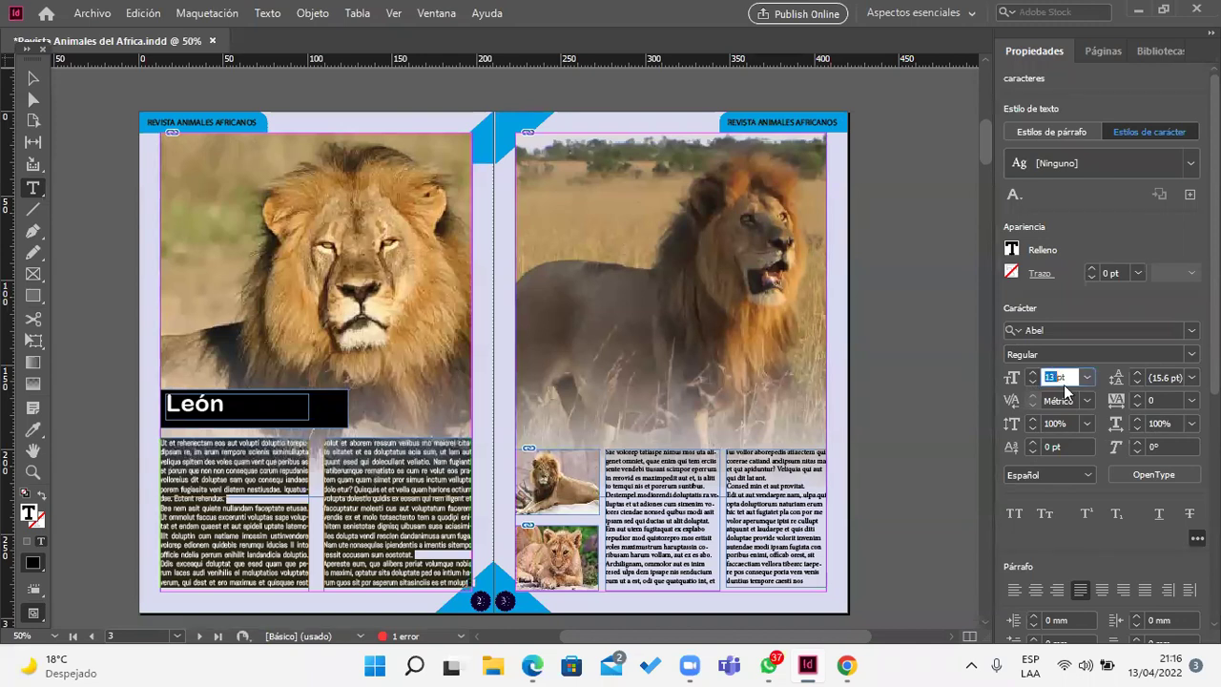
text(12)
key(Return)
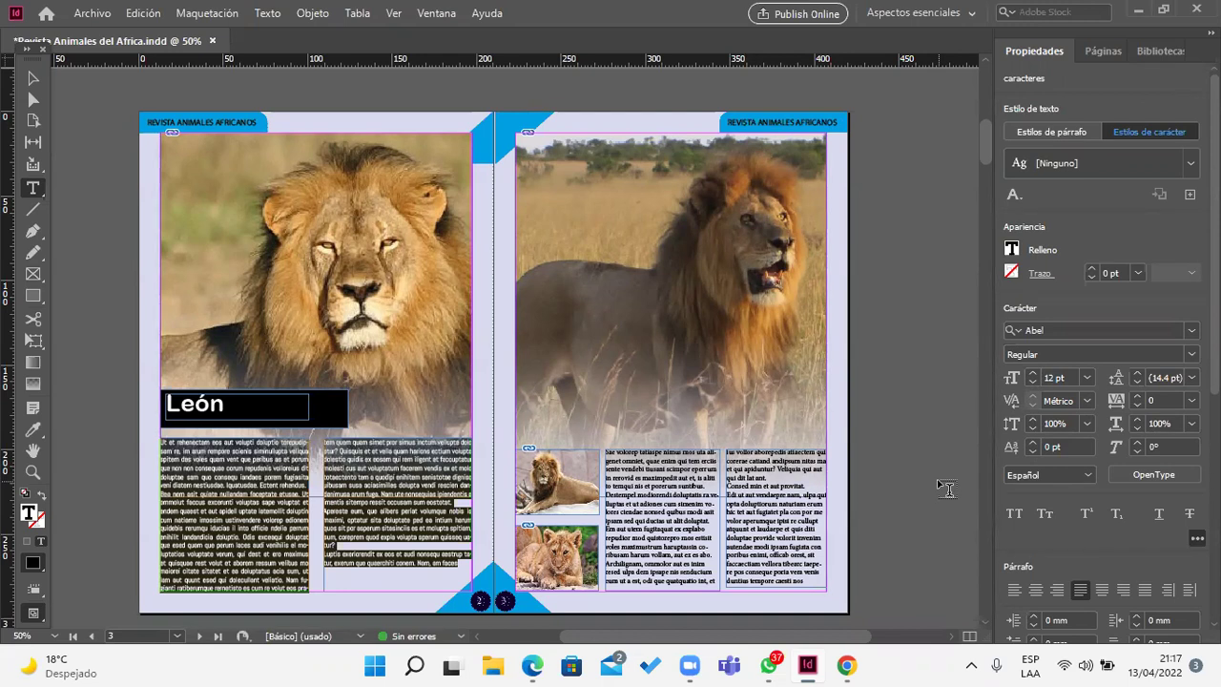
click(32, 78)
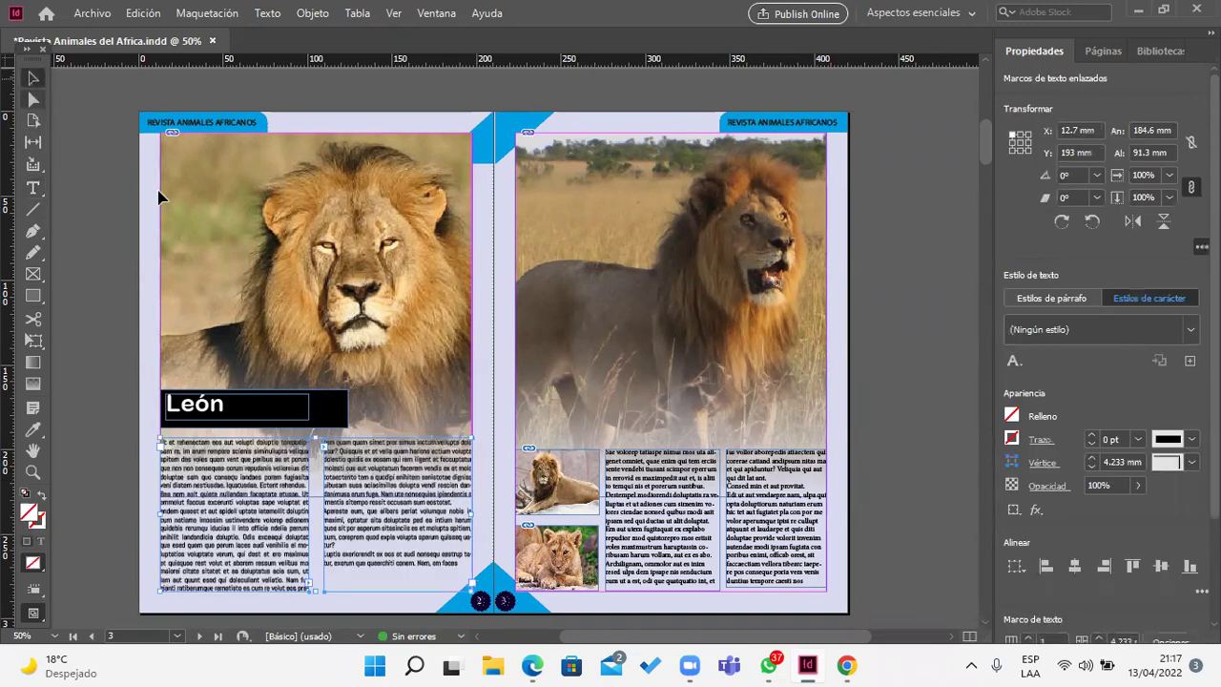
Step: Set the fill of all the body text below the "León" title to black at 86% tint
double_click(220, 496)
key(ctrl+a)
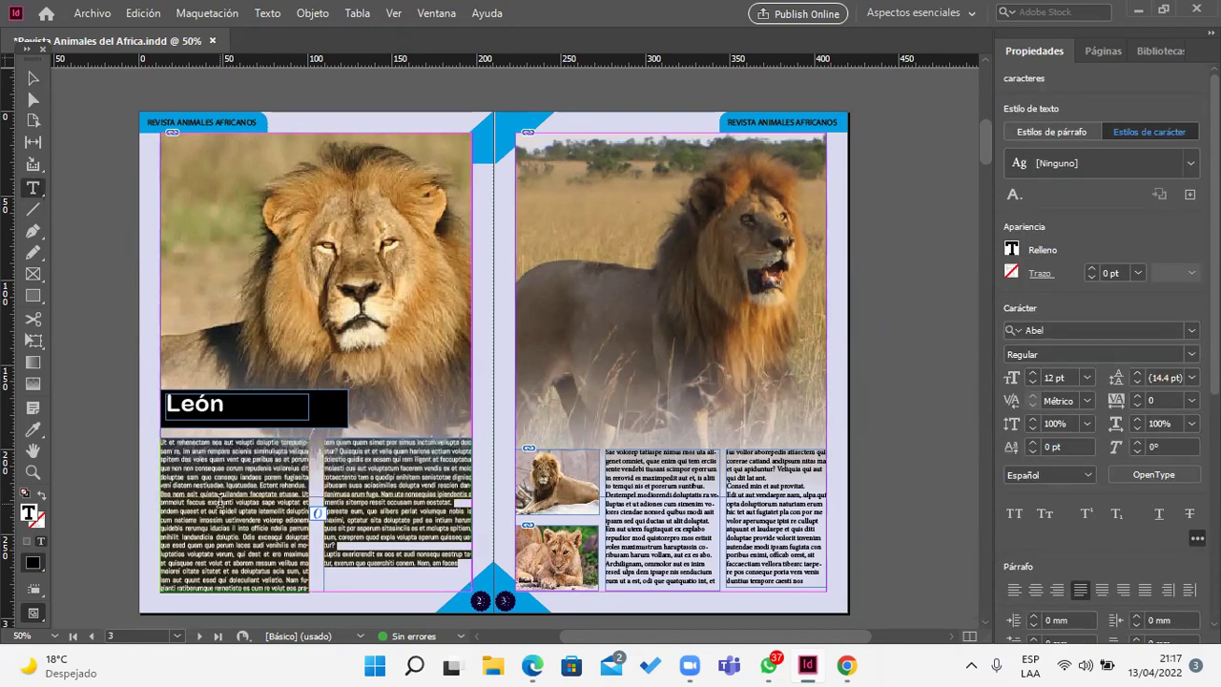
click(1011, 250)
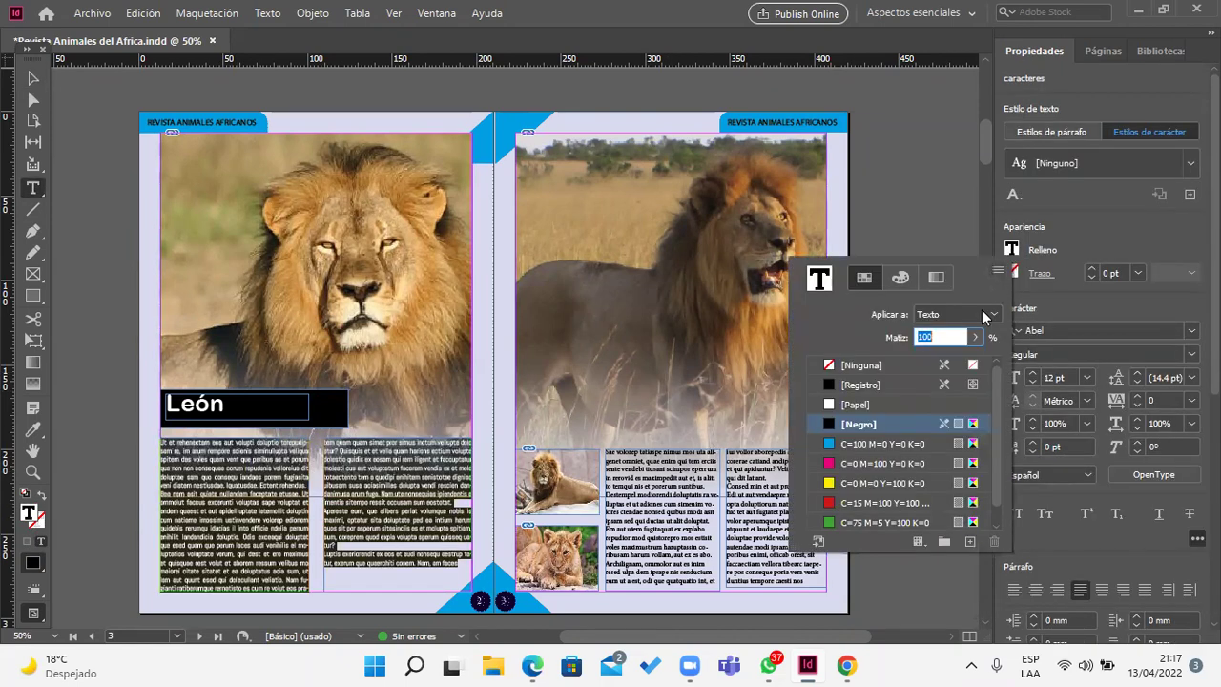
click(892, 281)
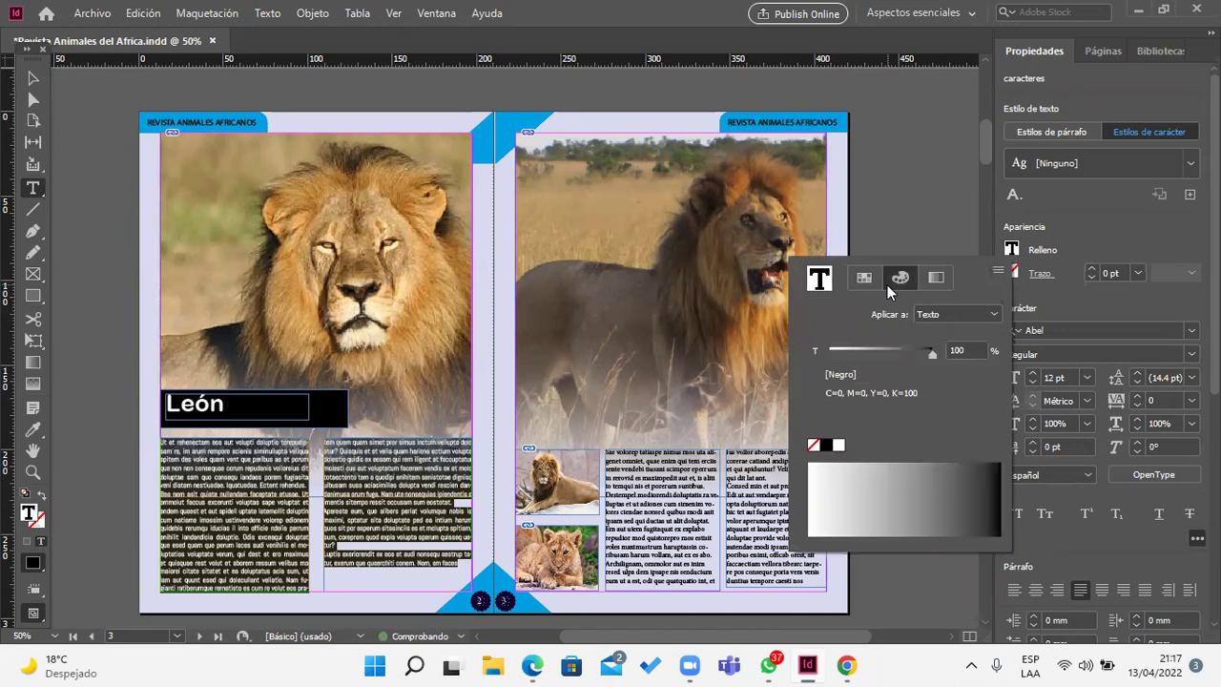
click(947, 466)
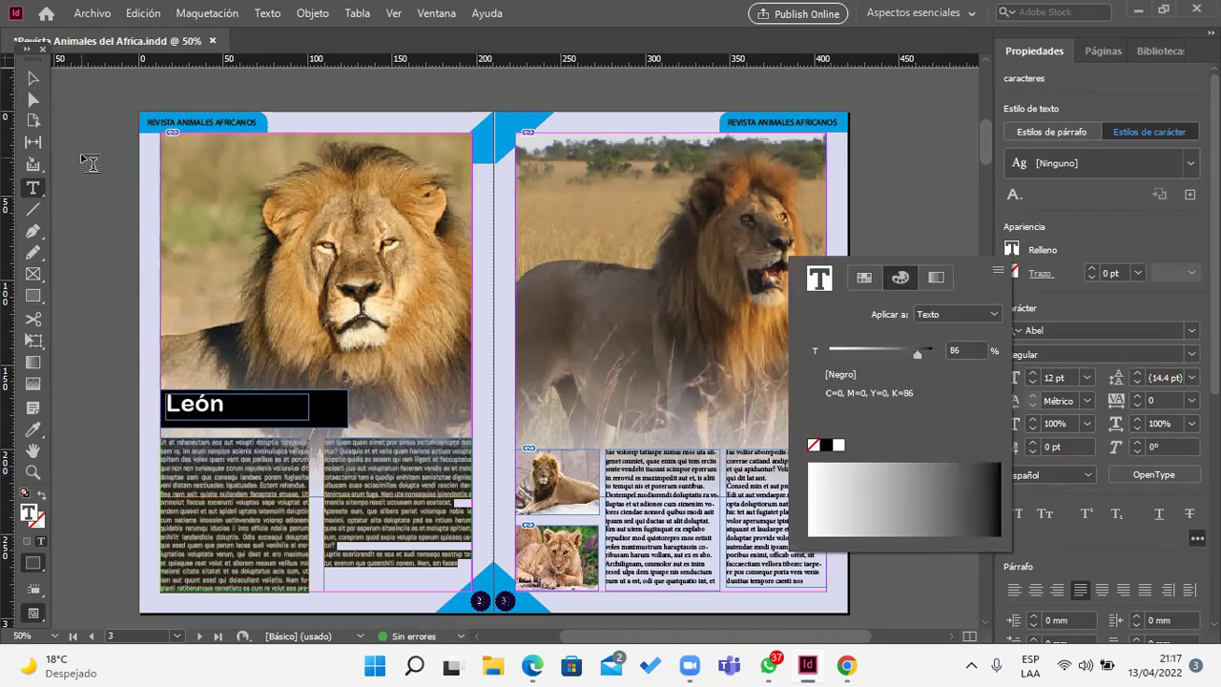
click(81, 134)
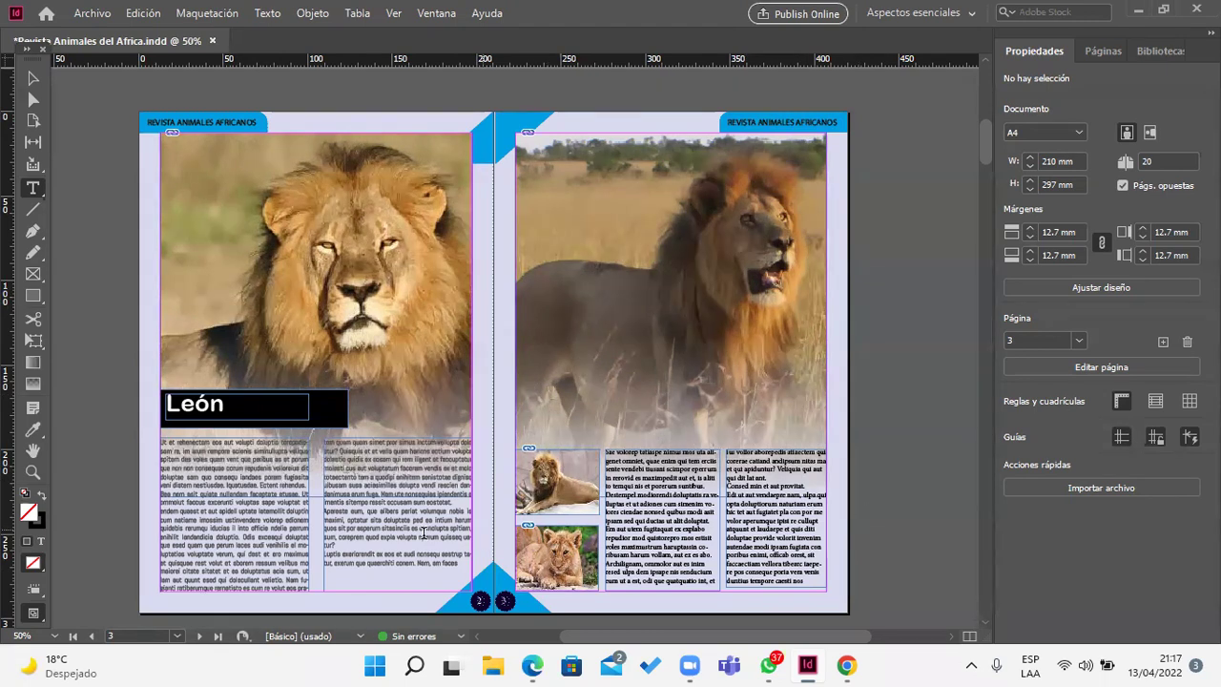
Step: Select the page 2 body text again and review its swatch, color and gradient fill options without changing the fill
scroll(354, 542, left, 2)
scroll(420, 582, right, 2)
scroll(340, 582, up, 2)
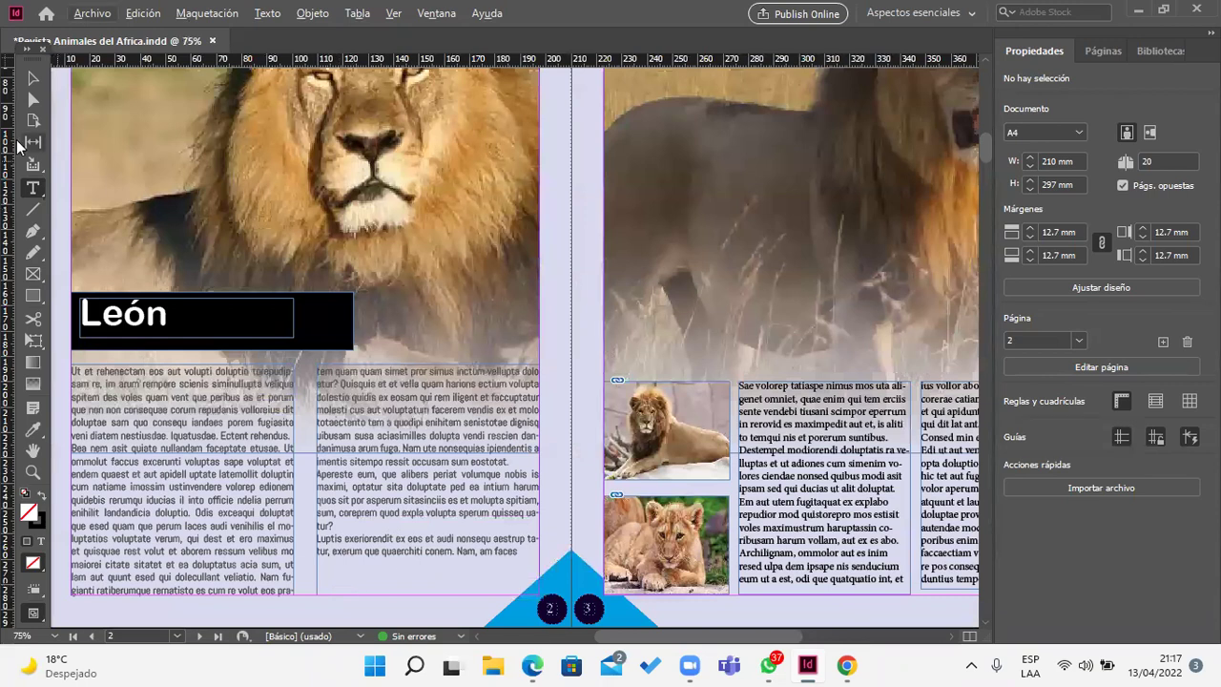
click(31, 80)
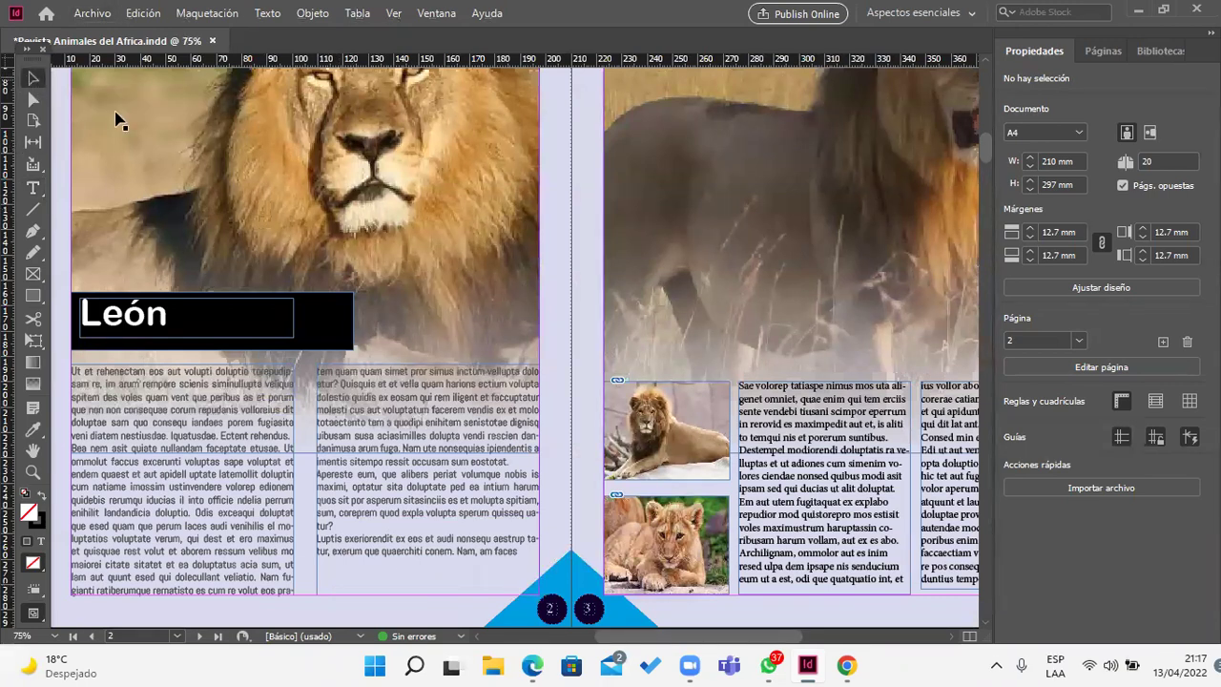
click(695, 408)
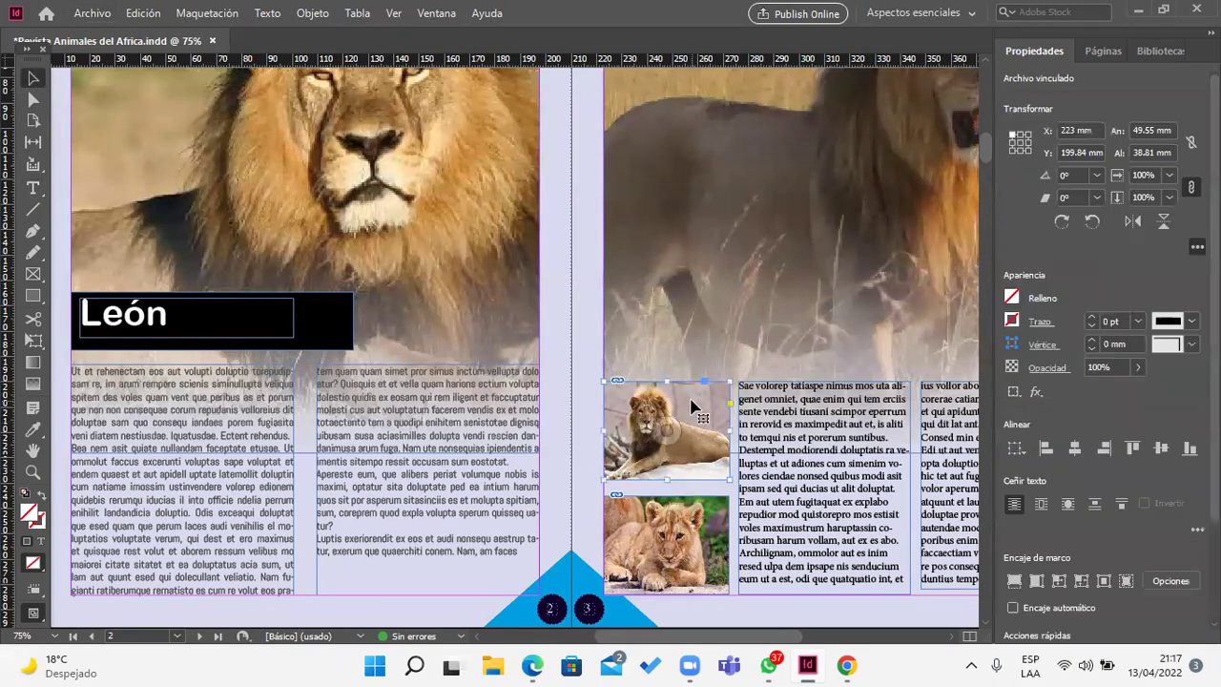
scroll(482, 405, left, 2)
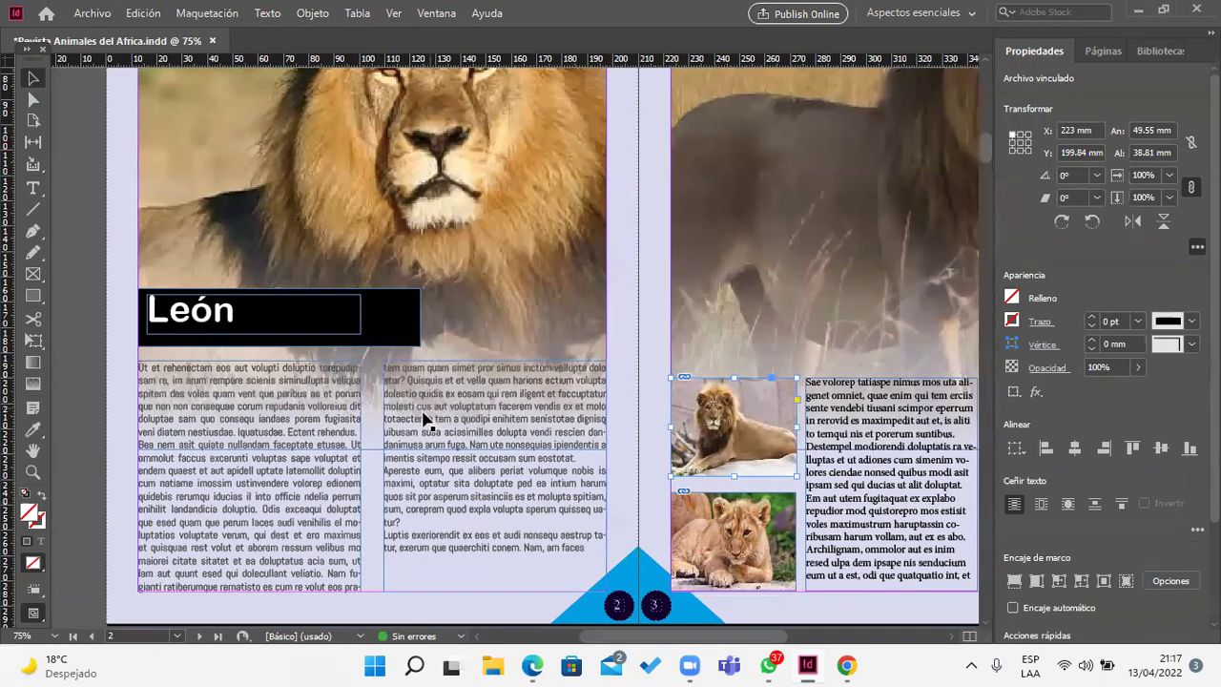
double_click(314, 429)
key(ctrl+shift+End)
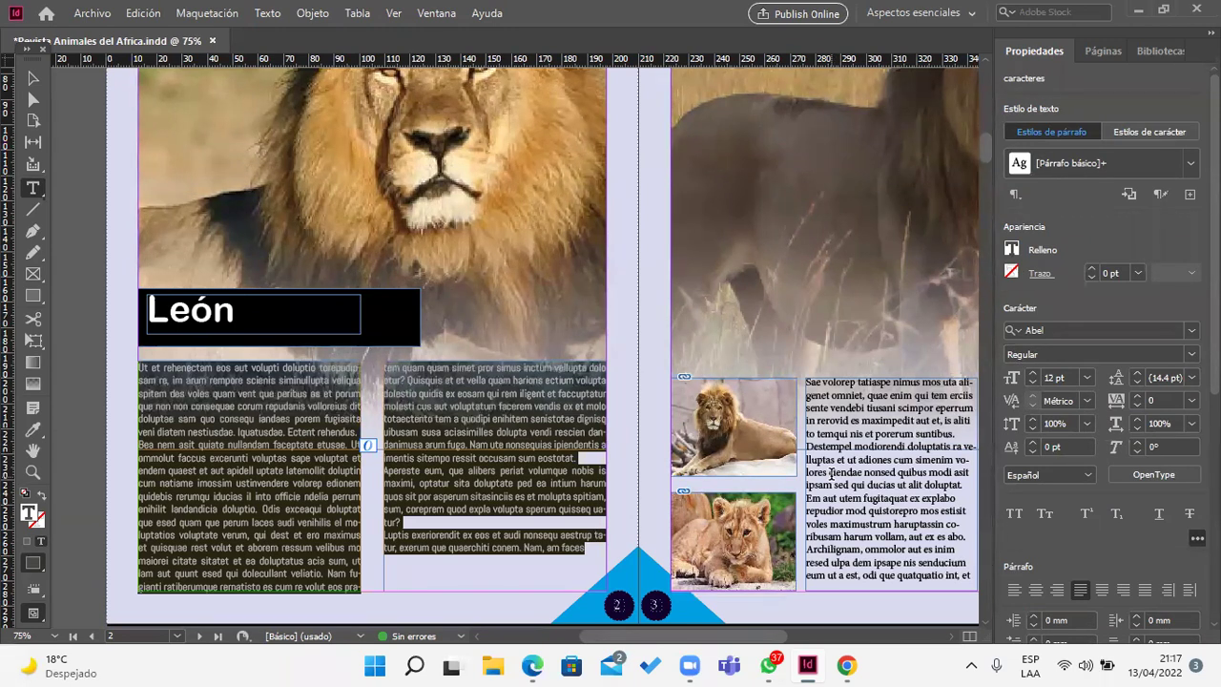
click(1011, 251)
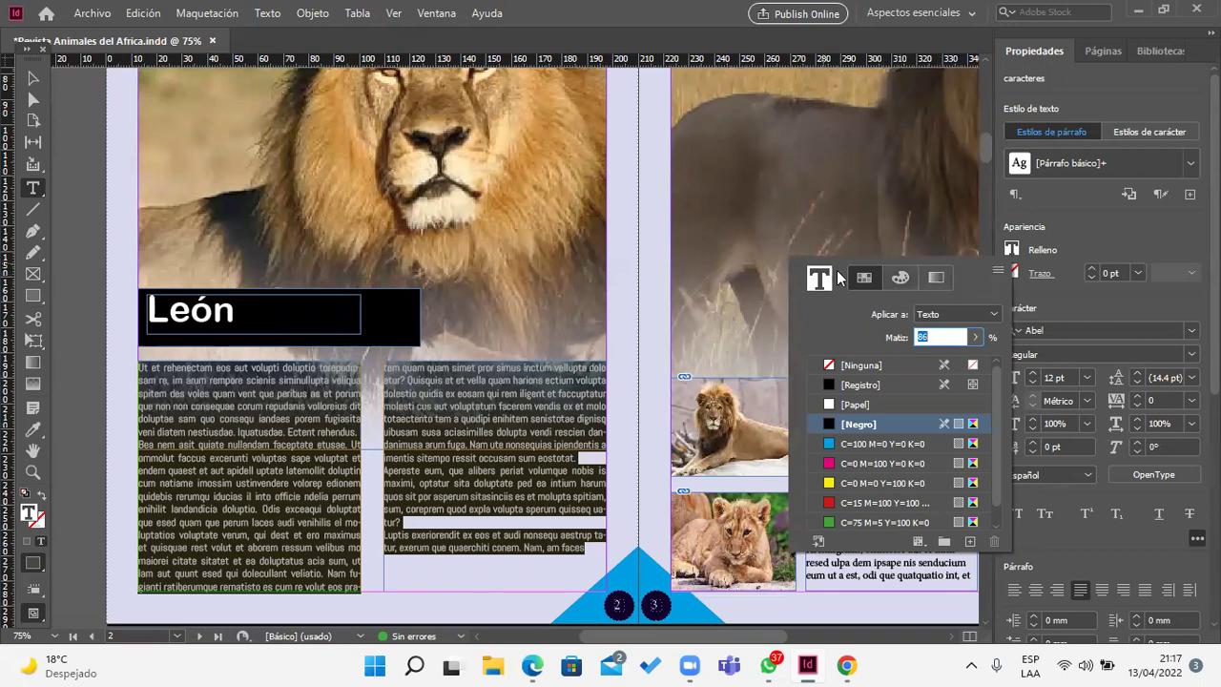
click(903, 281)
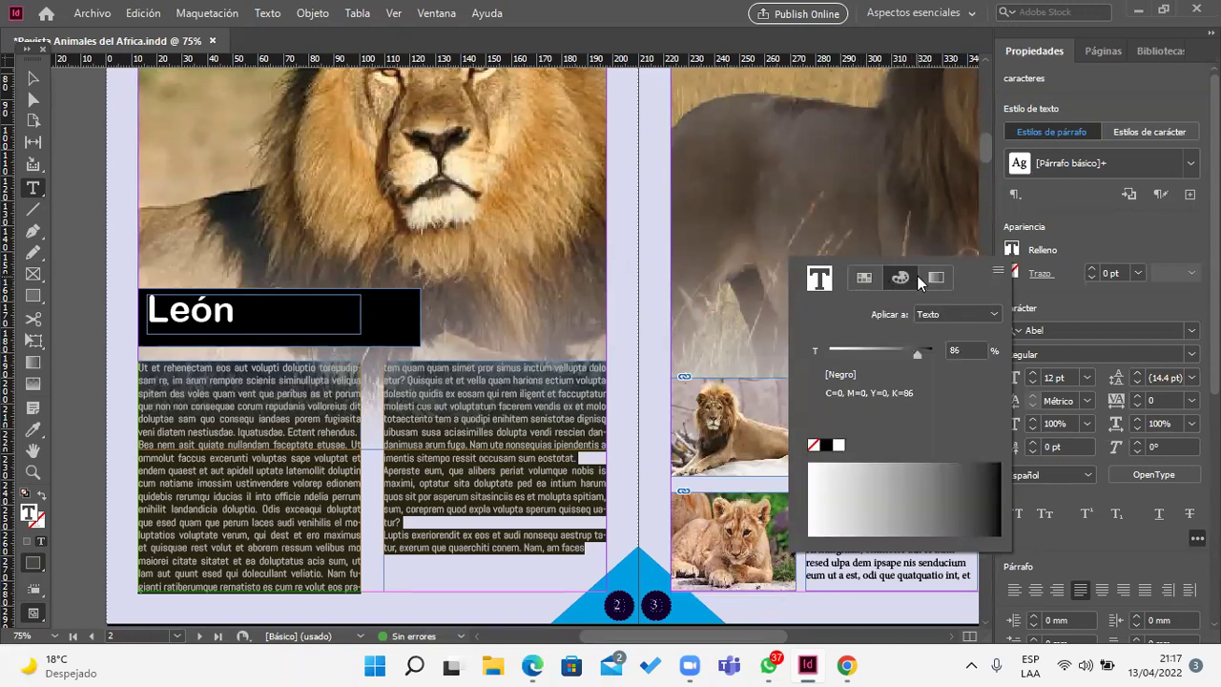
click(935, 277)
click(864, 278)
click(901, 279)
click(936, 278)
click(864, 279)
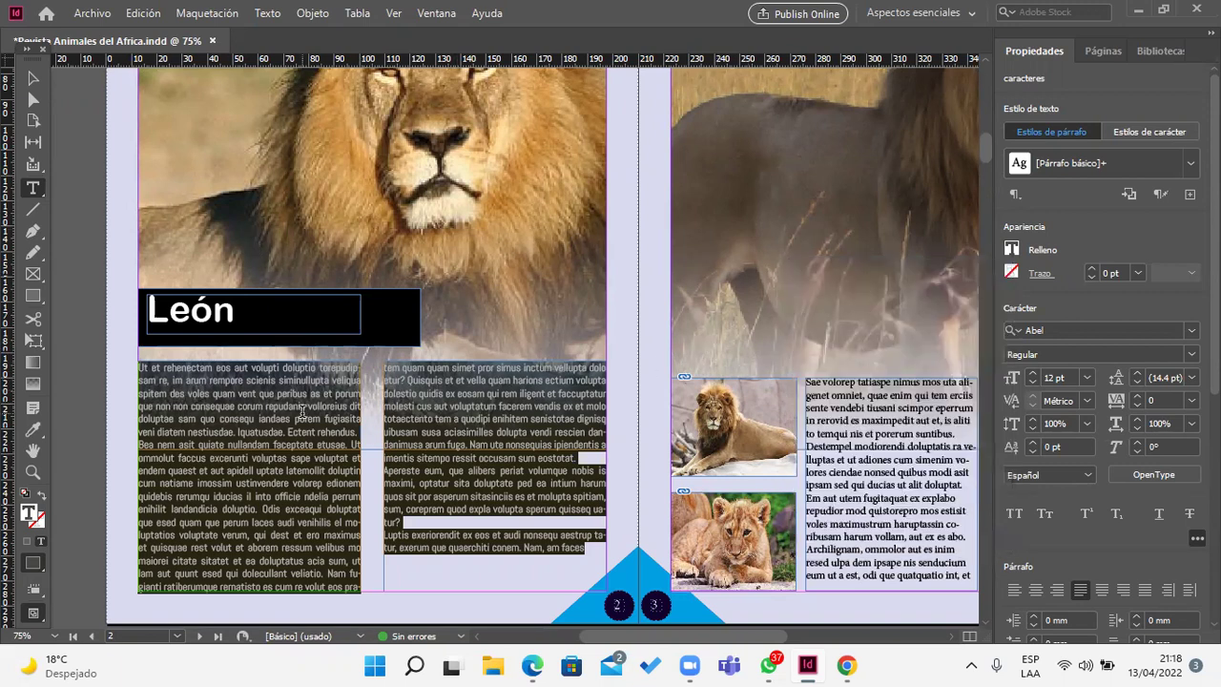
Step: Create a new paragraph style named "Parrafo1" from all the body text on page 2
click(307, 468)
triple_click(306, 467)
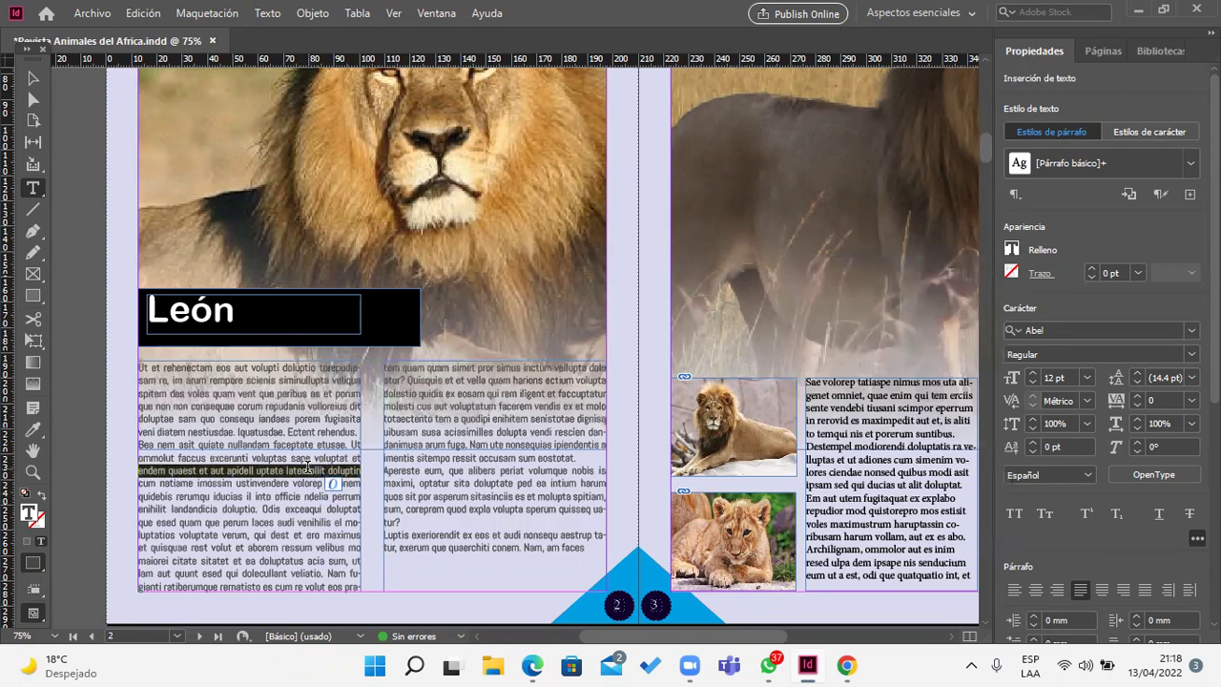
click(306, 467)
key(ctrl+a)
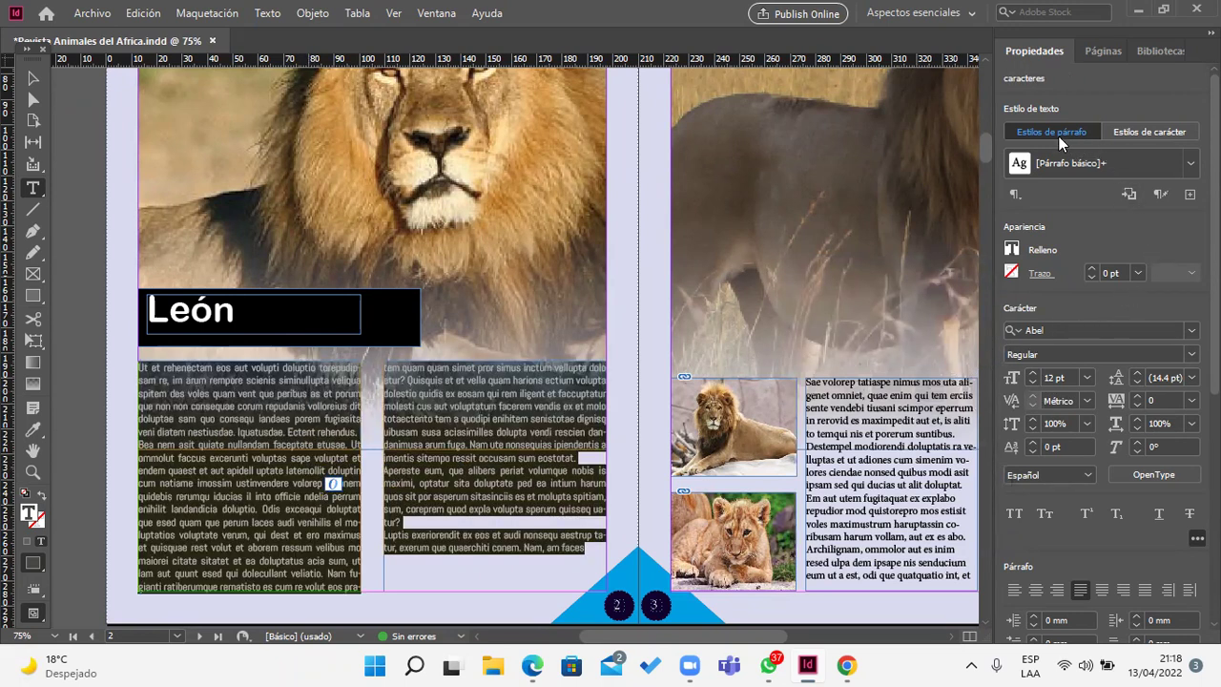
click(1190, 196)
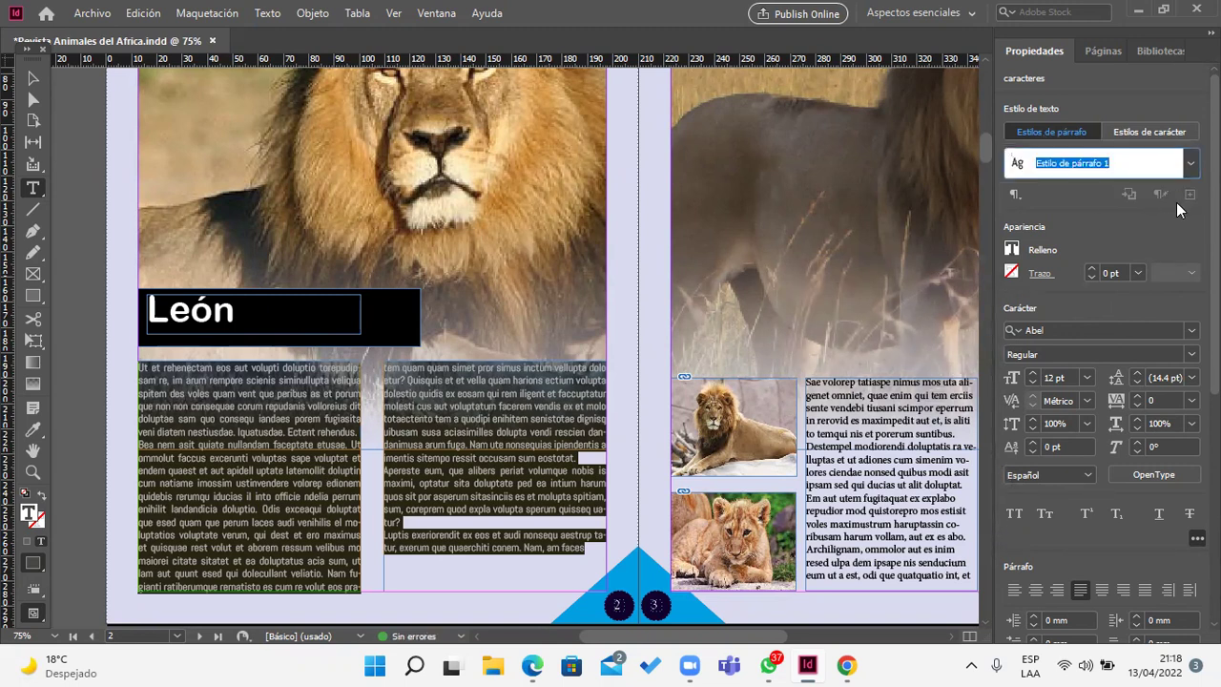
text(Parrafo)
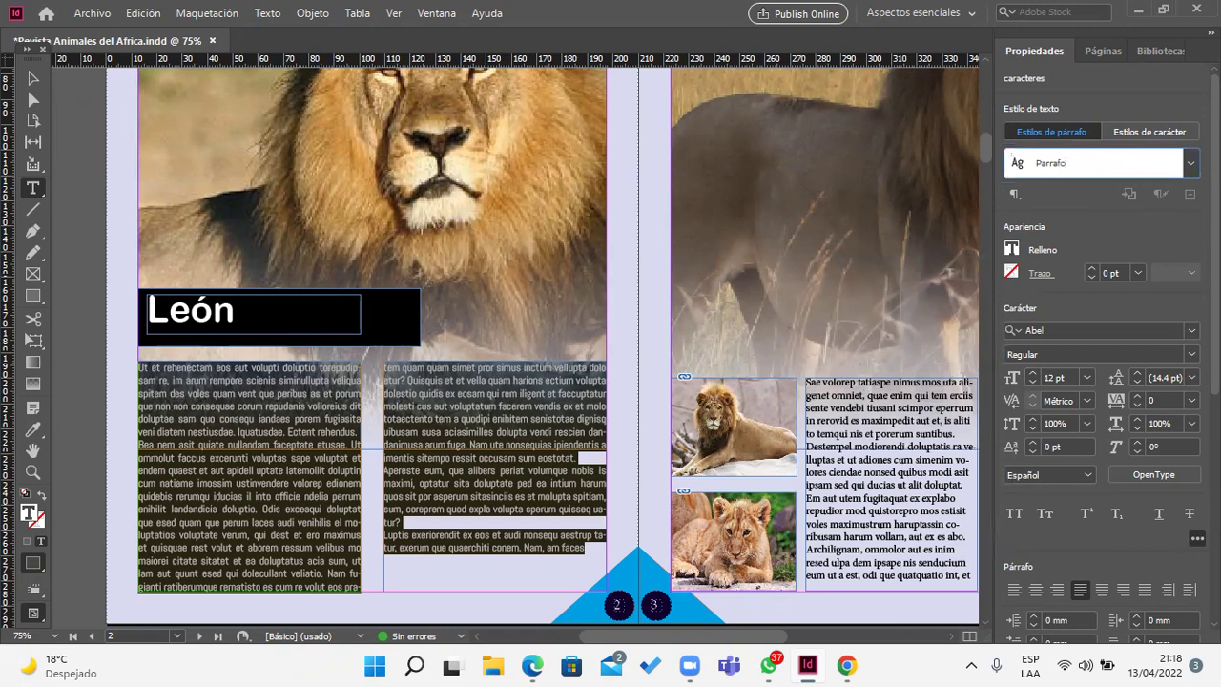
text(1)
key(Return)
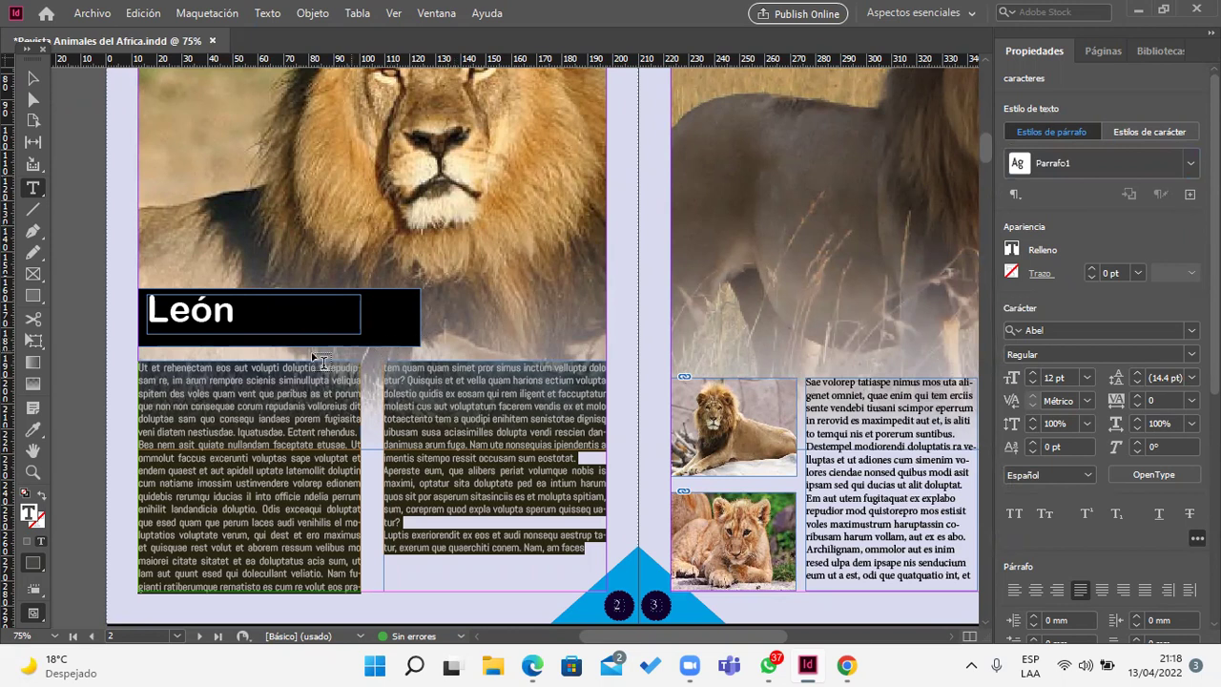
Step: Turn the first letter "U" of the page 2 body text into a one-character drop cap 4 lines high
click(148, 372)
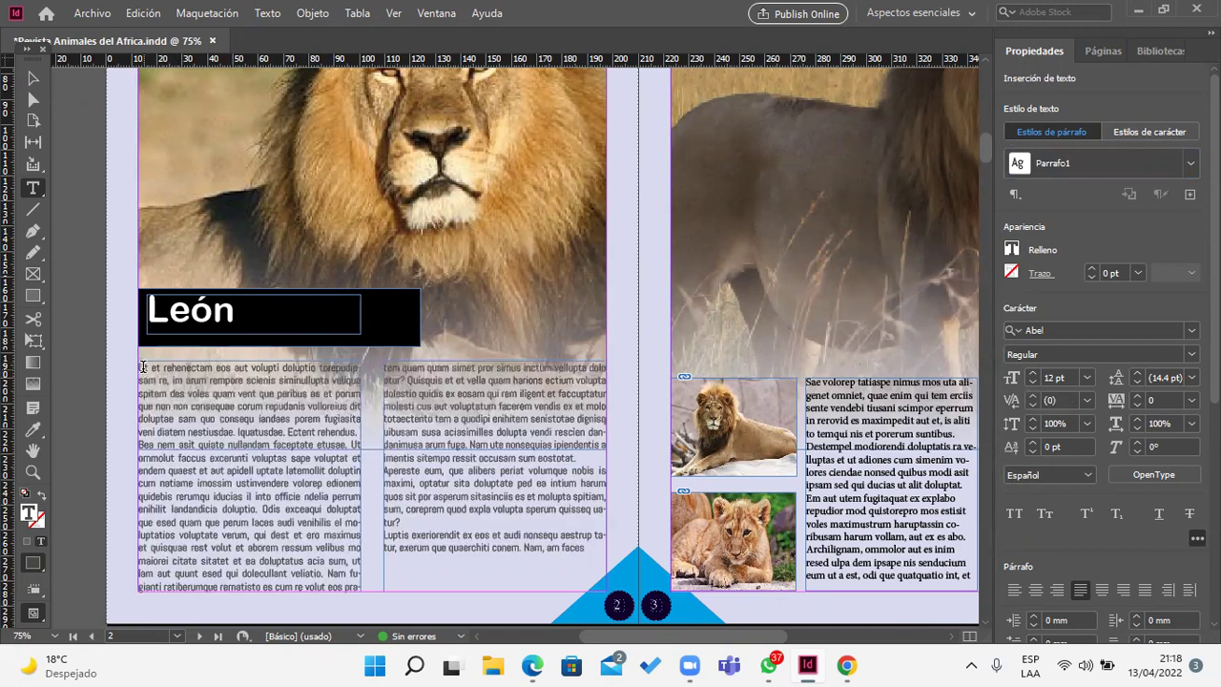
drag(139, 367, 145, 368)
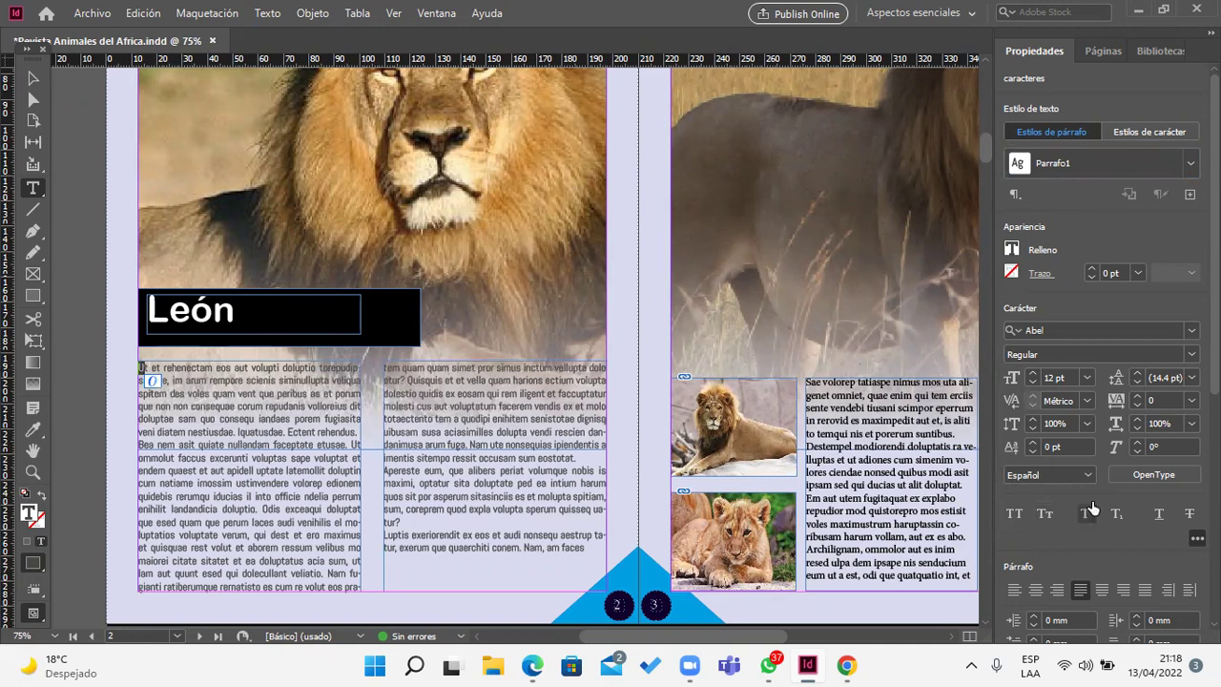
scroll(1137, 521, down, 4)
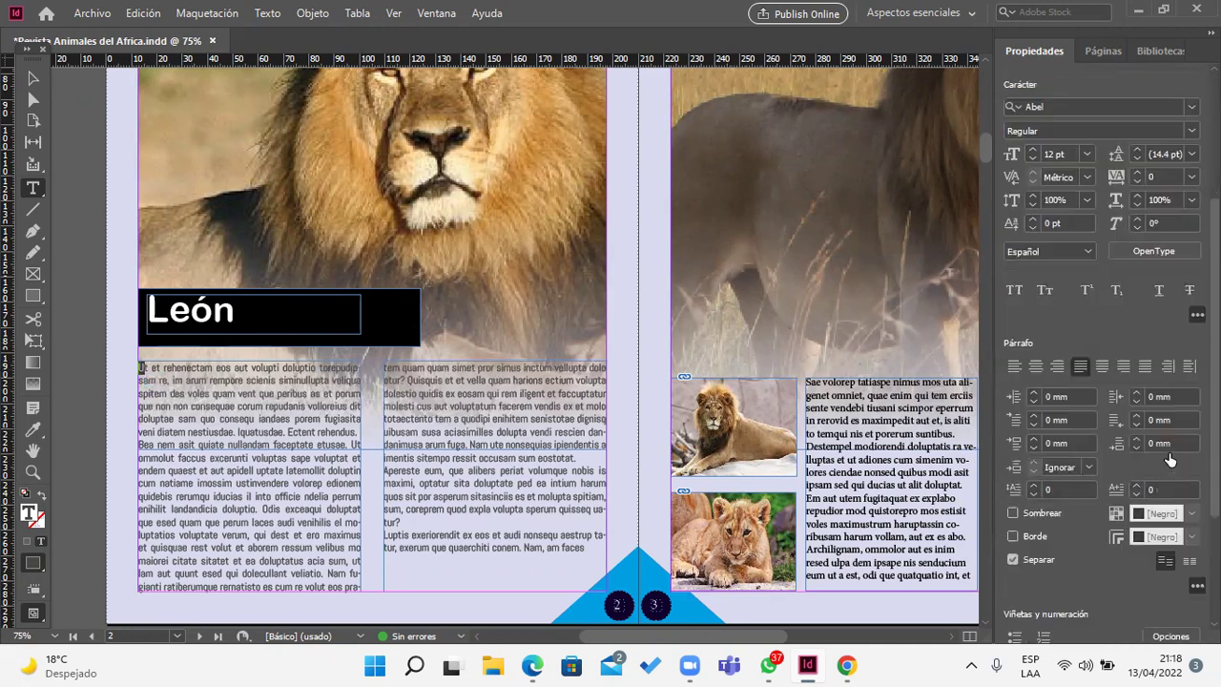
scroll(1169, 460, down, 2)
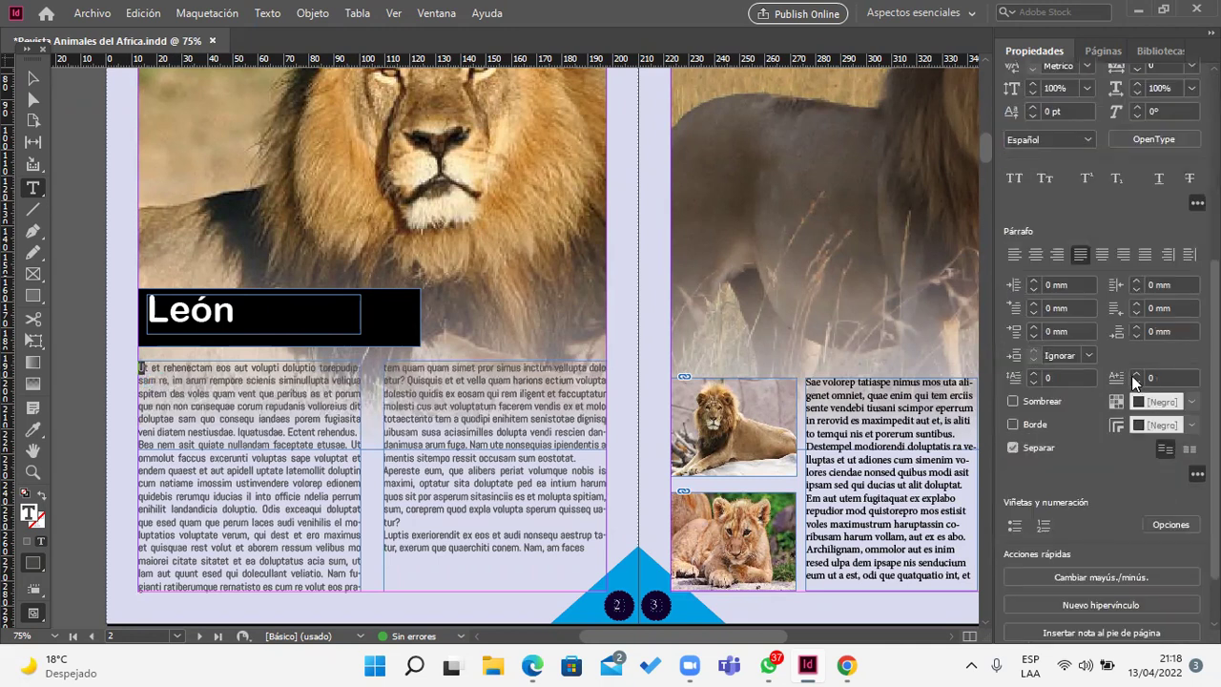
click(1034, 373)
click(1034, 373)
click(1034, 373)
click(1034, 373)
click(1034, 373)
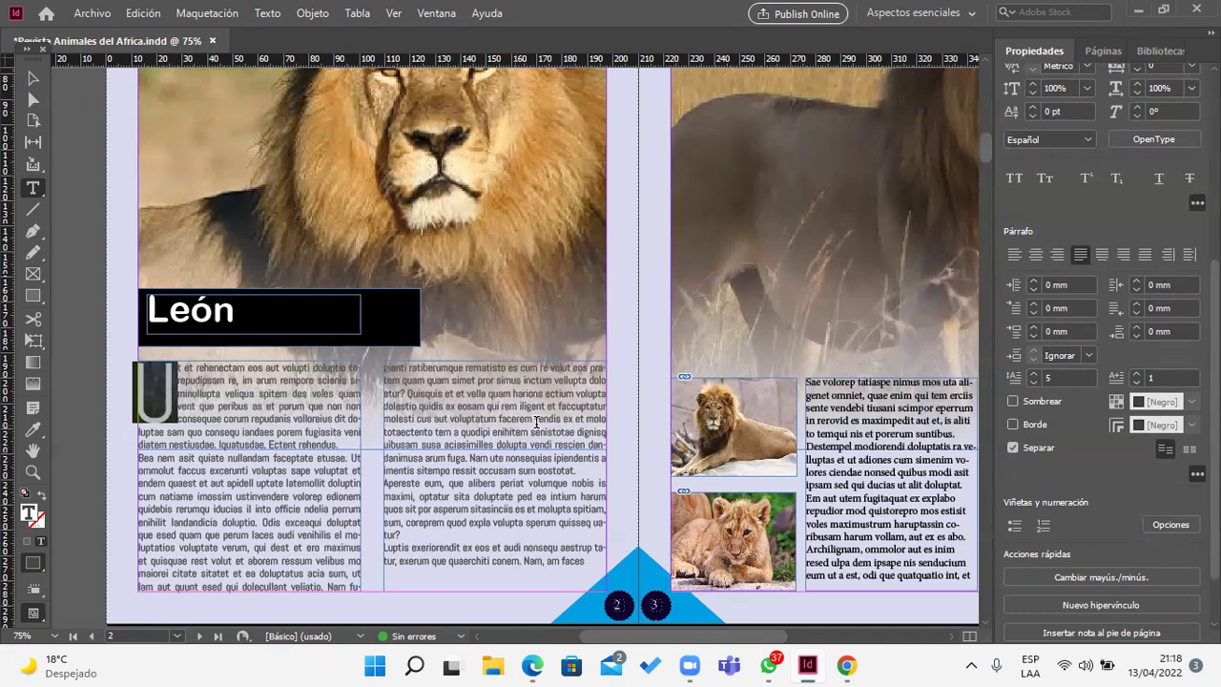
click(1033, 379)
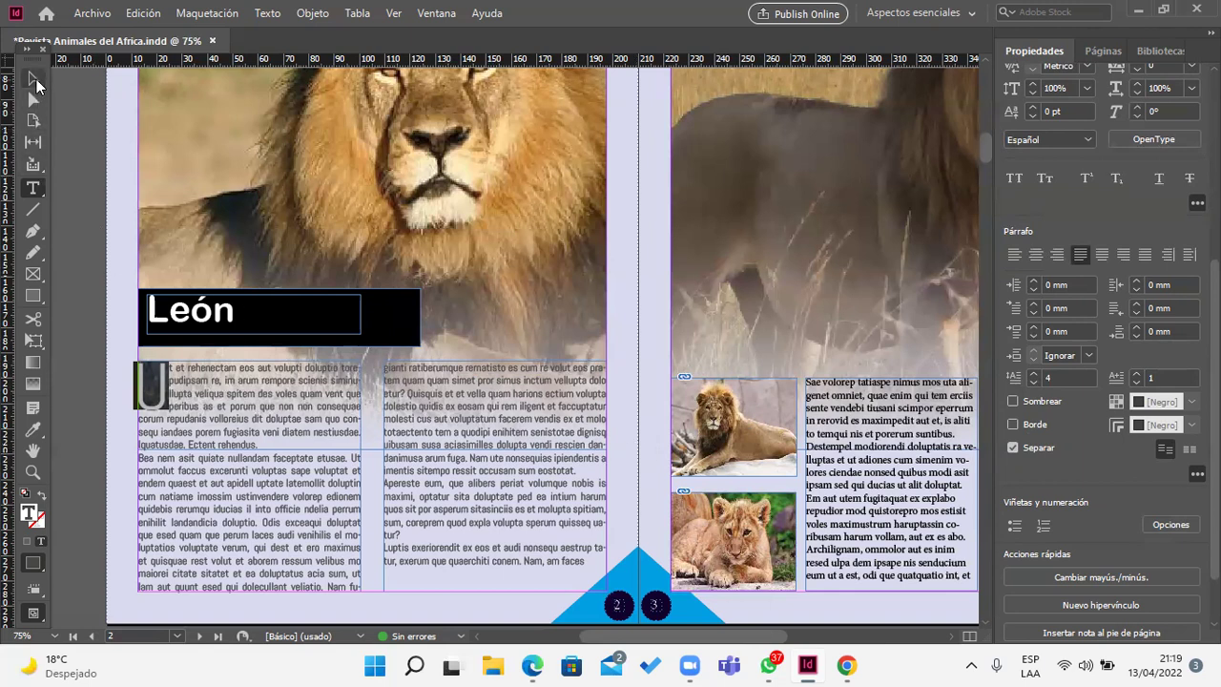
Step: Fill the drop cap "U" with the red swatch C=15 M=100 Y=100 K=0
click(33, 78)
click(274, 395)
double_click(274, 395)
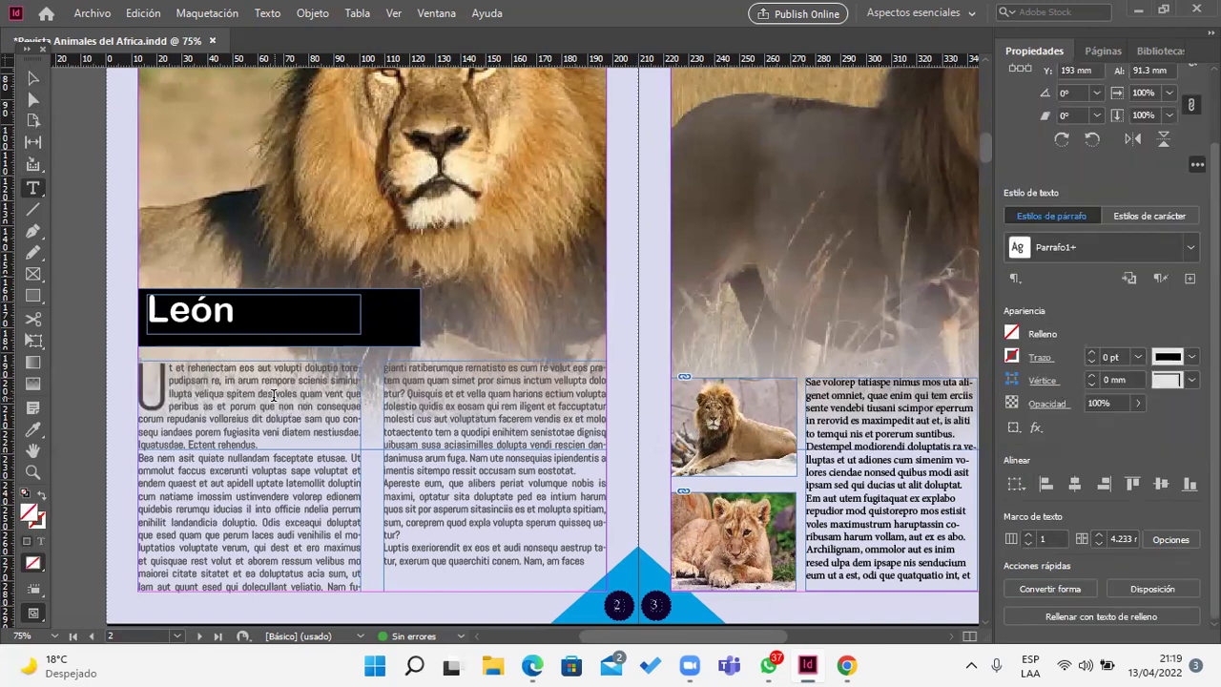
triple_click(274, 395)
click(172, 397)
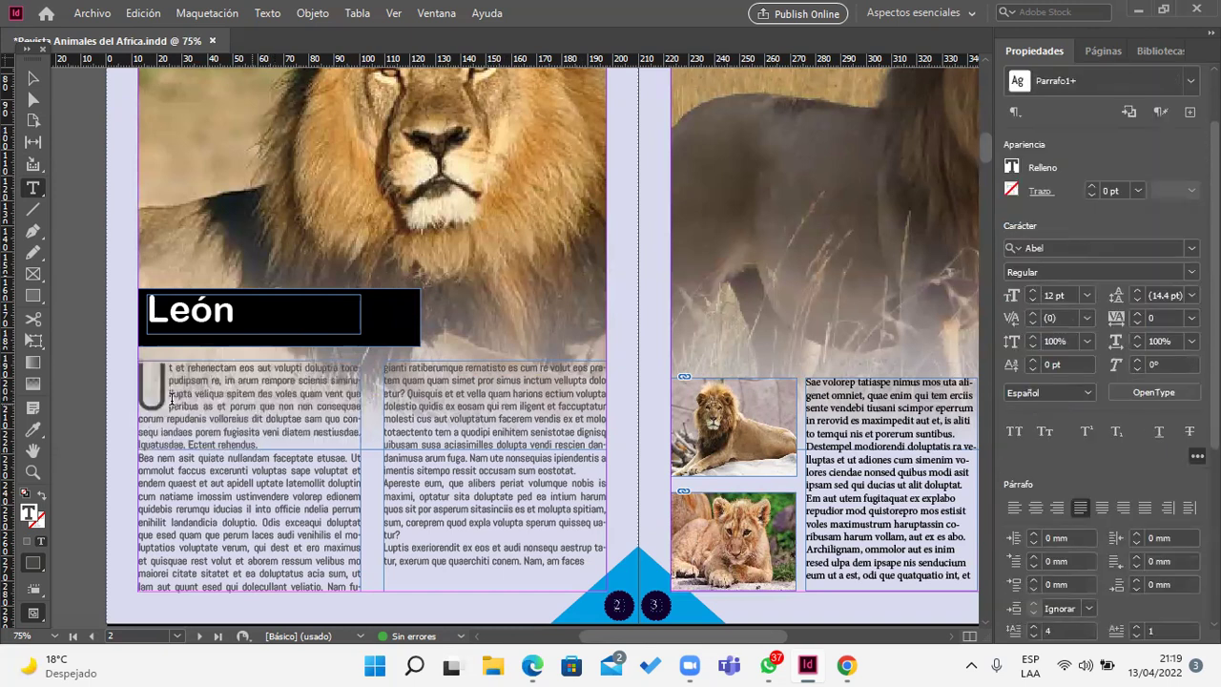
drag(160, 391, 130, 390)
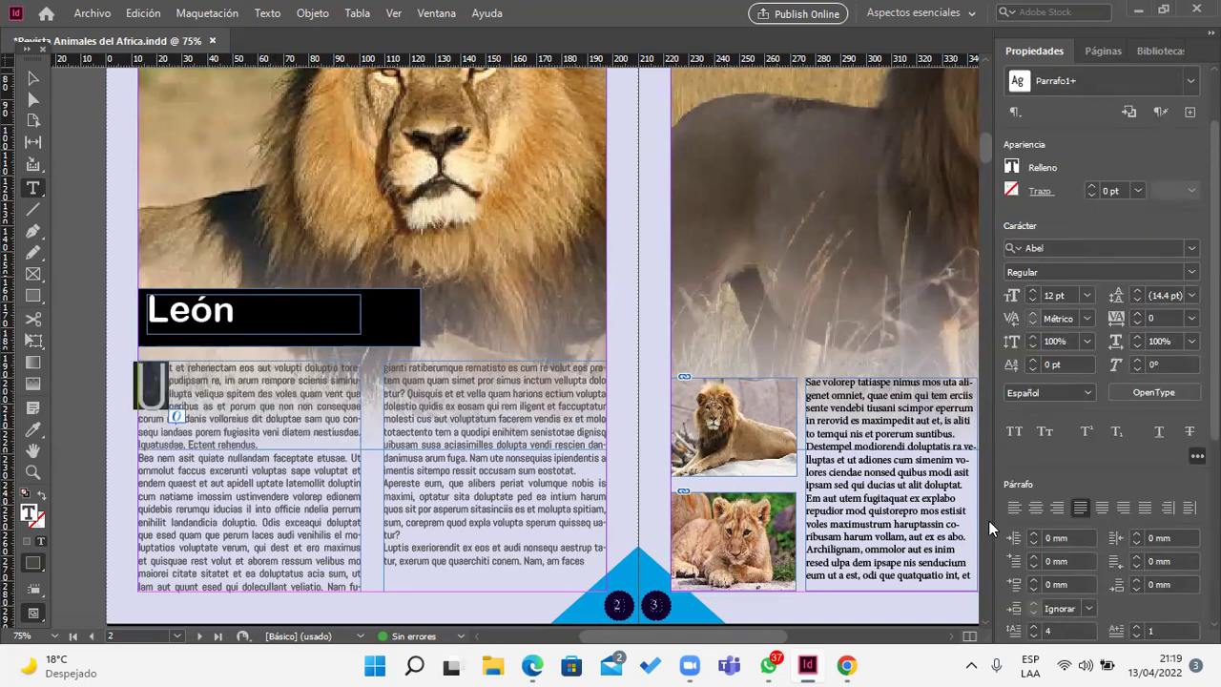
click(1011, 168)
click(830, 423)
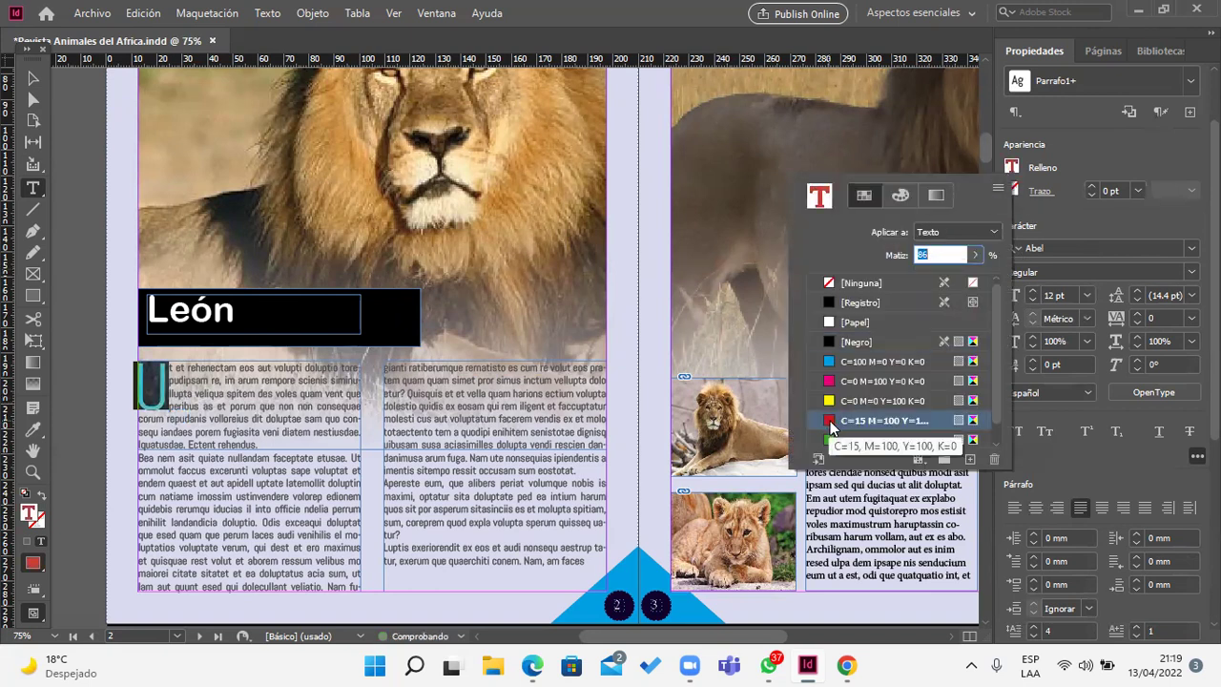
click(32, 80)
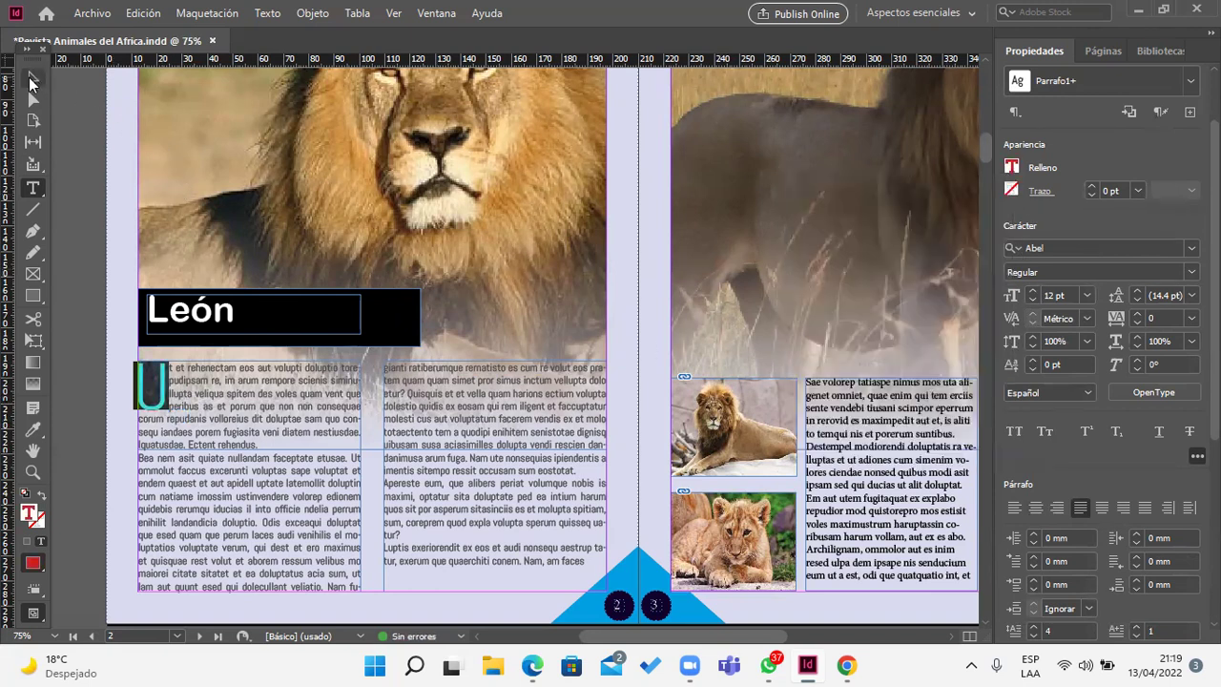
Step: Create a new paragraph style named "ParrafoLP" from the whole first paragraph with the drop cap
double_click(275, 401)
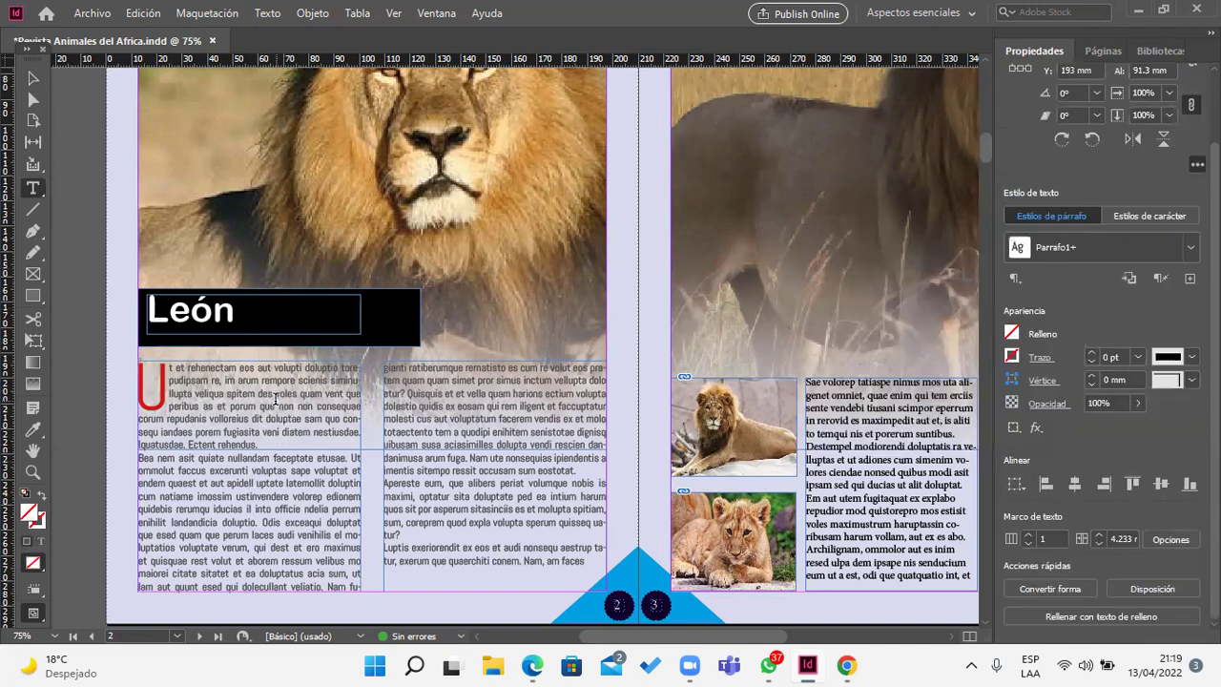
triple_click(276, 400)
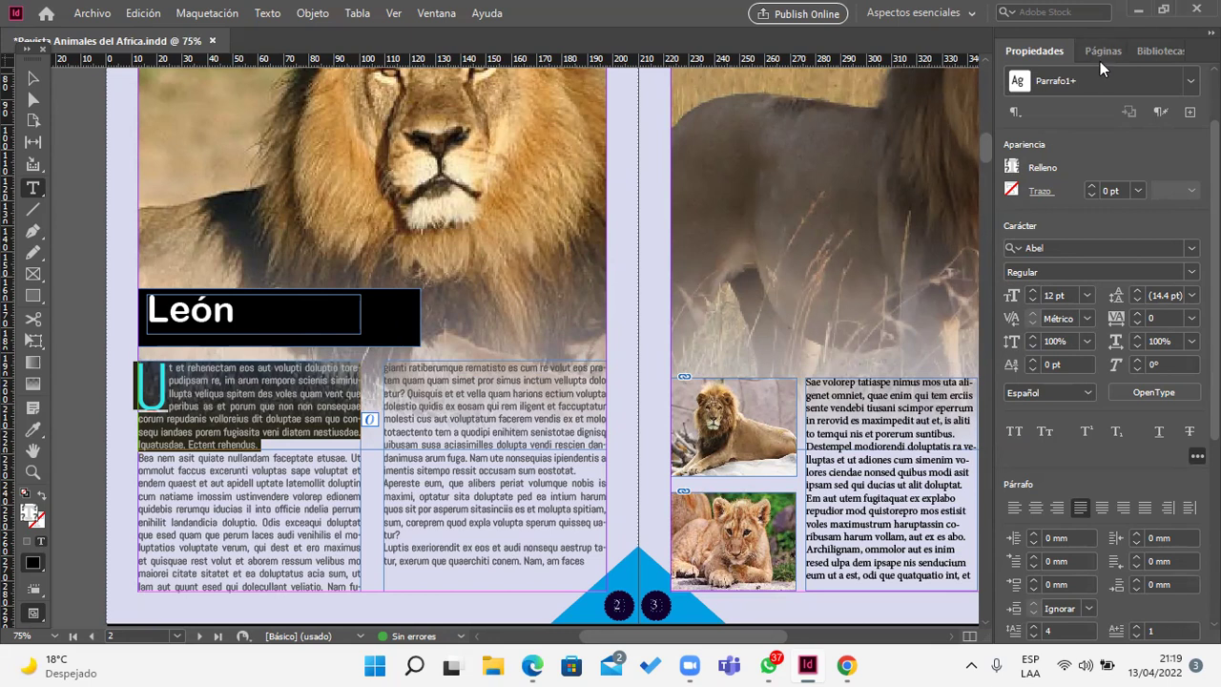
scroll(1104, 159, up, 2)
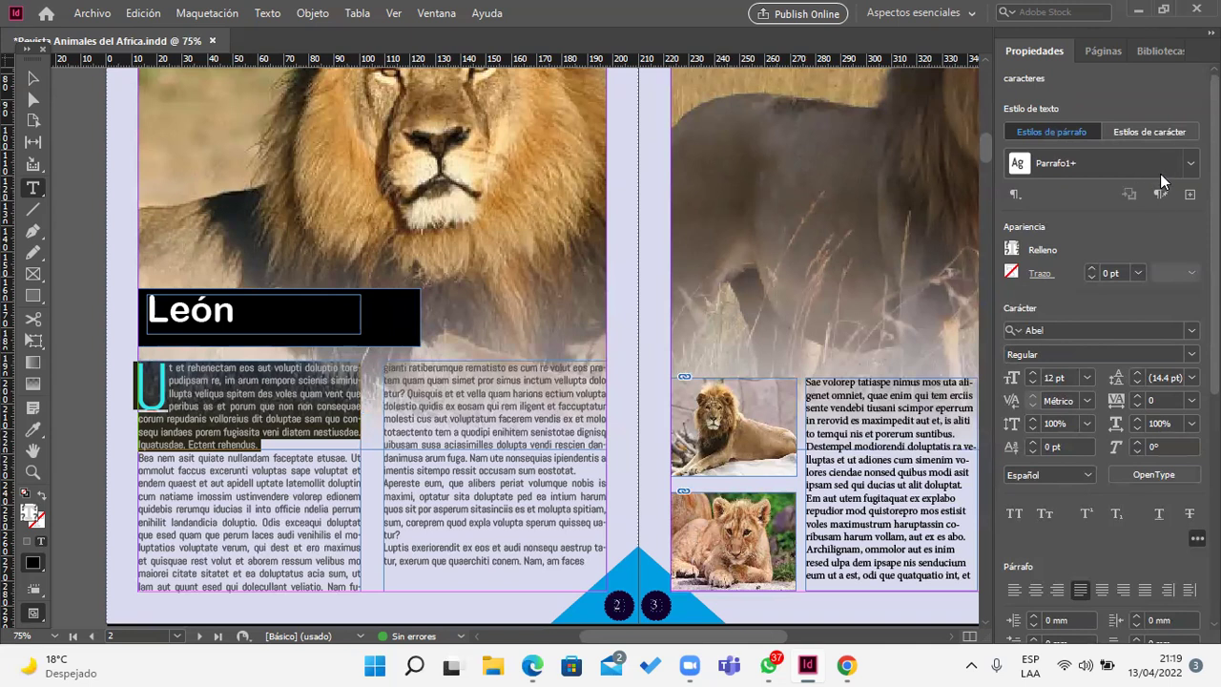
click(1189, 194)
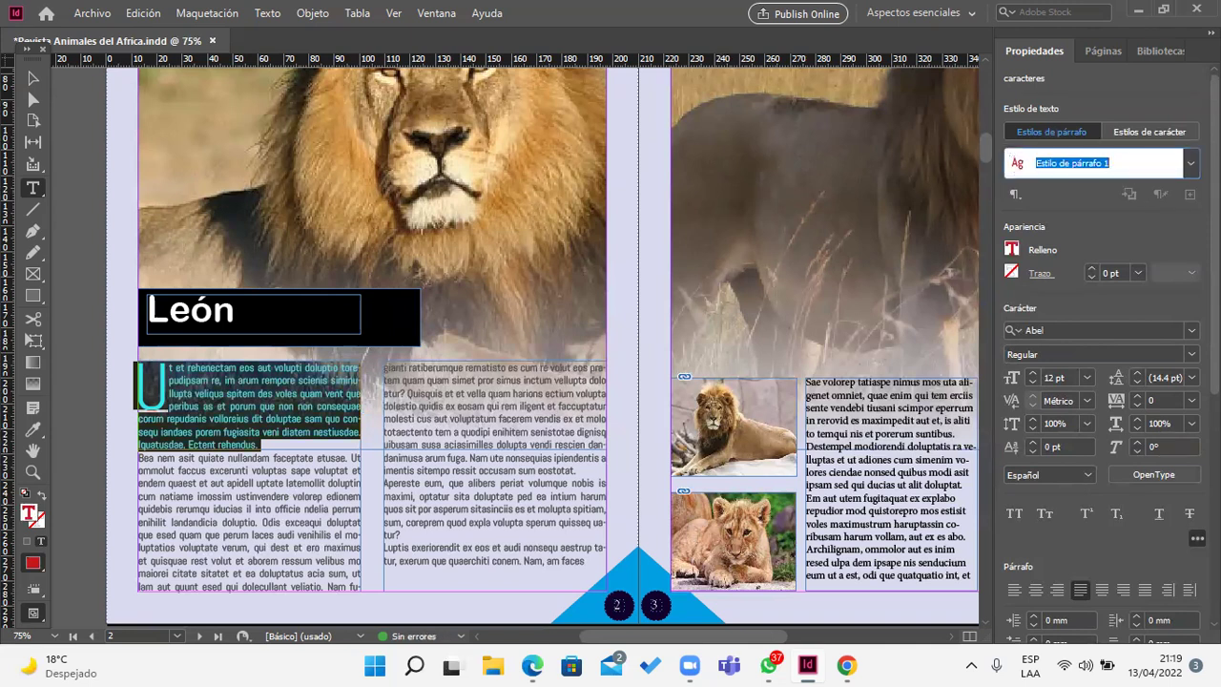
text(ParrafoLP)
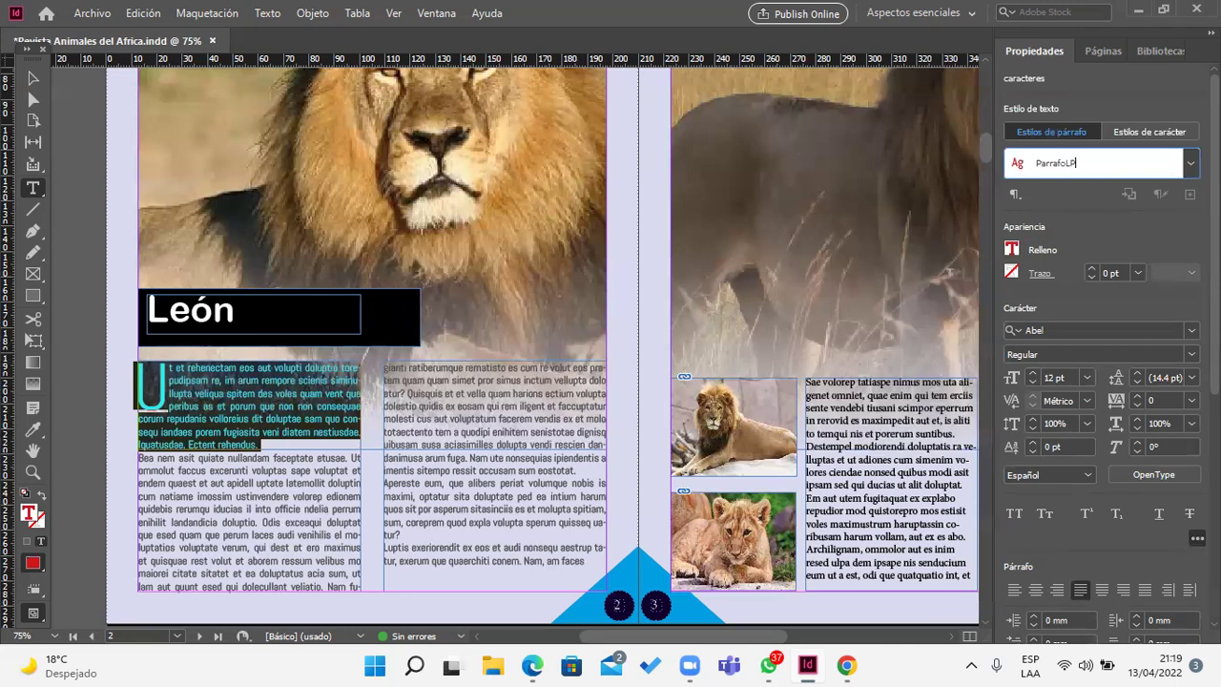
key(Return)
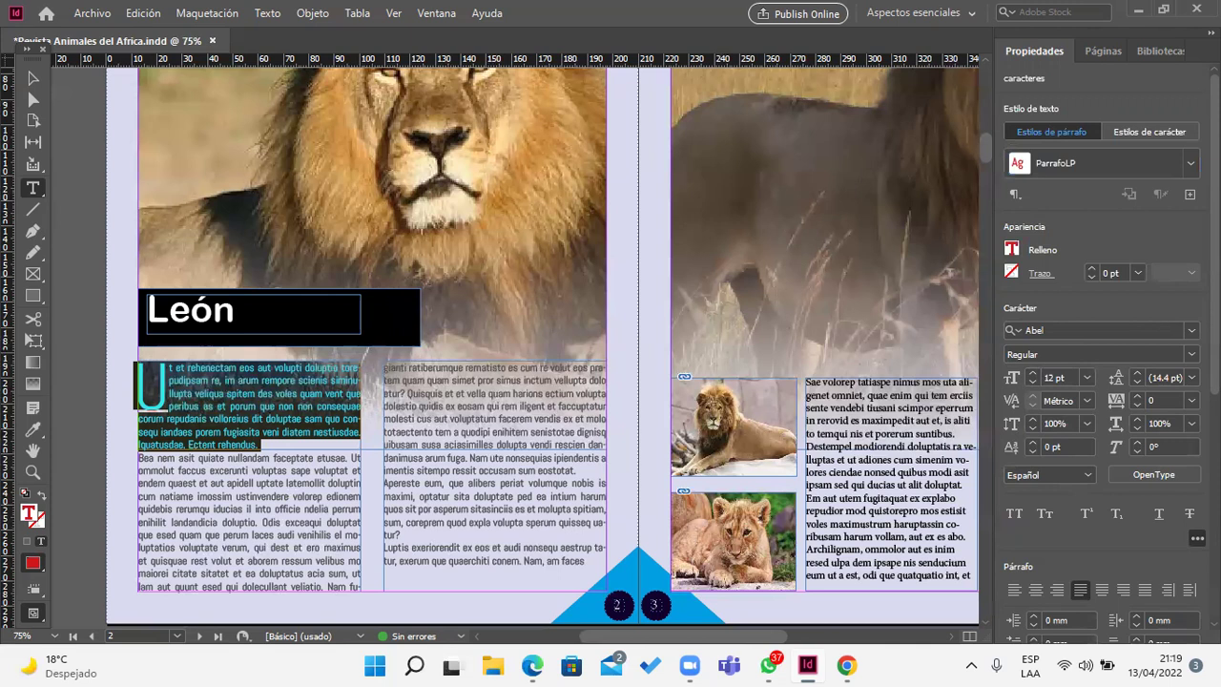
Step: Undo the creation of the "ParrafoLP" paragraph style on the first paragraph of page 2
click(475, 520)
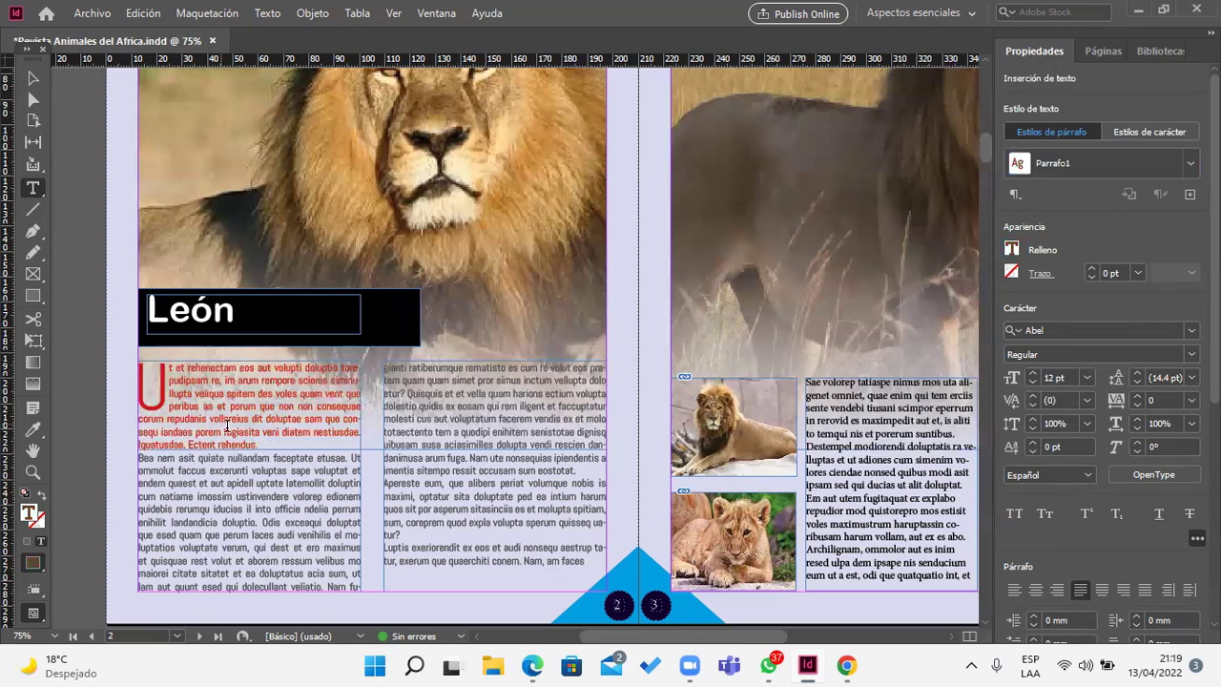
key(ctrl+z)
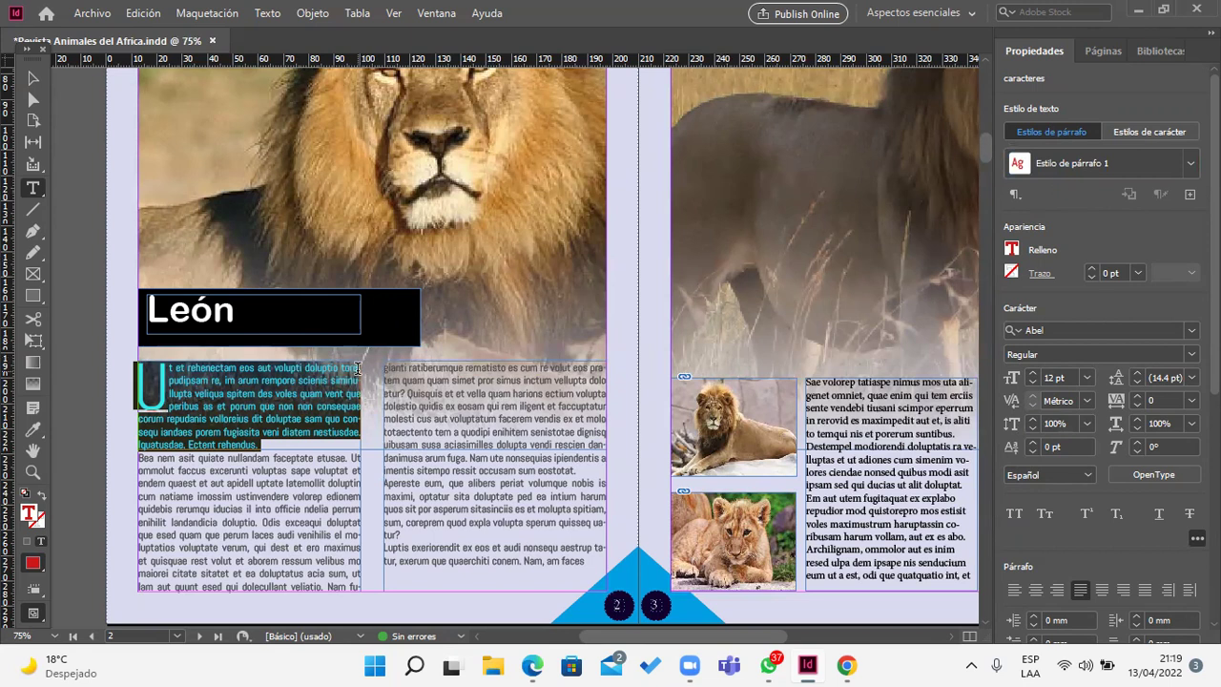
key(ctrl+z)
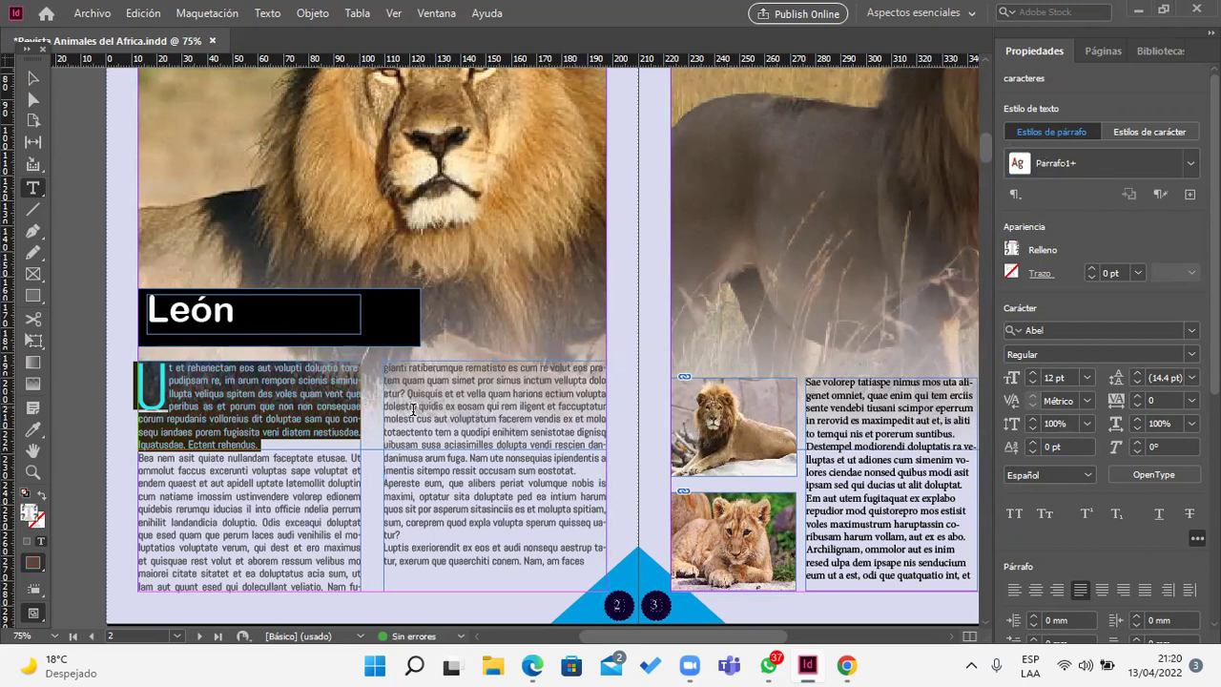
click(324, 428)
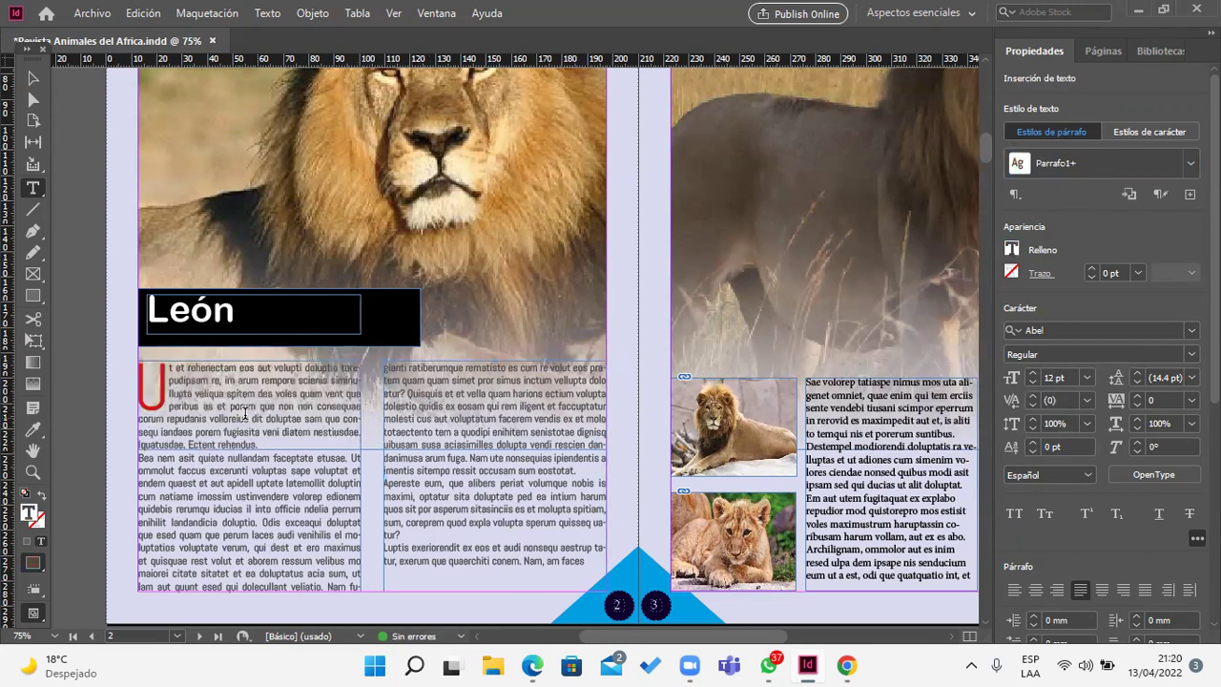
Step: Try to create a new paragraph style from the whole first paragraph with the drop cap on page 2
triple_click(303, 410)
click(304, 410)
click(303, 411)
drag(169, 366, 139, 367)
click(292, 445)
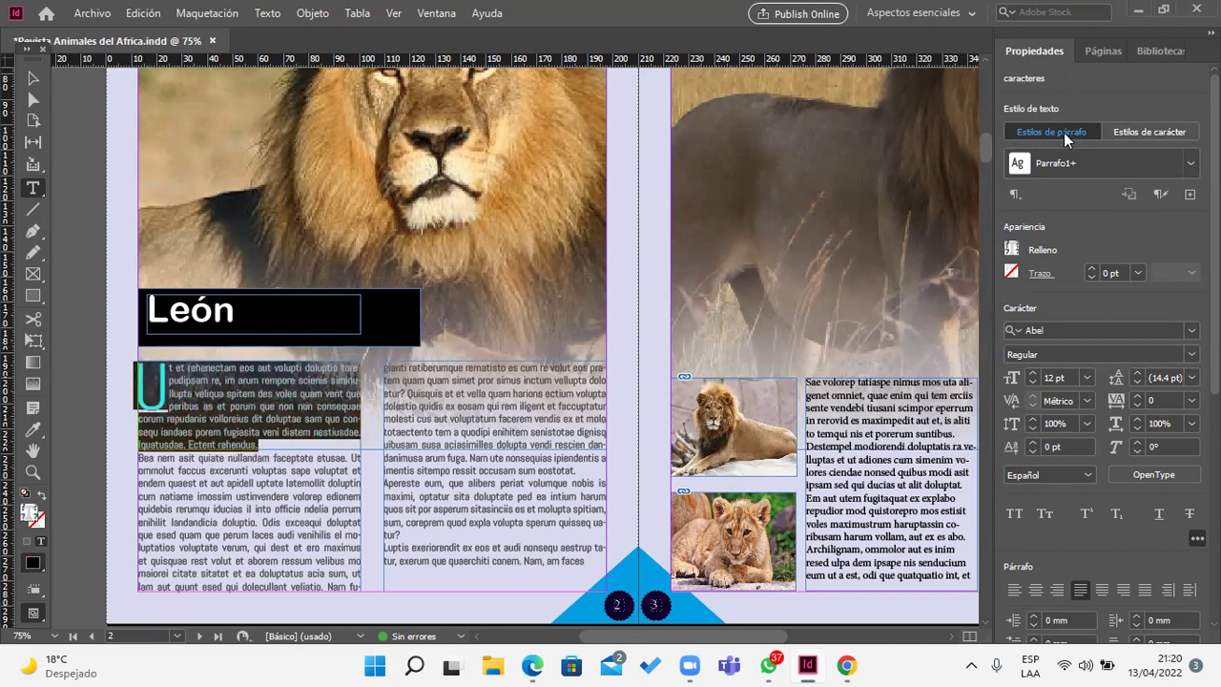
click(1187, 196)
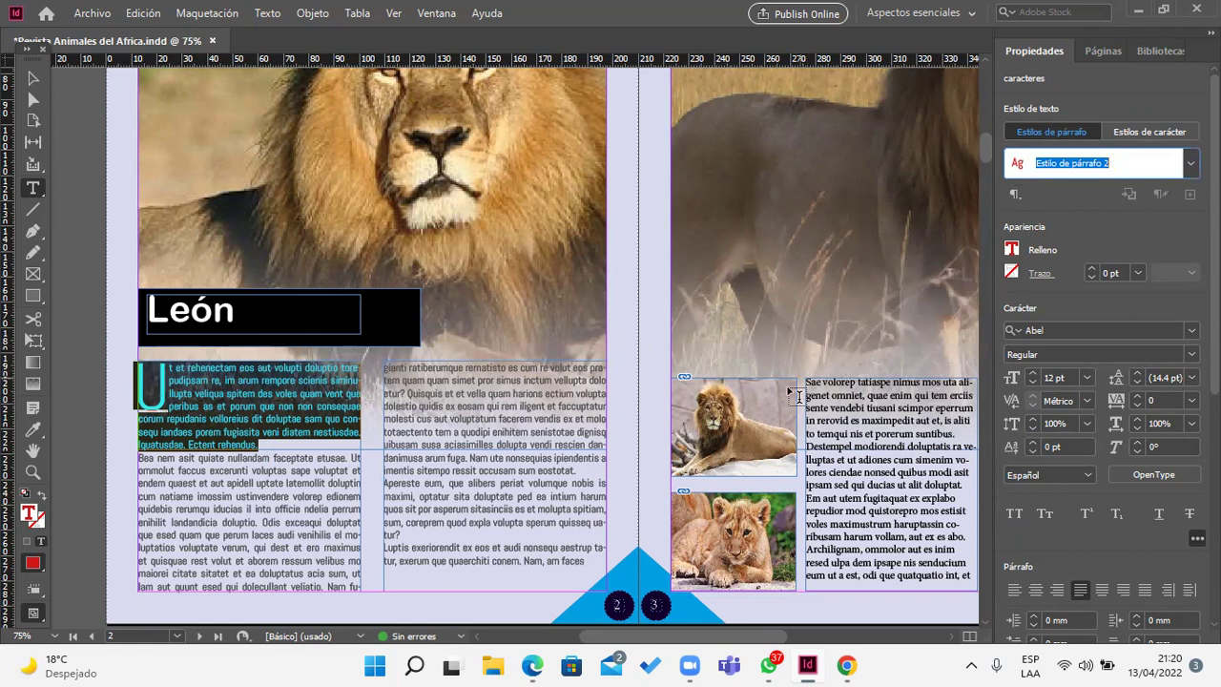
click(173, 424)
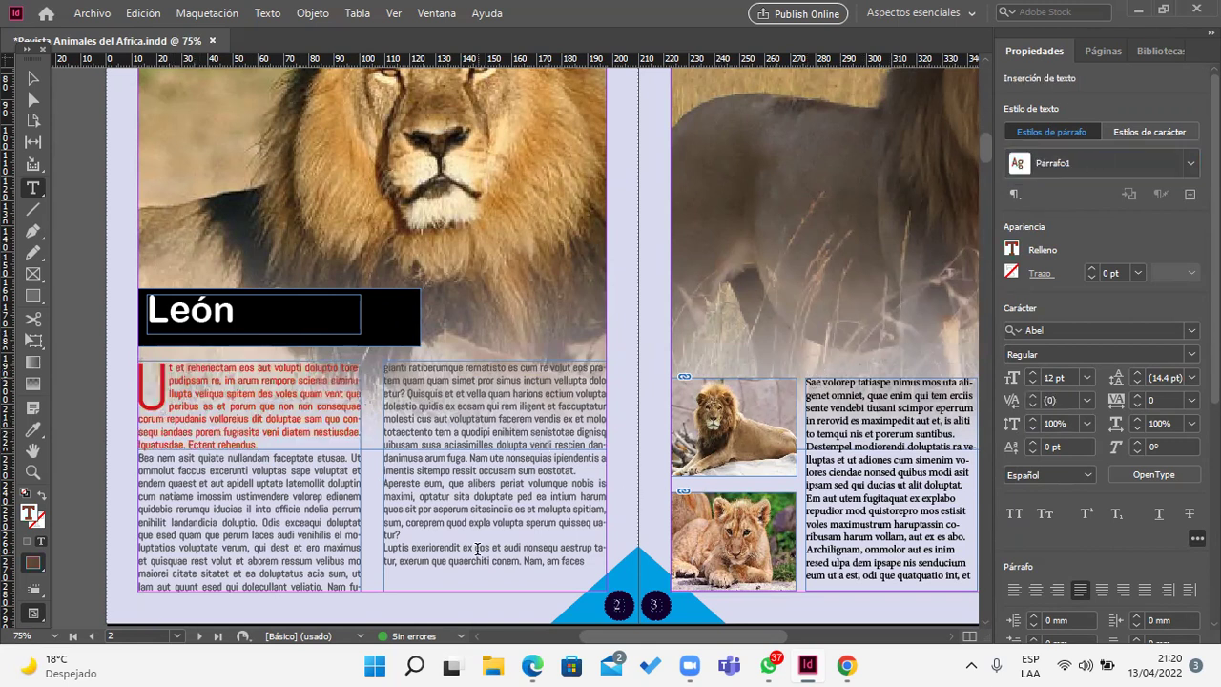
key(ctrl+a)
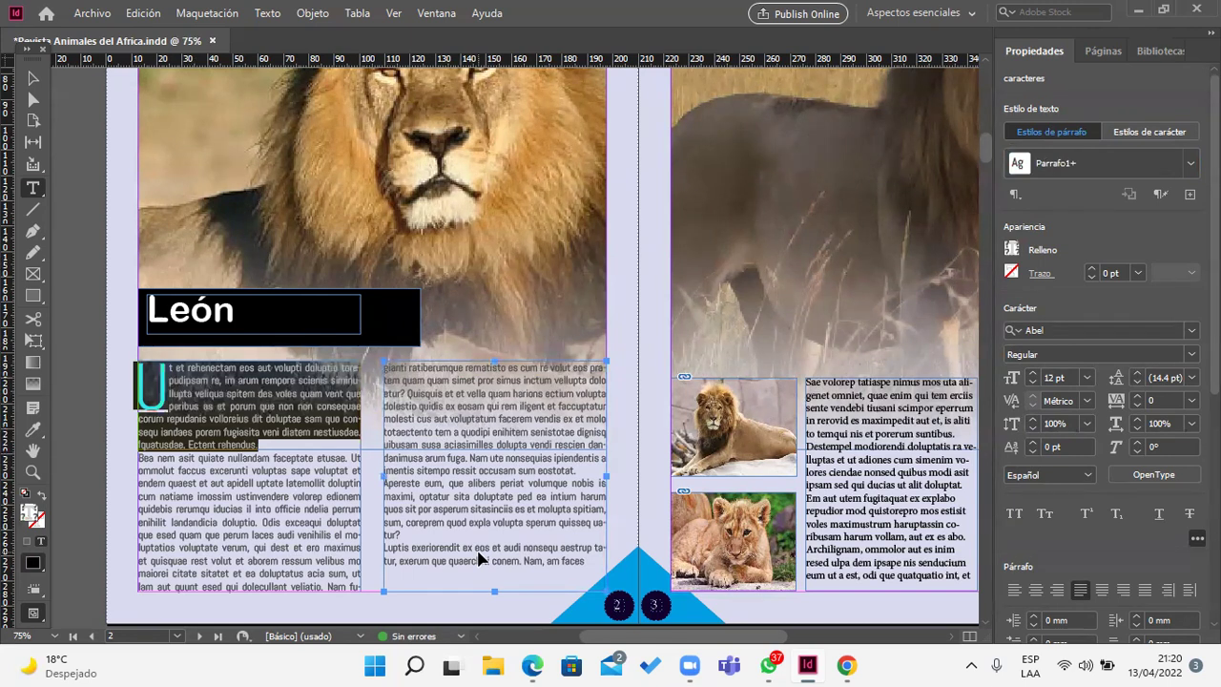
click(386, 463)
double_click(509, 458)
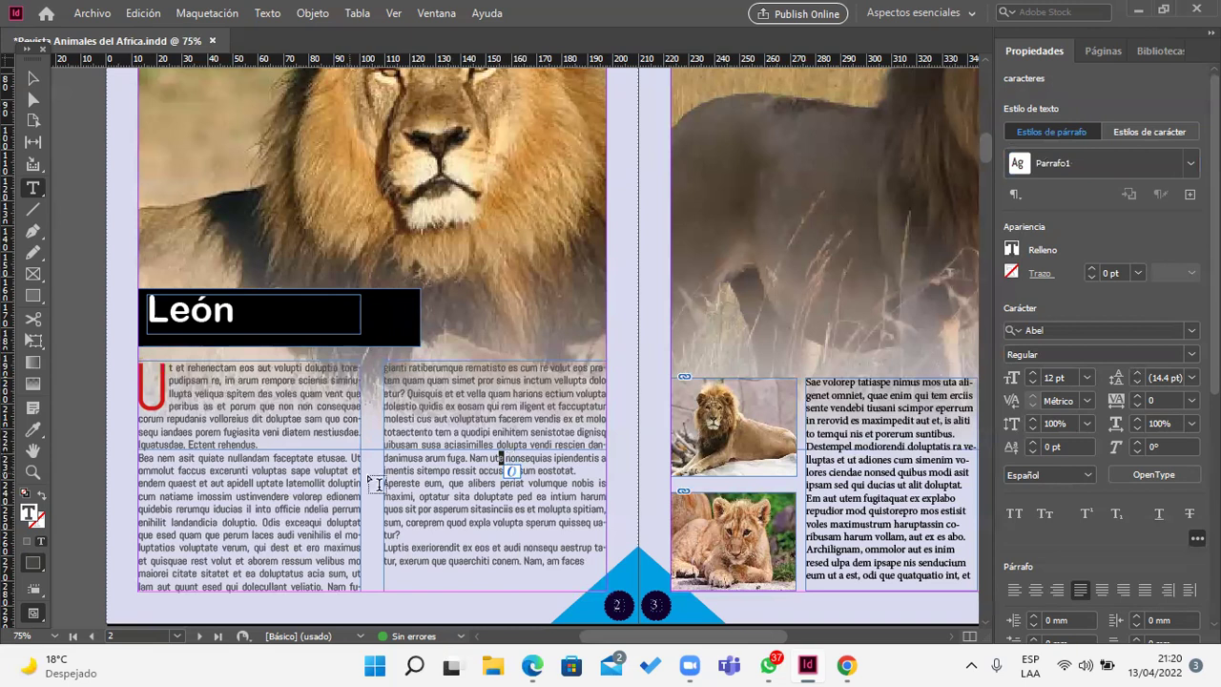
triple_click(453, 458)
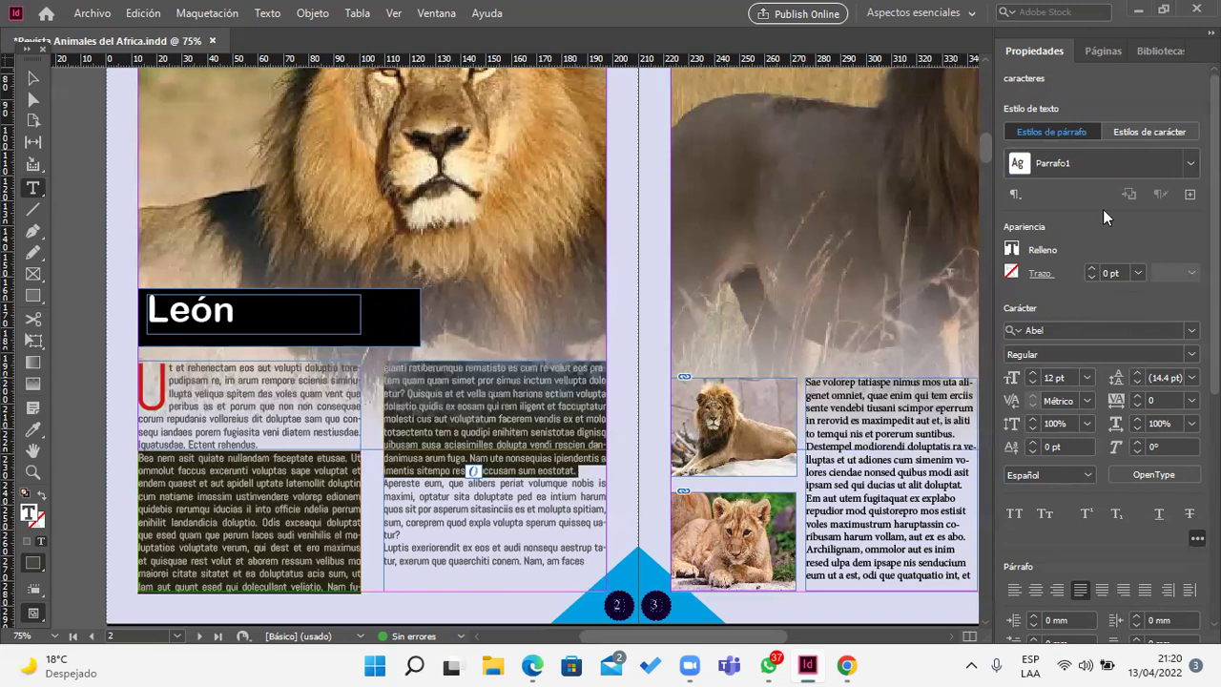
click(544, 403)
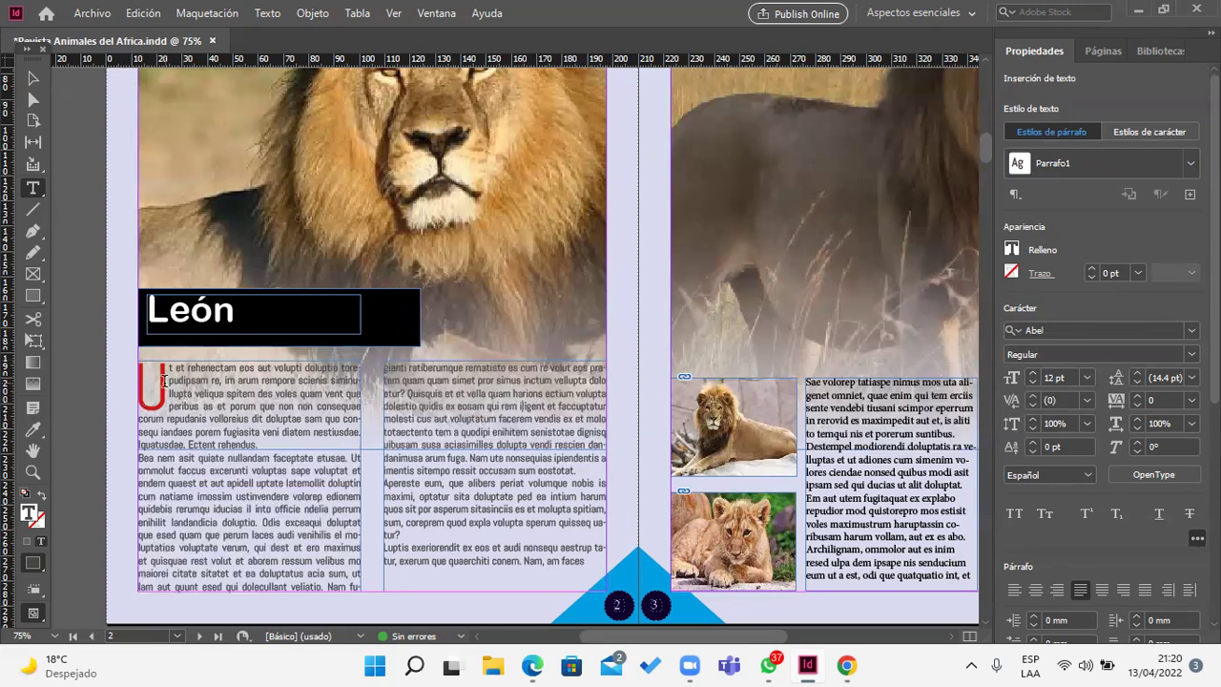
Step: Create a new character style named "Letrap" from the red drop cap "U" on page 2
drag(164, 379, 136, 383)
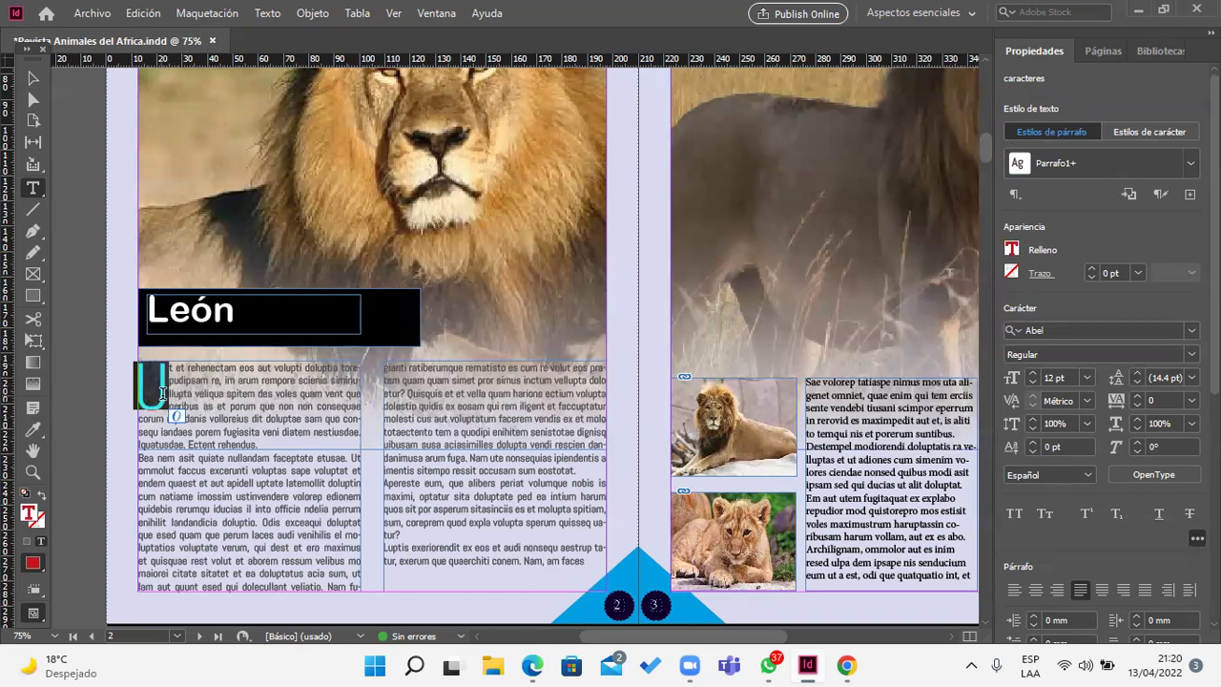
click(1151, 136)
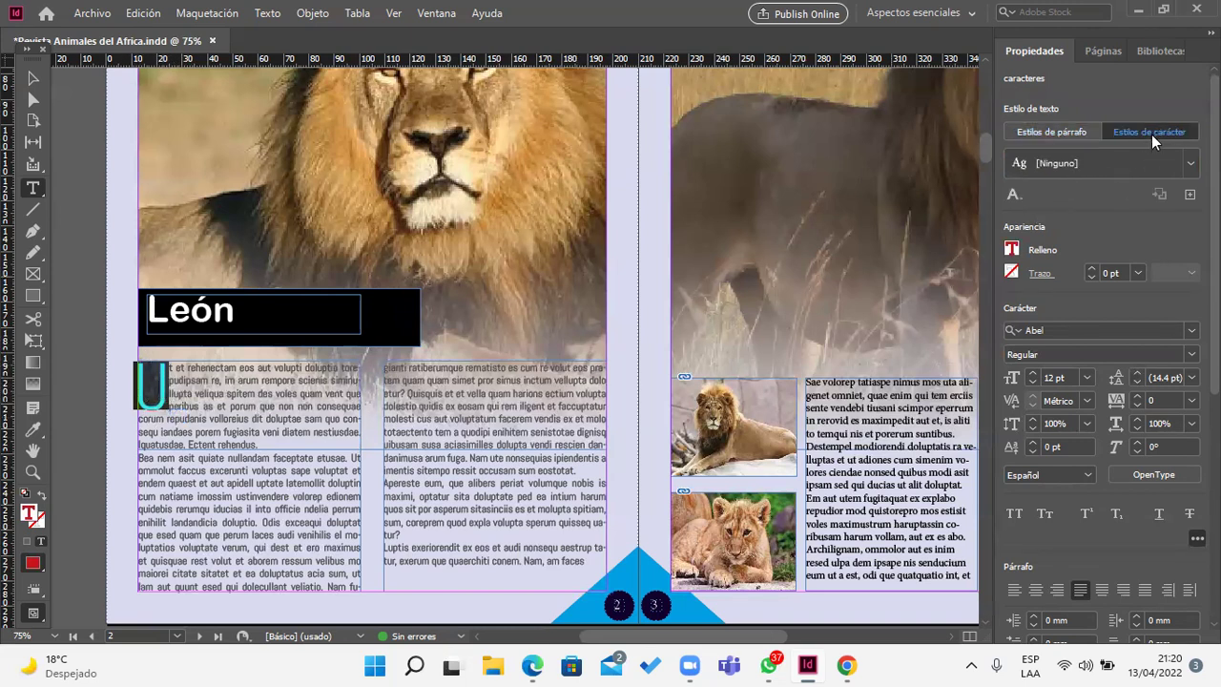
click(1162, 195)
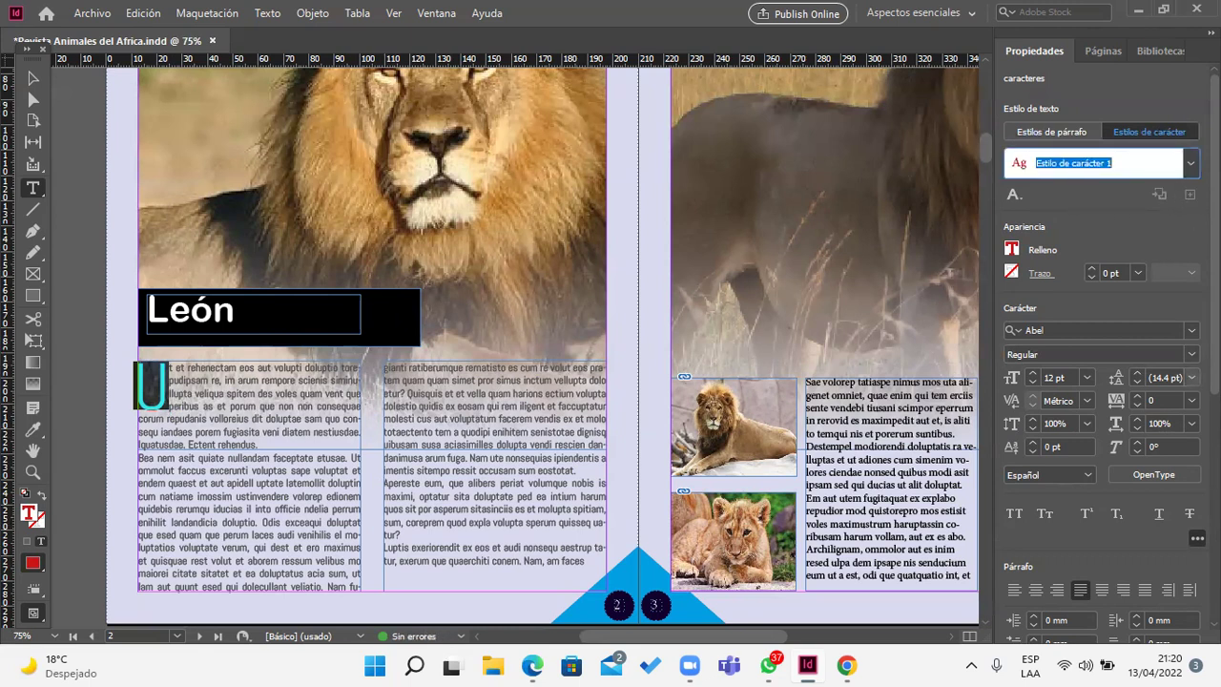
text(LP)
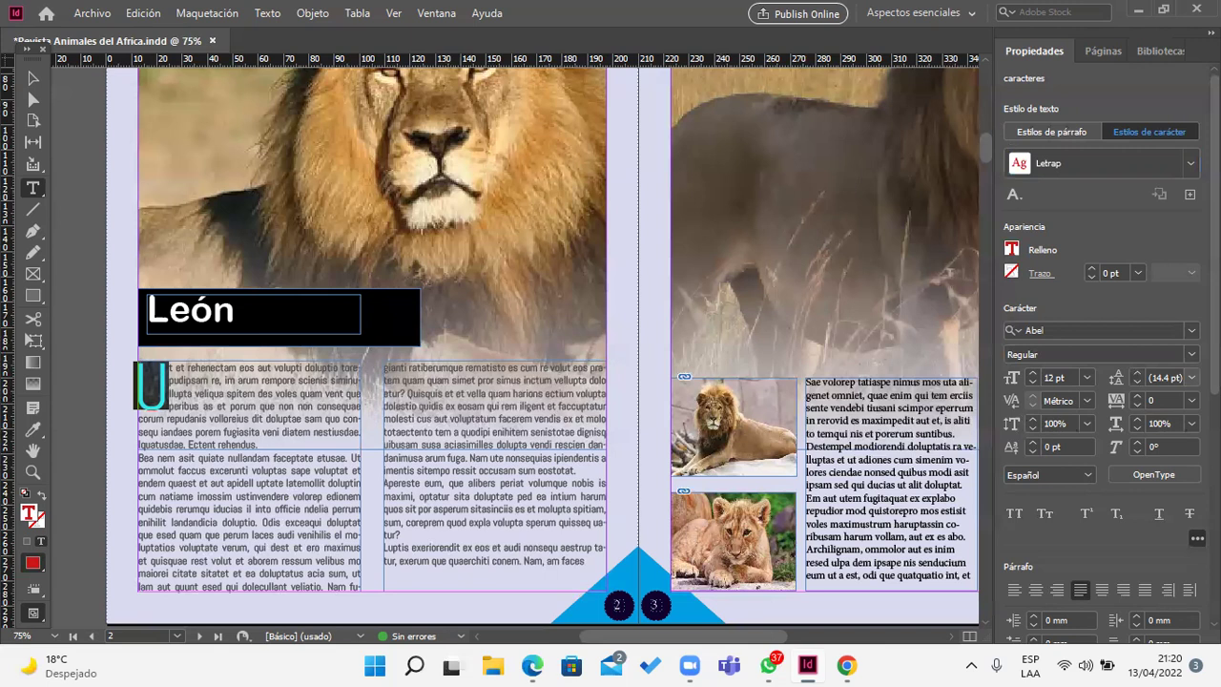
Step: Check the character and paragraph styles applied to the "León" title and to the body paragraphs on page 2
click(33, 78)
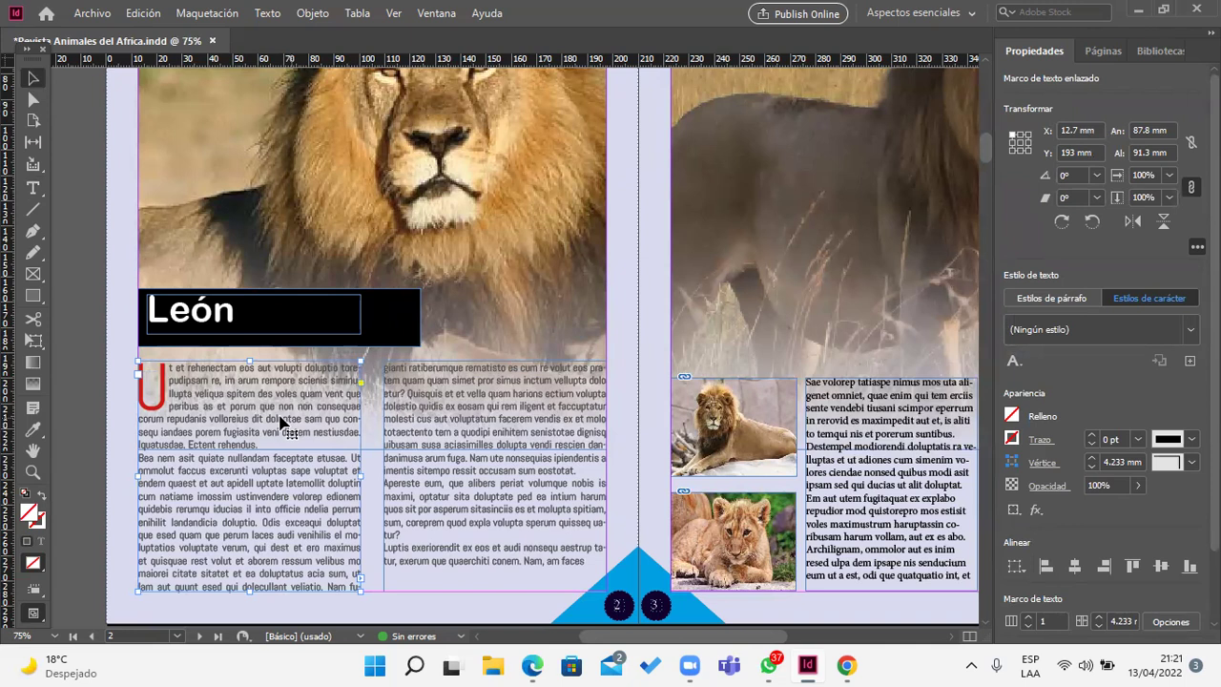
double_click(219, 324)
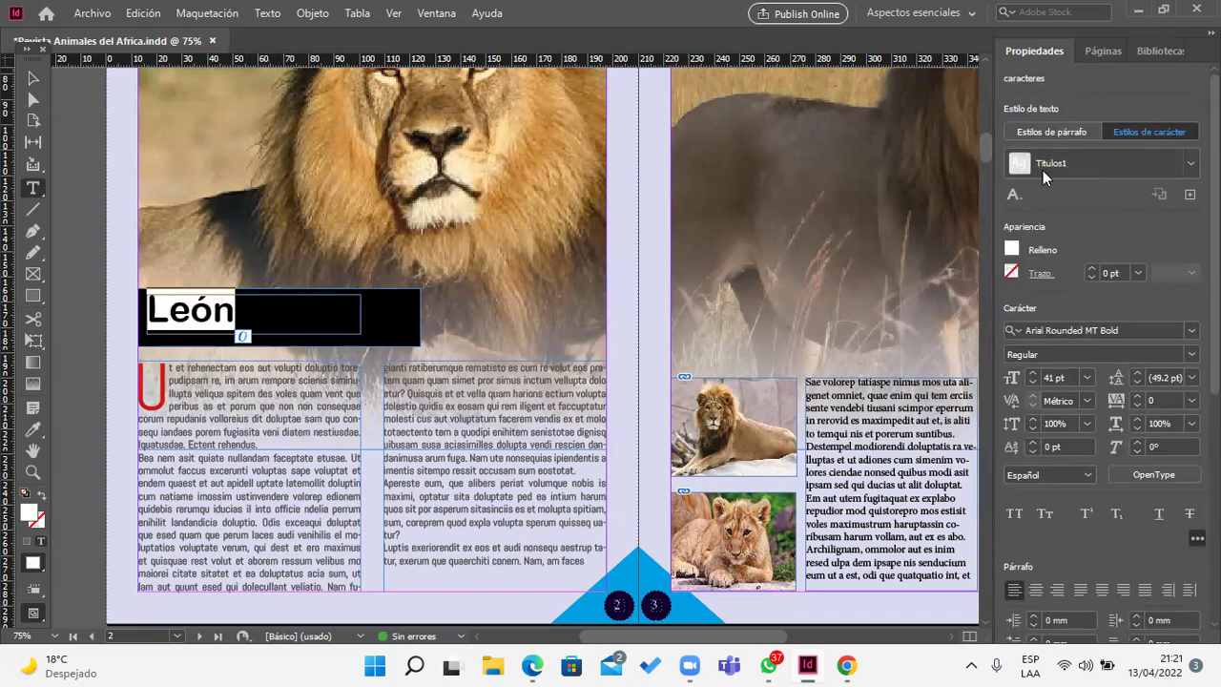
click(270, 408)
triple_click(270, 408)
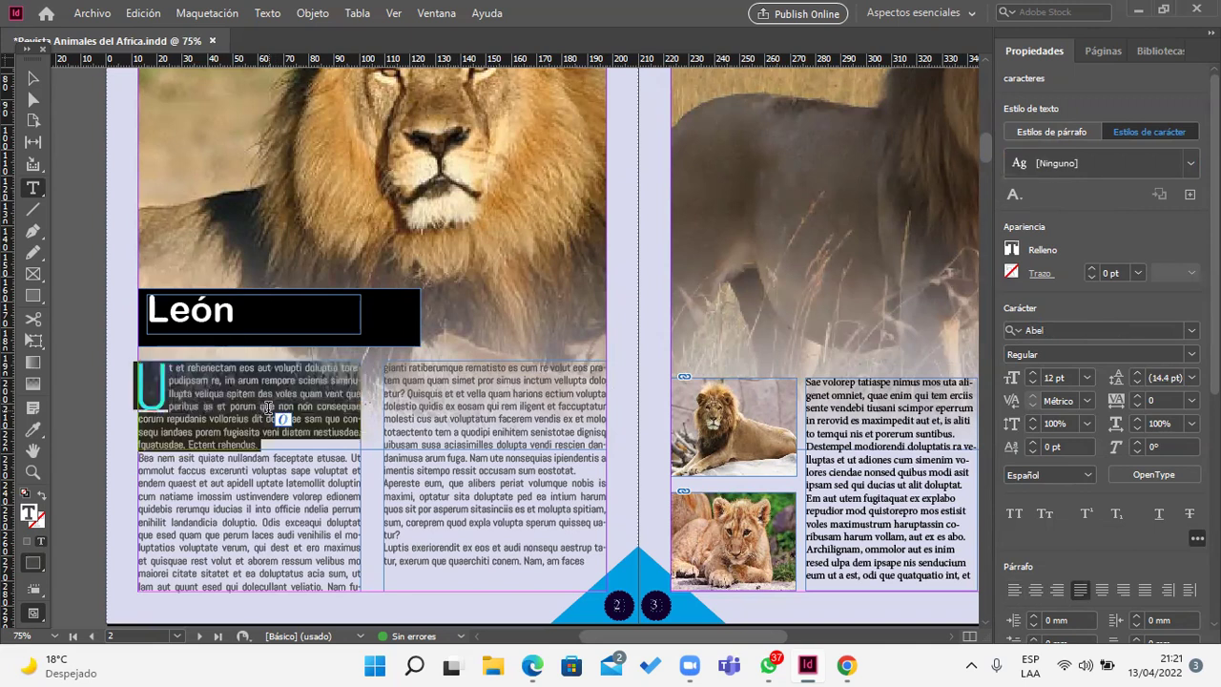
triple_click(266, 474)
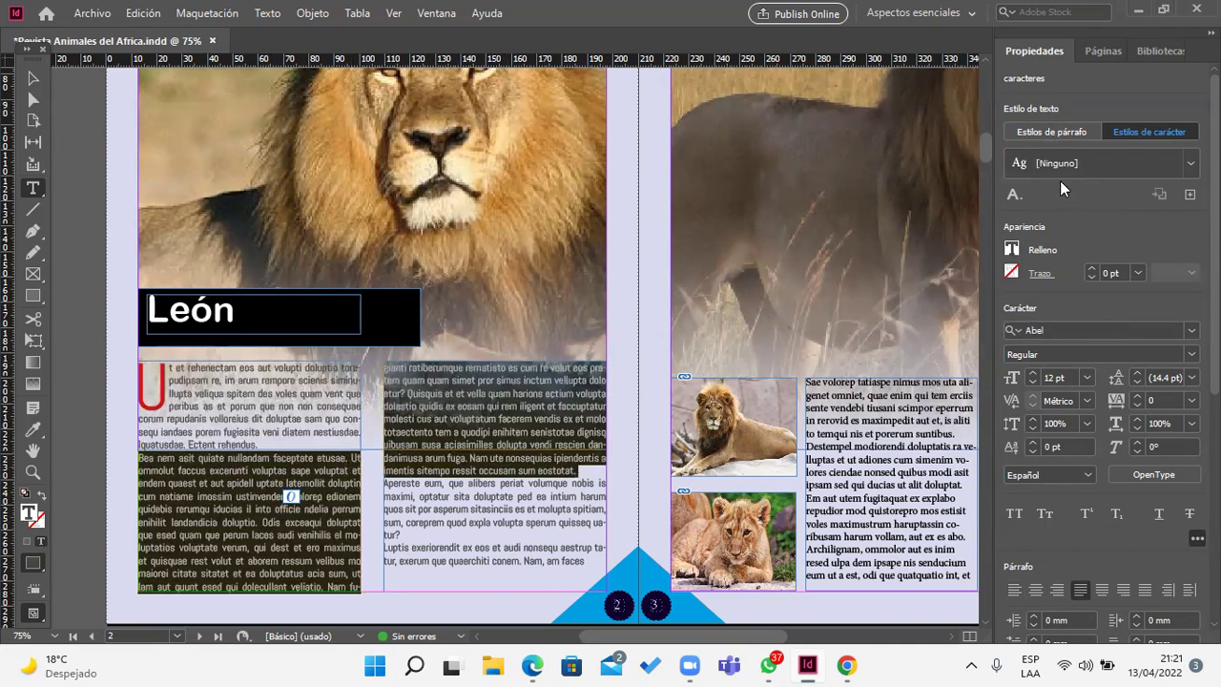
click(1053, 135)
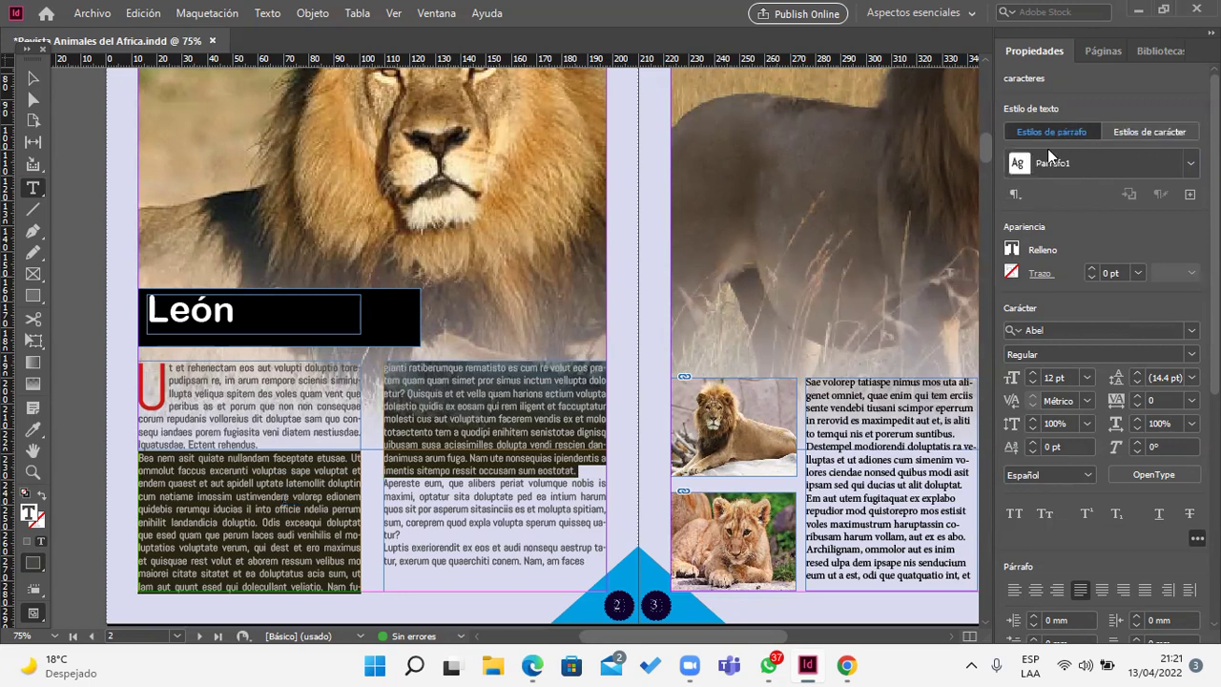
triple_click(308, 432)
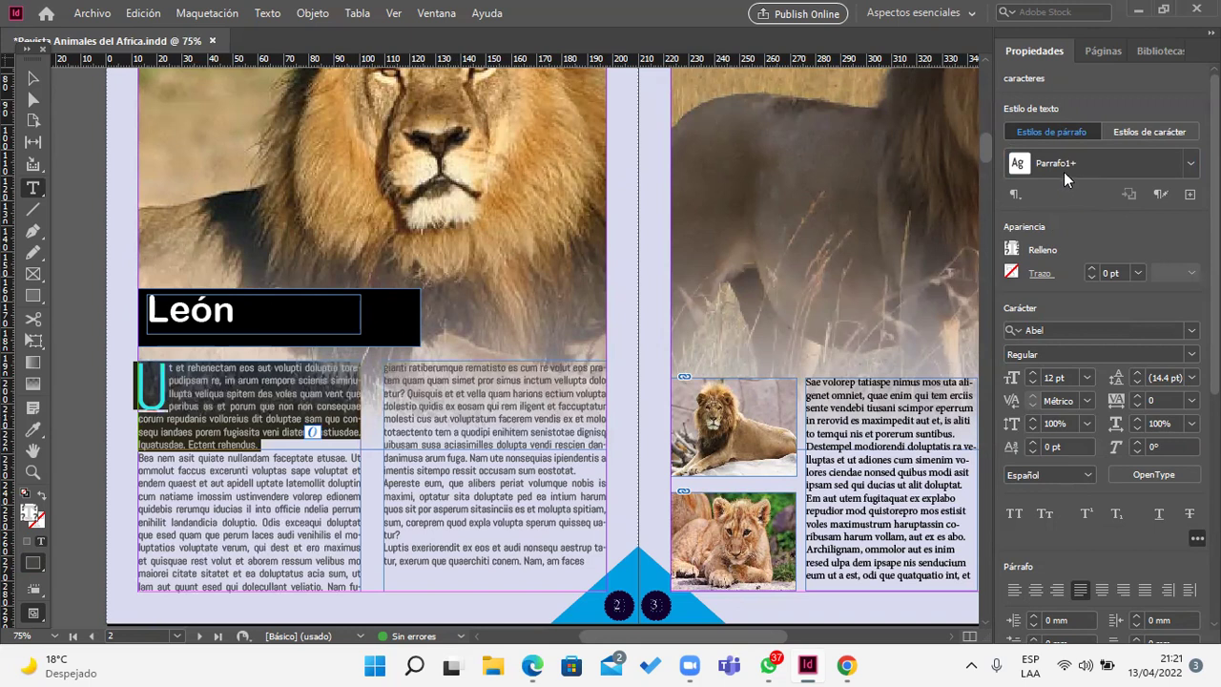
click(471, 422)
triple_click(470, 422)
click(470, 421)
click(466, 510)
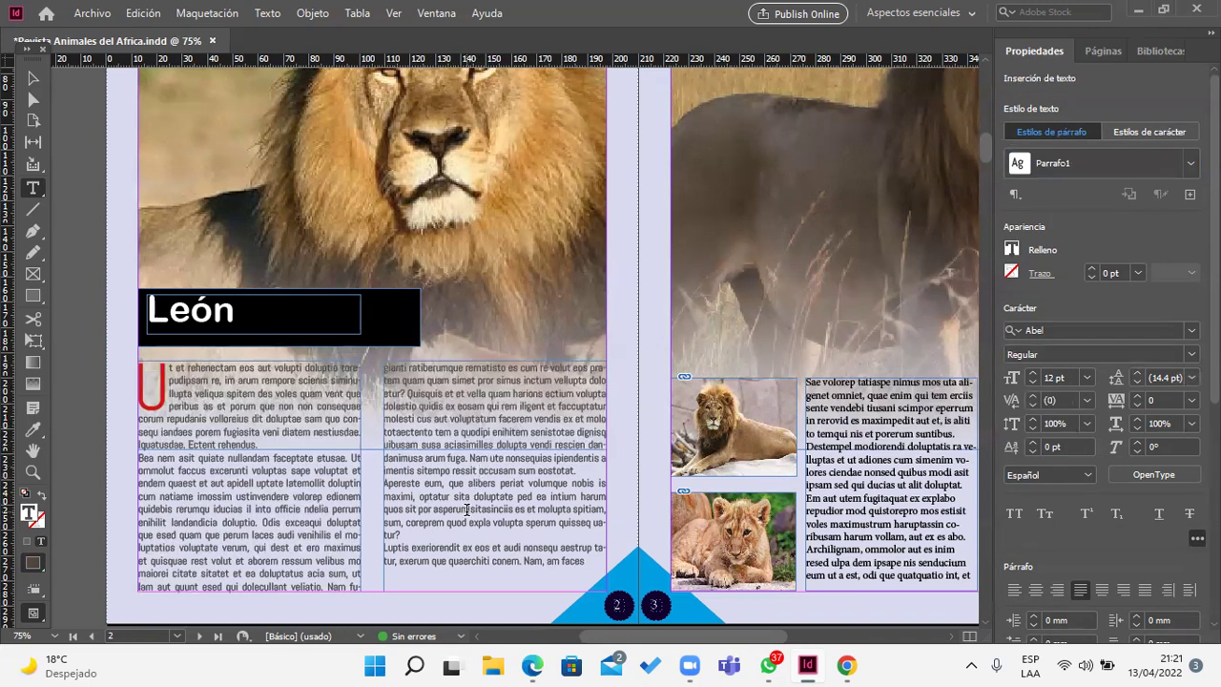
triple_click(466, 510)
key(ctrl+a)
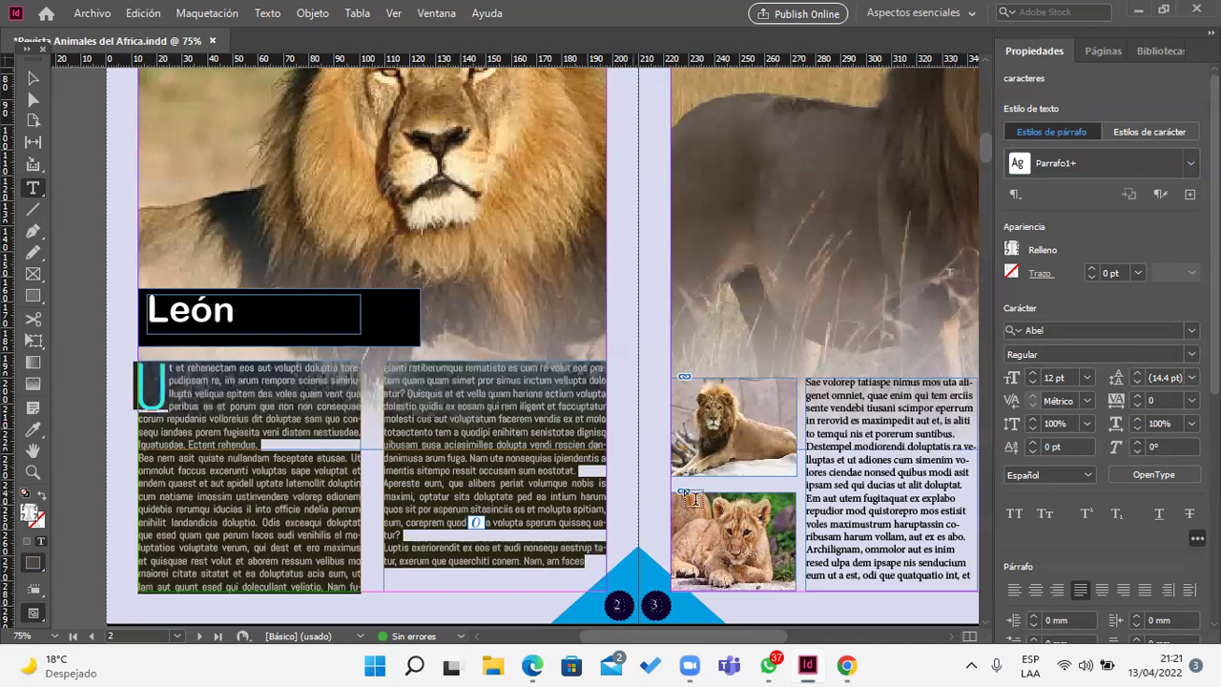
click(544, 458)
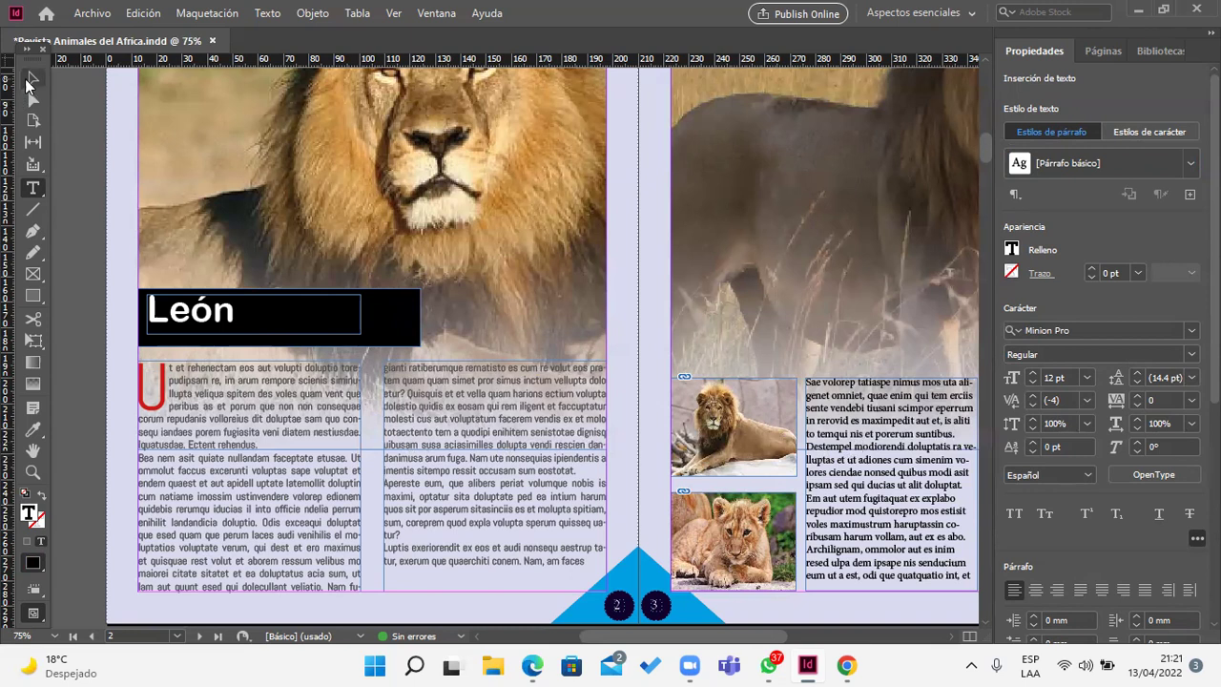
Step: Give the upper lion photo on page 3 a 3 pt stroke in [Papel] with the "Fino - Grueso" type
click(31, 78)
click(720, 420)
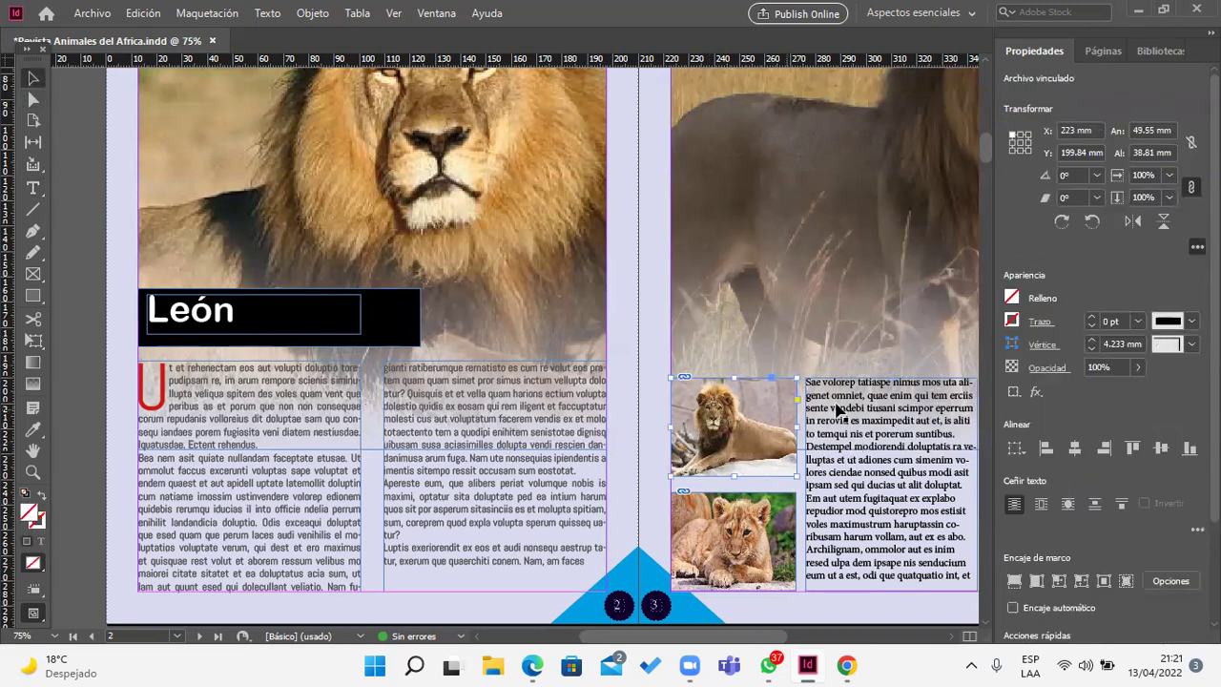
click(1013, 322)
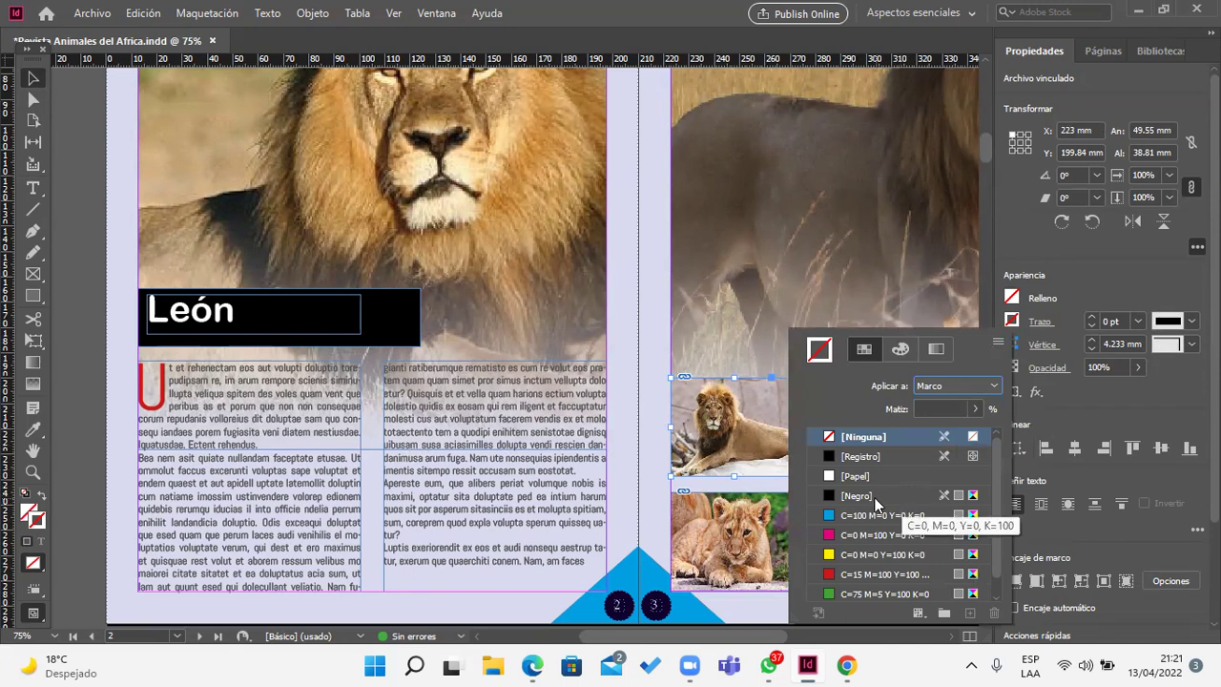
click(855, 476)
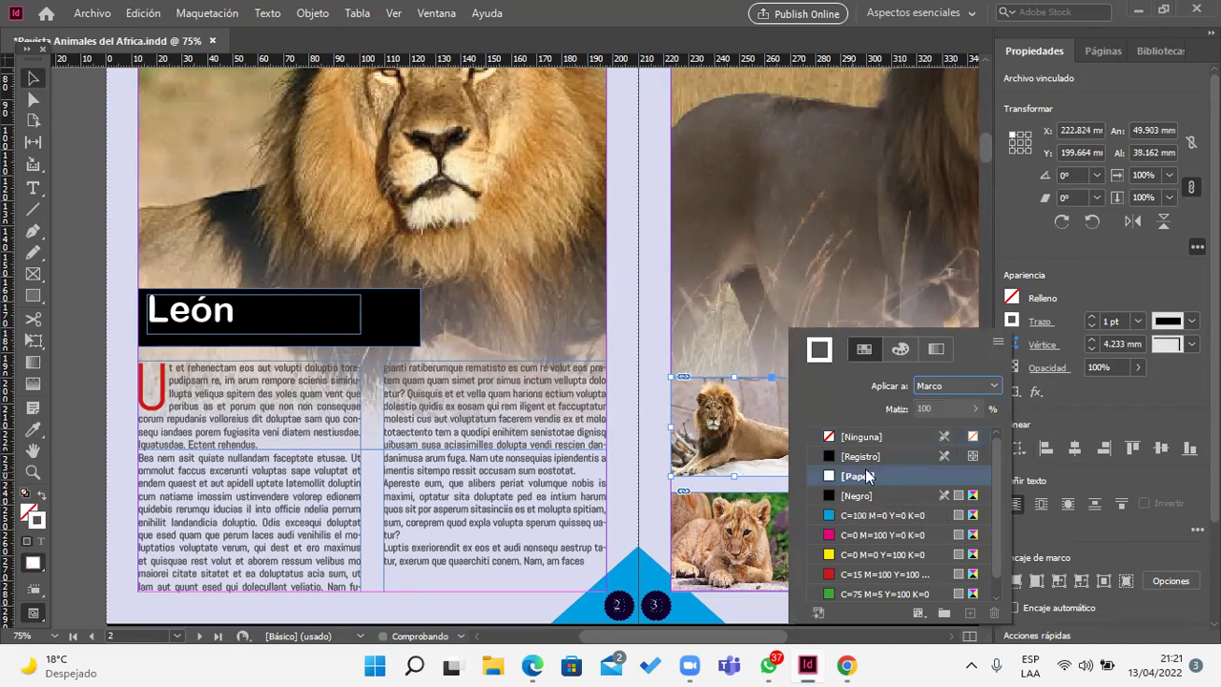
click(1093, 319)
click(1092, 318)
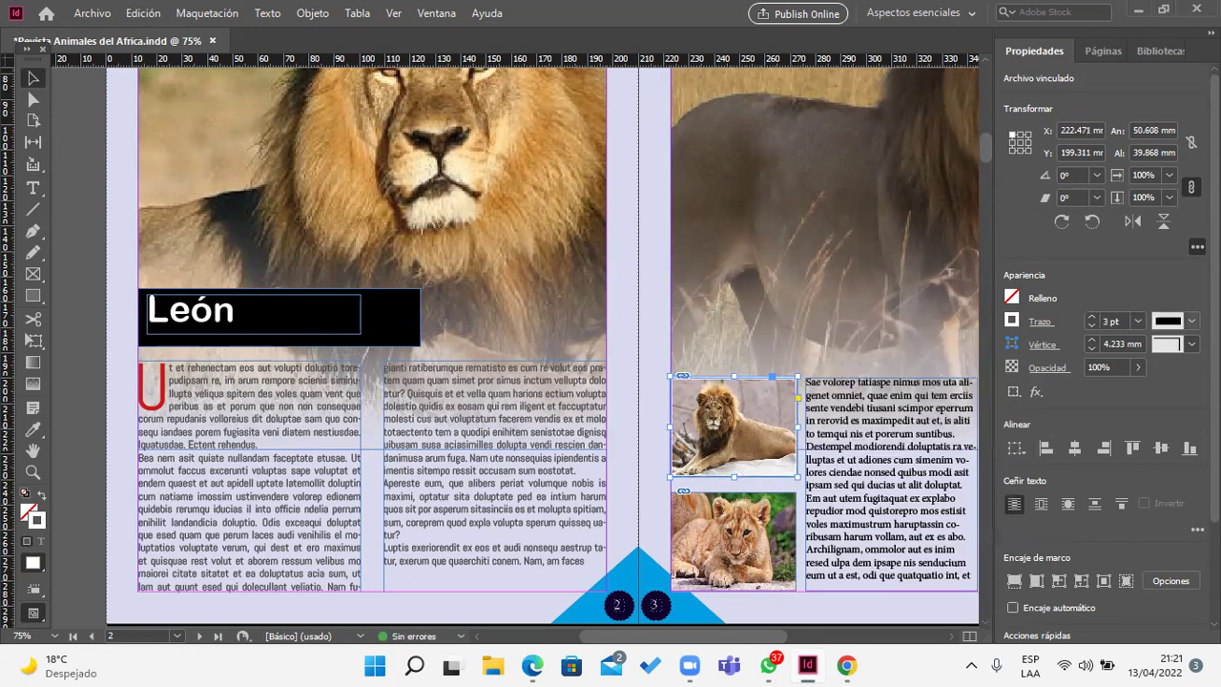
click(1191, 321)
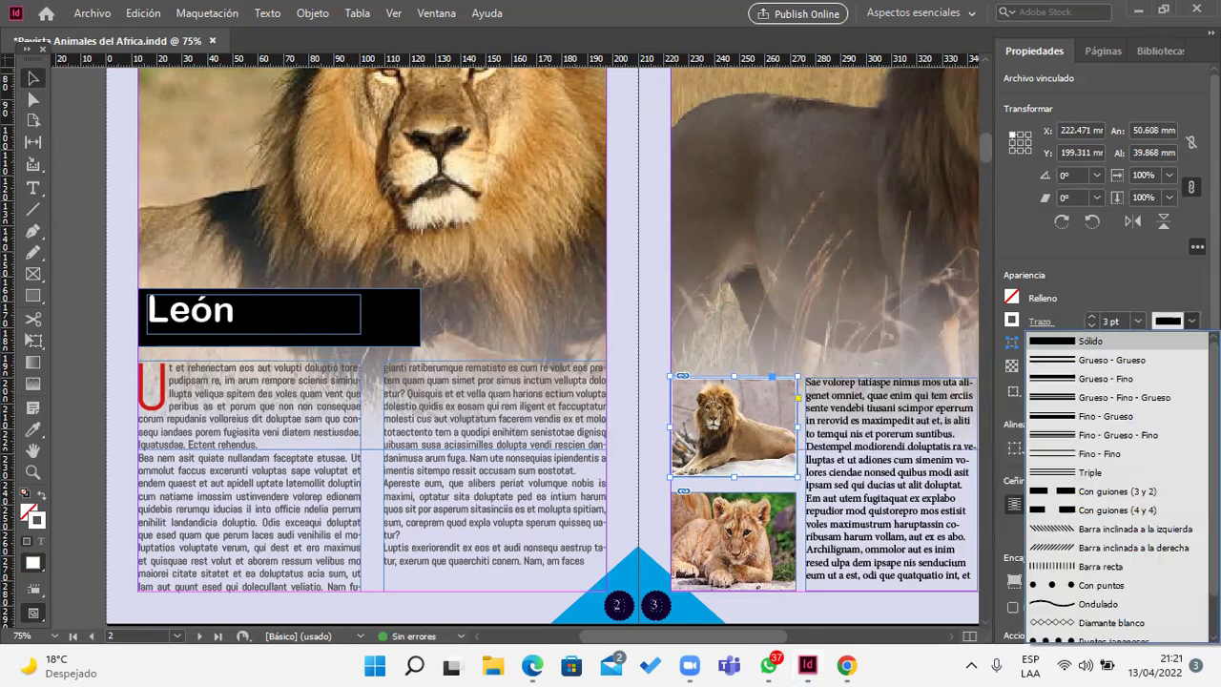
click(1131, 419)
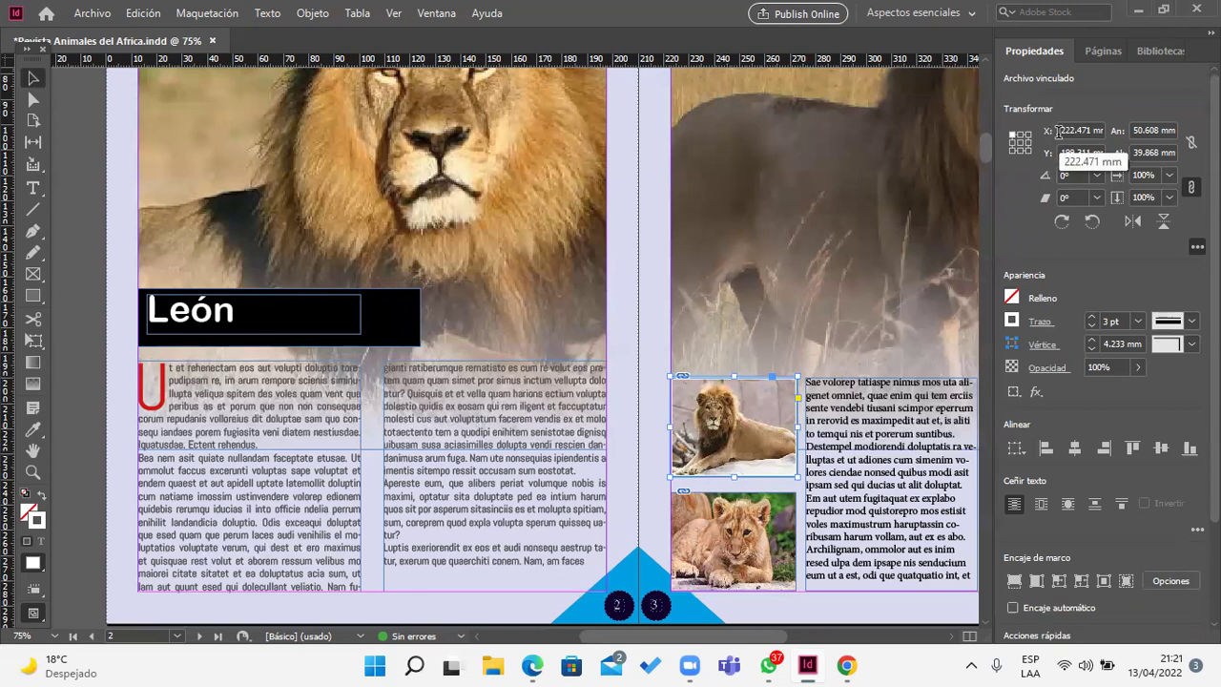
Step: Create a new object style from the stroked lion photo on page 3
click(449, 14)
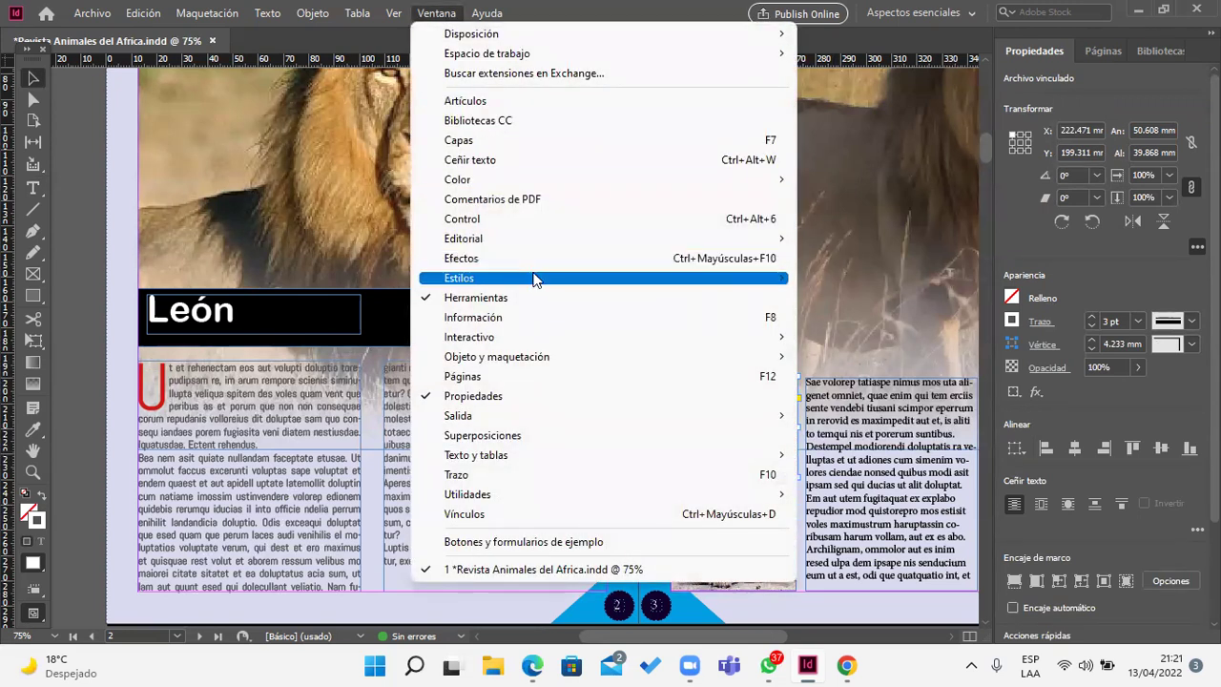
mouse_move(535, 277)
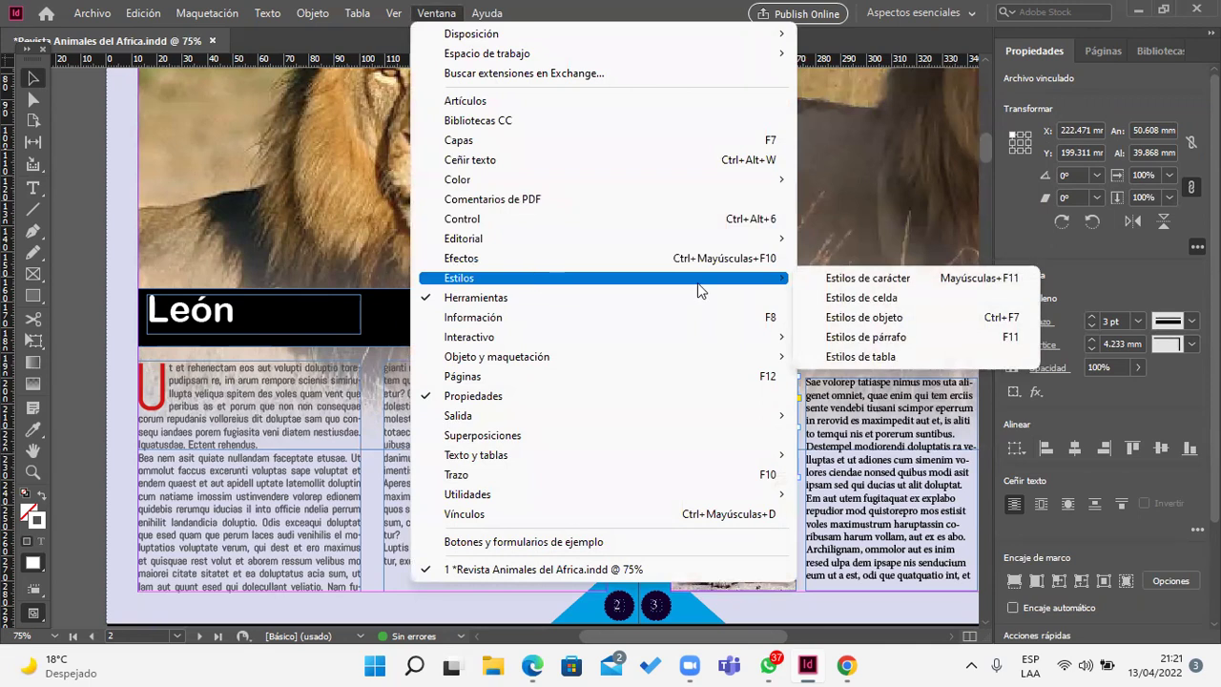
click(900, 325)
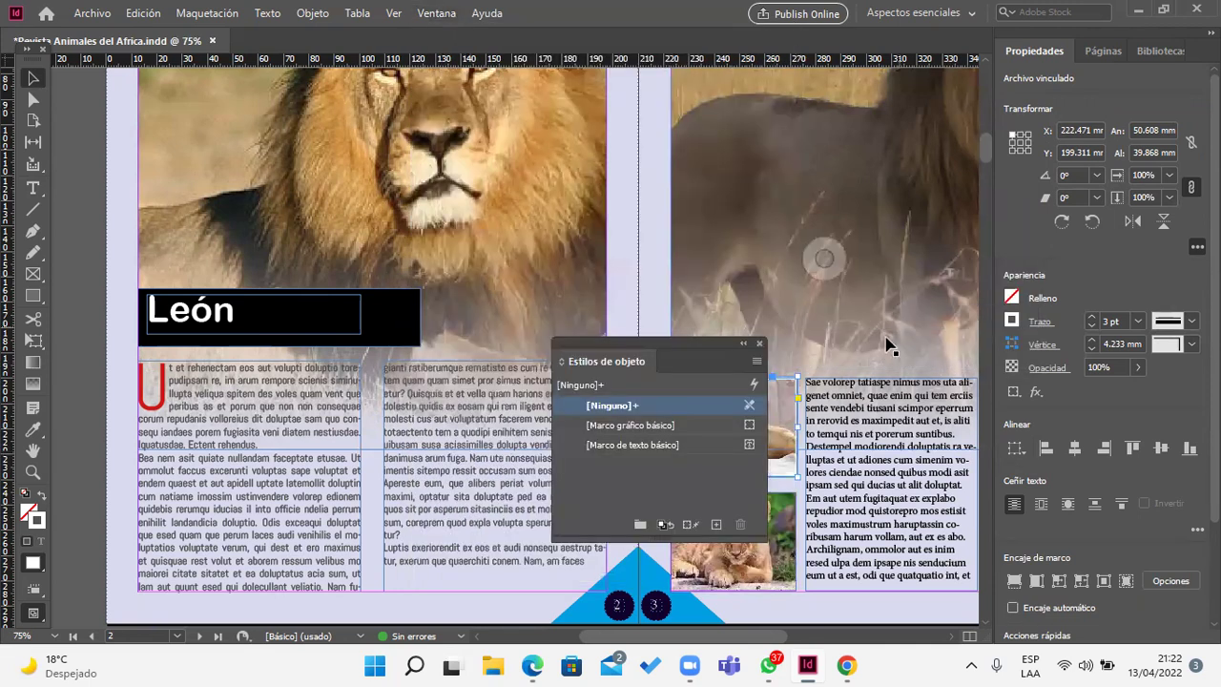
click(708, 519)
click(631, 465)
double_click(631, 465)
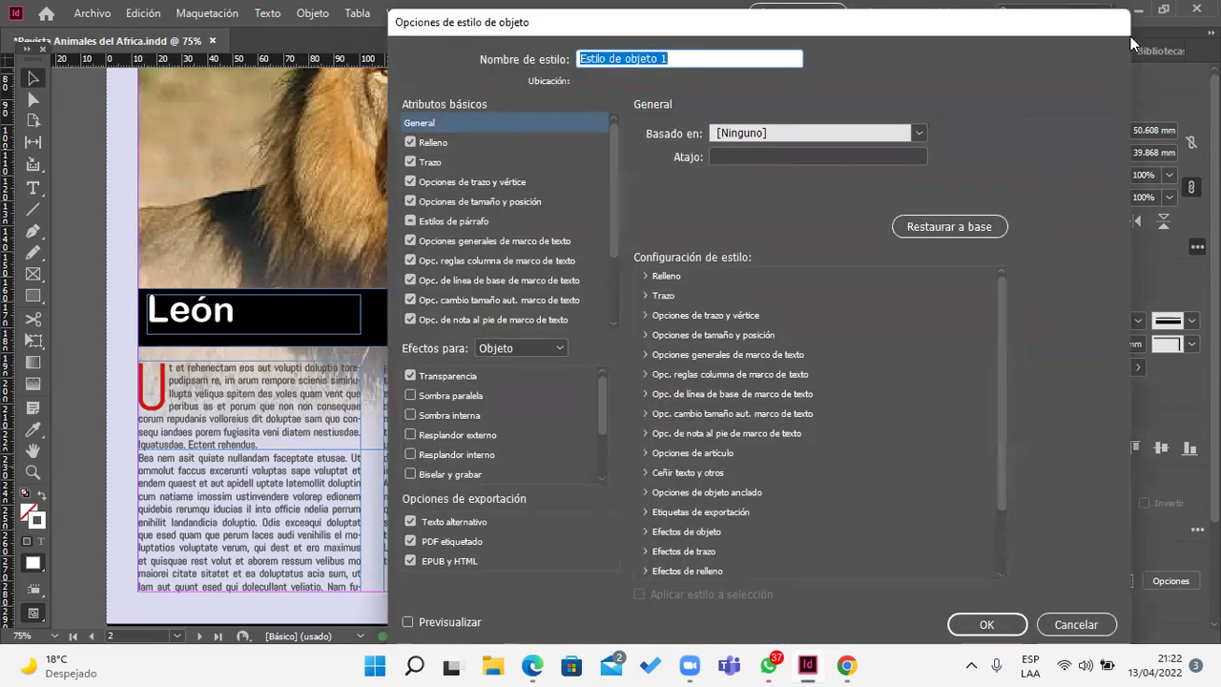
click(1076, 624)
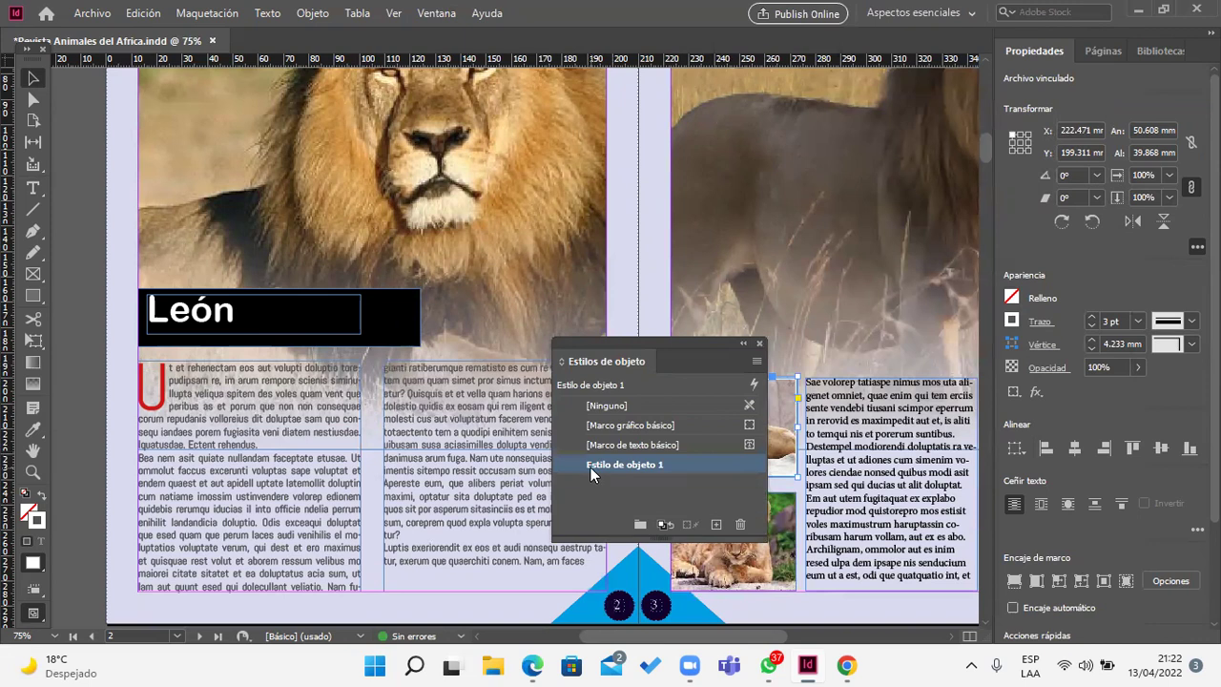
Step: Rename the new object style as "Imagen" and close the object styles list
click(593, 473)
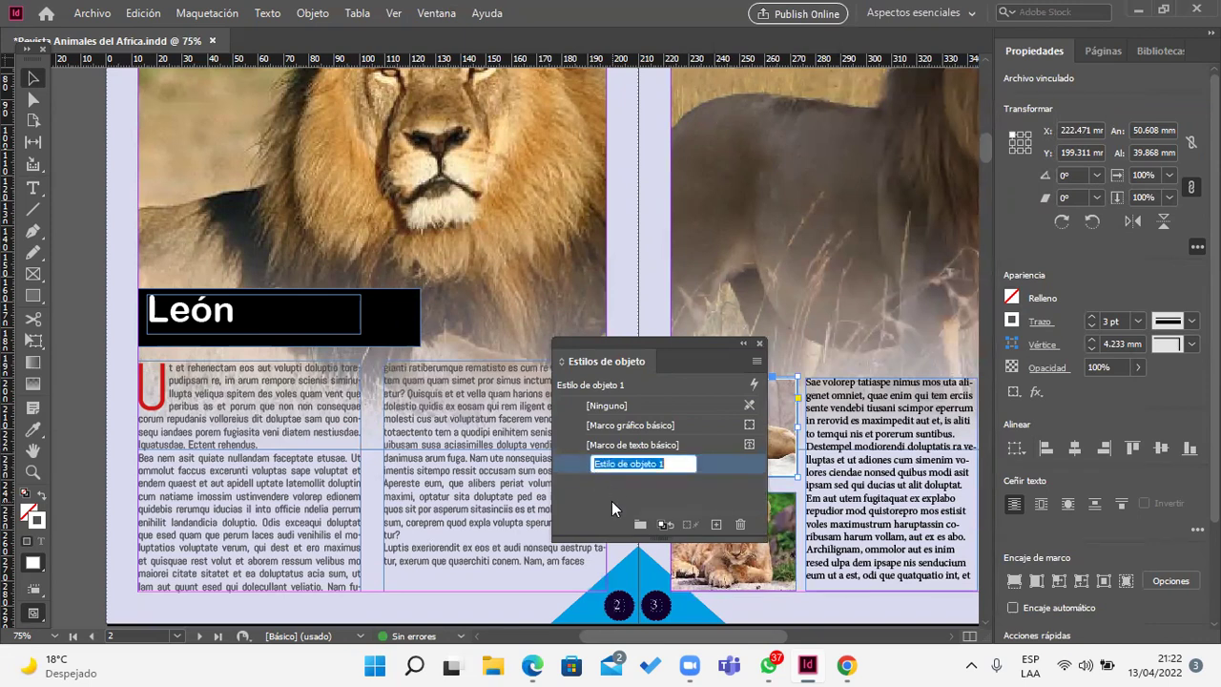
text(Imagen)
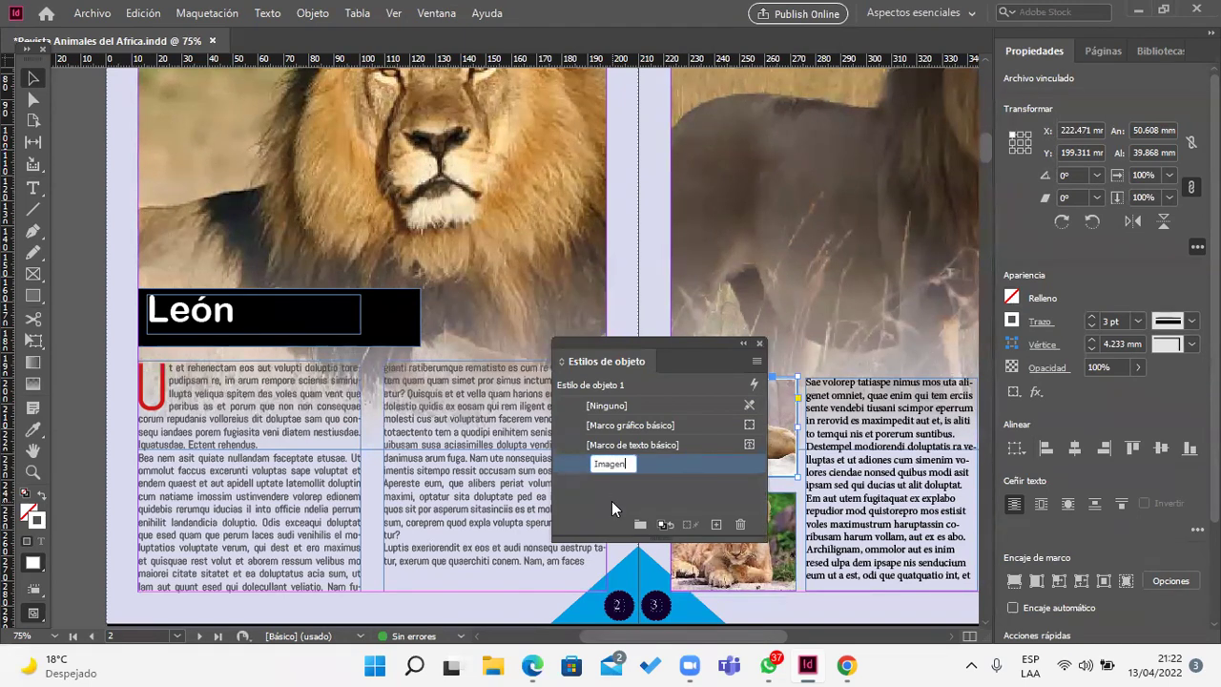
key(Return)
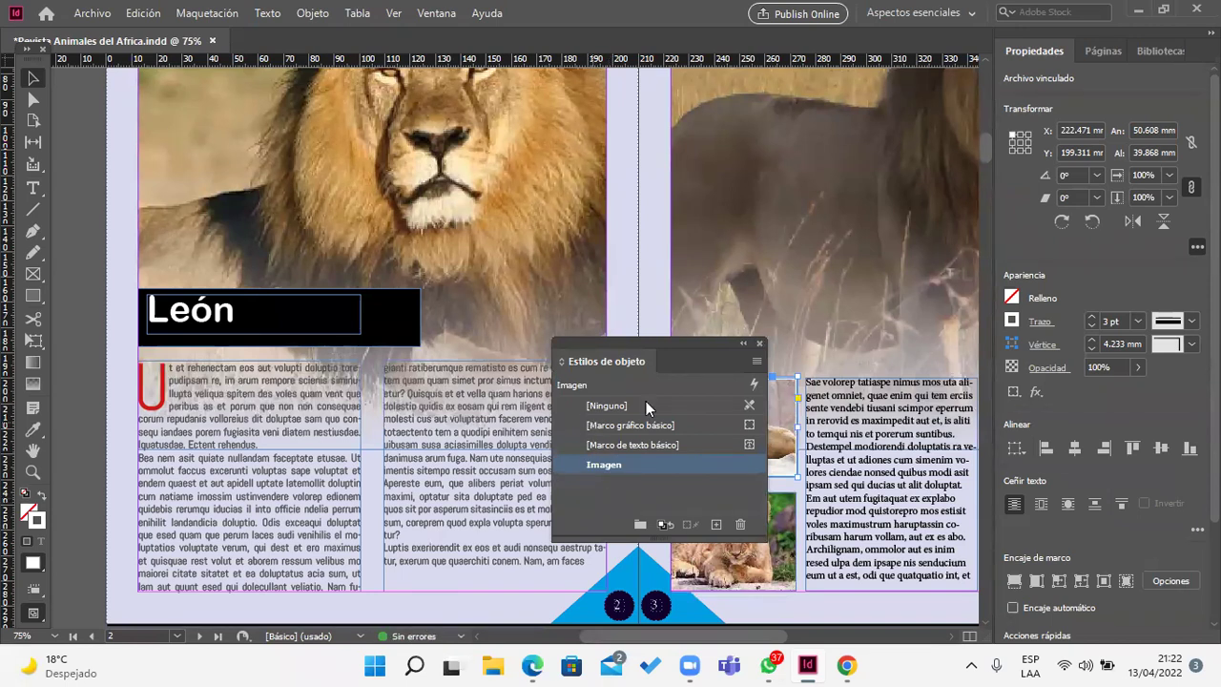
click(759, 344)
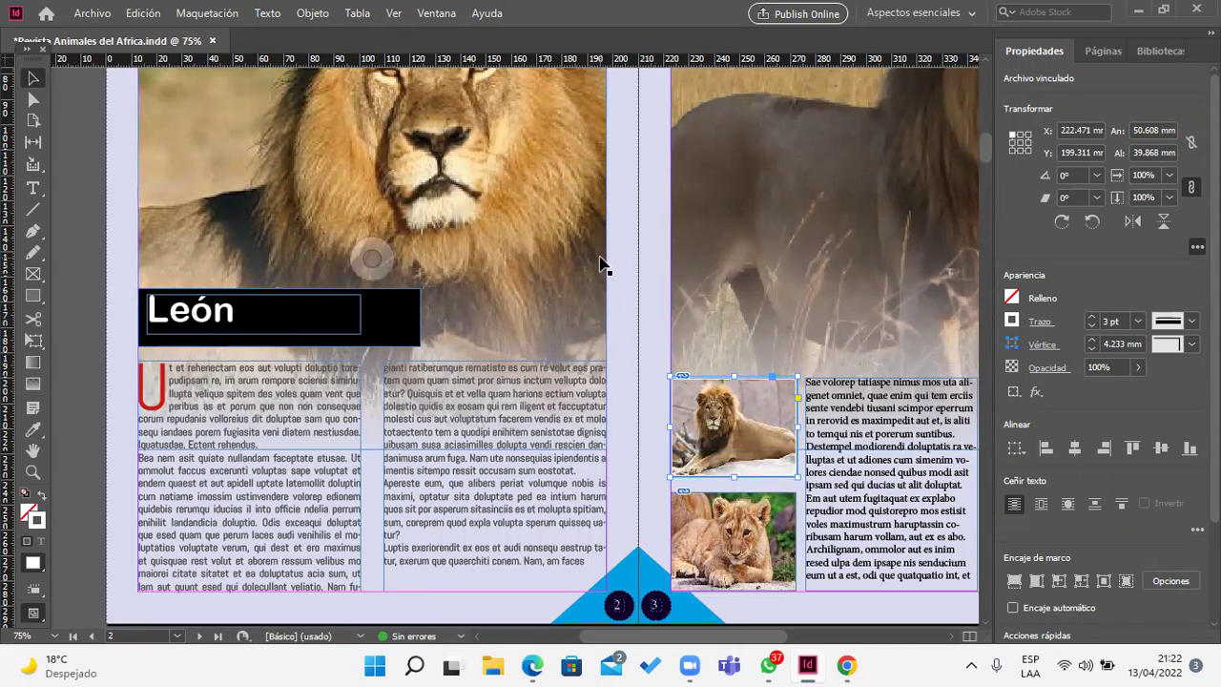
Step: Check the character style of the "León" title and the character and paragraph styles of the body text on page 2
double_click(240, 320)
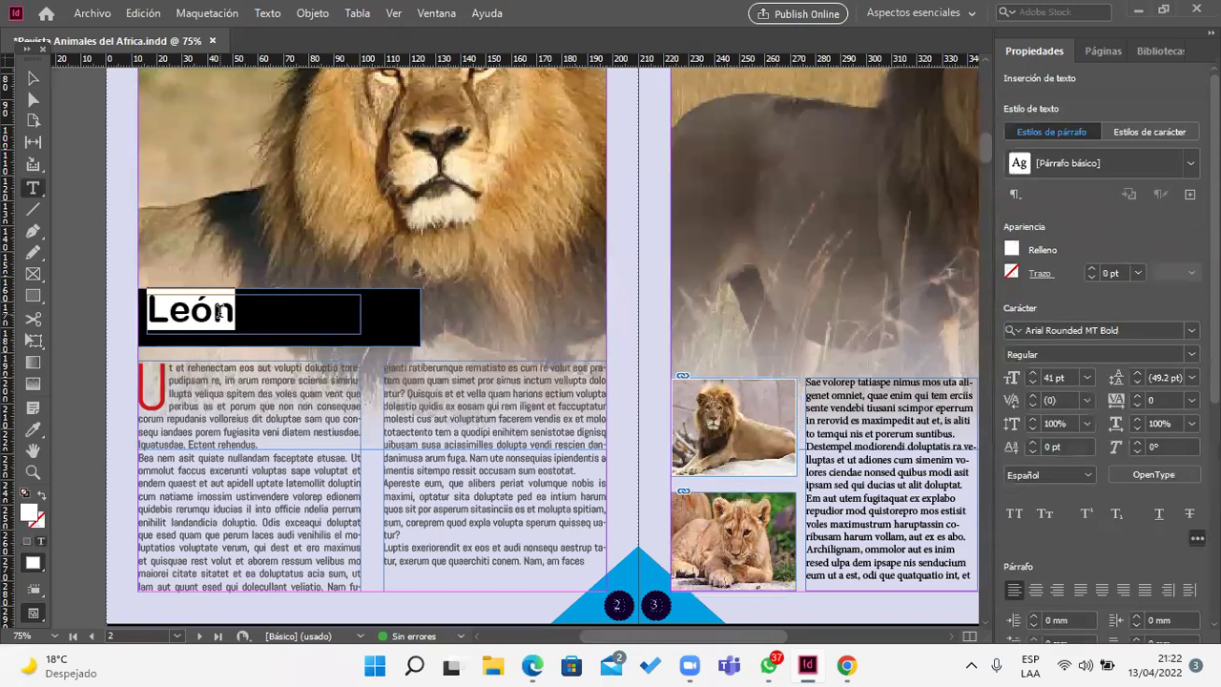
click(1153, 132)
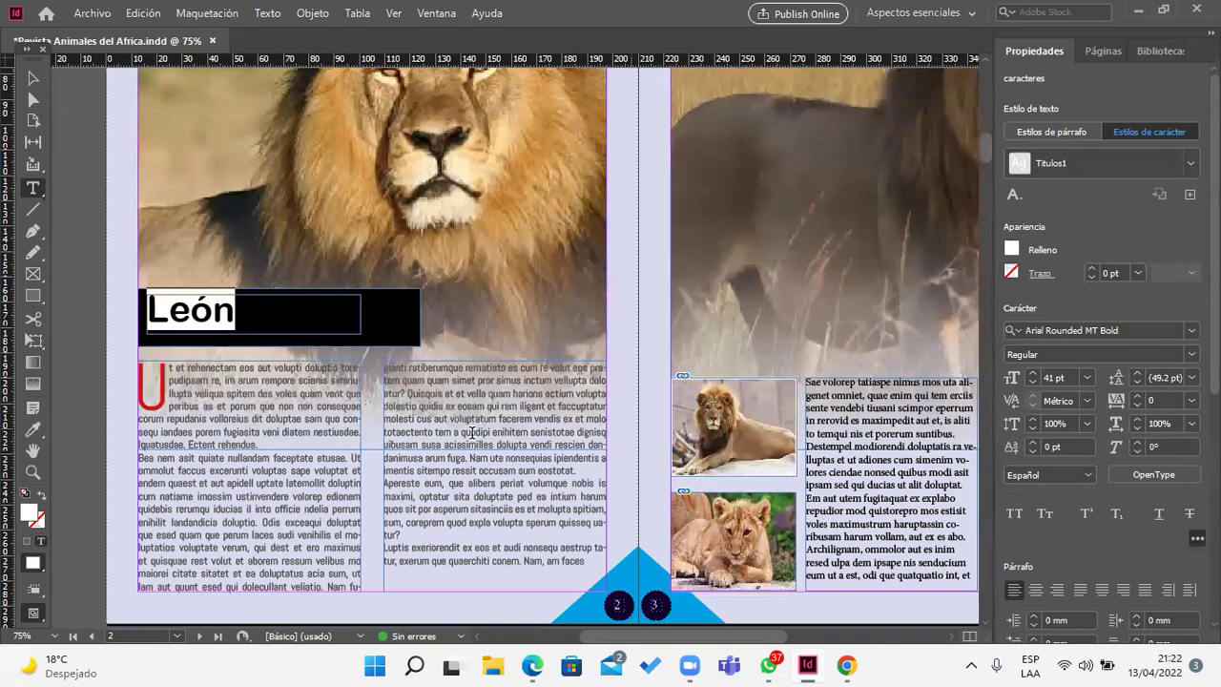
click(278, 498)
triple_click(278, 498)
click(277, 498)
triple_click(277, 497)
click(278, 498)
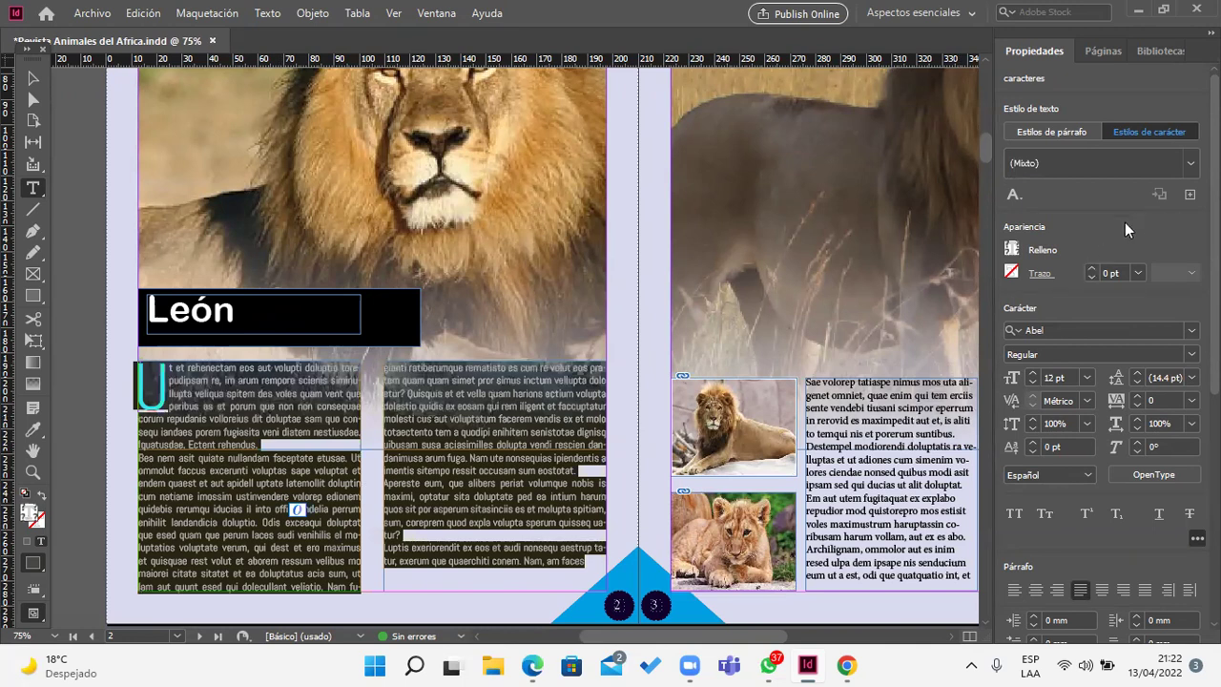
click(1071, 137)
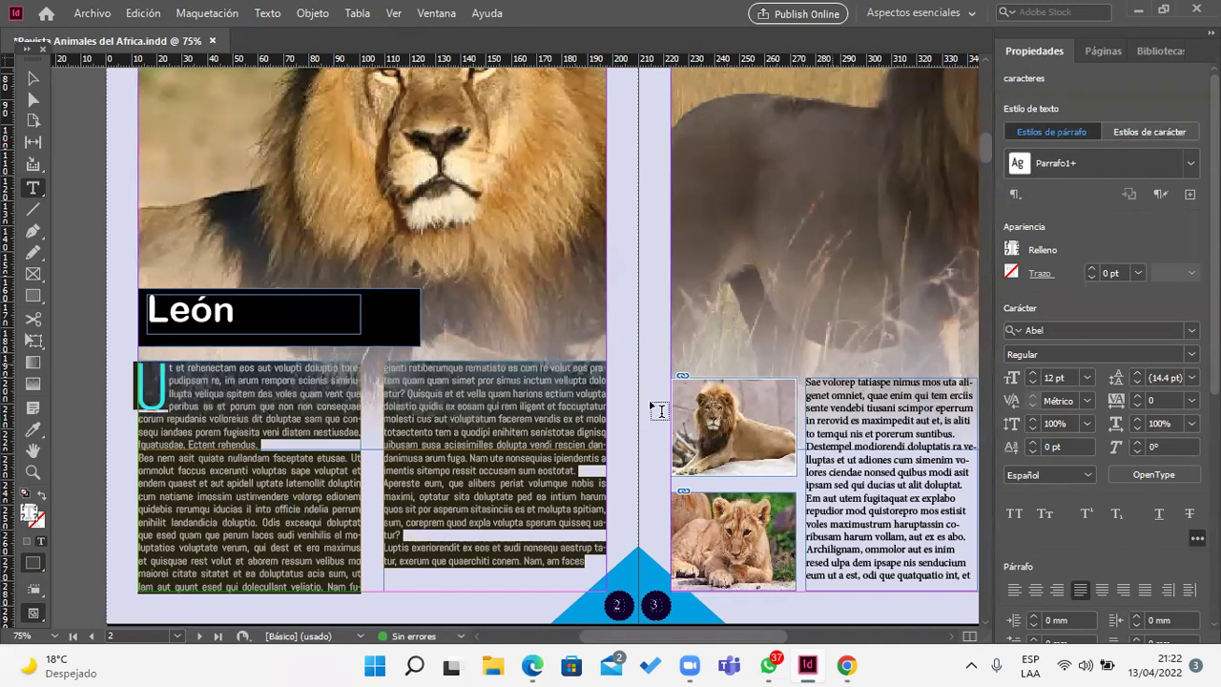
click(34, 84)
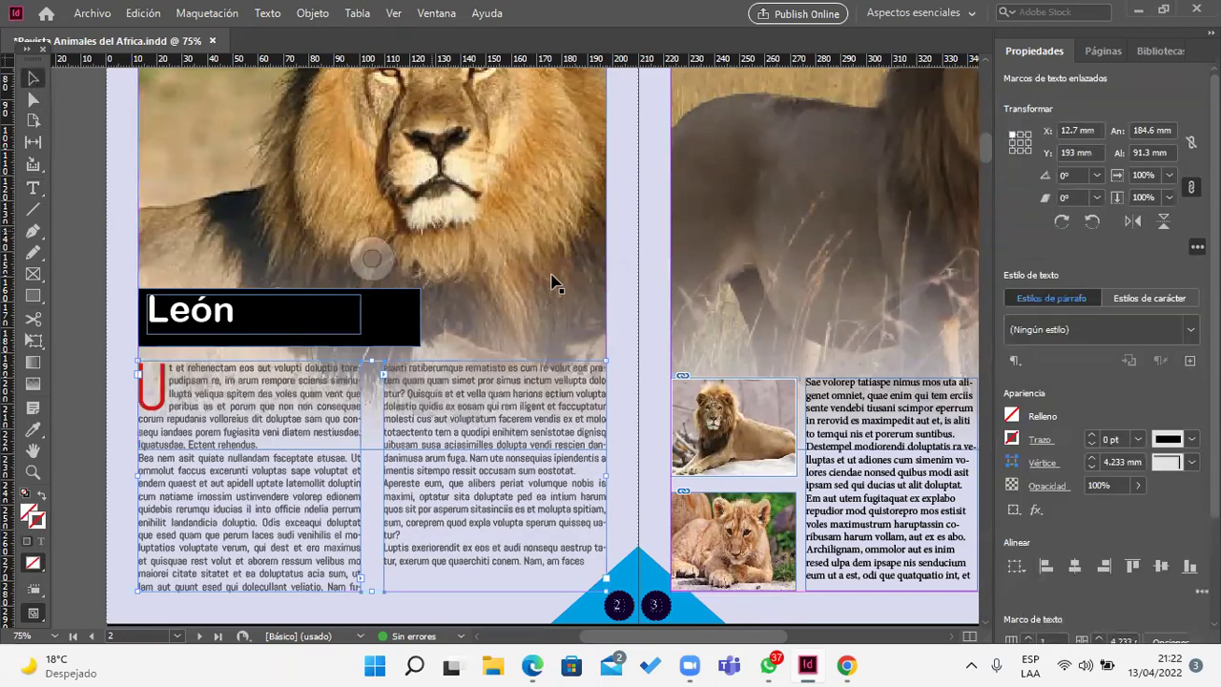
Step: Apply the paragraph style "Parrafo1" to all the body text in the two linked columns on page 3
scroll(630, 312, right, 2)
scroll(630, 312, right, 4)
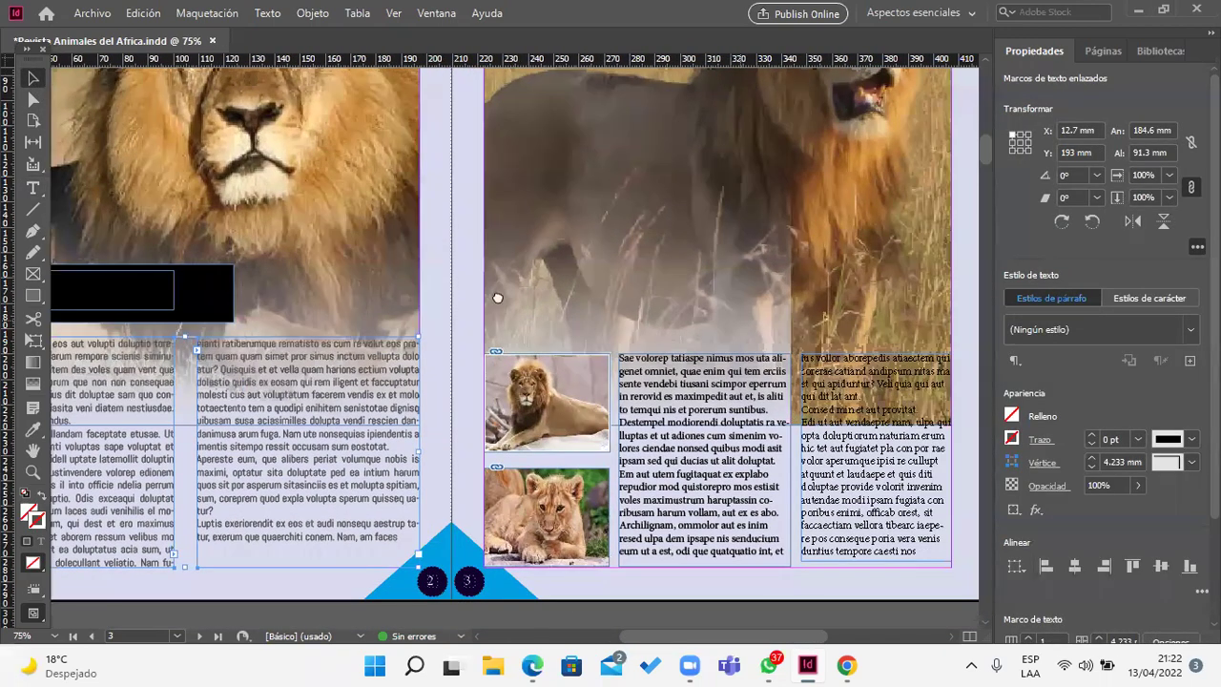
double_click(636, 439)
triple_click(637, 439)
double_click(636, 439)
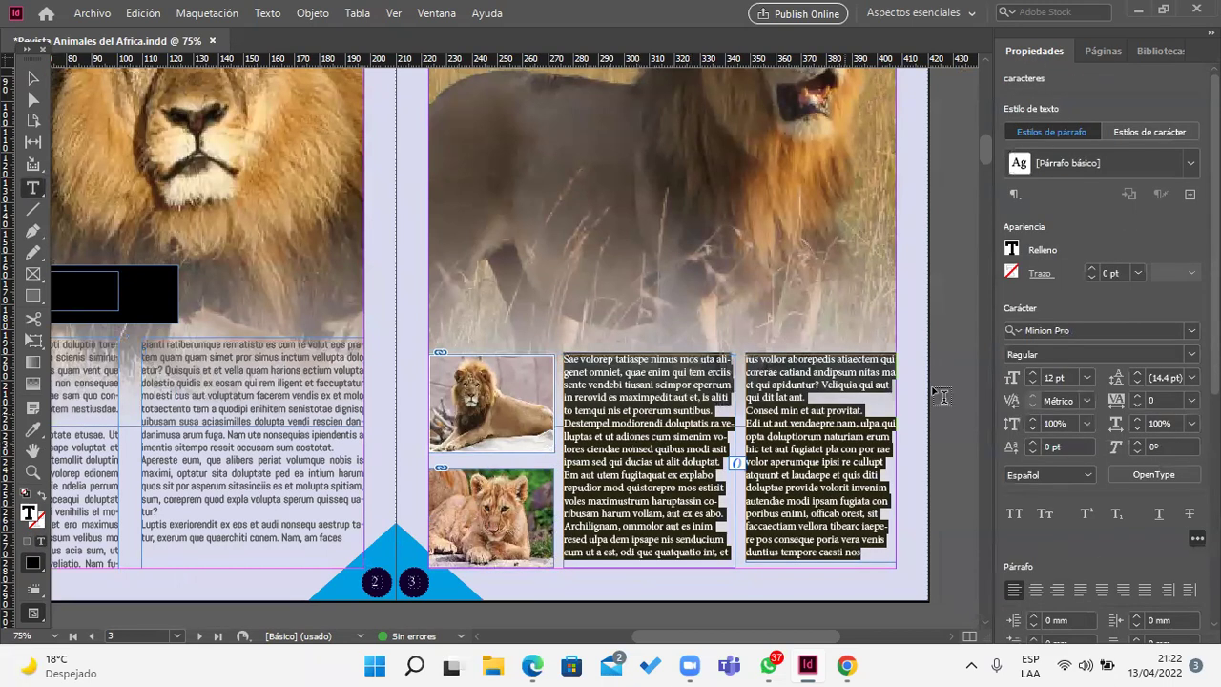
click(1189, 163)
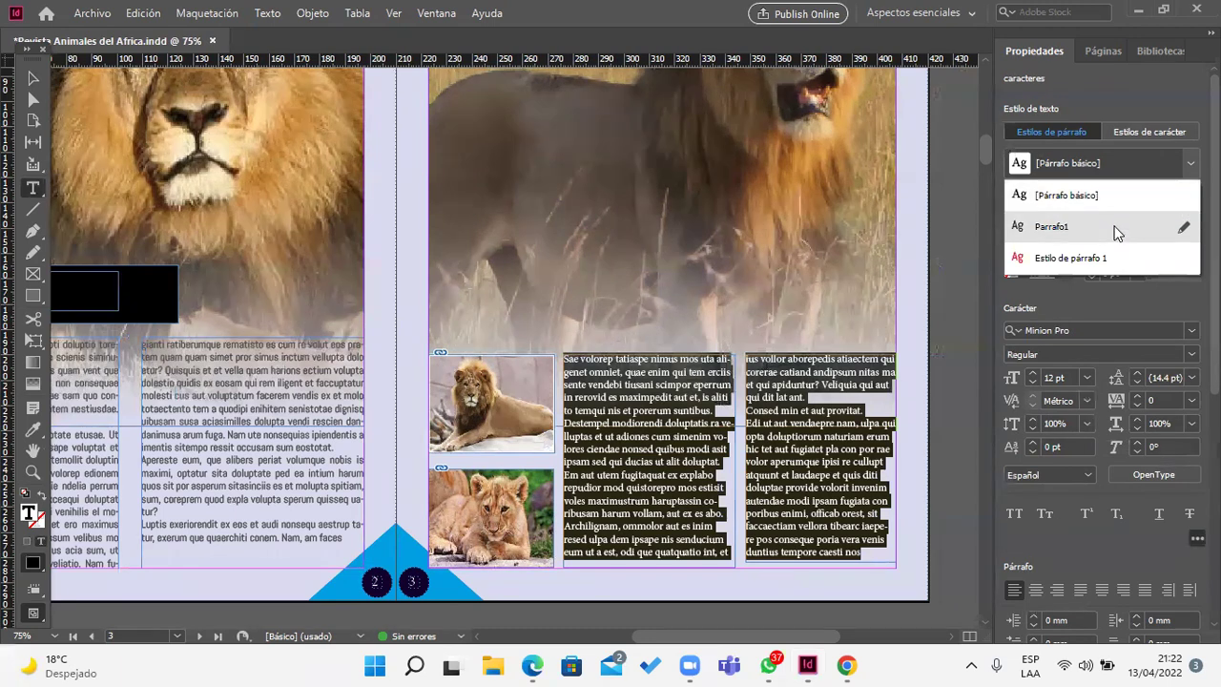
click(1117, 233)
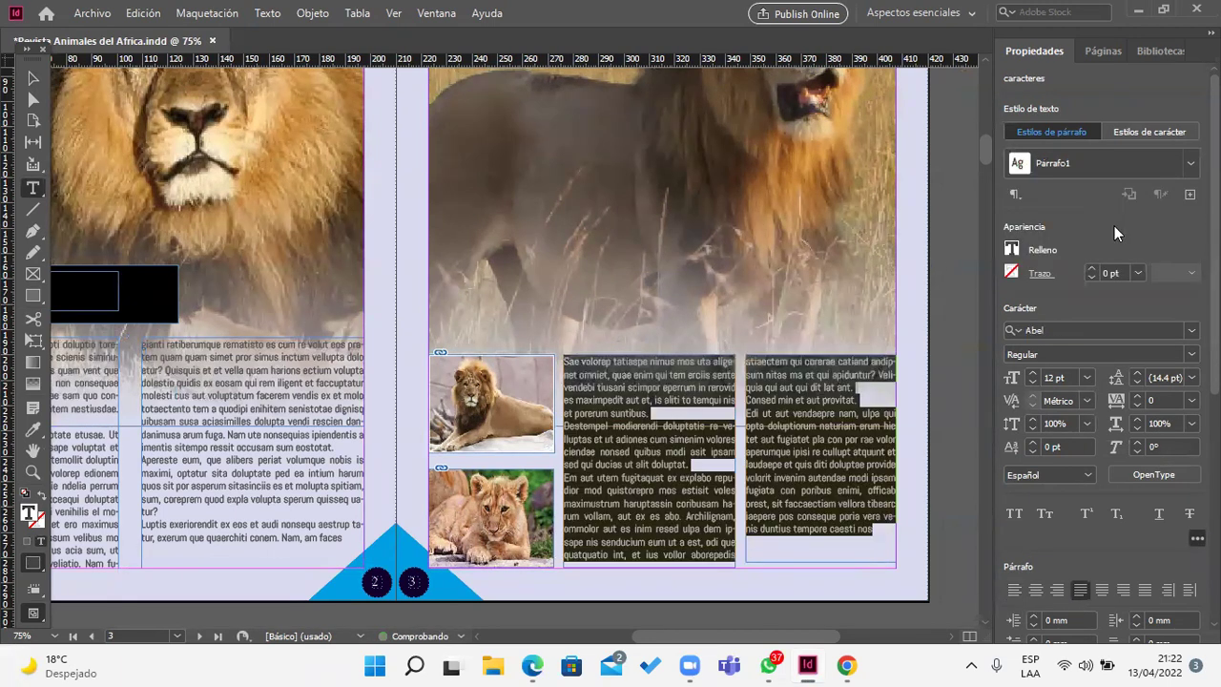
click(790, 483)
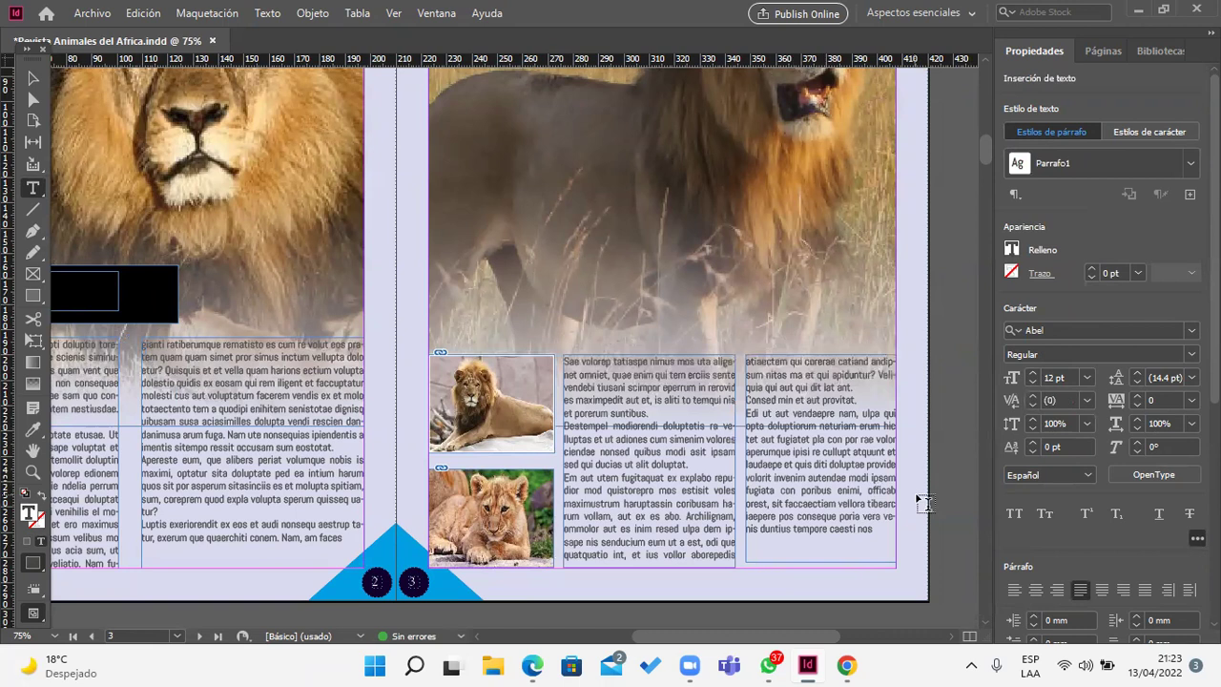
click(32, 79)
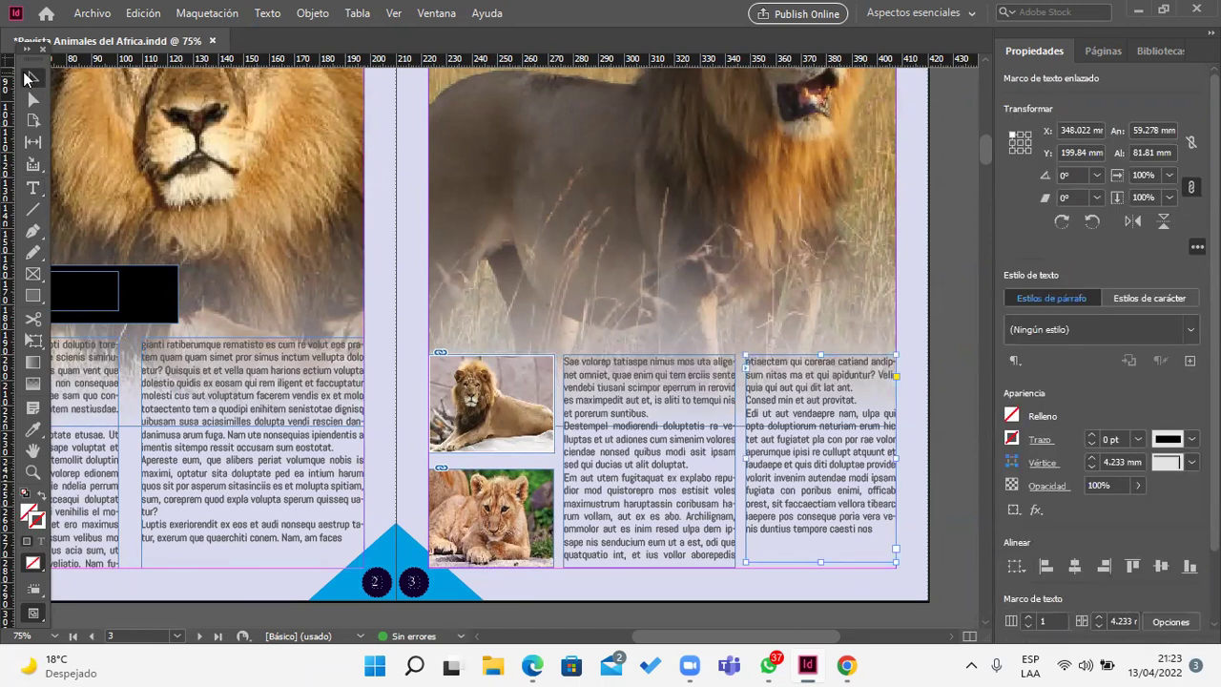
Step: Apply the object style "Imagen" to the lion cub photo on page 3 and move the object styles list off the photos
click(494, 513)
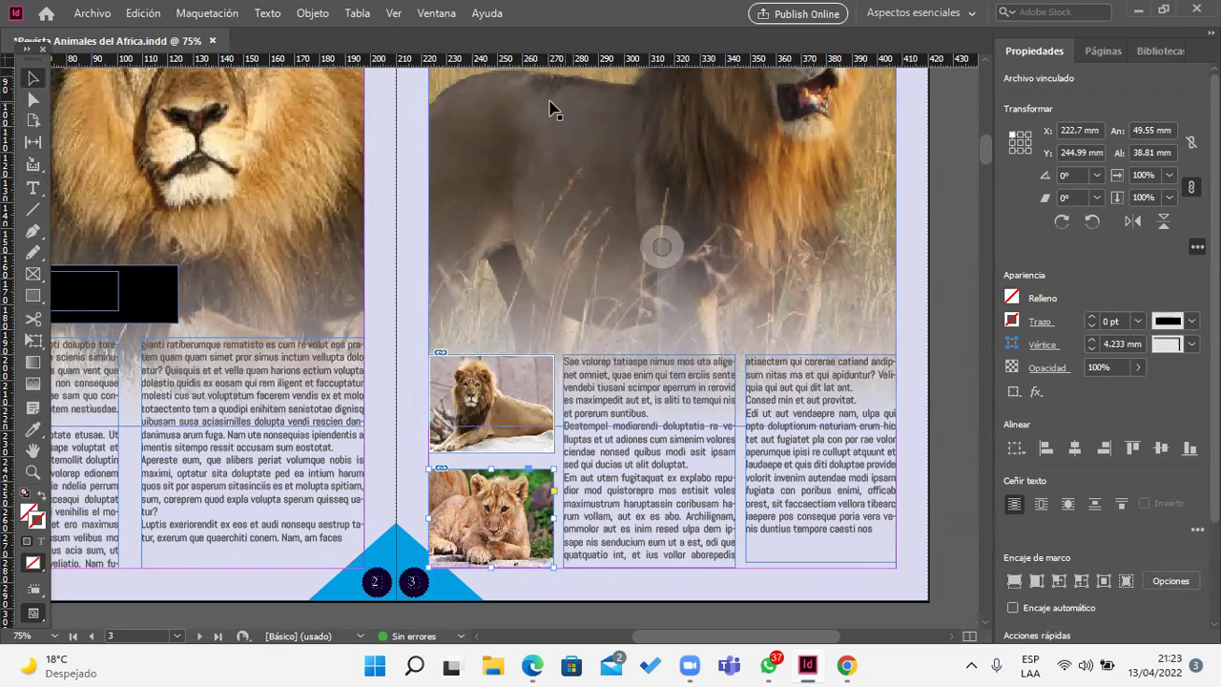
click(435, 12)
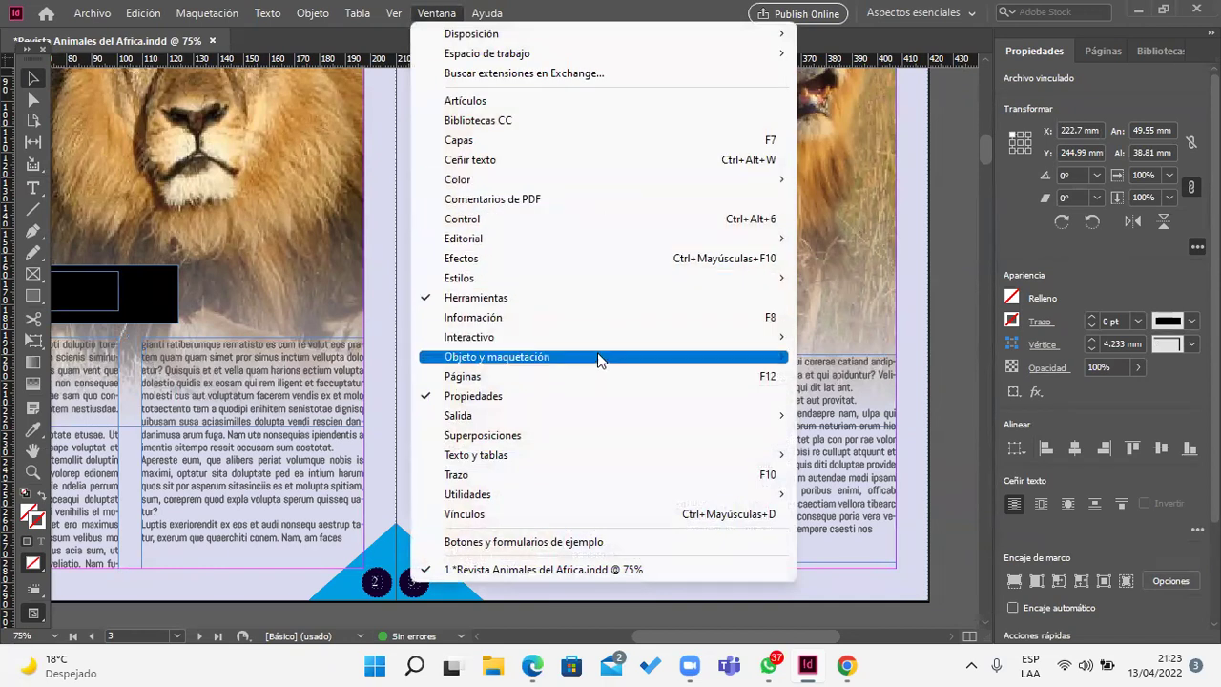
mouse_move(620, 281)
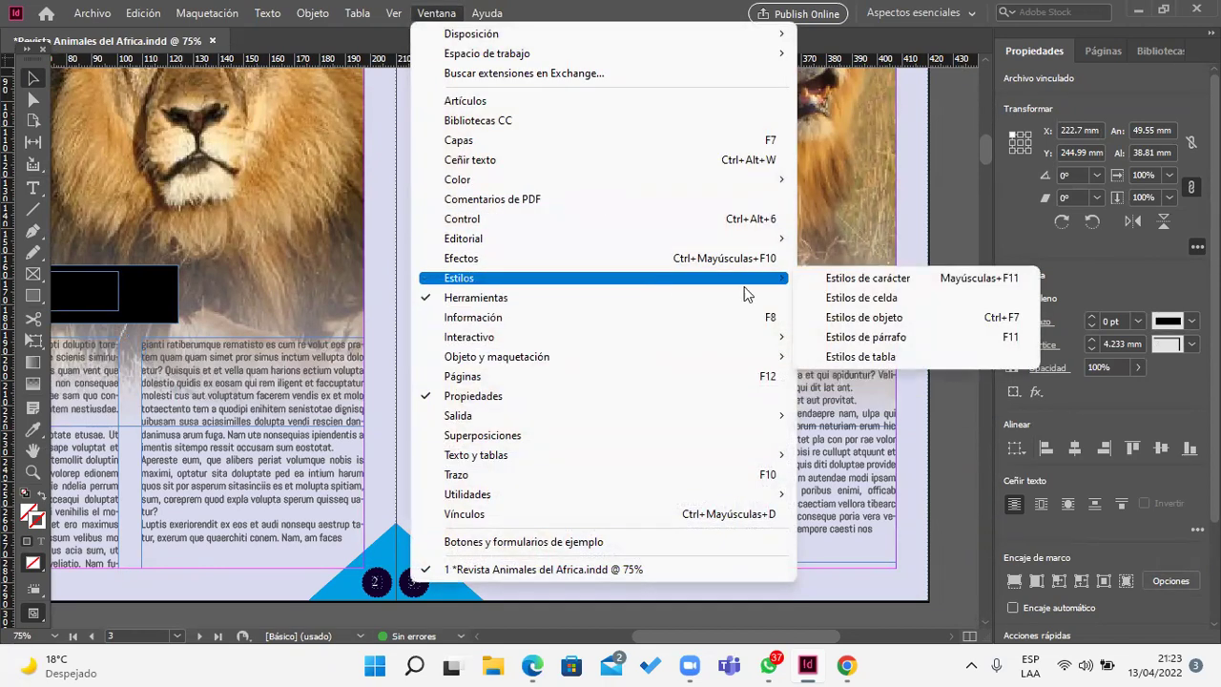
click(863, 317)
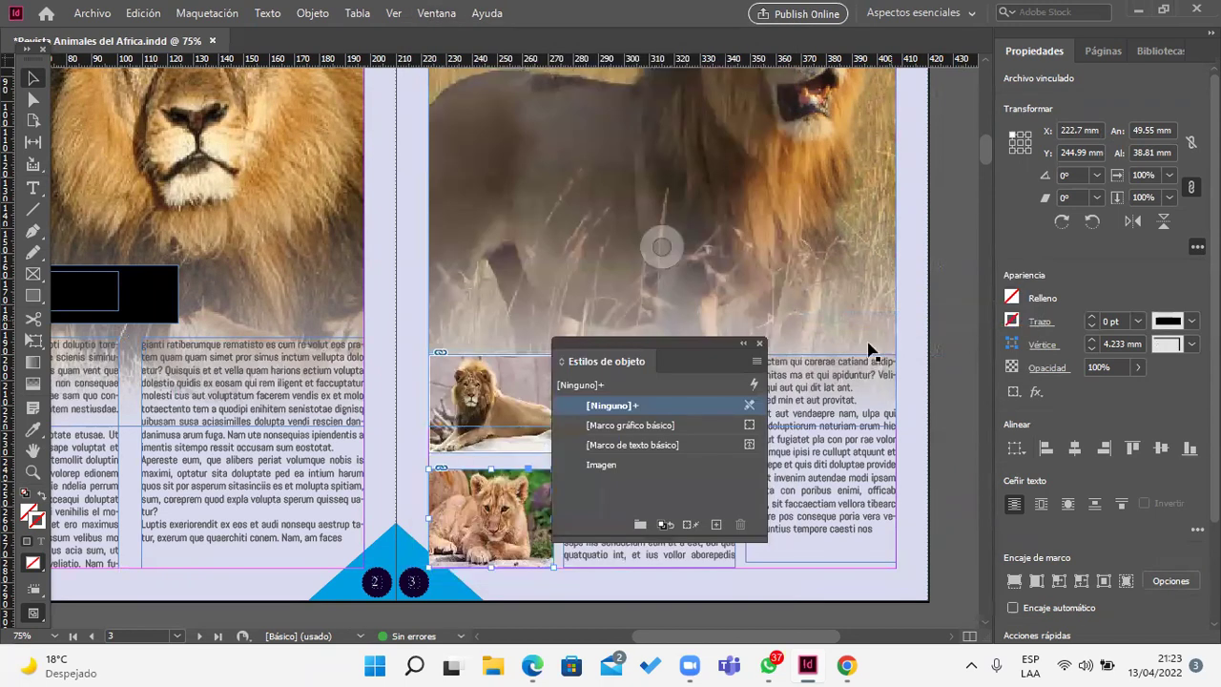
click(651, 463)
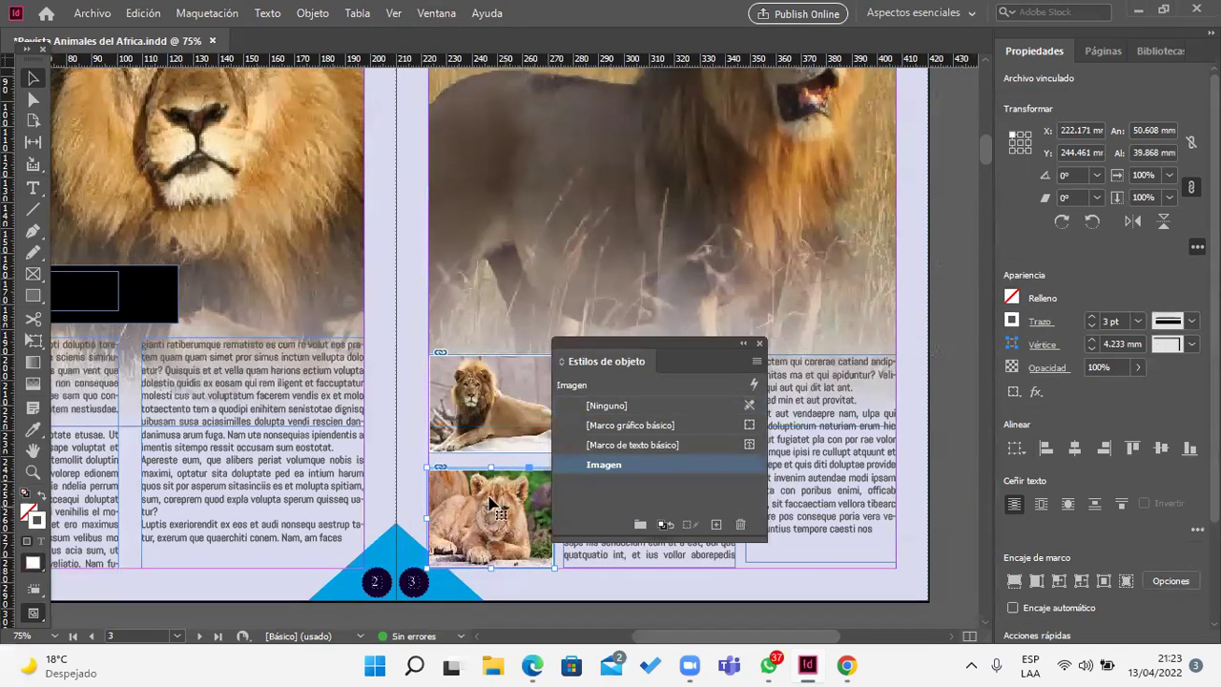
drag(733, 349, 935, 96)
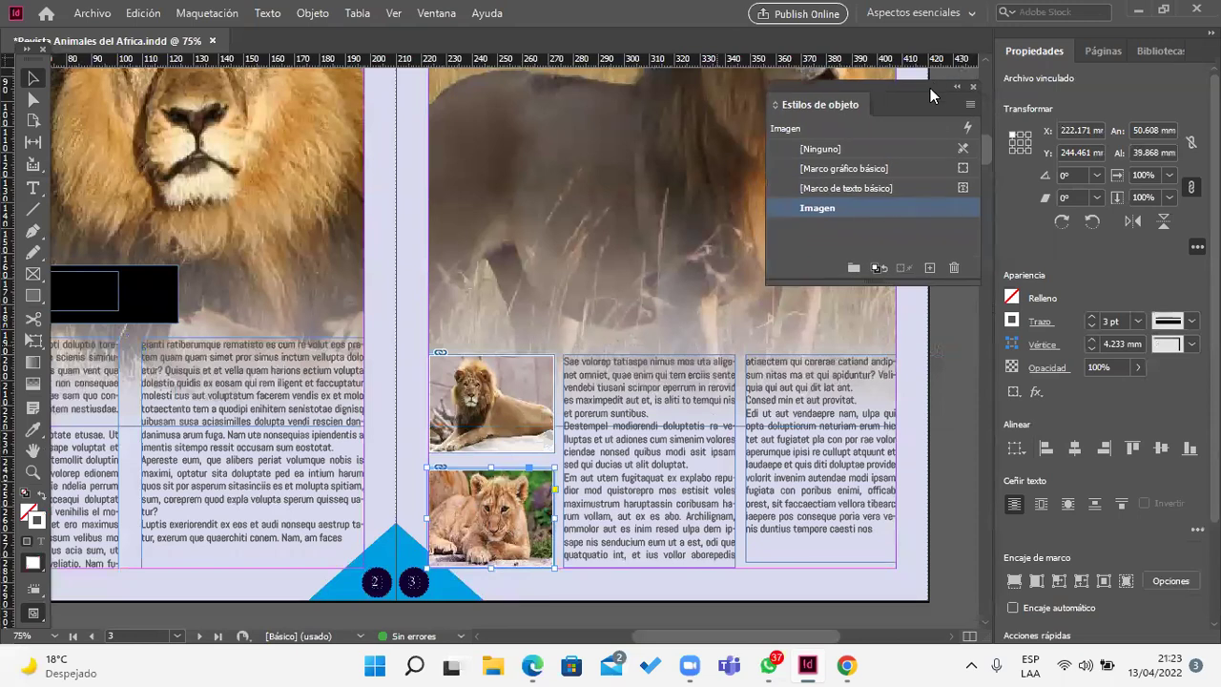
click(826, 474)
Step: Apply the character style "Titulos1" to the hippopotamus title on page 4
scroll(517, 345, down, 1)
drag(392, 276, 483, 348)
scroll(482, 388, down, 5)
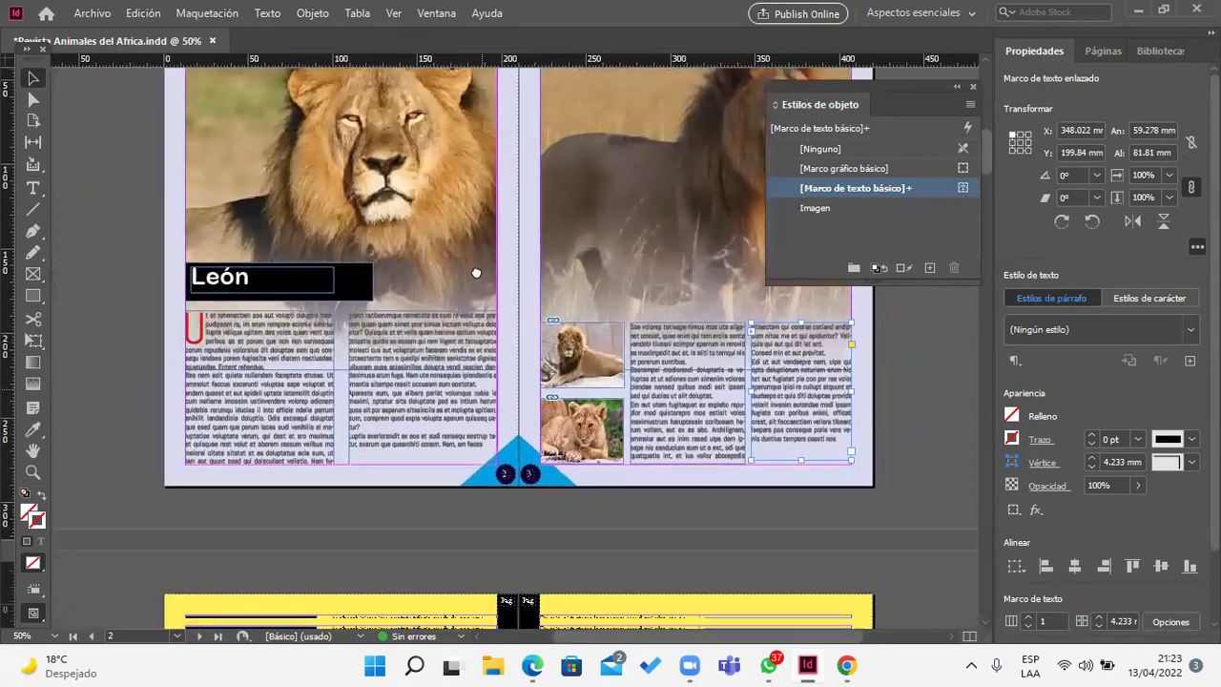
scroll(490, 281, down, 2)
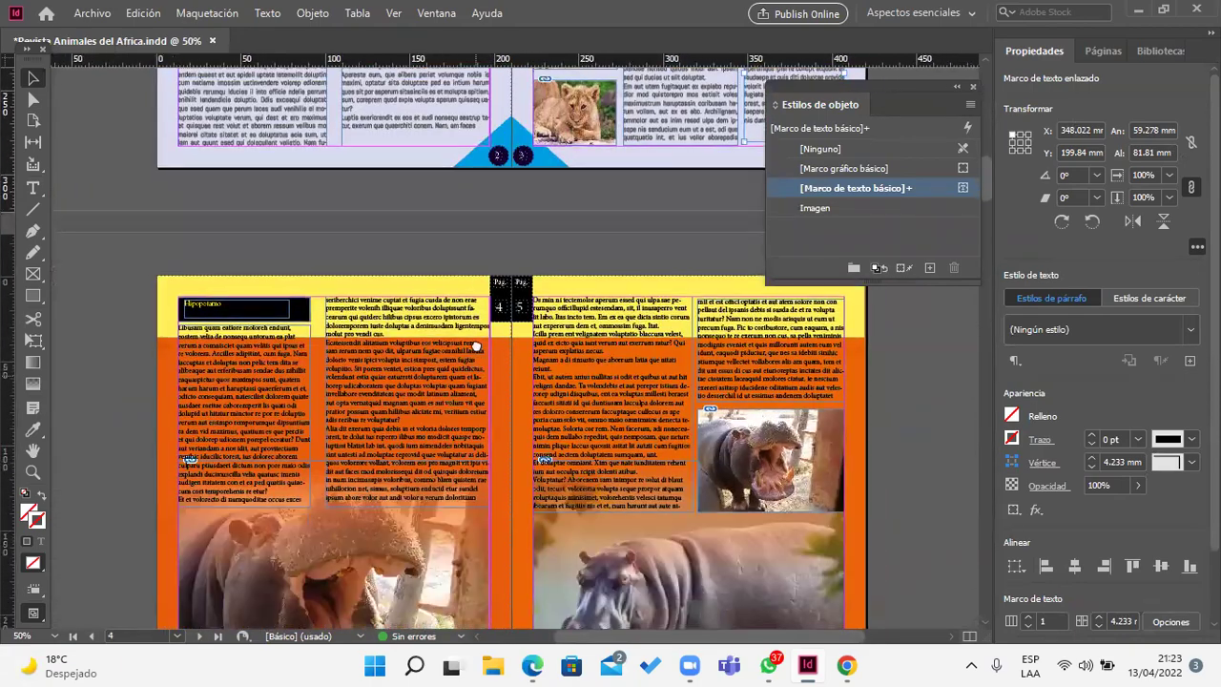
scroll(291, 408, up, 6)
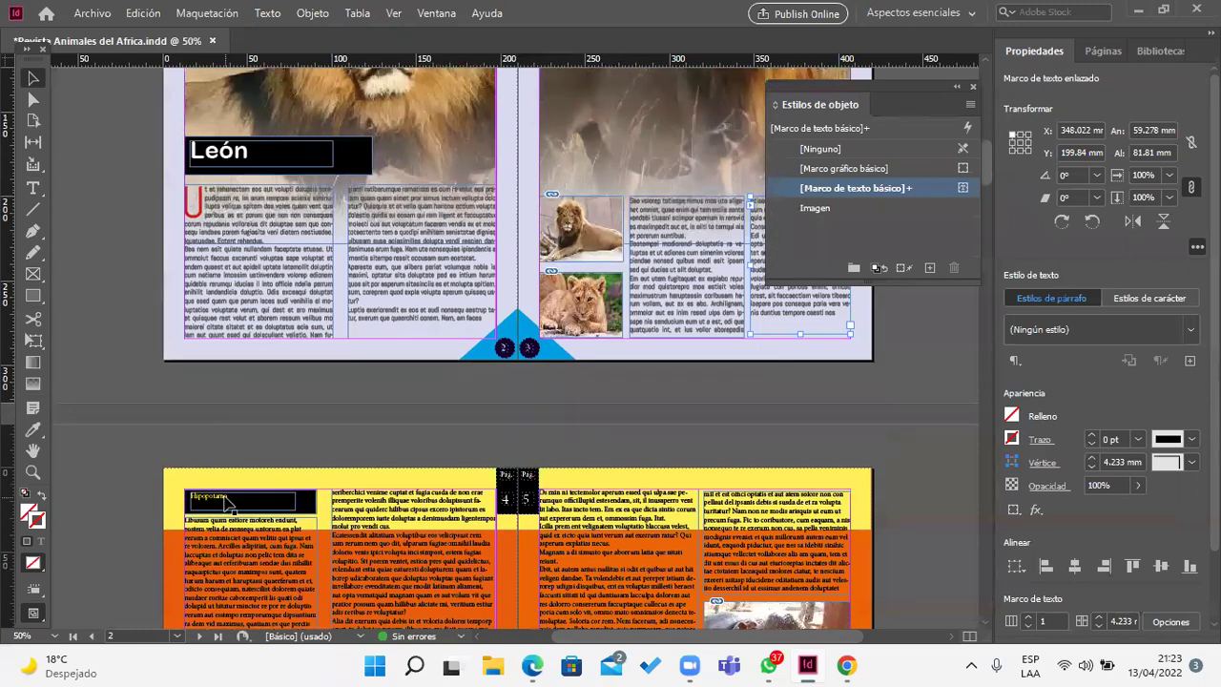
double_click(229, 500)
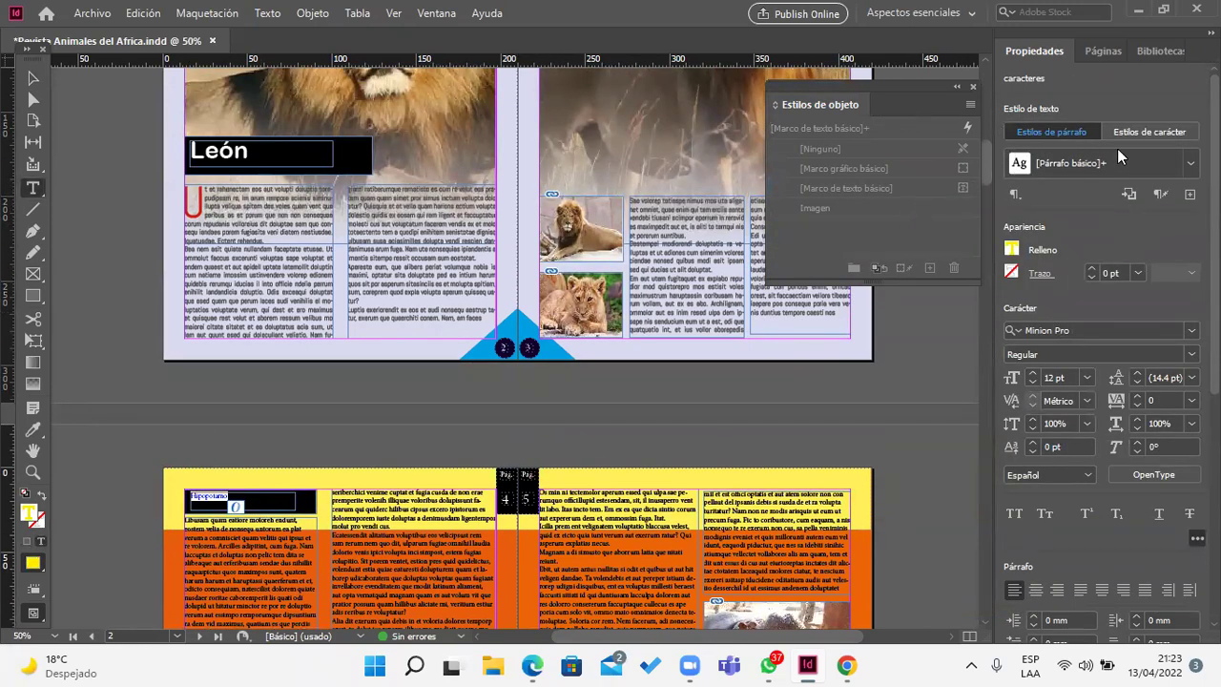
click(1140, 132)
click(1169, 163)
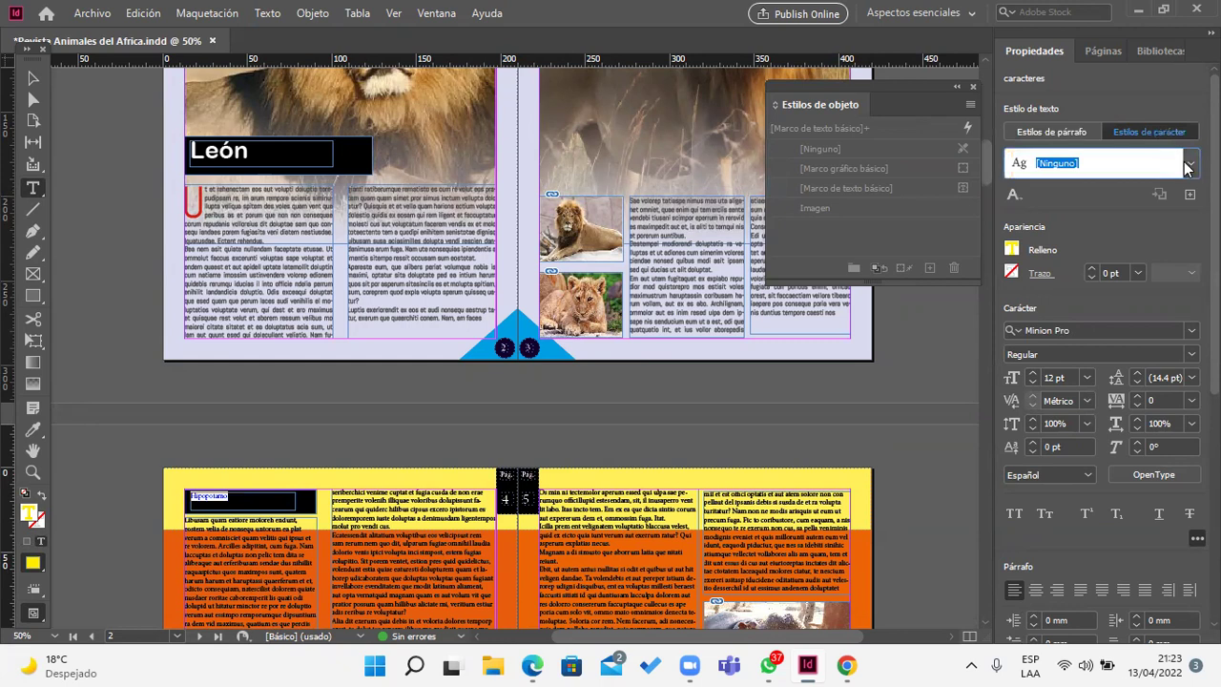
click(1189, 164)
click(1098, 235)
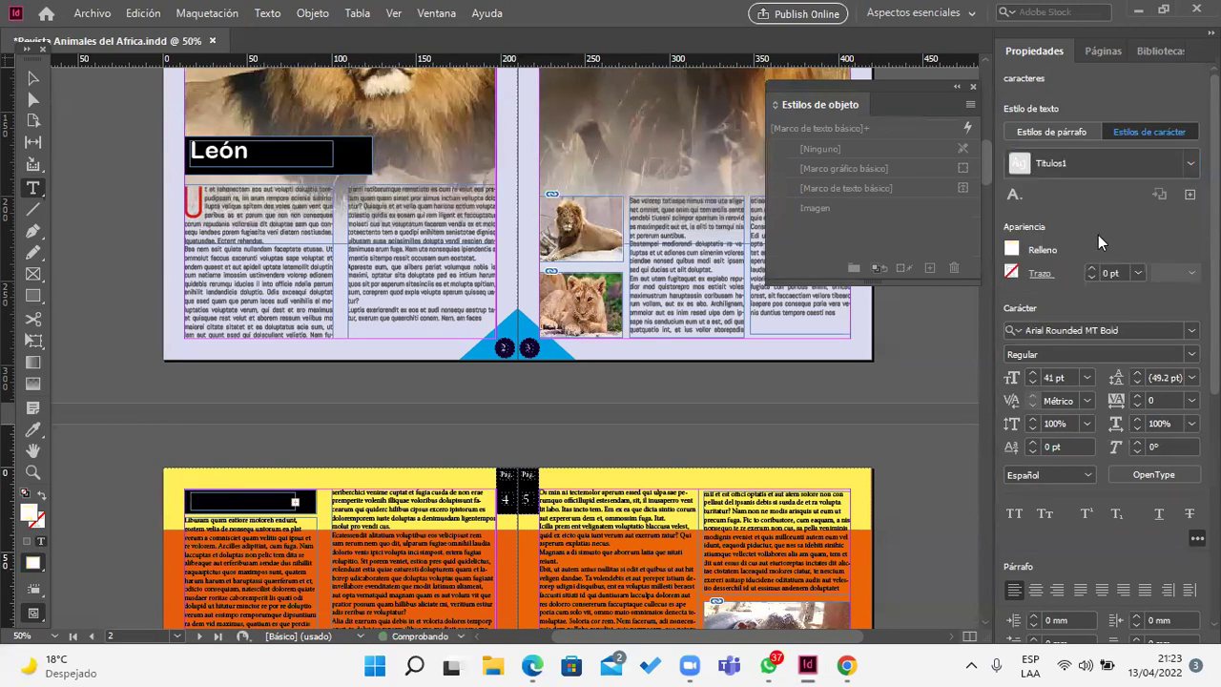
Step: Enlarge the hippopotamus title's text frame on page 4 to about 76.75 mm wide and 11.8 mm high
click(32, 78)
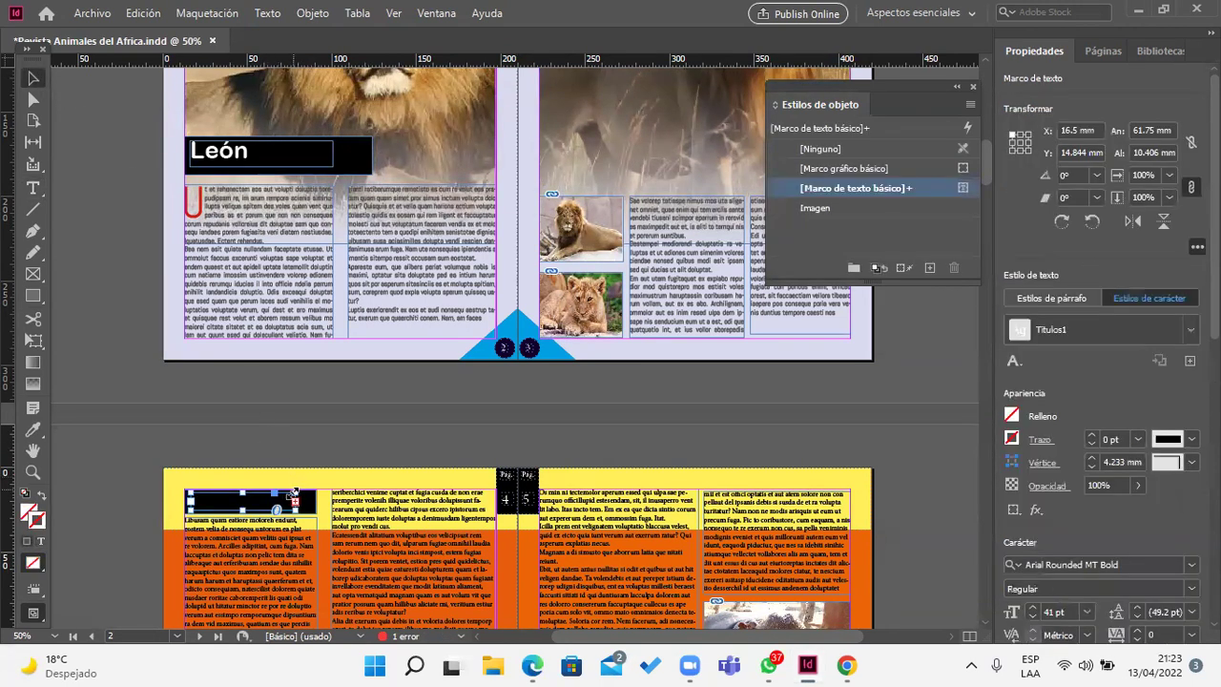
scroll(229, 549, up, 4)
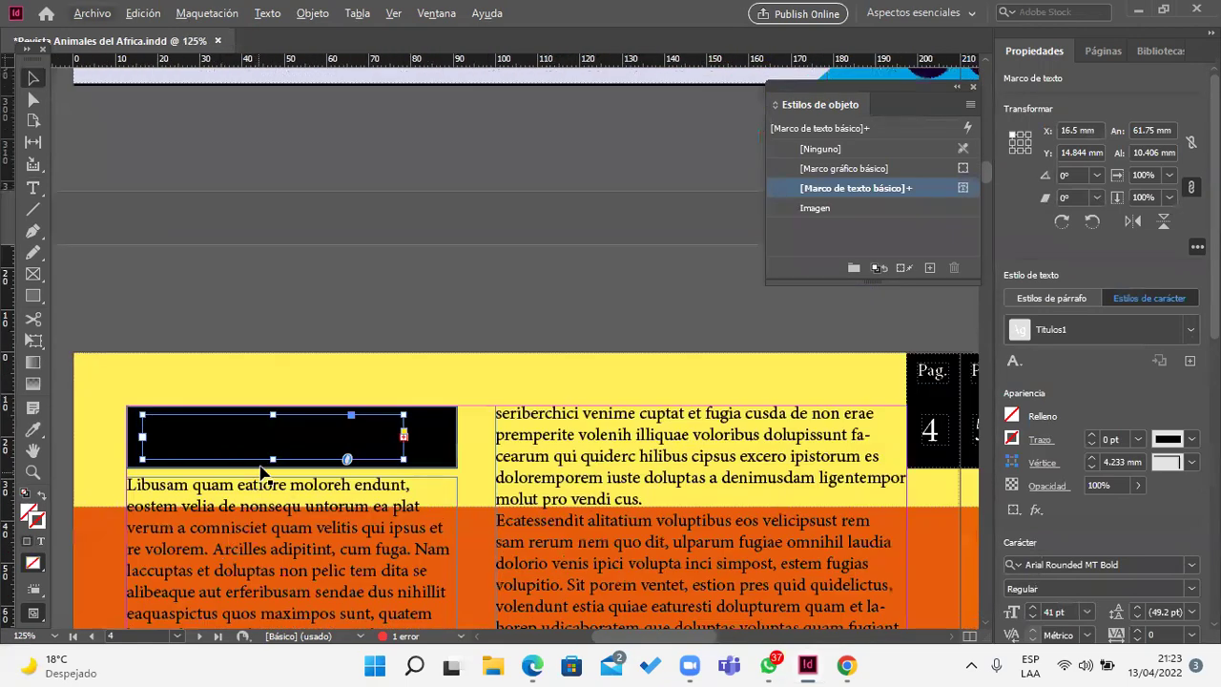
drag(273, 458, 275, 464)
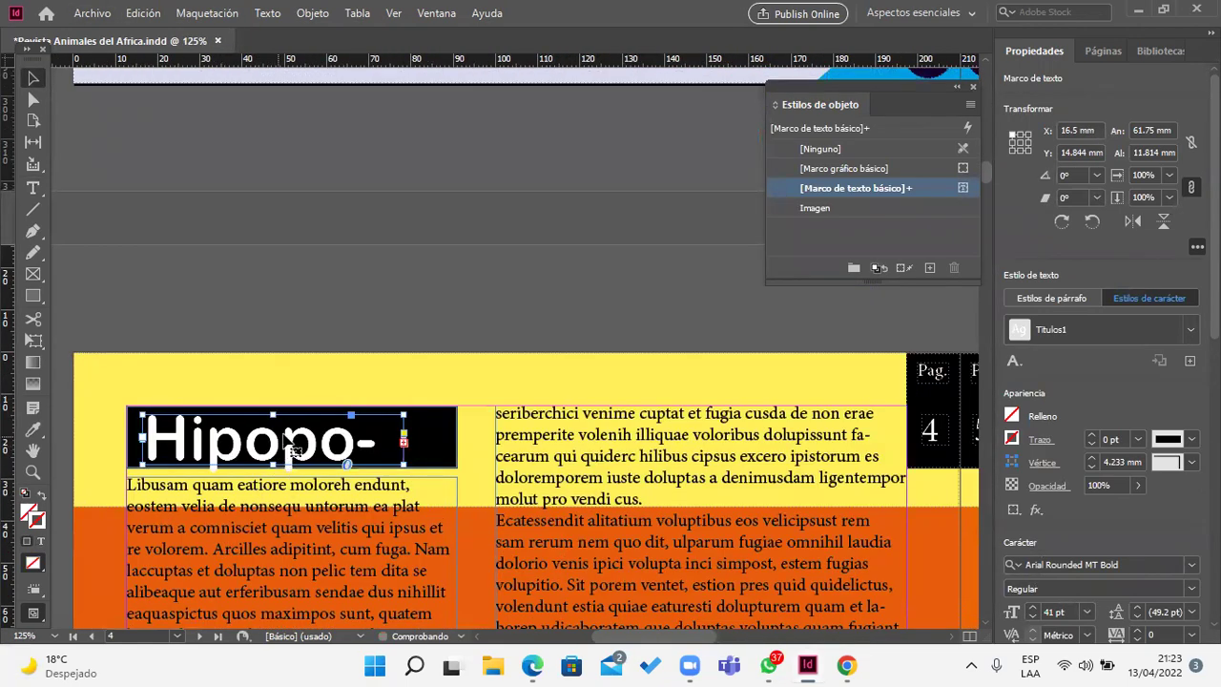
drag(404, 466, 465, 463)
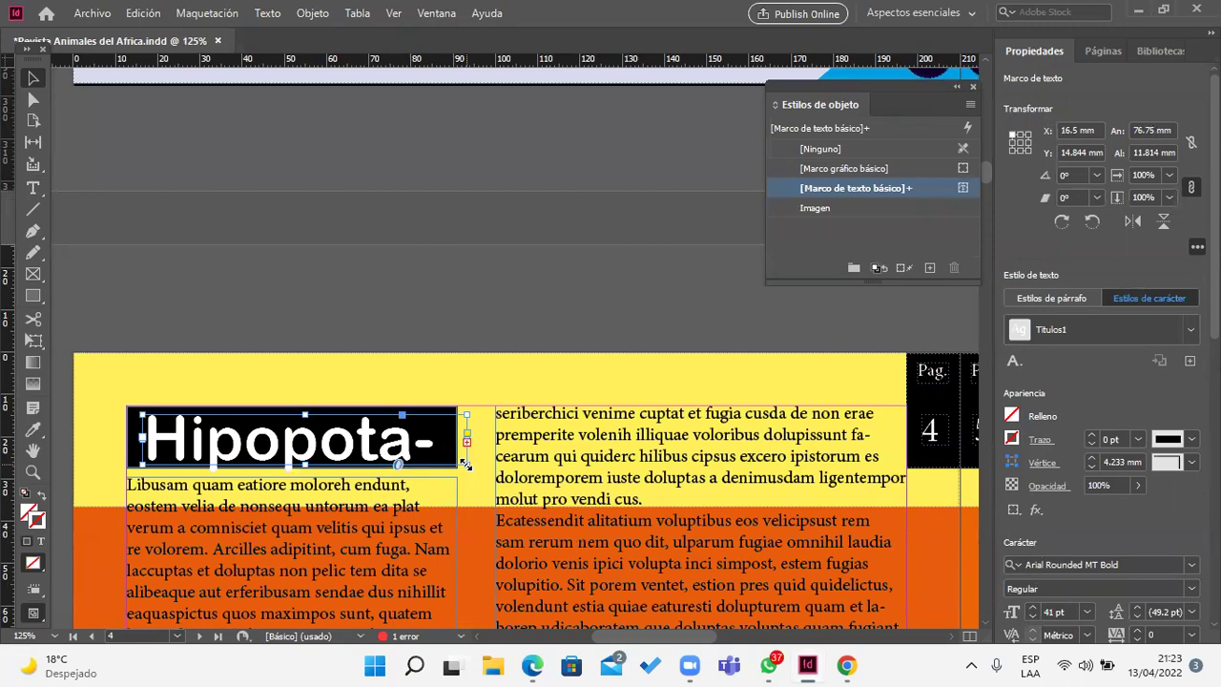
Step: Remove the character style from the hippopotamus title on page 4 and shrink its text frame to about 60.25 by 10.4 mm
scroll(465, 463, up, 10)
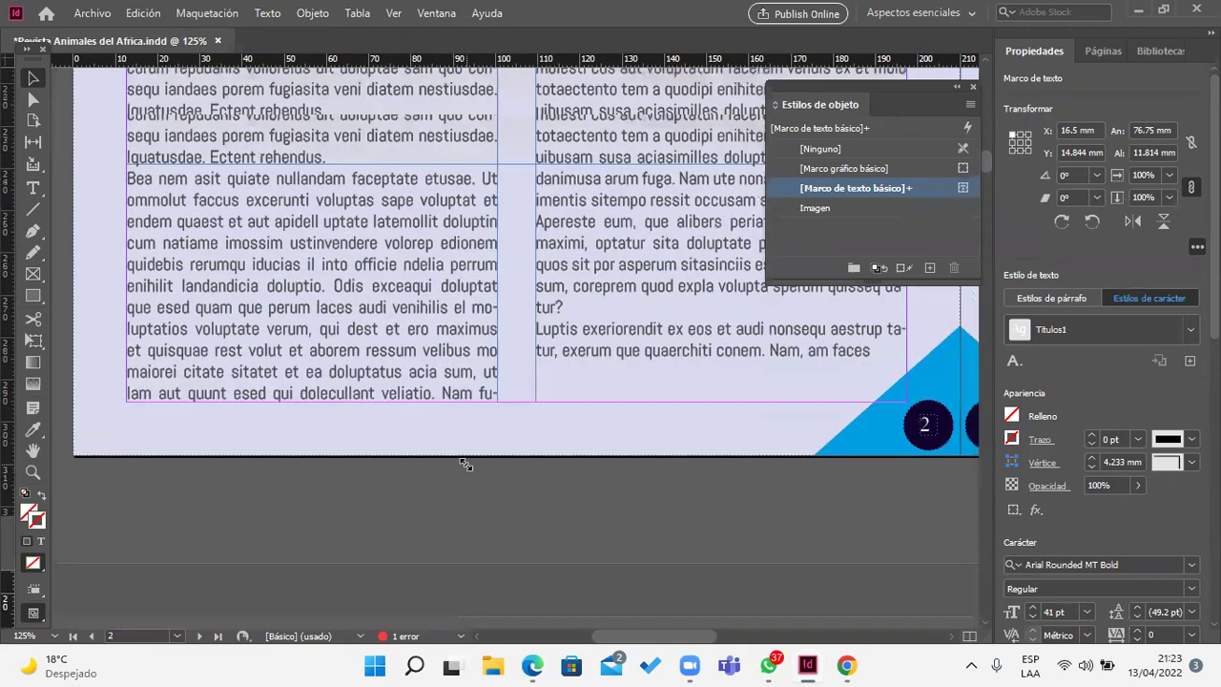
scroll(465, 463, up, 4)
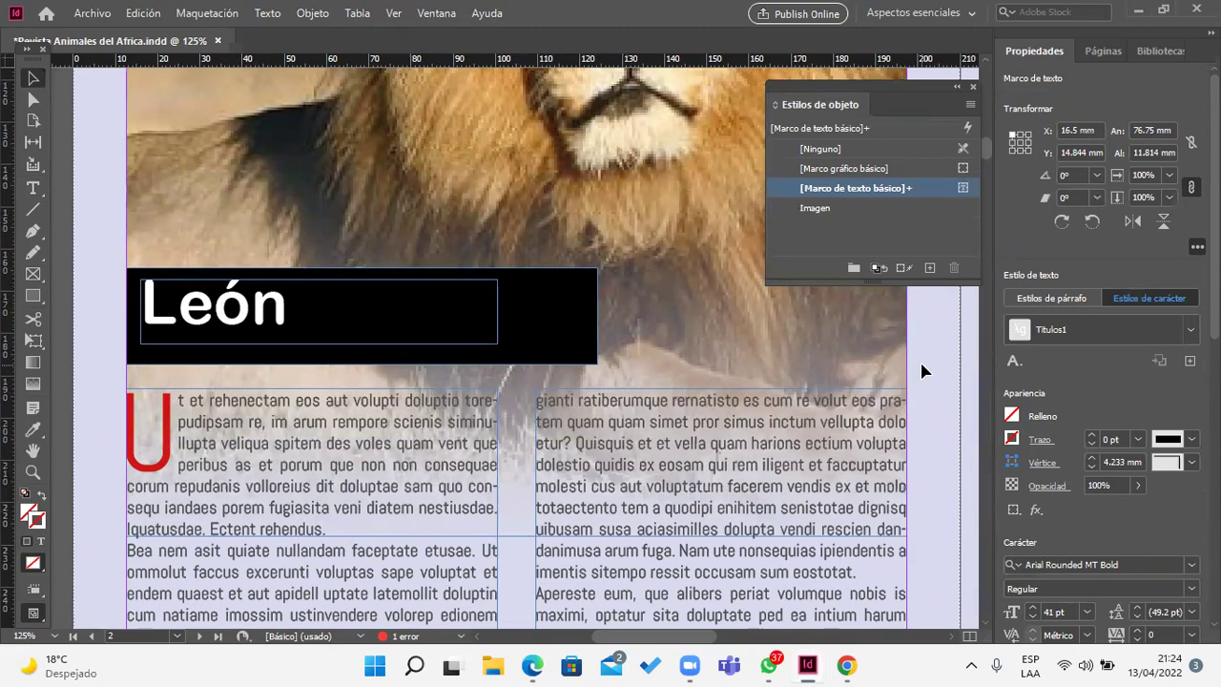
scroll(921, 370, down, 15)
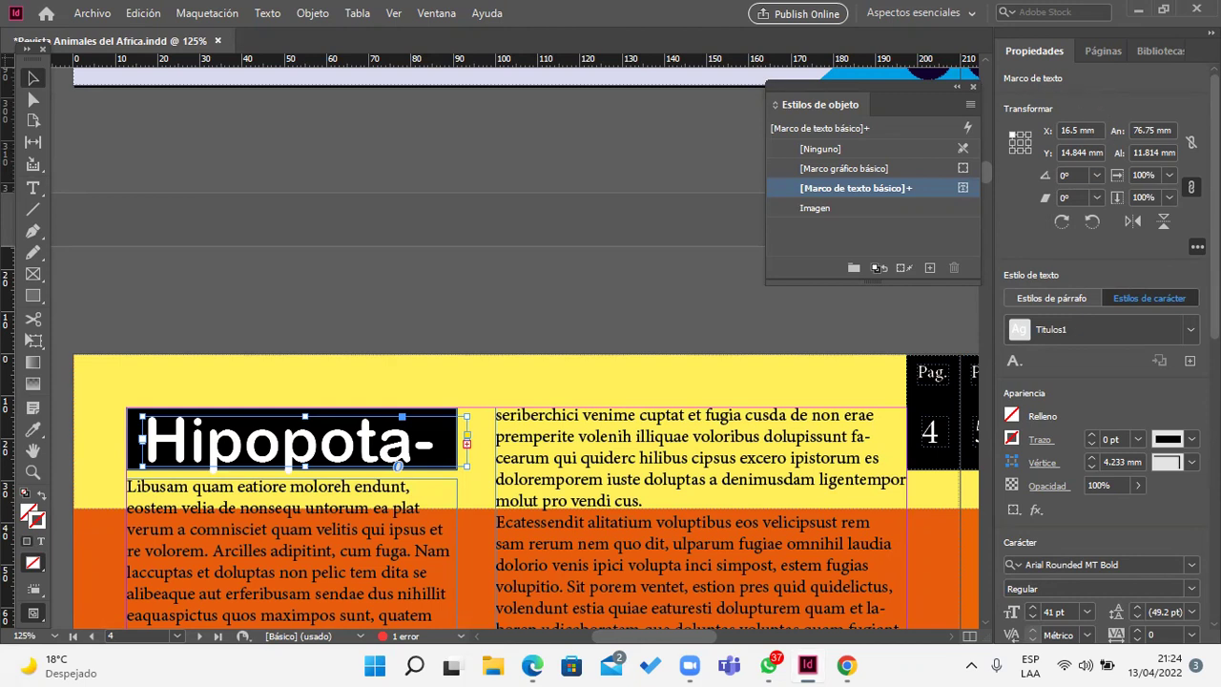
scroll(1149, 145, down, 4)
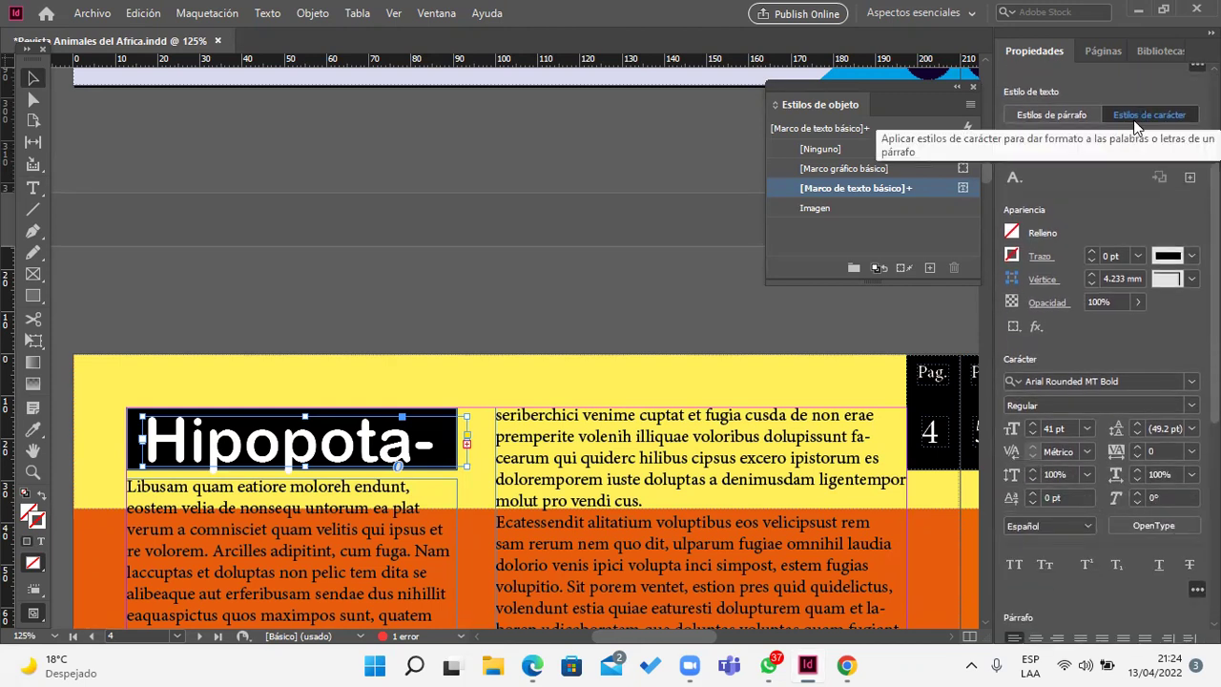
click(1189, 146)
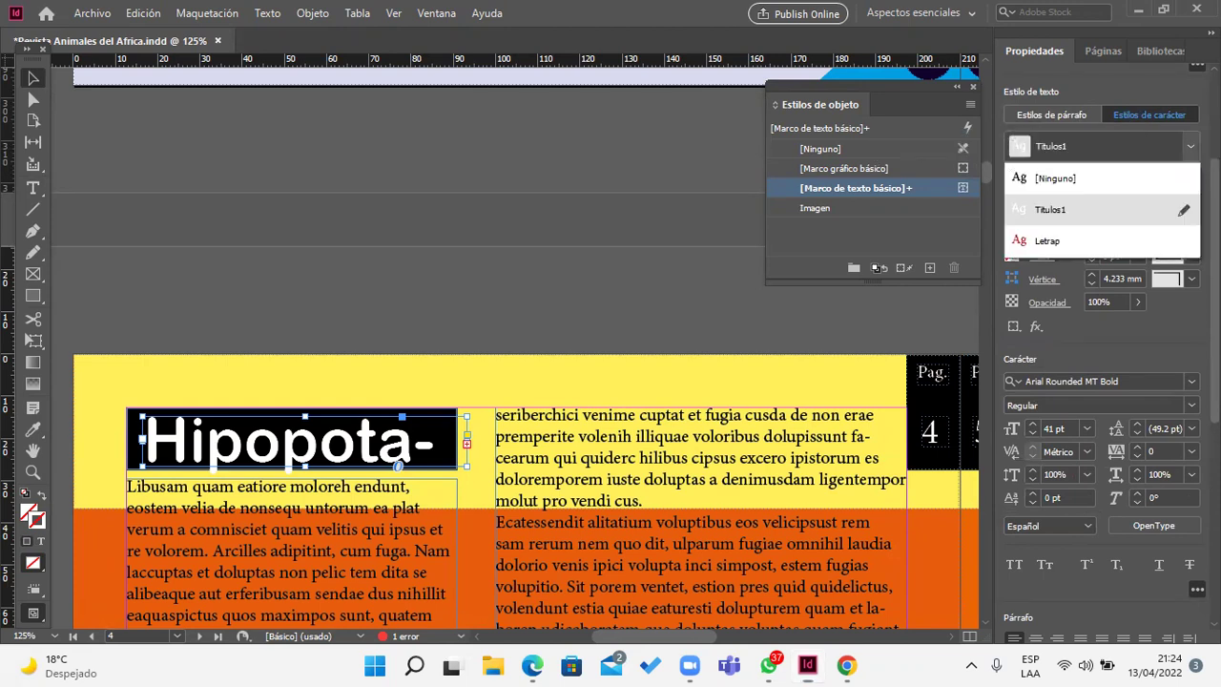
click(1122, 179)
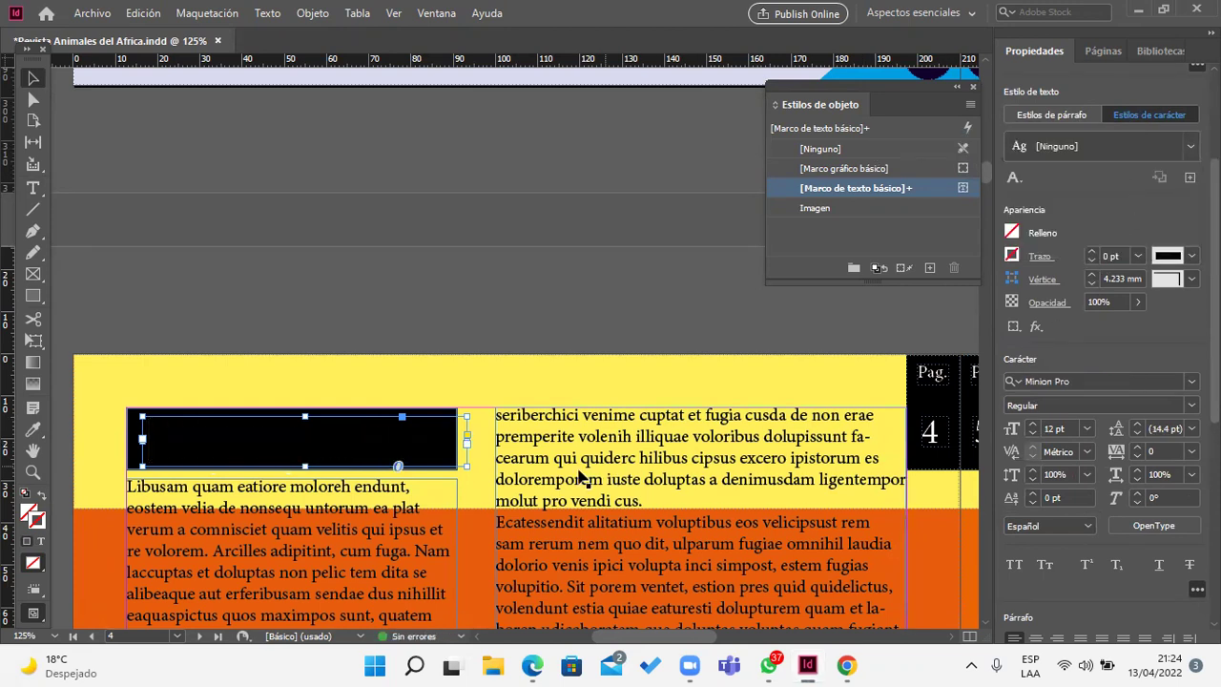
drag(464, 464, 397, 461)
Step: Set the hippopotamus title text on page 4 to the Abel font at 18 pt
triple_click(270, 443)
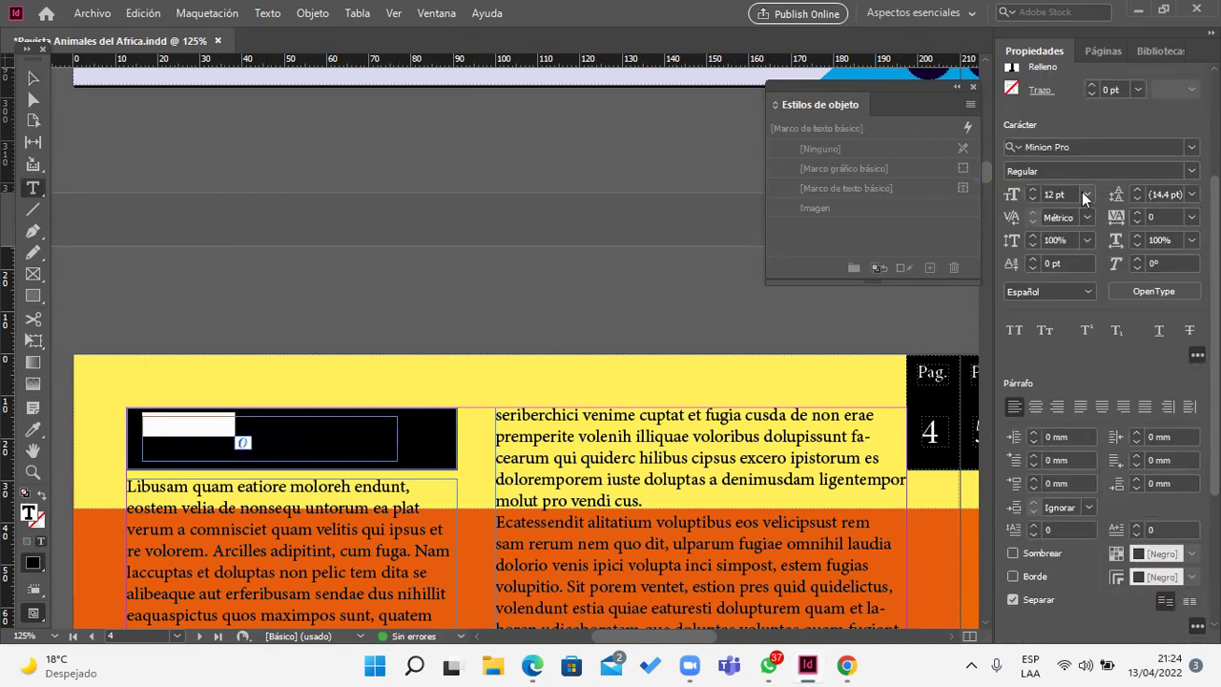
click(1192, 147)
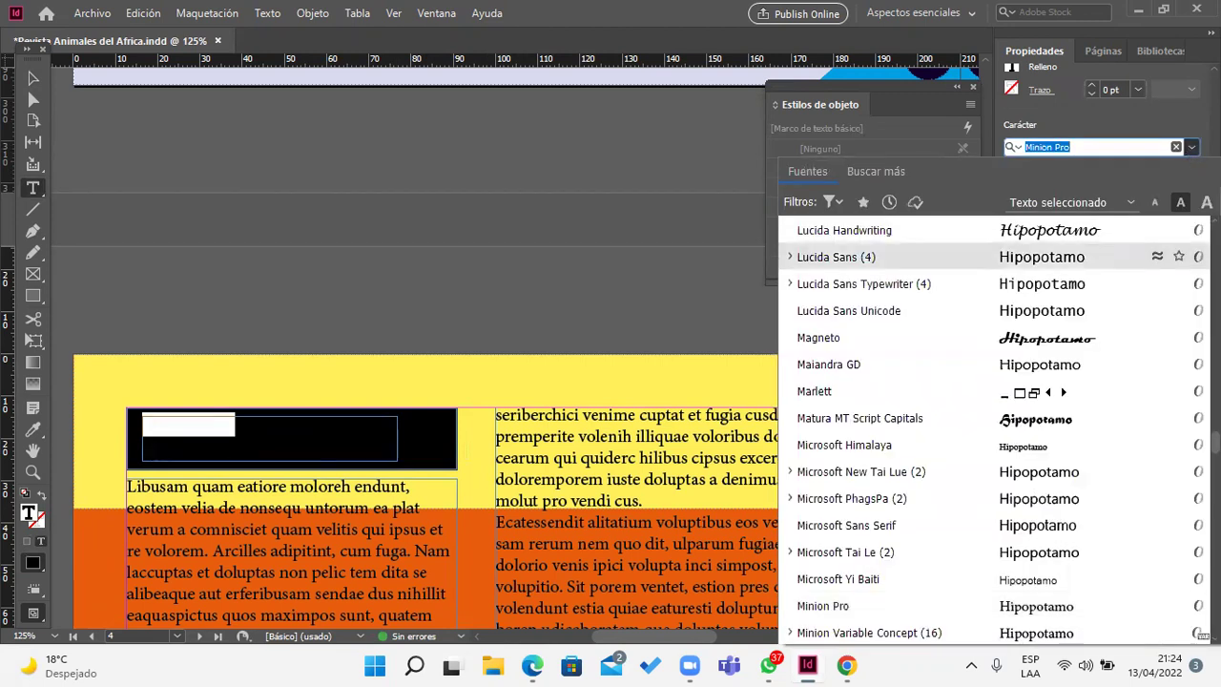
scroll(933, 286, up, 20)
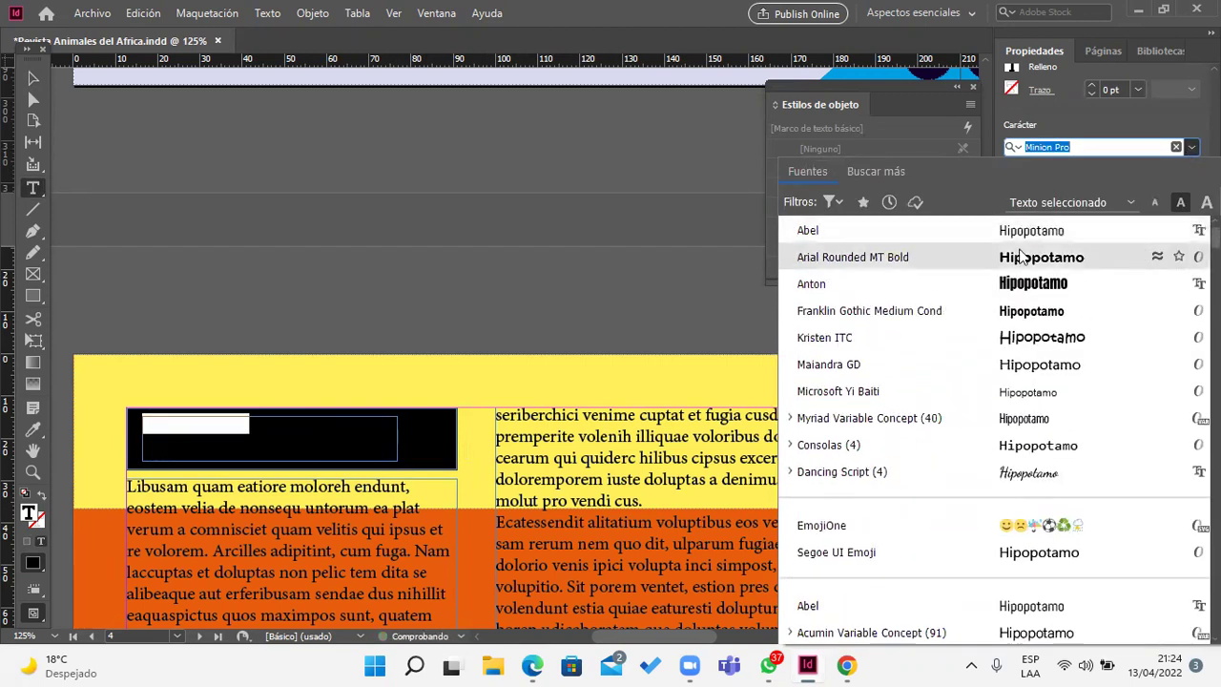
click(925, 243)
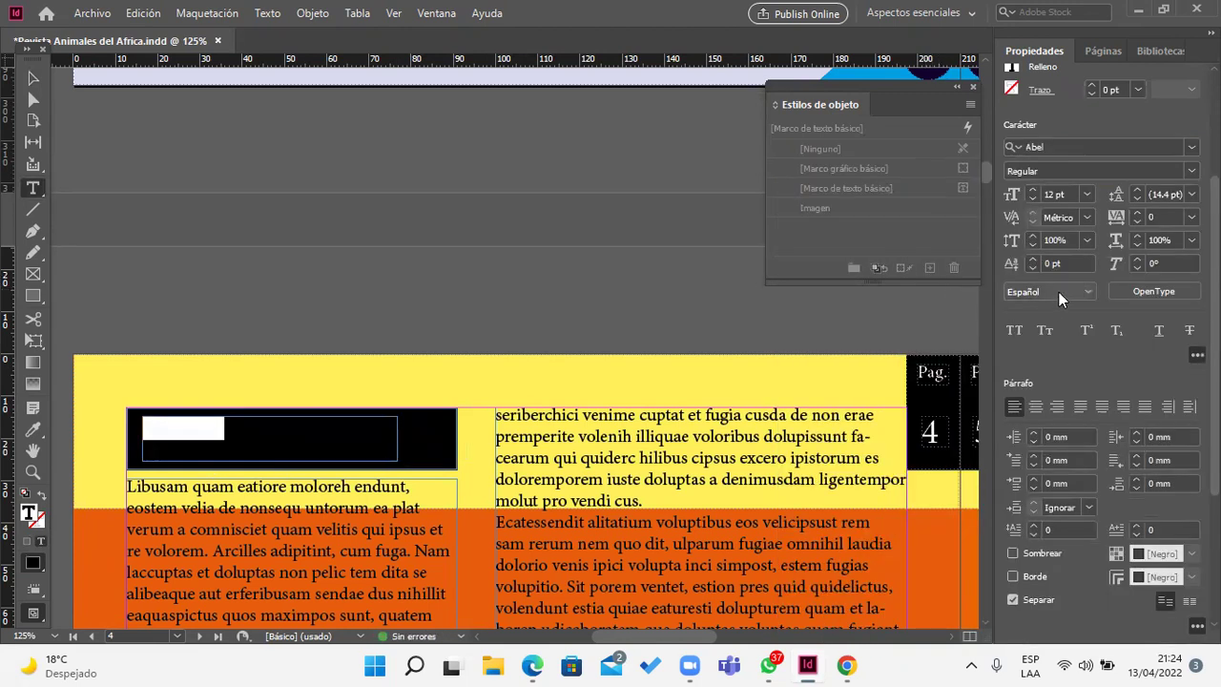
click(1033, 190)
click(1033, 190)
click(1033, 191)
click(1033, 191)
click(1033, 191)
click(1033, 191)
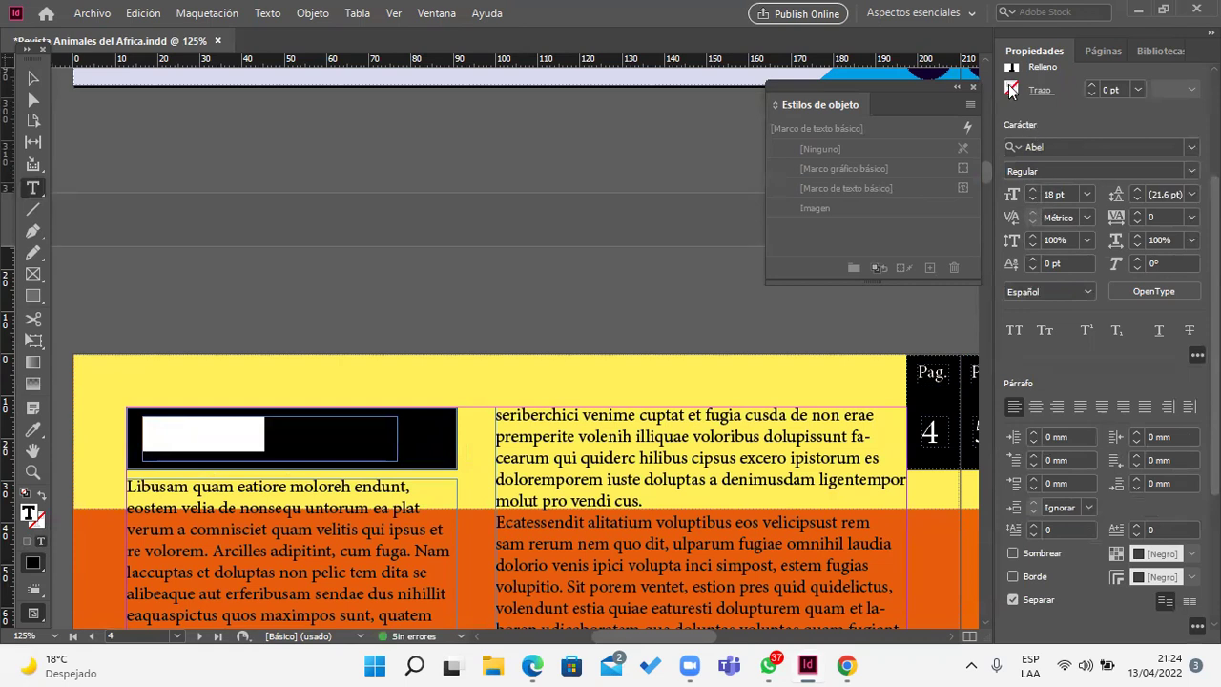
Step: Fill the hippopotamus title text with the [Papel] swatch
scroll(1060, 102, up, 4)
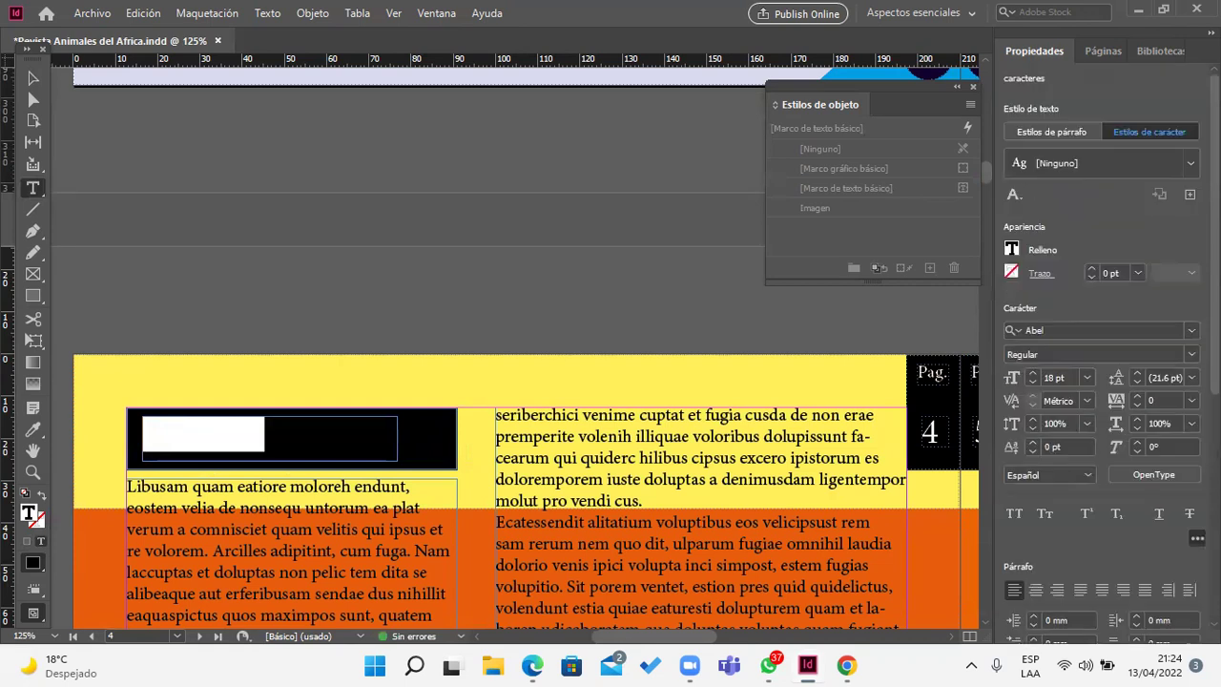
click(1012, 250)
click(850, 404)
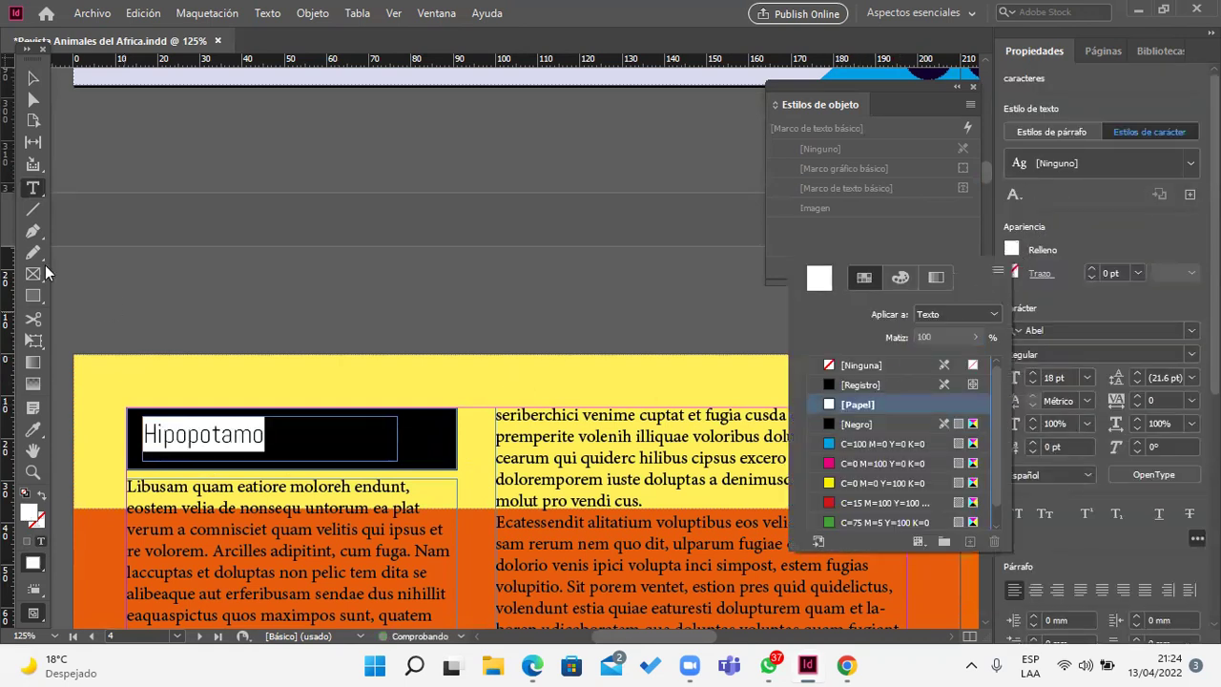
click(30, 80)
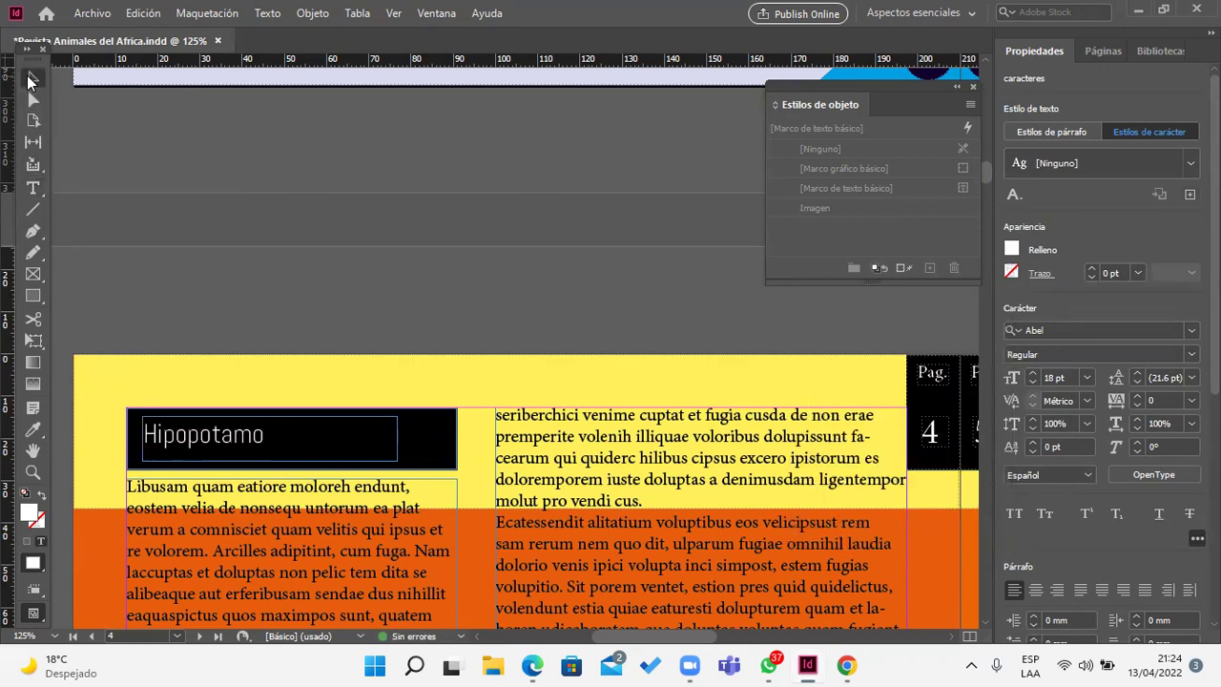
click(278, 158)
key(t)
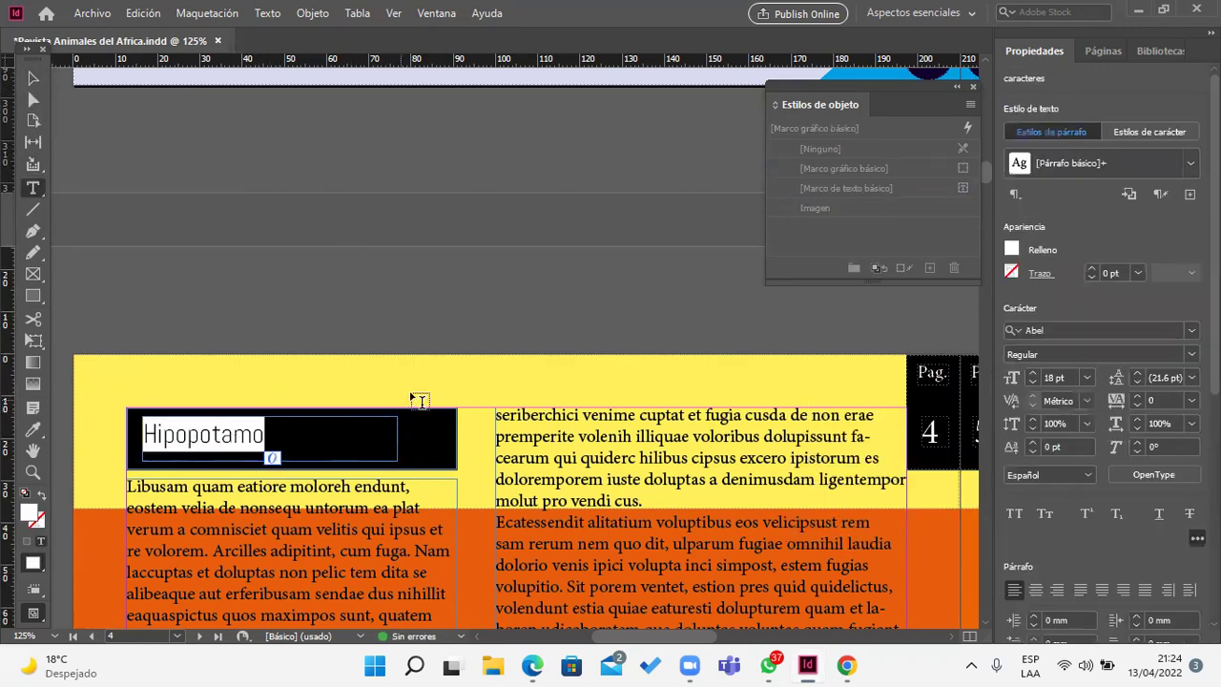
Step: Examine the character formatting of the León title on page 2 against the hippopotamus title on page 4
scroll(419, 401, up, 10)
double_click(226, 219)
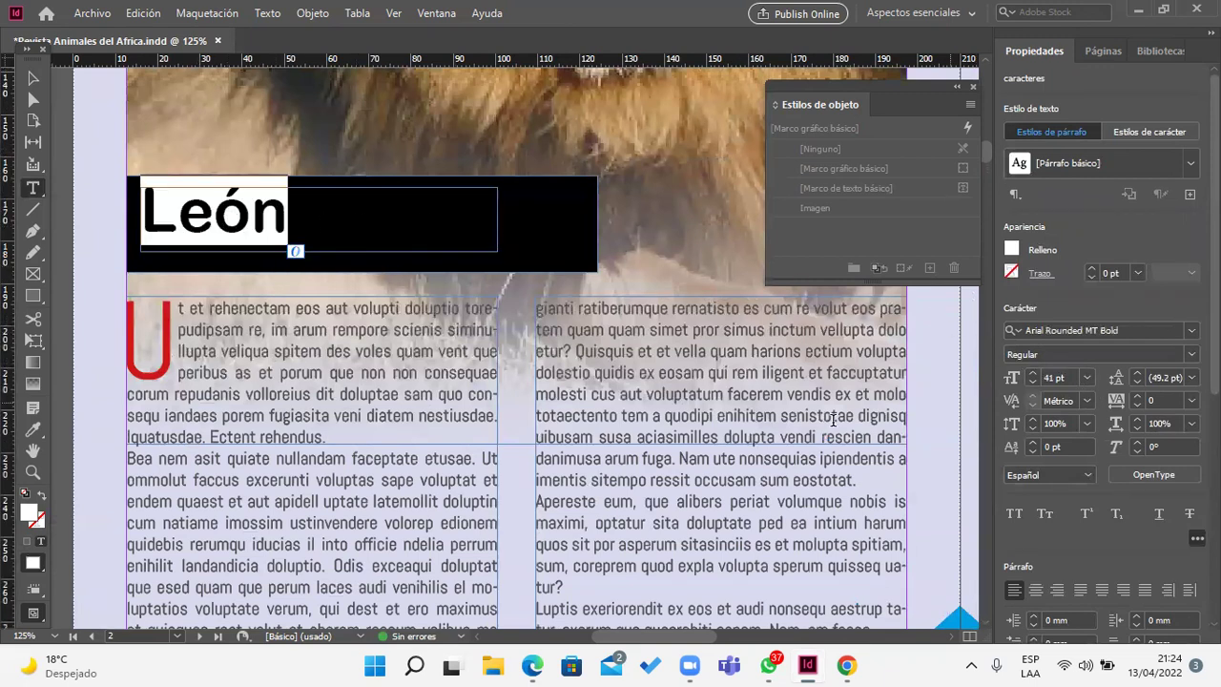
scroll(832, 420, down, 10)
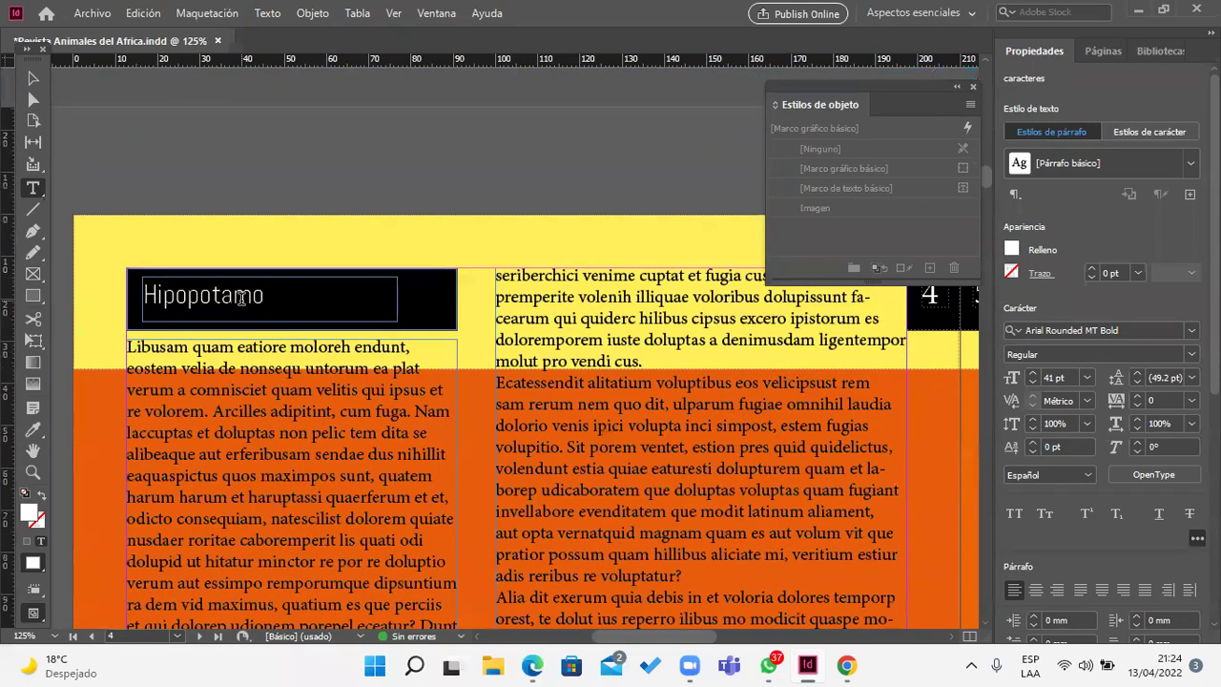
scroll(290, 300, up, 2)
scroll(377, 406, up, 1)
scroll(391, 414, down, 1)
scroll(339, 434, down, 3)
Step: Increase the hippopotamus title's font size to 20 pt
double_click(247, 256)
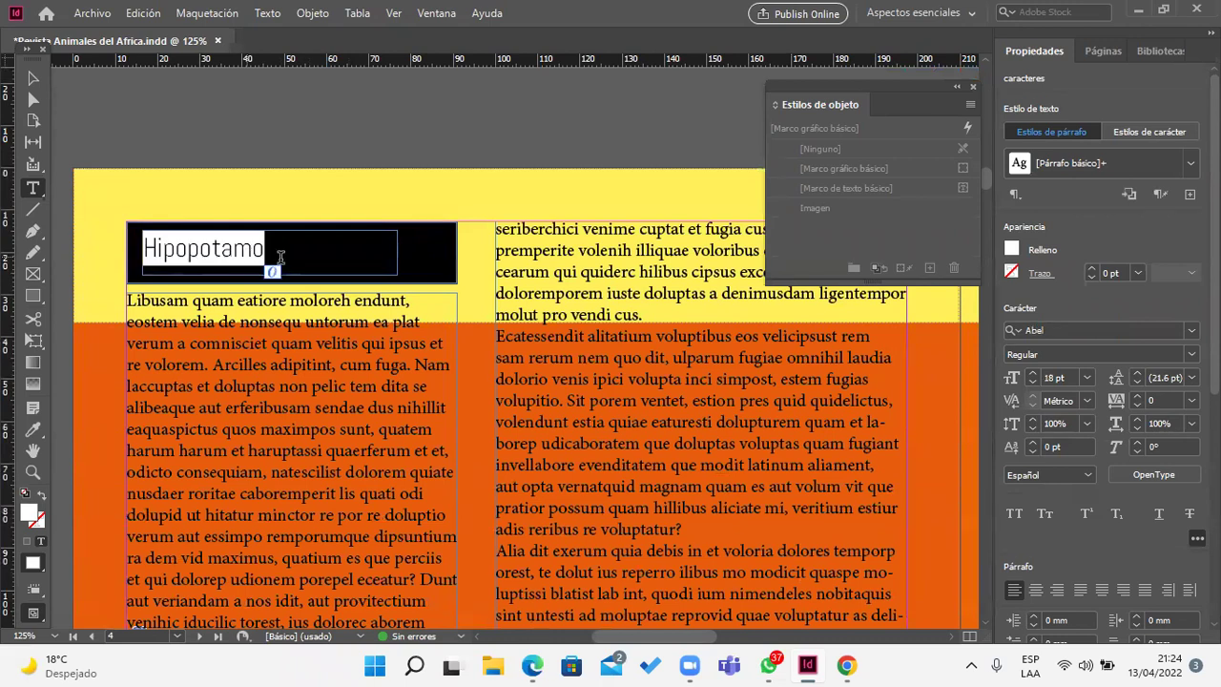
click(1182, 355)
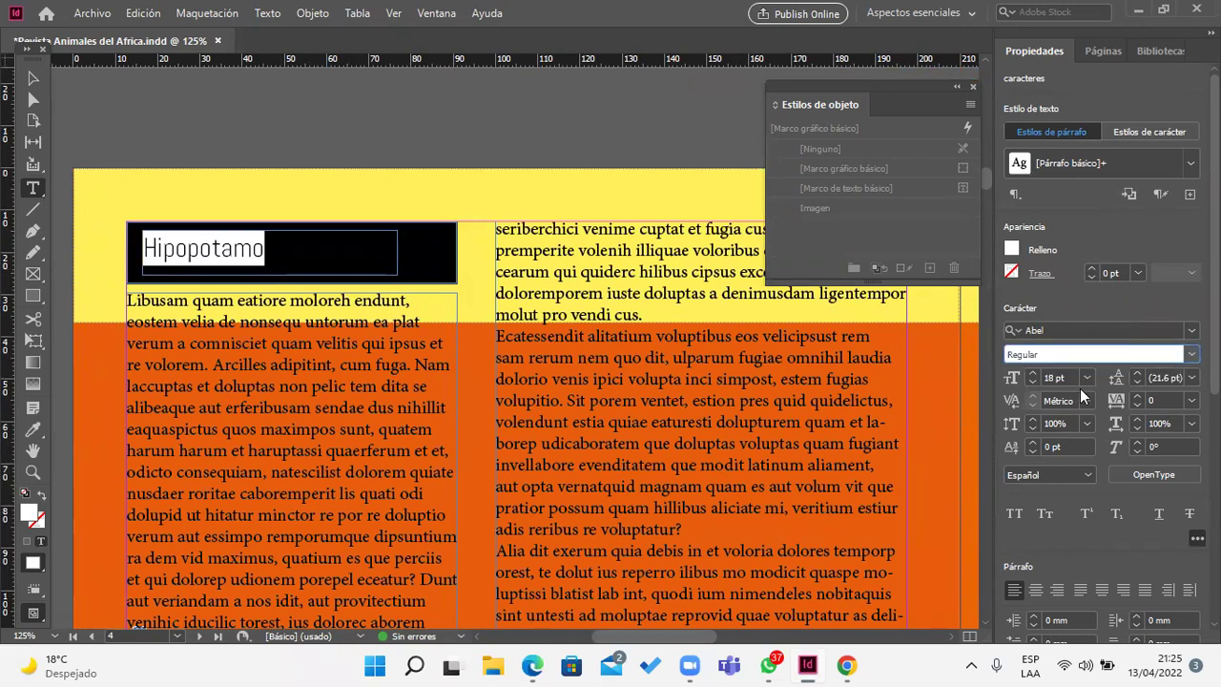
click(1032, 373)
click(1032, 373)
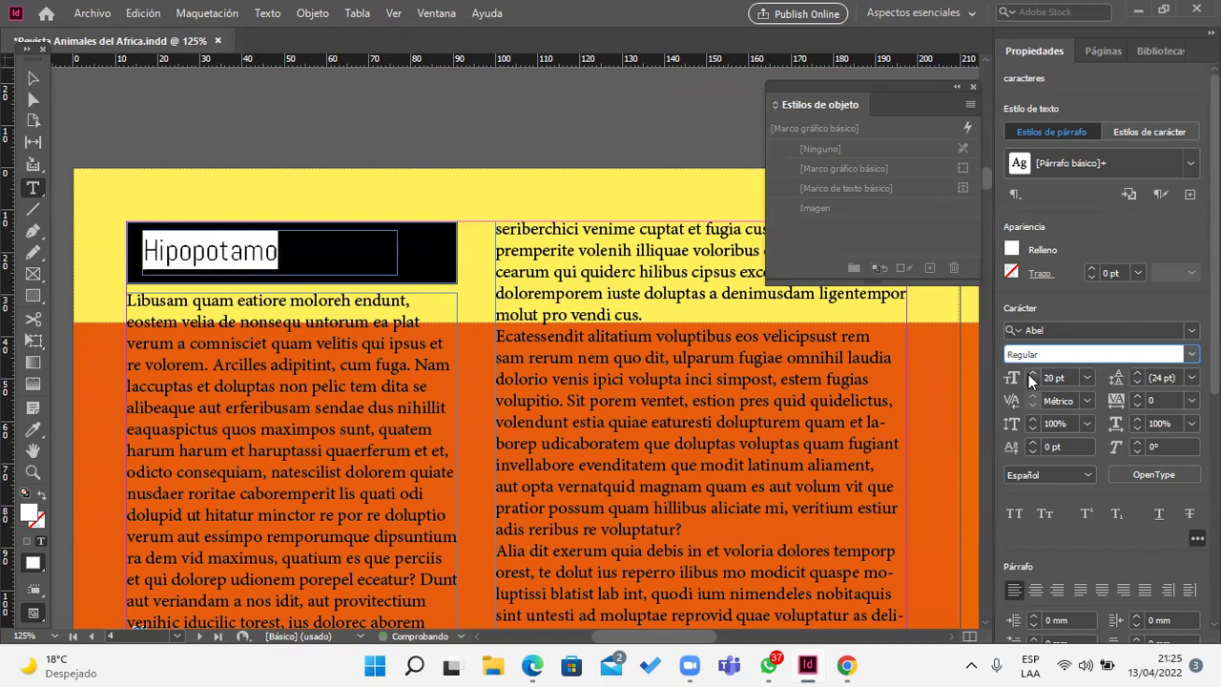
click(498, 365)
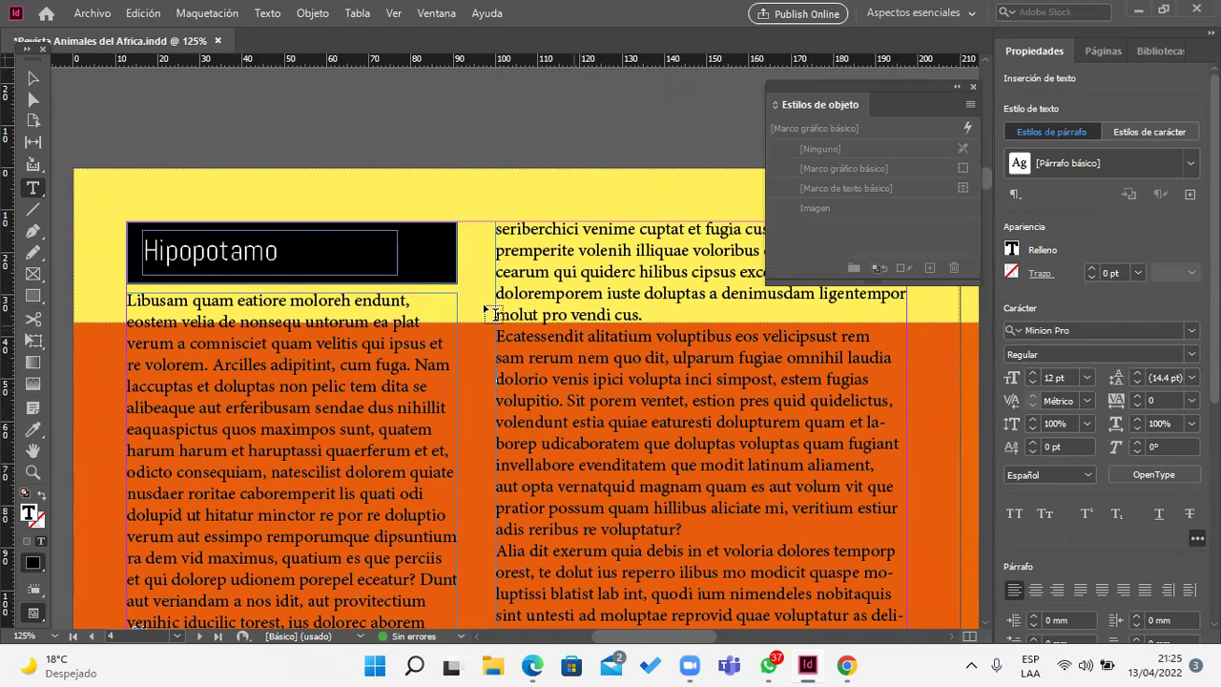
Step: Create a new paragraph style from the hippopotamus title text and name it "Titulo2"
double_click(267, 248)
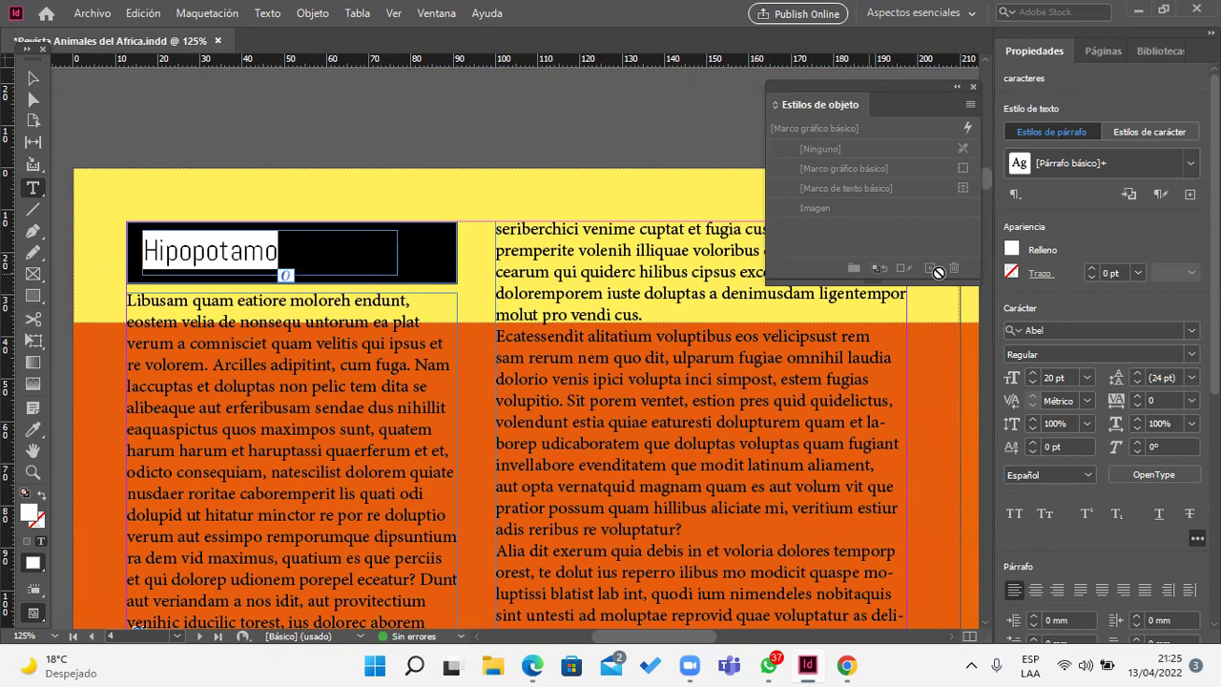
click(1189, 194)
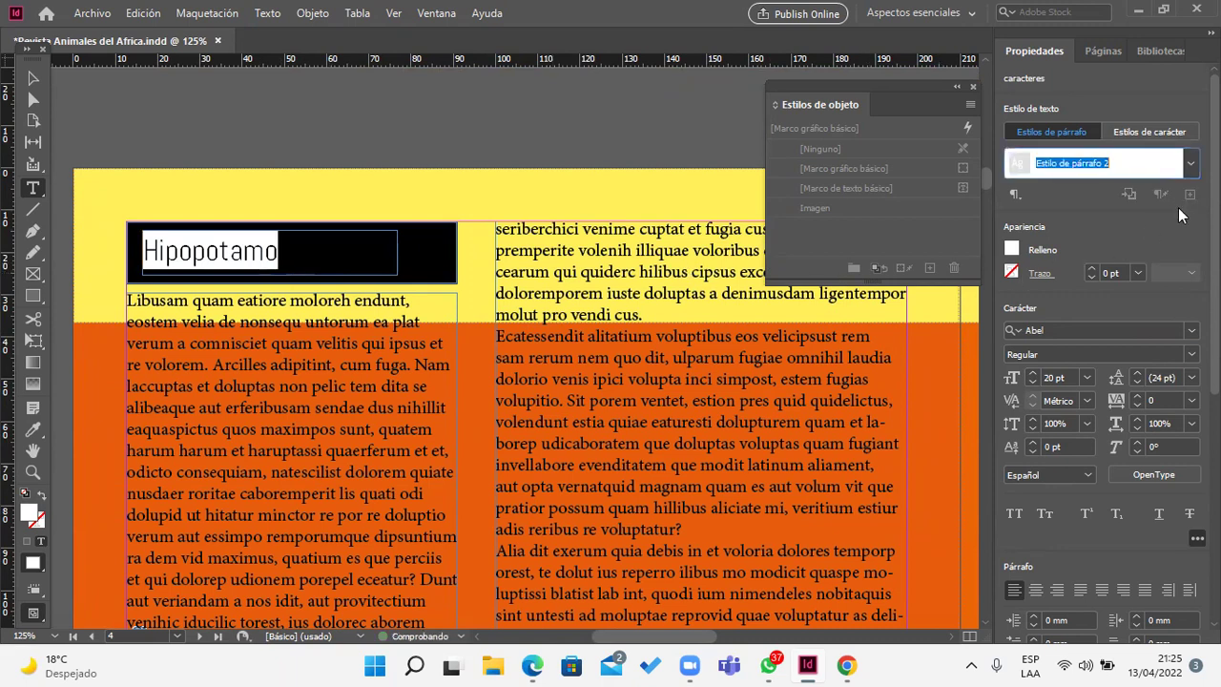
text(Titul)
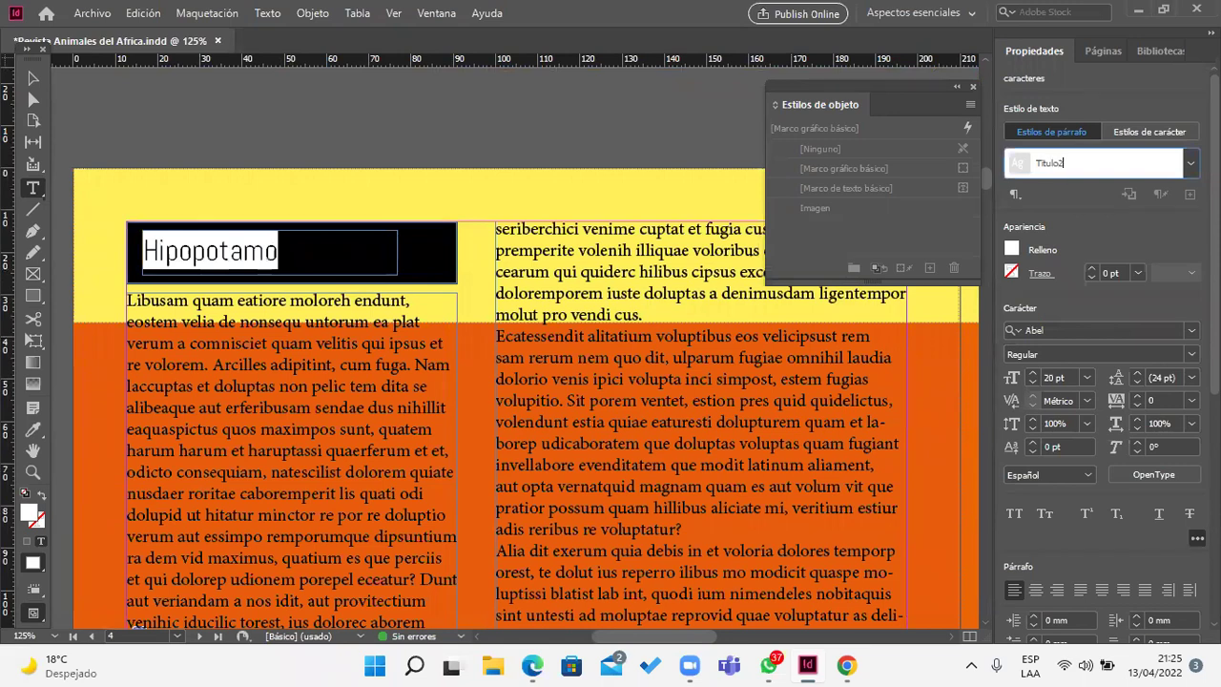
text(o2)
key(Return)
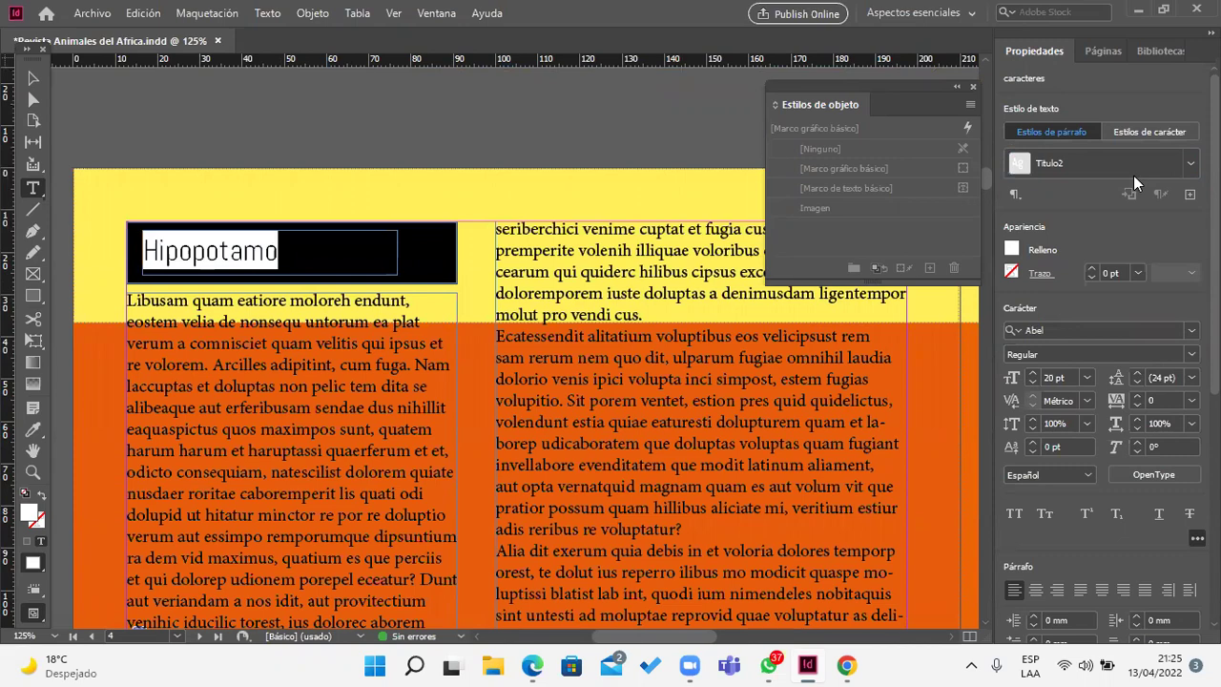
Step: Apply the paragraph style "Parrafo1" to all the body text in the two linked columns on page 4
scroll(554, 254, up, 4)
scroll(552, 305, down, 3)
scroll(547, 303, down, 4)
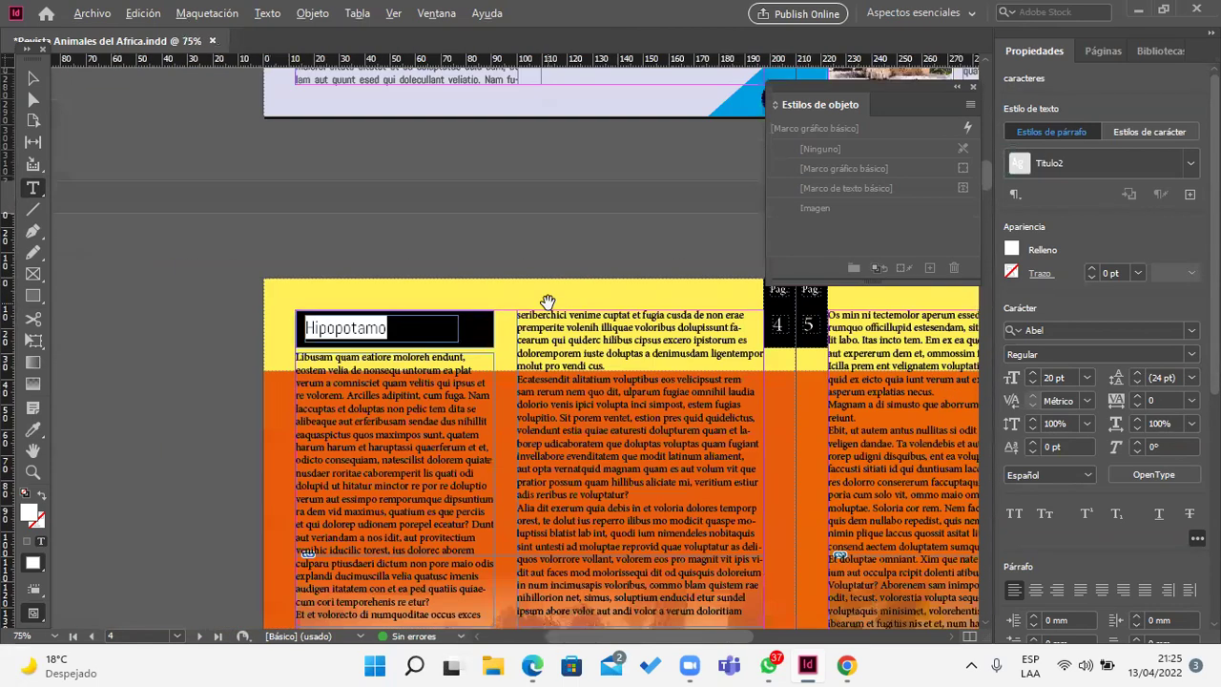
key(Escape)
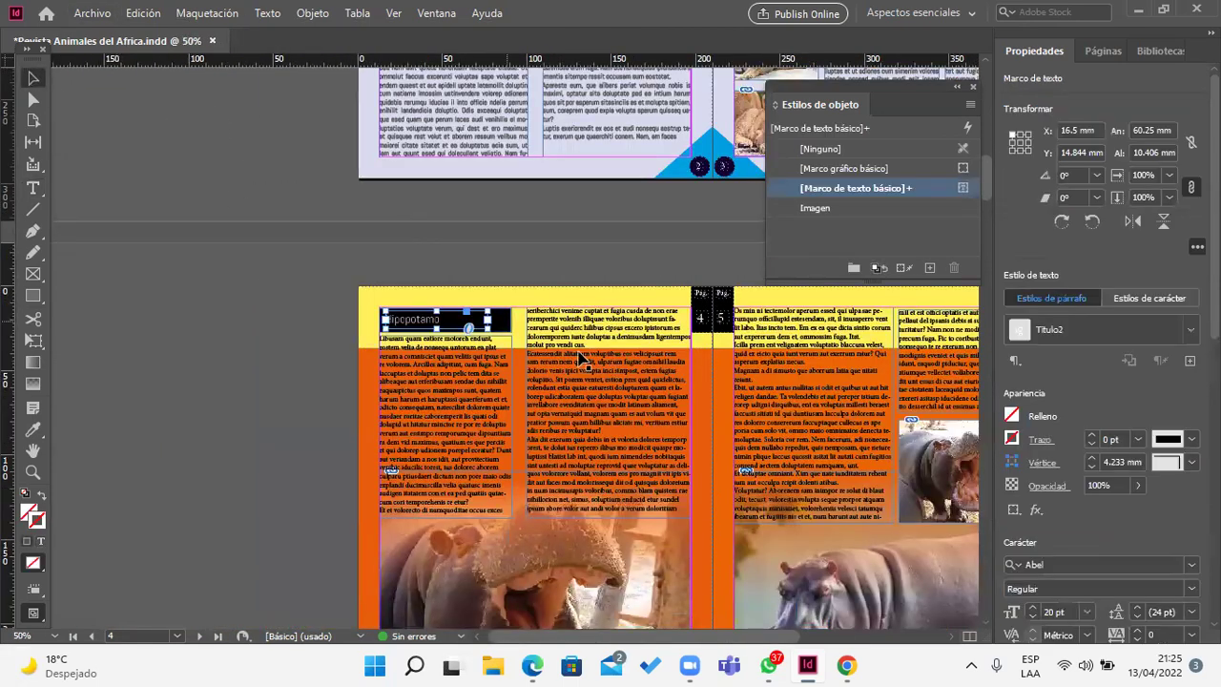
scroll(632, 382, right, 4)
double_click(246, 382)
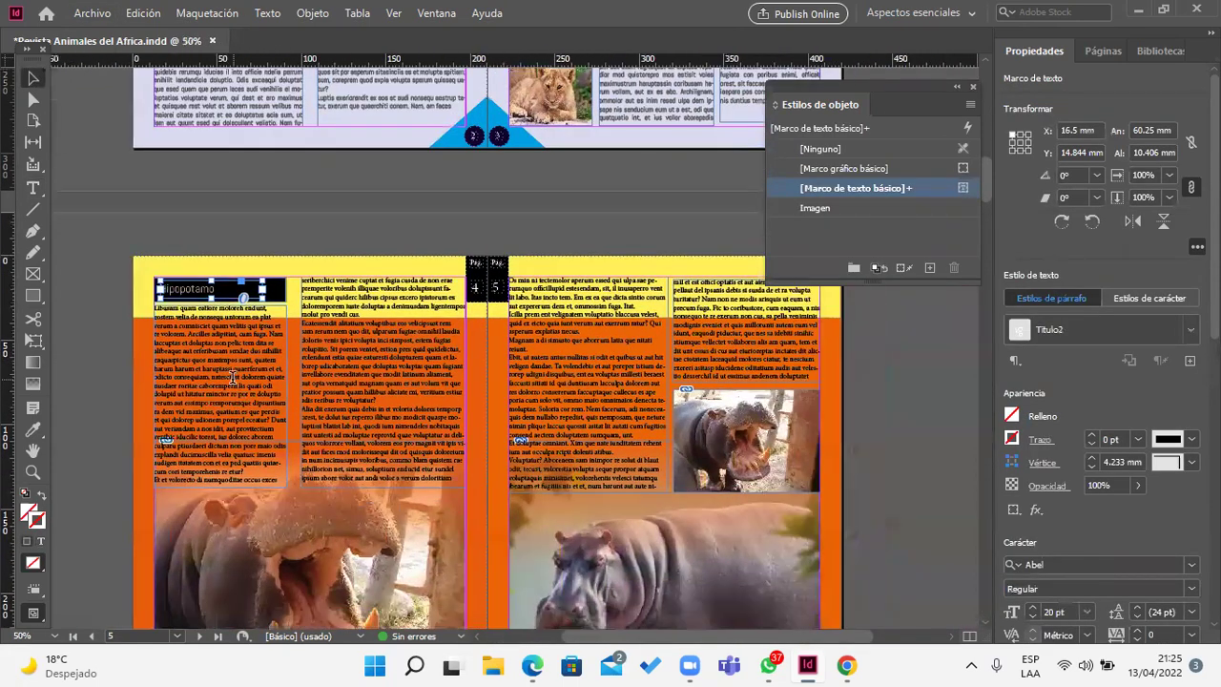
key(ctrl+a)
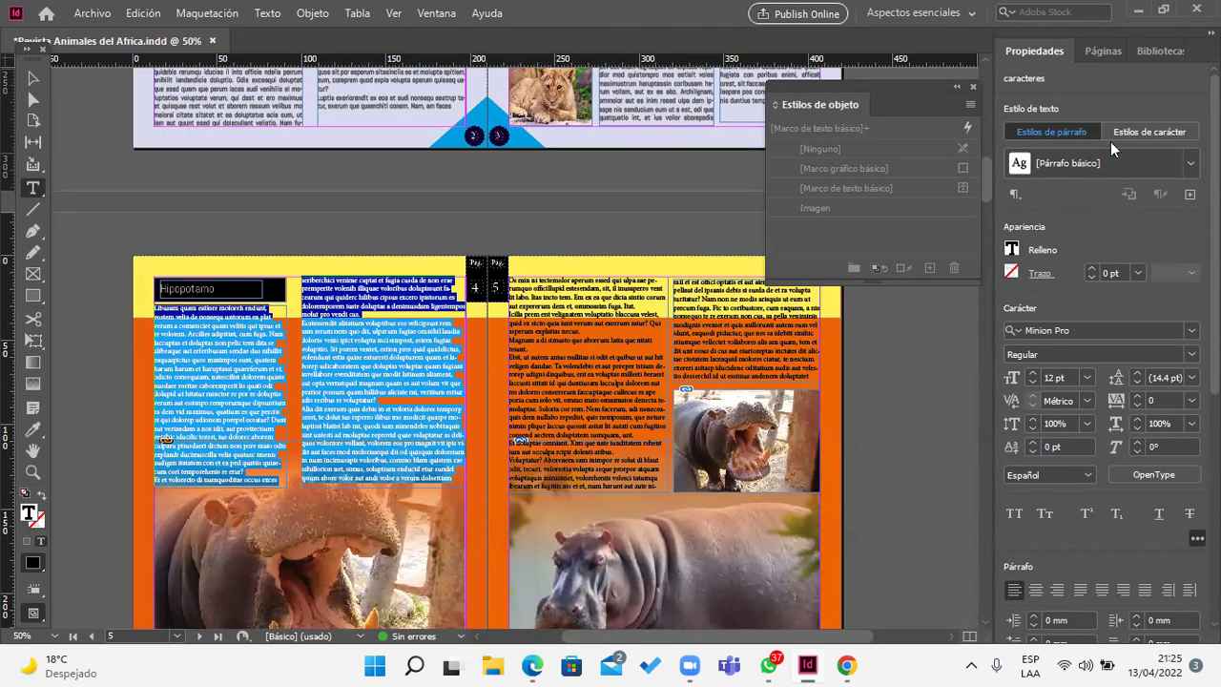
click(1181, 162)
click(1186, 164)
click(1125, 223)
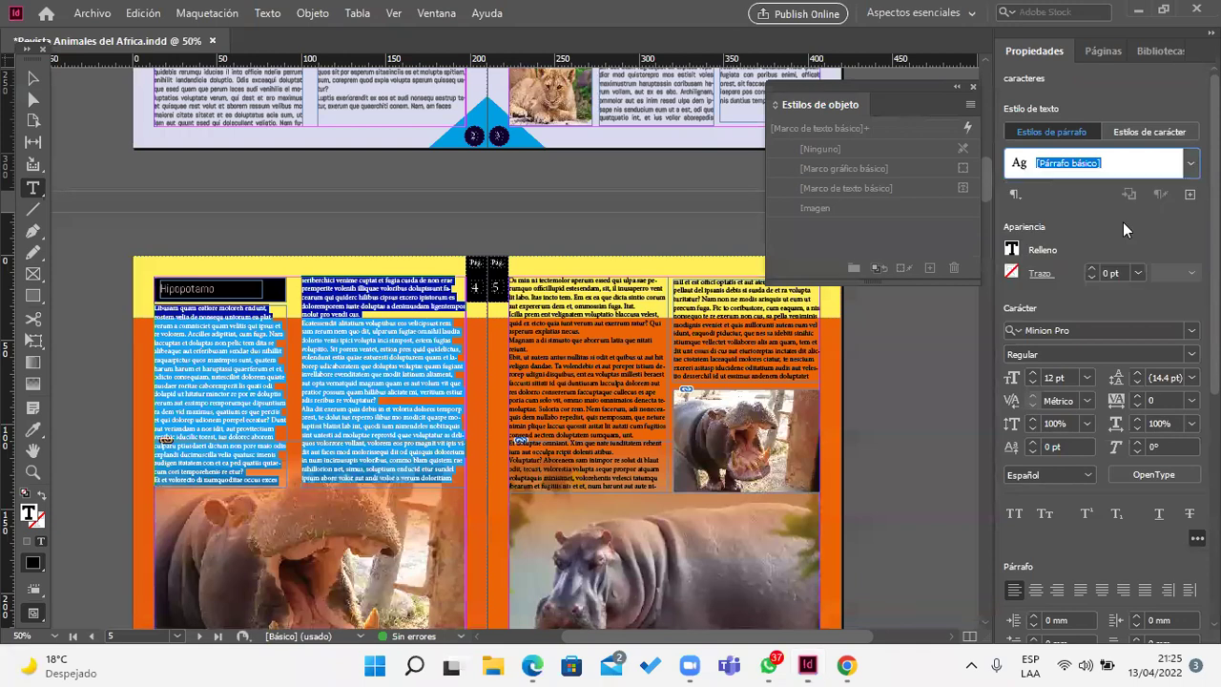
click(457, 406)
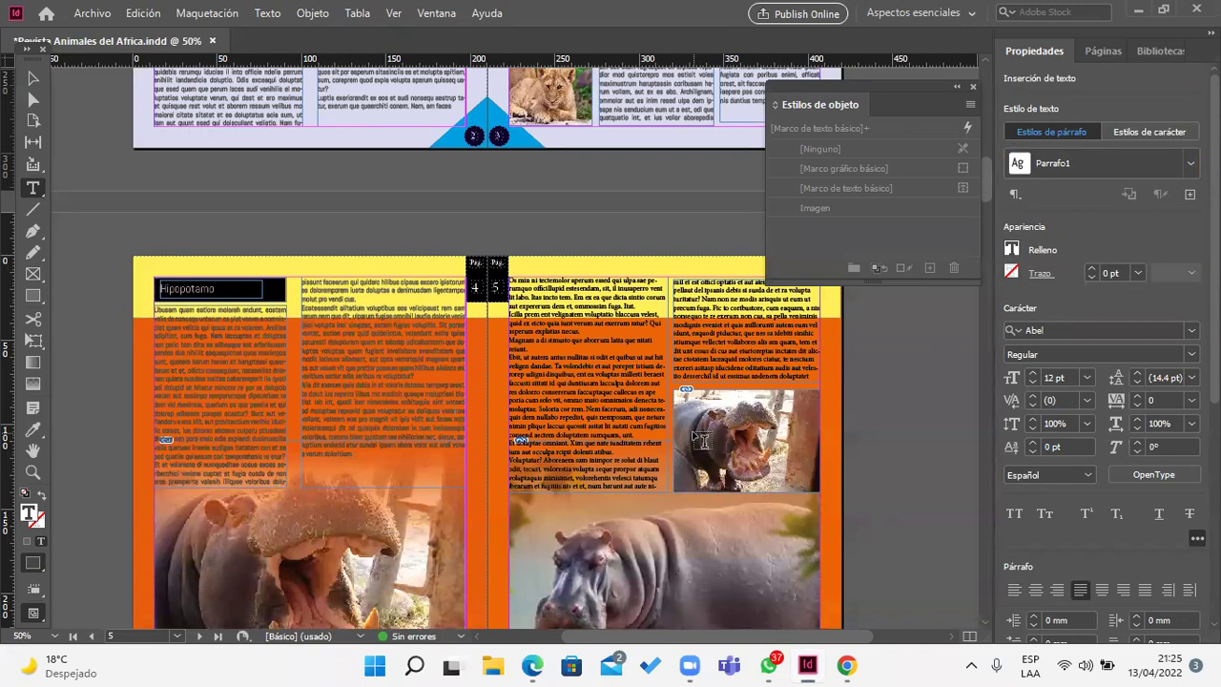
Step: Apply the paragraph style "Parrafo1" to all the body text in the two linked columns on page 5
triple_click(577, 375)
double_click(577, 375)
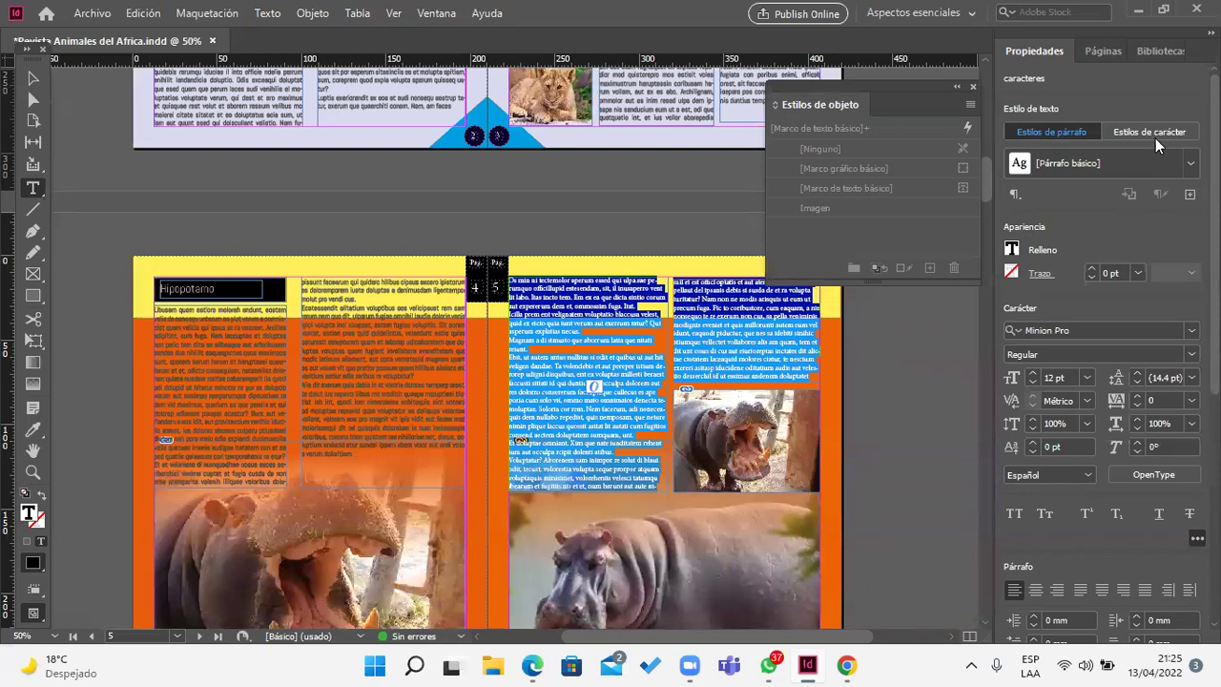
click(1097, 162)
click(1191, 163)
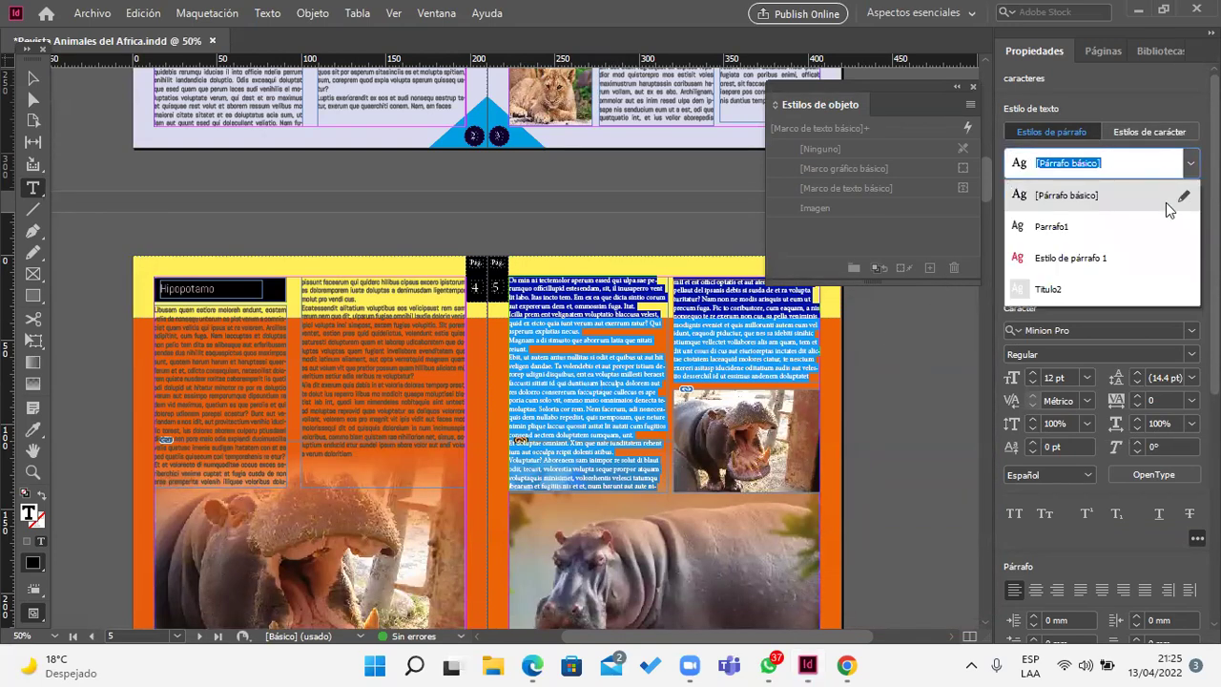
click(1139, 225)
click(316, 352)
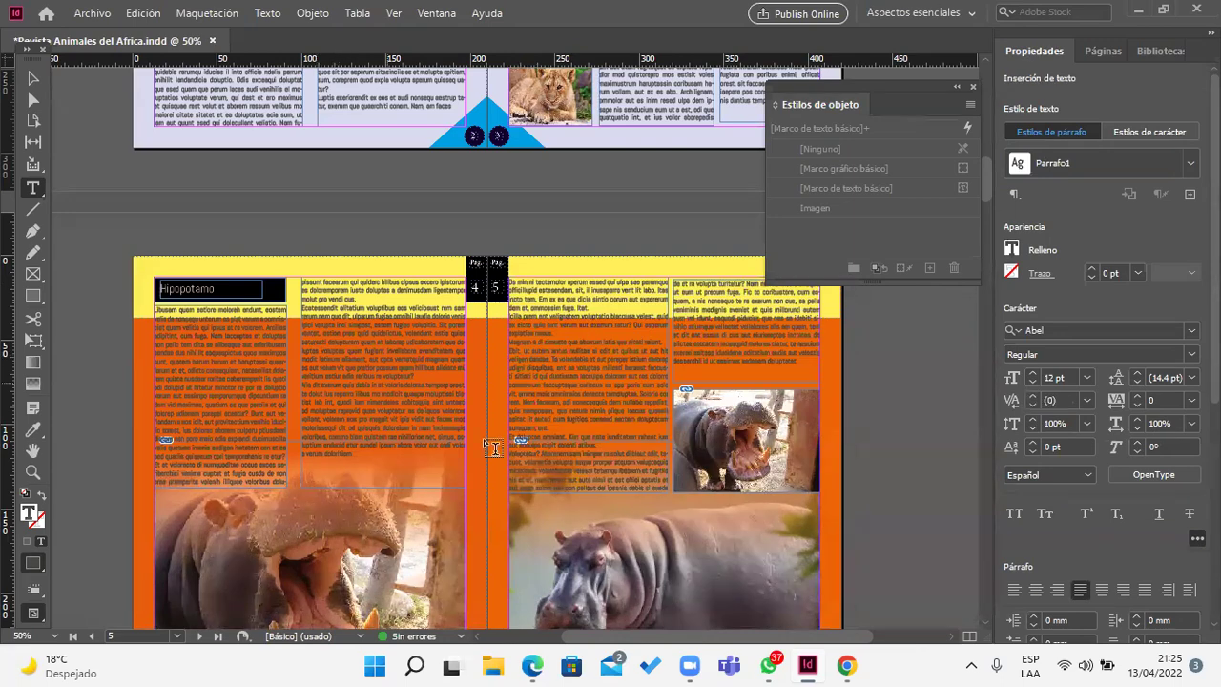
scroll(494, 446, down, 2)
scroll(494, 446, up, 1)
click(32, 82)
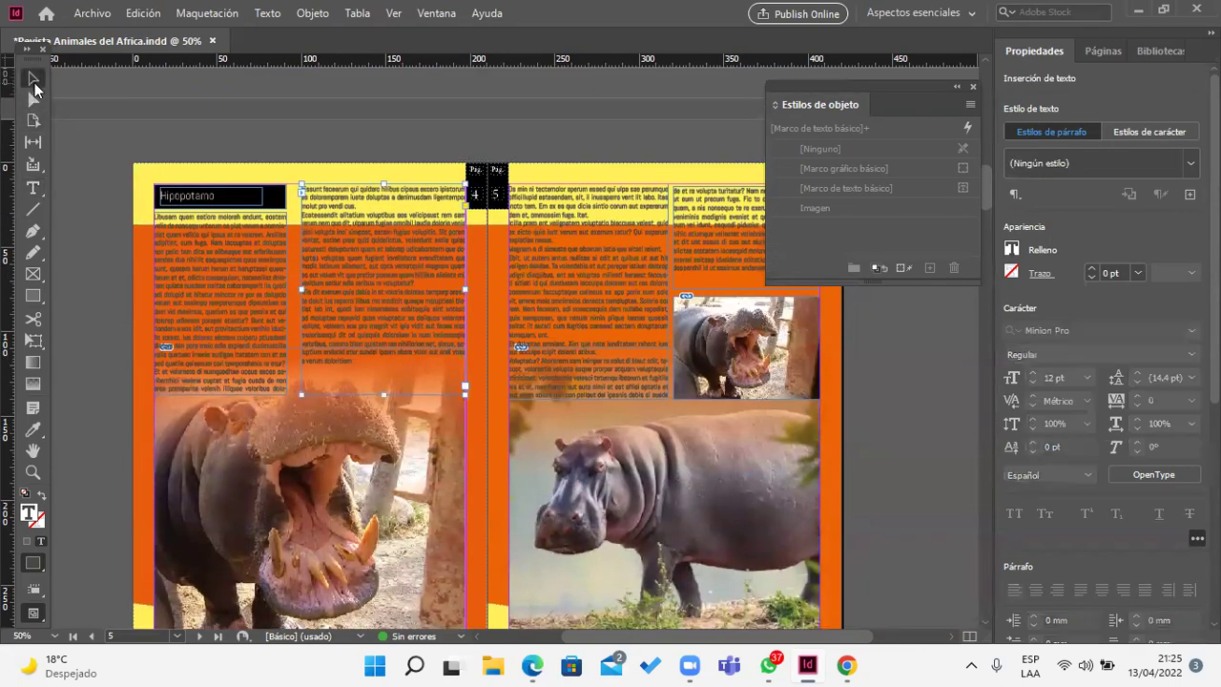
Step: Apply the object style "Imagen" to the small open-mouthed hippopotamus photo beside the text on page 5
click(744, 343)
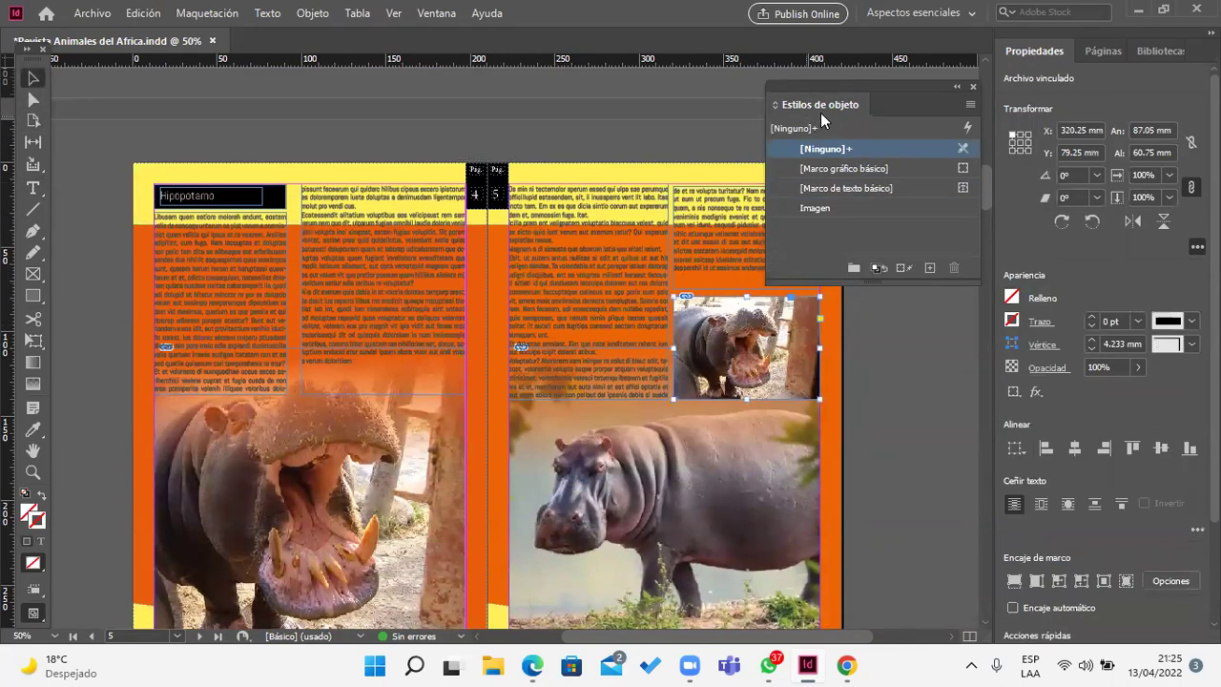
click(816, 208)
click(907, 443)
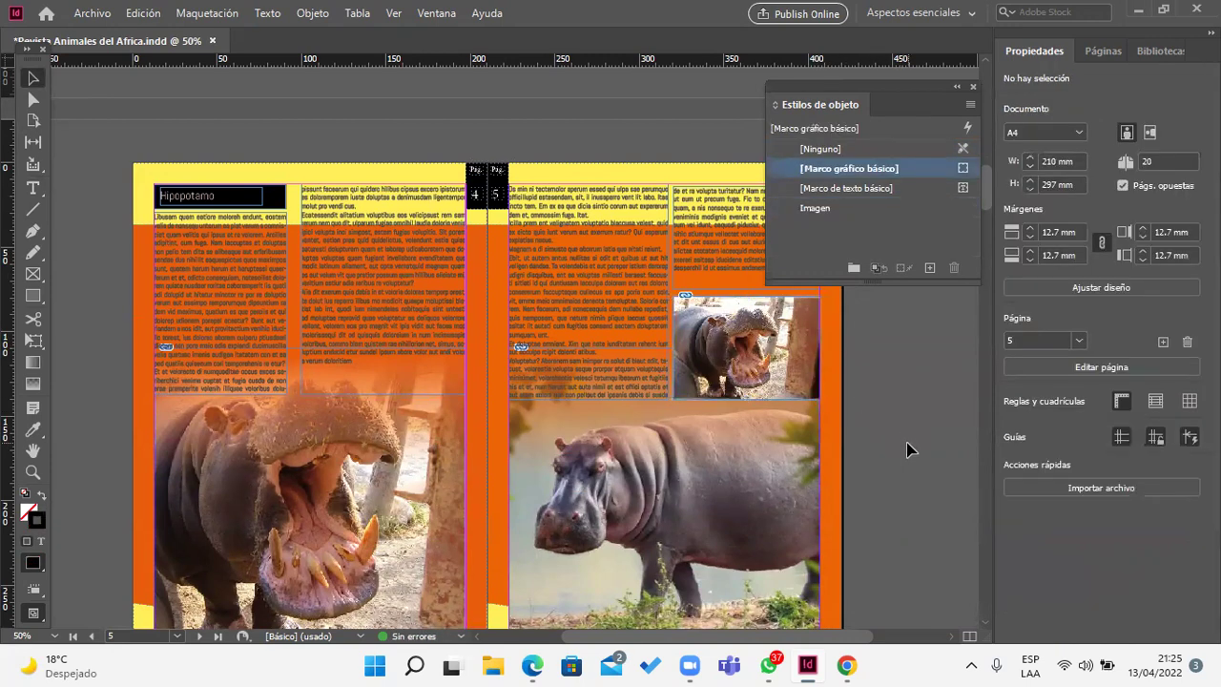
Step: Apply the character style "Letrap" to the first letter of the hippopotamus body text on page 4
scroll(167, 278, up, 2)
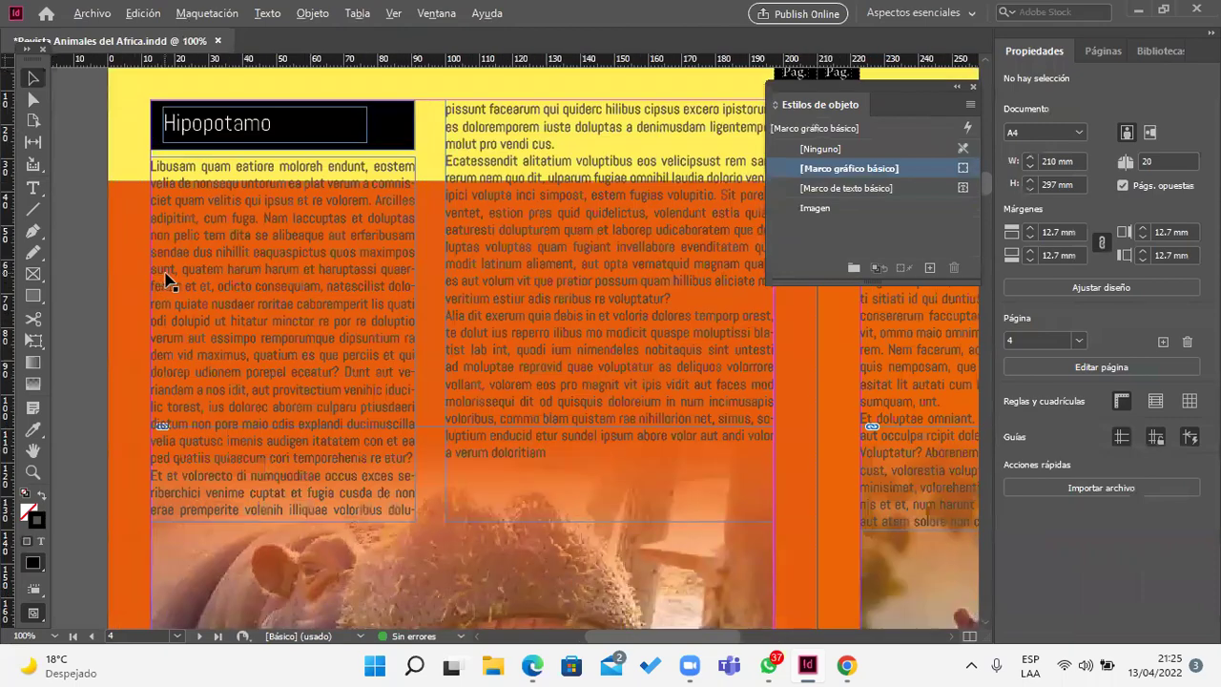
click(157, 171)
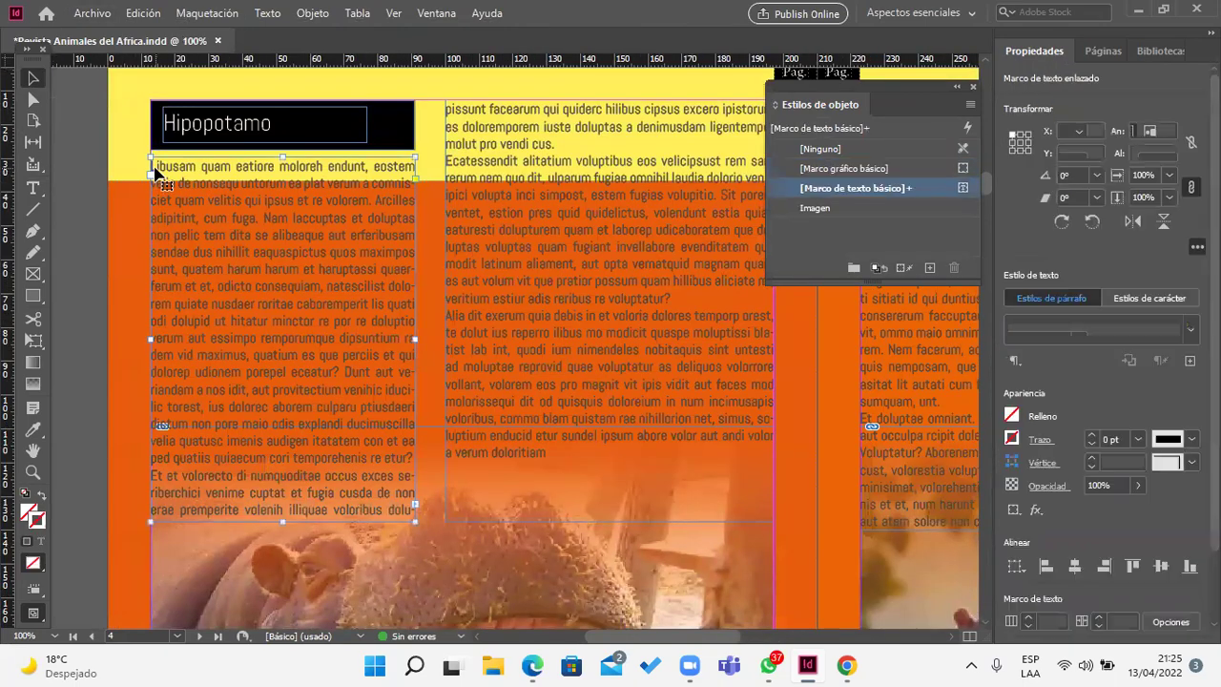
double_click(157, 172)
triple_click(157, 169)
click(158, 169)
click(157, 168)
click(155, 168)
drag(143, 168, 158, 168)
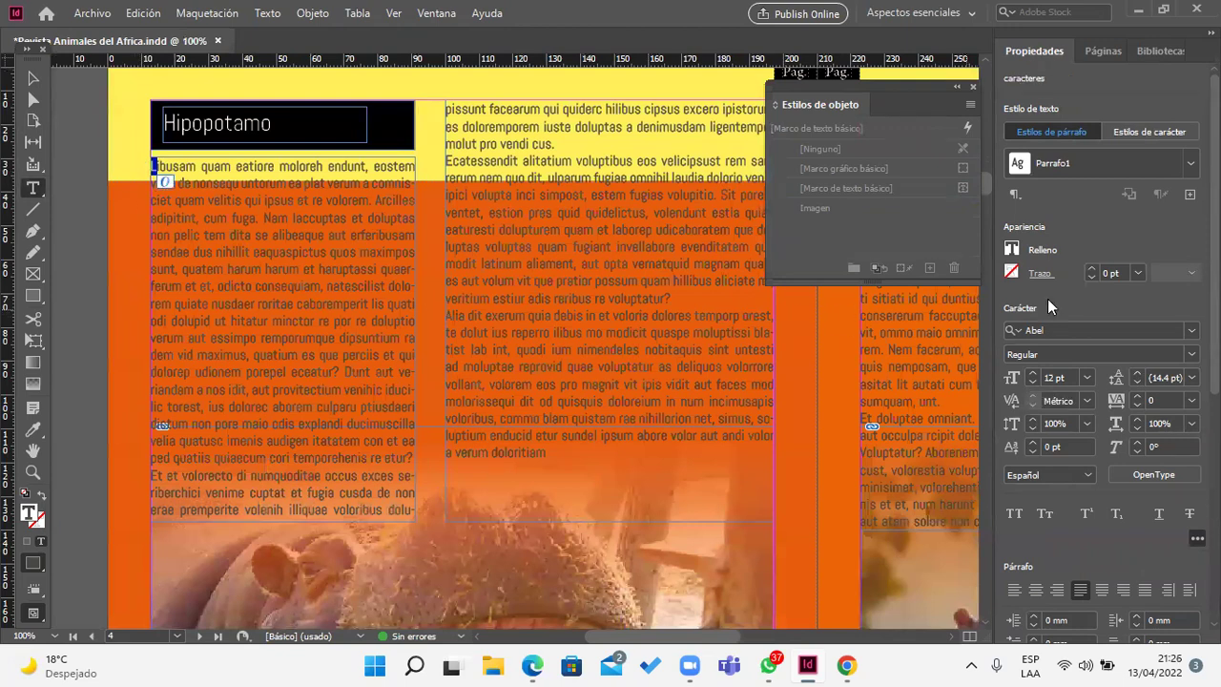
click(1190, 163)
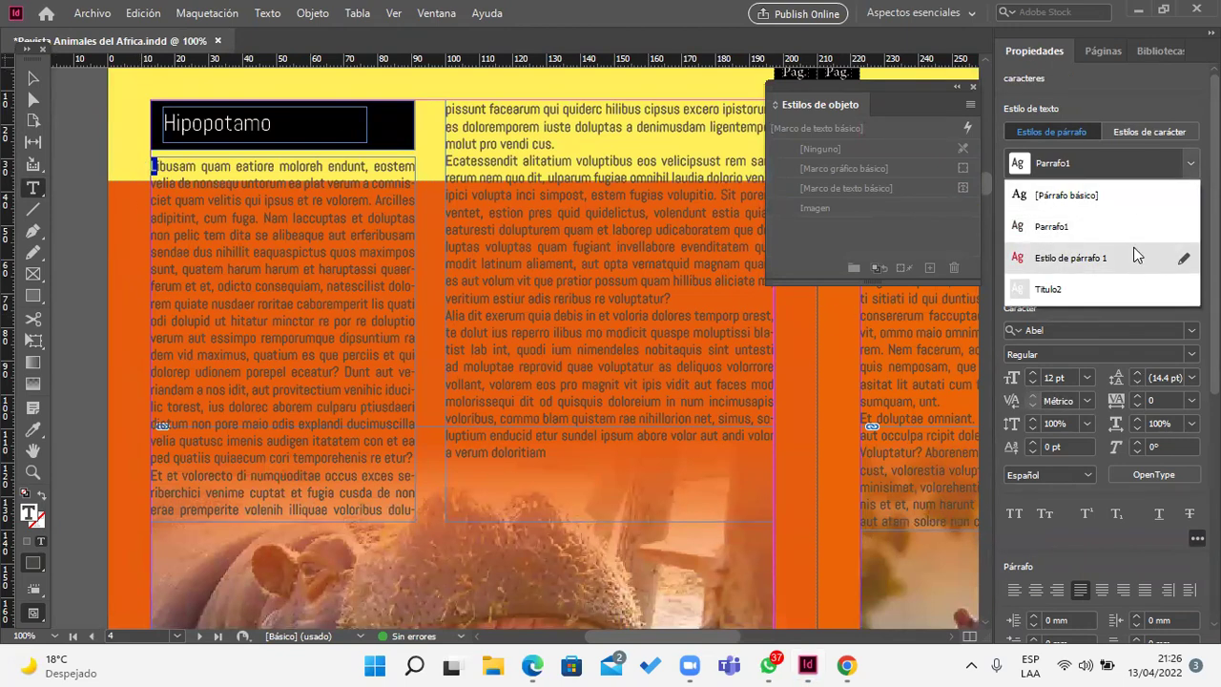
click(1145, 134)
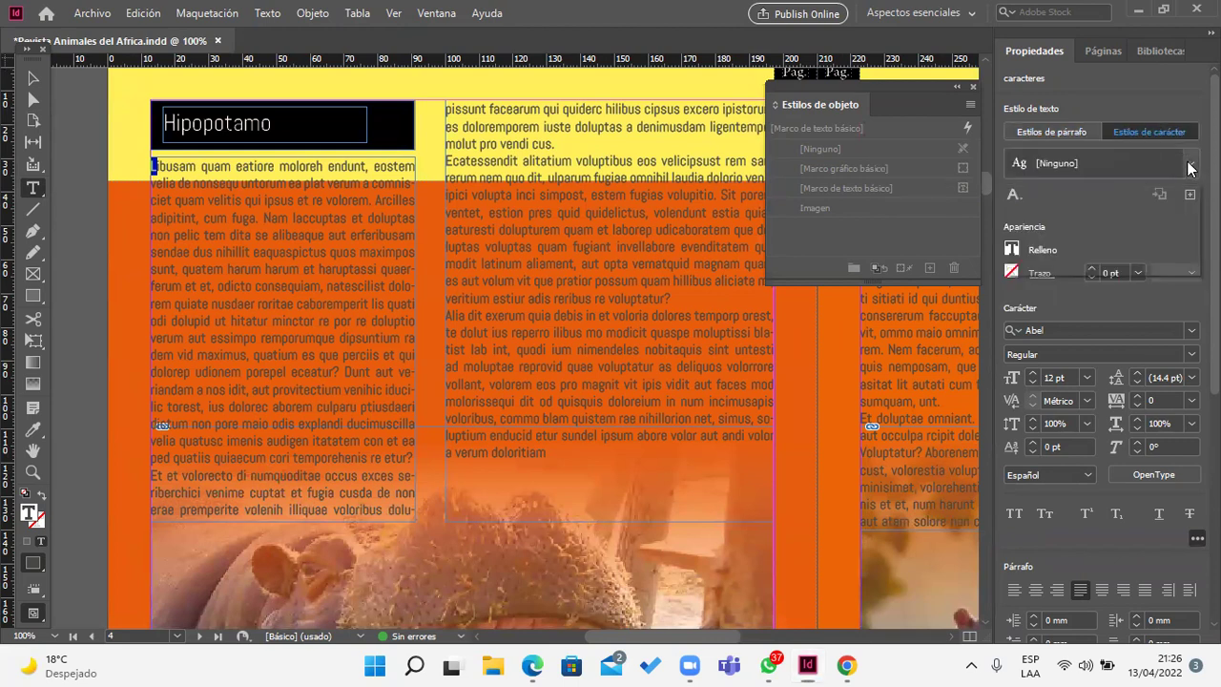
click(1190, 164)
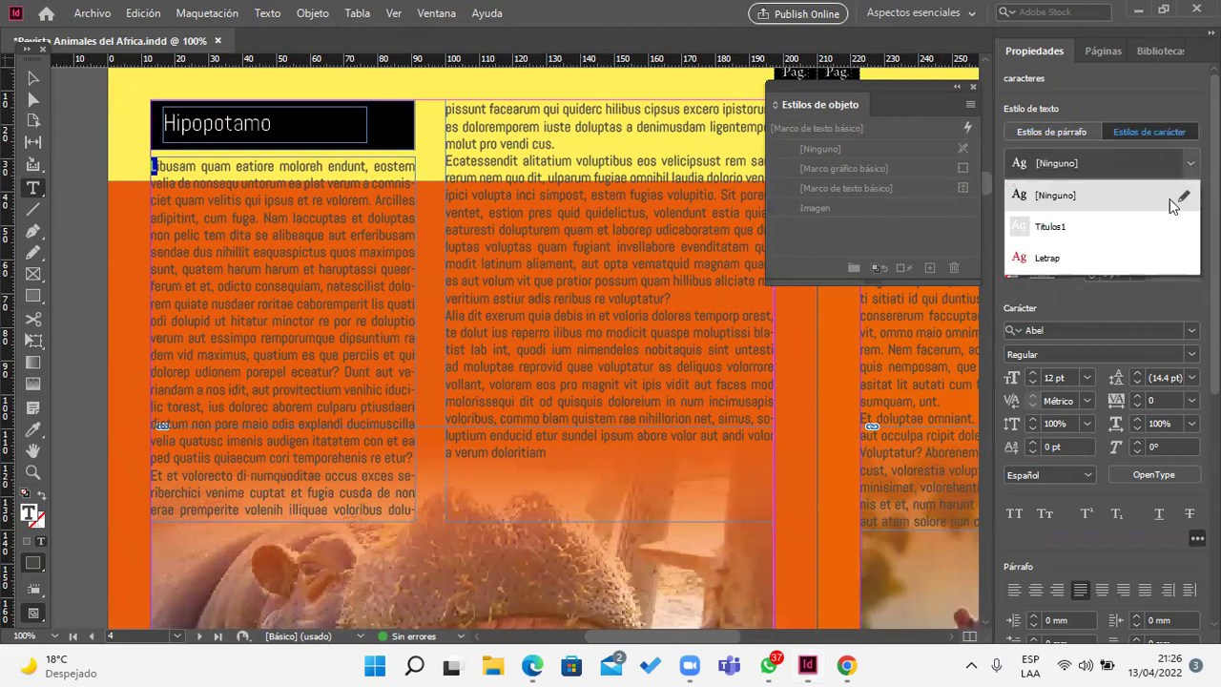
click(1057, 266)
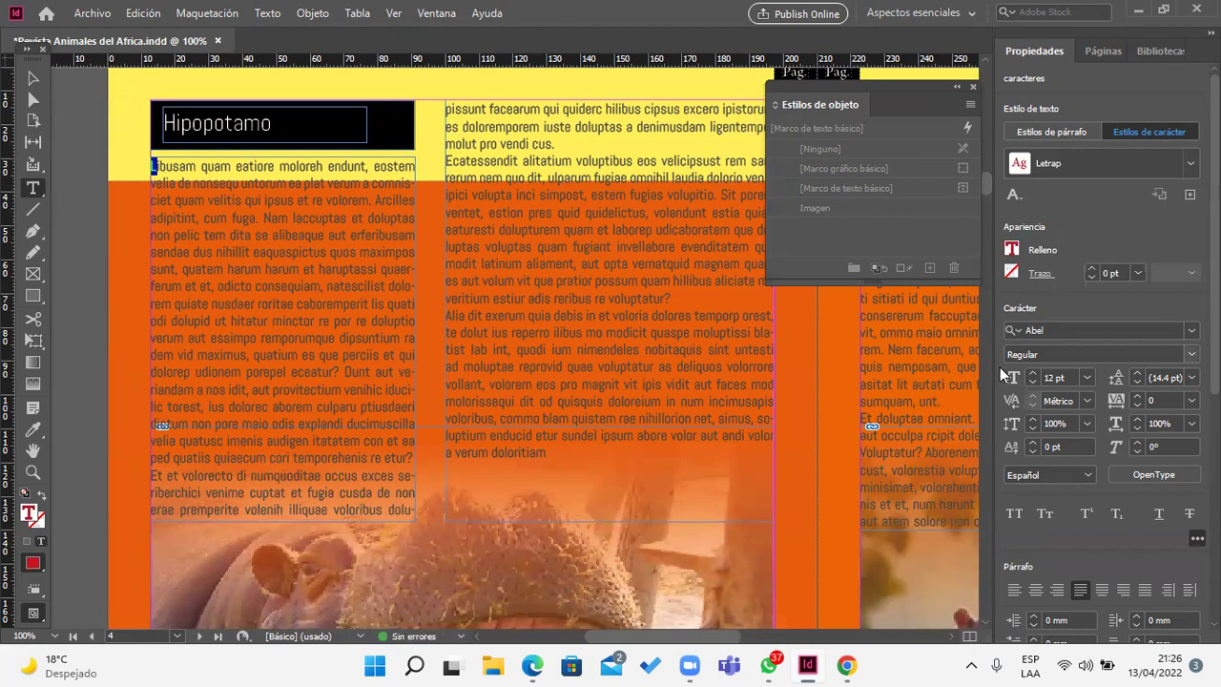
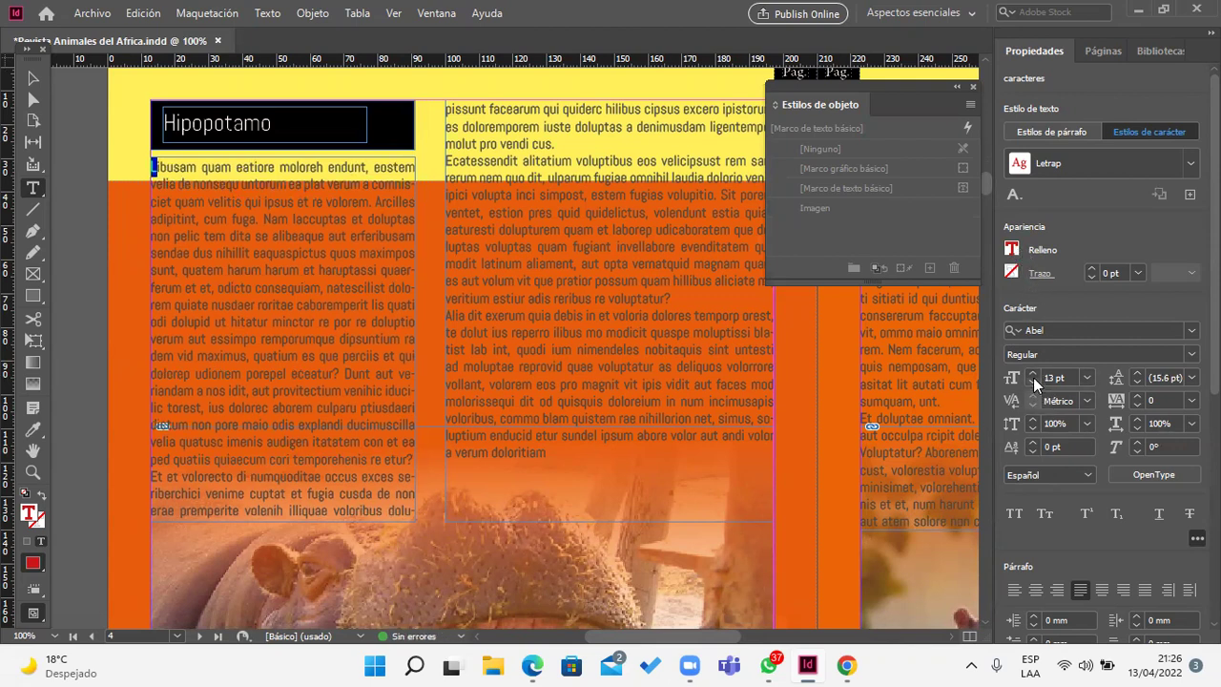
Step: Turn the first letter of page 4's opening paragraph into a drop cap 4 lines high
scroll(1061, 551, down, 2)
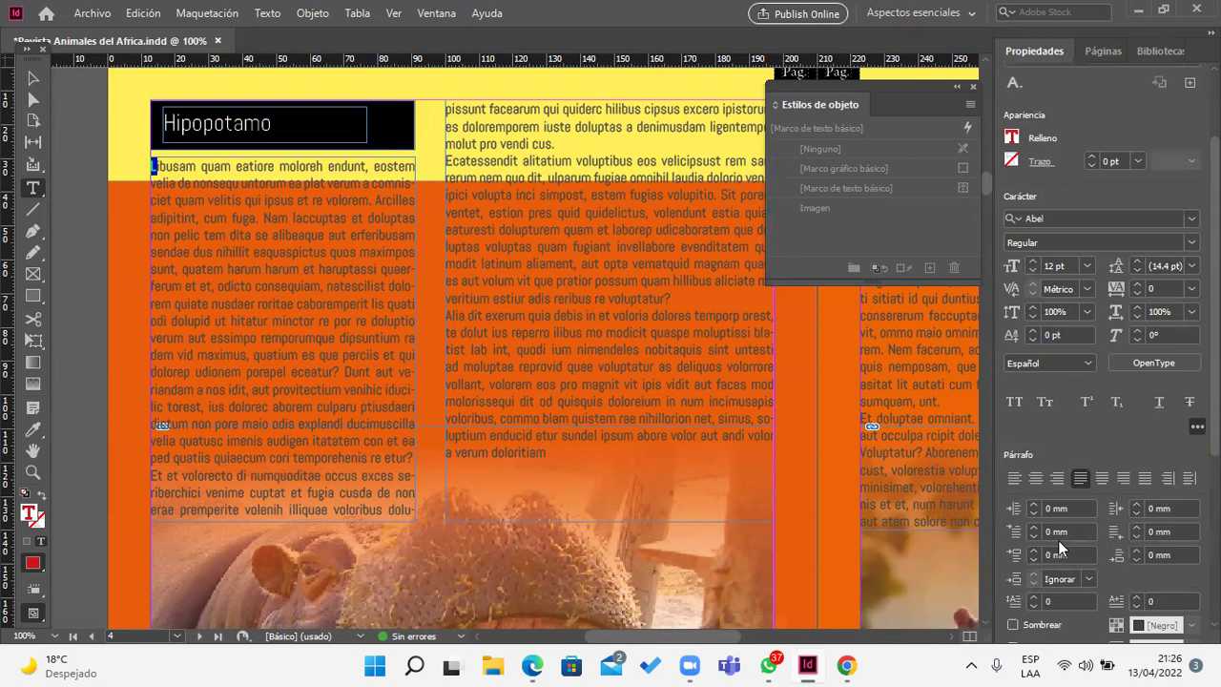
click(1034, 597)
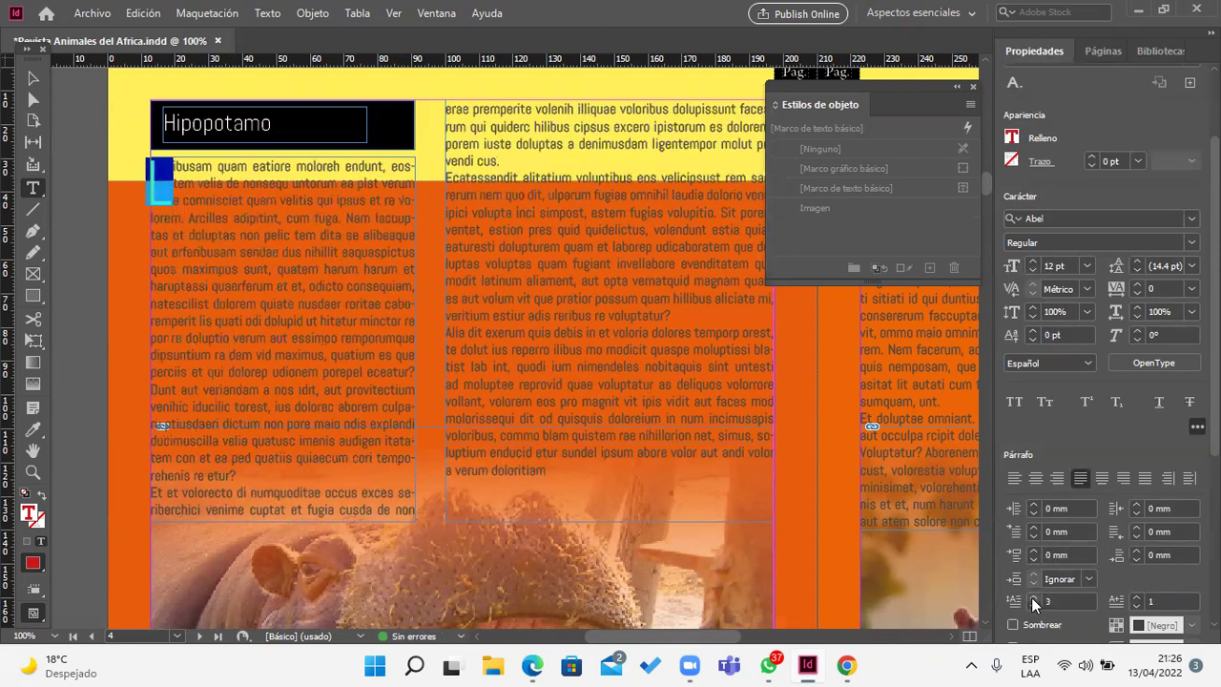
click(1036, 598)
click(324, 258)
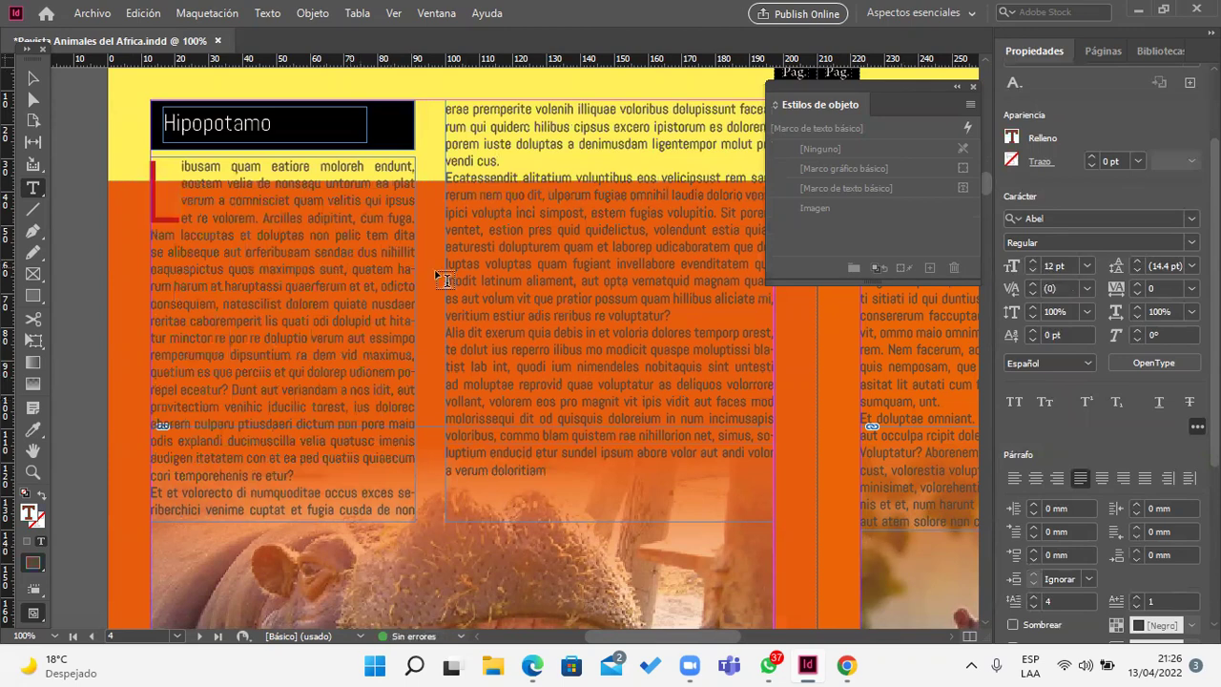
Step: Draw an empty text frame inside the black title bar between the text blocks on page 7
scroll(496, 270, up, 3)
scroll(500, 272, down, 3)
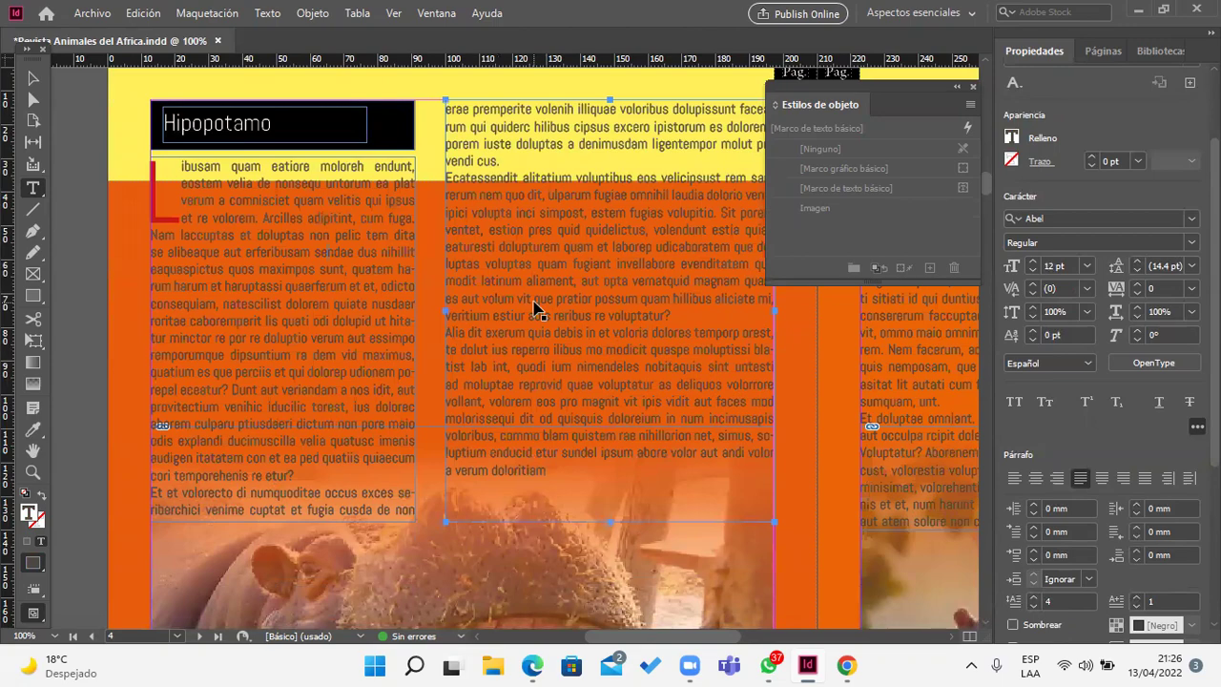
scroll(537, 308, right, 5)
scroll(557, 325, down, 4)
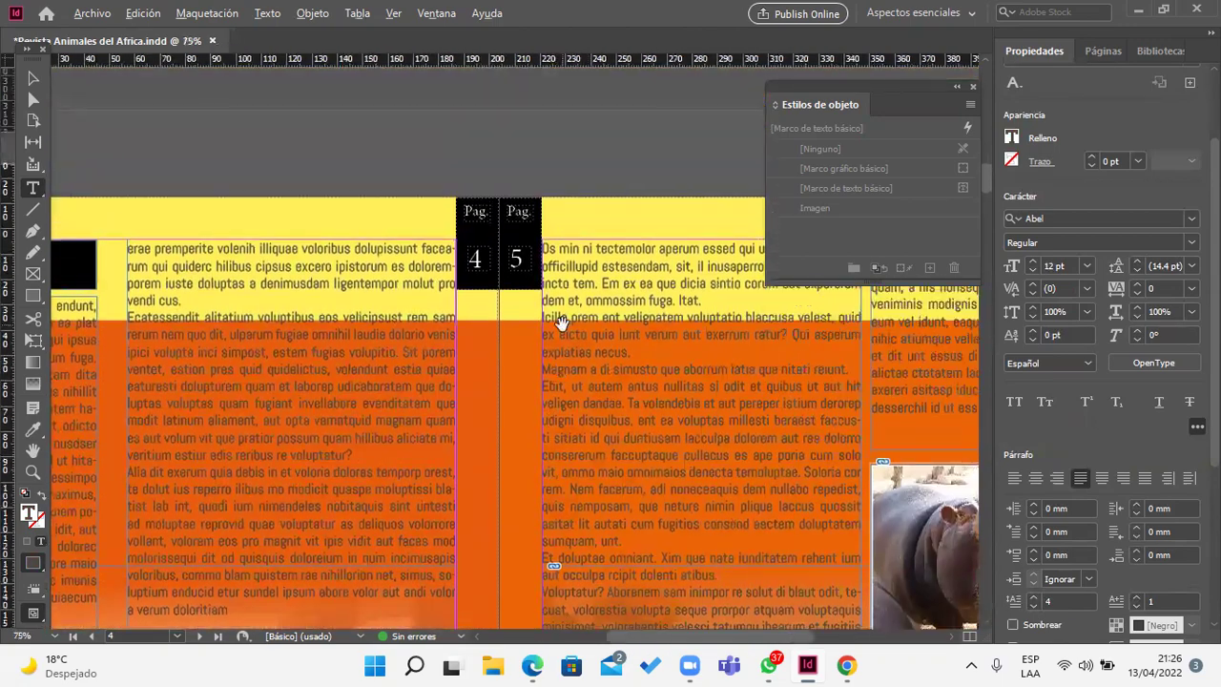
scroll(563, 325, up, 2)
scroll(679, 363, down, 10)
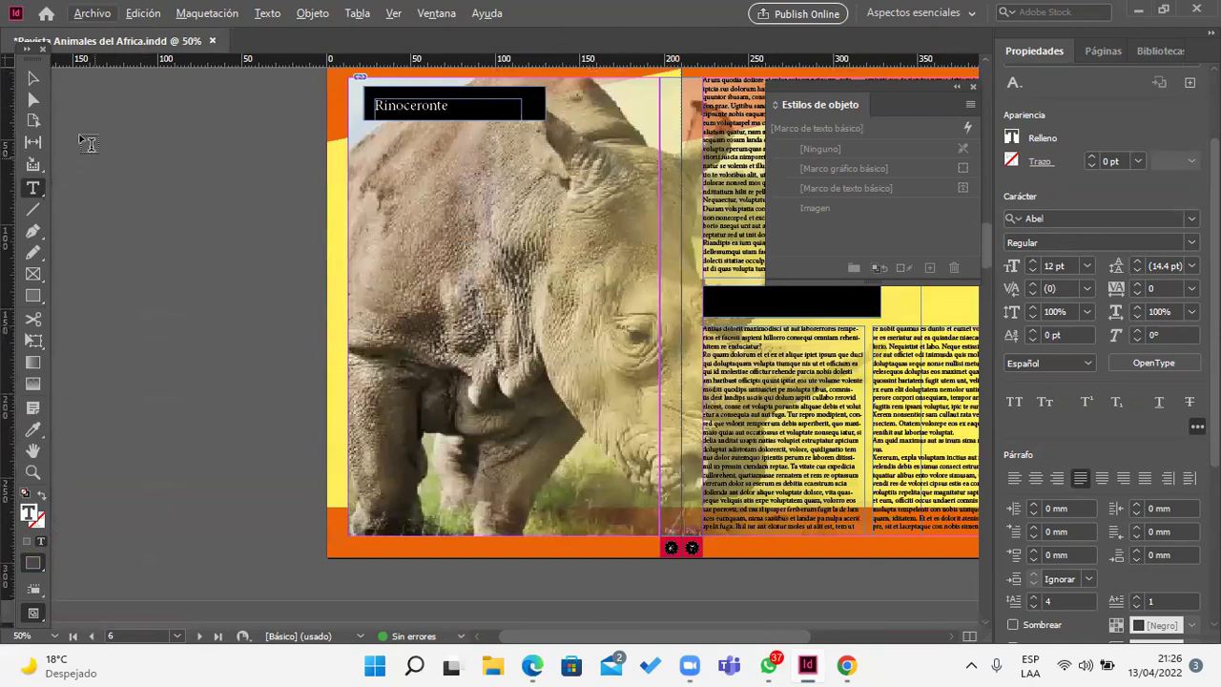
click(33, 78)
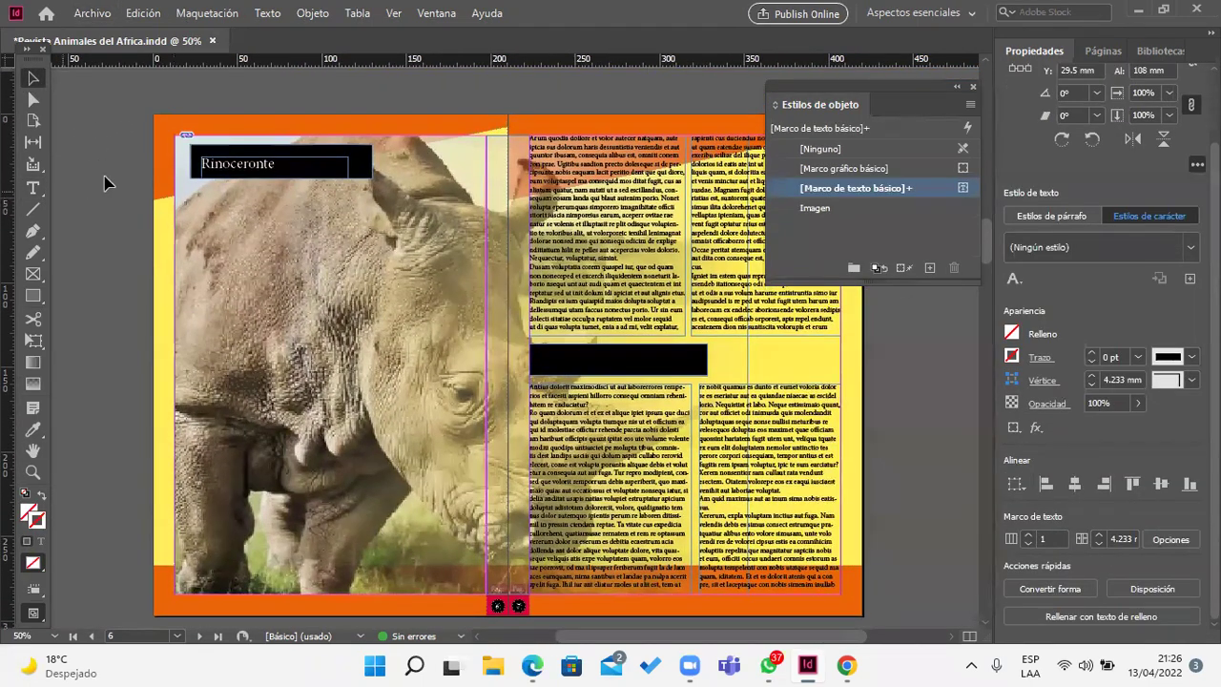
click(251, 168)
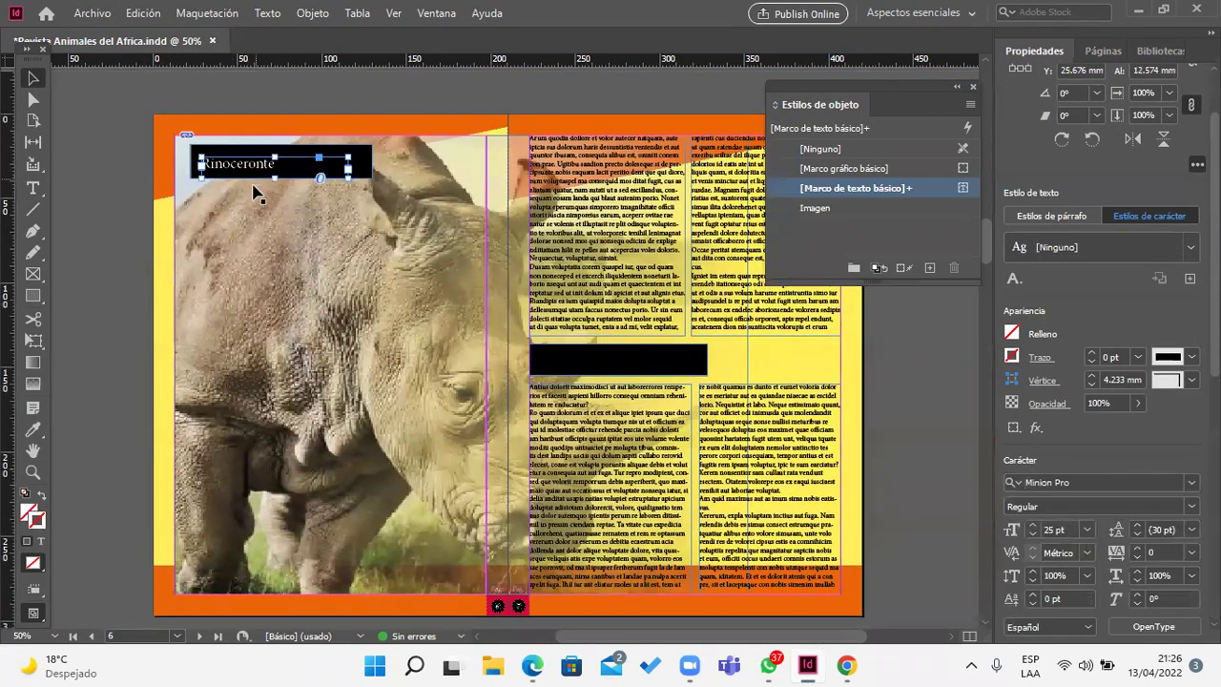
click(33, 188)
drag(544, 351, 691, 370)
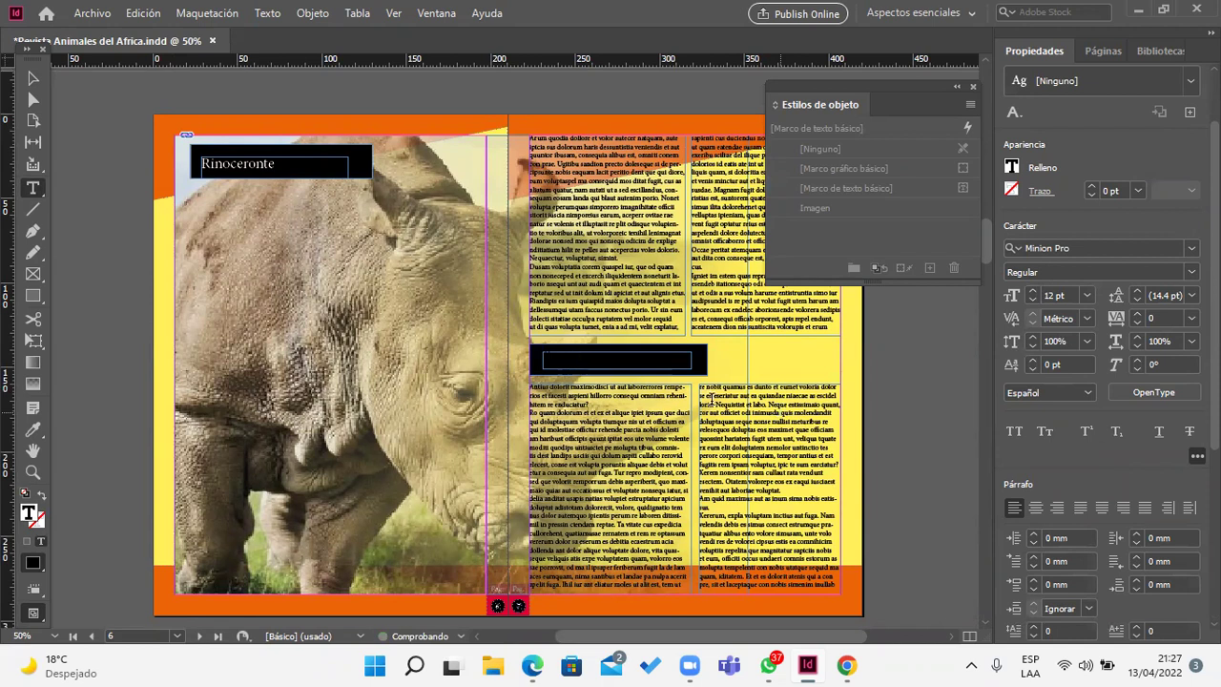
click(33, 78)
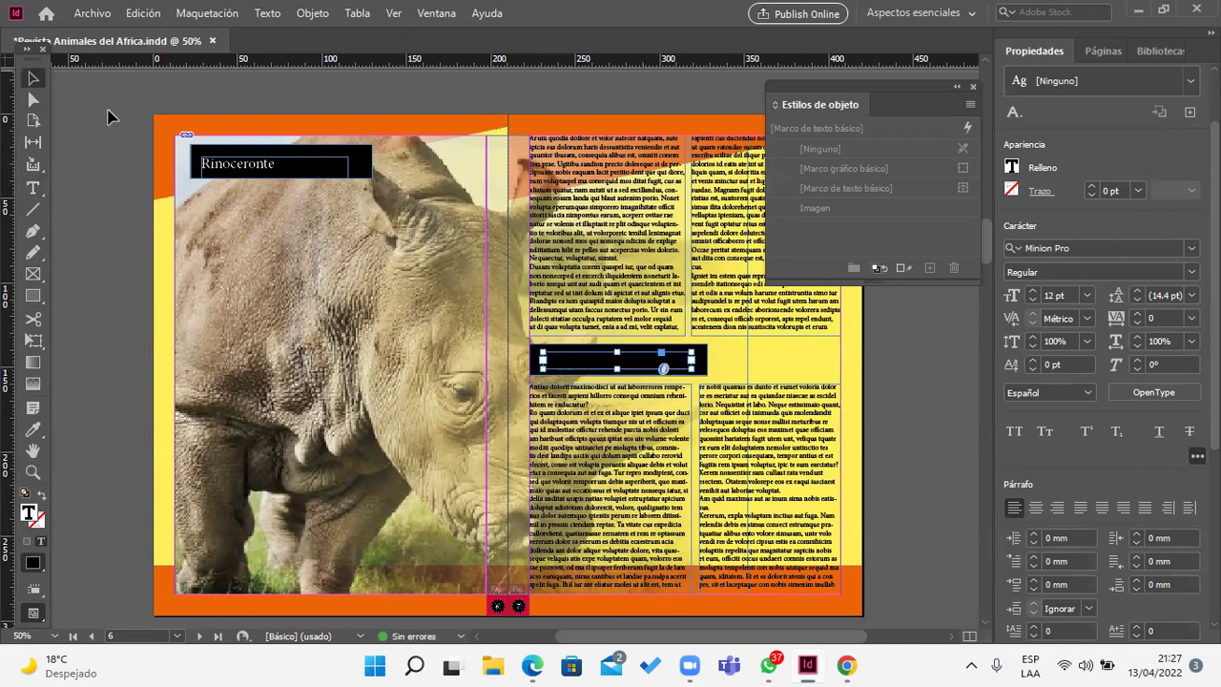
Step: Select the "Rinoceronte" title text on page 6 and open the list of character styles for it
double_click(253, 170)
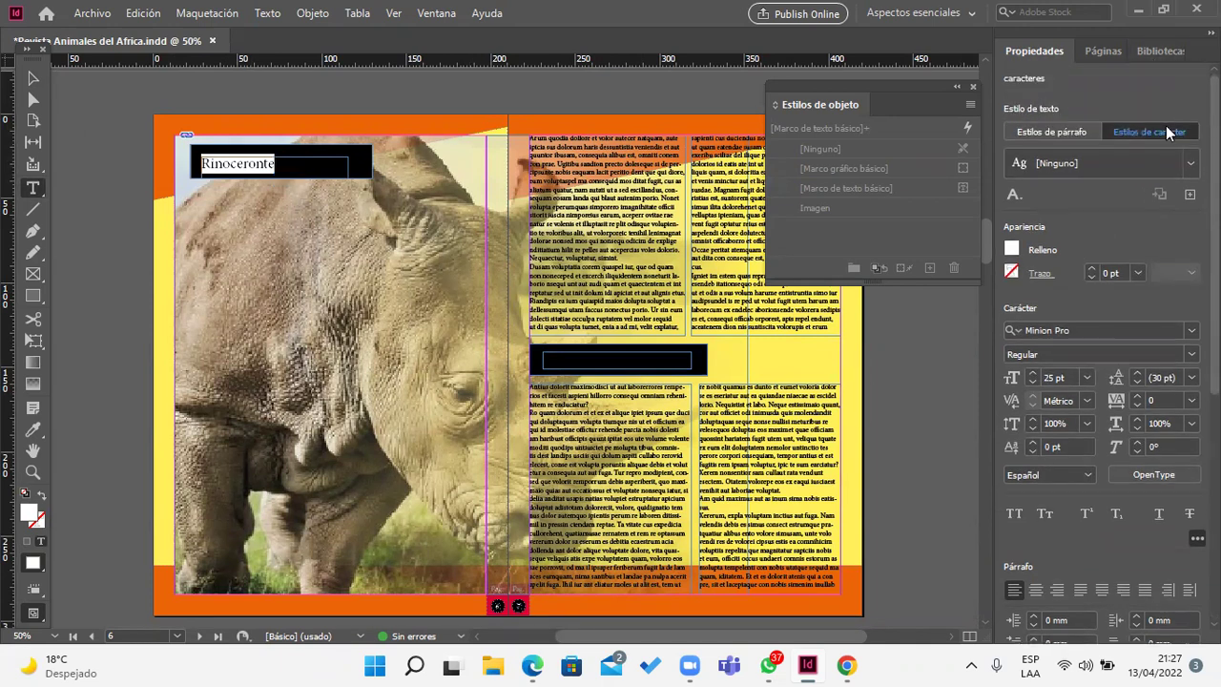
click(1182, 163)
click(1191, 163)
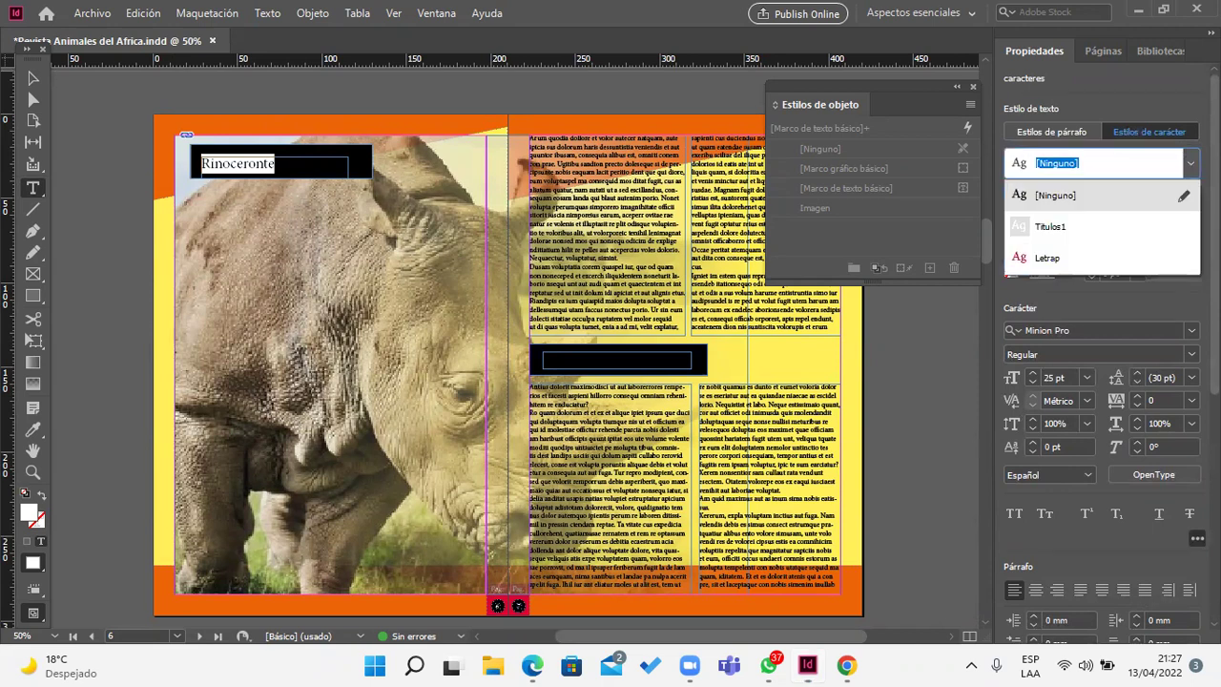
Step: Apply the Titulos1 character style to the Rinoceronte heading on page 6
click(1120, 226)
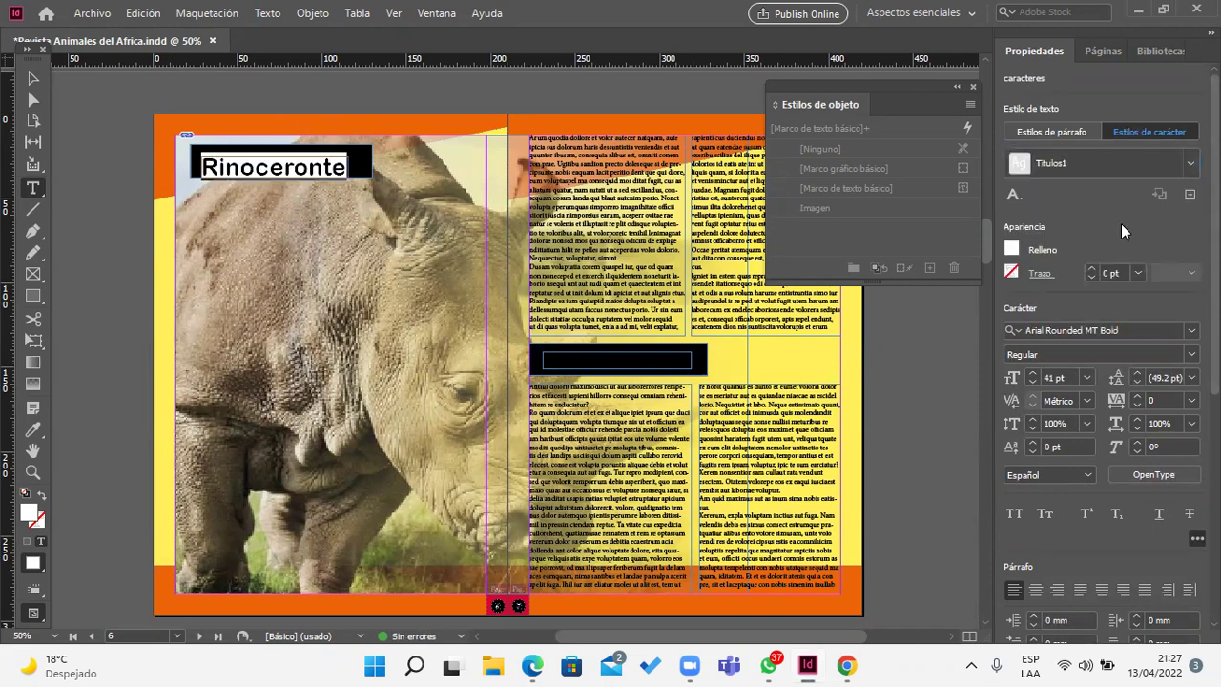
click(1189, 163)
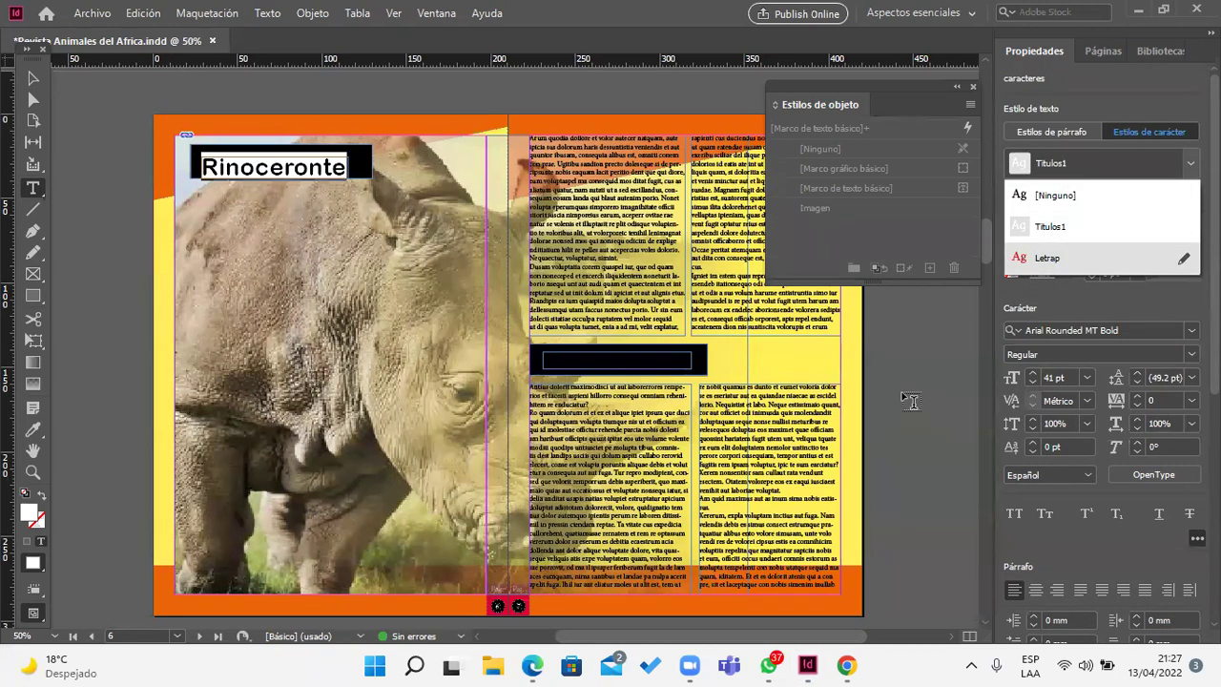
click(678, 254)
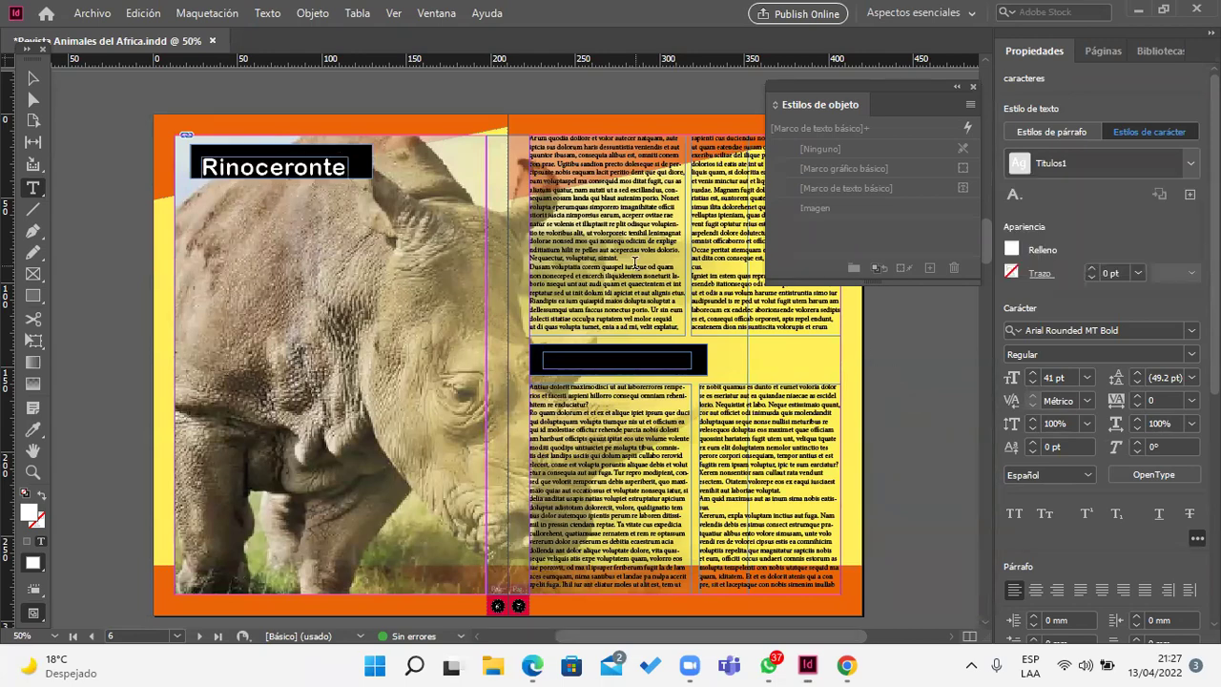
Step: Check which paragraph style the Hipopotamo heading on page 4 uses
scroll(603, 382, up, 5)
scroll(604, 382, up, 4)
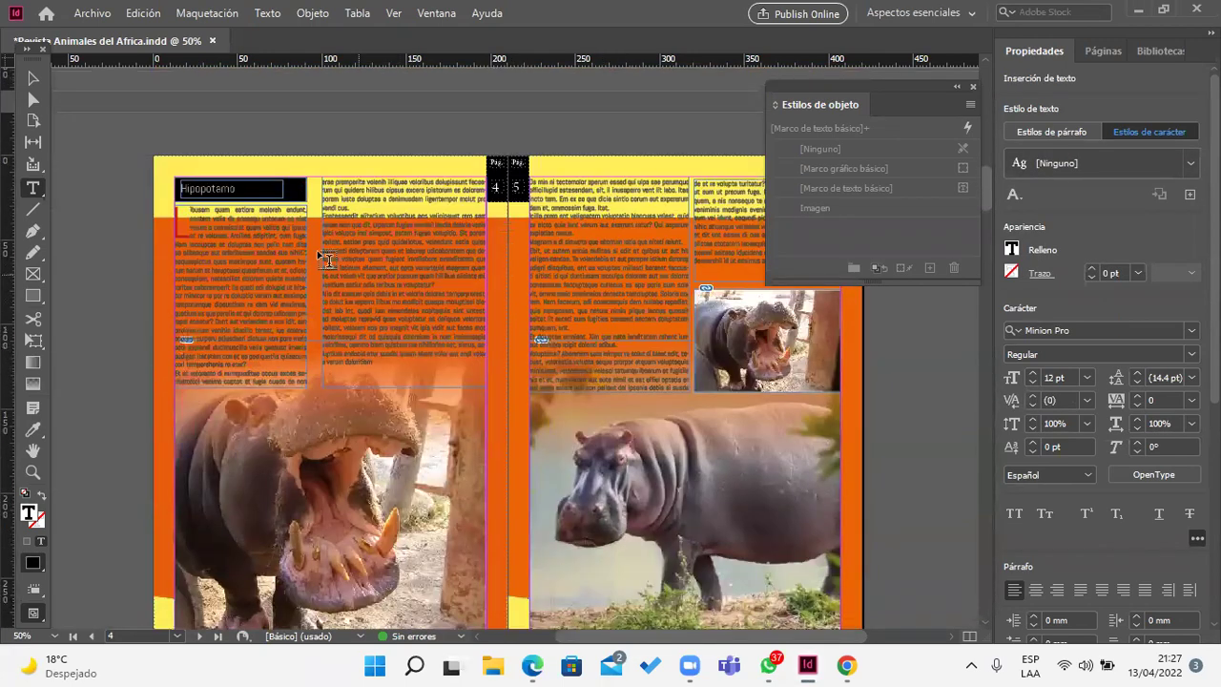
click(220, 188)
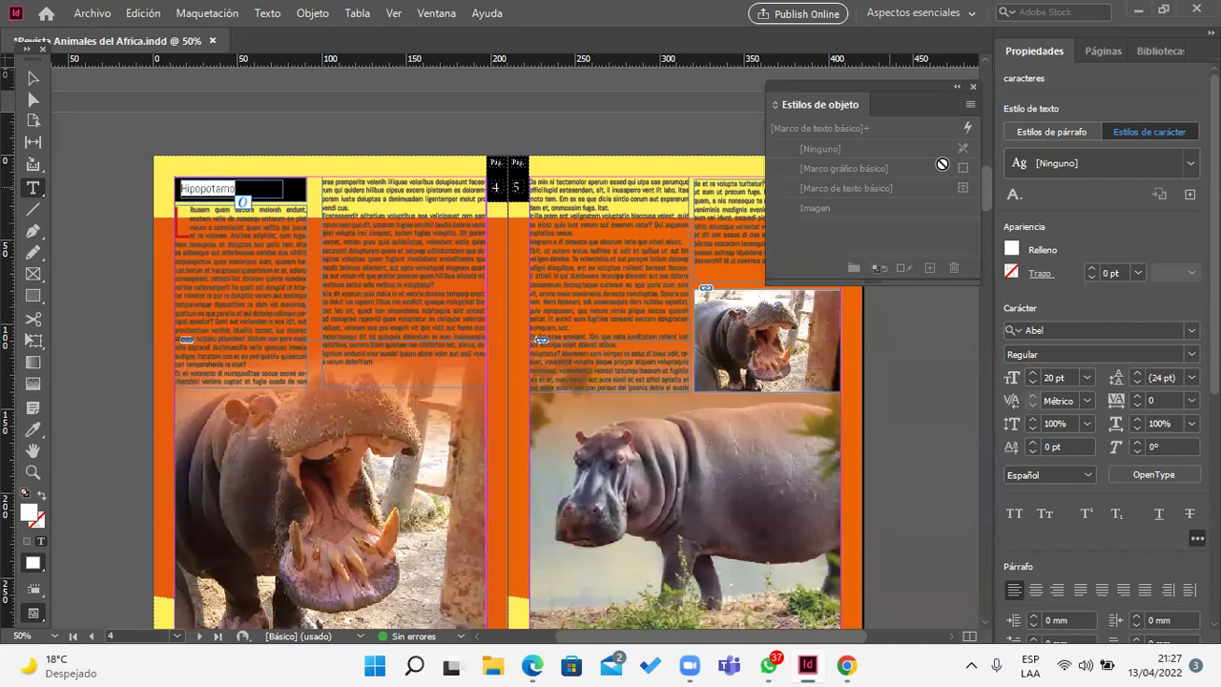
click(1066, 125)
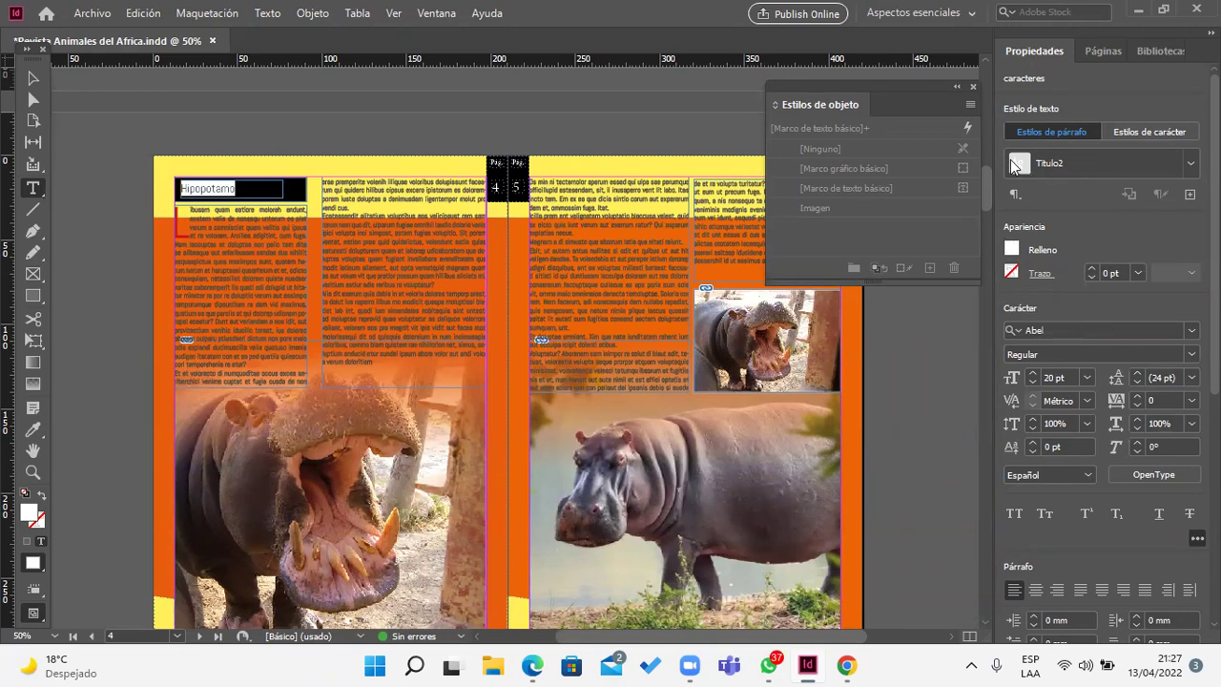
Step: Try to restyle the Rinoceronte heading with the Titulo2 paragraph style over its existing character style
scroll(315, 605, down, 5)
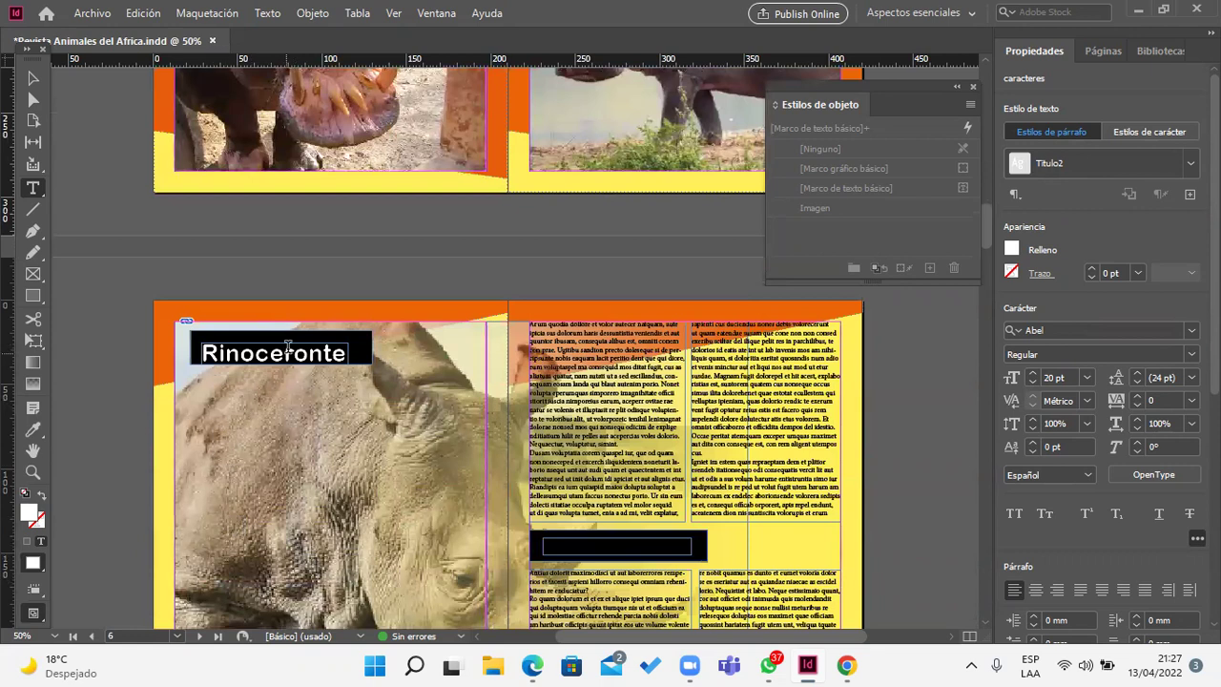
double_click(287, 349)
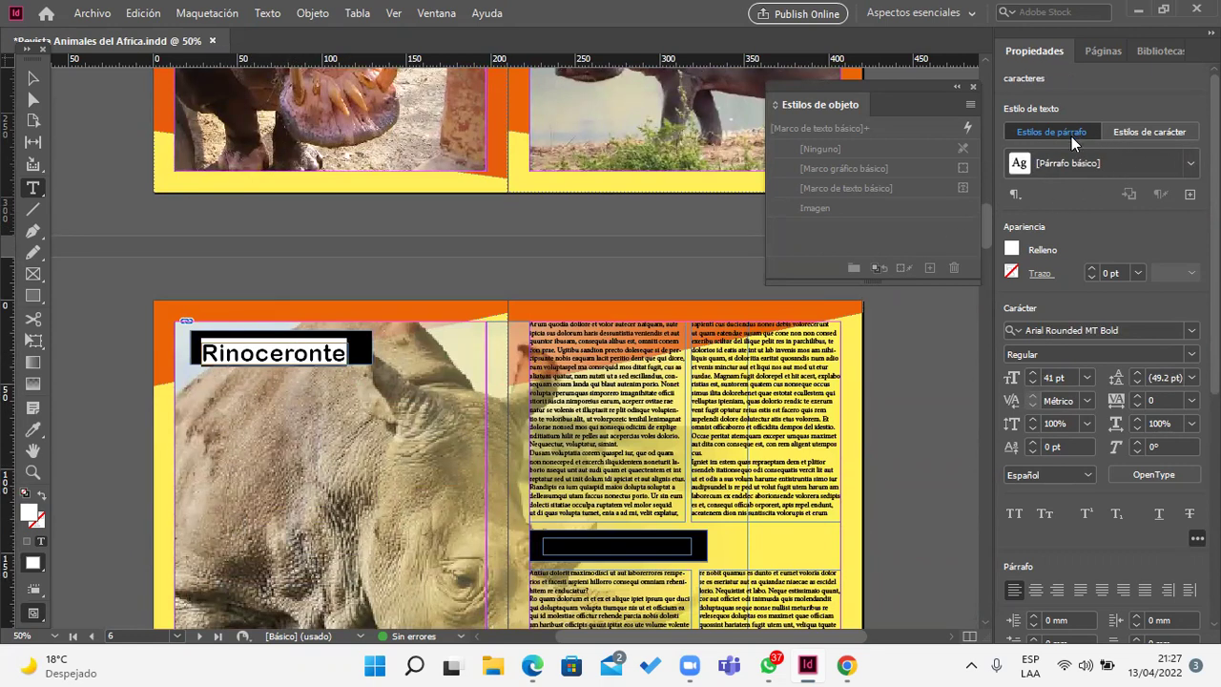
click(1147, 163)
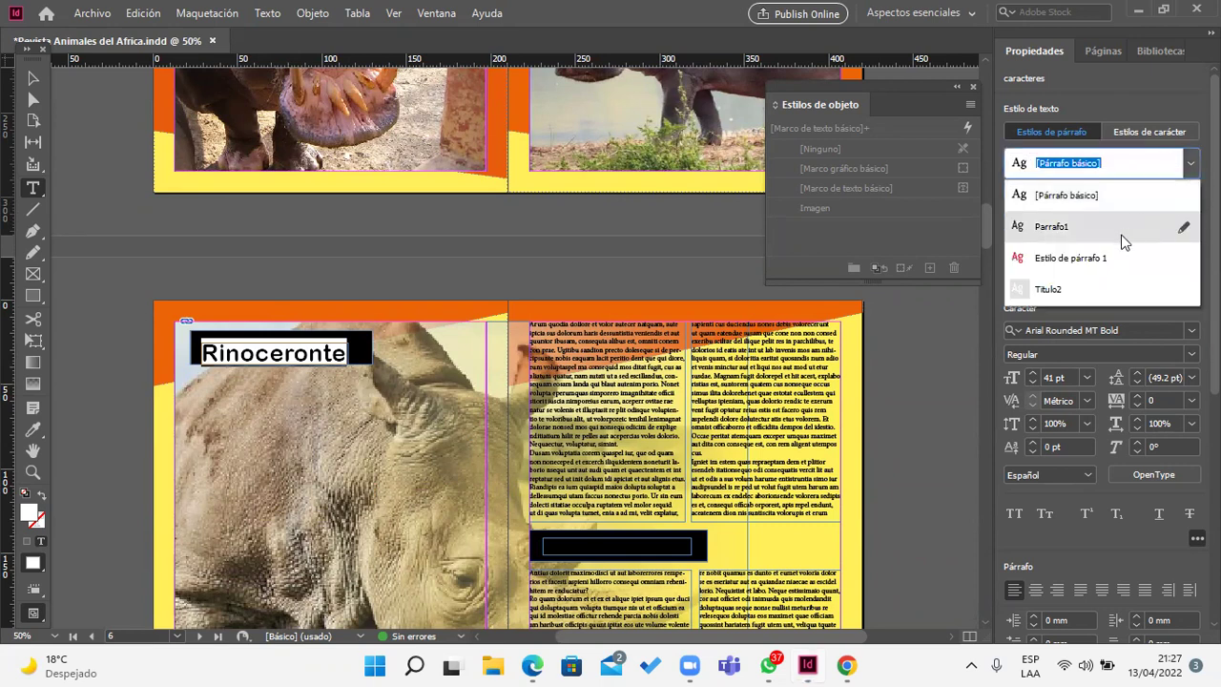
click(1090, 289)
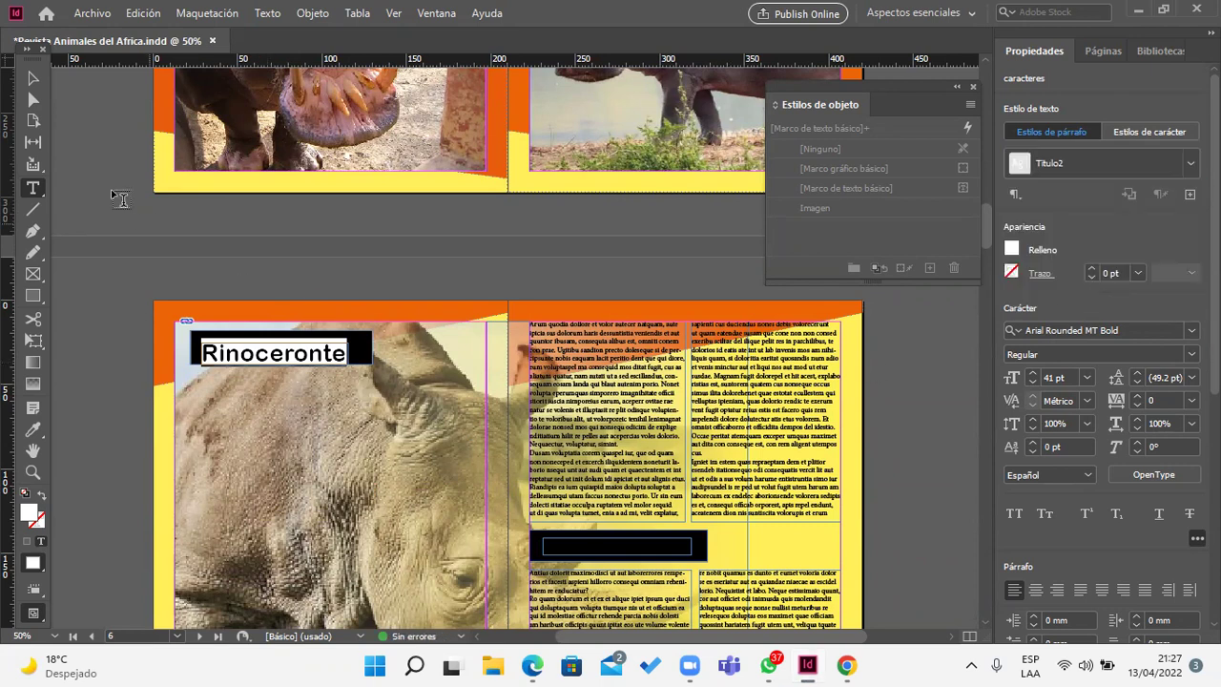
click(33, 79)
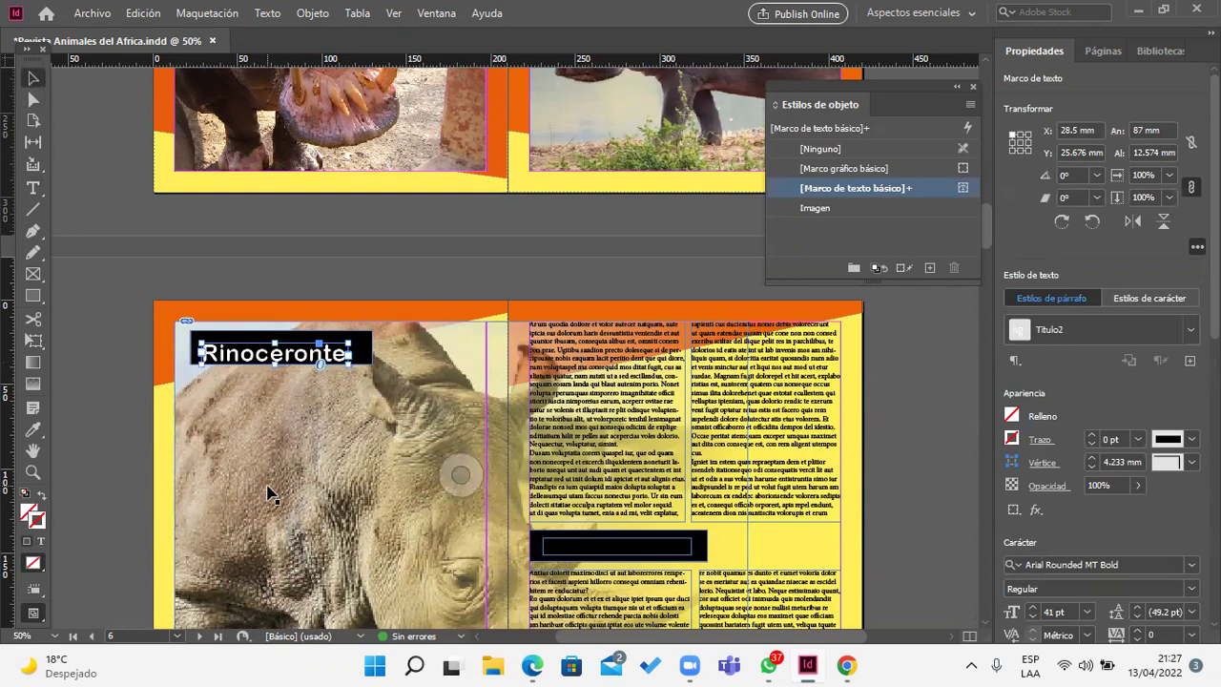
Step: Reset the Rinoceronte heading to the [Párrafo básico] paragraph style and the [Ninguno] character style
double_click(282, 355)
double_click(282, 354)
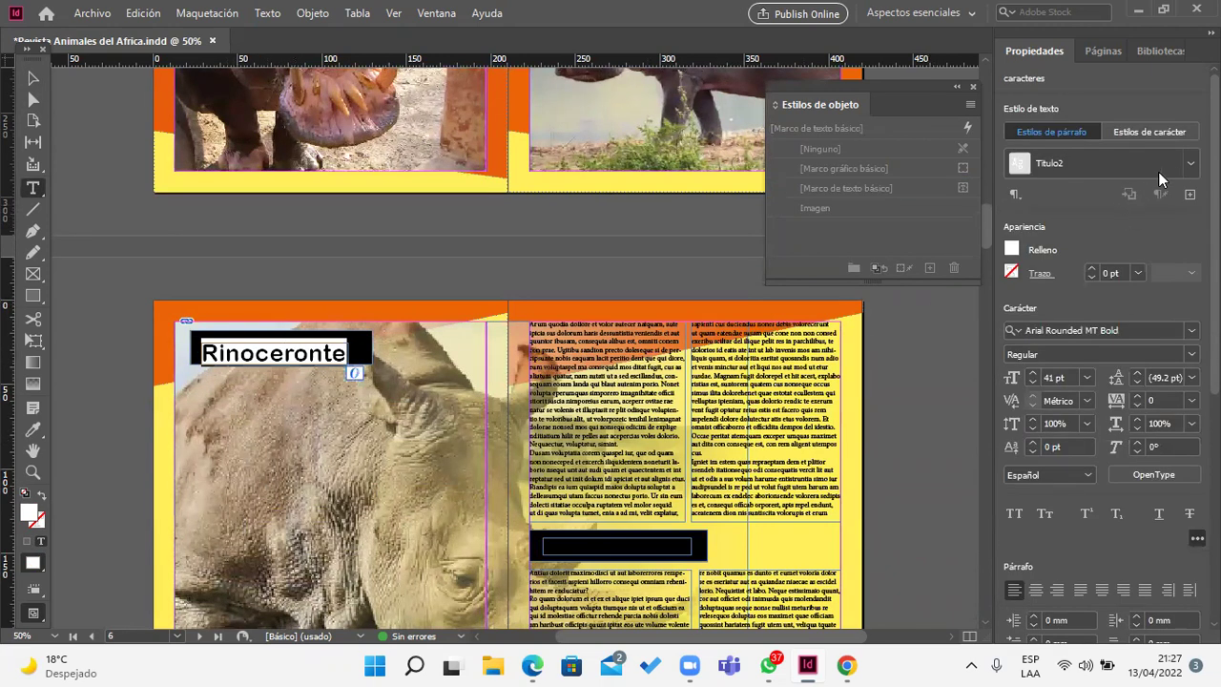
click(1190, 164)
click(1128, 195)
click(1189, 164)
click(1149, 131)
click(1150, 132)
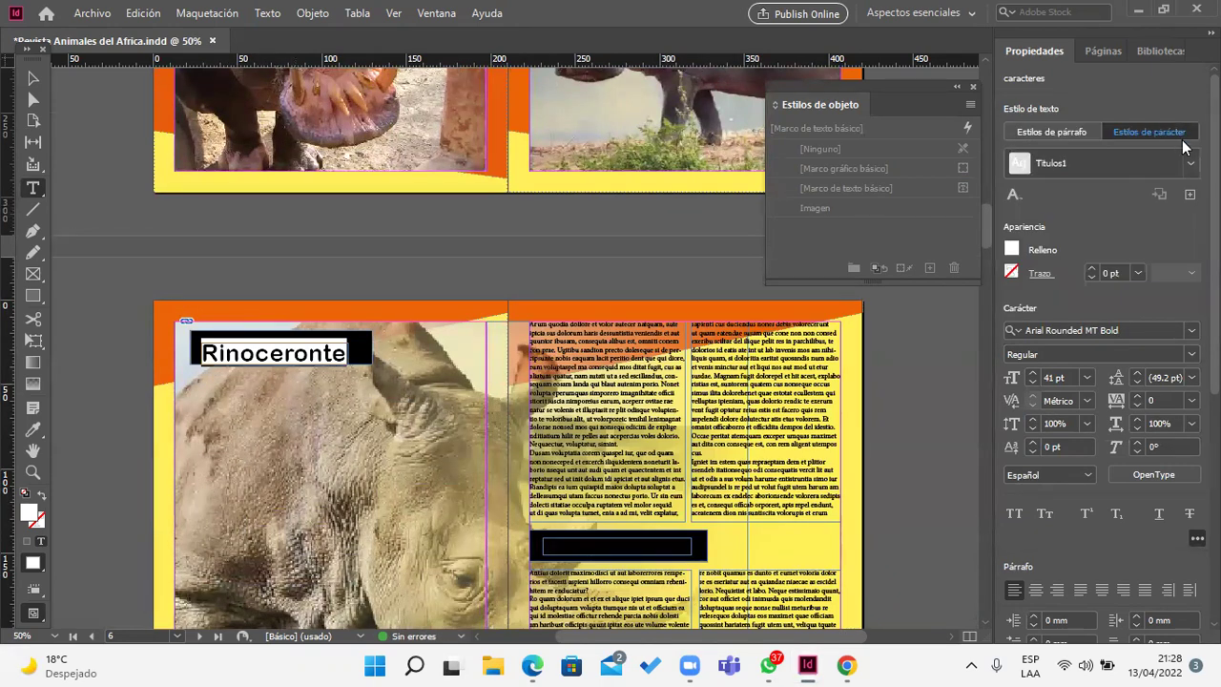
click(1189, 164)
click(1108, 198)
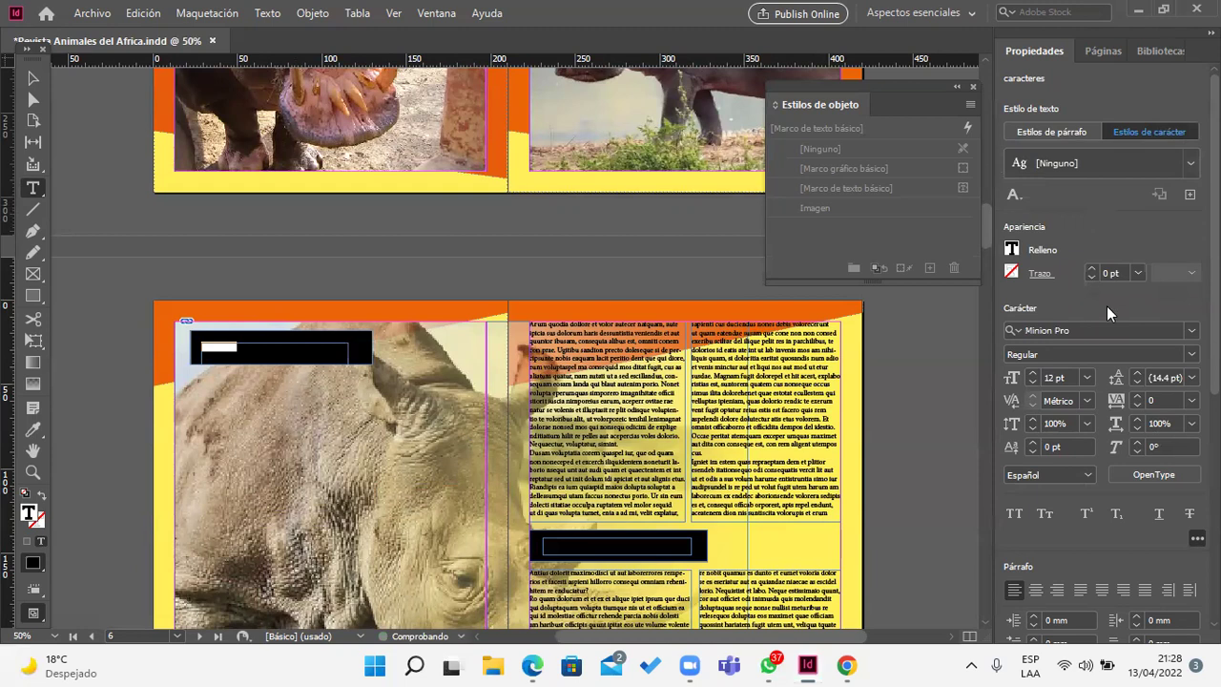
Step: Apply the Titulo2 paragraph style to the Rinoceronte heading
click(1058, 134)
click(1190, 163)
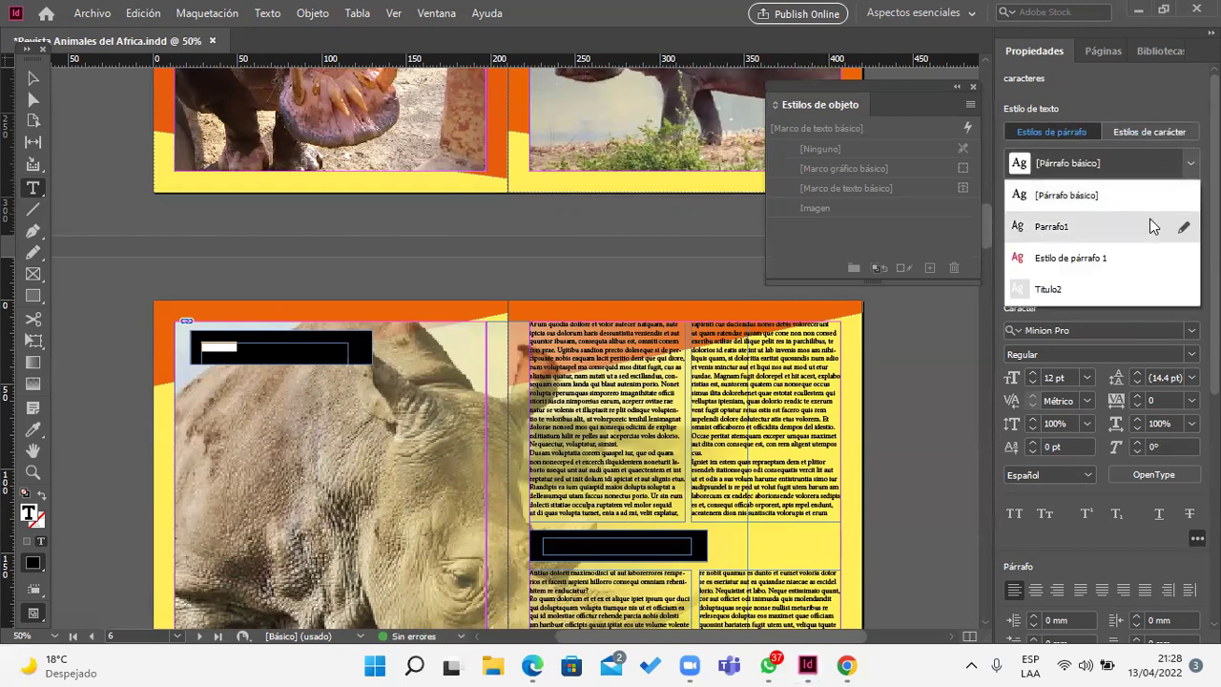
click(1114, 288)
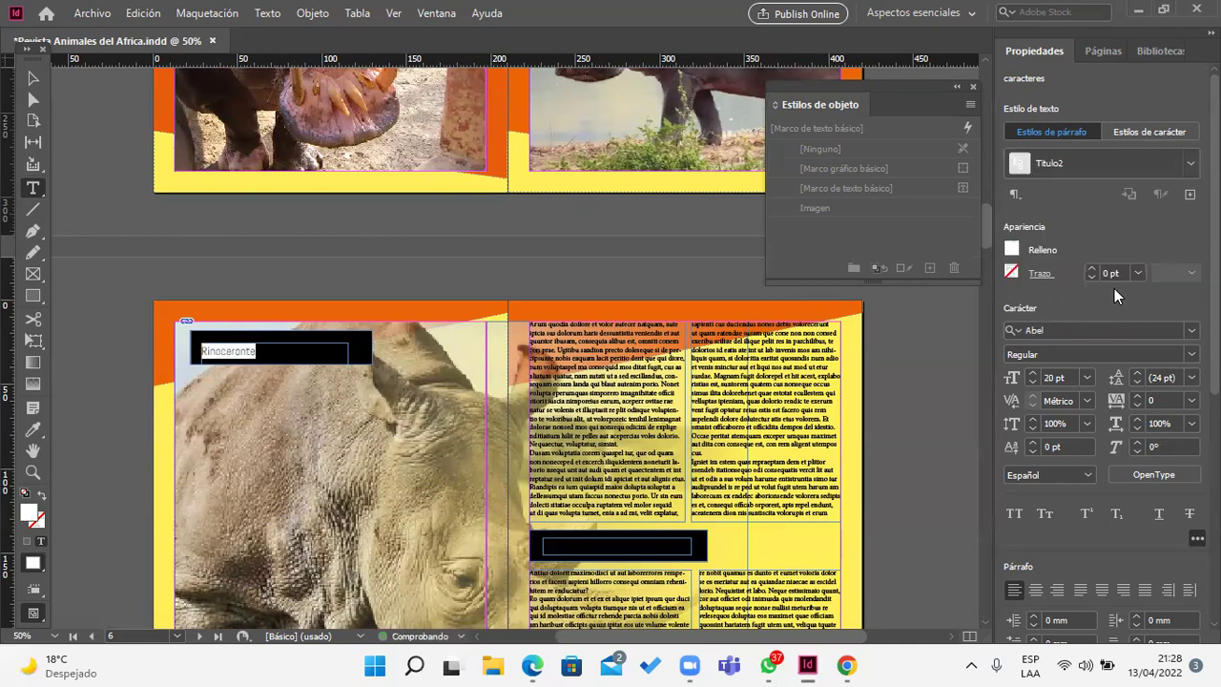
Step: Compare the Rinoceronte heading with the Hipopotamo heading on page 4
scroll(381, 363, up, 8)
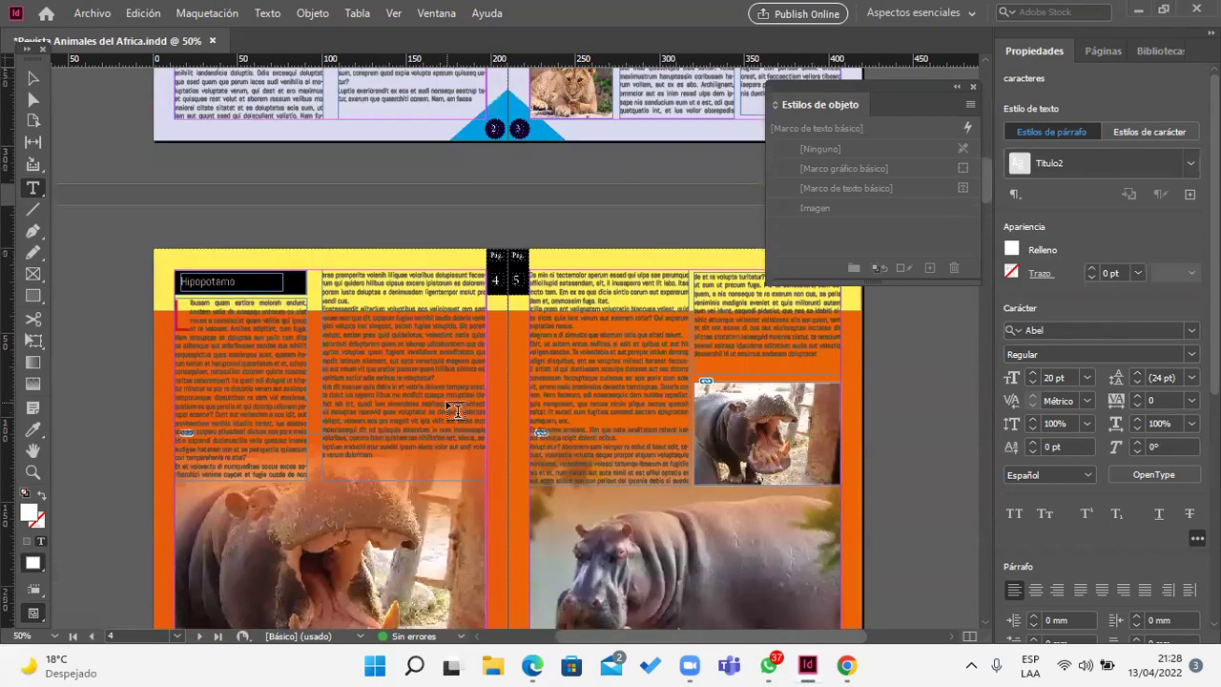
scroll(454, 399, down, 7)
click(33, 78)
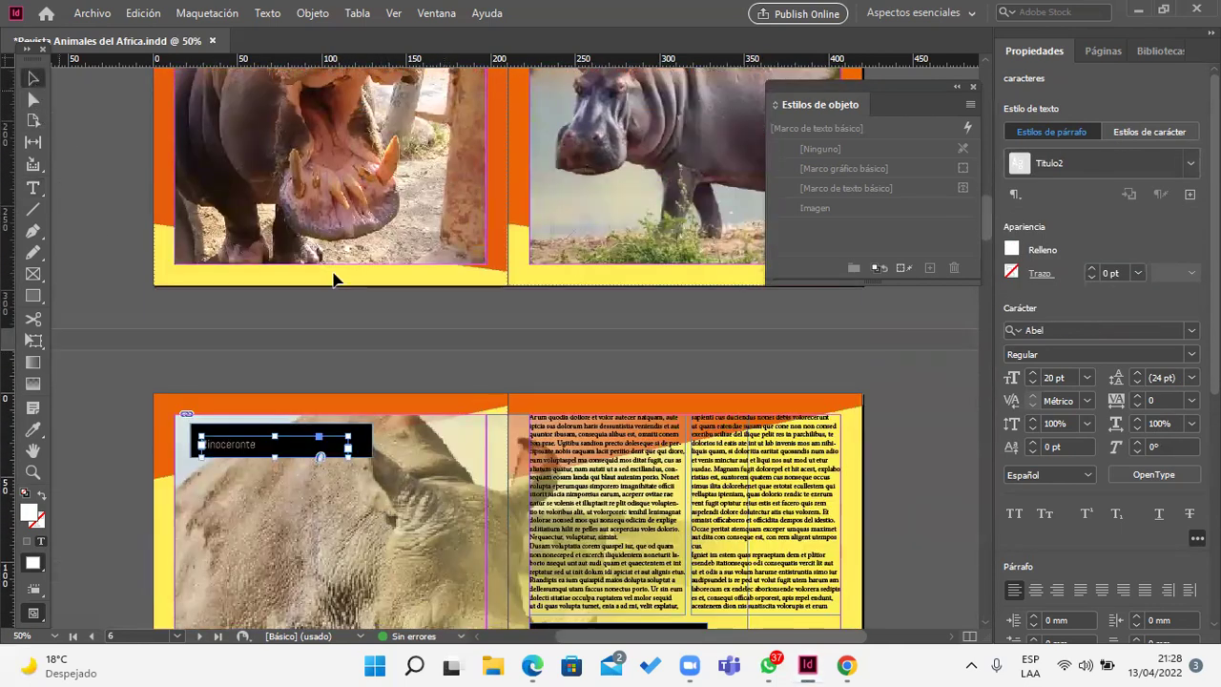
click(630, 477)
scroll(681, 501, down, 3)
scroll(683, 499, up, 8)
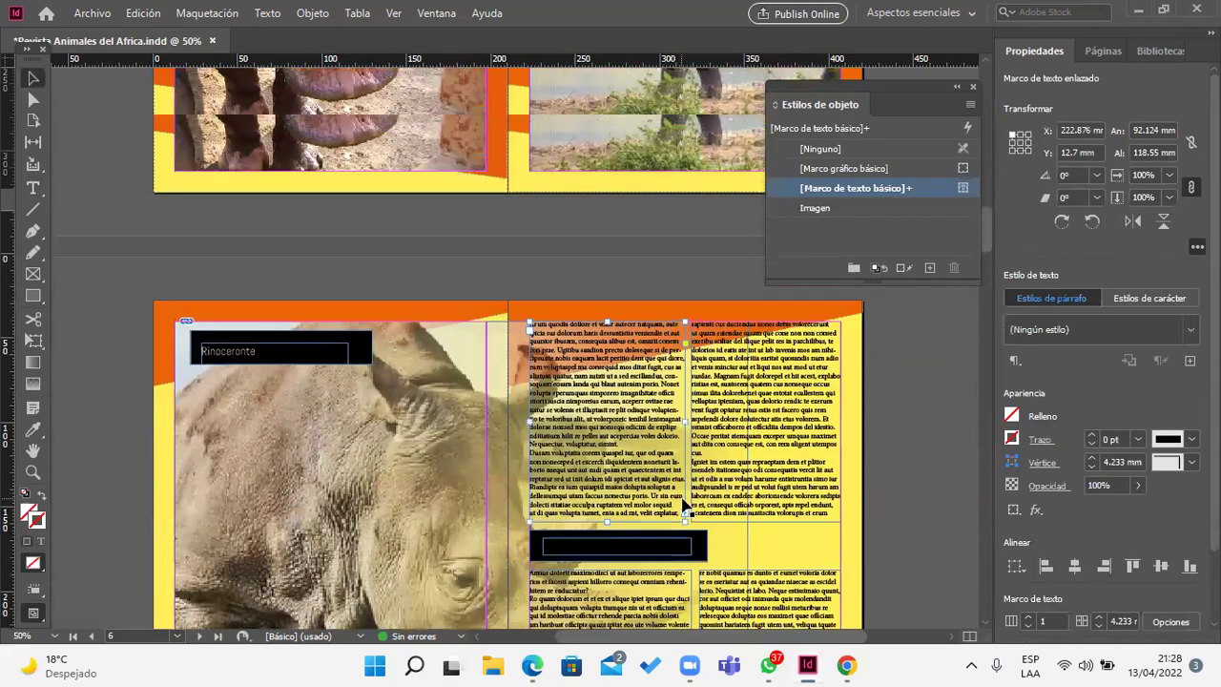
scroll(681, 502, up, 3)
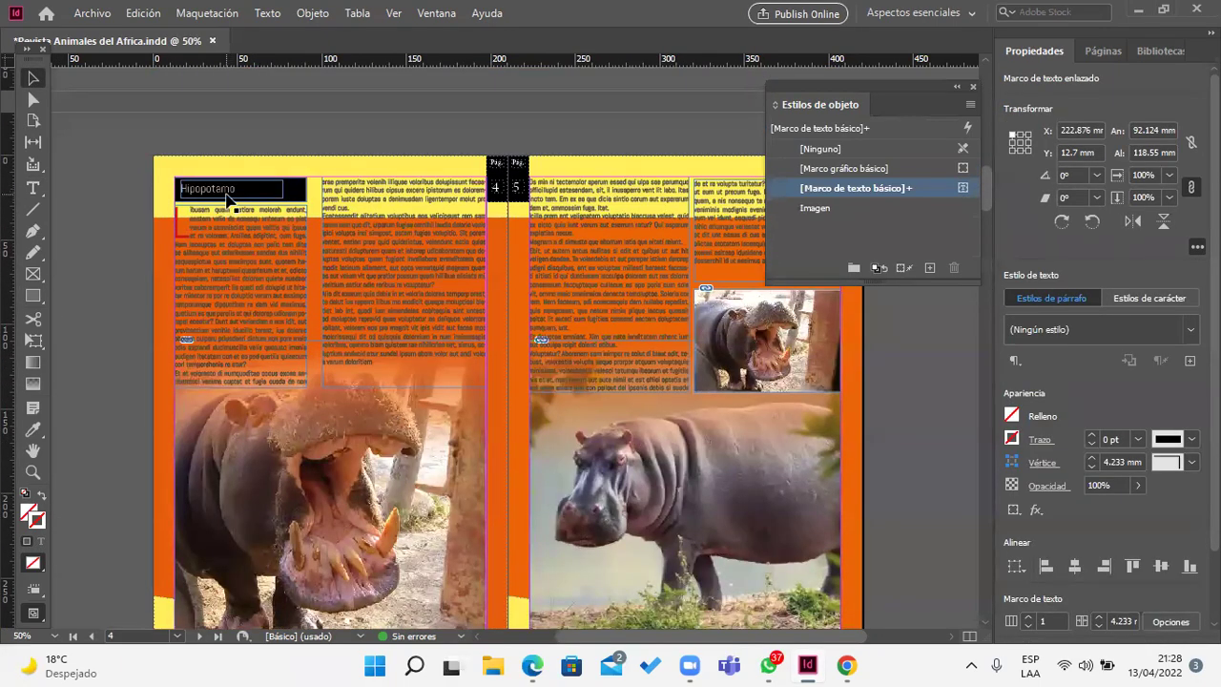
scroll(591, 406, down, 17)
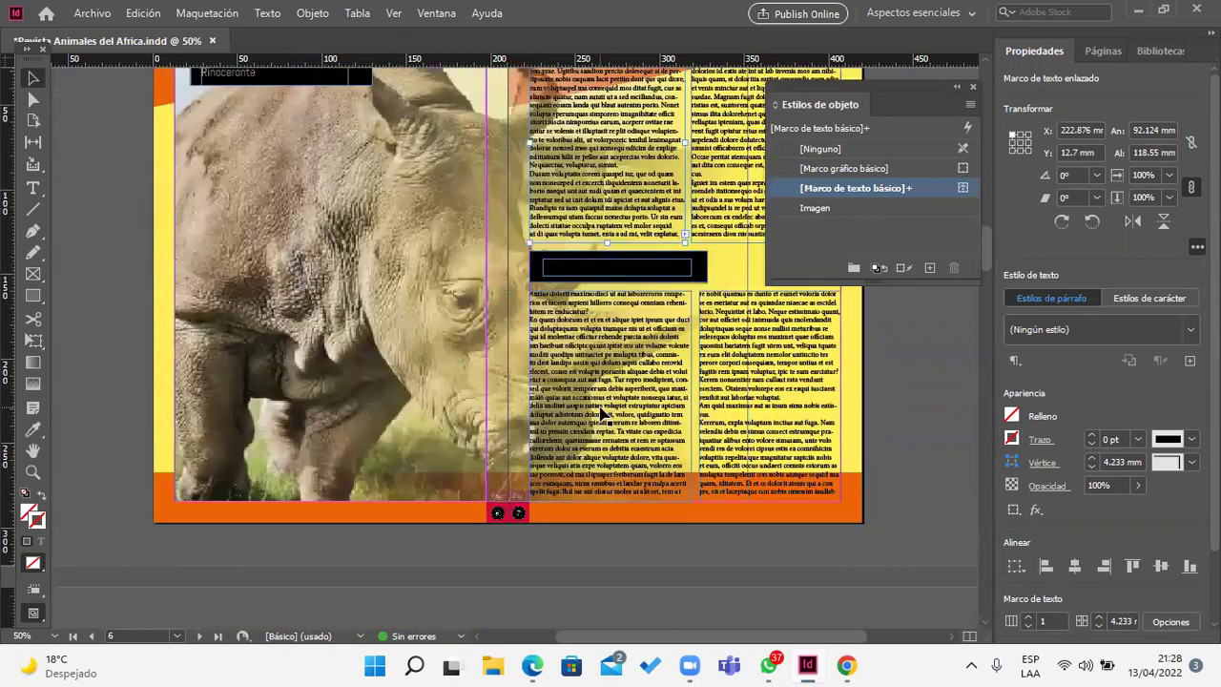
Step: Apply the Titulo2 paragraph style to the heading text in the black box between the body texts on page 7
scroll(603, 313, up, 4)
click(587, 410)
double_click(587, 411)
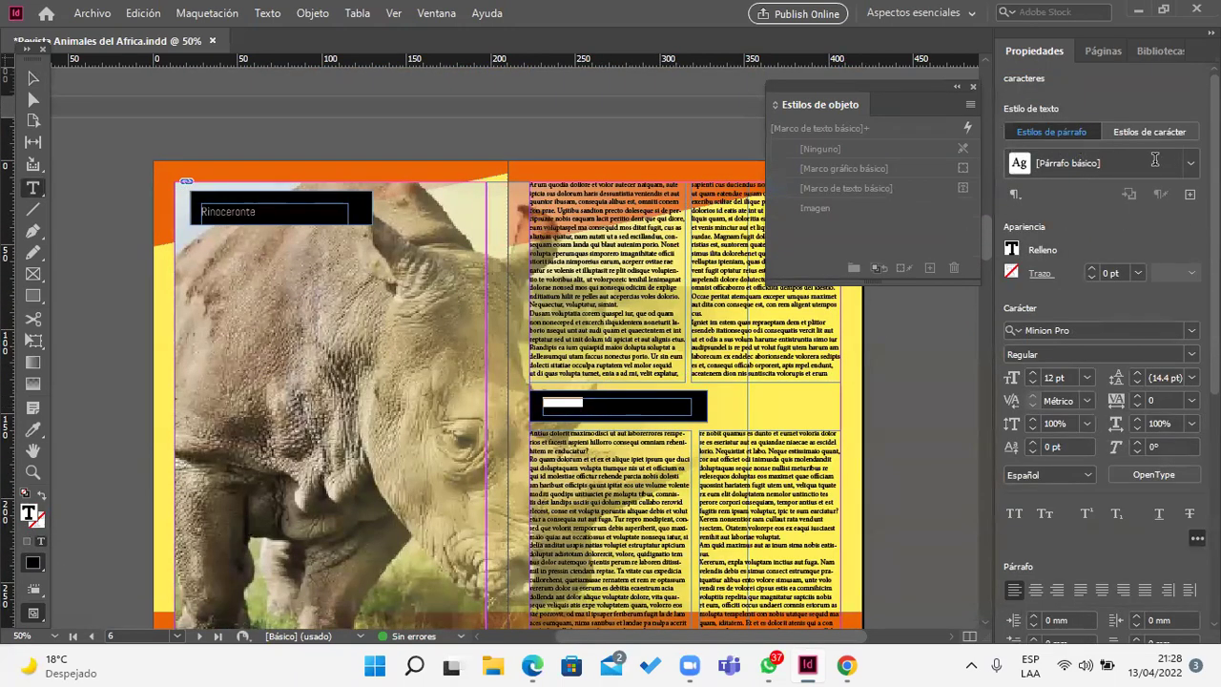
click(1189, 164)
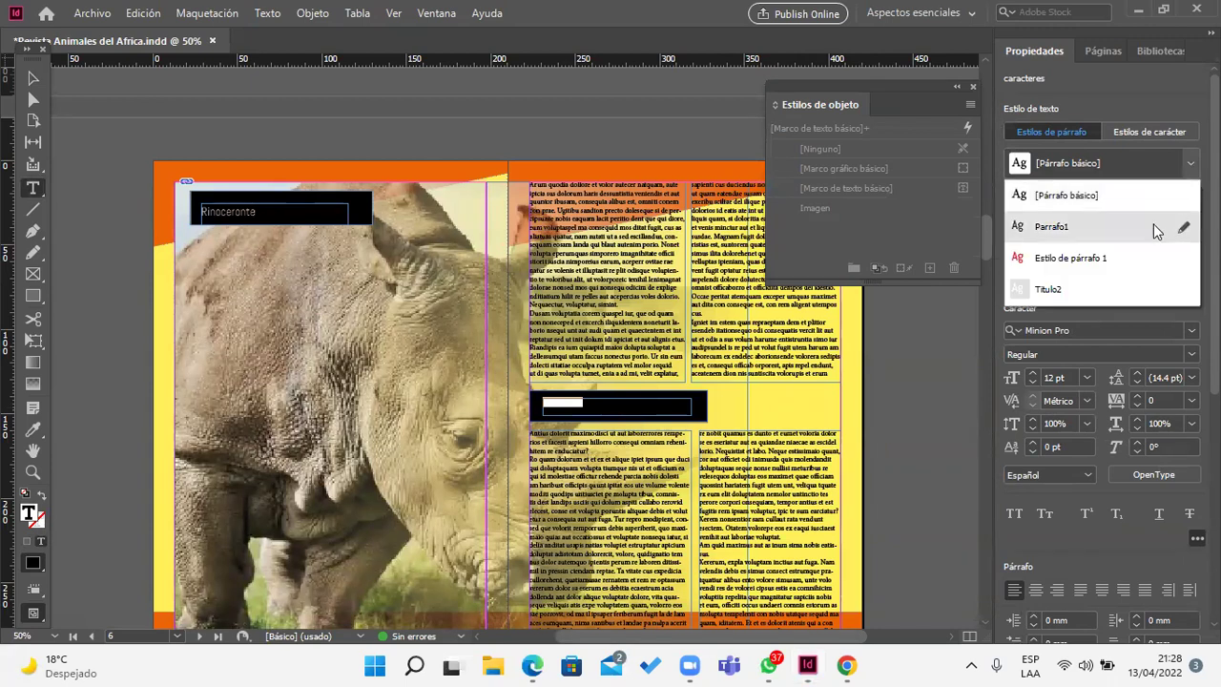
click(1121, 292)
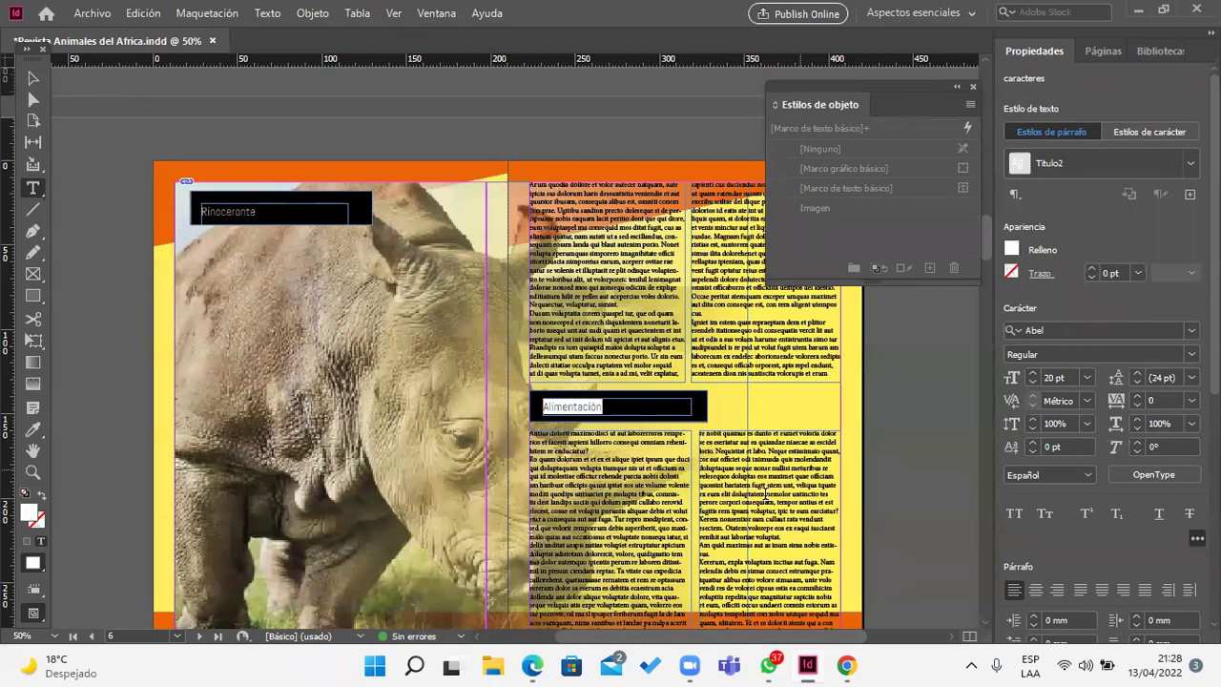
Step: Apply the Parrafo1 paragraph style to all the two-column body text above the Alimentación heading
triple_click(605, 250)
double_click(605, 250)
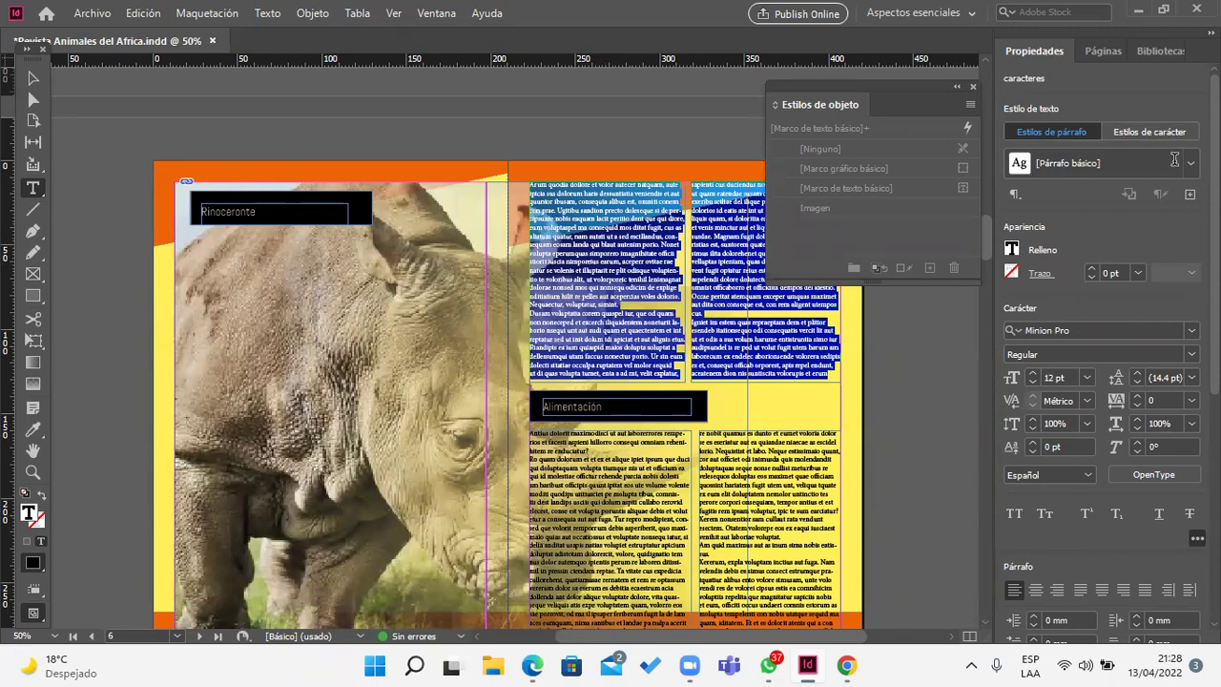
click(1189, 163)
click(1138, 240)
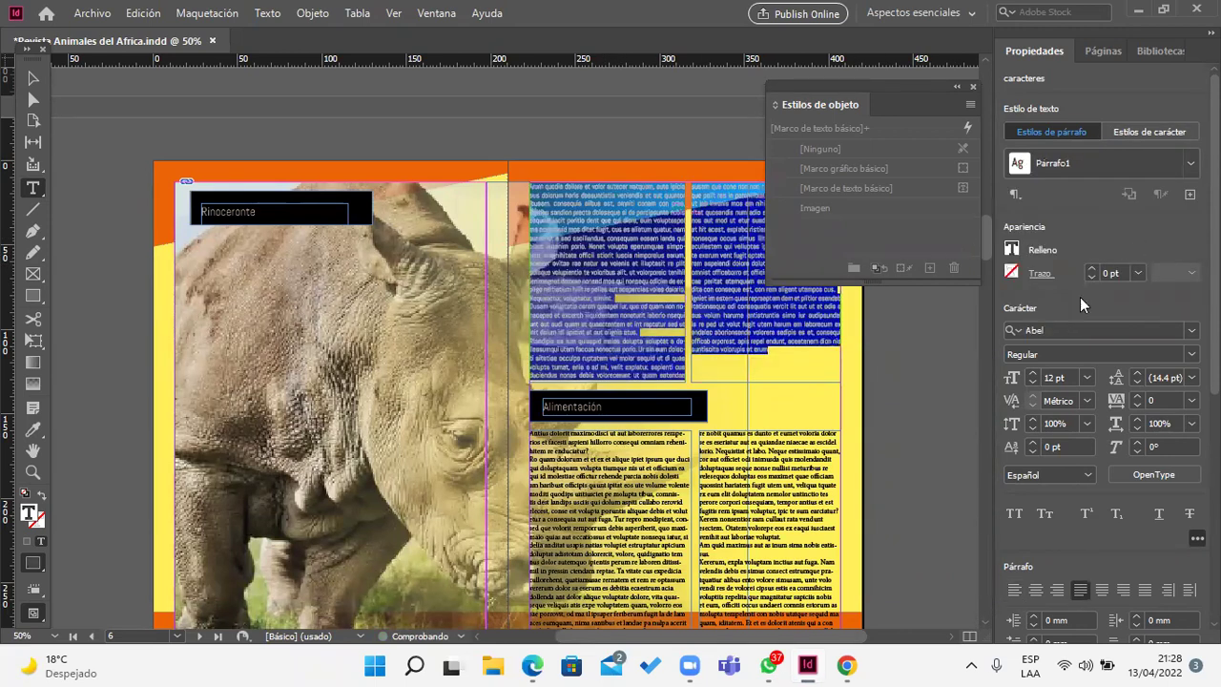
Step: Apply the Parrafo1 paragraph style to all the two-column body text below the Alimentación heading
scroll(637, 434, down, 3)
triple_click(637, 422)
key(ctrl+a)
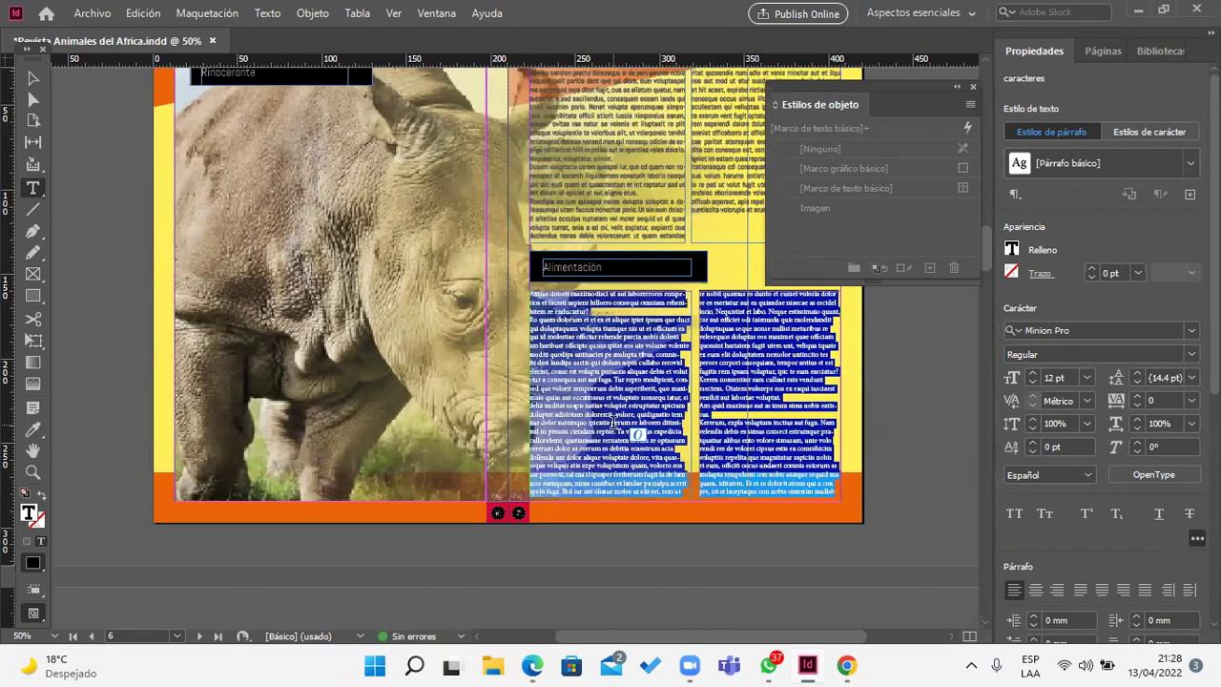
click(1184, 163)
click(1131, 219)
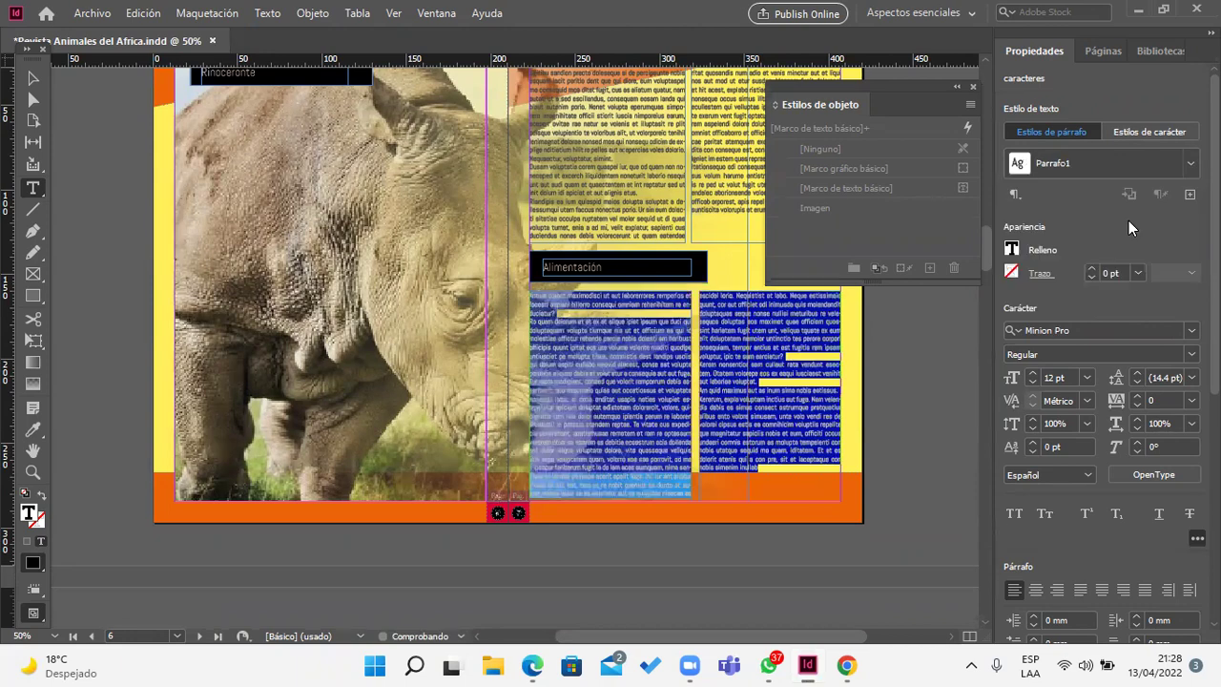
click(689, 390)
Step: Apply the Letrap character style to the first letter of the body text above the Alimentación heading on page 7
scroll(696, 396, up, 3)
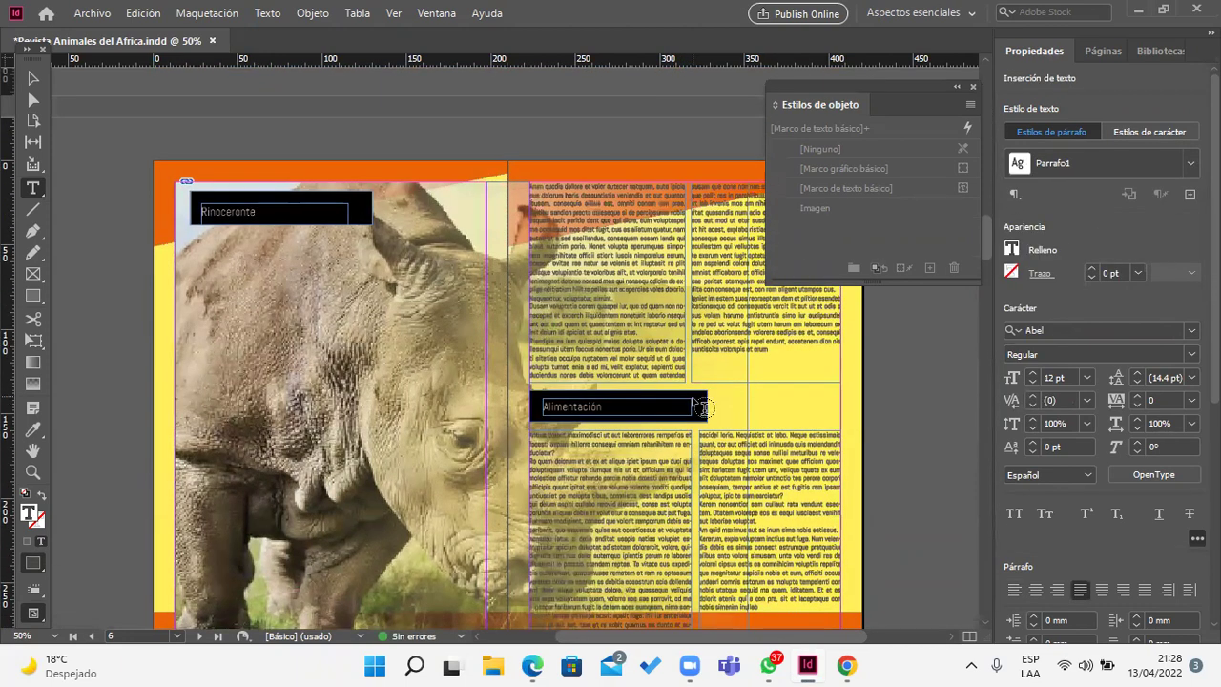
scroll(638, 406, down, 3)
scroll(583, 329, up, 5)
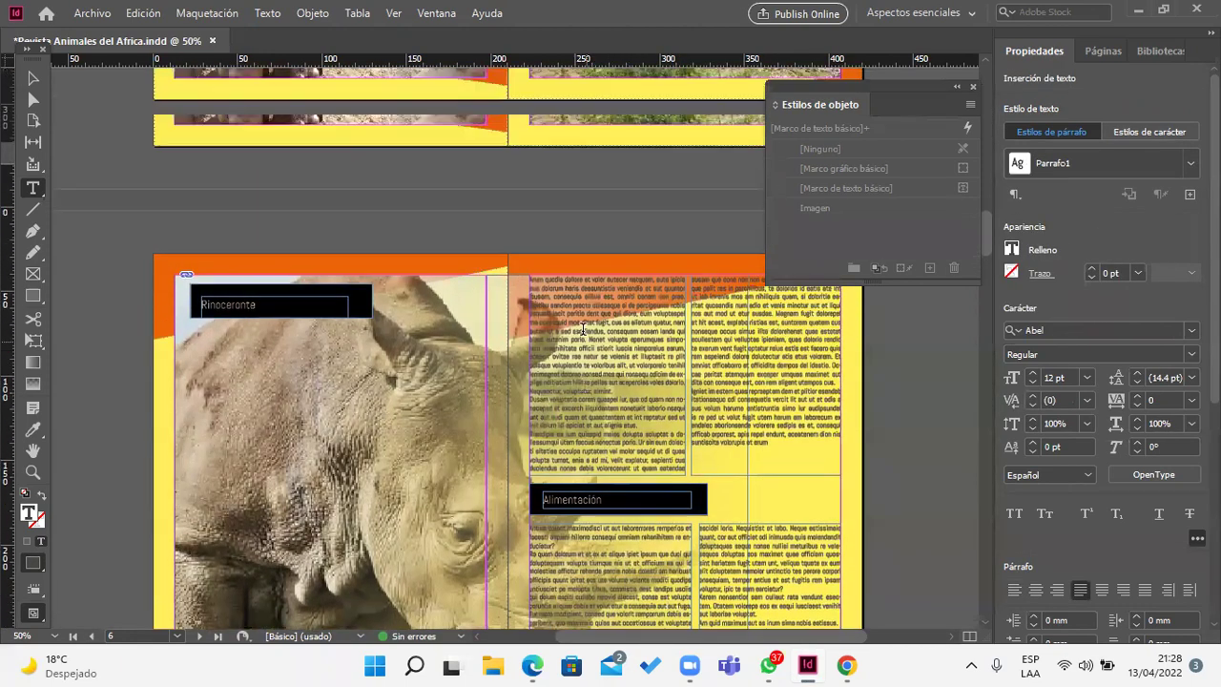
scroll(619, 298, left, 3)
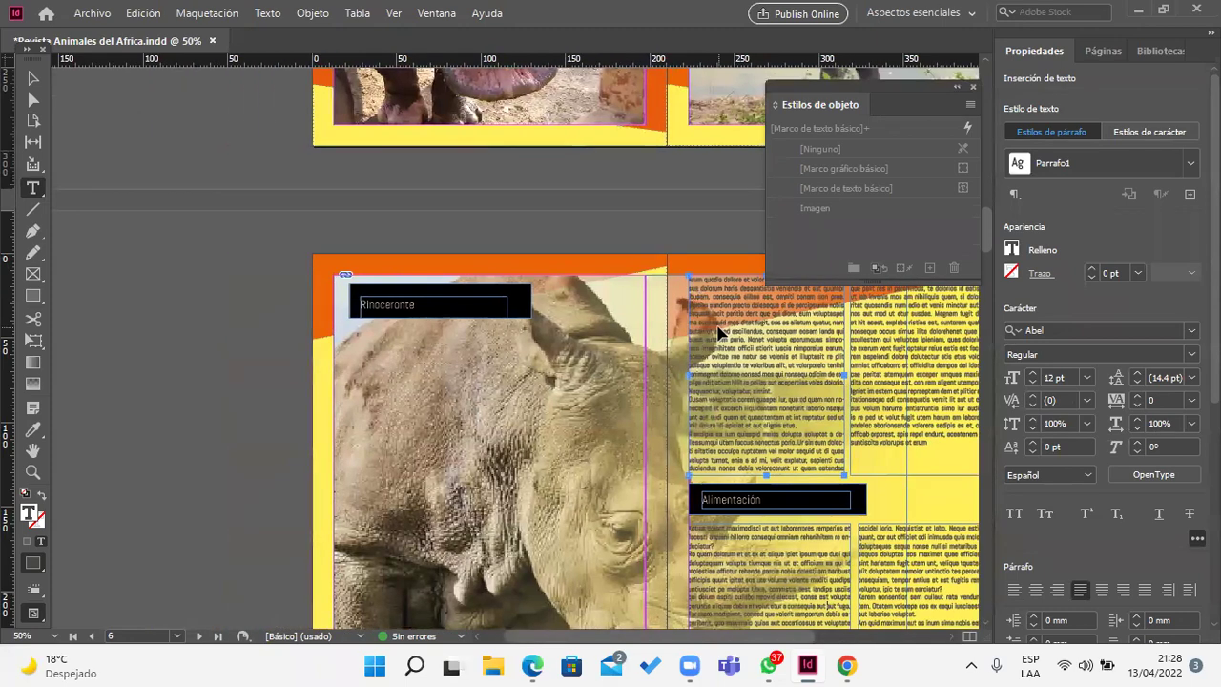
scroll(719, 331, down, 3)
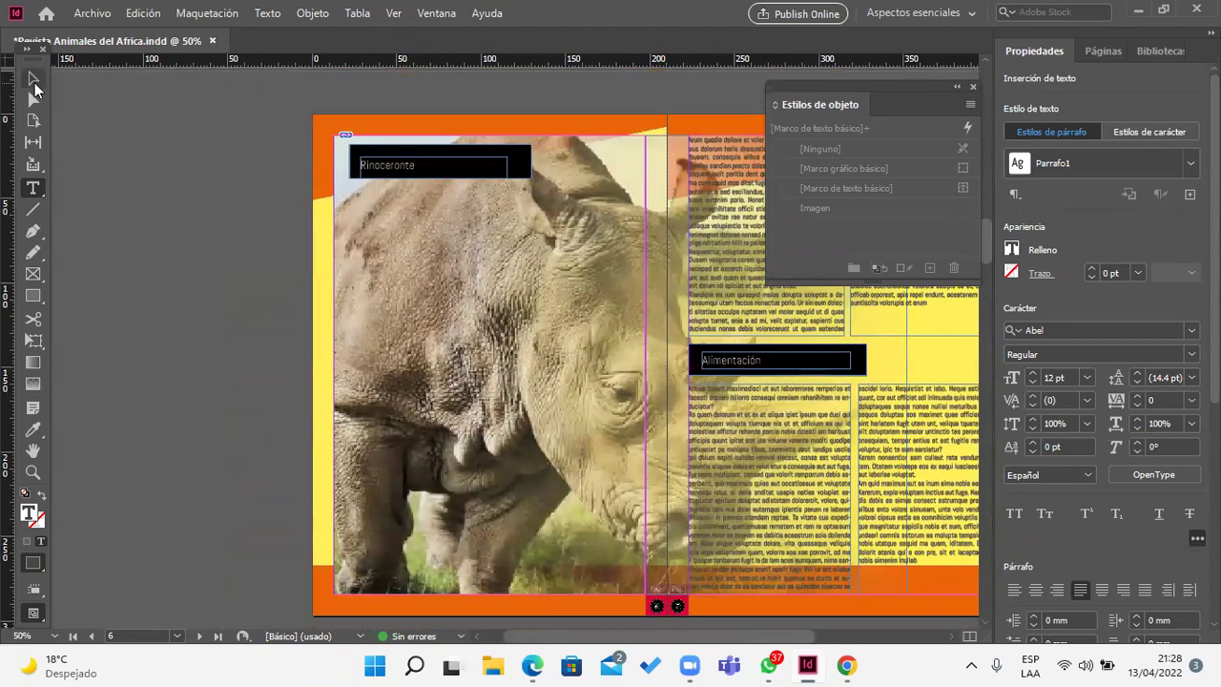
click(33, 80)
scroll(333, 319, right, 5)
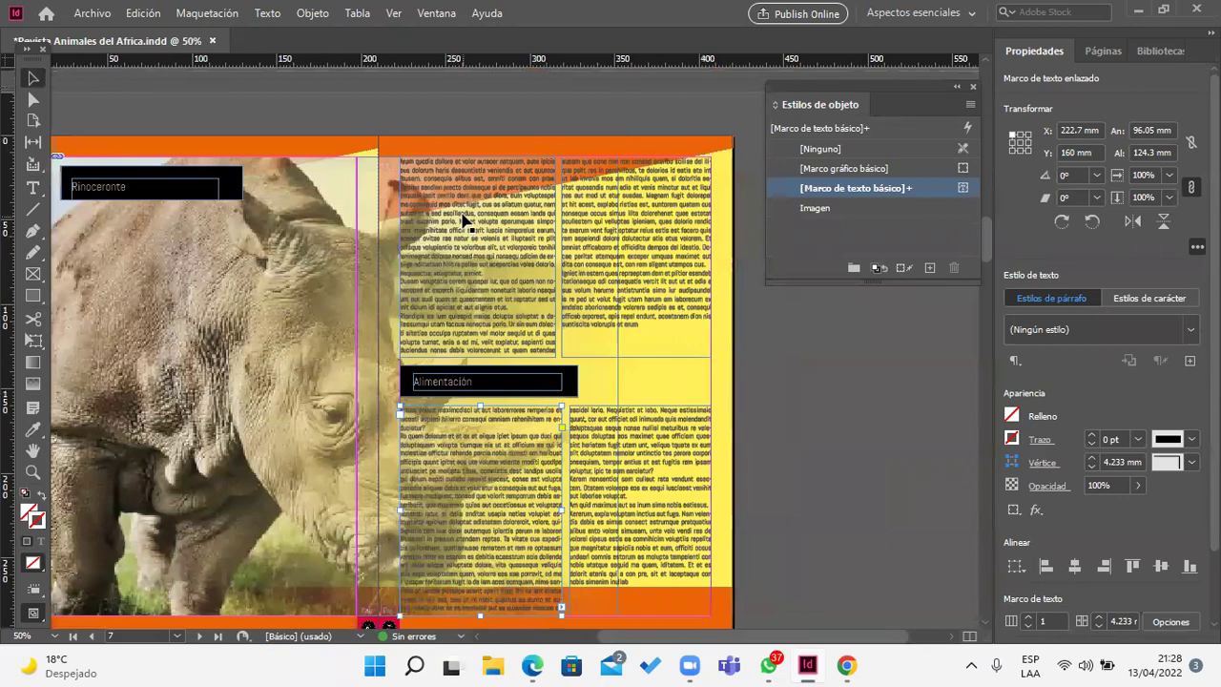
scroll(463, 222, up, 3)
scroll(372, 158, up, 2)
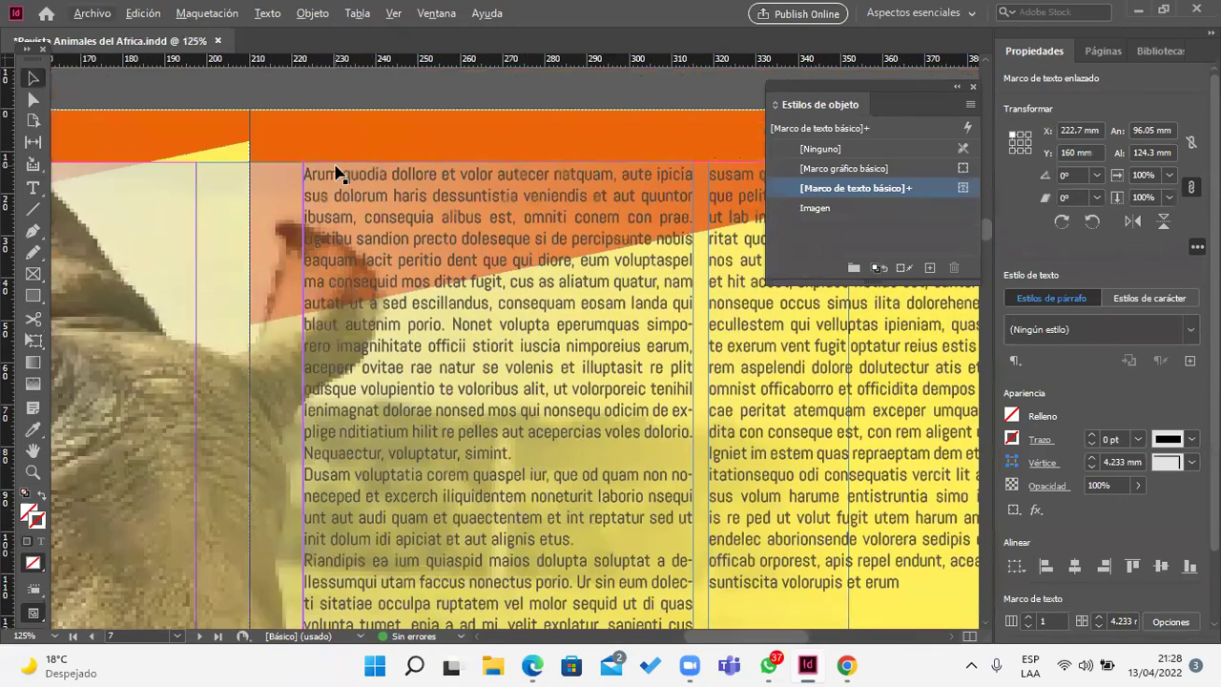
double_click(324, 187)
drag(313, 173, 303, 173)
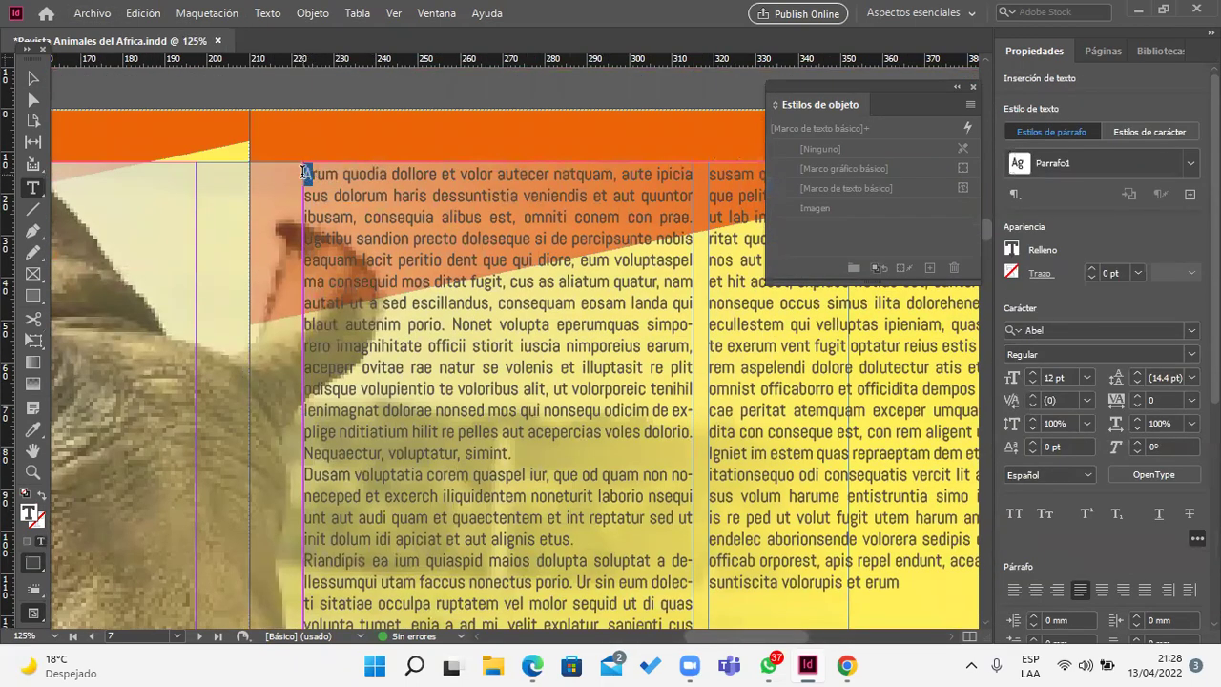
click(1149, 131)
click(1189, 164)
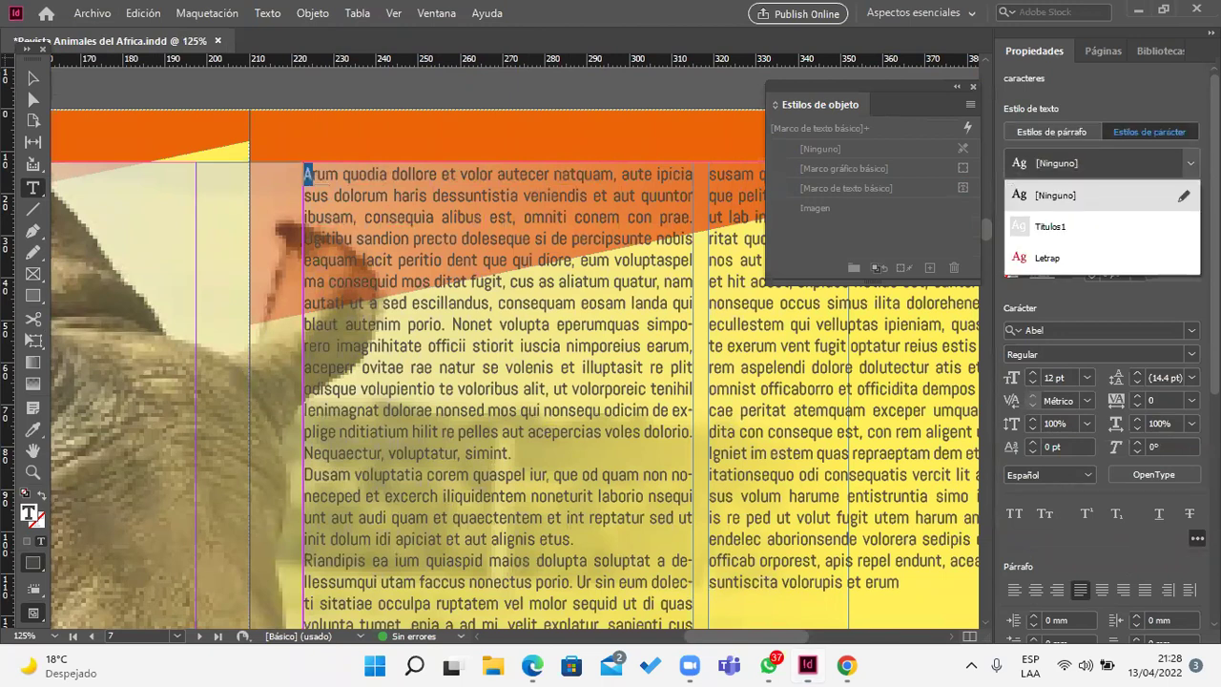
click(1081, 258)
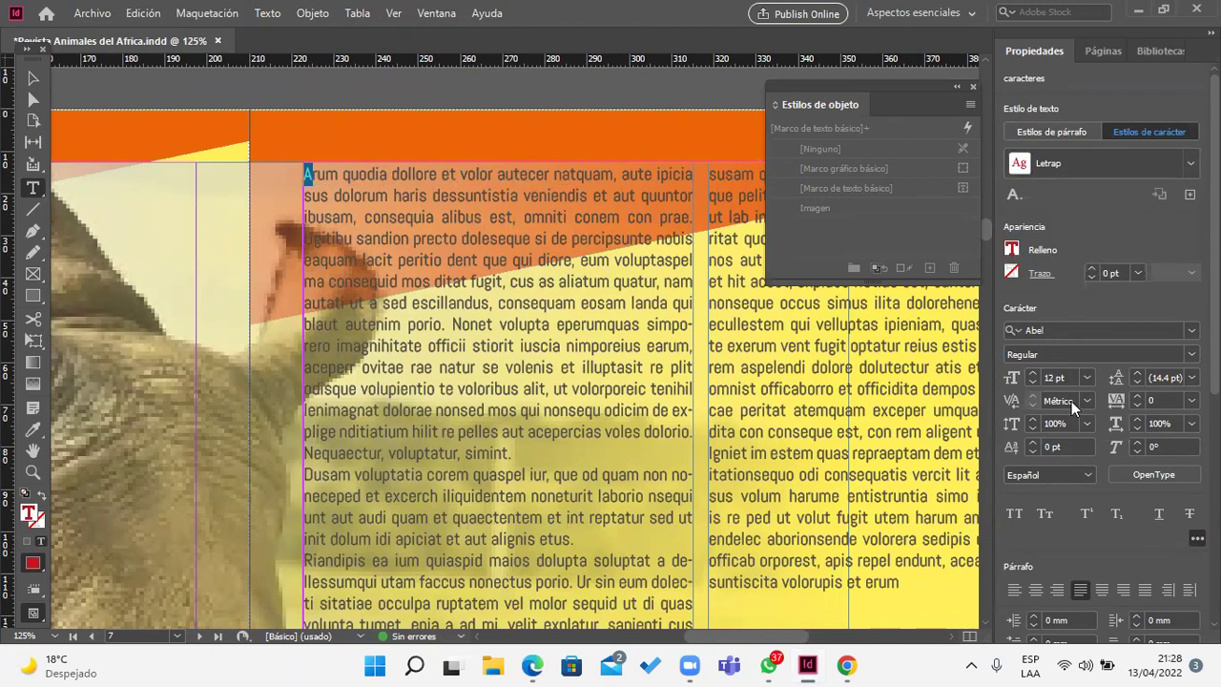
Step: Make the opening letter of page 7's upper body text a drop cap four lines high
scroll(1041, 530, down, 3)
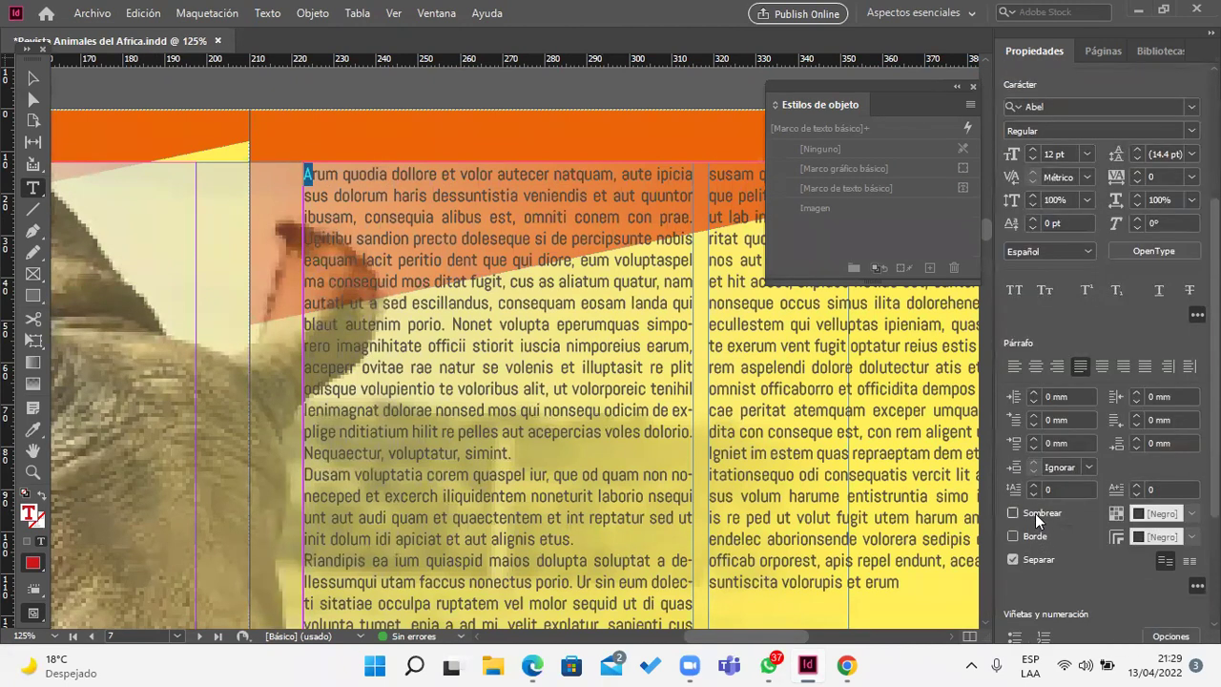
click(1030, 485)
click(1030, 485)
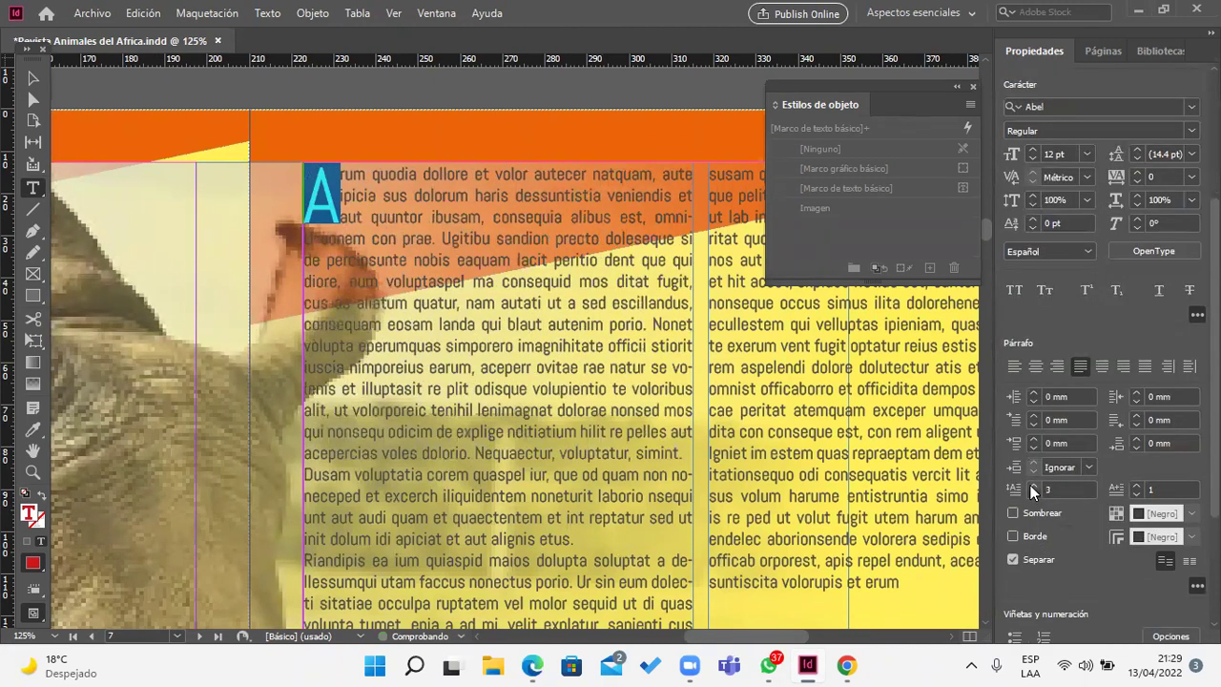
click(1030, 484)
click(33, 78)
click(515, 395)
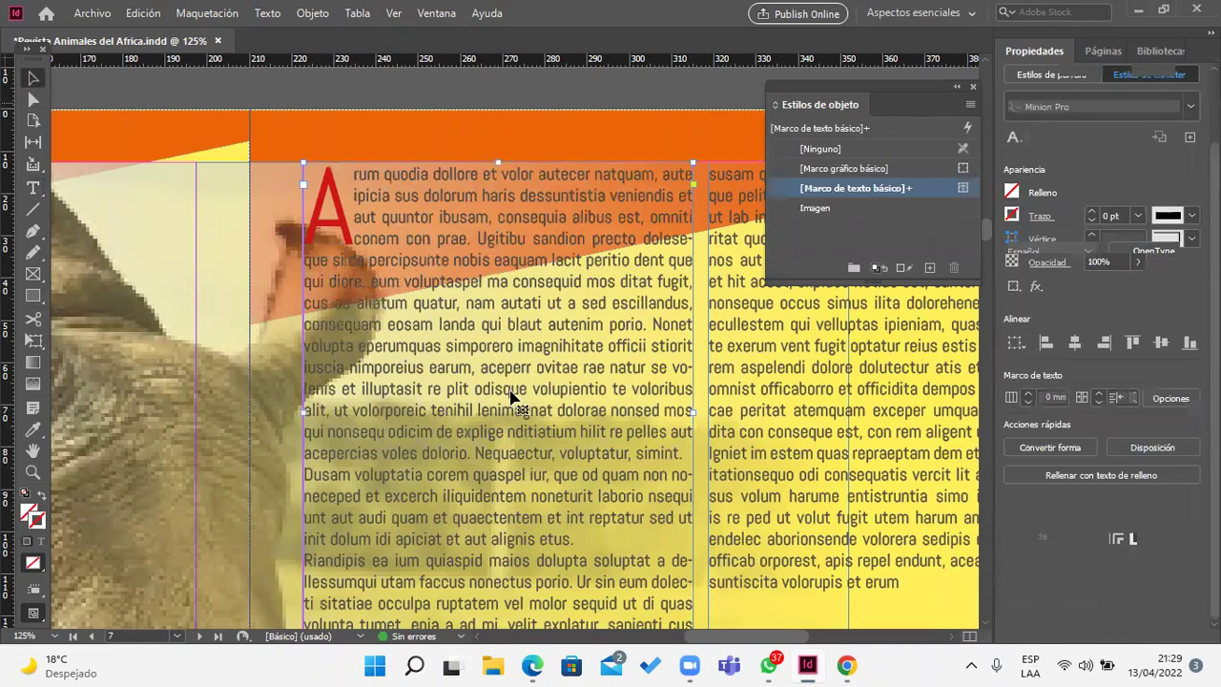
Step: Review the rhinoceros spread against the earlier hippopotamus and lion spreads
scroll(525, 396, down, 4)
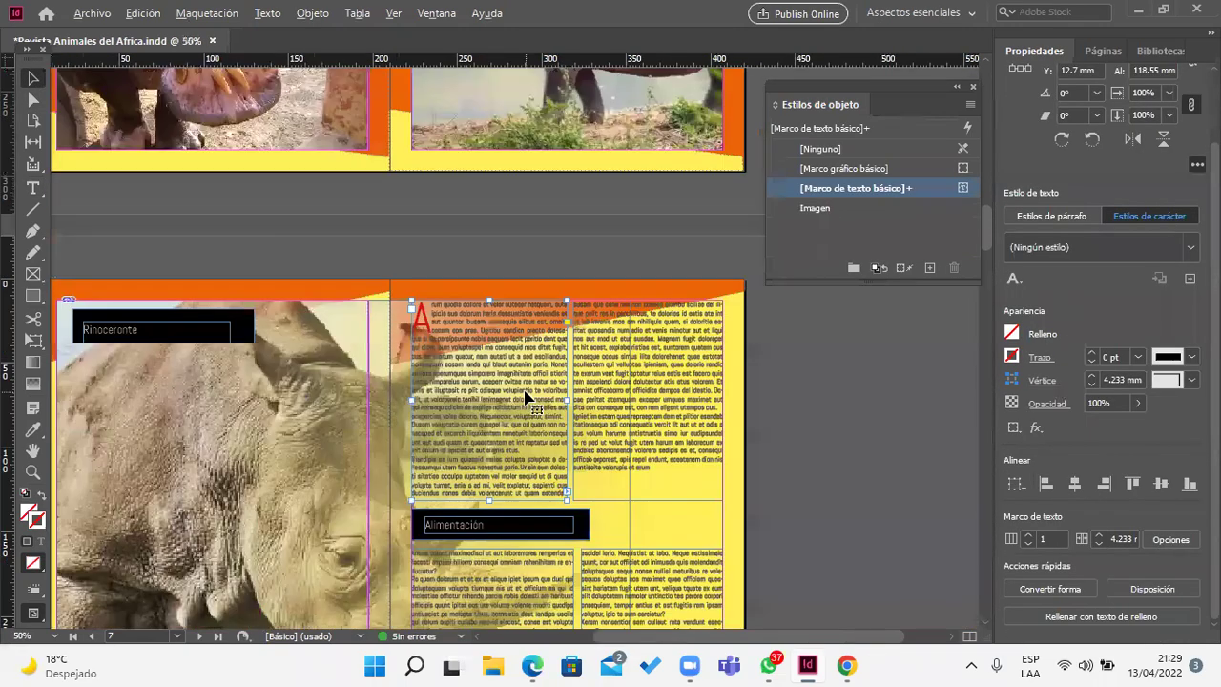
scroll(799, 469, down, 6)
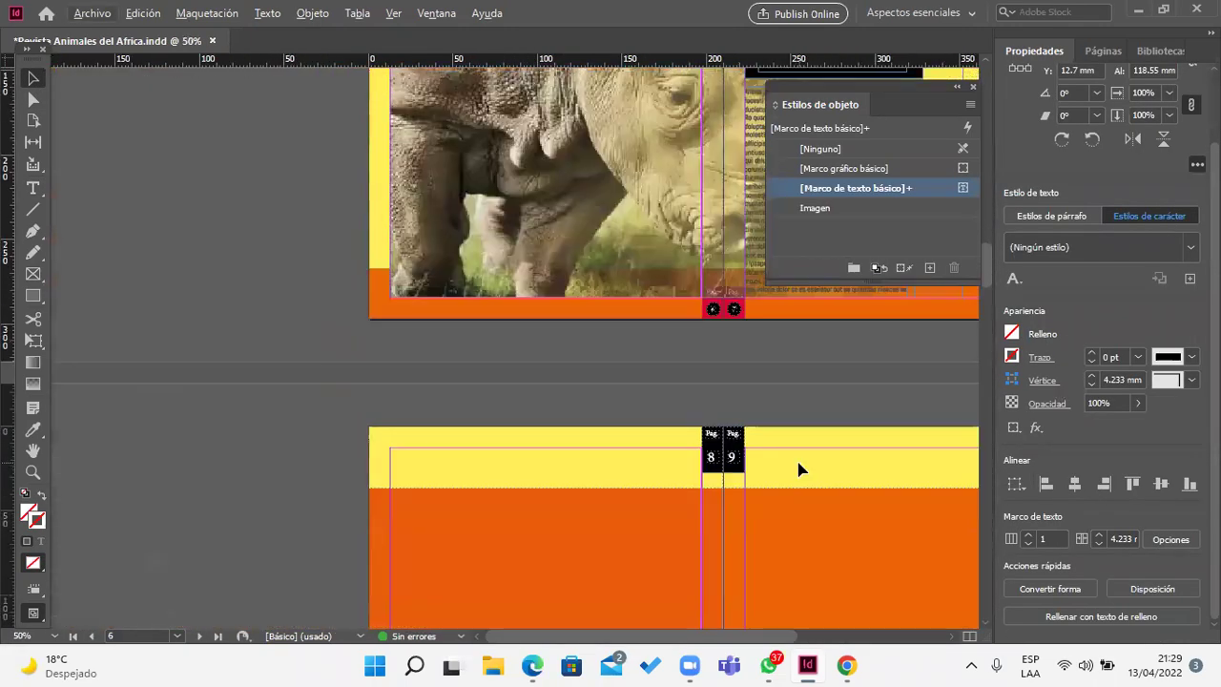
scroll(799, 468, right, 3)
scroll(807, 425, left, 1)
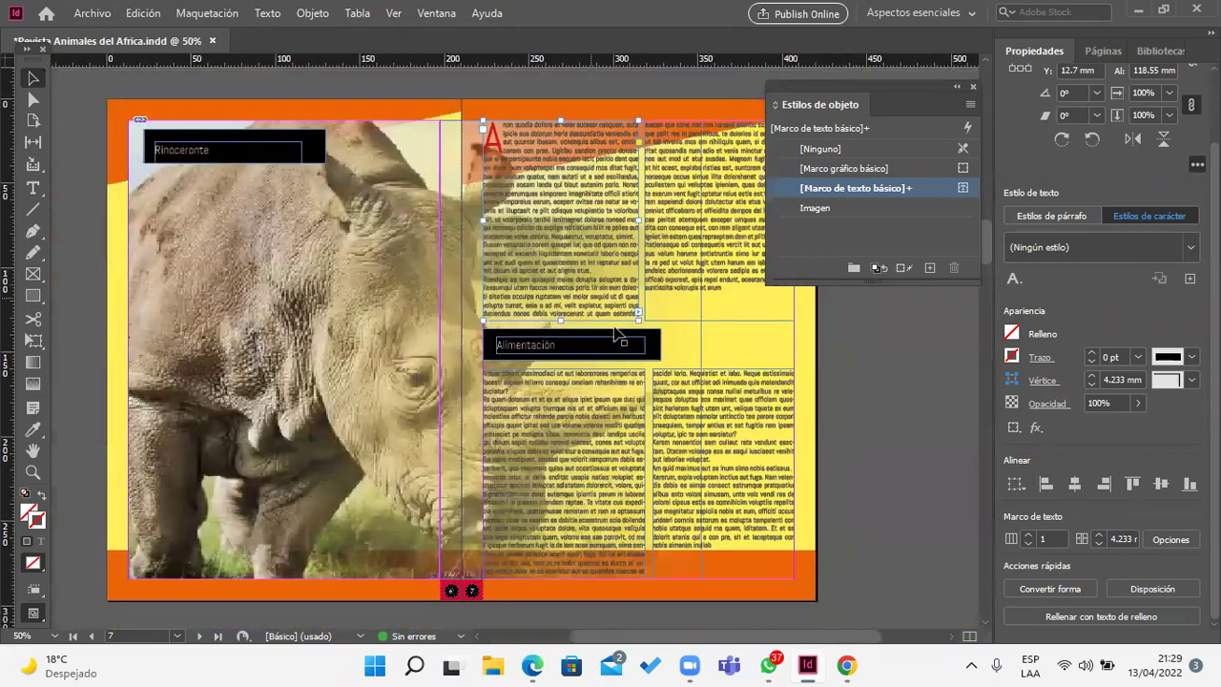
scroll(808, 495, up, 3)
scroll(809, 495, up, 10)
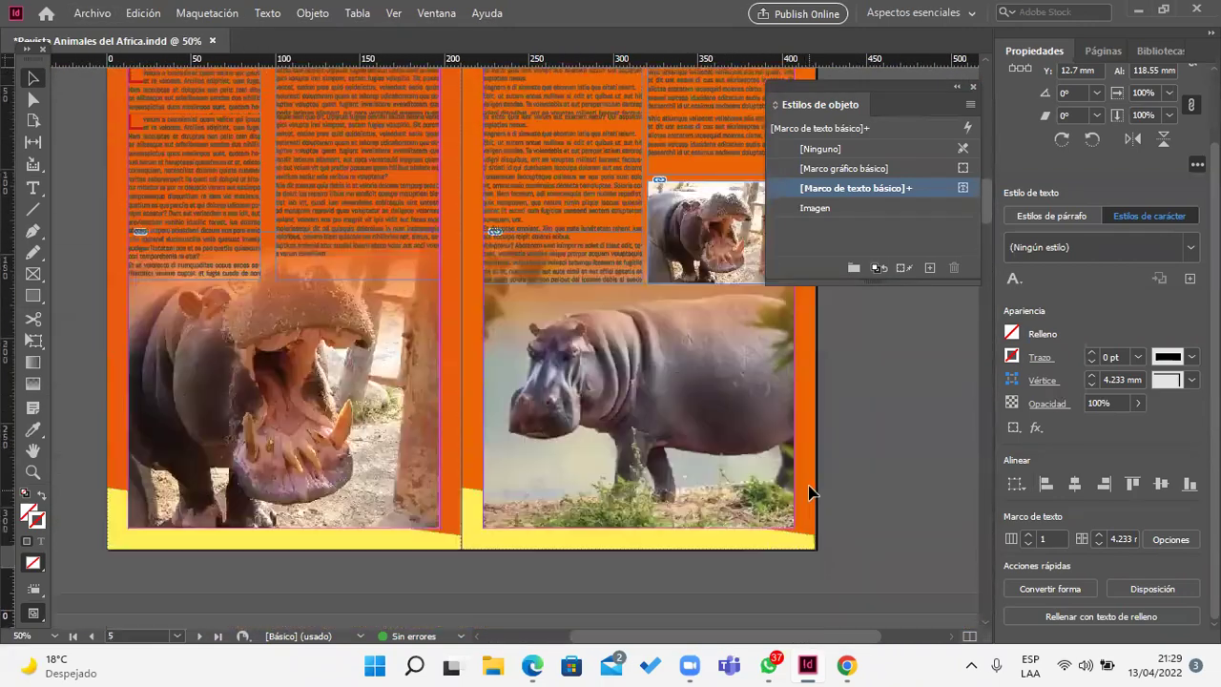
scroll(809, 492, up, 1)
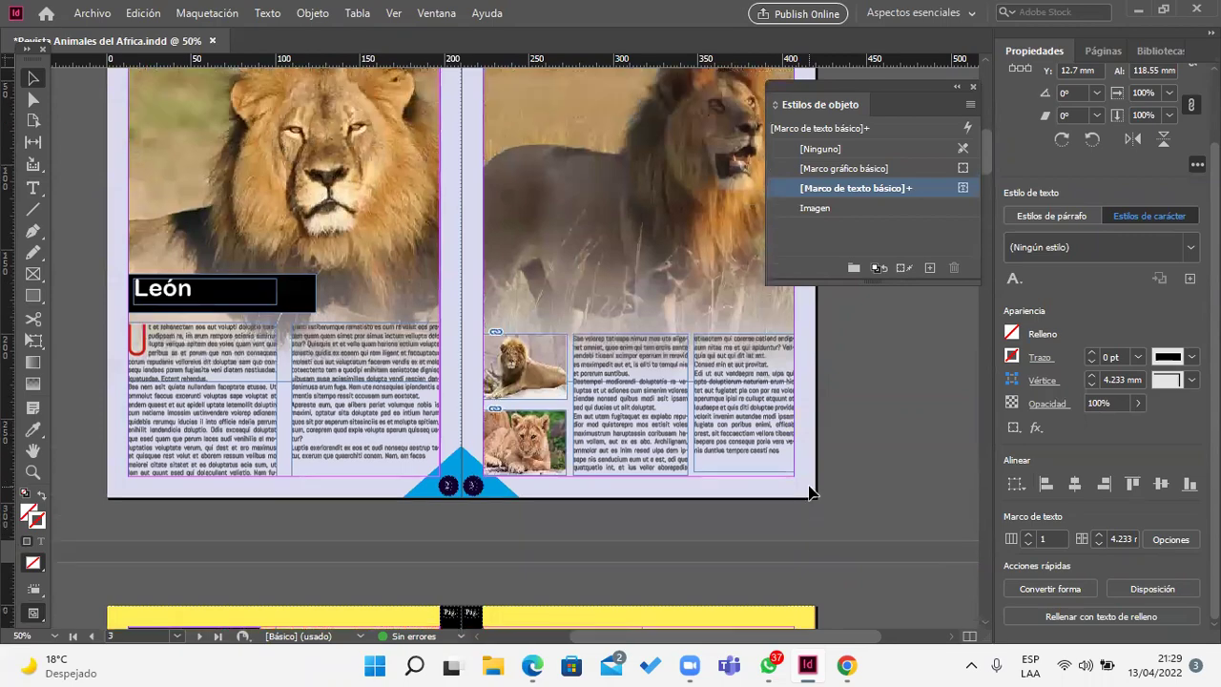
scroll(809, 492, down, 4)
scroll(809, 491, down, 4)
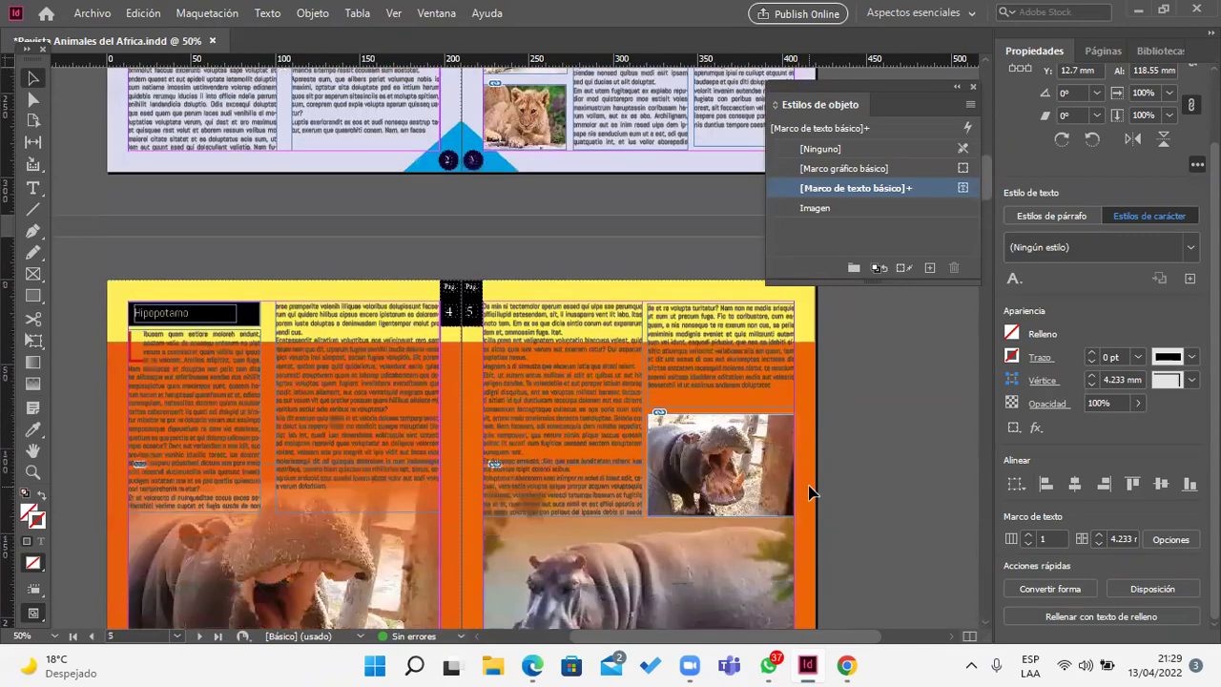
Step: Examine the Hipopotamo heading, drop cap and body text on pages 4 and 5 up close
alt+scroll(178, 255, up, 2)
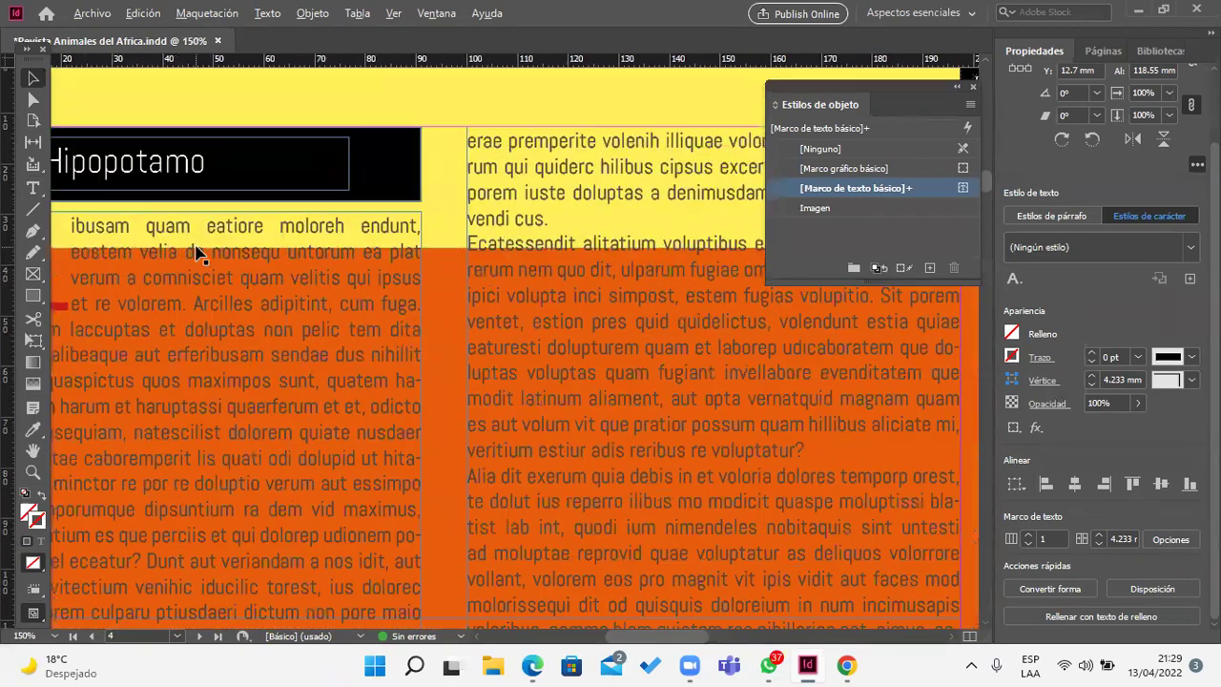
alt+scroll(218, 267, down, 1)
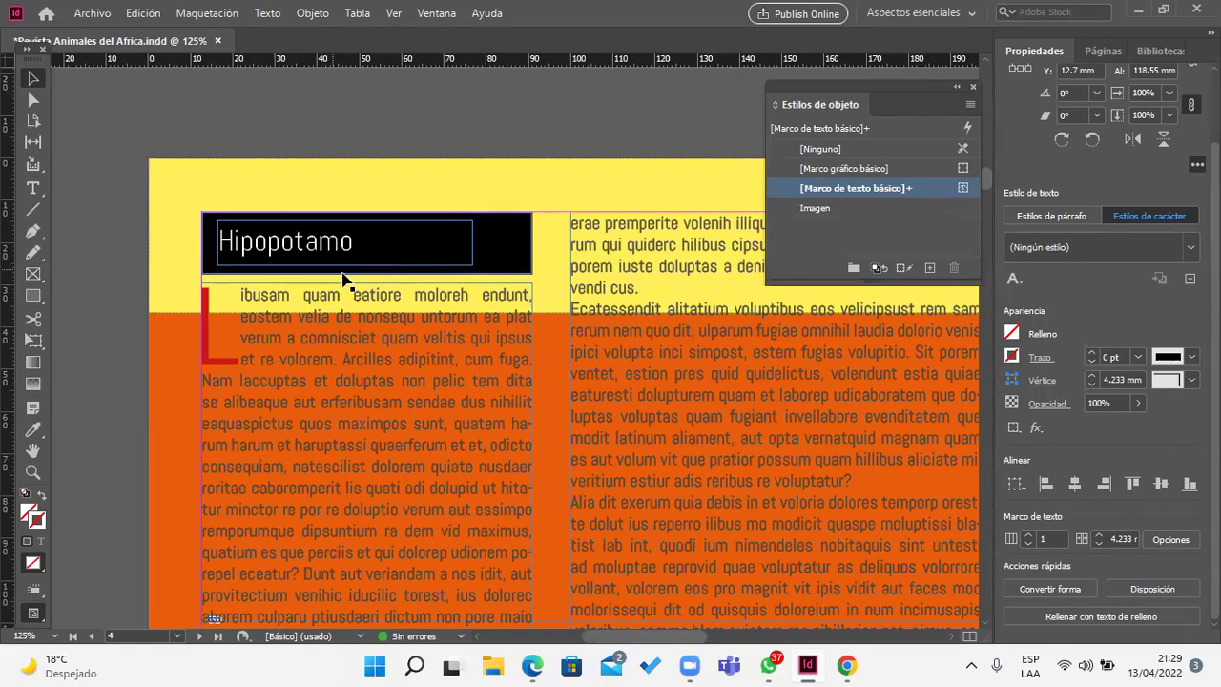
alt+scroll(489, 334, down, 1)
alt+scroll(488, 330, down, 3)
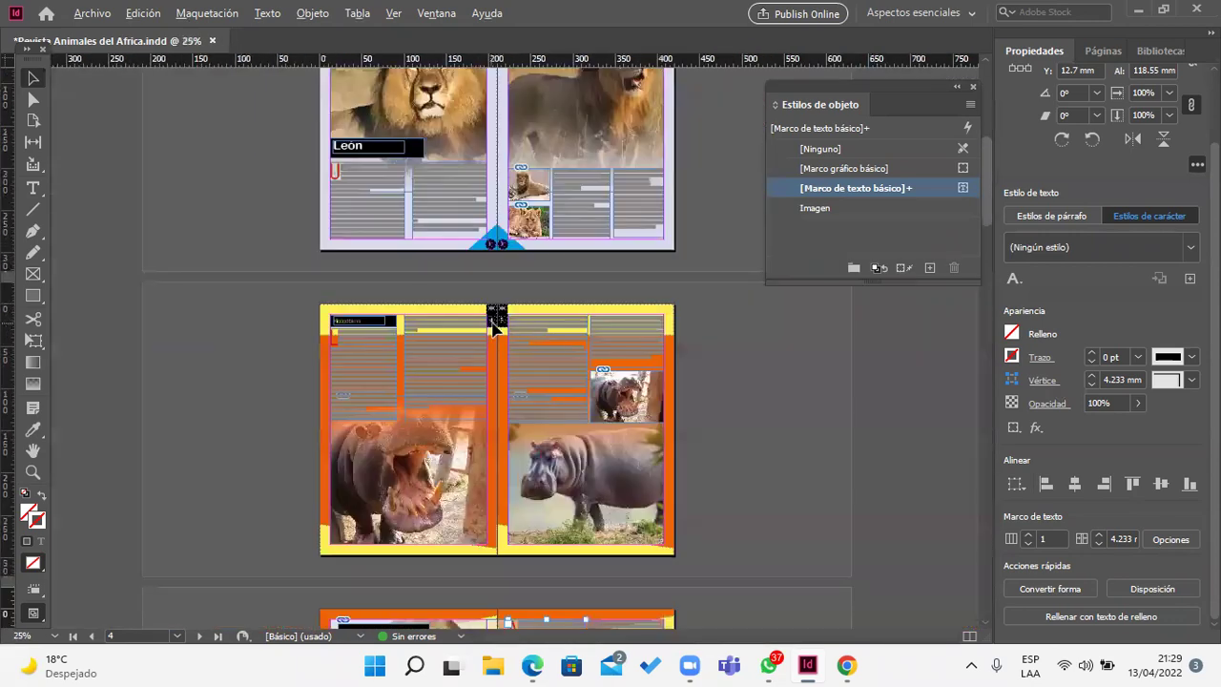
alt+scroll(549, 338, up, 1)
drag(731, 407, 613, 442)
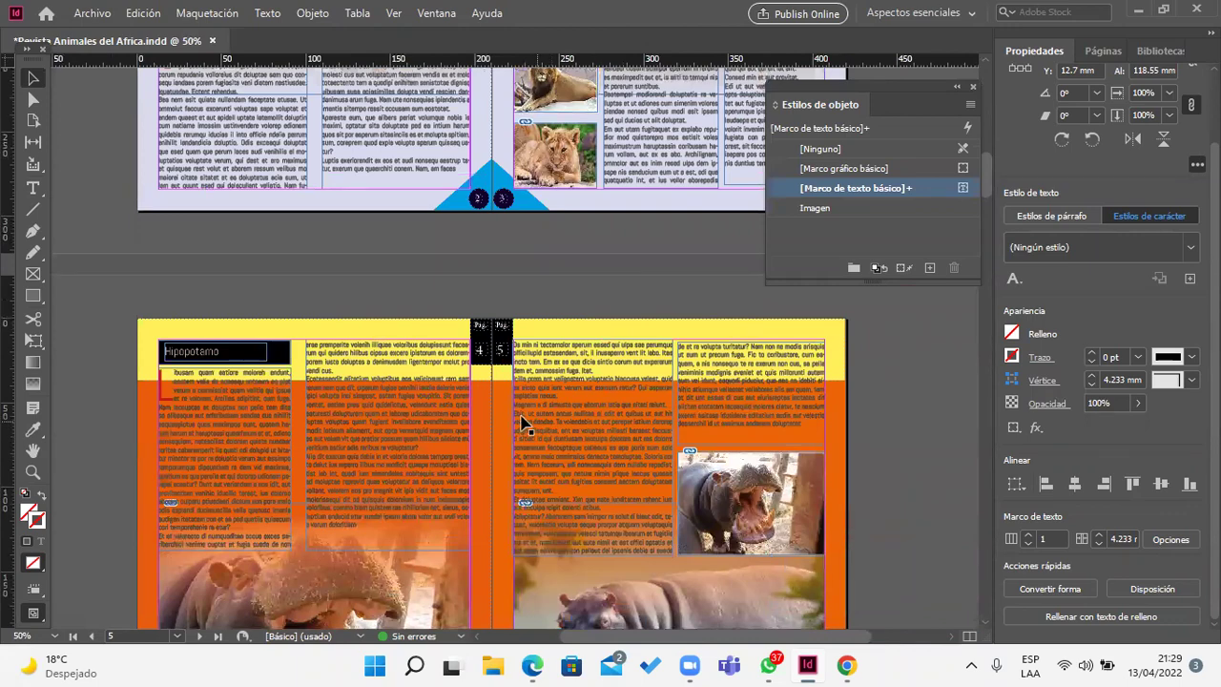
alt+scroll(245, 409, up, 1)
alt+scroll(253, 414, down, 1)
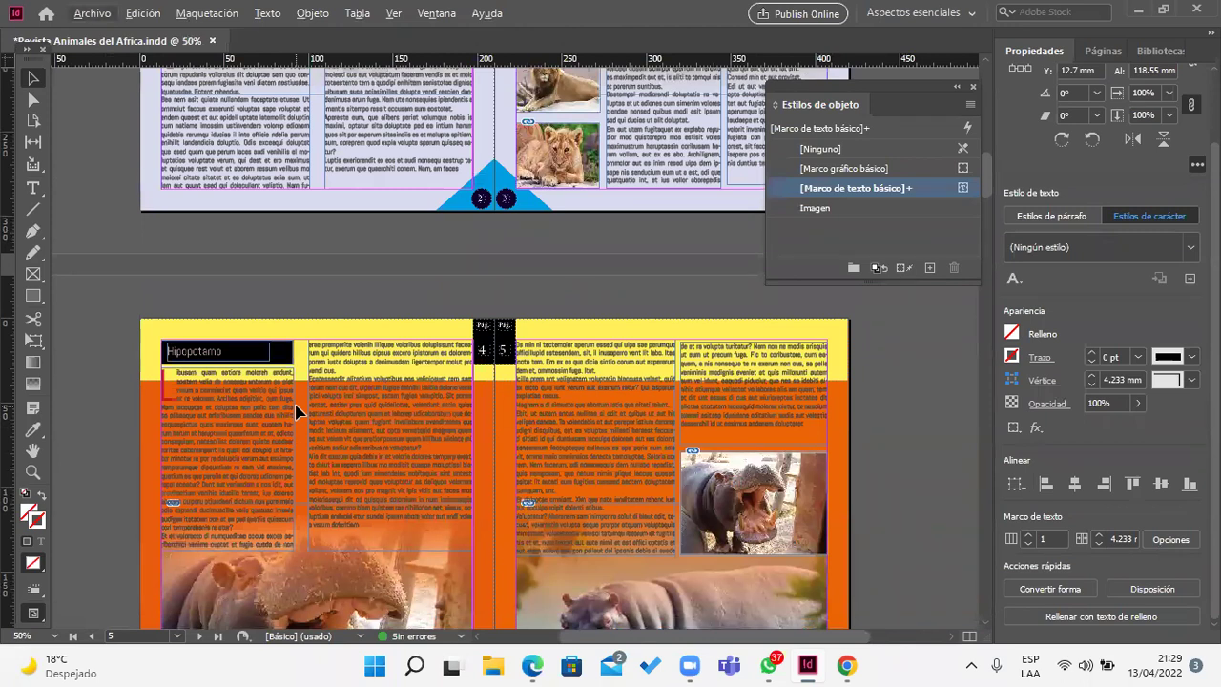
Step: Compare the heading and text layout of the rhinoceros spread with the hippopotamus spread
scroll(299, 412, up, 3)
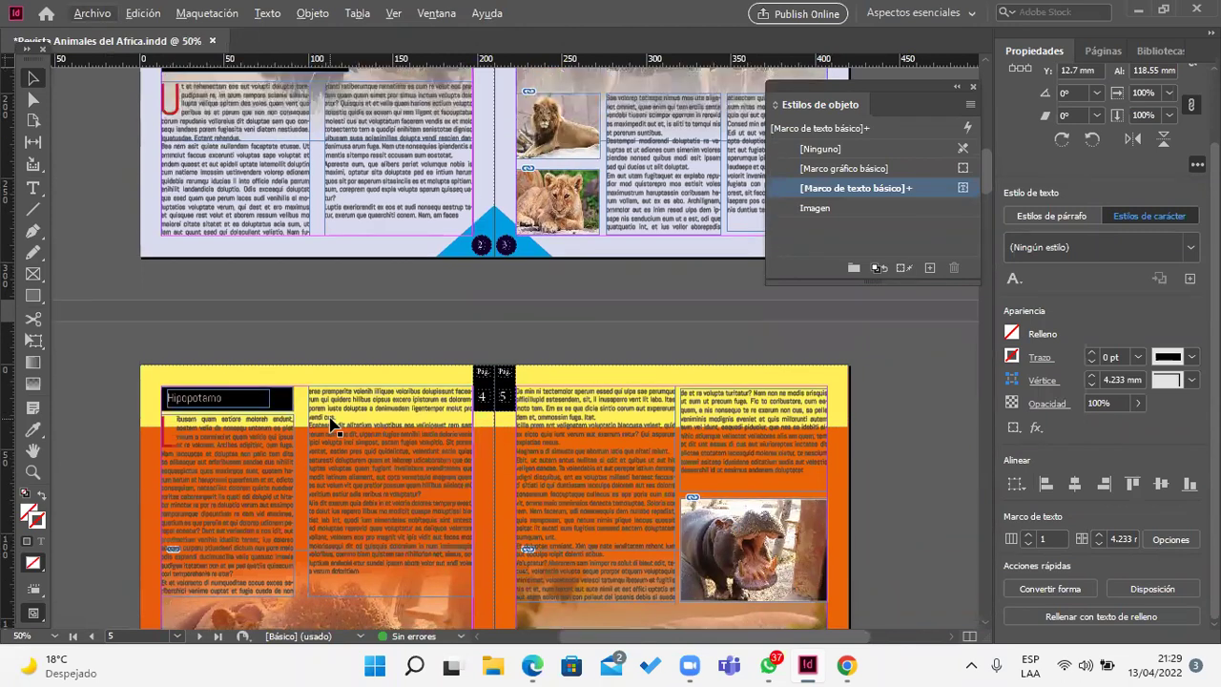
scroll(333, 449, down, 5)
scroll(286, 551, down, 5)
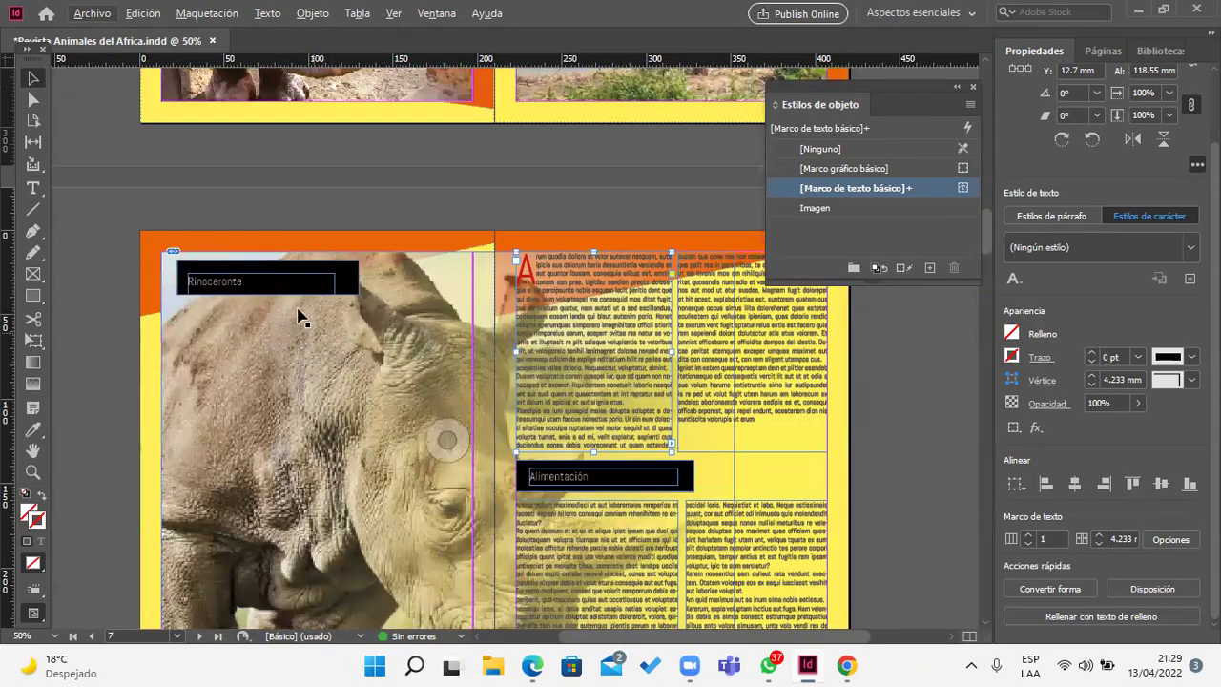
scroll(441, 432, up, 3)
scroll(438, 433, up, 3)
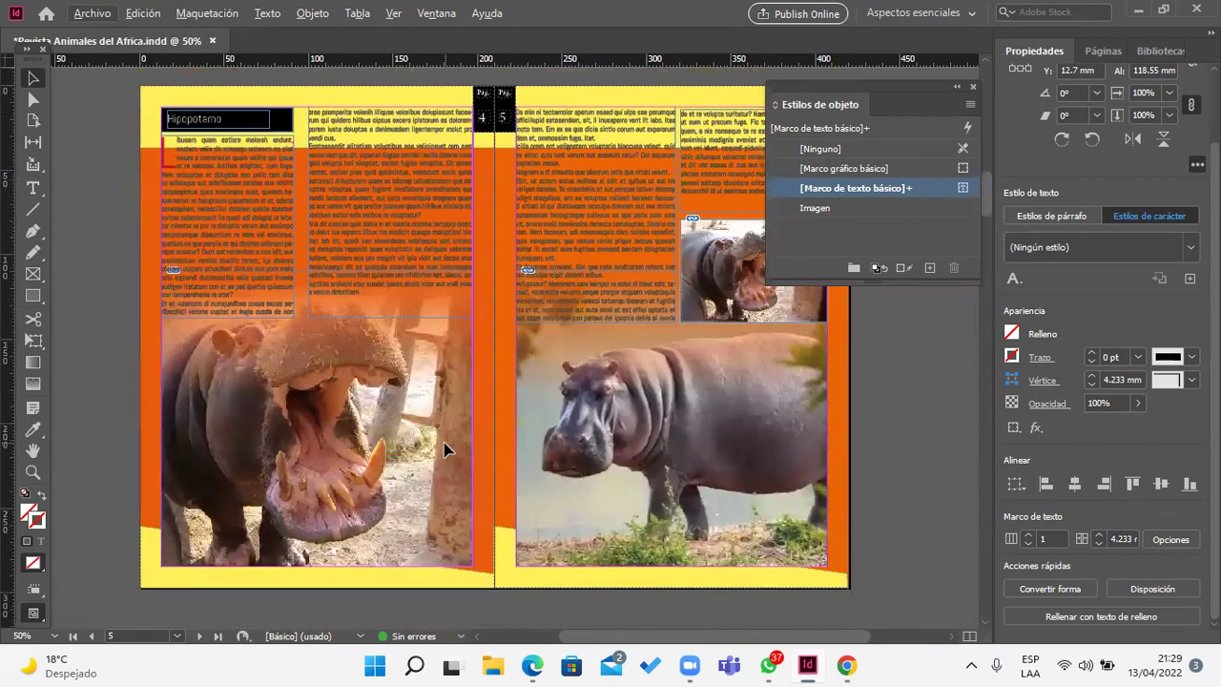
scroll(157, 218, left, 1)
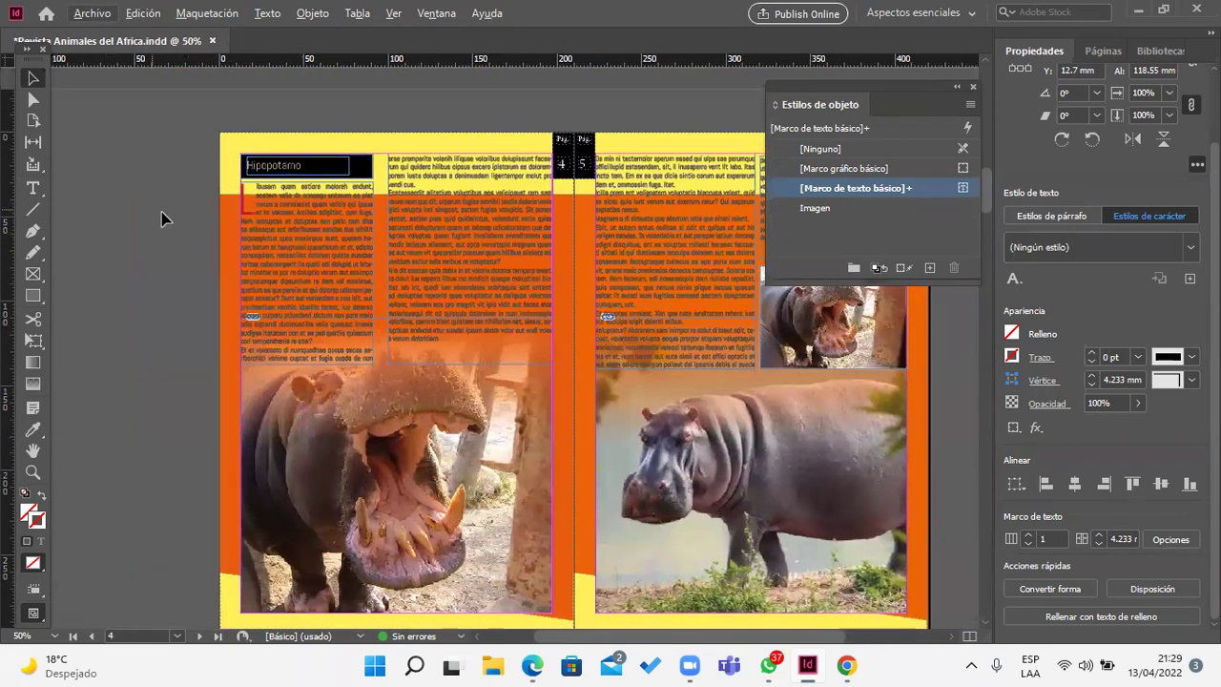
scroll(509, 240, left, 1)
Step: Edit the Titulos1 character style to use the Bebas Neue Regular font at 45 pt
scroll(631, 257, up, 1)
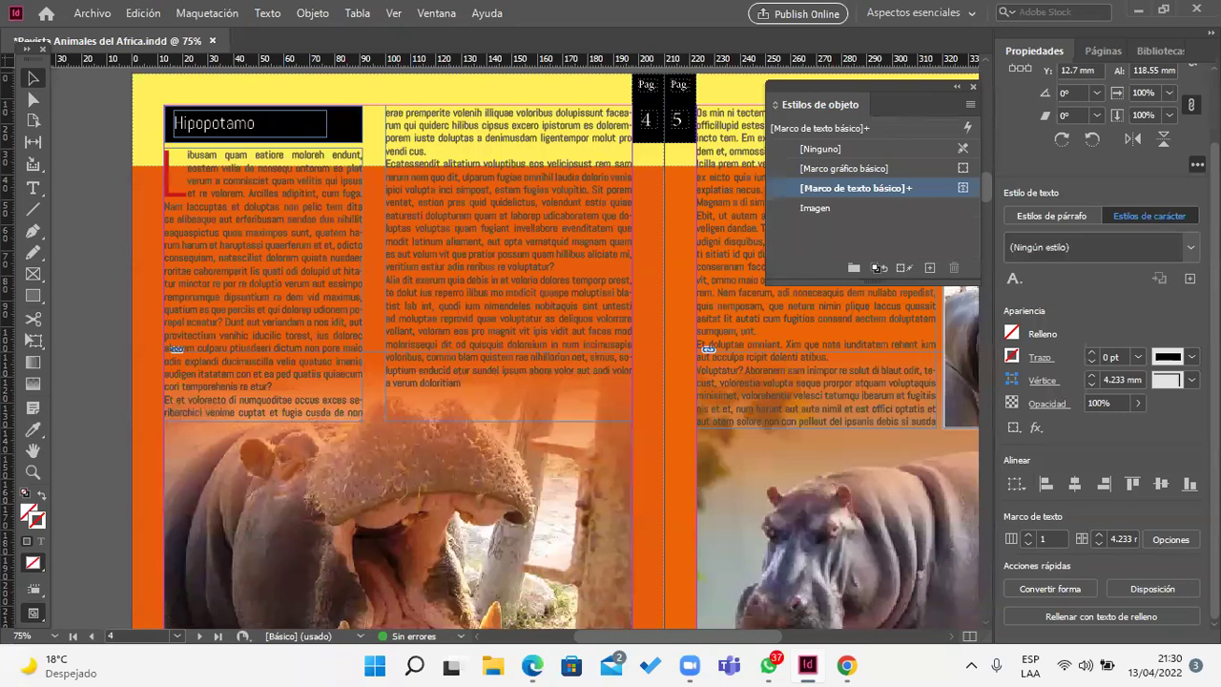
click(1125, 247)
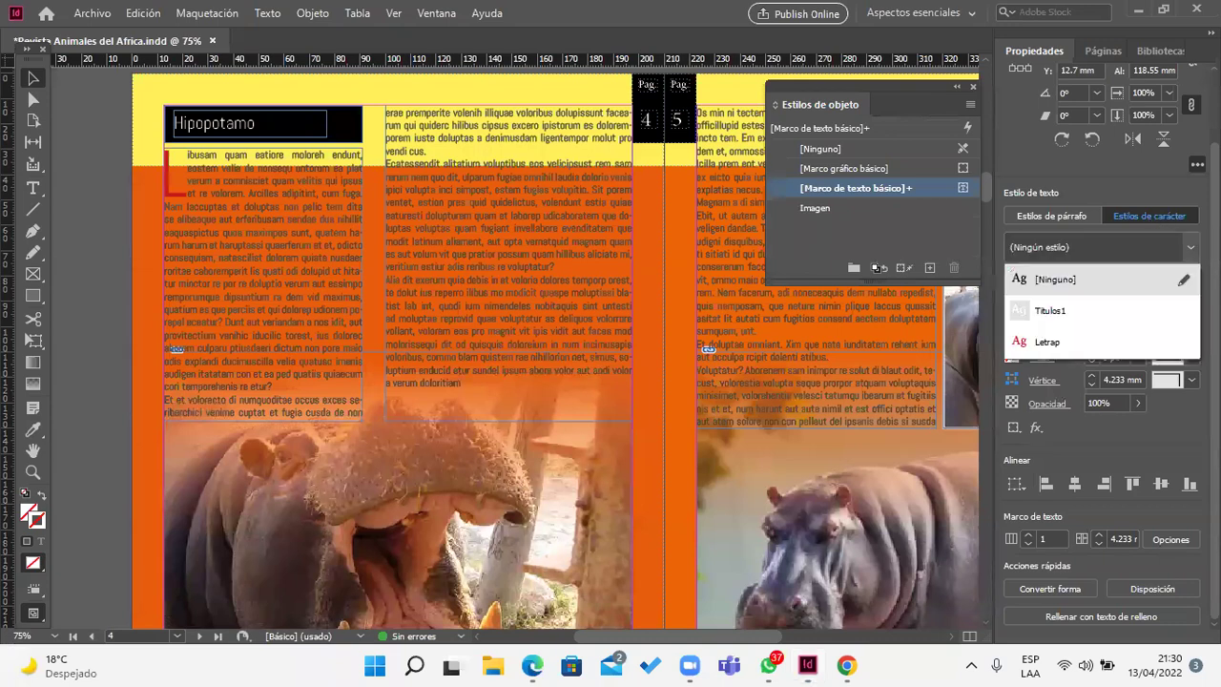
click(1183, 316)
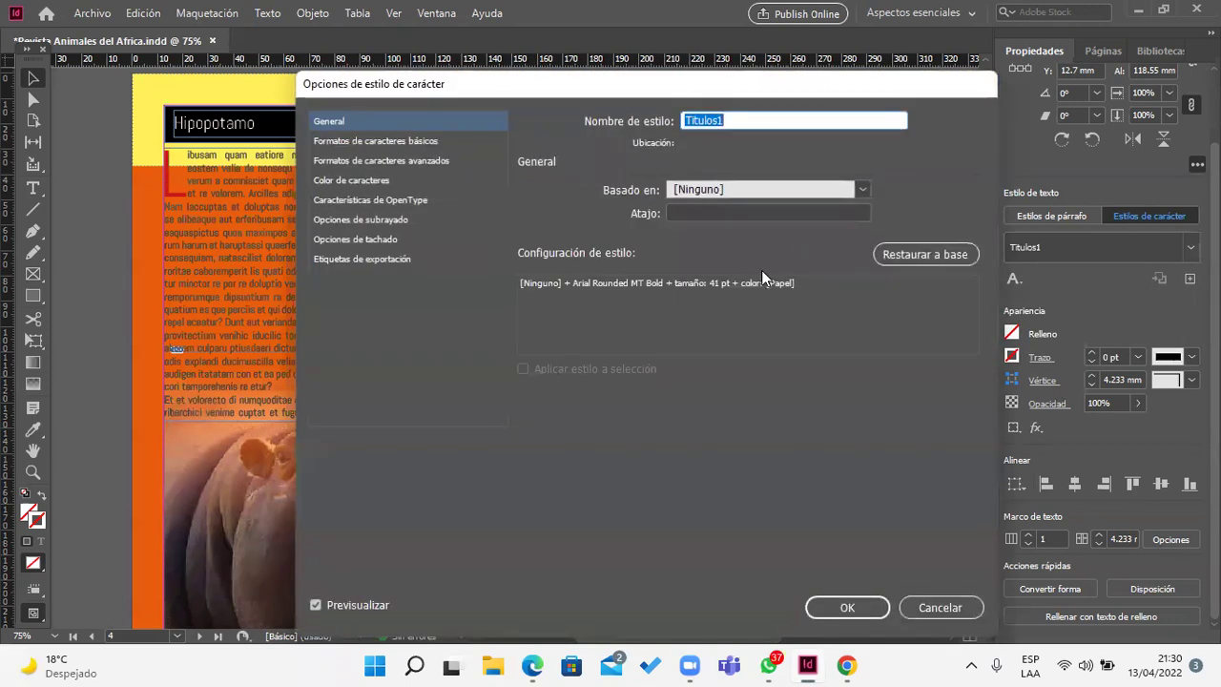
click(374, 145)
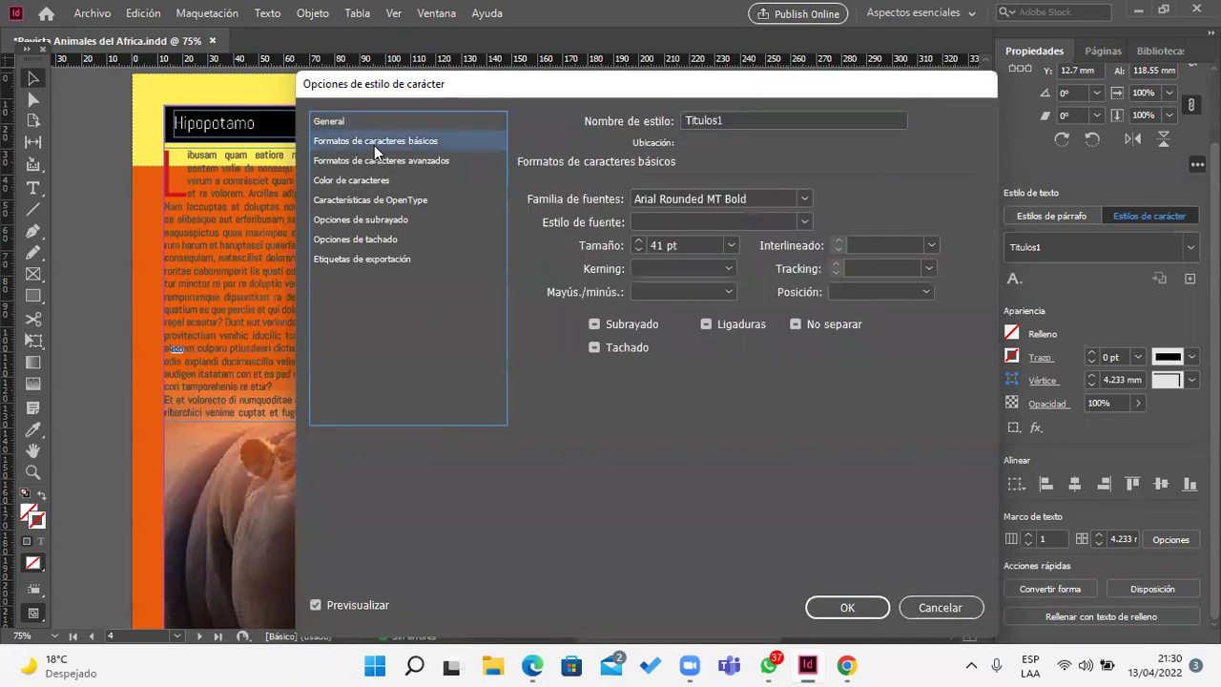
click(806, 197)
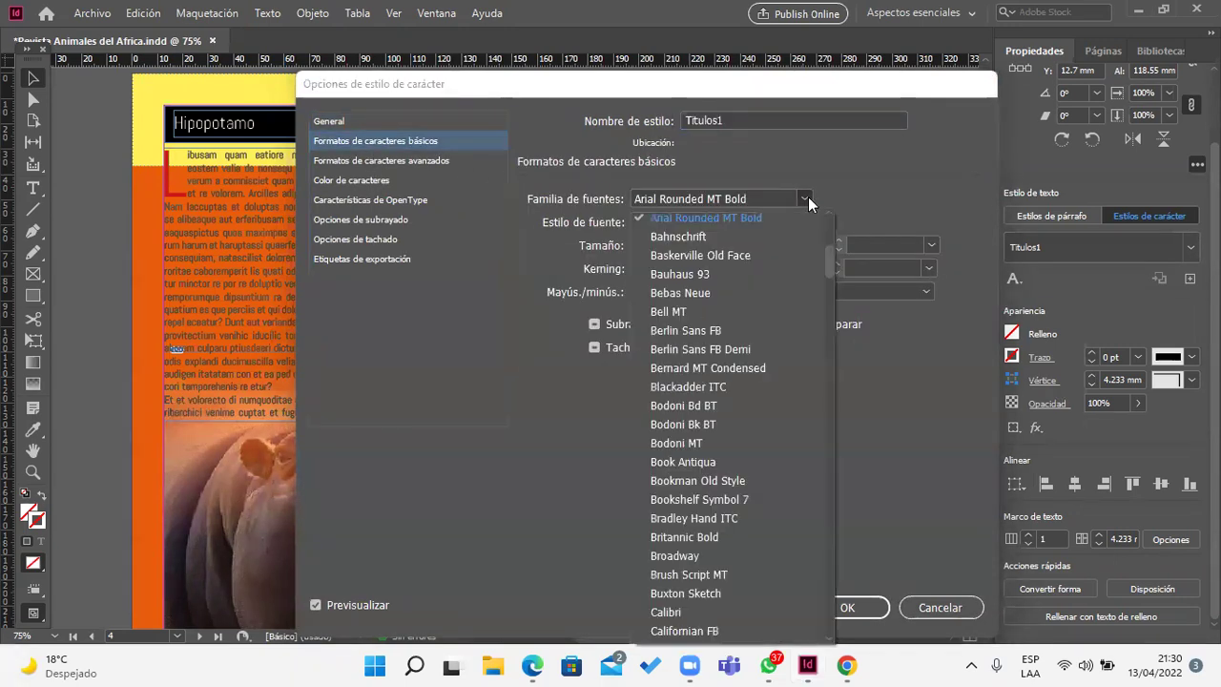
click(794, 290)
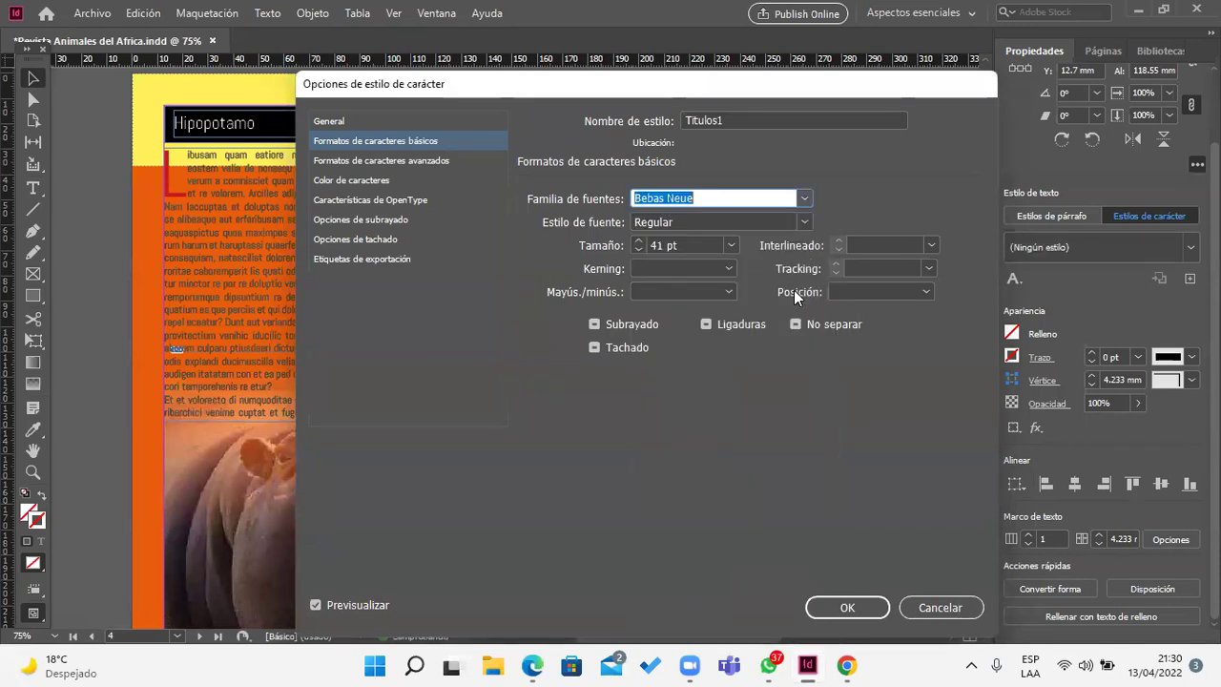
click(638, 242)
click(638, 241)
click(638, 241)
click(639, 241)
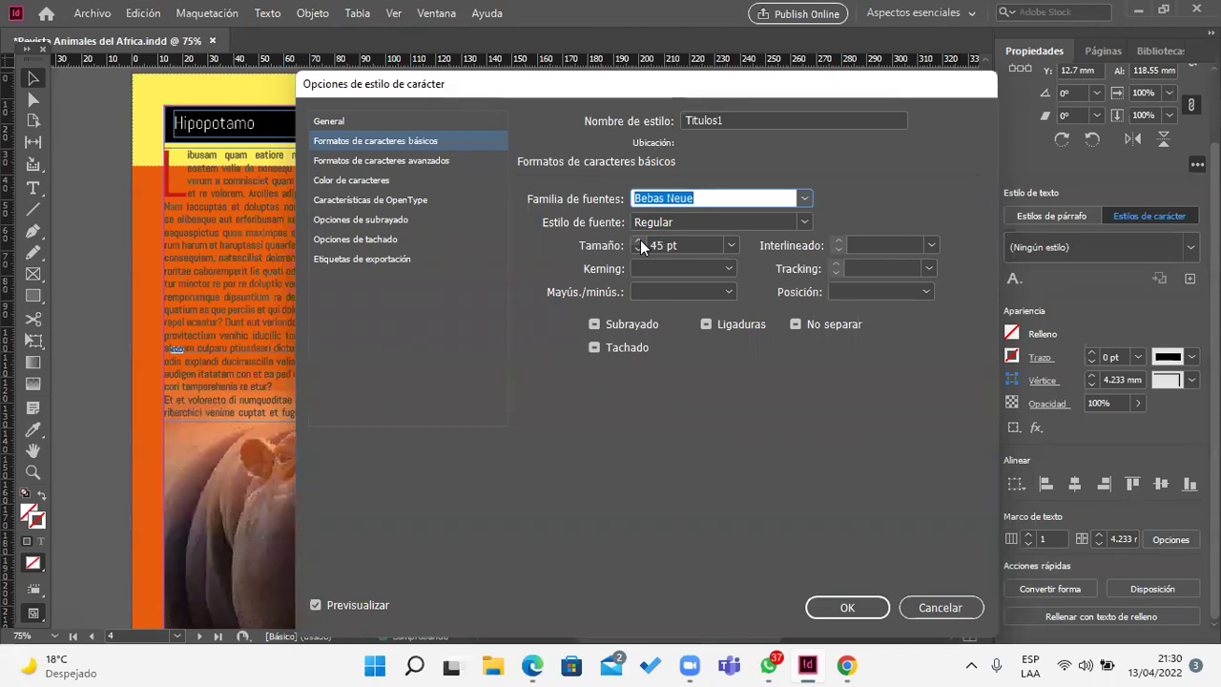
click(864, 609)
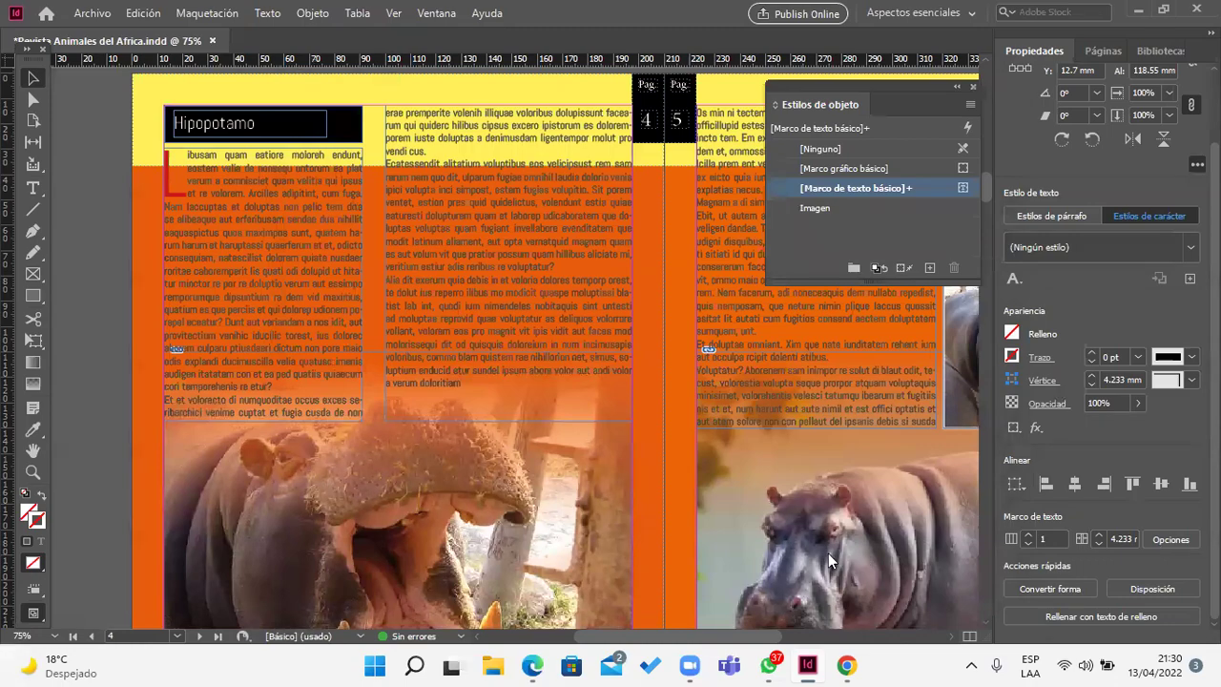
Step: Compare the LEÓN heading and body text on page 2 with the Hipopotamo heading and text on page 4
click(32, 80)
click(251, 197)
scroll(330, 259, up, 3)
scroll(452, 330, up, 10)
scroll(483, 355, down, 4)
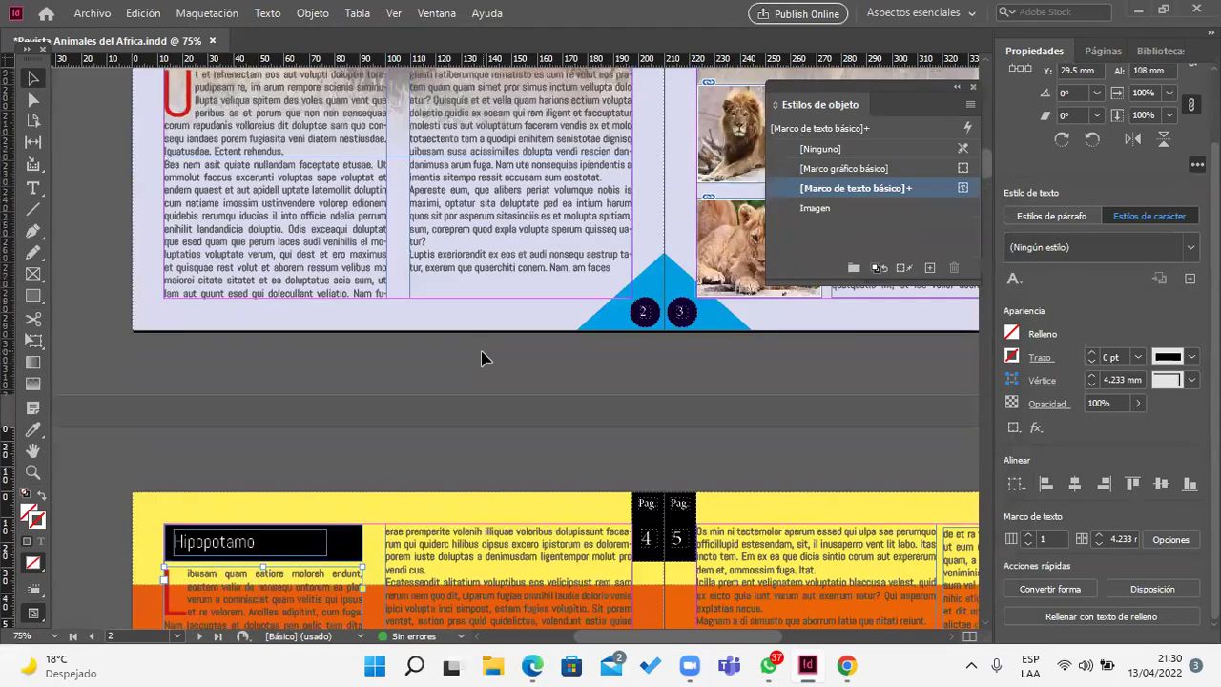
scroll(482, 366, up, 3)
scroll(449, 345, up, 3)
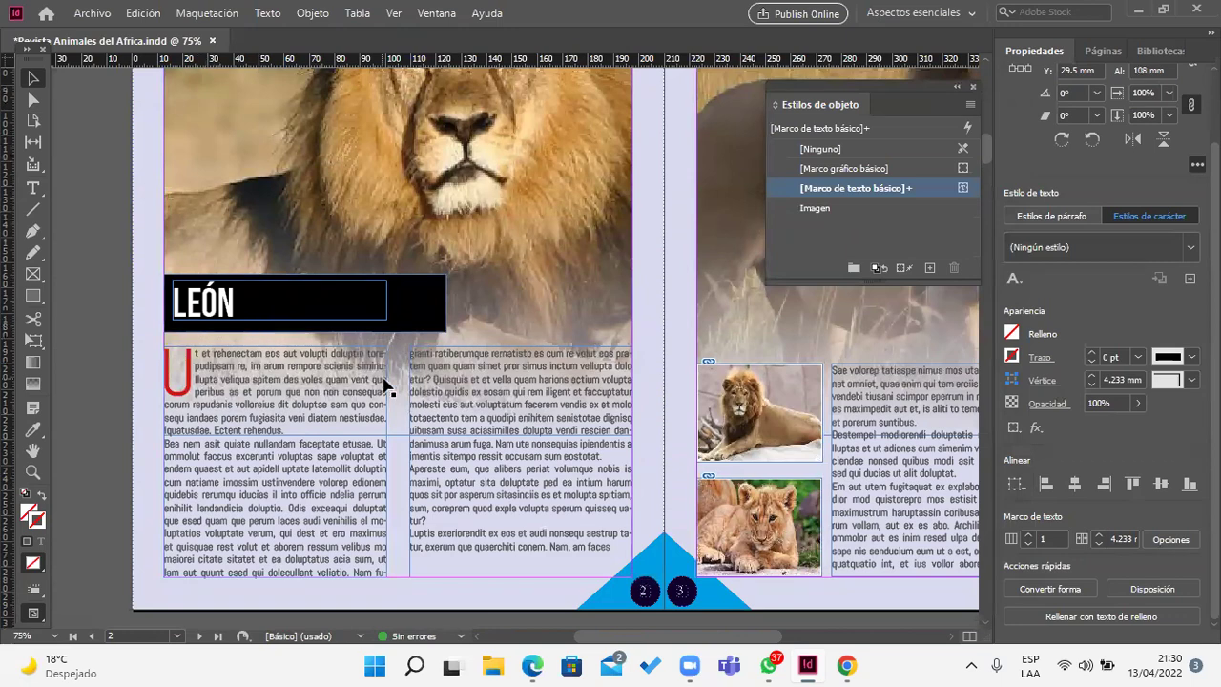
scroll(505, 381, down, 5)
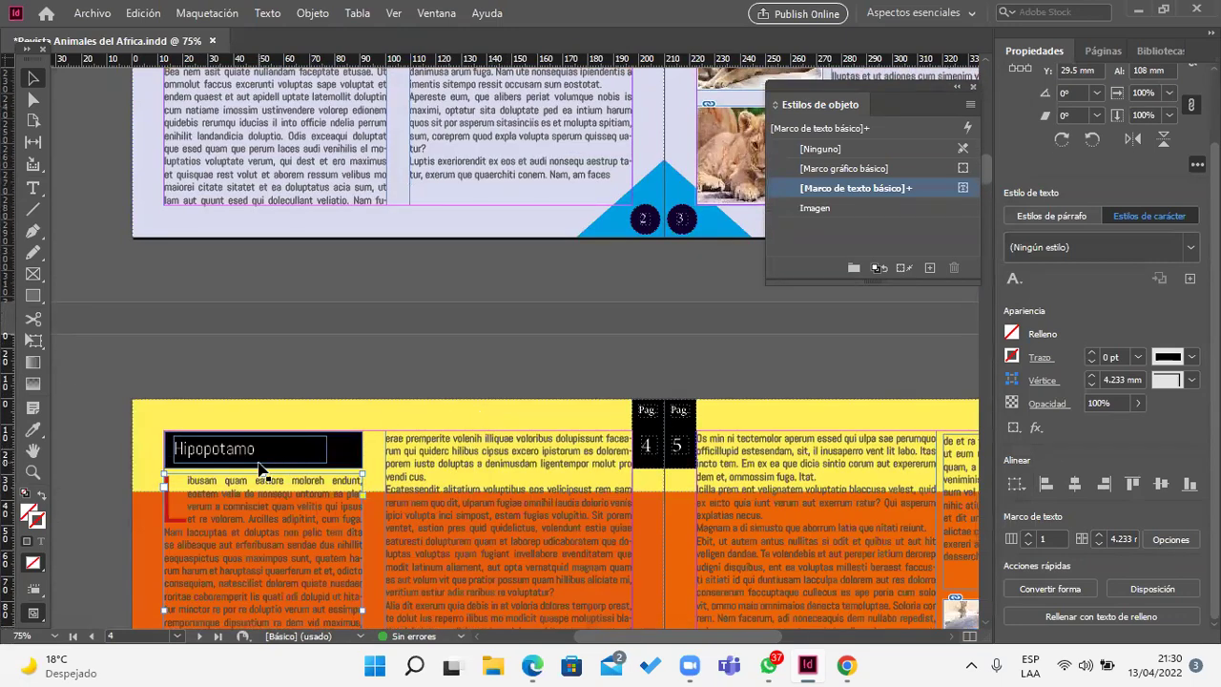
Step: Edit the Titulo2 paragraph style used by the Hipopotamo heading to the Anton Regular font at 22 pt
click(256, 458)
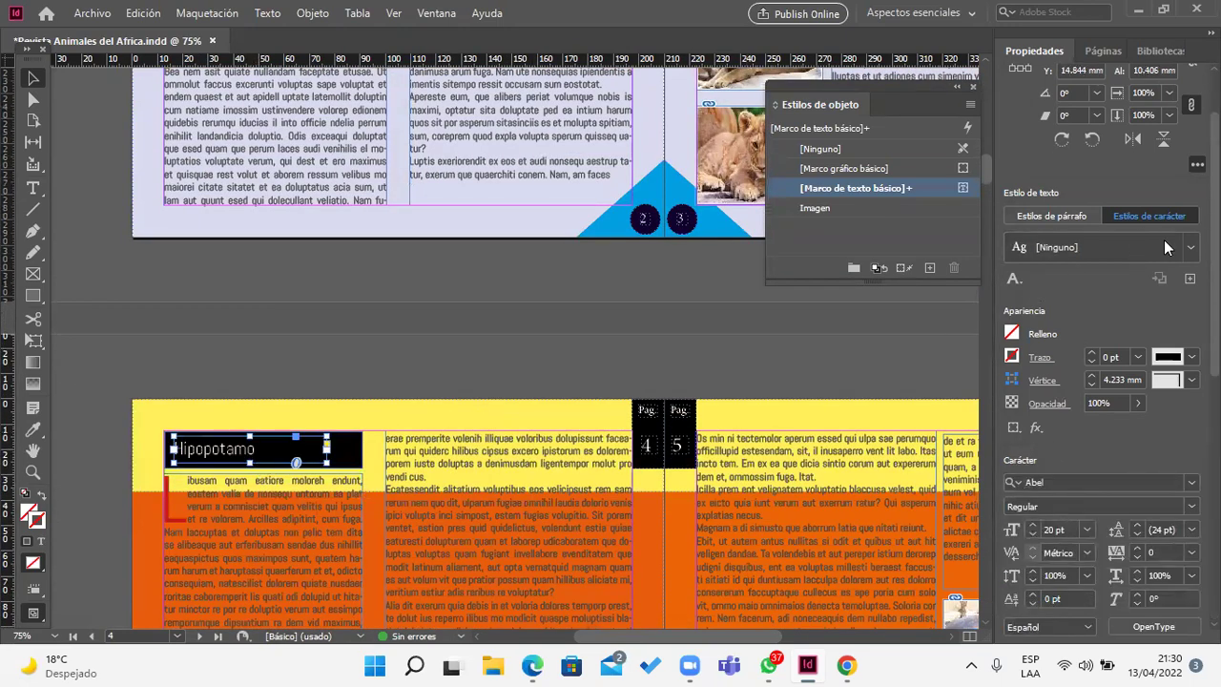
click(1068, 217)
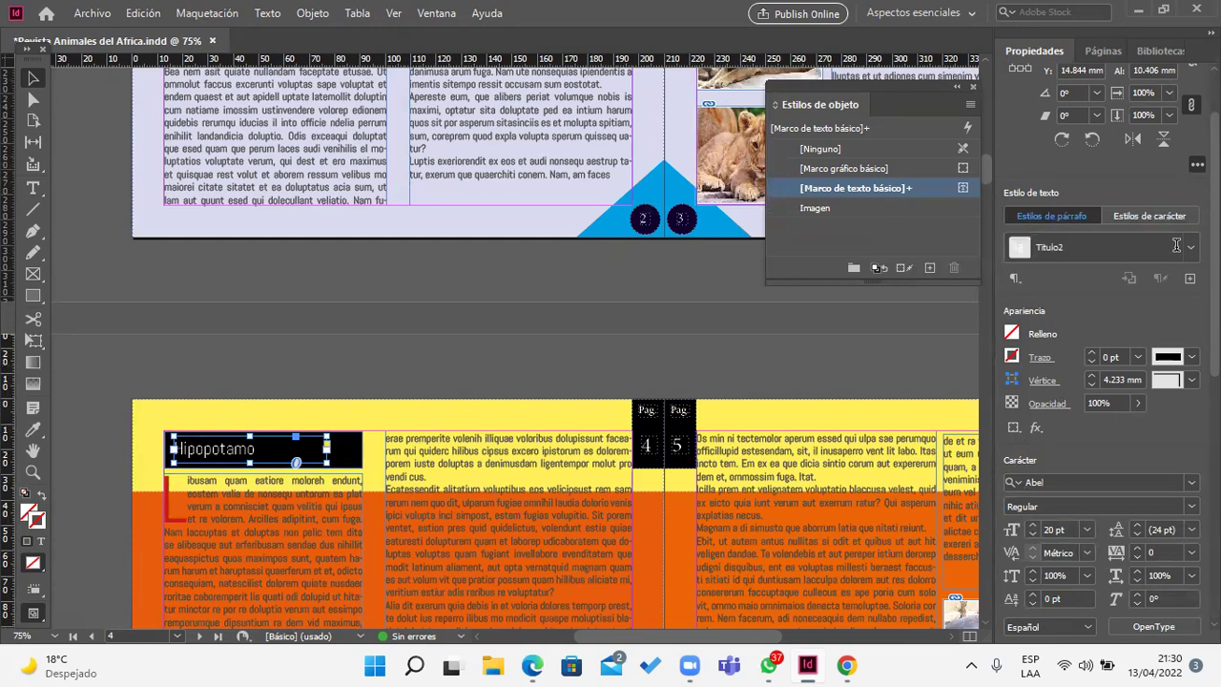
click(1190, 247)
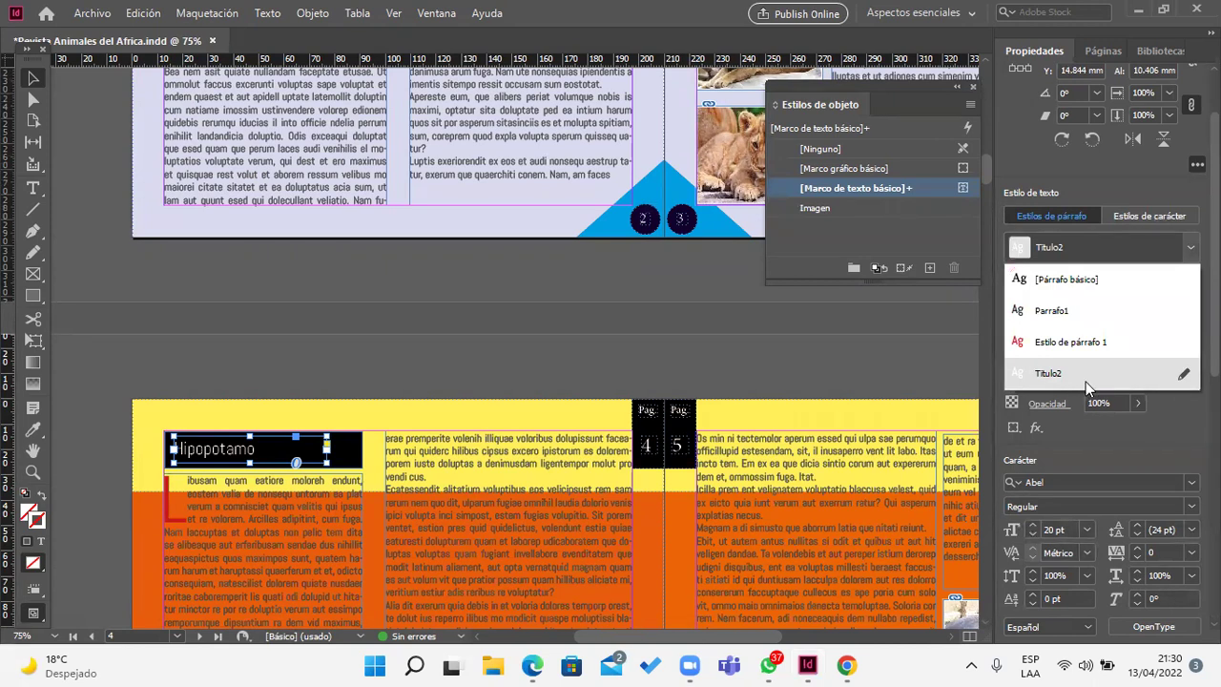
click(1182, 375)
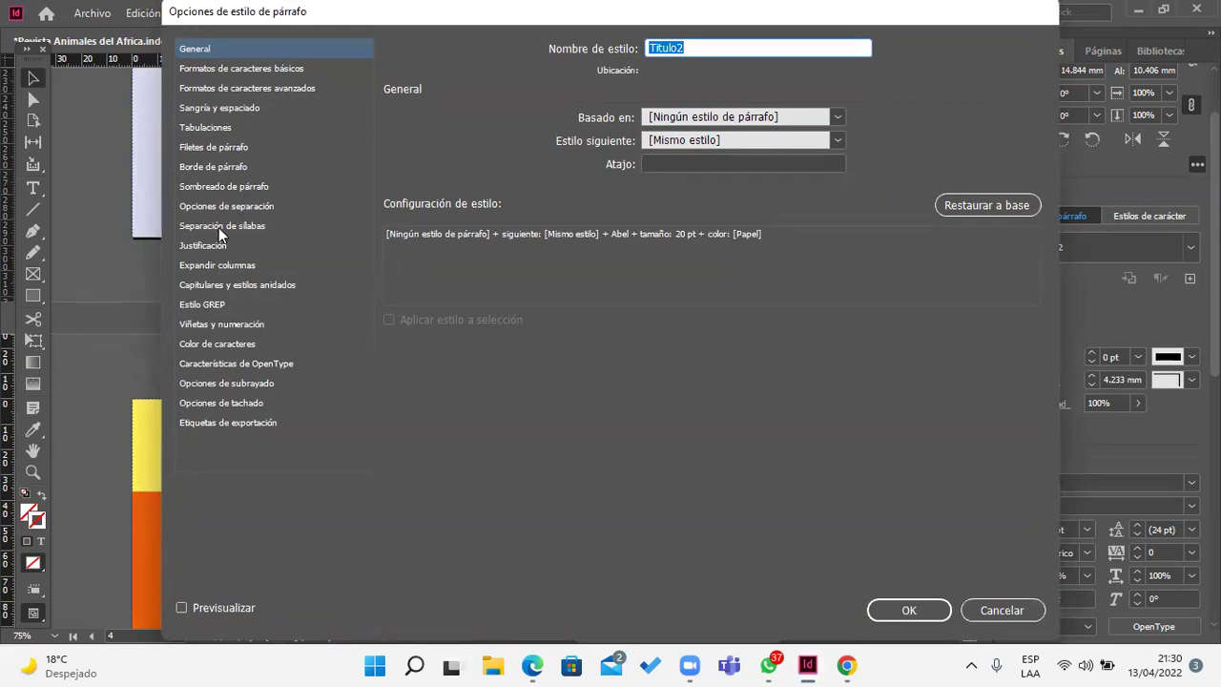
click(237, 90)
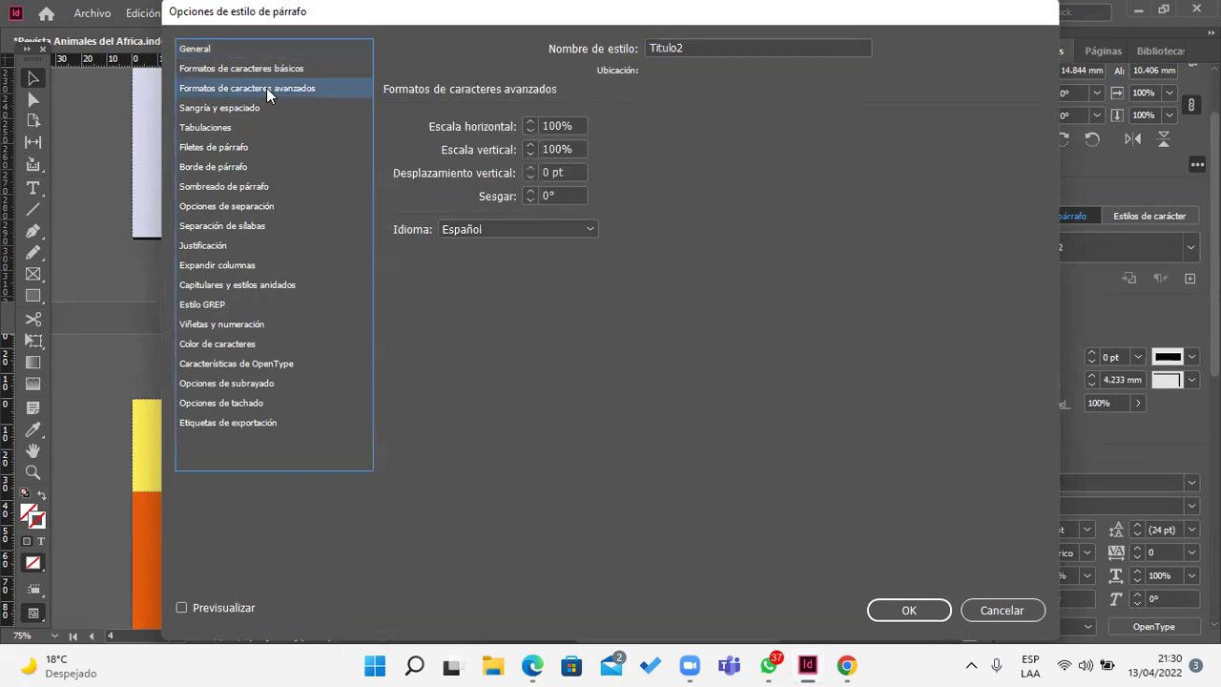
click(276, 68)
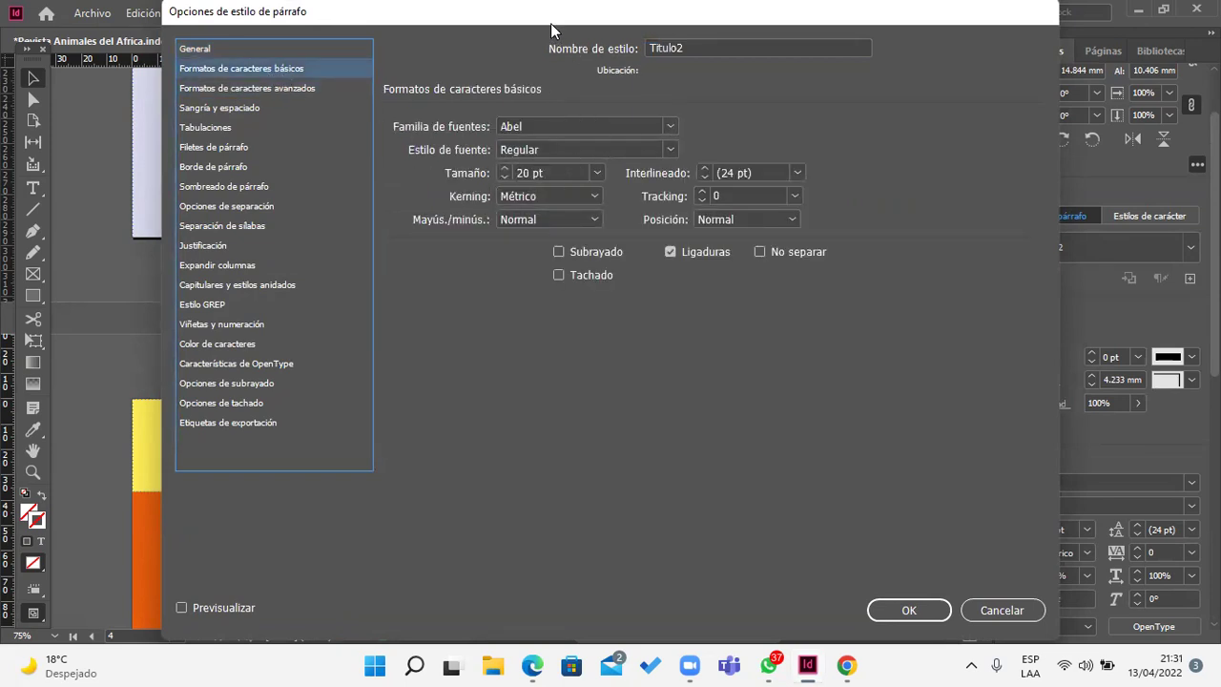
drag(550, 27, 747, 105)
click(866, 207)
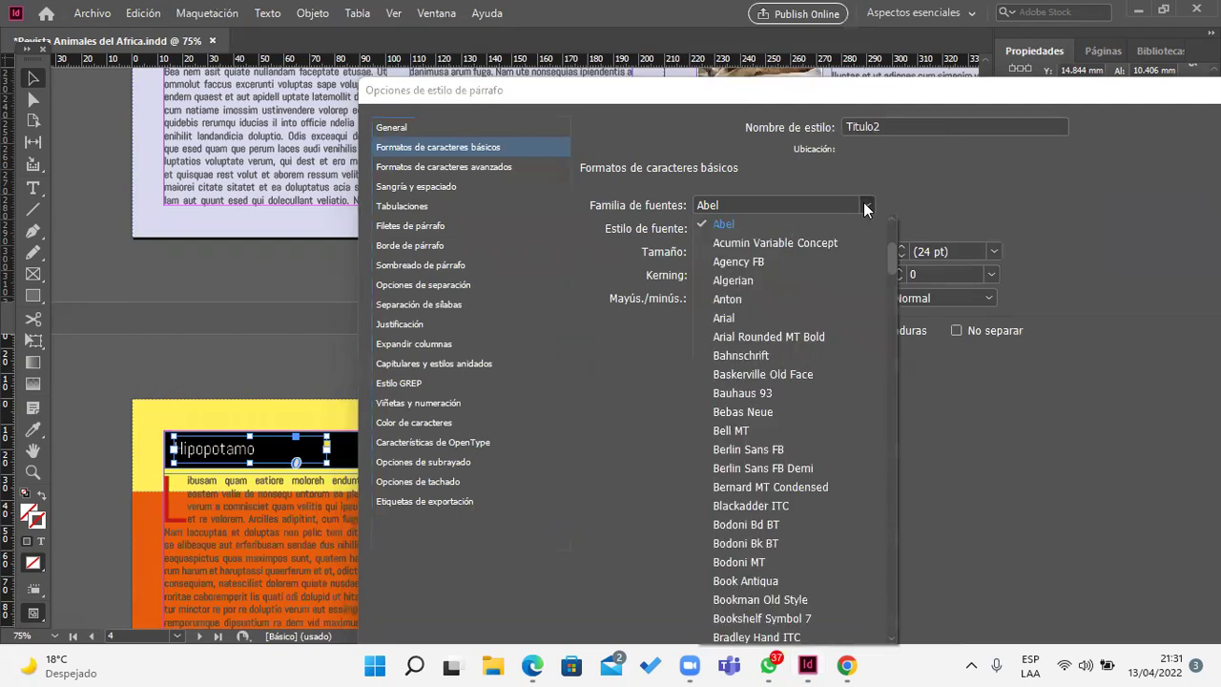
click(794, 297)
click(701, 245)
click(701, 245)
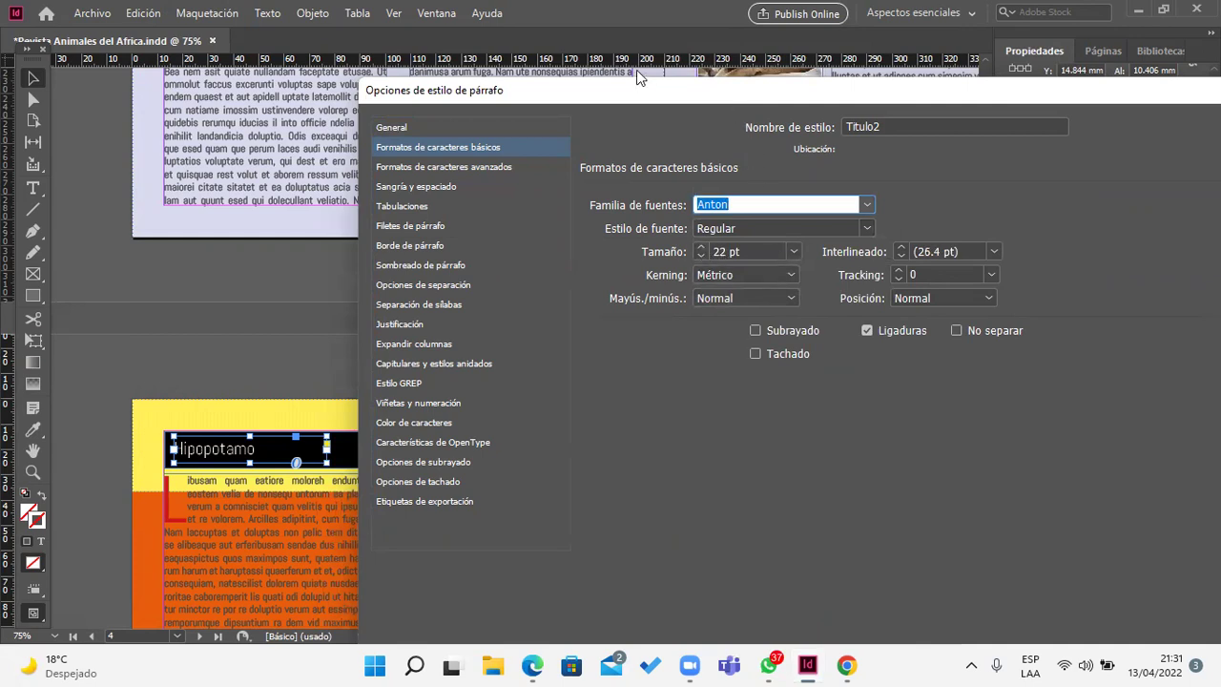
drag(667, 96, 519, 45)
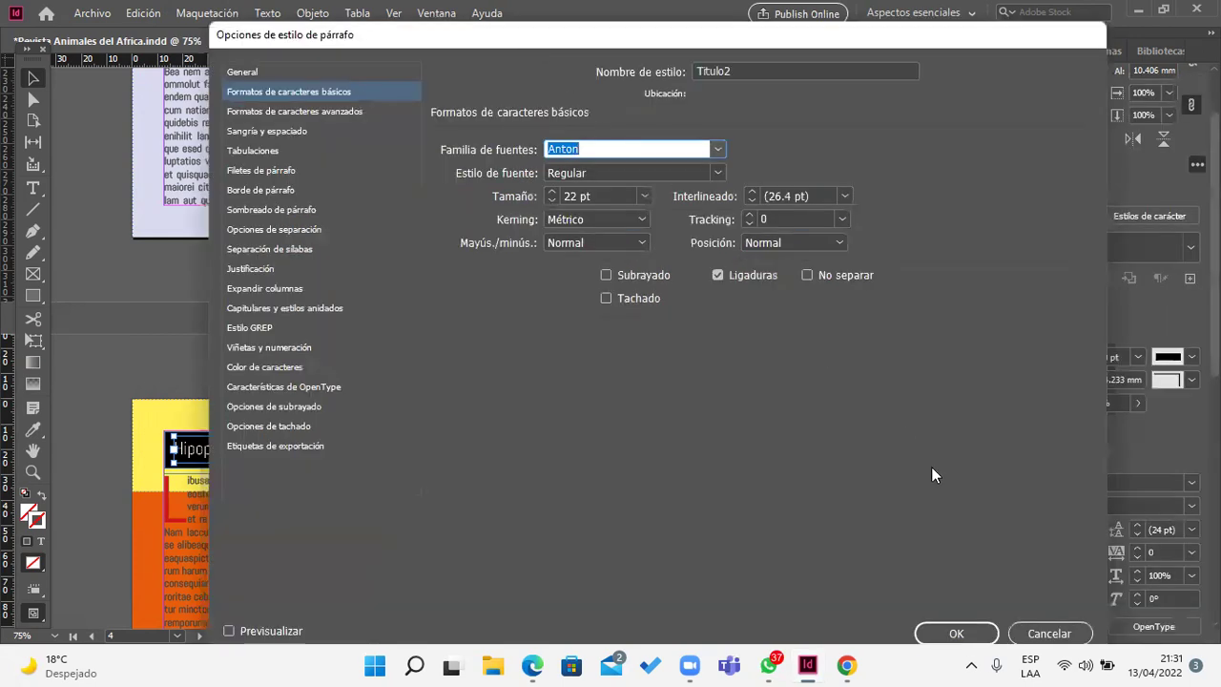
click(959, 622)
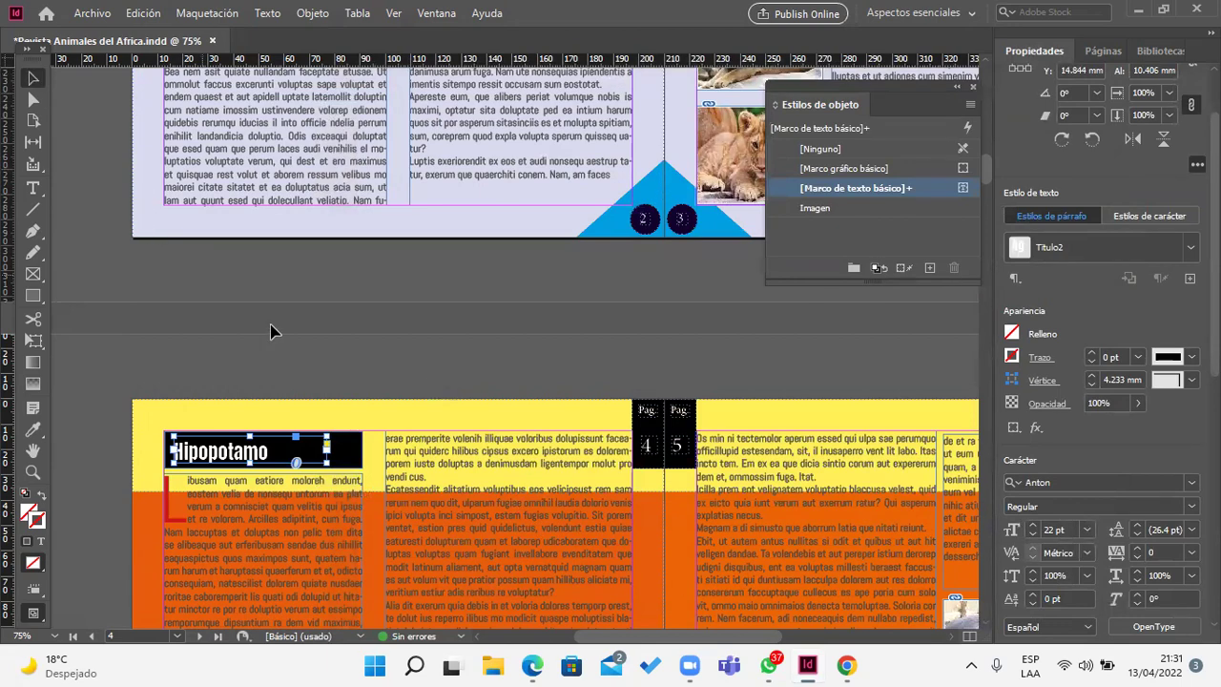
Step: Move the Rinoceronte heading's text frame slightly up so it fits inside its black bar on page 6
scroll(270, 329, down, 3)
scroll(463, 400, down, 11)
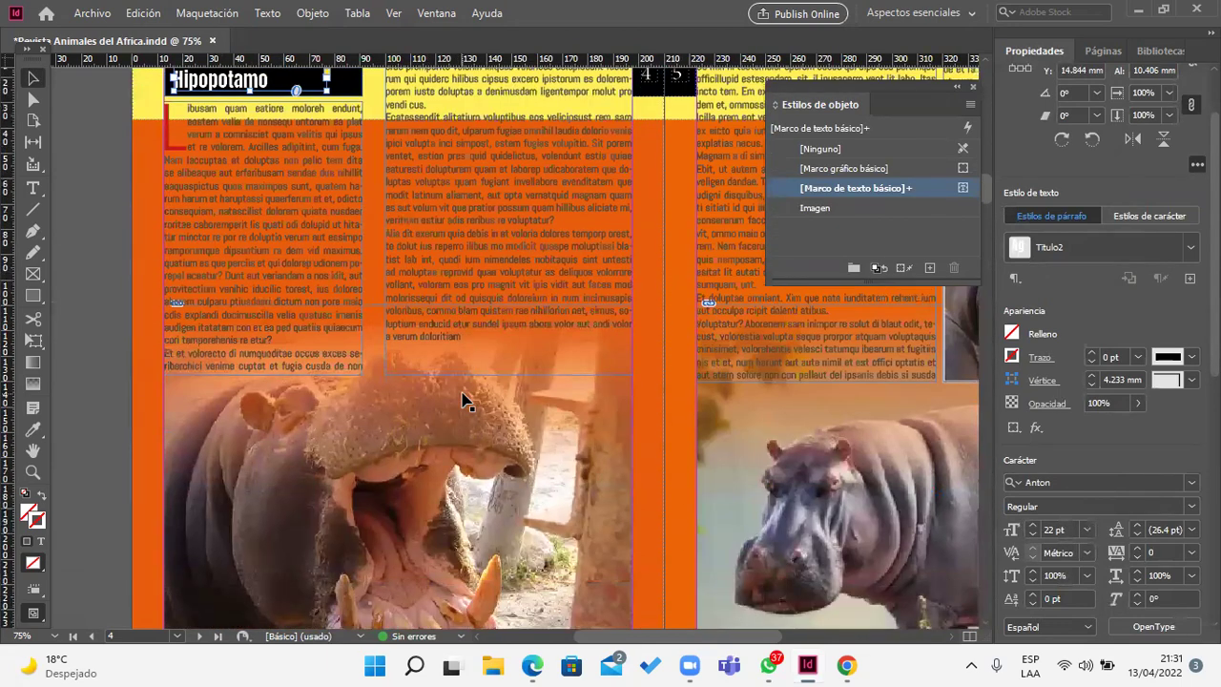
scroll(464, 400, up, 7)
scroll(544, 410, down, 19)
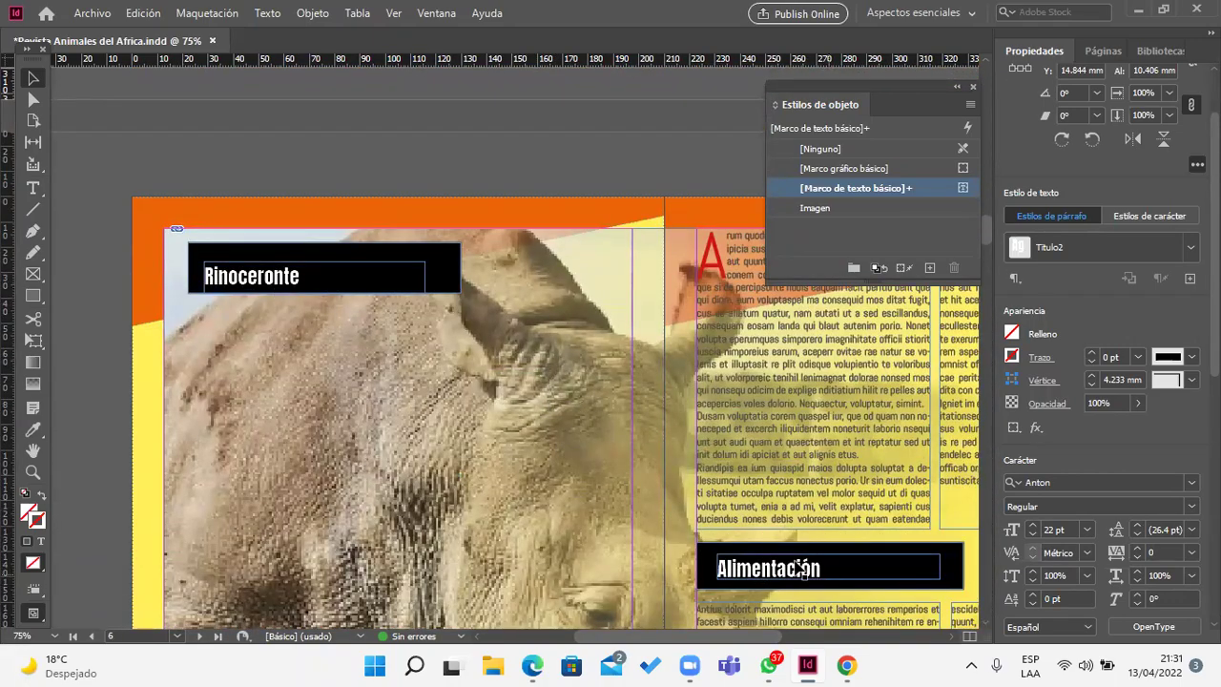
drag(284, 298, 284, 288)
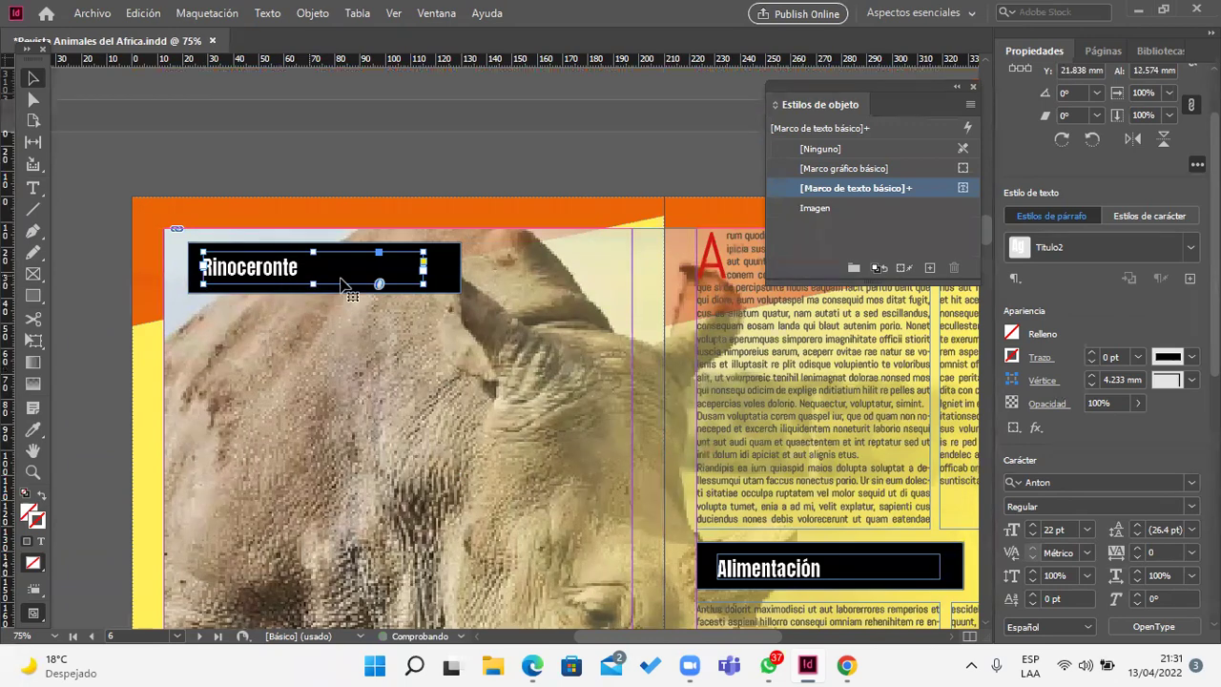
click(680, 404)
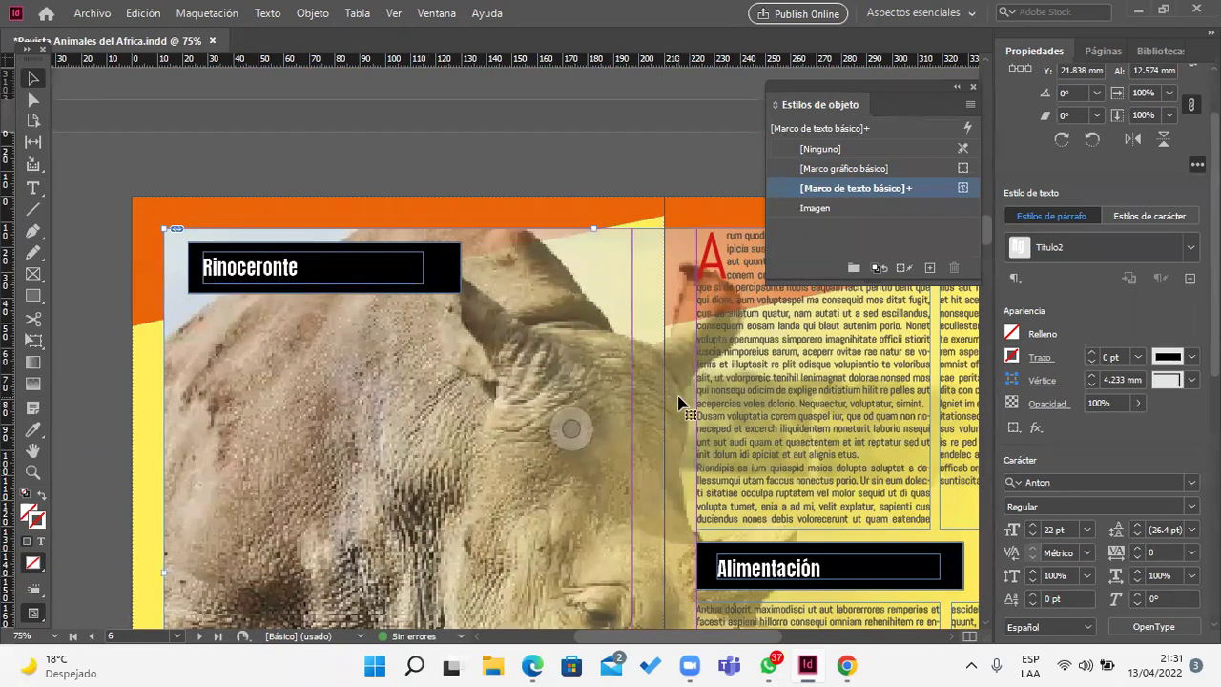
Step: Review the headings across the rhinoceros, hippopotamus and lion spreads
scroll(680, 404, down, 3)
scroll(709, 401, up, 3)
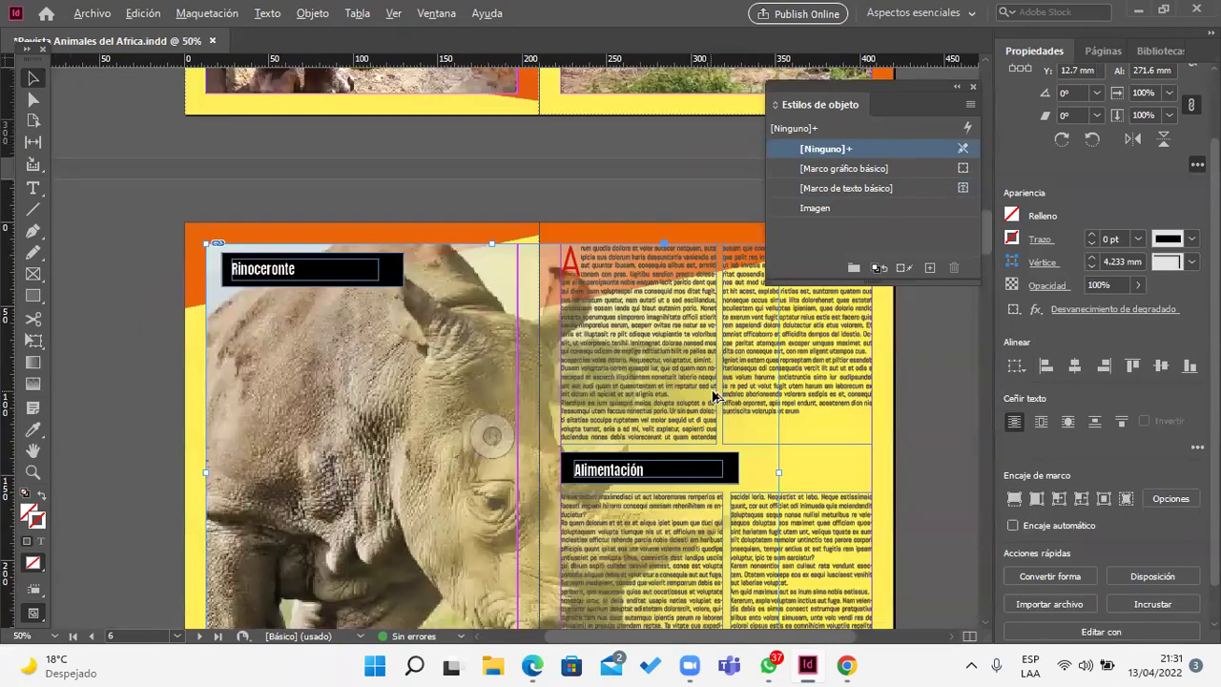
scroll(709, 401, down, 1)
drag(557, 507, 556, 583)
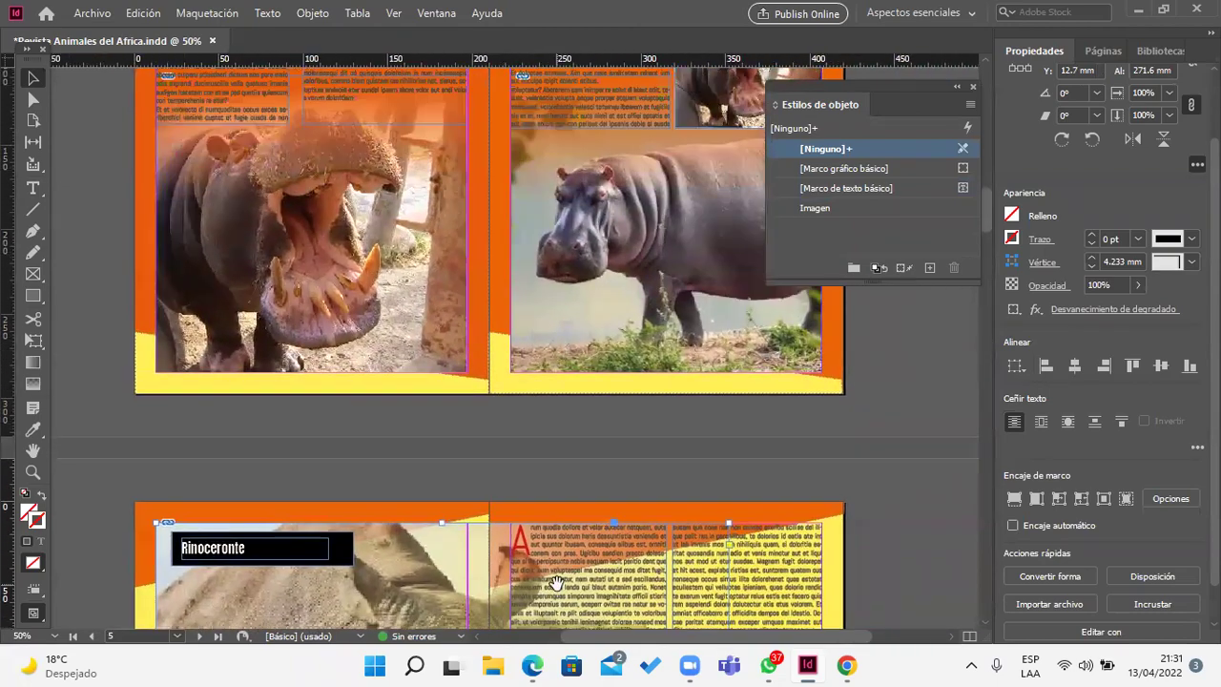
drag(496, 306, 542, 520)
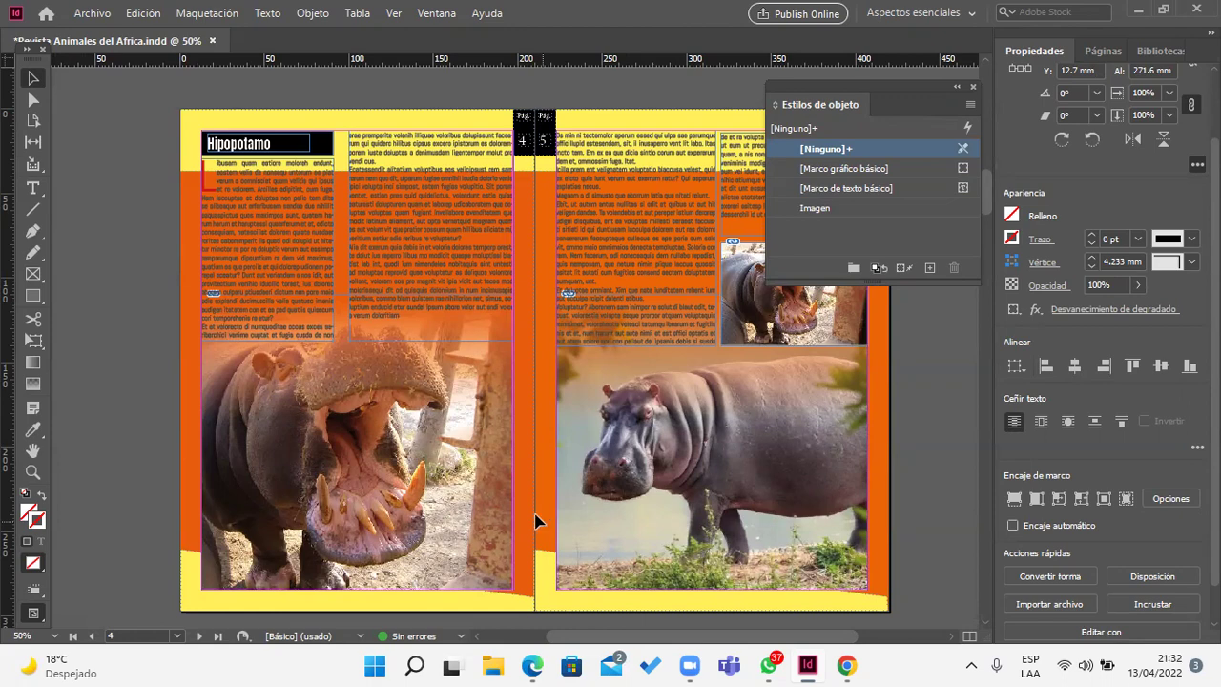
scroll(498, 481, up, 4)
scroll(498, 482, up, 8)
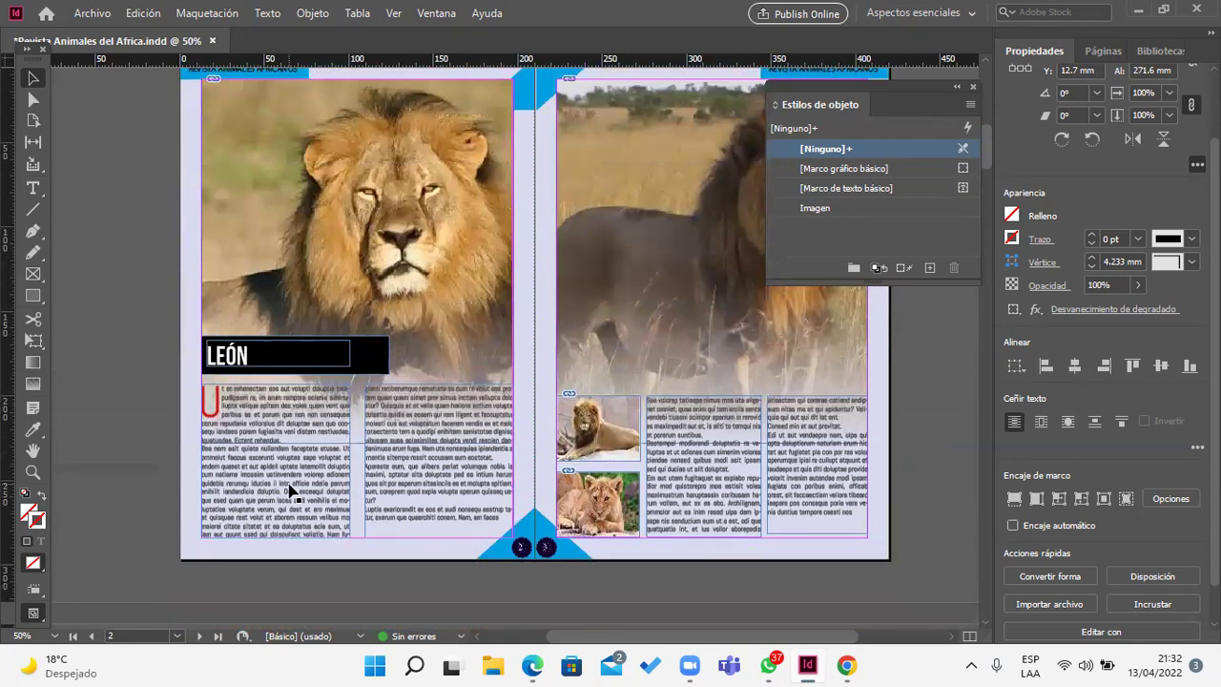
Step: Edit the Parrafo1 paragraph style to use the [Registro] swatch as its character colour
click(293, 491)
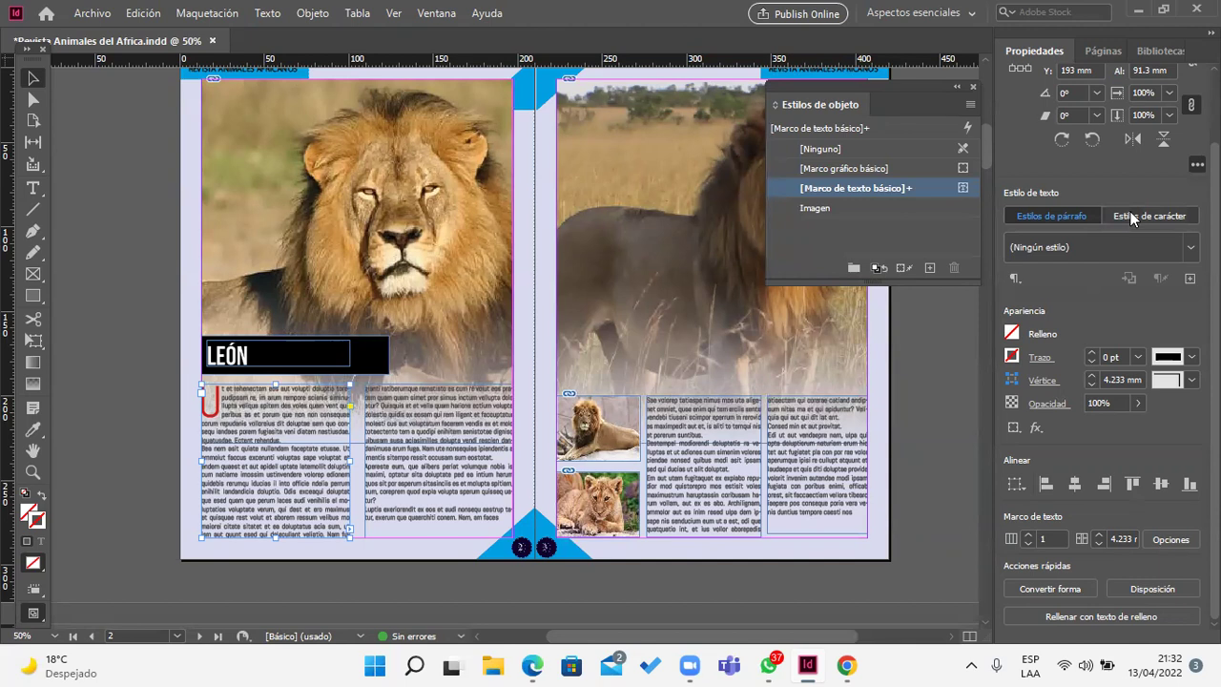
click(1188, 247)
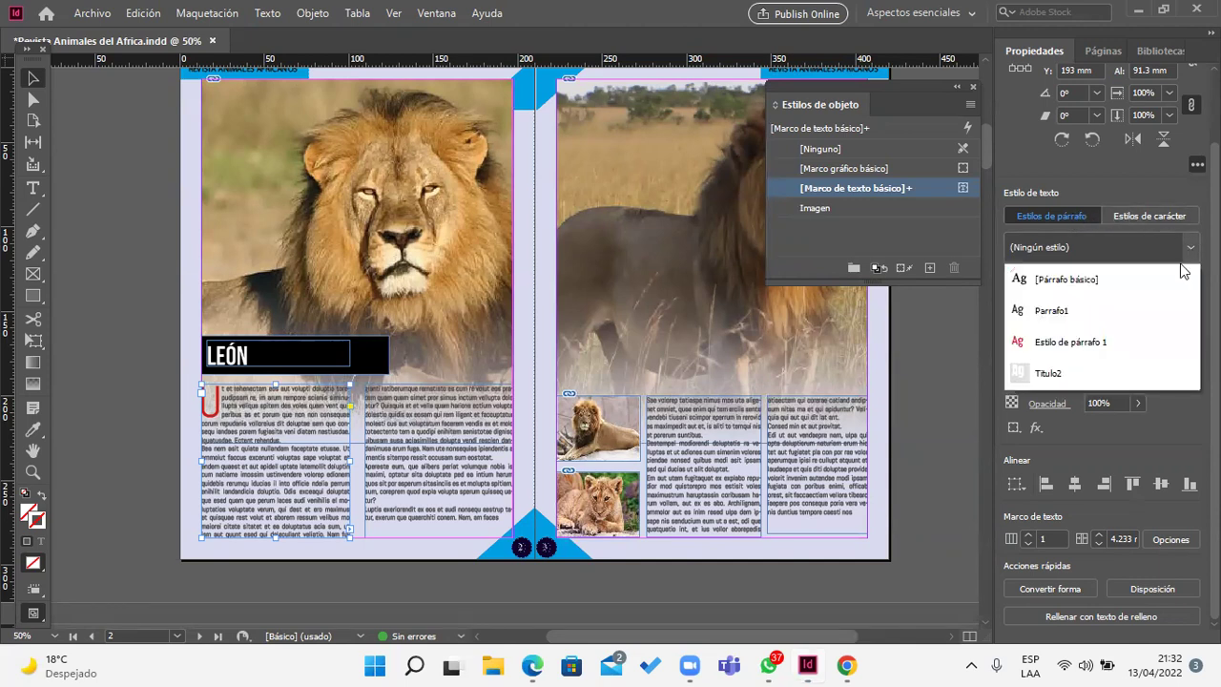
click(1181, 315)
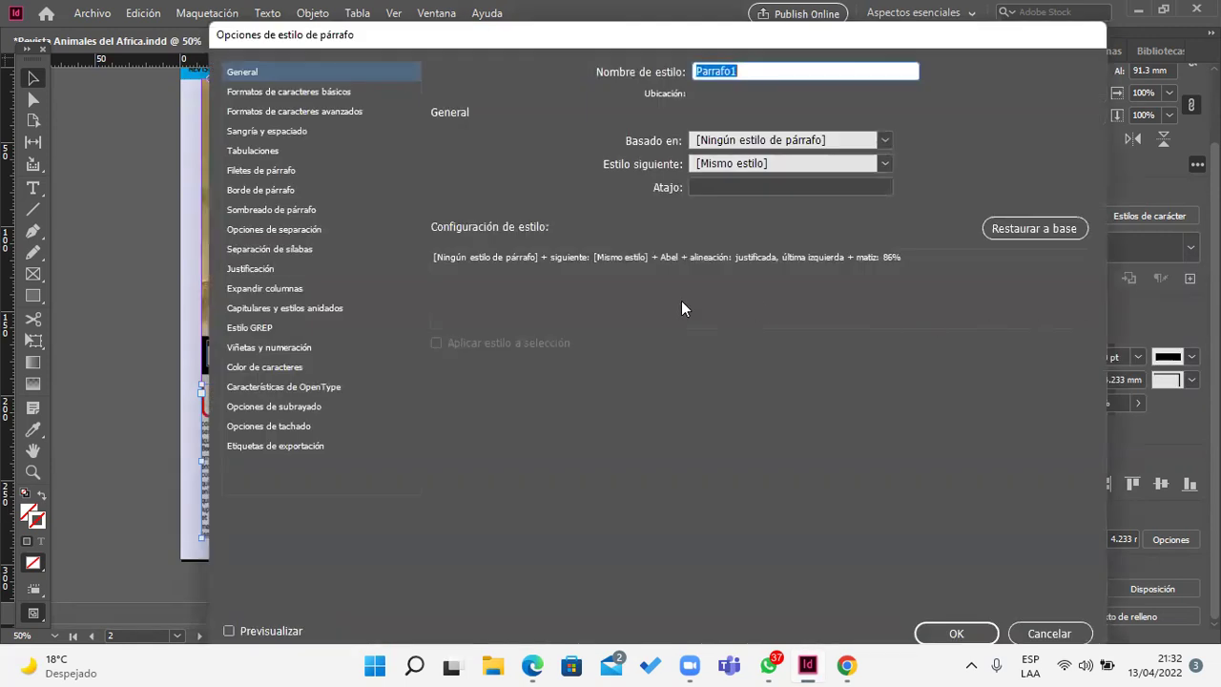
click(321, 92)
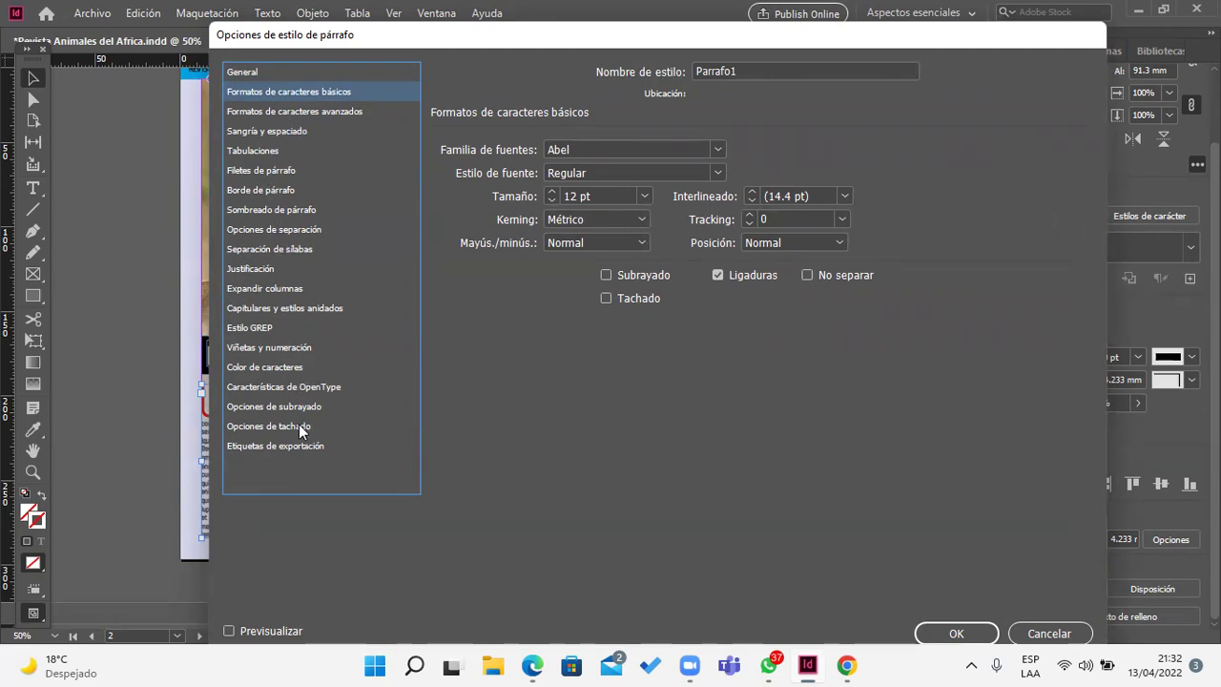
click(284, 369)
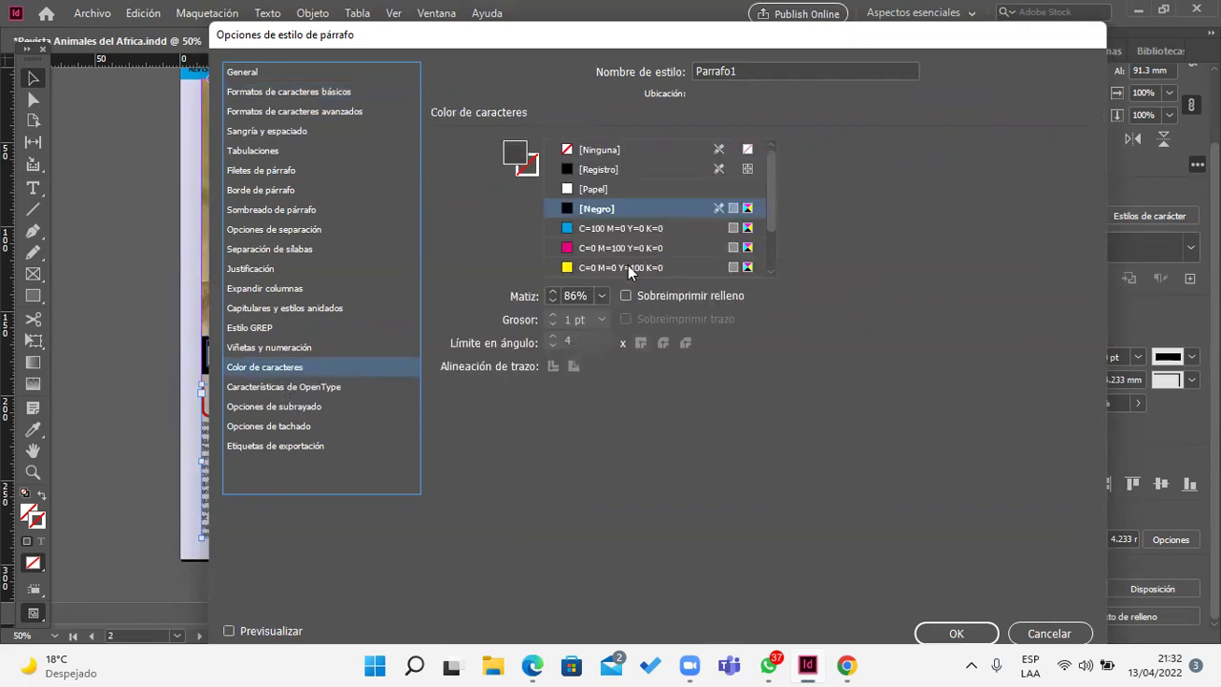
click(583, 211)
click(603, 169)
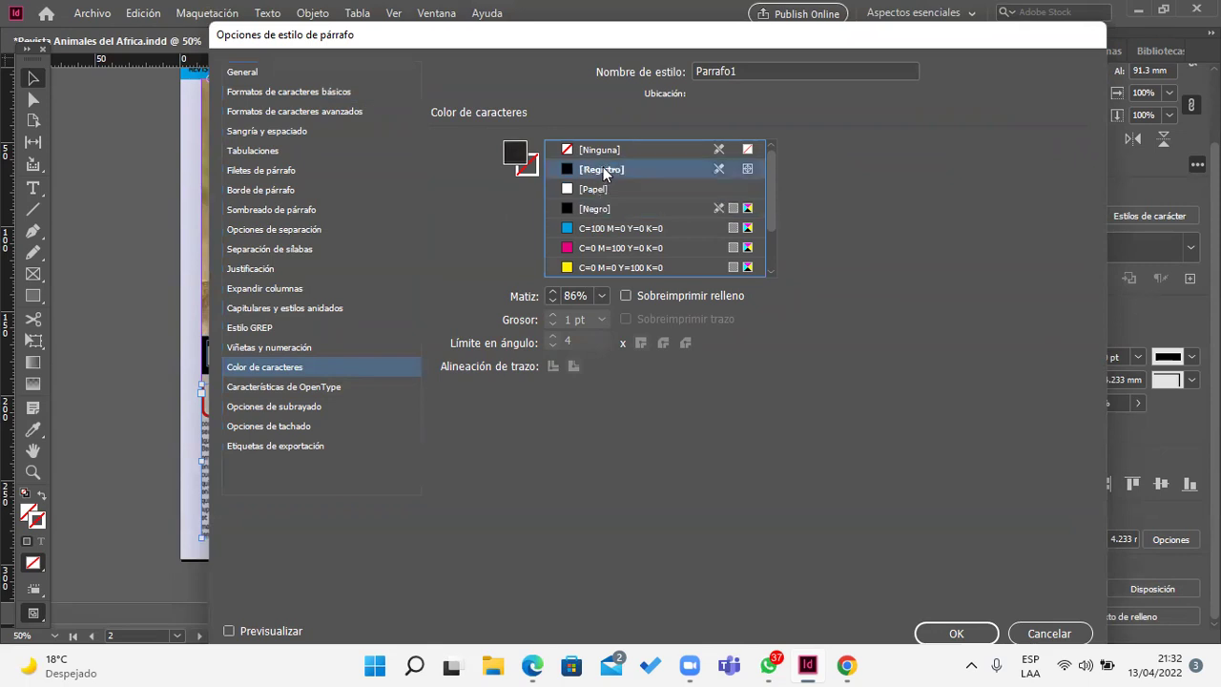
click(578, 209)
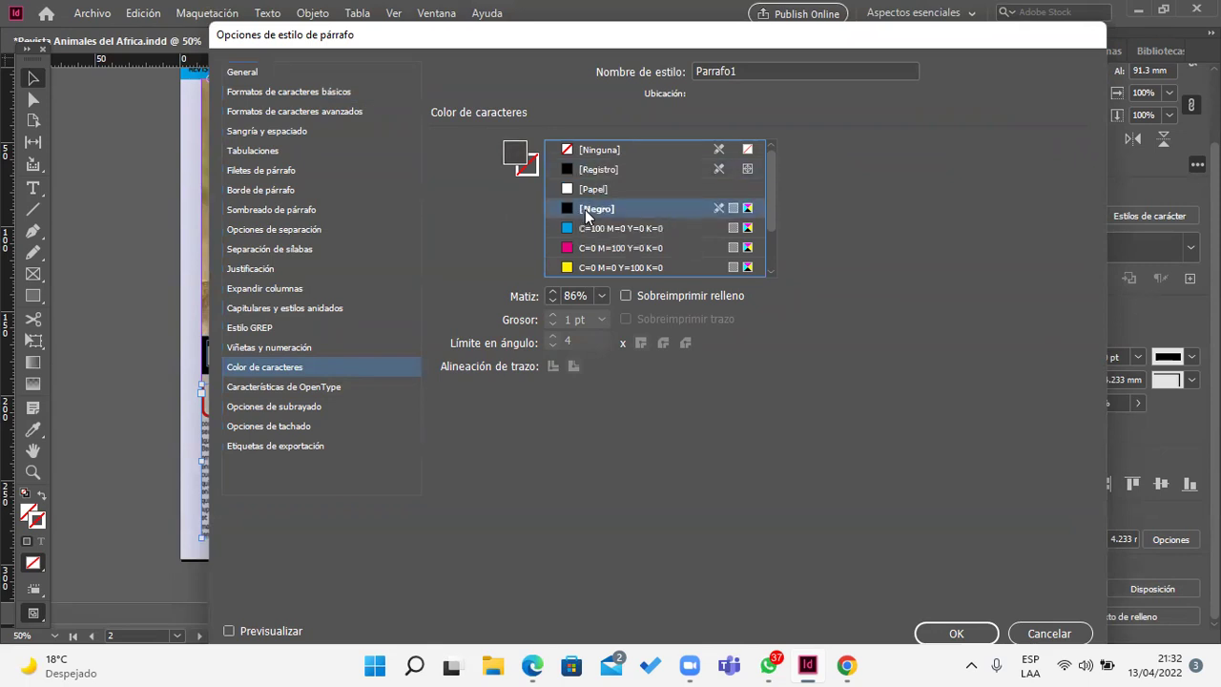
click(602, 172)
click(927, 629)
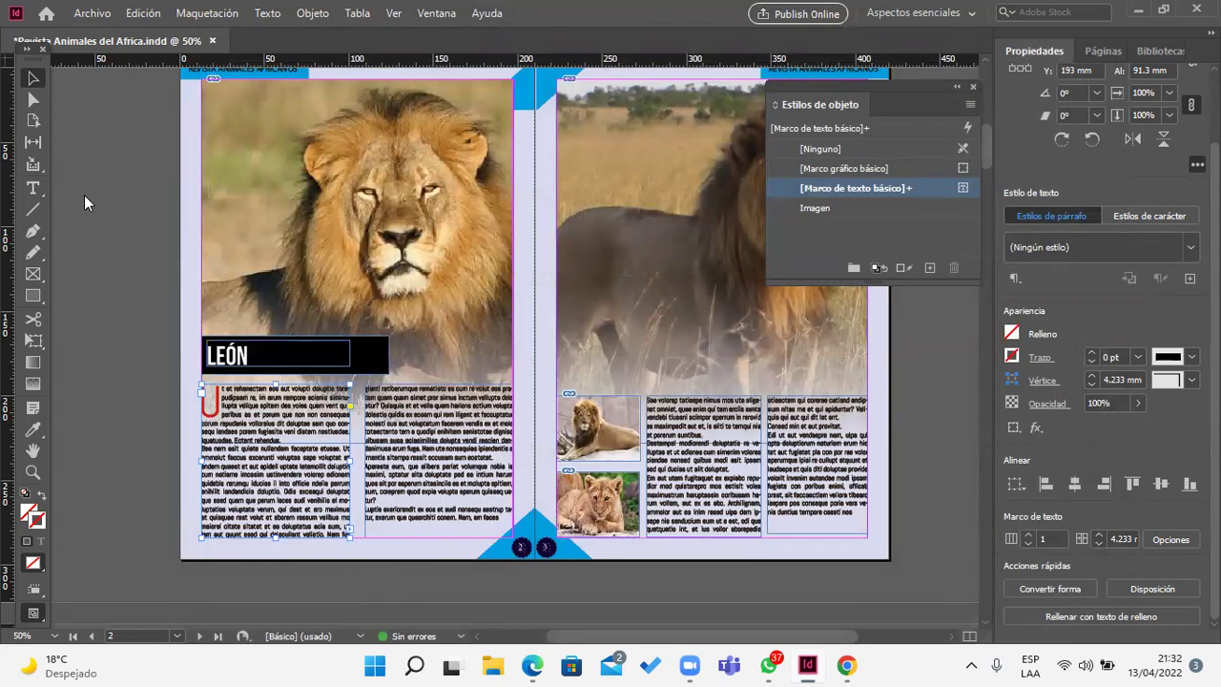
Step: Check the body text colour on the lion, hippopotamus and rhinoceros spreads, continuing down to pages 8 and 9
click(105, 152)
scroll(325, 491, left, 3)
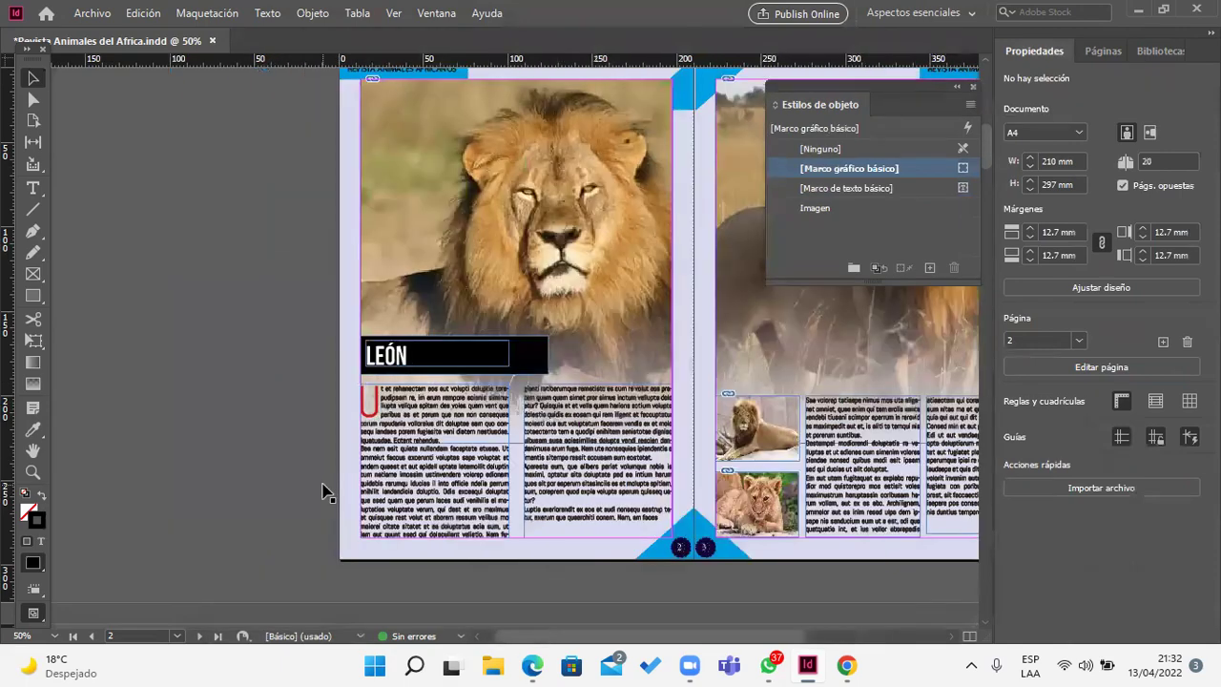
scroll(515, 518, right, 2)
alt+scroll(647, 534, up, 2)
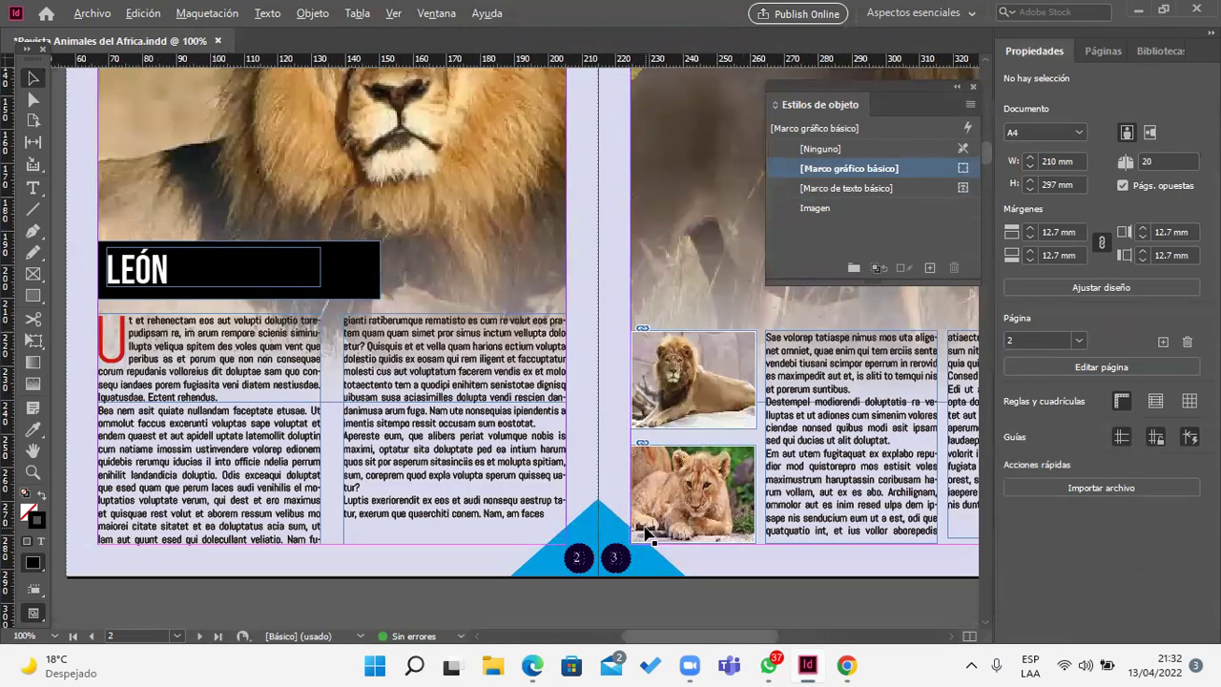
scroll(647, 534, down, 1)
alt+scroll(658, 530, down, 1)
scroll(670, 528, down, 5)
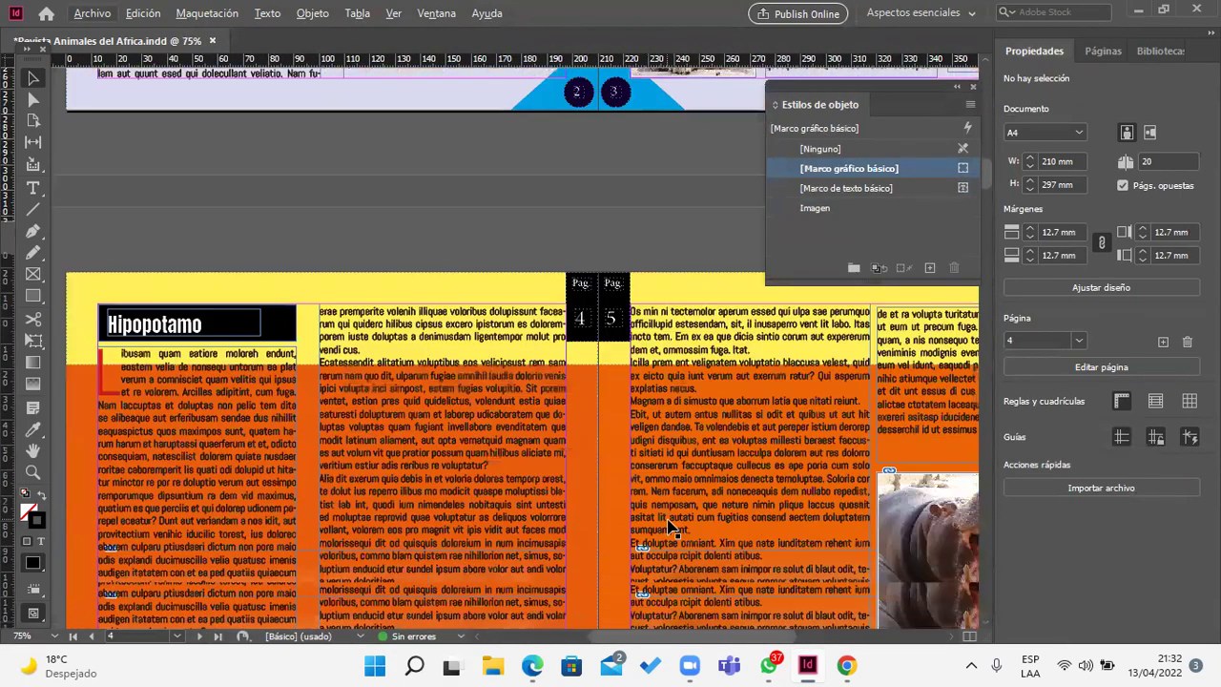
scroll(682, 523, down, 2)
scroll(750, 465, down, 2)
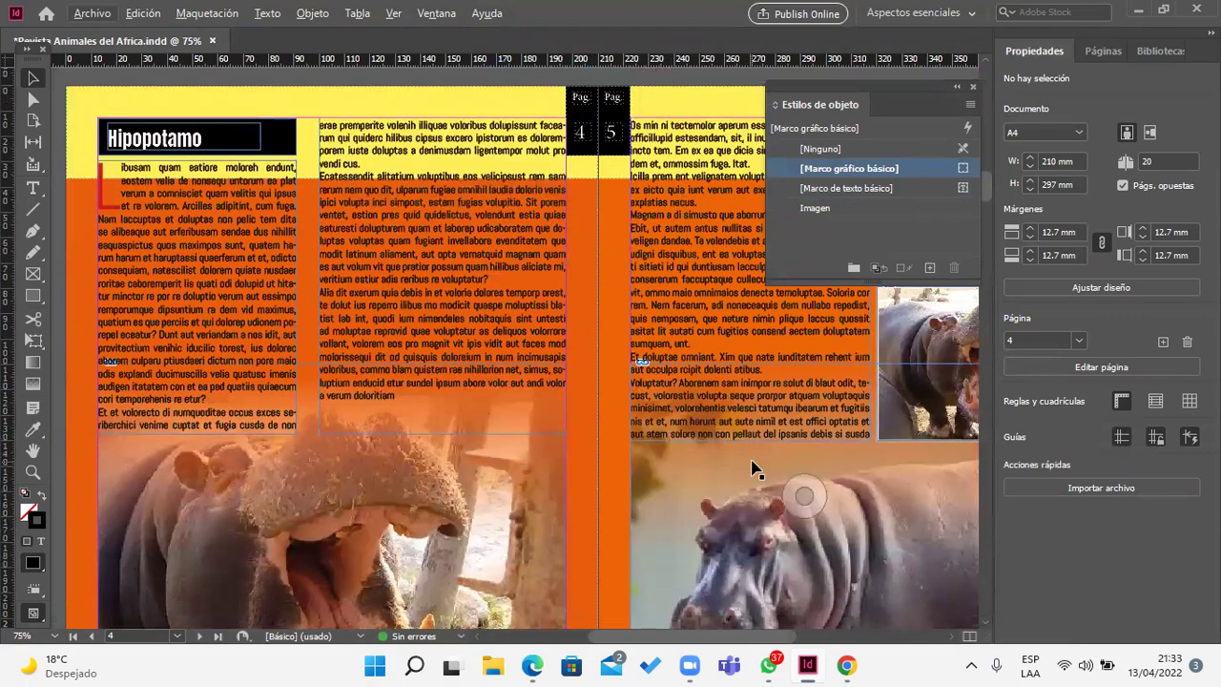
scroll(750, 467, down, 15)
scroll(759, 487, down, 10)
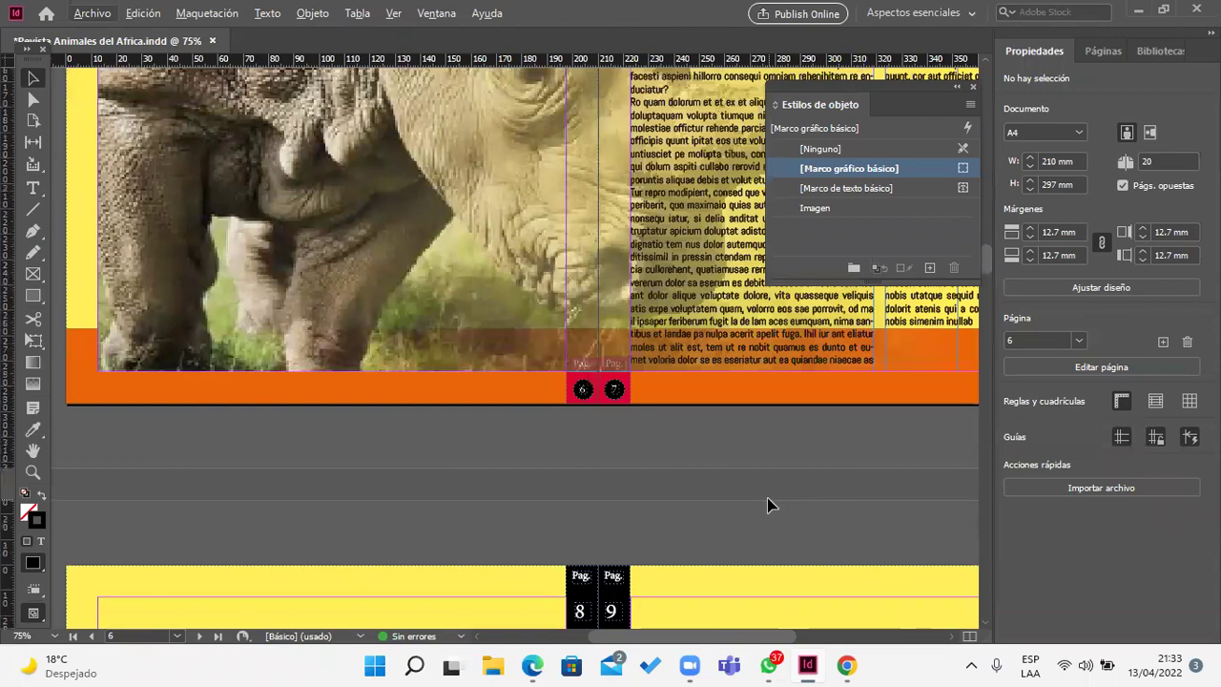
key(ctrl+minus)
key(ctrl+minus)
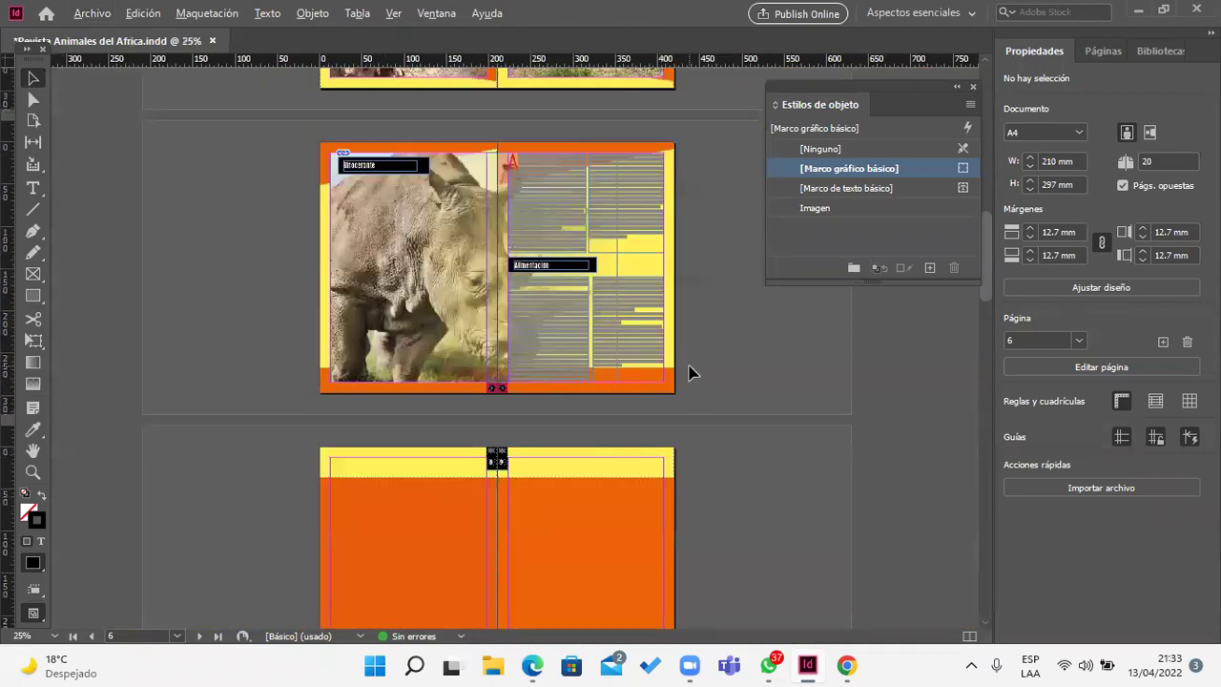
Step: Review the layout, headings and body text of the lion, hippopotamus and rhinoceros spreads at 50% zoom
key(ctrl+equal)
scroll(576, 280, up, 10)
scroll(576, 280, up, 15)
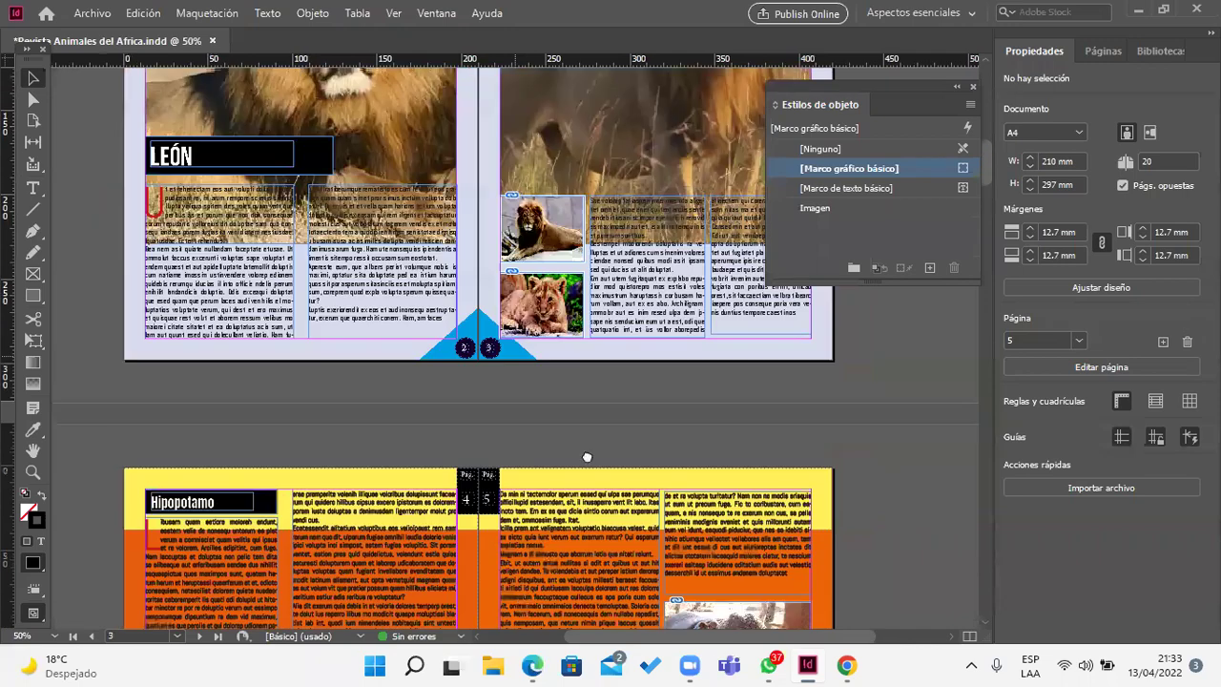
scroll(589, 486, up, 5)
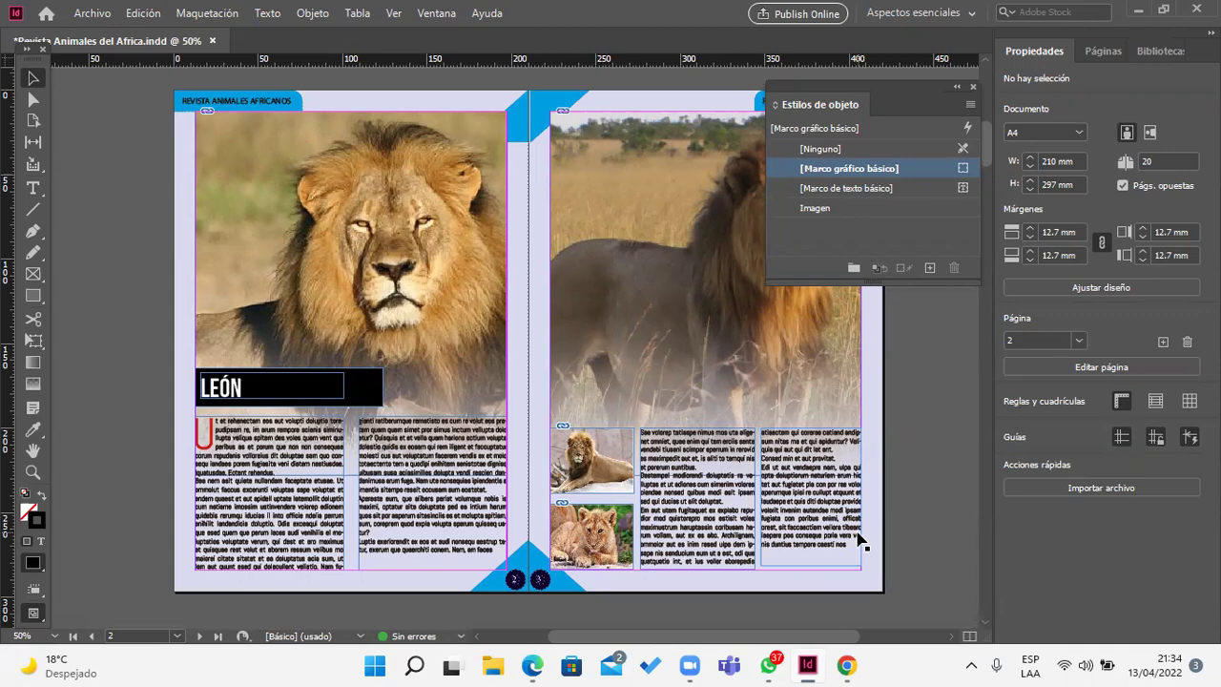
scroll(858, 541, down, 6)
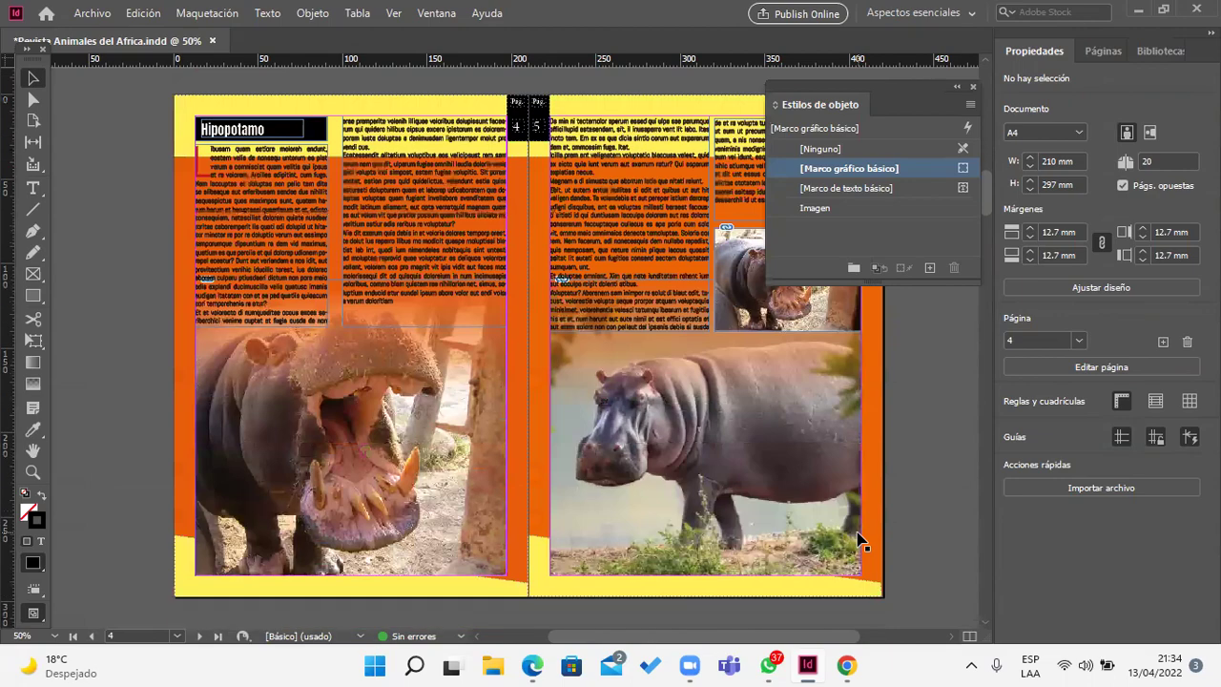
scroll(859, 540, down, 6)
scroll(858, 541, up, 2)
scroll(859, 541, down, 4)
scroll(859, 541, up, 3)
scroll(859, 541, down, 1)
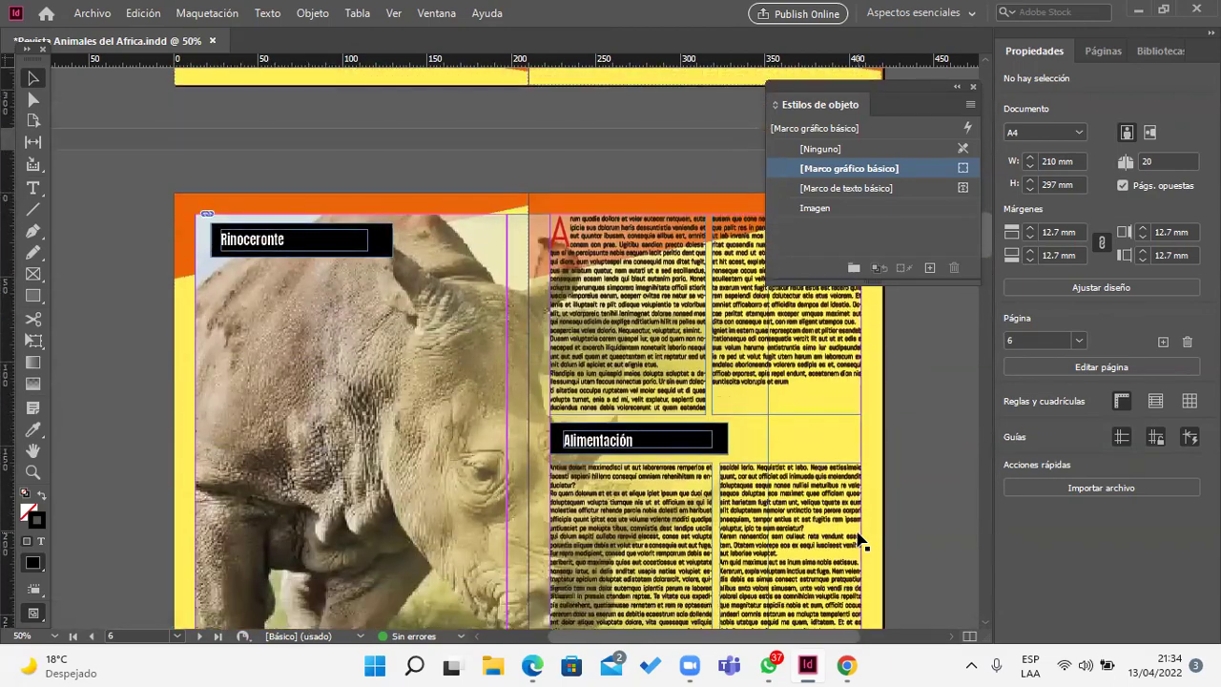
scroll(859, 541, down, 5)
scroll(858, 540, up, 6)
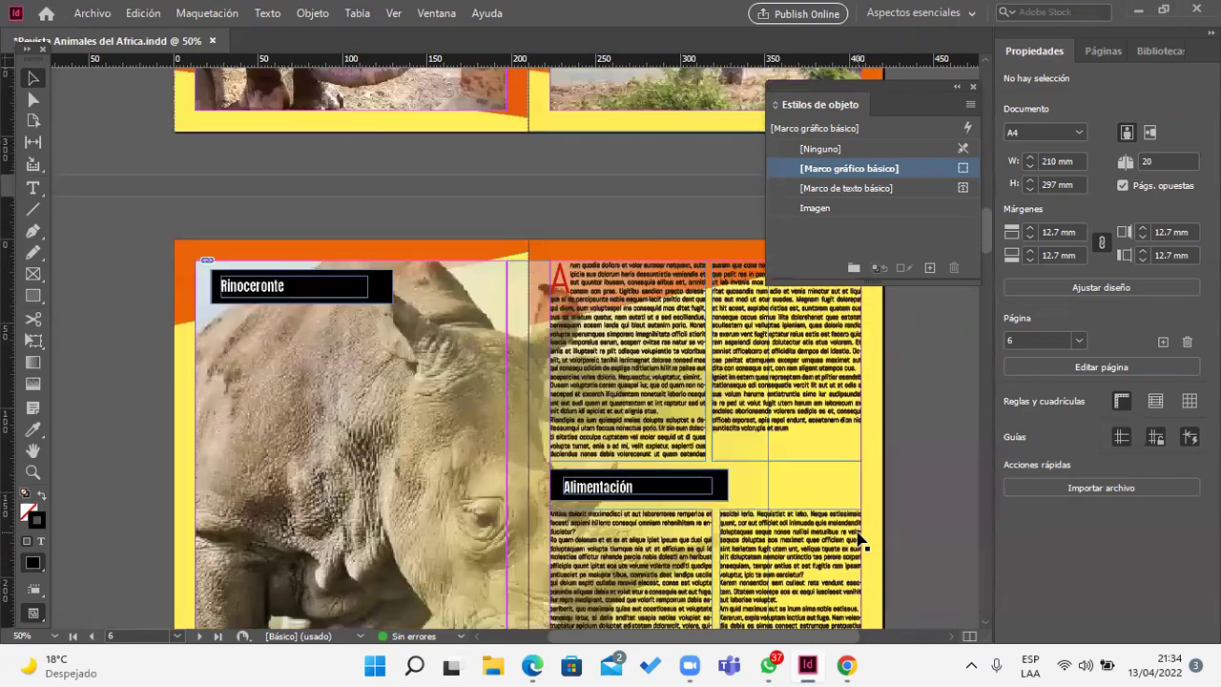
scroll(859, 541, up, 8)
scroll(813, 474, down, 8)
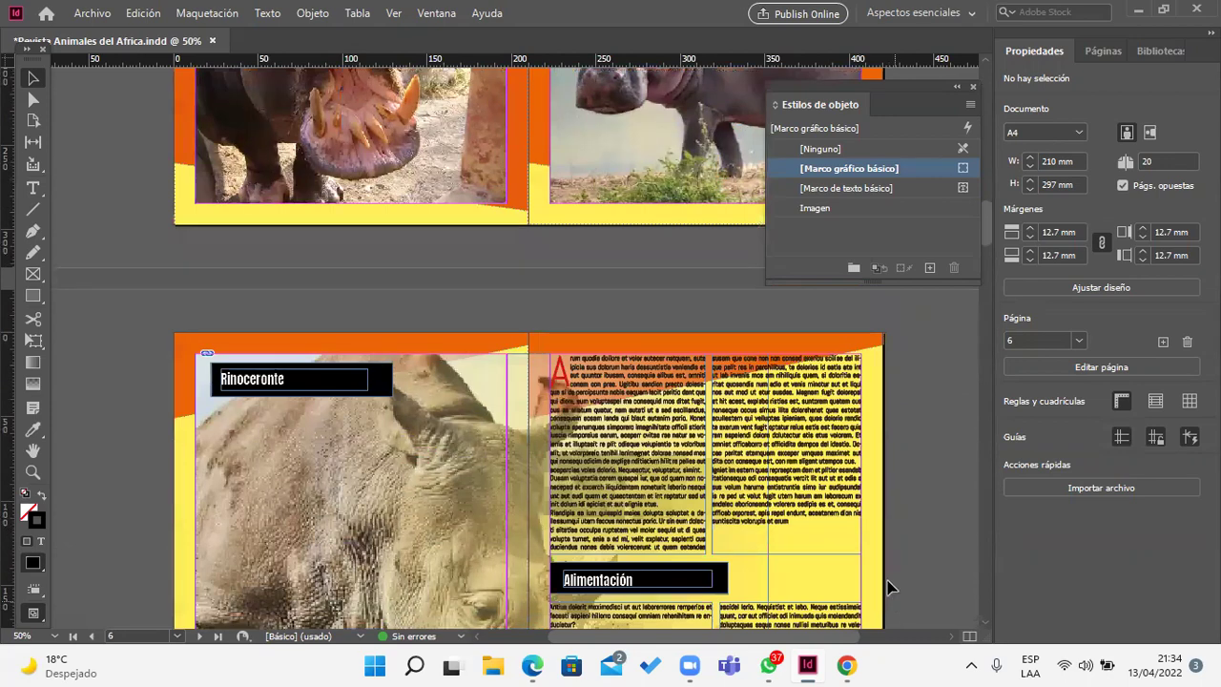
Step: Look through the empty spreads down to pages 12 and 13, and return through the animal spreads to the cover
scroll(887, 586, down, 8)
scroll(668, 515, down, 4)
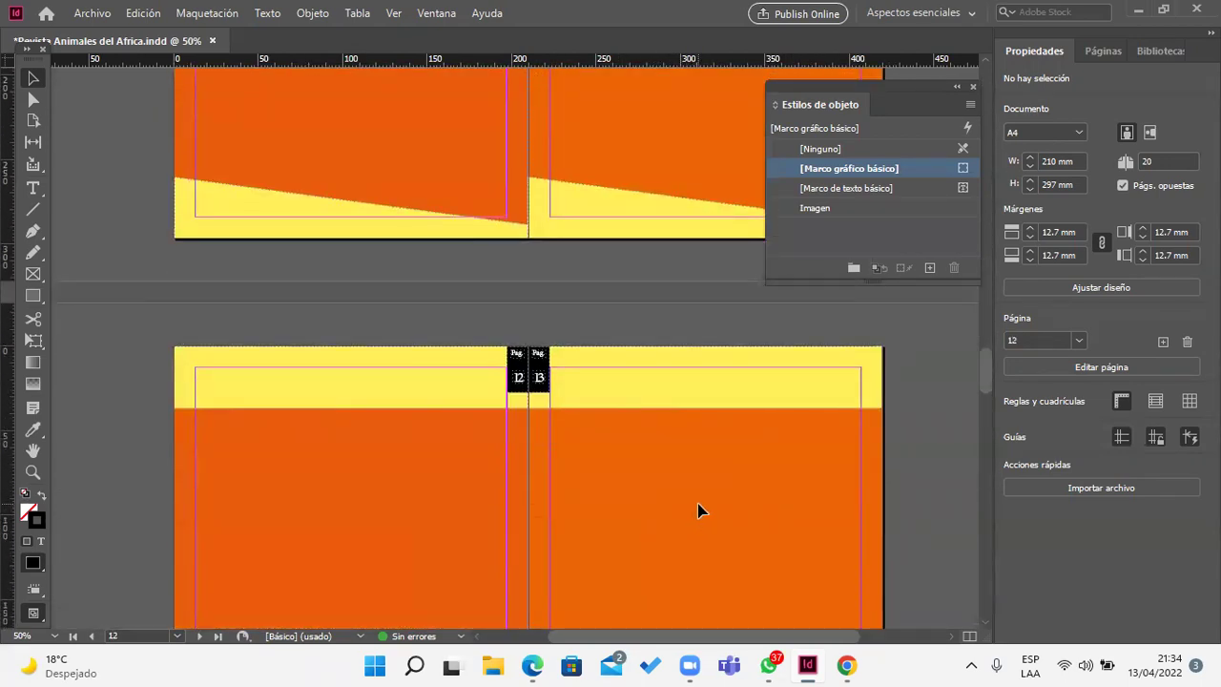
scroll(697, 511, up, 8)
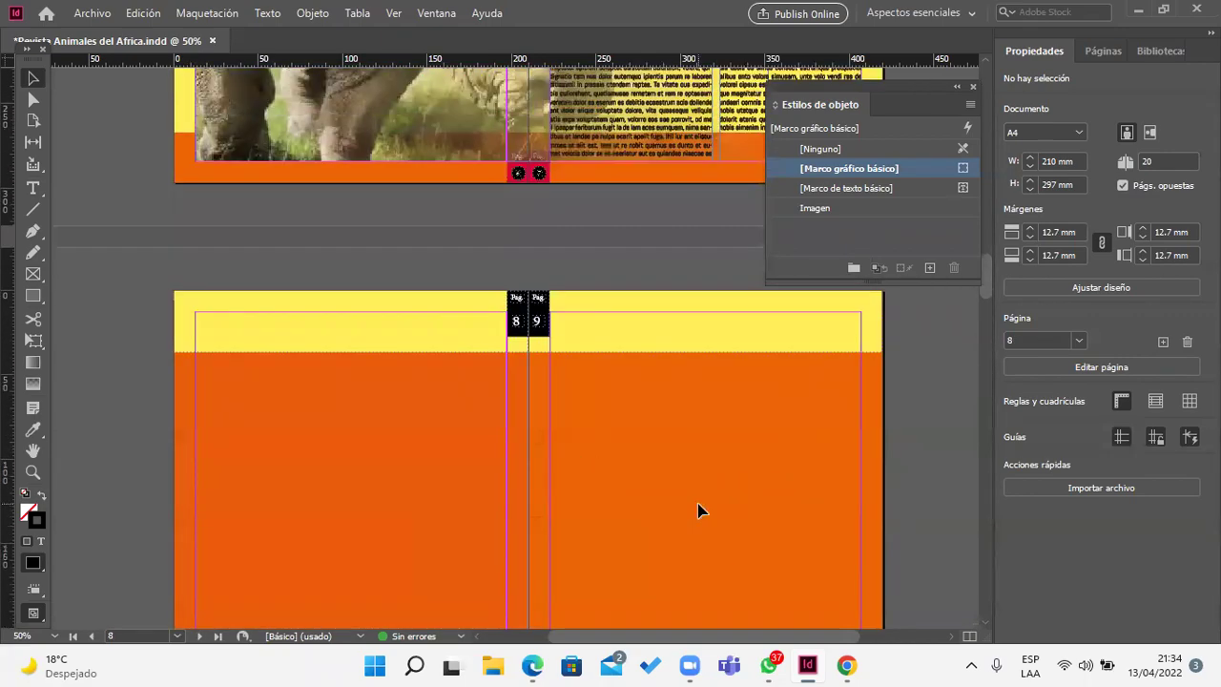
scroll(698, 510, up, 4)
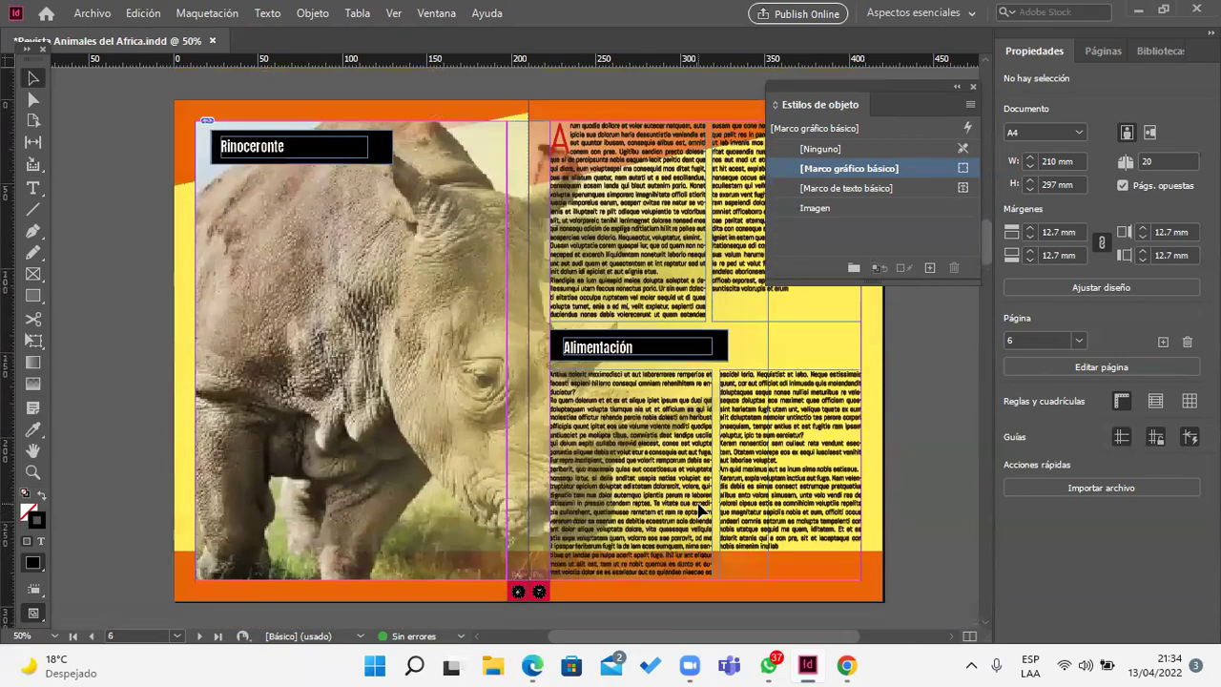
scroll(697, 510, up, 4)
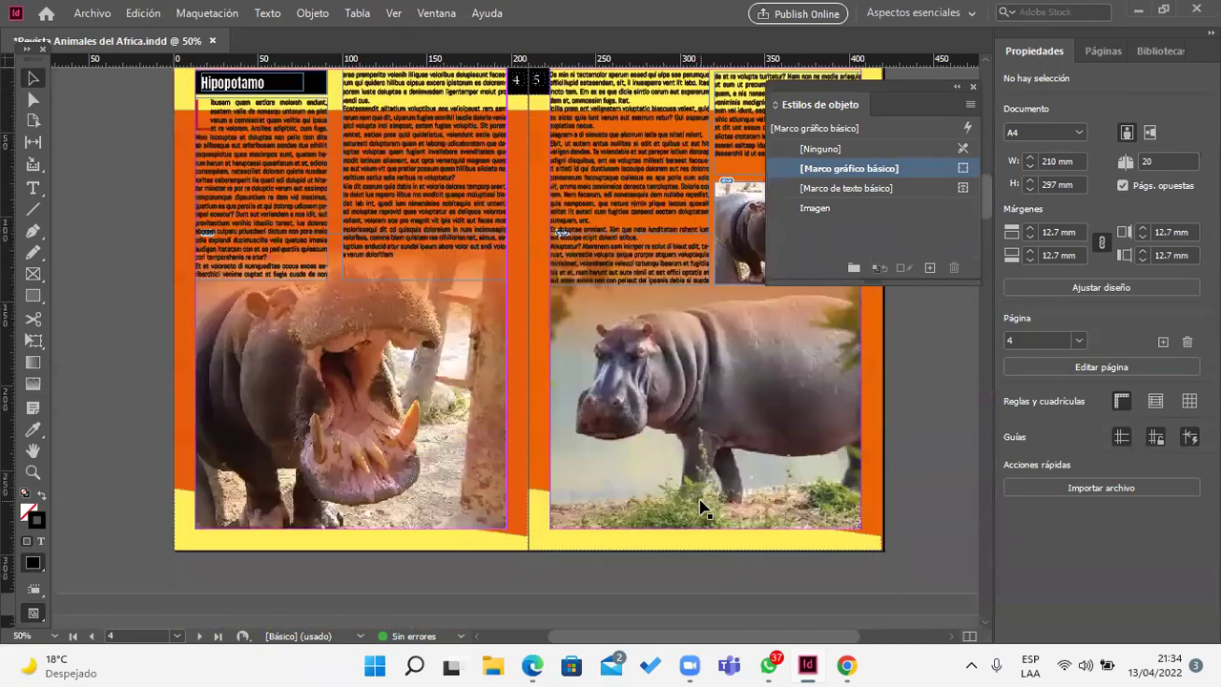
scroll(701, 508, up, 4)
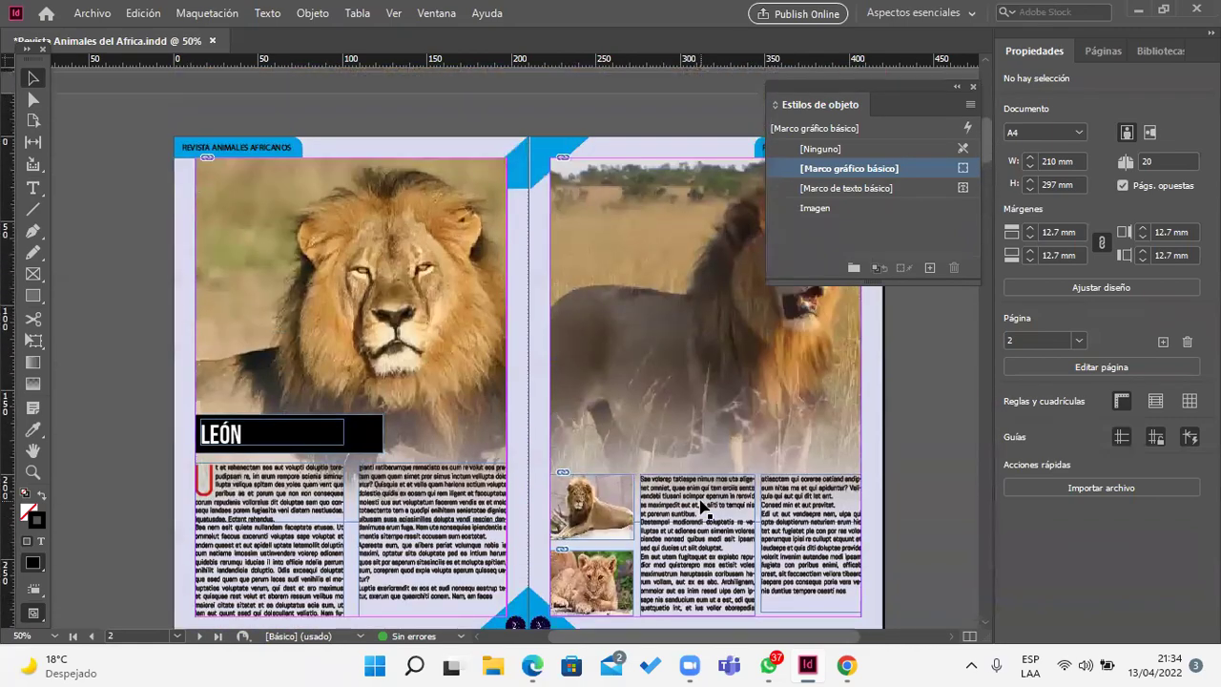
scroll(477, 386, up, 4)
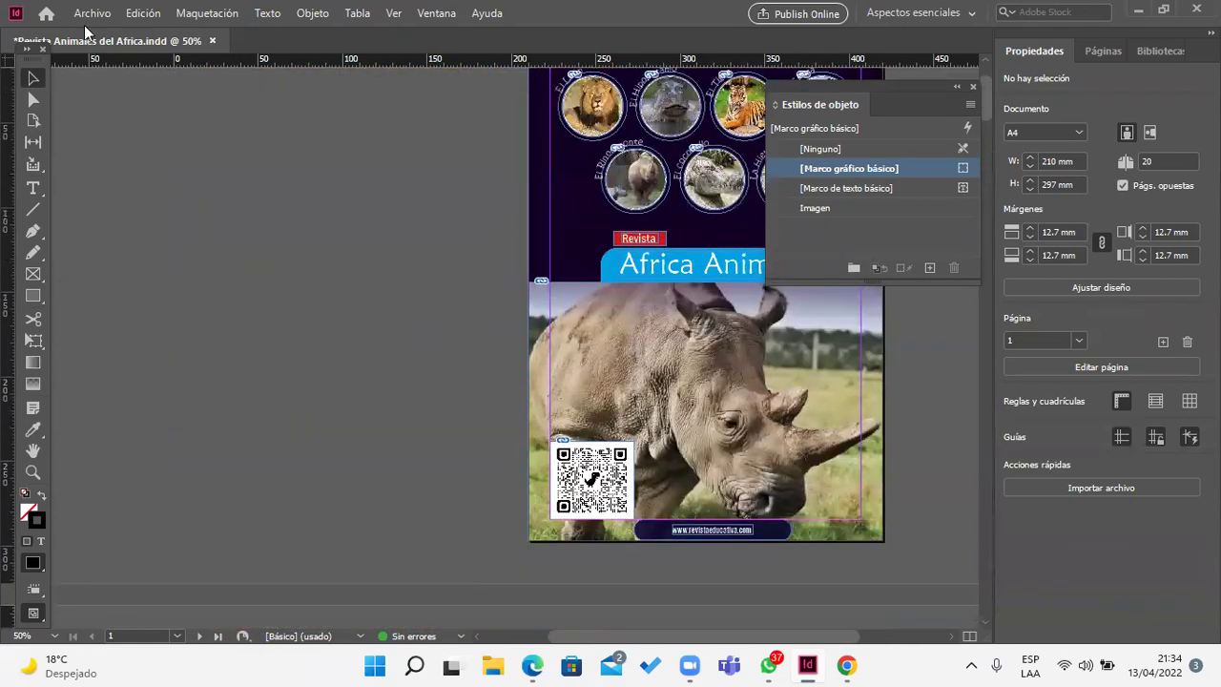
Step: Save the magazine and export it to the desktop as Adobe PDF (Imprimir), with all pages output as spreads (Pliegos)
click(86, 15)
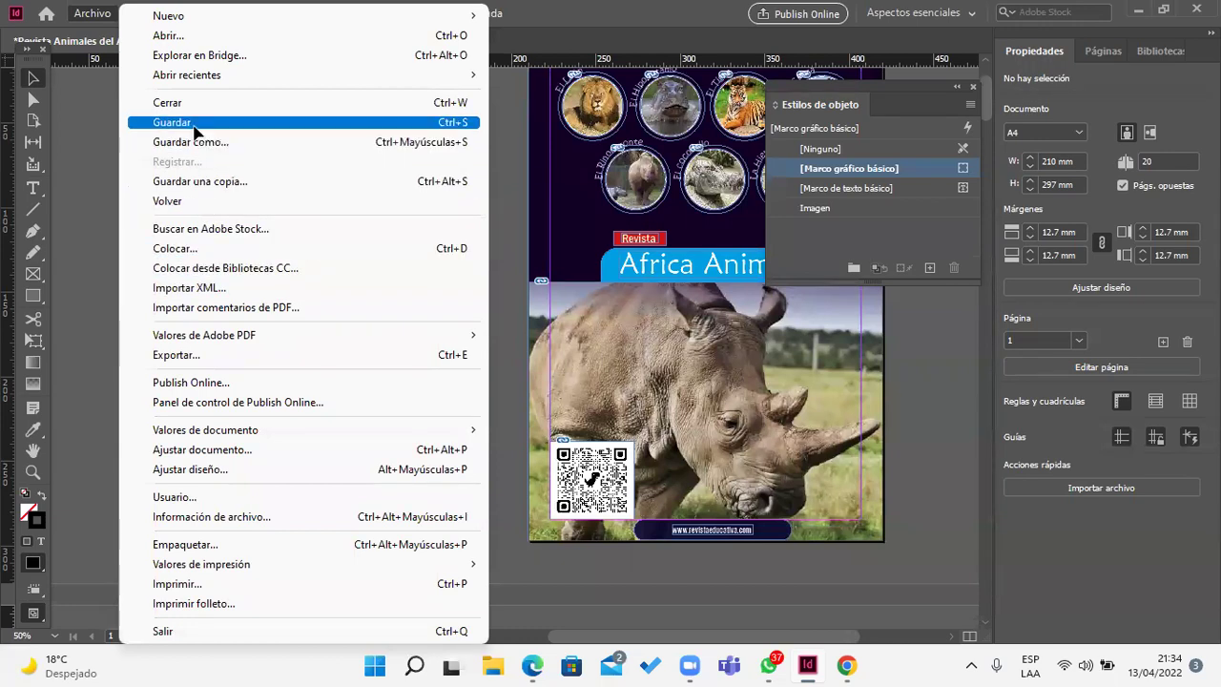
click(193, 126)
click(94, 14)
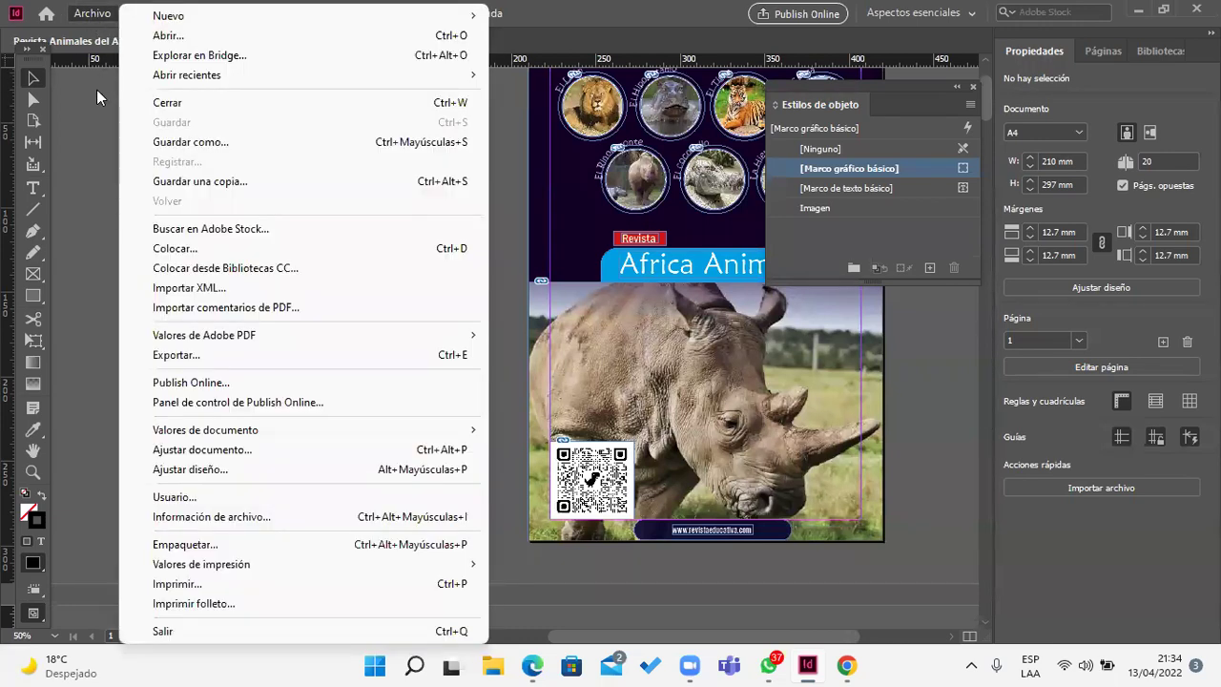
click(254, 357)
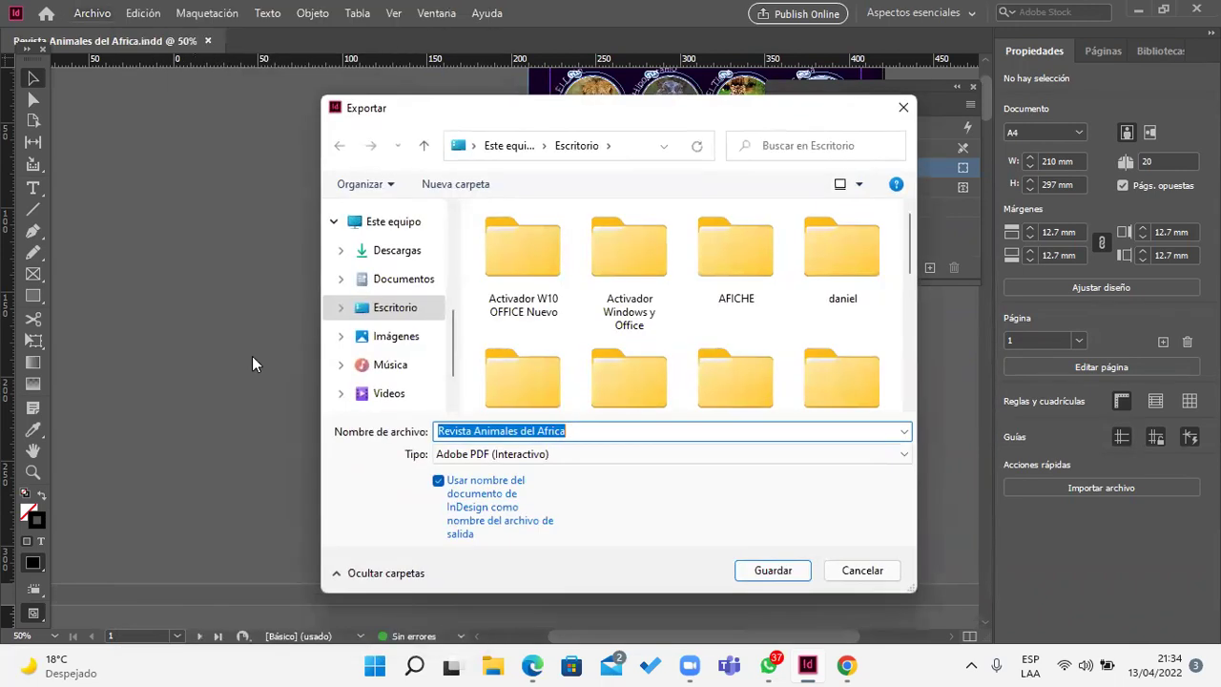
click(476, 456)
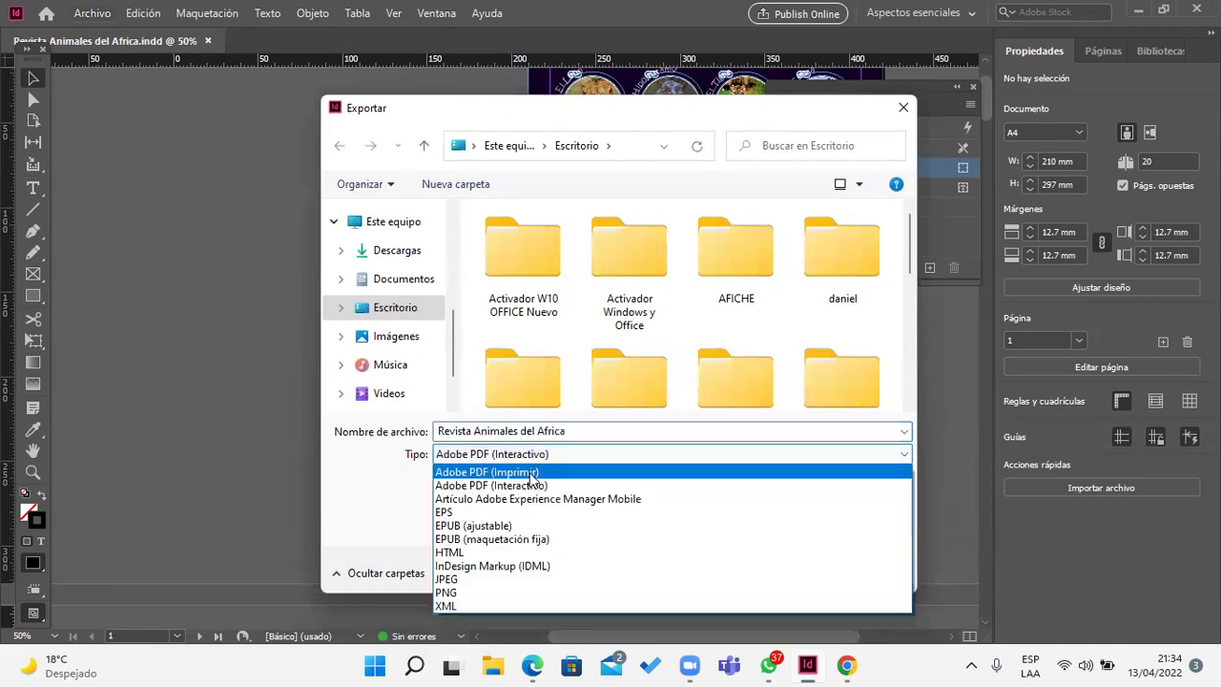
click(505, 471)
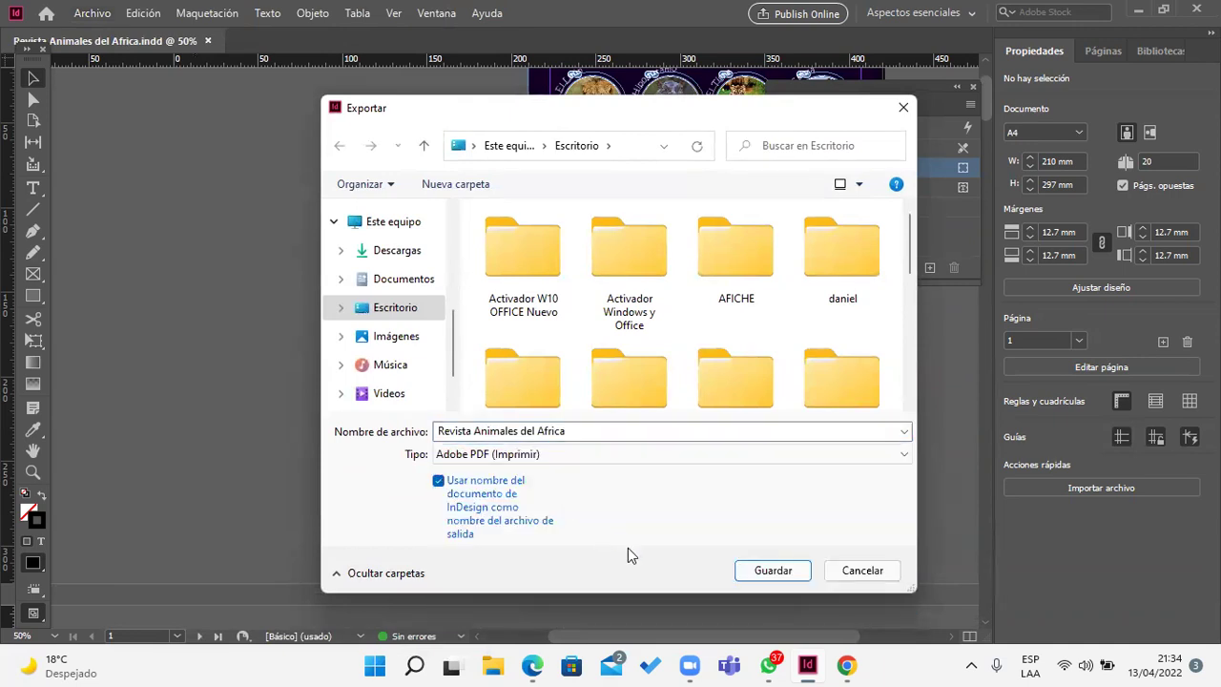
click(775, 572)
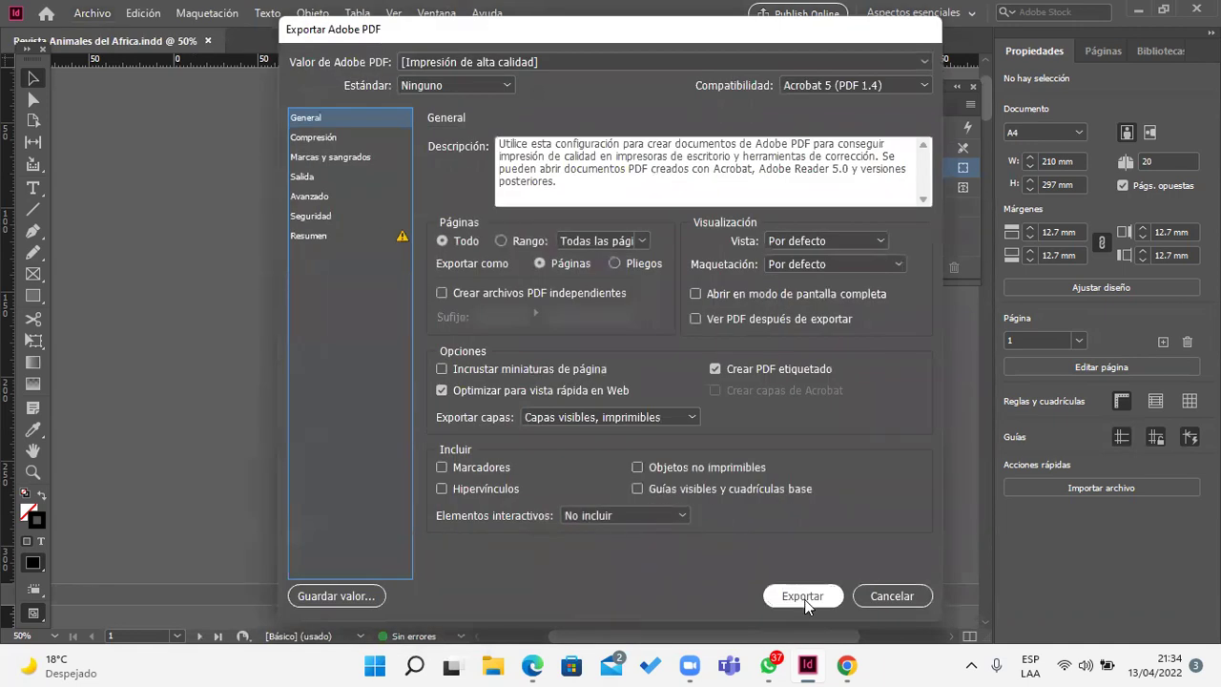
click(618, 264)
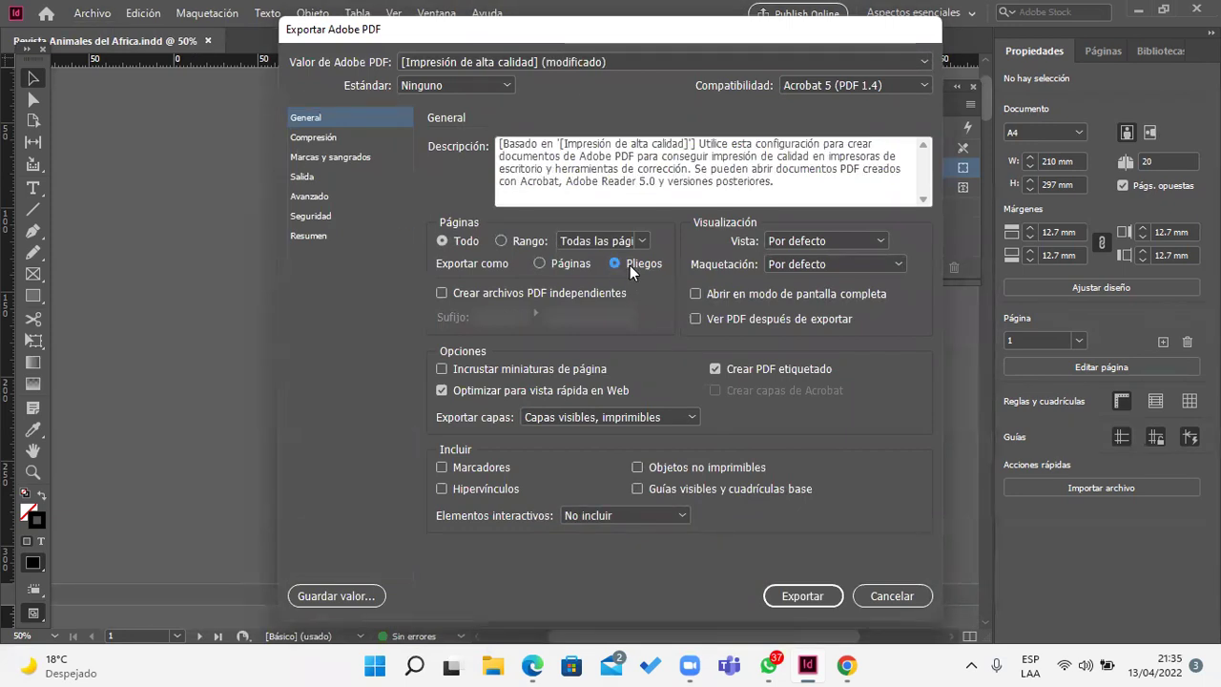
click(816, 604)
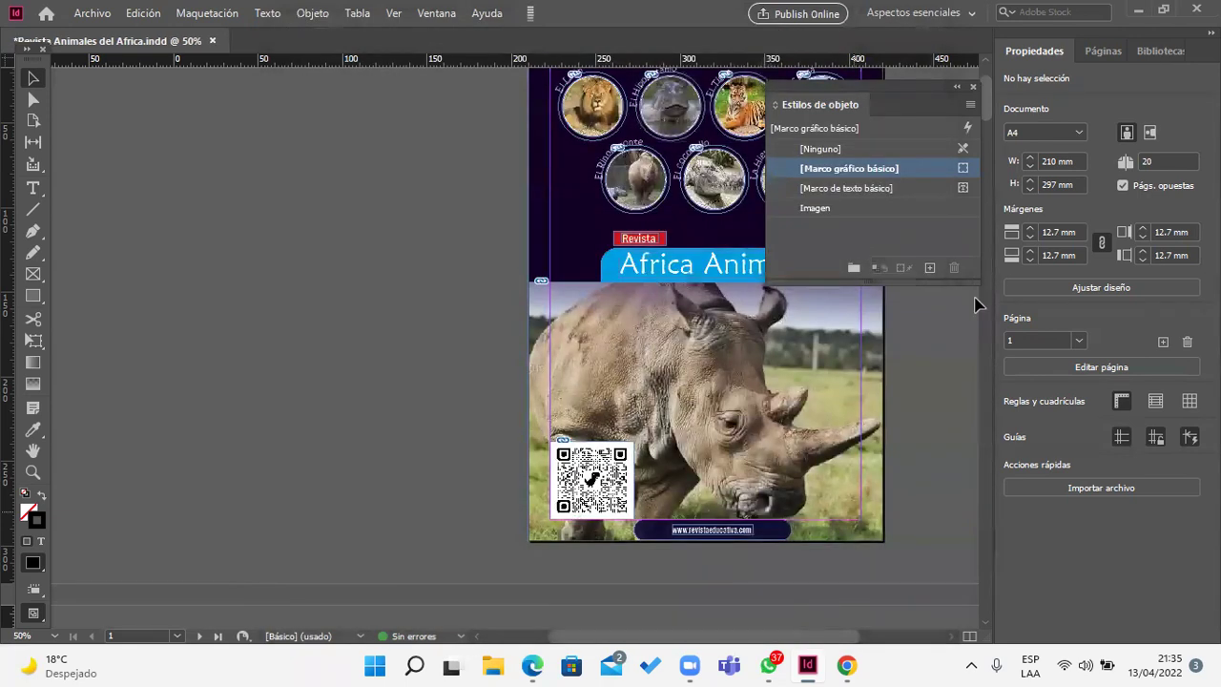
Step: Move the exported Revista Animales del Africa PDF to an empty area of the desktop and open it in a maximised Microsoft Edge window
click(1139, 10)
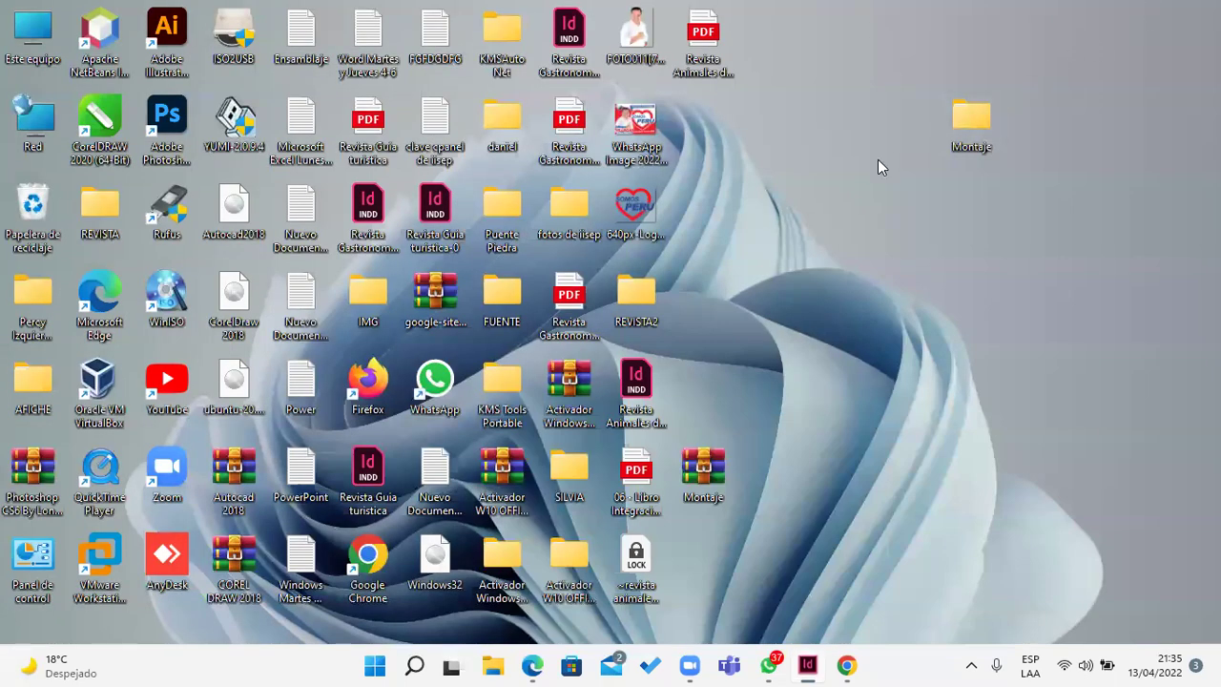
drag(716, 43, 911, 302)
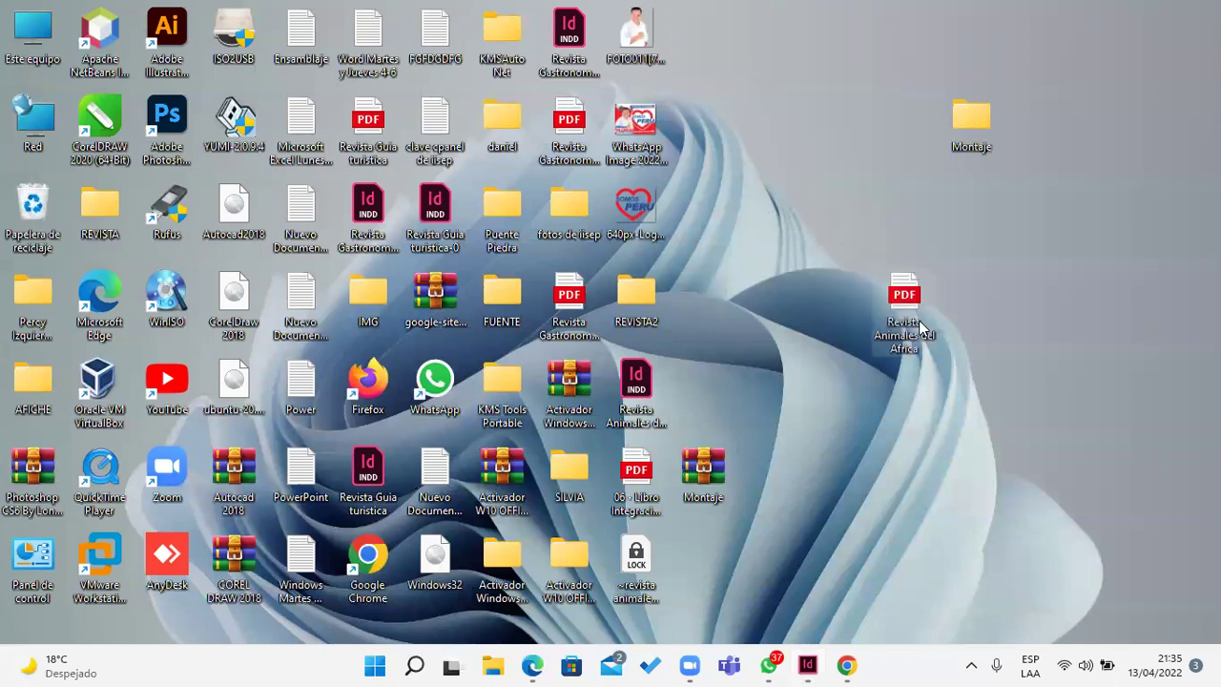
double_click(912, 301)
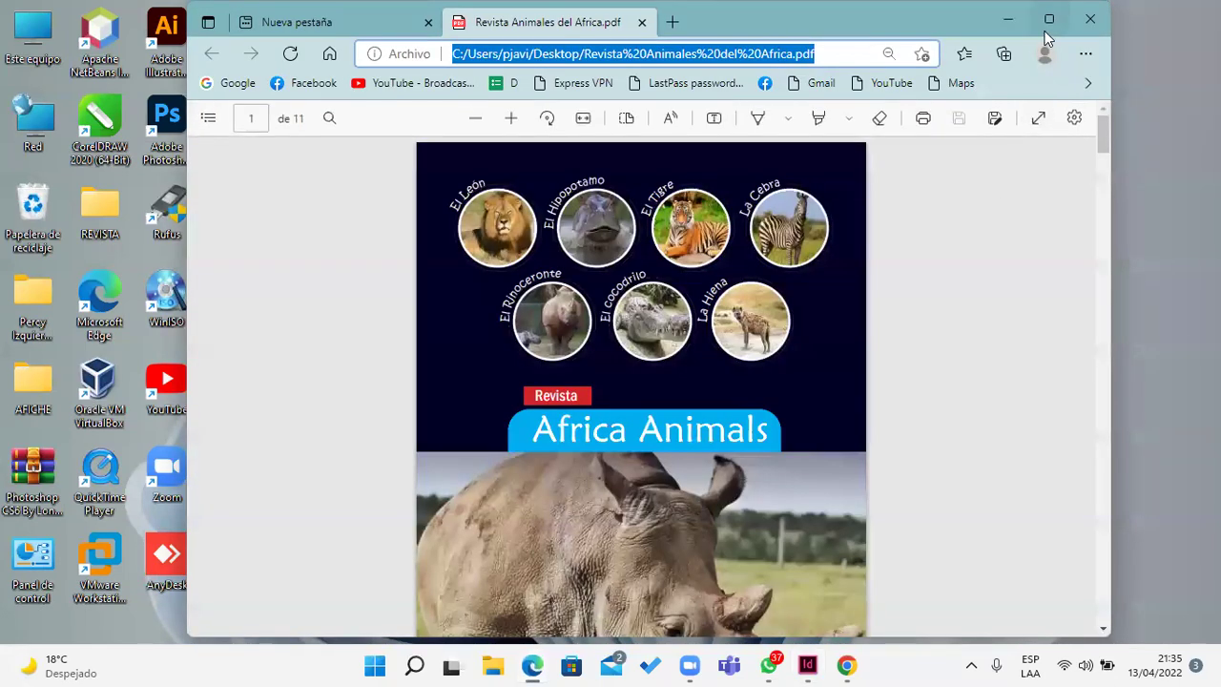
click(1049, 16)
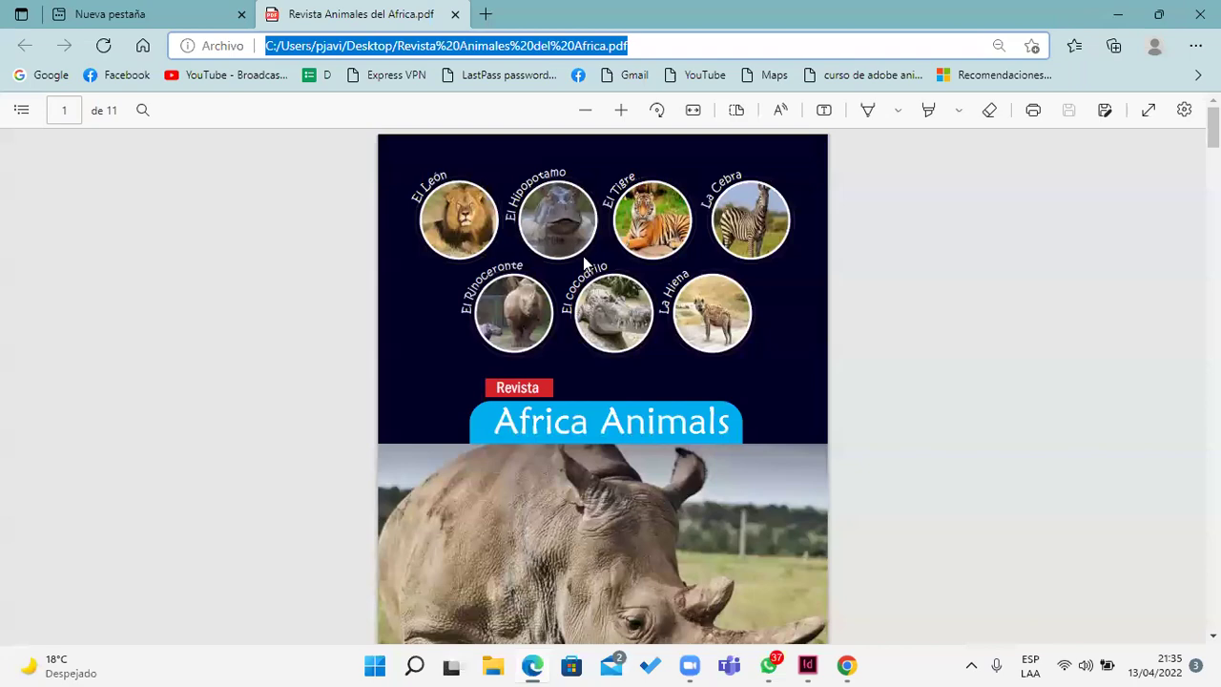
Step: Examine the cover, lion spread and hippopotamus spread in the exported PDF
scroll(780, 332, down, 3)
scroll(783, 335, down, 3)
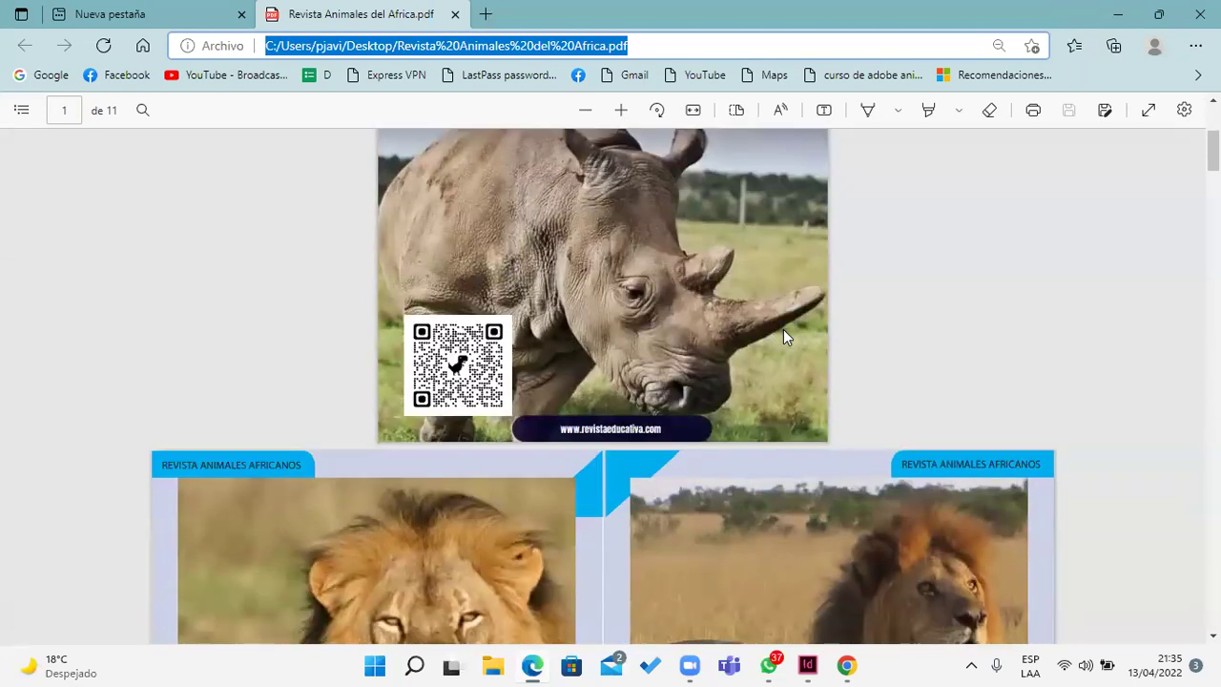
scroll(783, 336, down, 6)
scroll(783, 336, up, 3)
scroll(783, 336, down, 6)
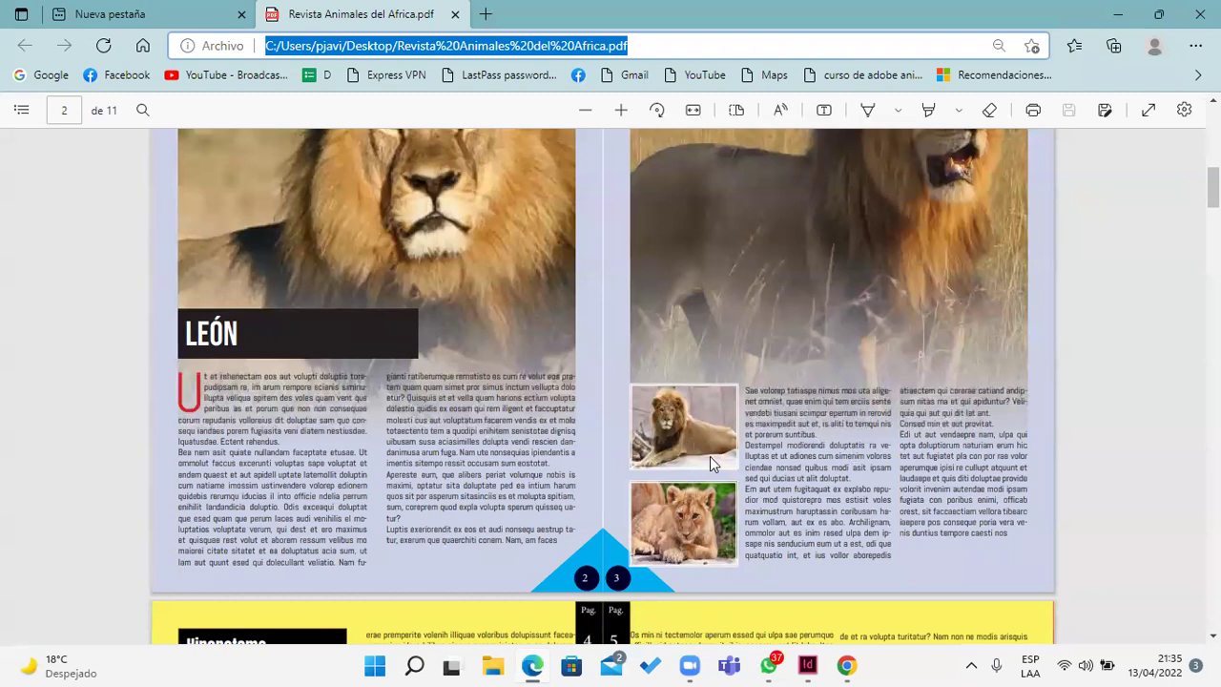
scroll(878, 368, up, 1)
scroll(797, 323, up, 1)
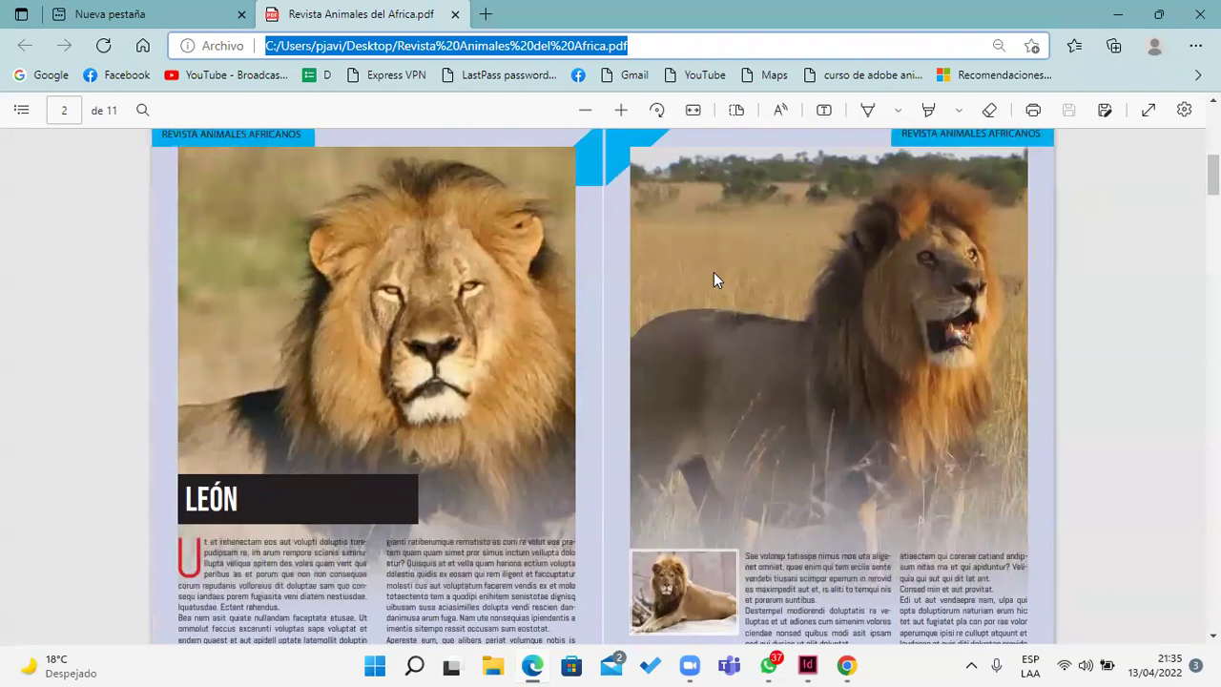
scroll(871, 323, down, 6)
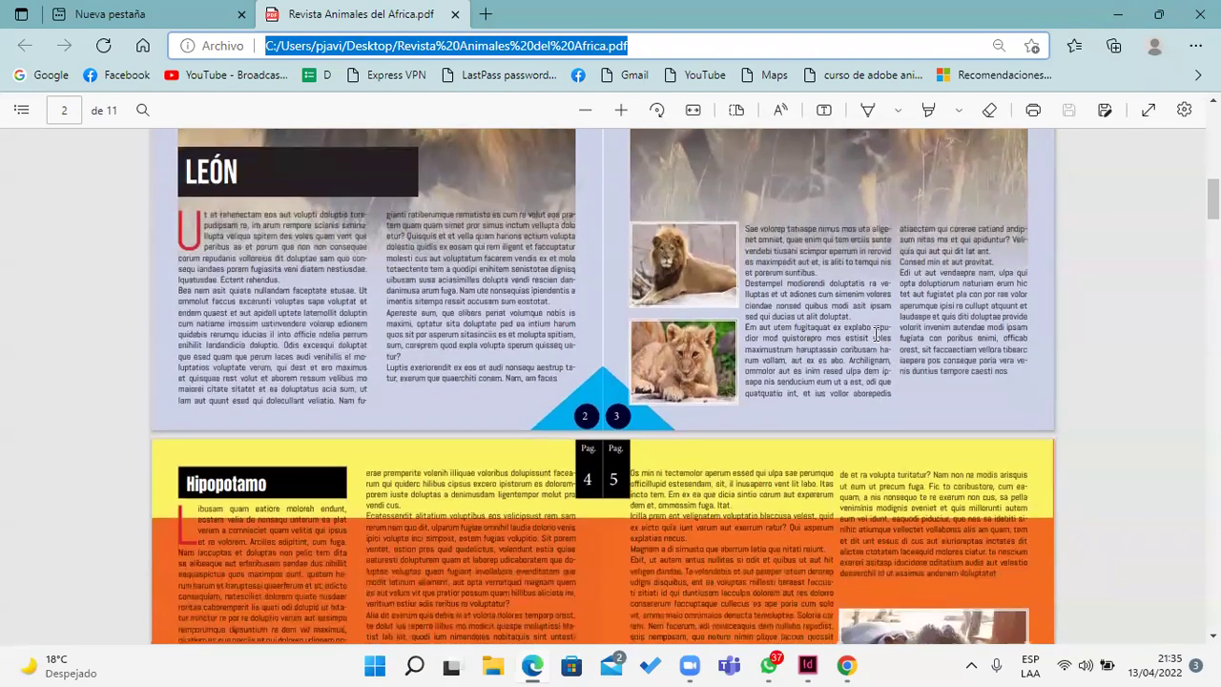
scroll(876, 342, down, 5)
scroll(876, 341, up, 4)
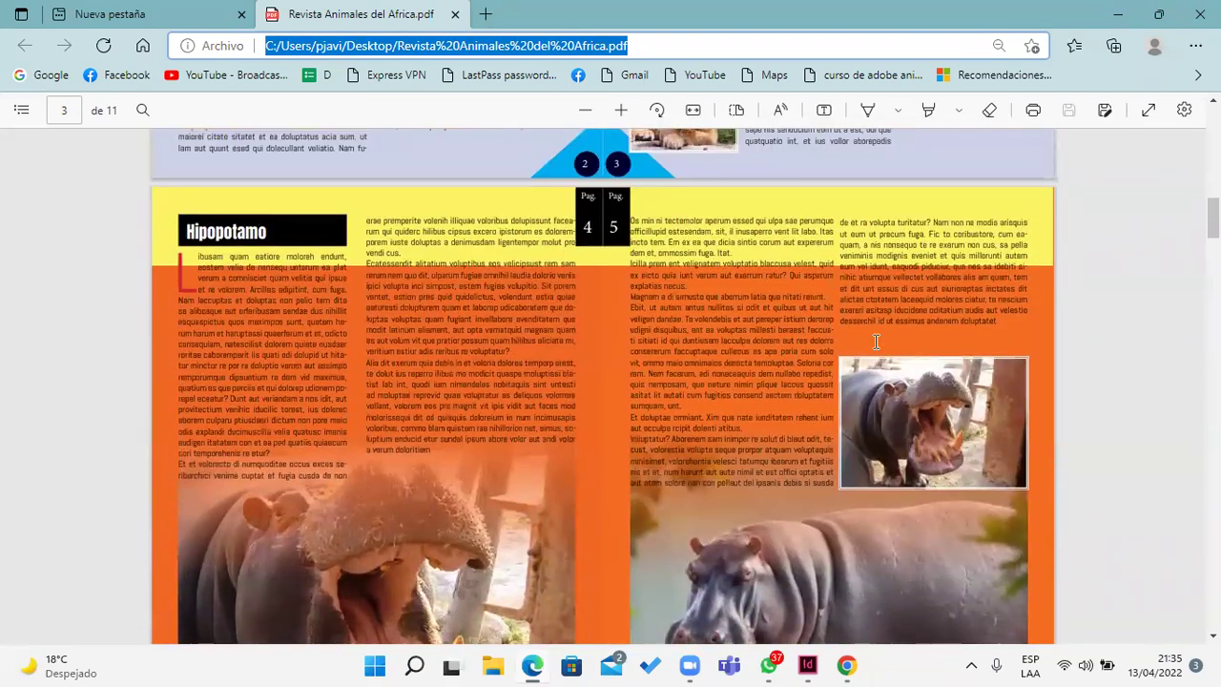
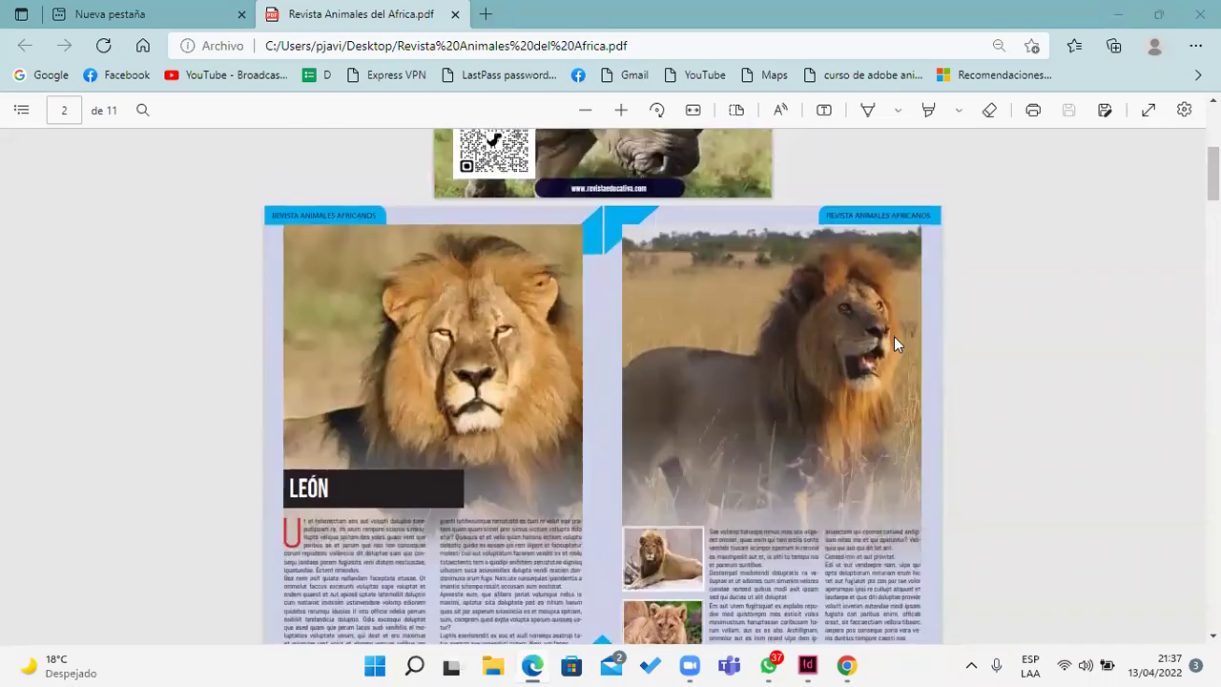
Step: Look over the exported PDF between the cover and pages 8 and 9, examining the rhinoceros spread on pages 6 and 7
scroll(961, 417, down, 5)
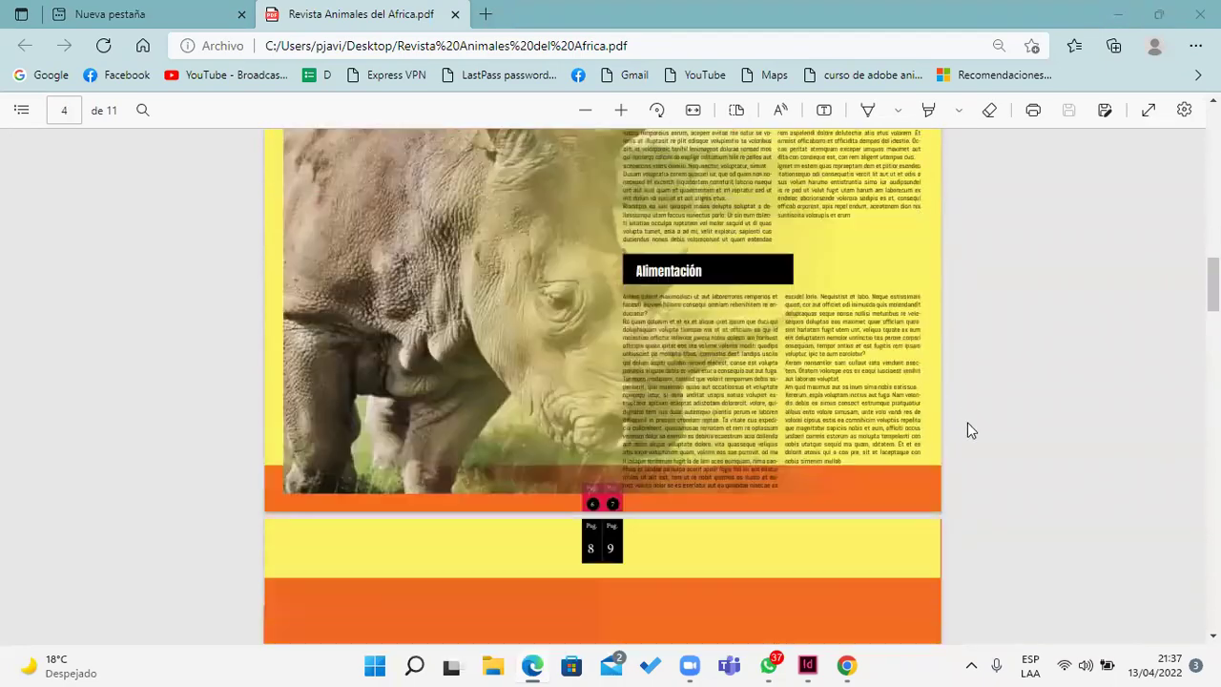
scroll(983, 434, up, 9)
scroll(1000, 421, up, 8)
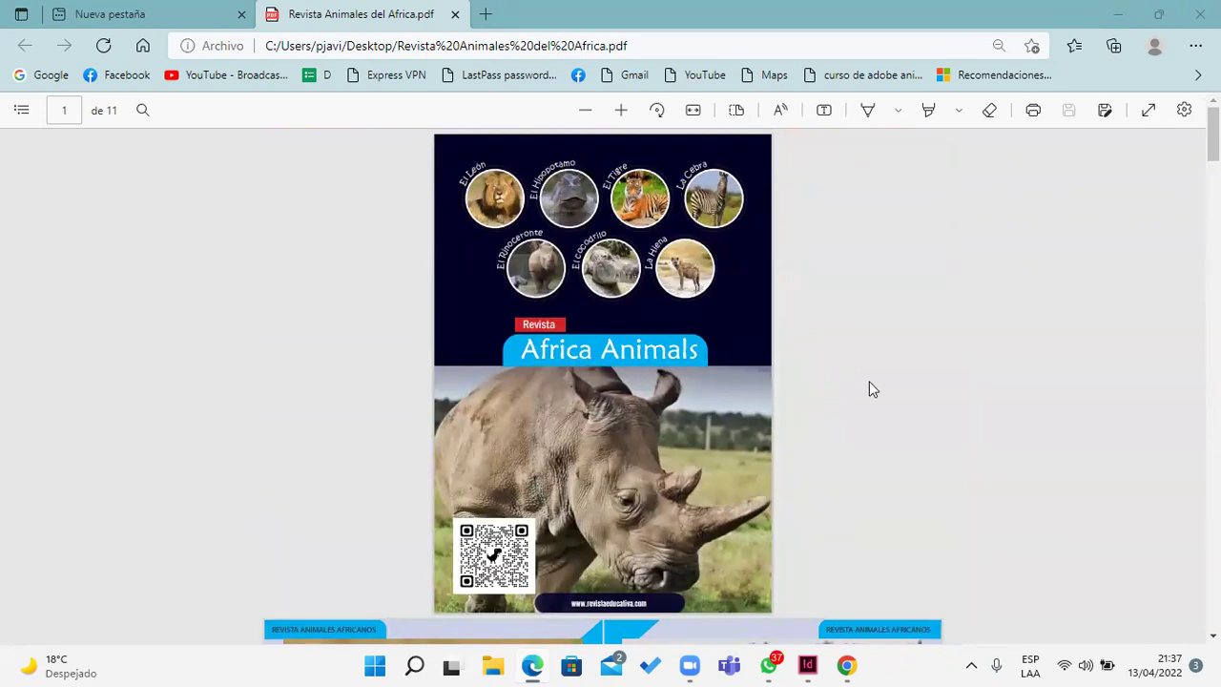
scroll(916, 457, down, 12)
scroll(930, 492, down, 1)
scroll(930, 493, up, 2)
scroll(932, 495, down, 2)
scroll(933, 497, up, 3)
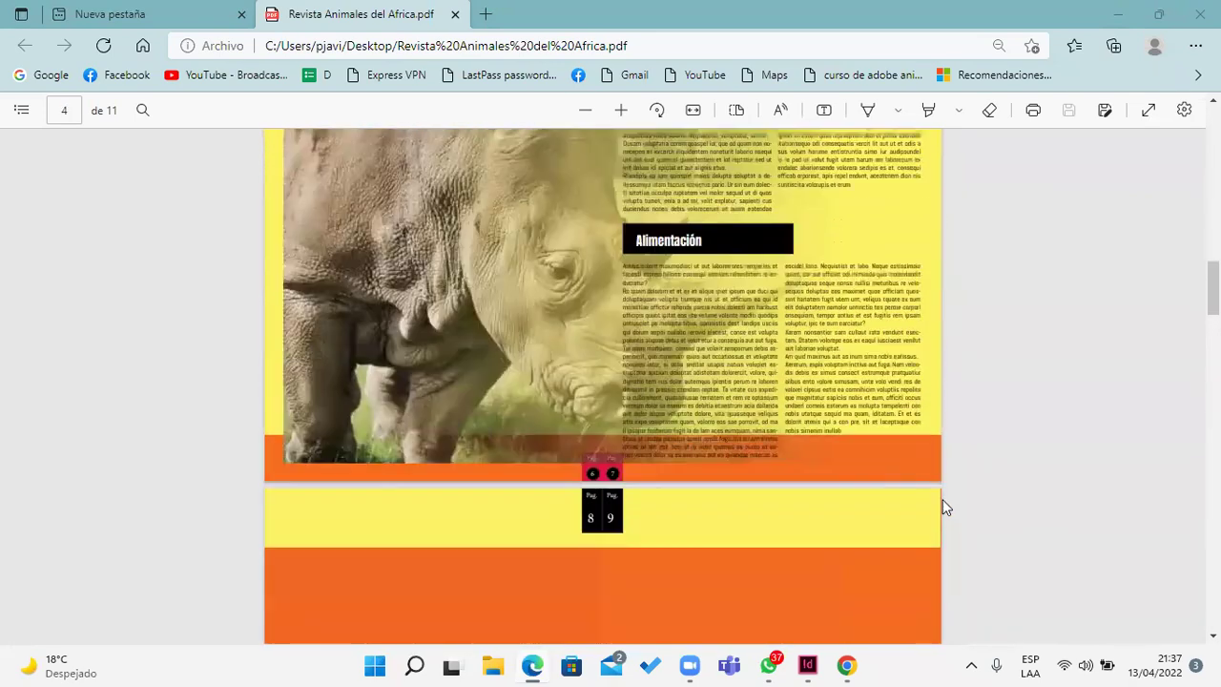
scroll(944, 498, up, 1)
scroll(951, 497, up, 2)
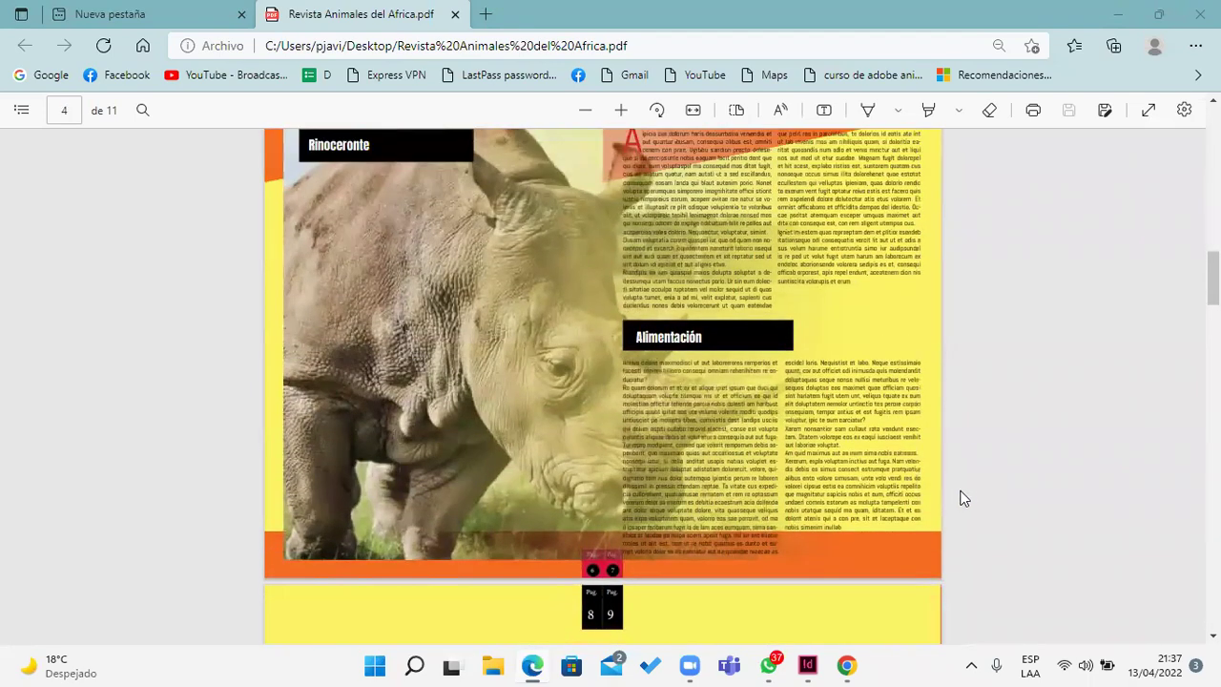
scroll(971, 486, up, 2)
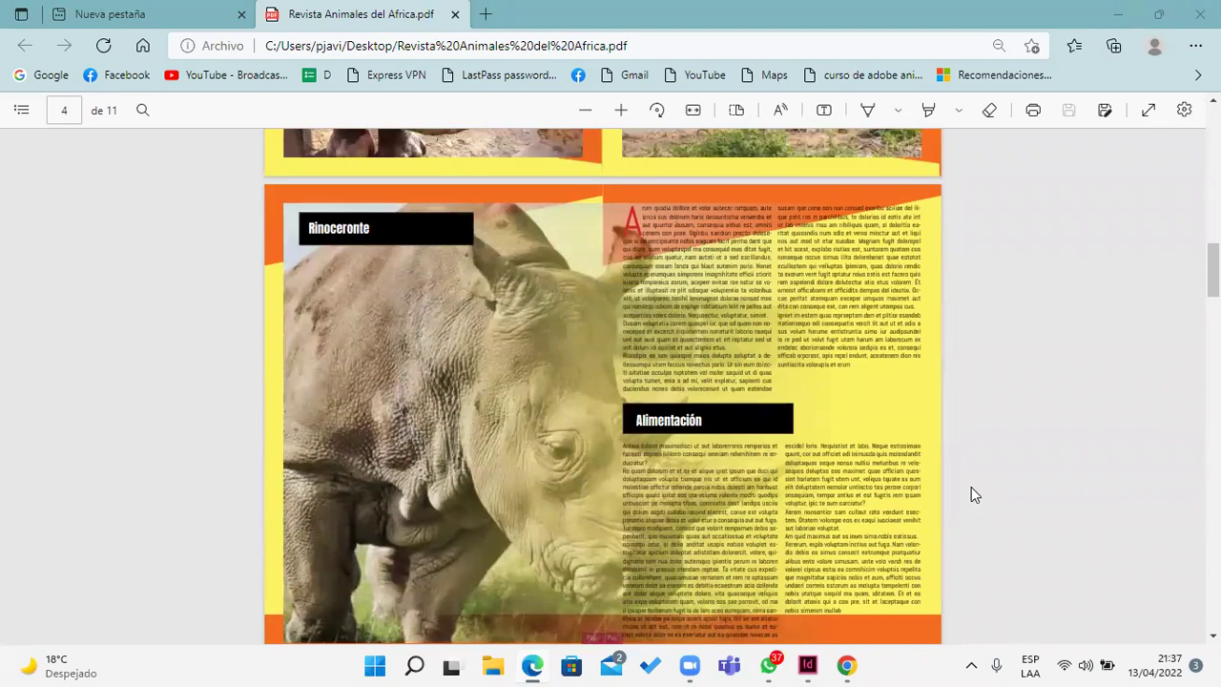
Step: Look back over the rhinoceros, hippopotamus and lion spreads in the exported PDF
scroll(971, 487, down, 2)
scroll(971, 487, up, 7)
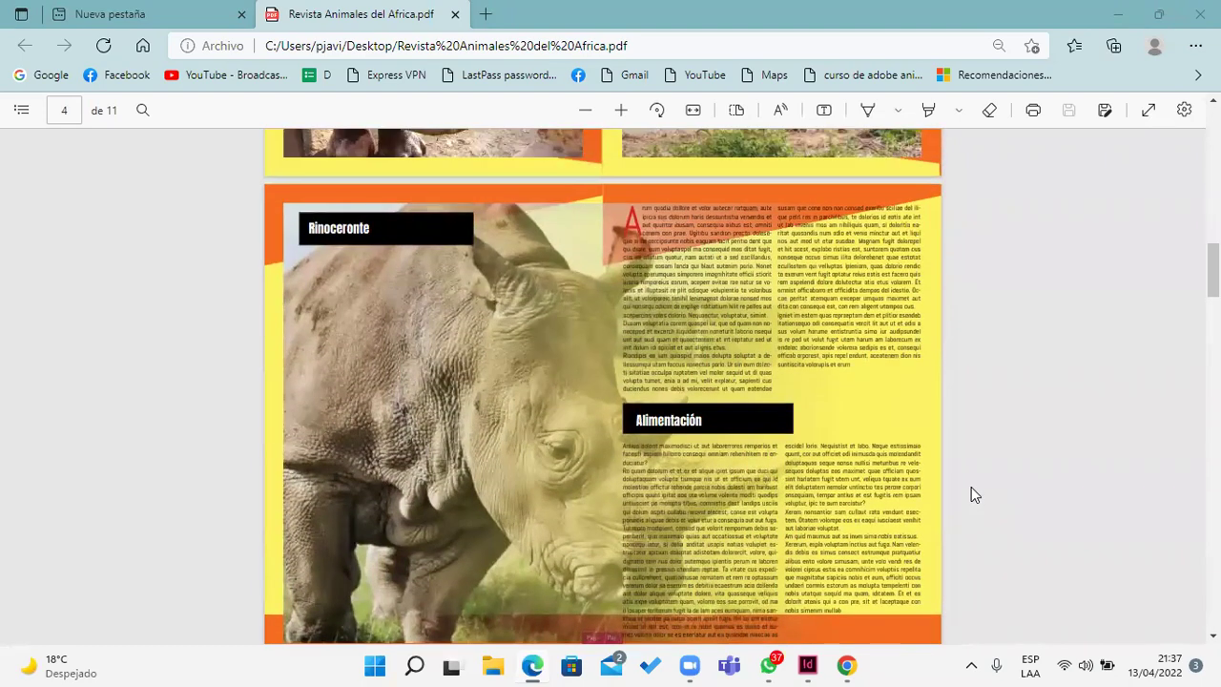
scroll(971, 487, up, 12)
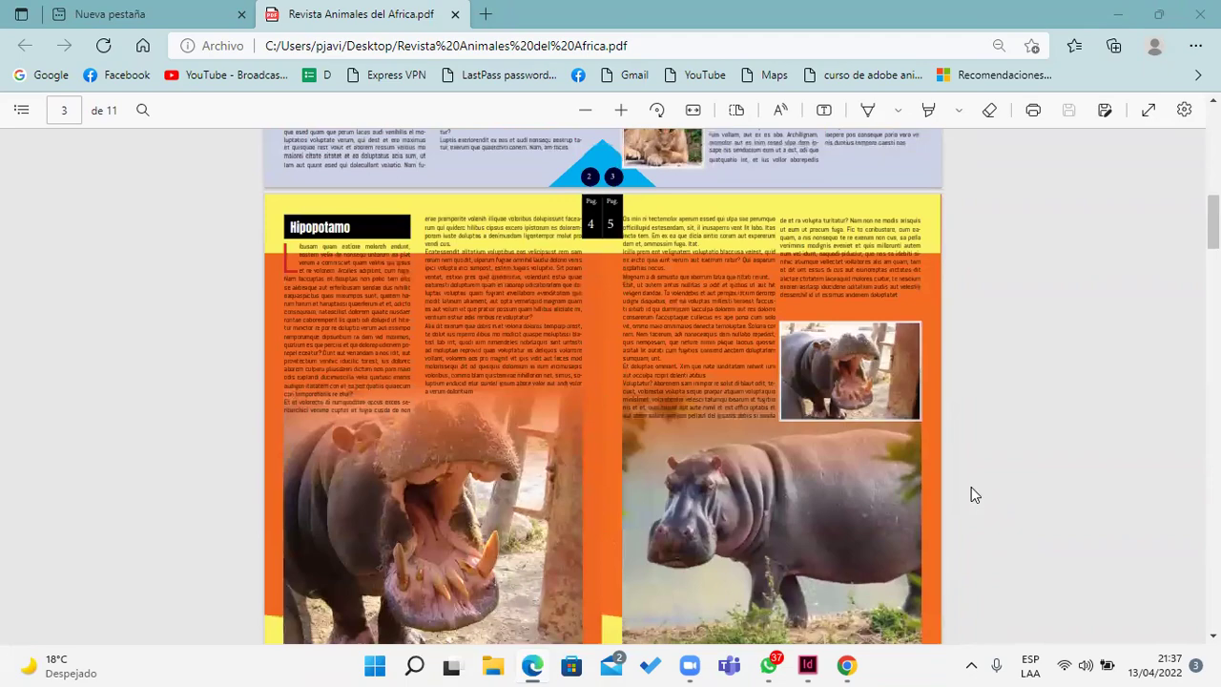
scroll(971, 487, up, 7)
scroll(969, 487, down, 7)
scroll(952, 496, down, 16)
scroll(947, 499, up, 19)
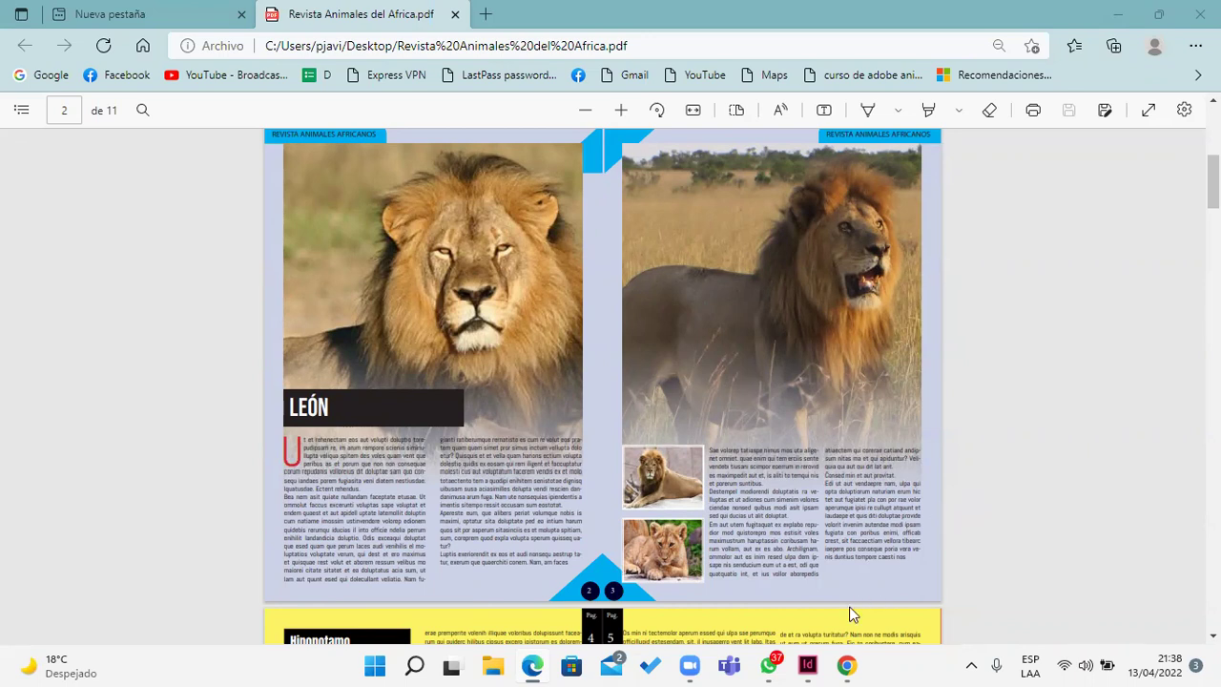
Step: Switch to InDesign and create a 210 x 297 mm portrait document with 20 facing pages, 2 columns and a 4.233 mm gutter
click(810, 665)
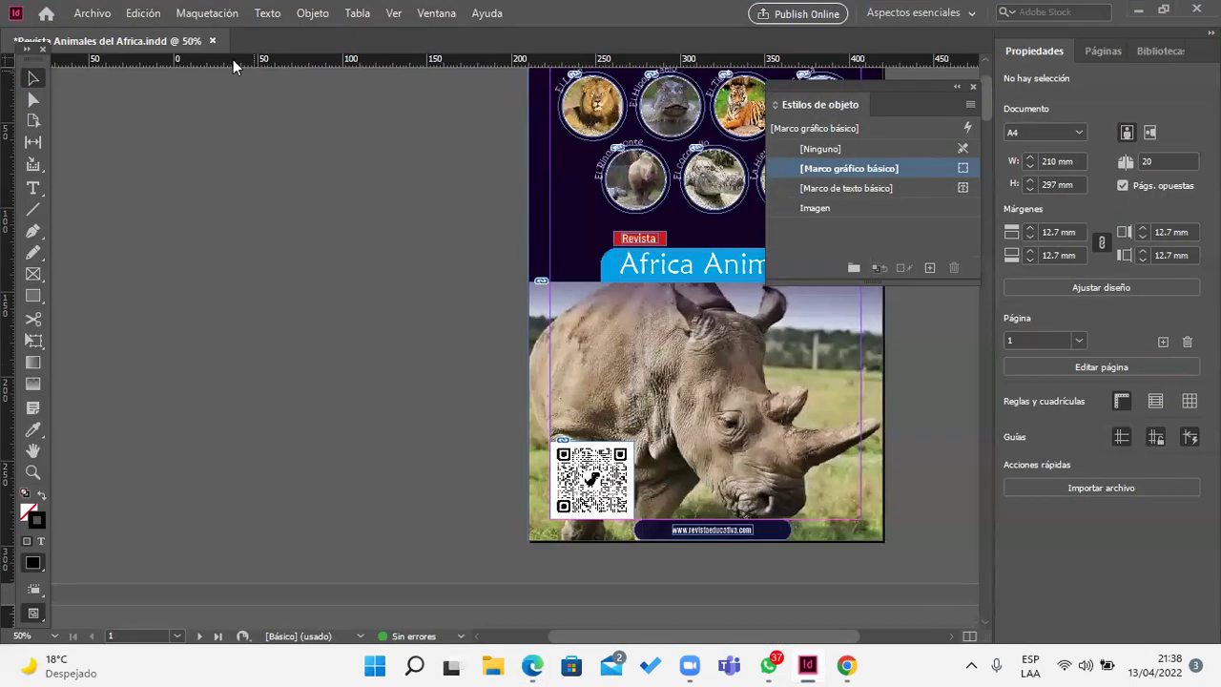
click(105, 19)
mouse_move(164, 15)
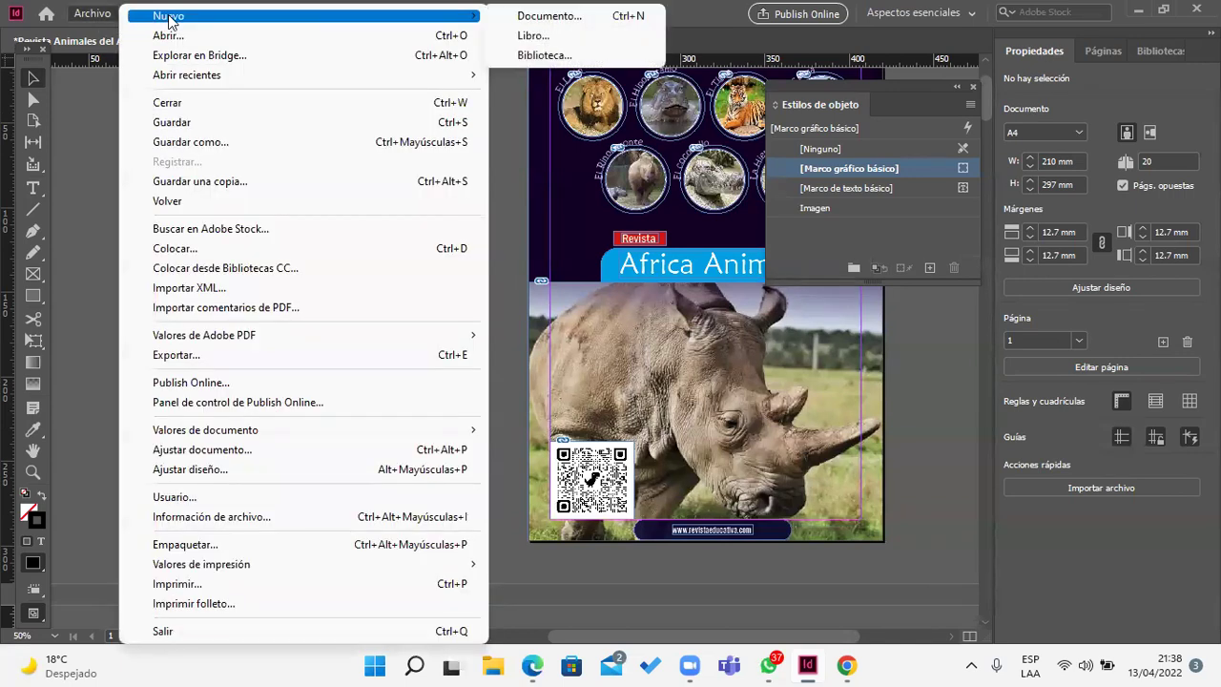
click(526, 17)
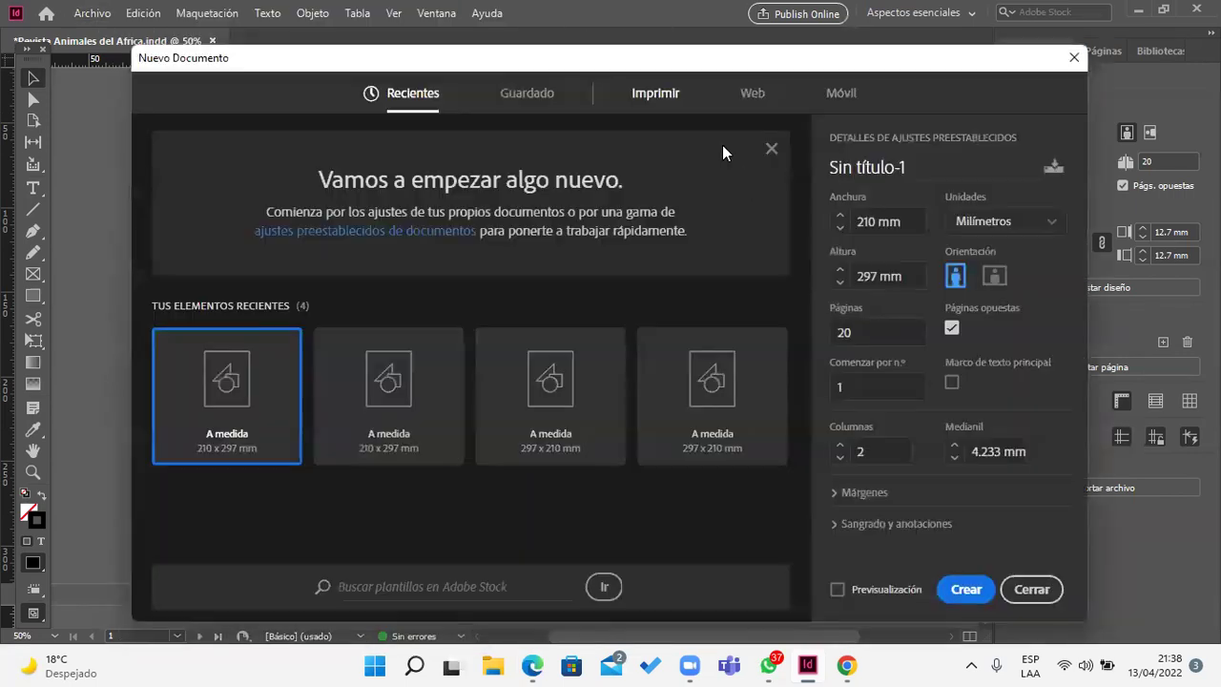
click(965, 590)
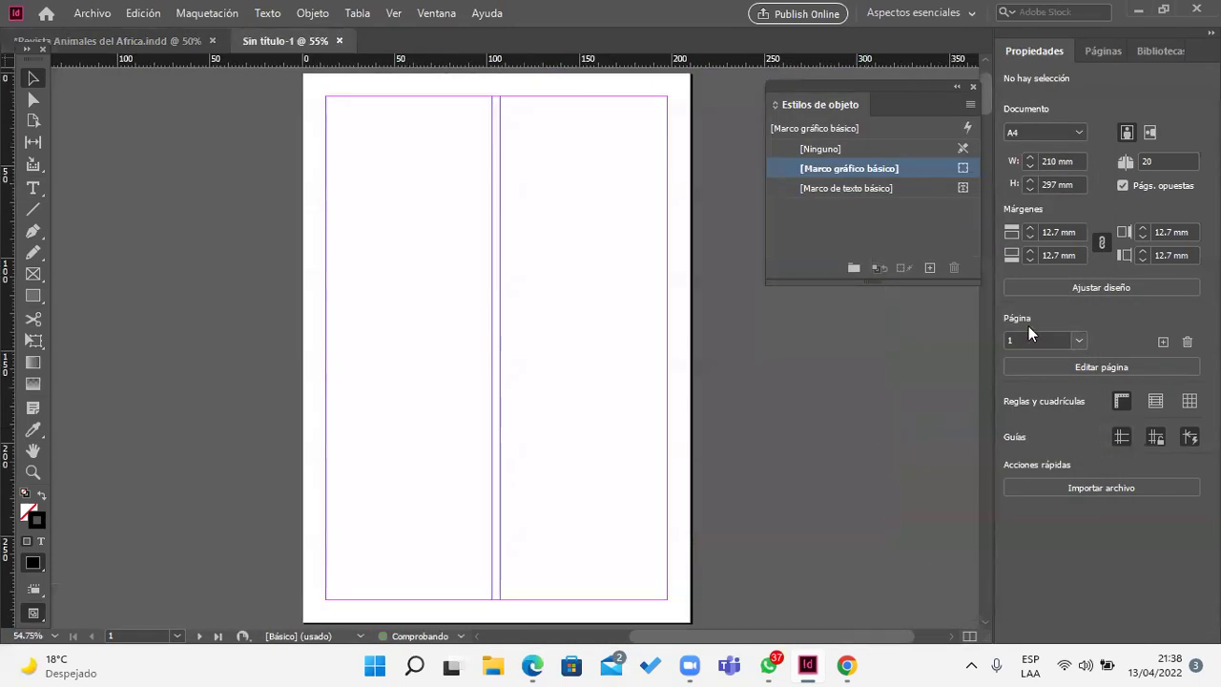
Step: Collapse the floating Estilos de objeto panel and open the A-Página maestra spread for editing
click(955, 87)
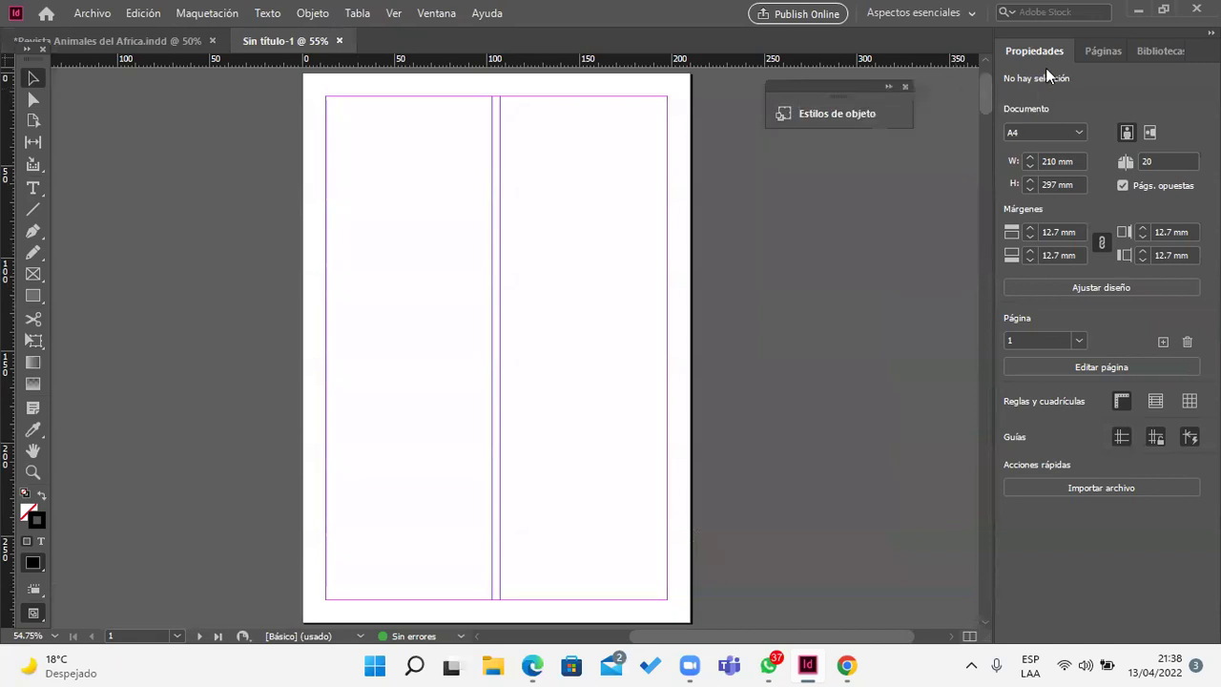
click(1107, 51)
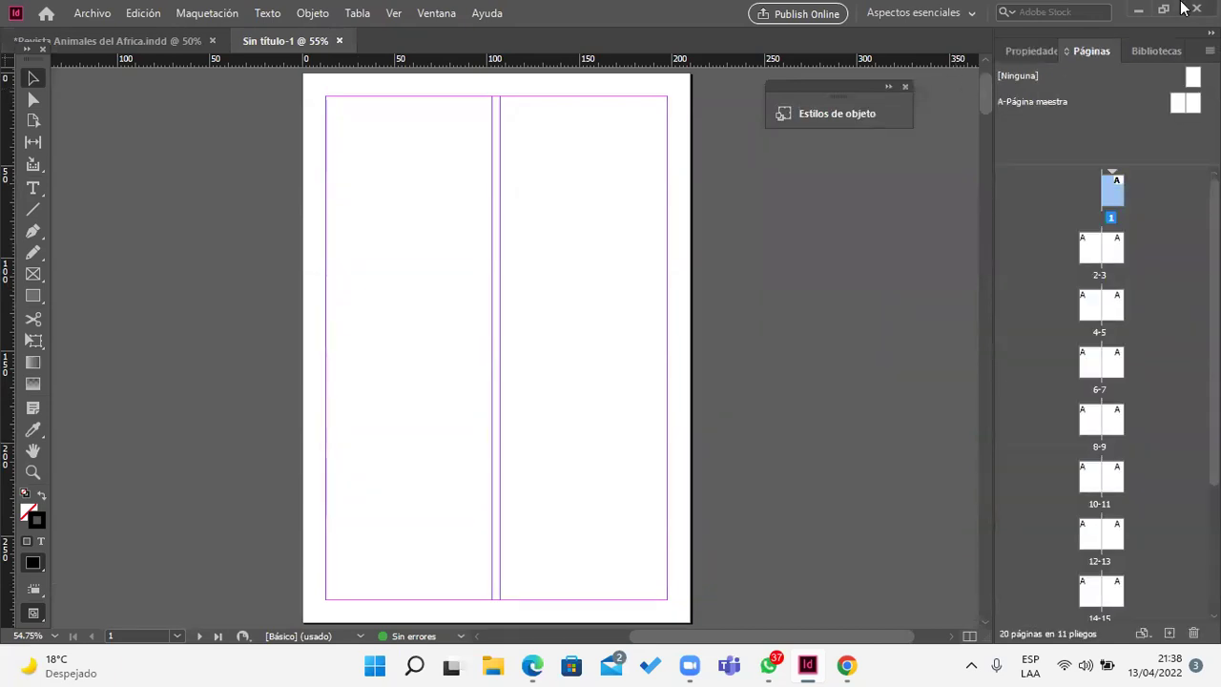
click(1035, 104)
double_click(1052, 101)
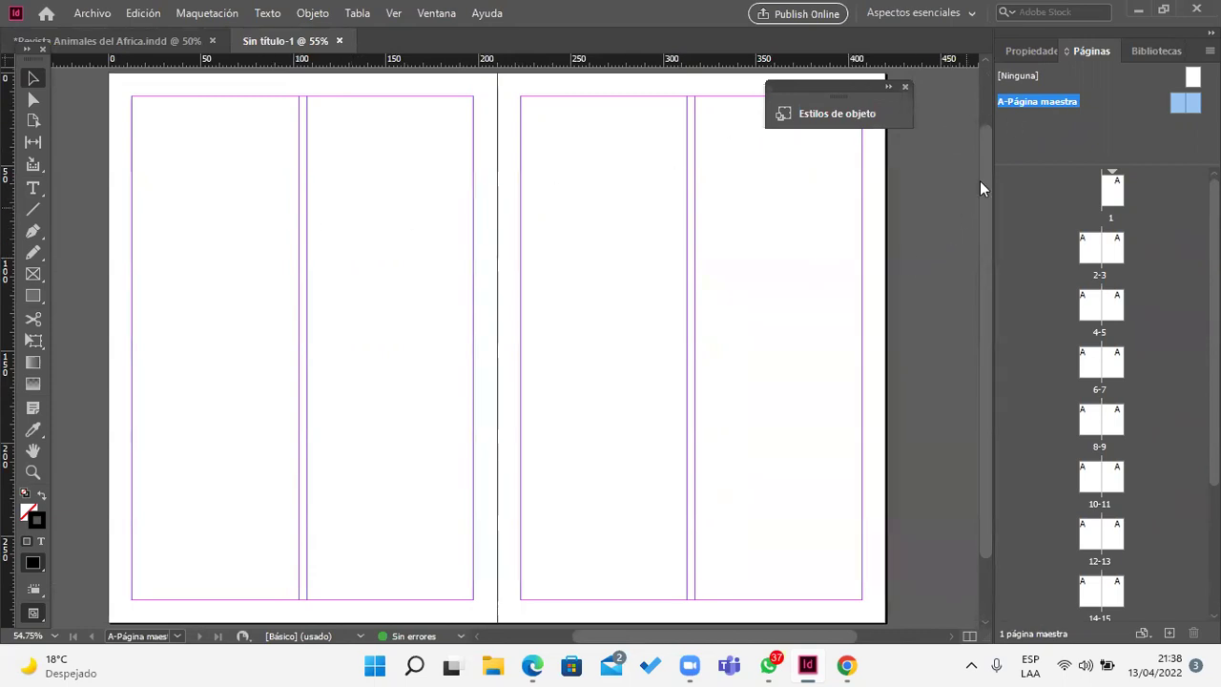
Step: Draw a rectangle about 208 x 297 mm over the left master page and fill it with the C=100 M=0 cyan swatch
click(34, 296)
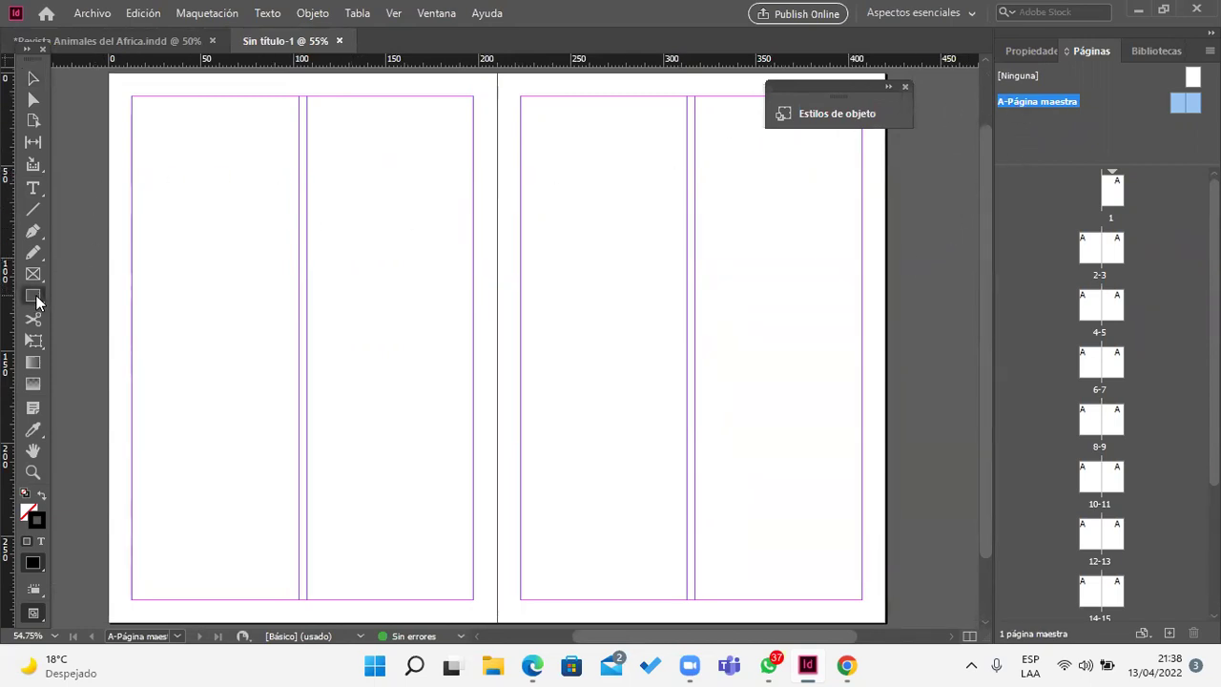
drag(114, 80, 497, 623)
click(1032, 51)
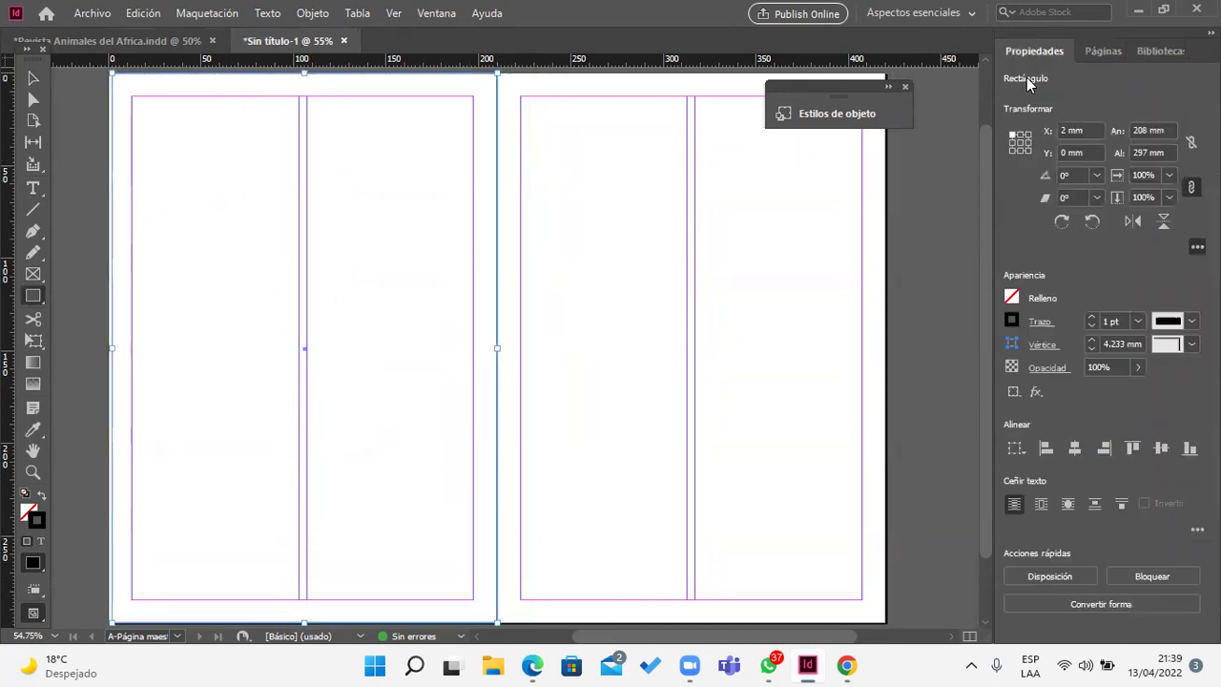
click(1010, 299)
click(831, 492)
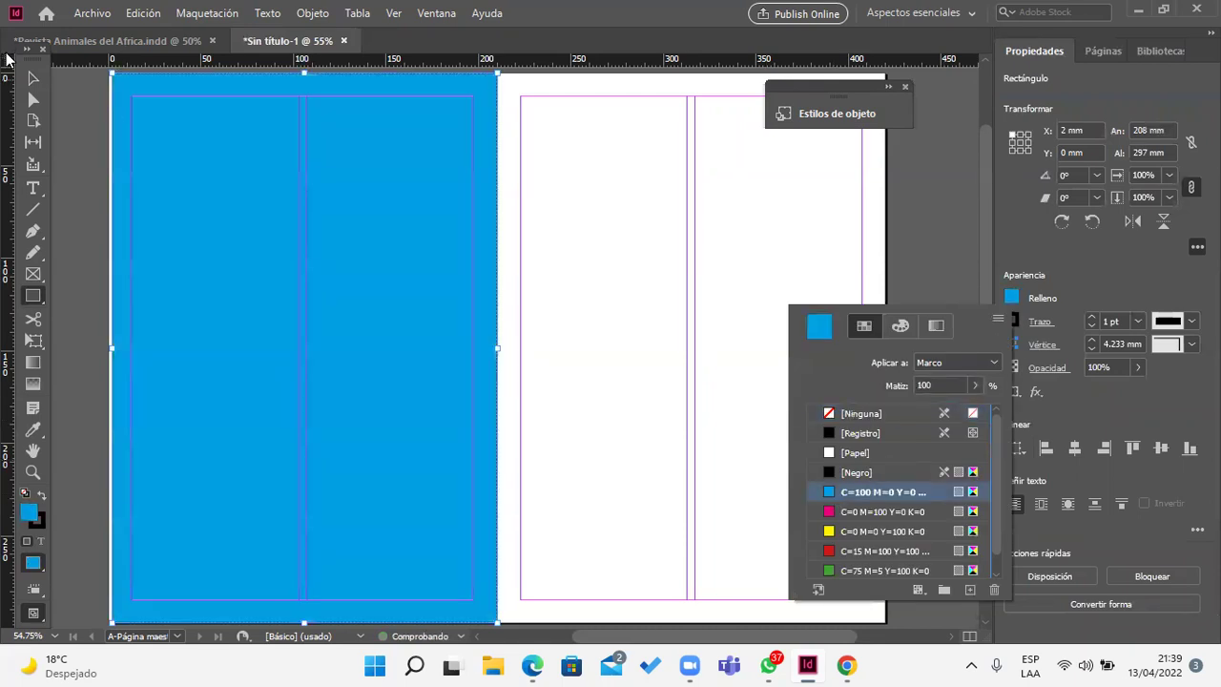
click(42, 70)
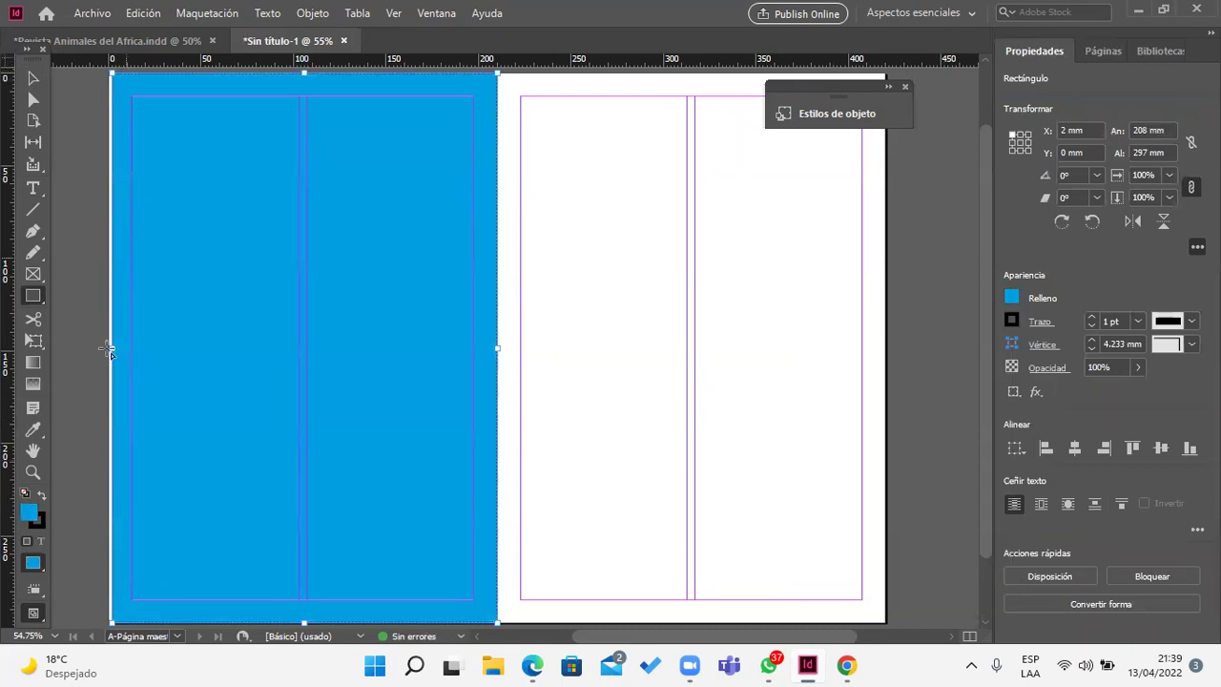
Step: Extend the cyan rectangle to the left page edge, 210 mm wide, and duplicate it over the right master page
key(v)
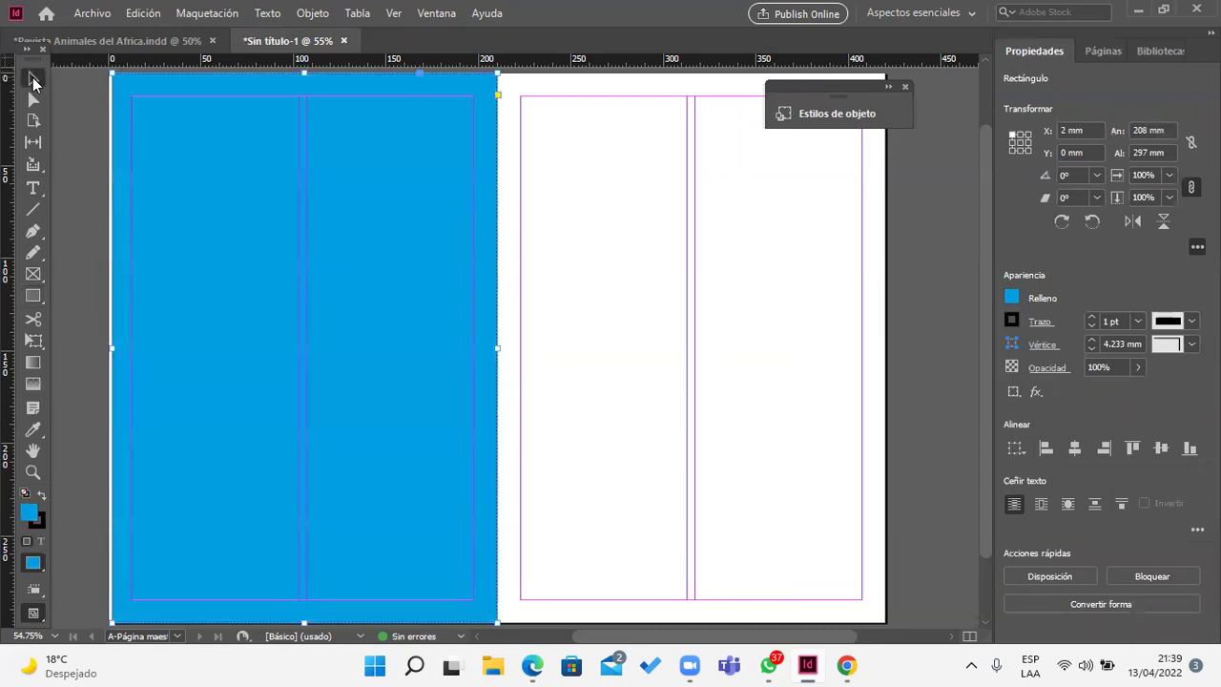
click(108, 354)
click(110, 354)
drag(110, 350, 108, 350)
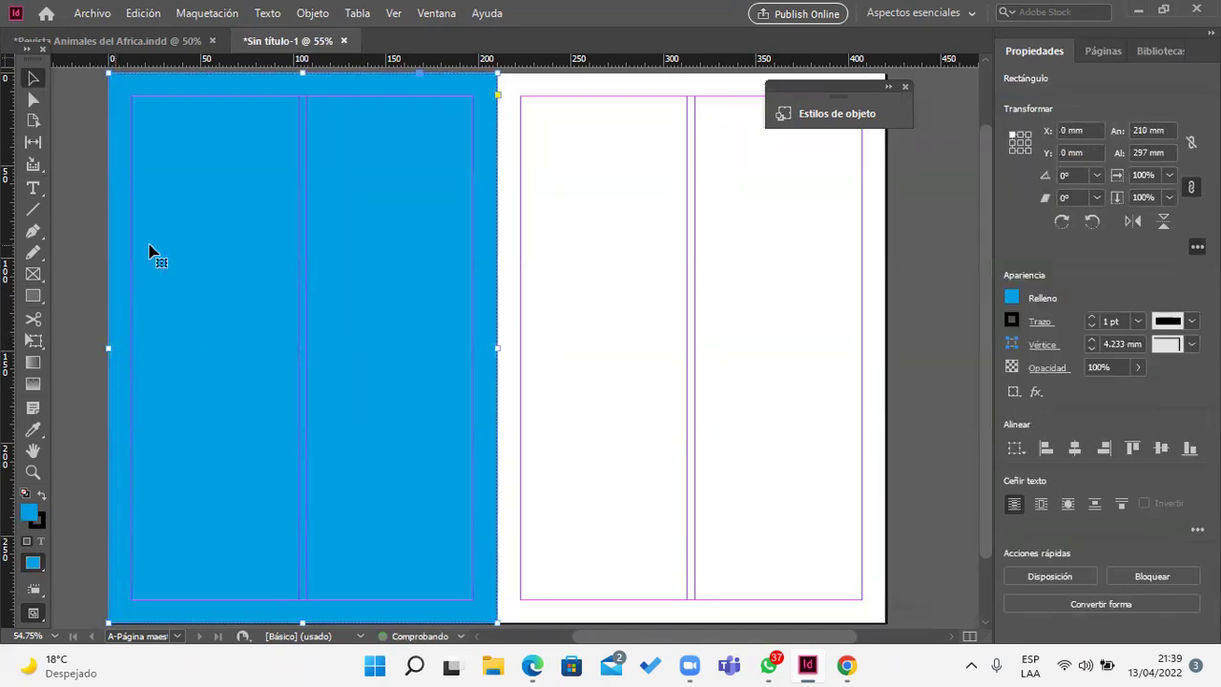
drag(302, 283, 701, 291)
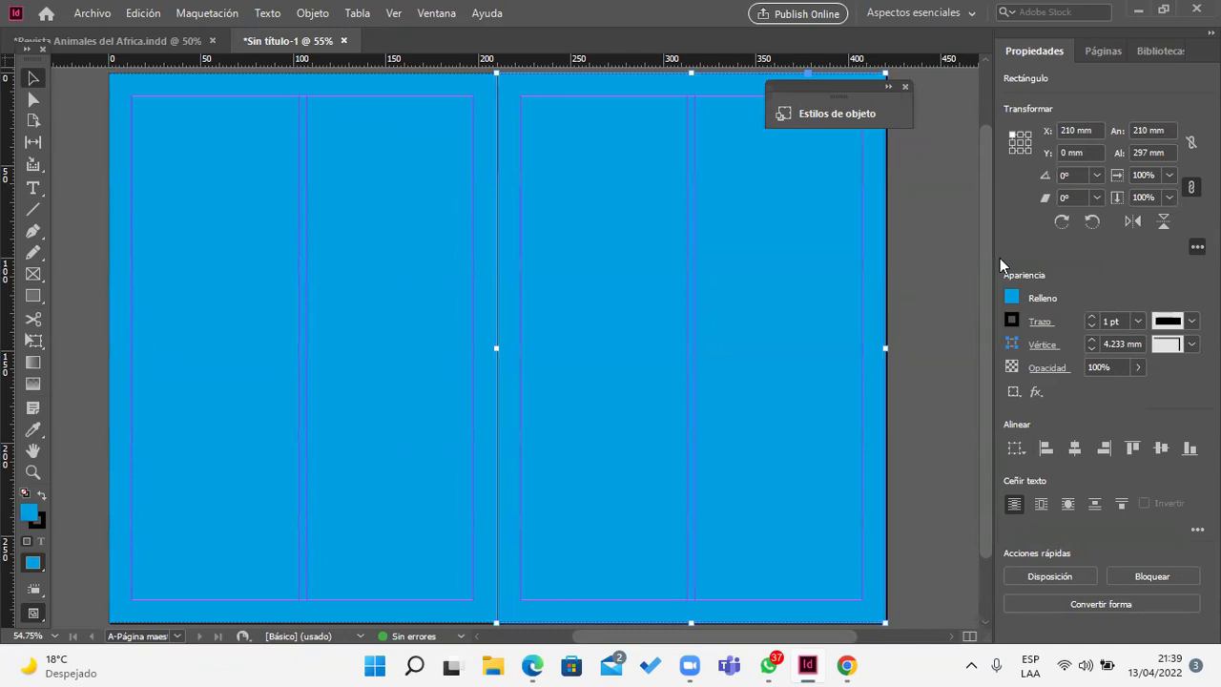
click(1101, 52)
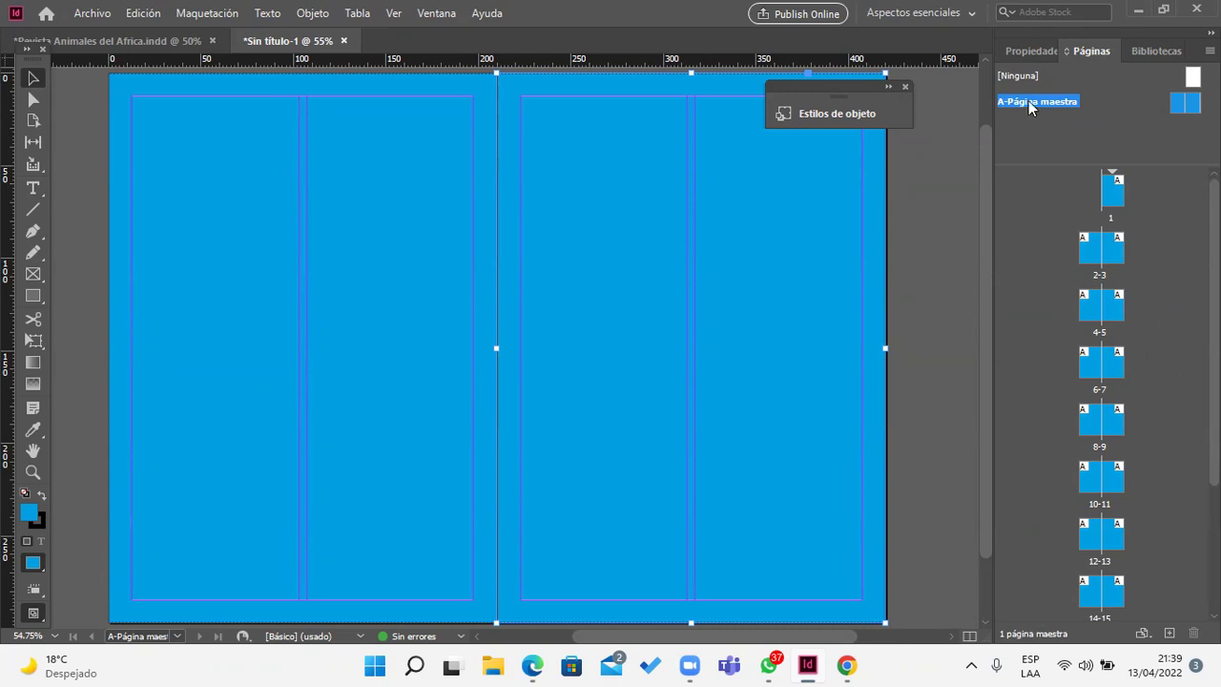
Step: Add a text frame about 104.5 x 10.2 mm in the left master page's bottom margin reading "Practica calificada"
scroll(722, 350, down, 2)
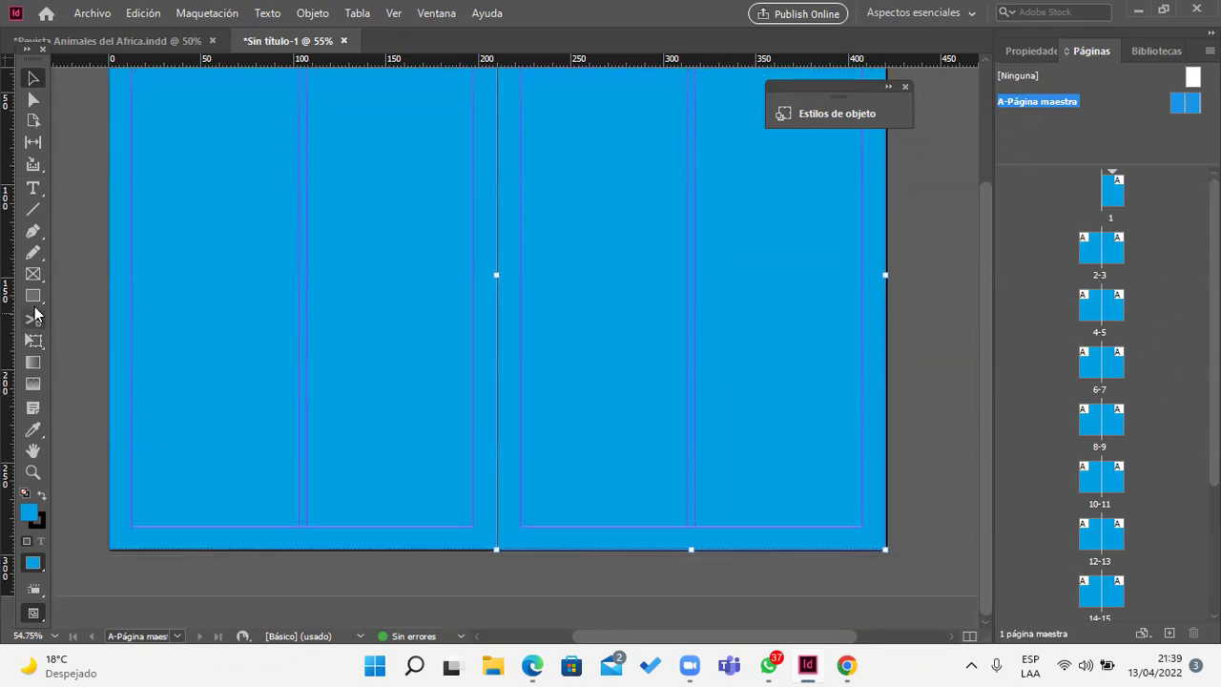
click(33, 188)
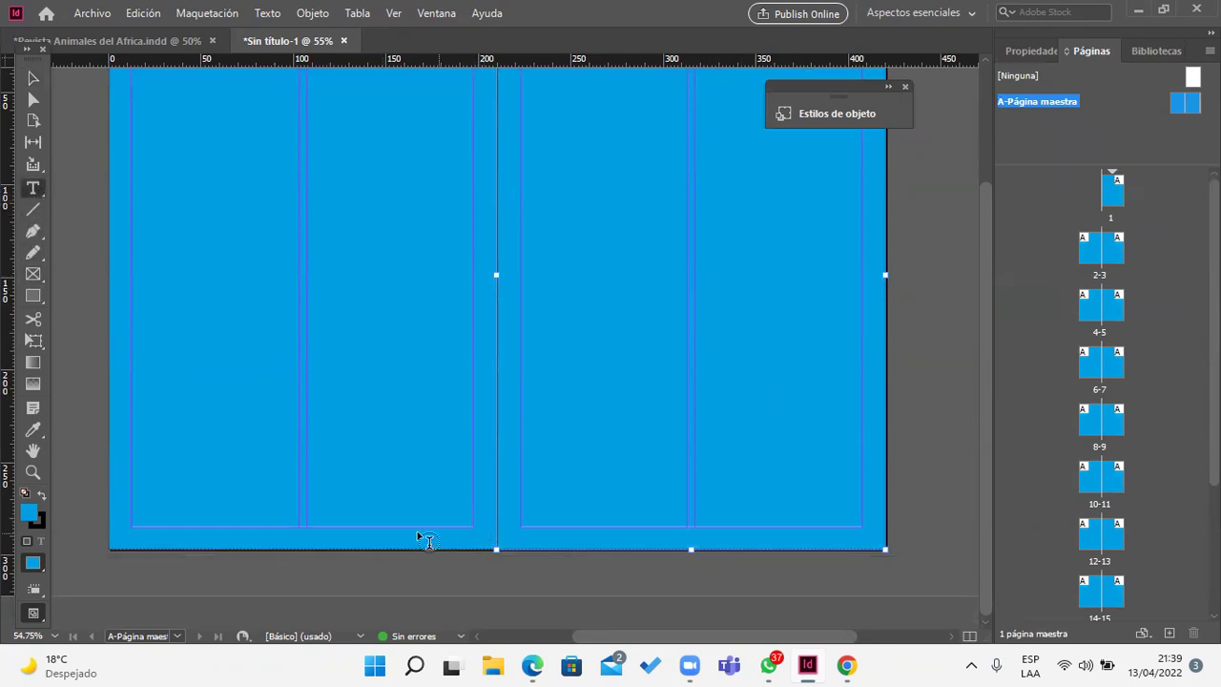
drag(257, 527, 446, 545)
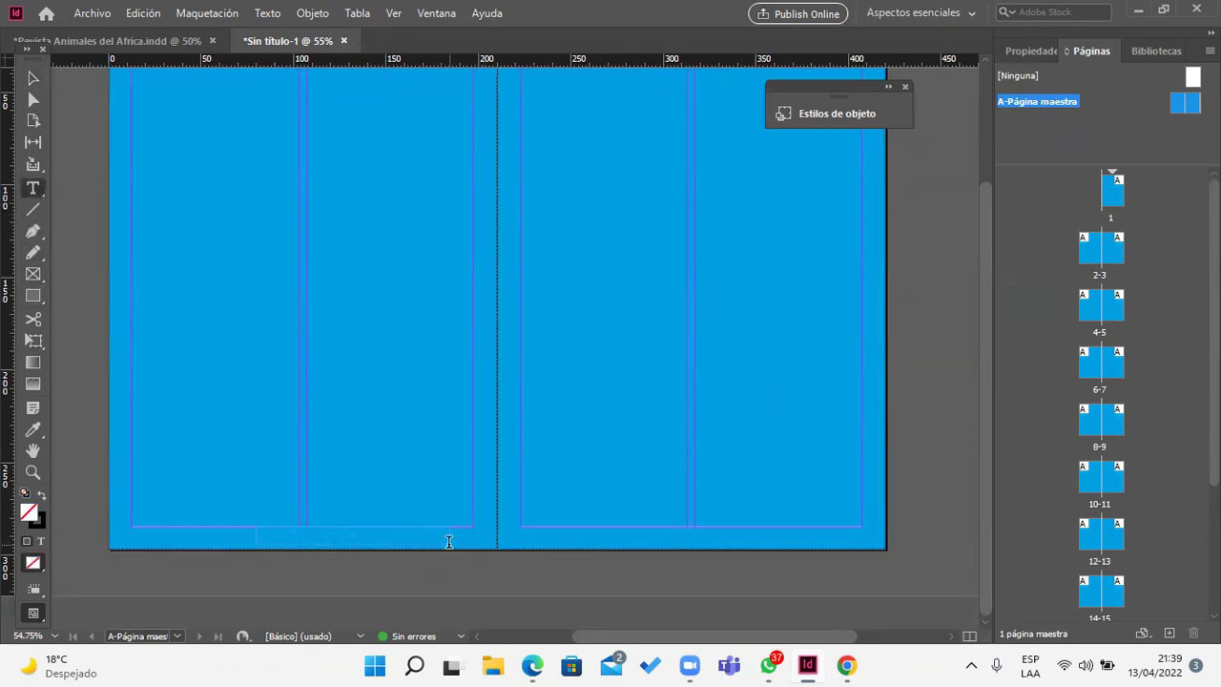
text(Practica a)
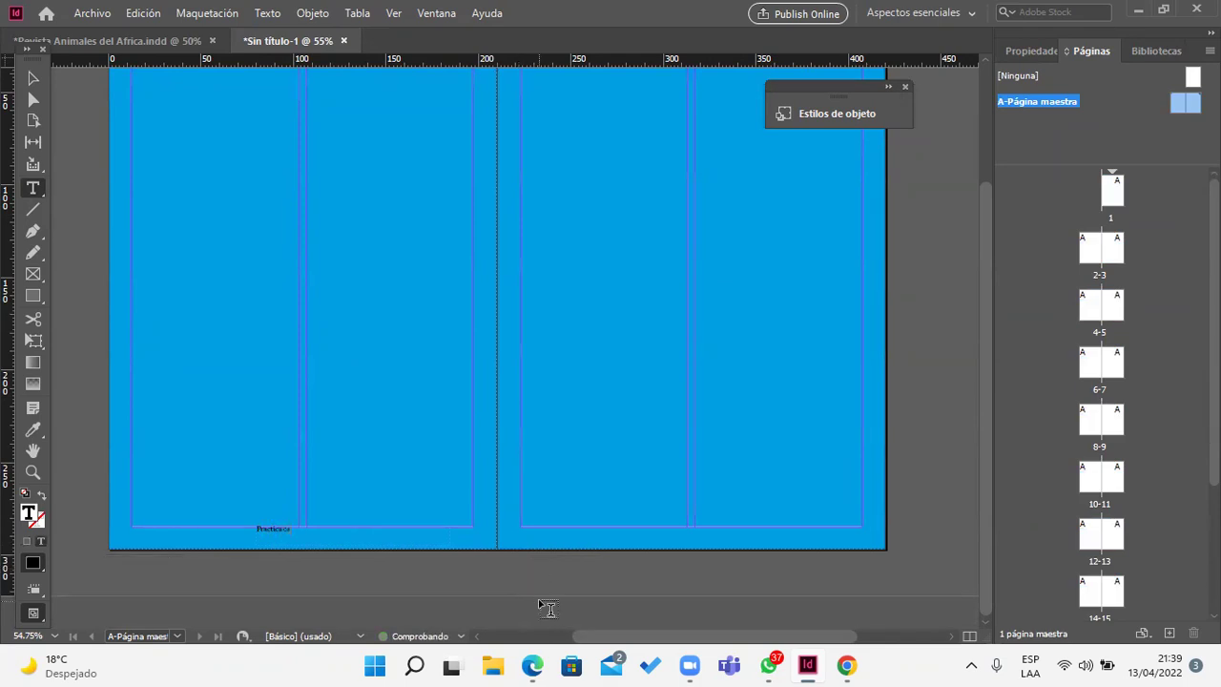
text(ca calificada)
Step: Set the font size of the "Practica calificada" footer text to 21 pt
triple_click(288, 528)
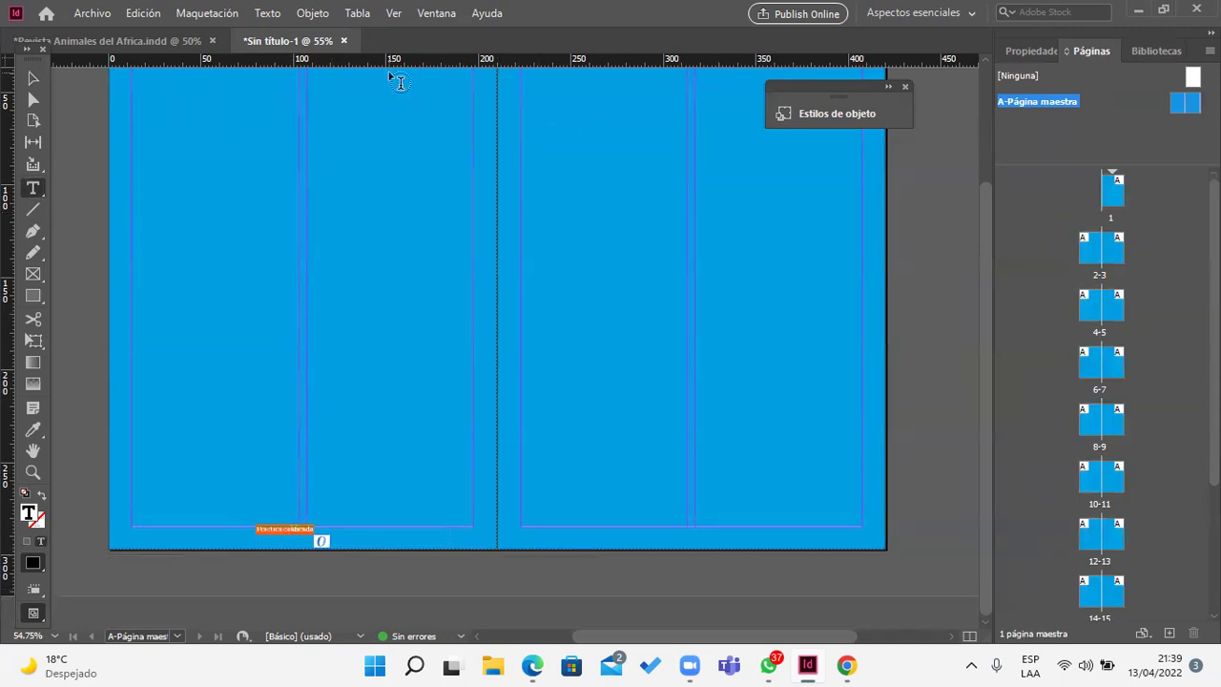
click(1023, 49)
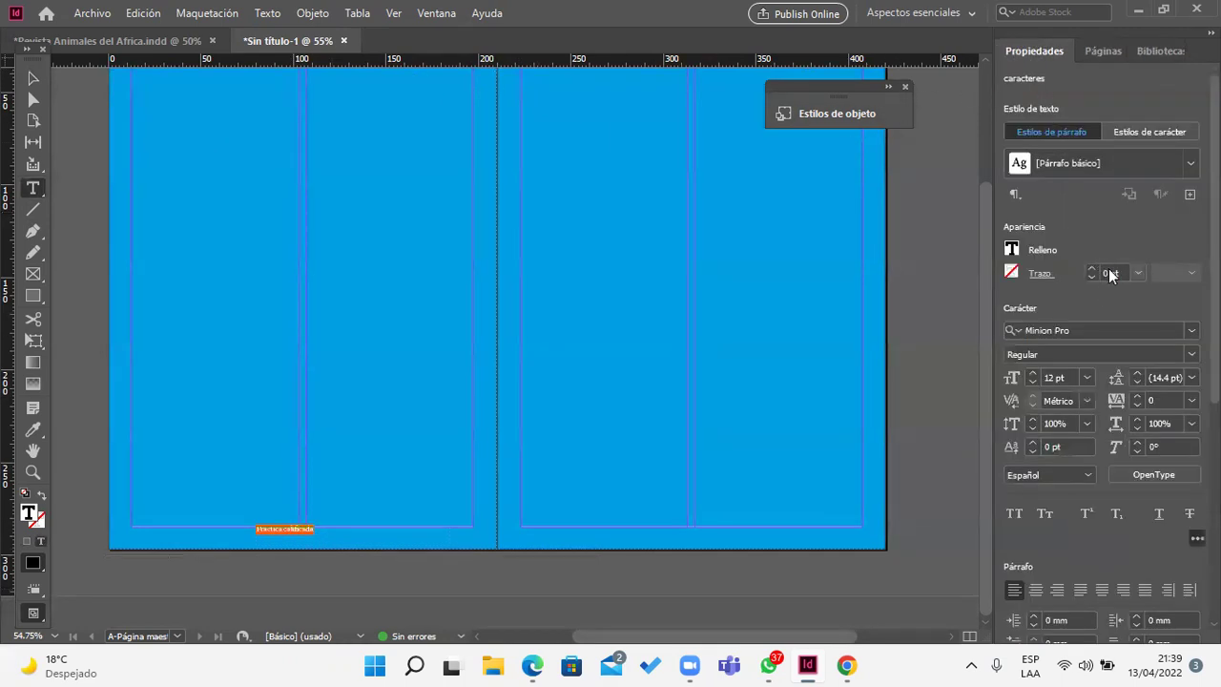
click(1033, 374)
click(1033, 374)
click(1033, 374)
click(1033, 374)
click(1033, 374)
click(1033, 374)
click(1033, 374)
click(1033, 374)
click(1033, 374)
Step: Shrink the footer text frame to about 60 x 7.7 mm and copy it to the bottom margin of the right master page
click(33, 78)
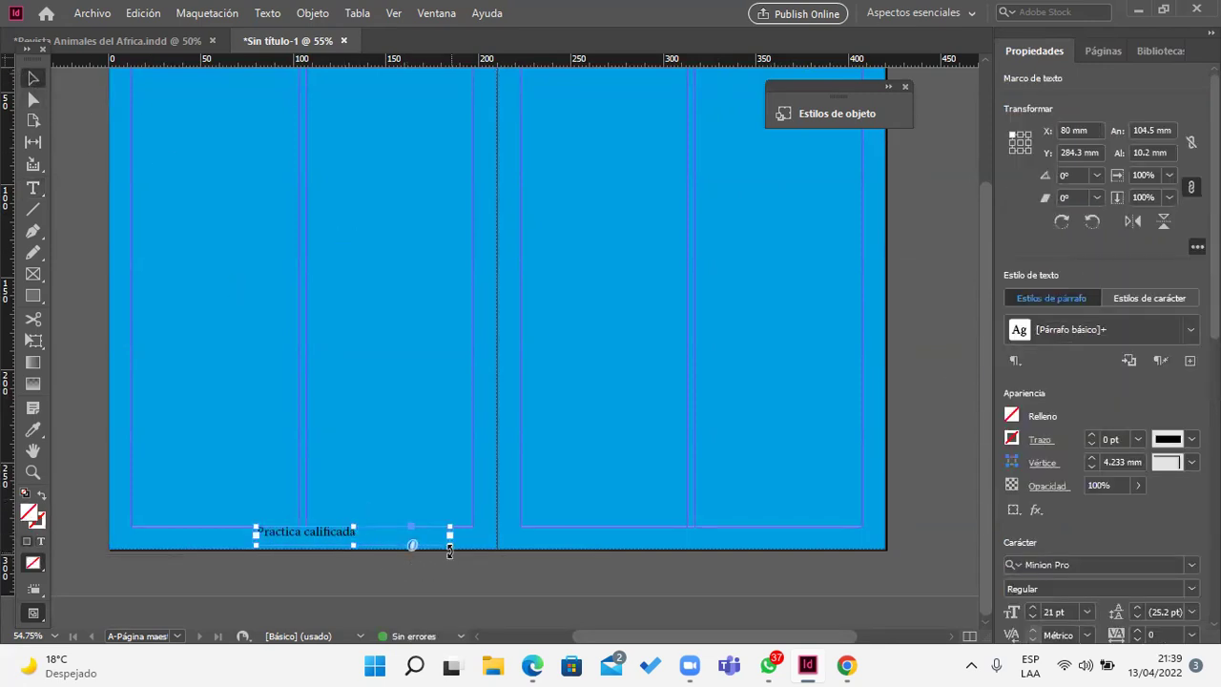
drag(449, 545, 725, 536)
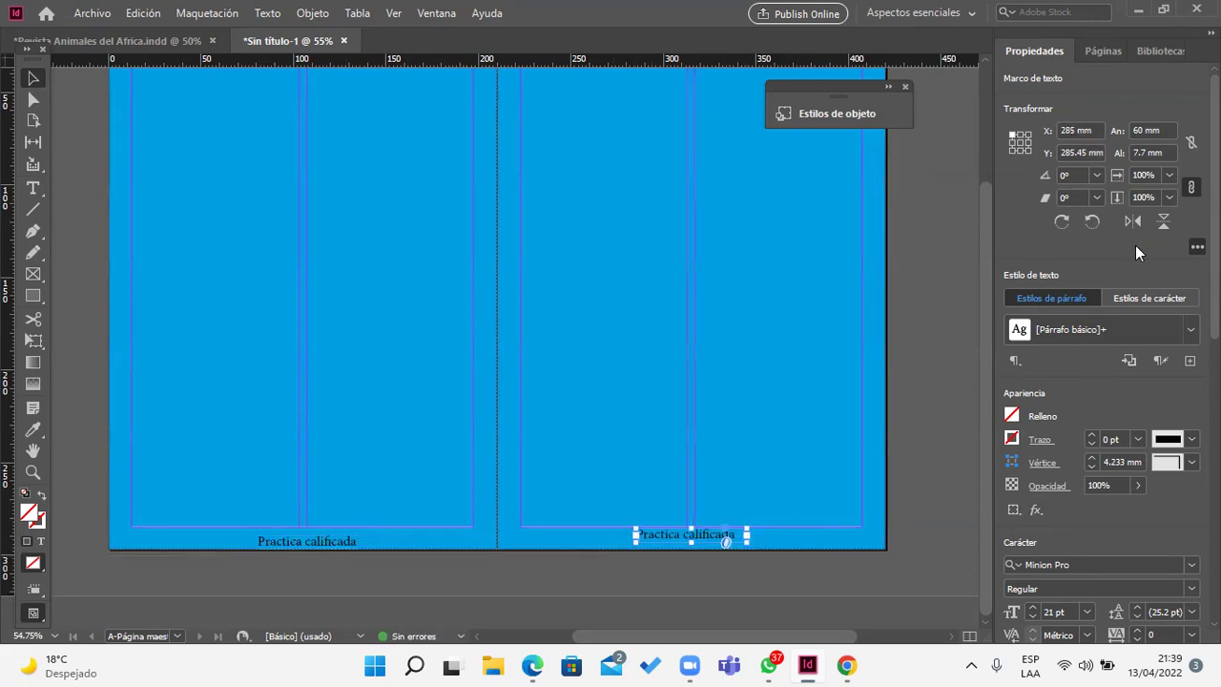
click(1103, 52)
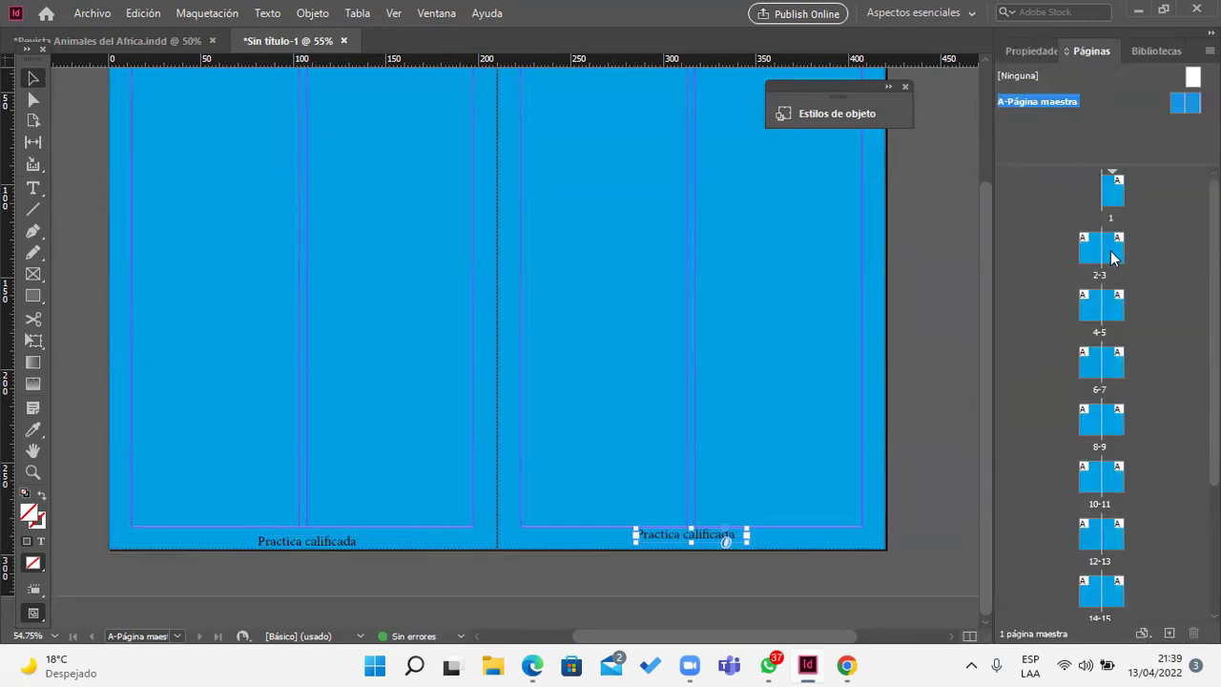
Step: Examine how the master background and footer appear on spreads 2-3, 4-5 and 6-7 of the document
double_click(1111, 256)
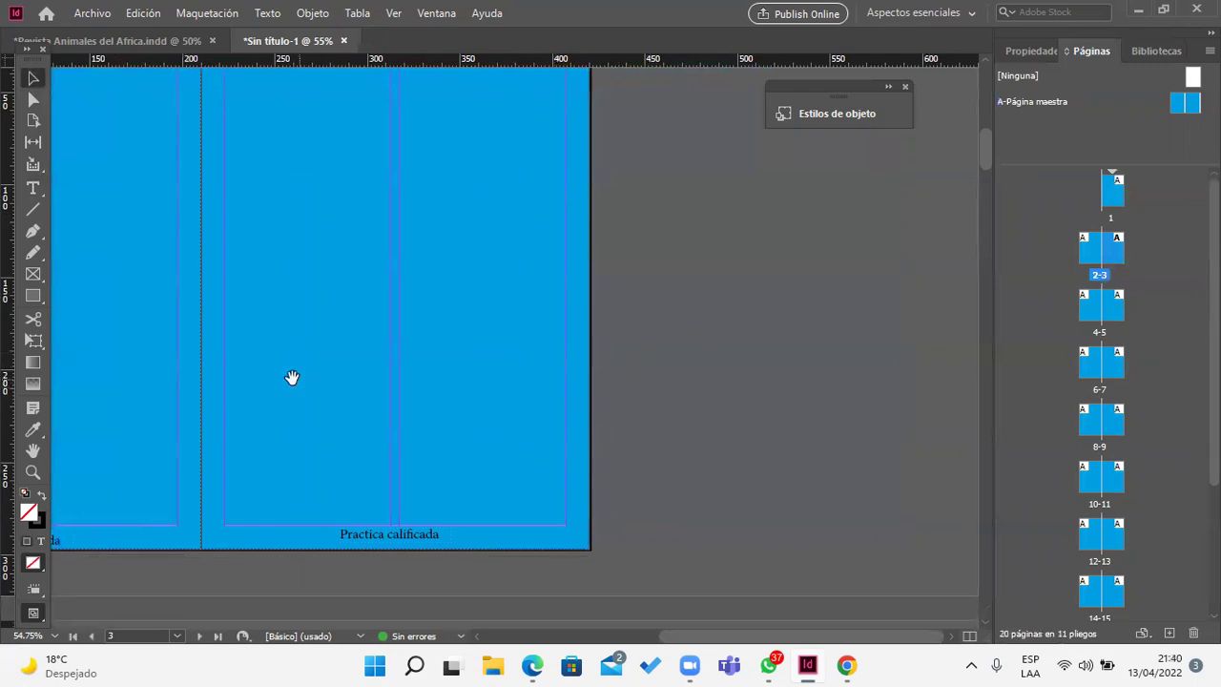
drag(292, 379, 601, 375)
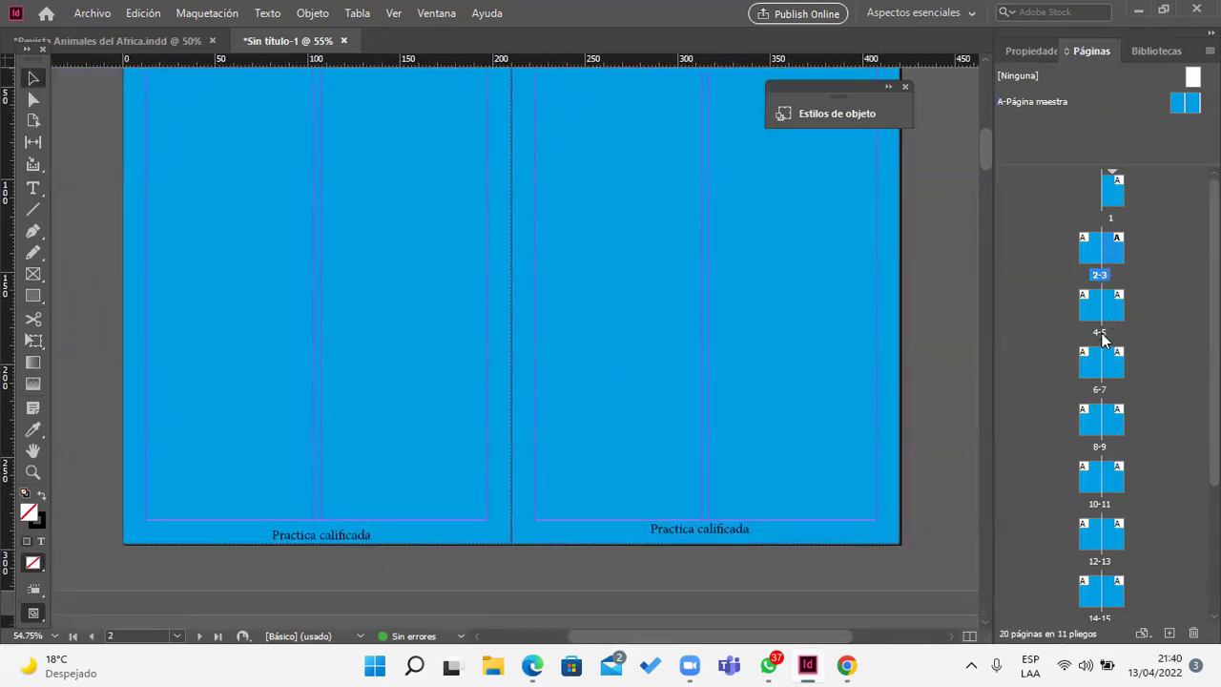
double_click(1101, 333)
drag(518, 417, 521, 330)
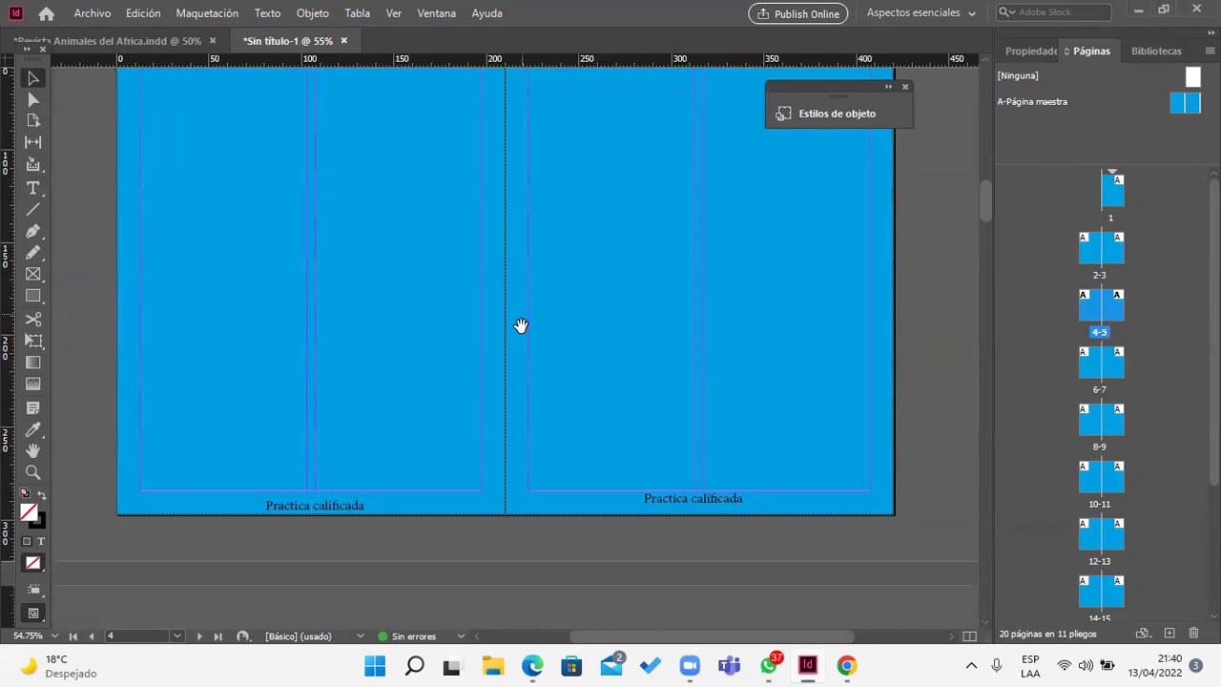
double_click(1110, 374)
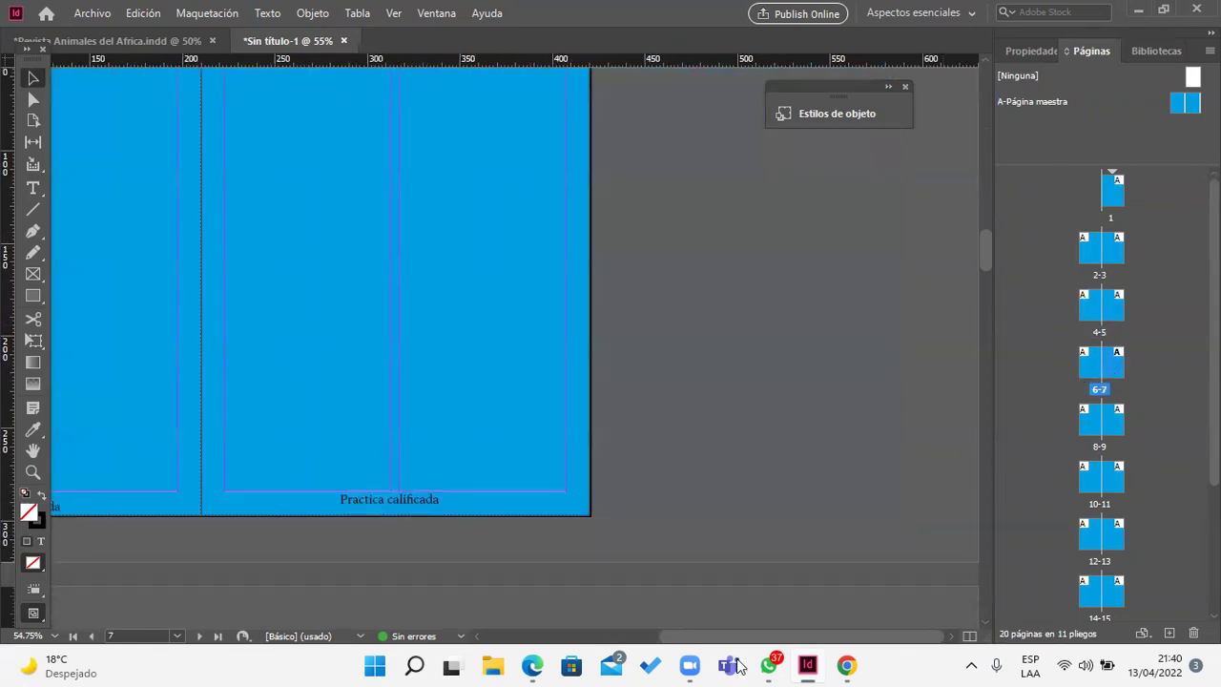
scroll(564, 321, left, 3)
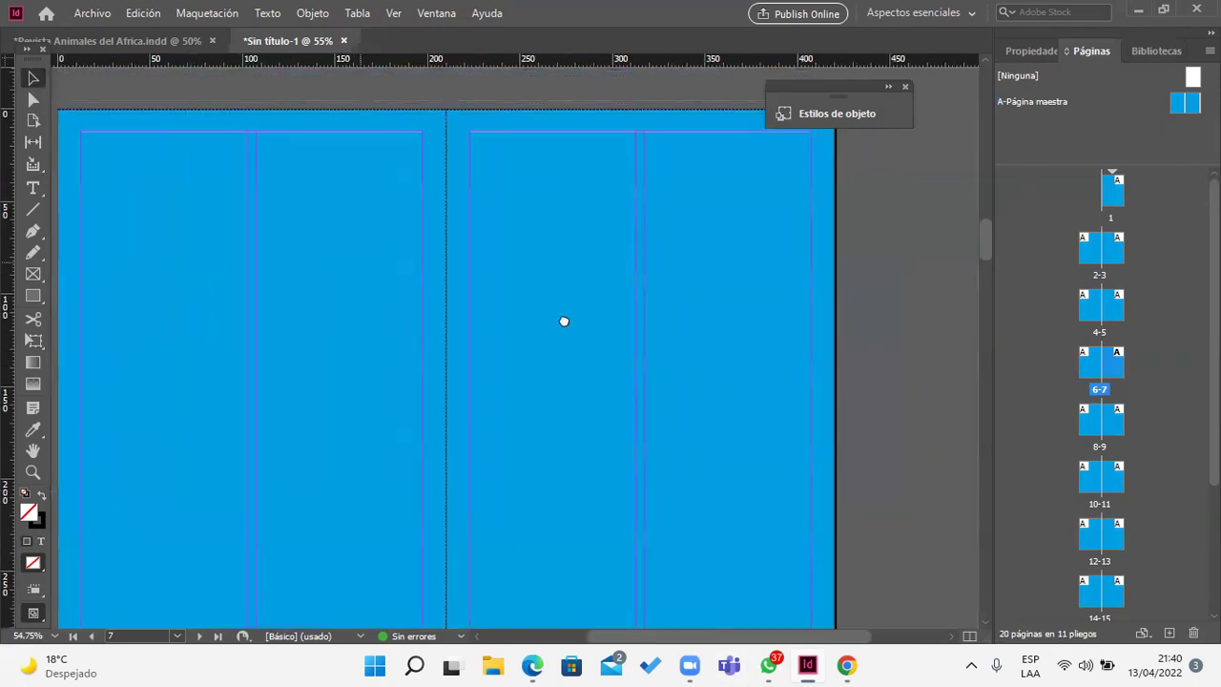
scroll(913, 308, down, 4)
scroll(485, 243, up, 15)
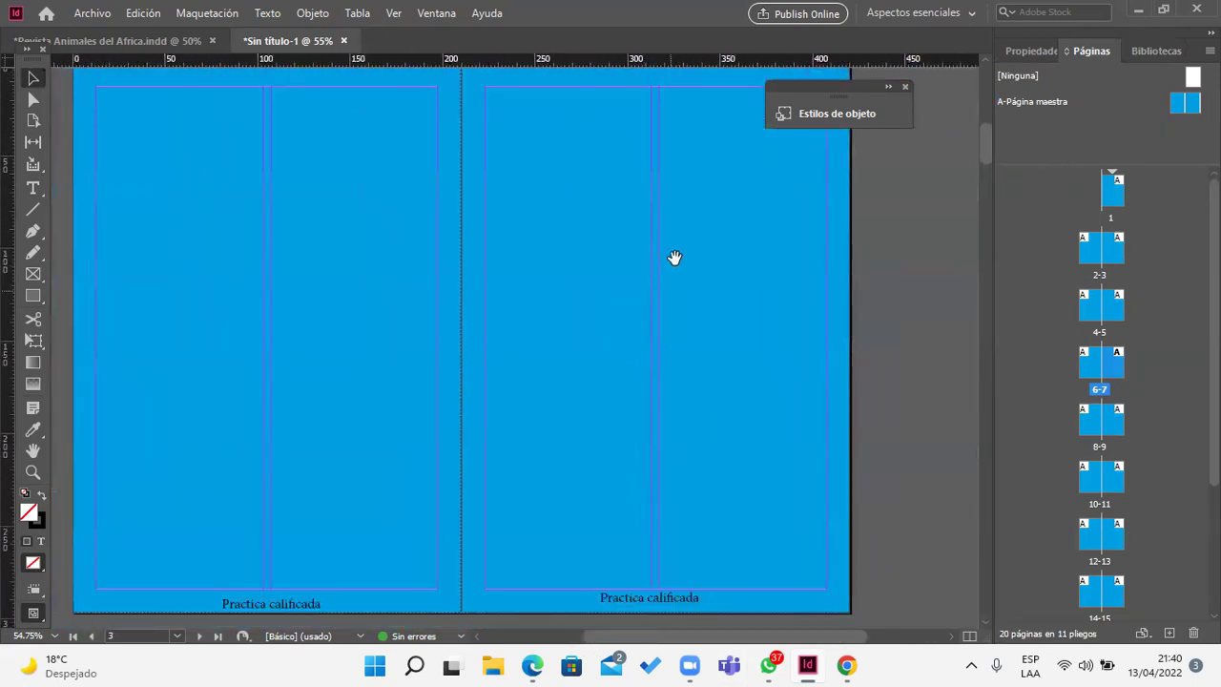
scroll(597, 407, up, 4)
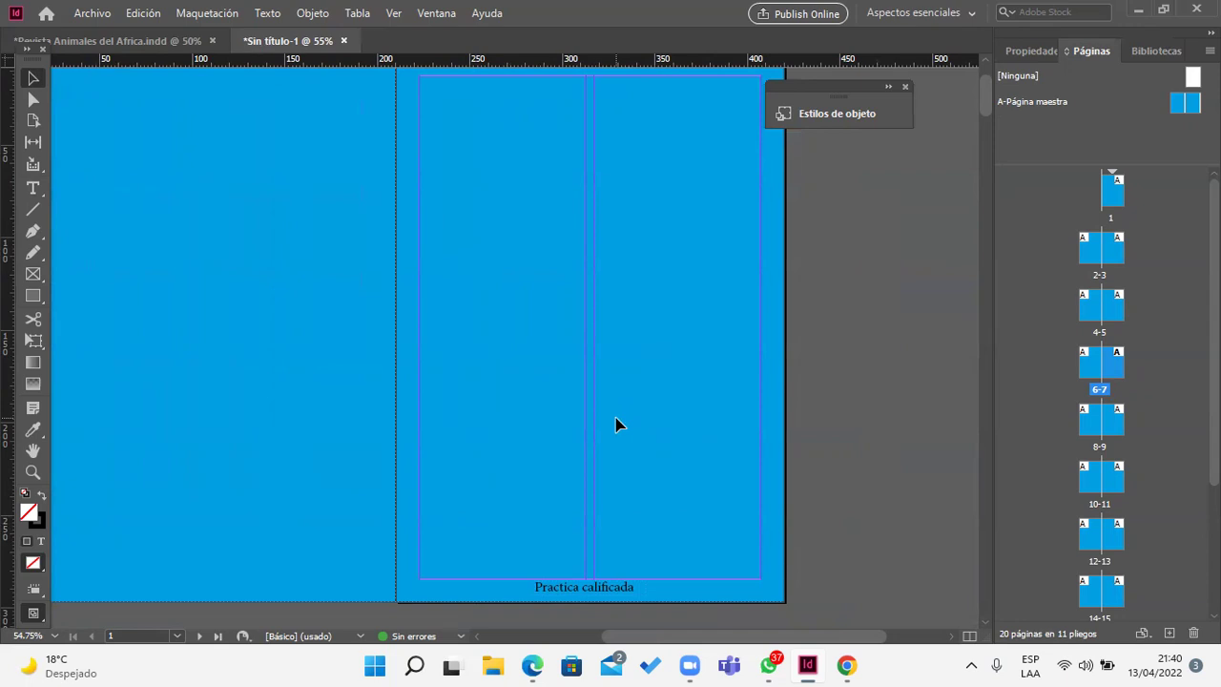
Step: Create a second two-page A4 master page with prefix B, based on no other master
right_click(1033, 102)
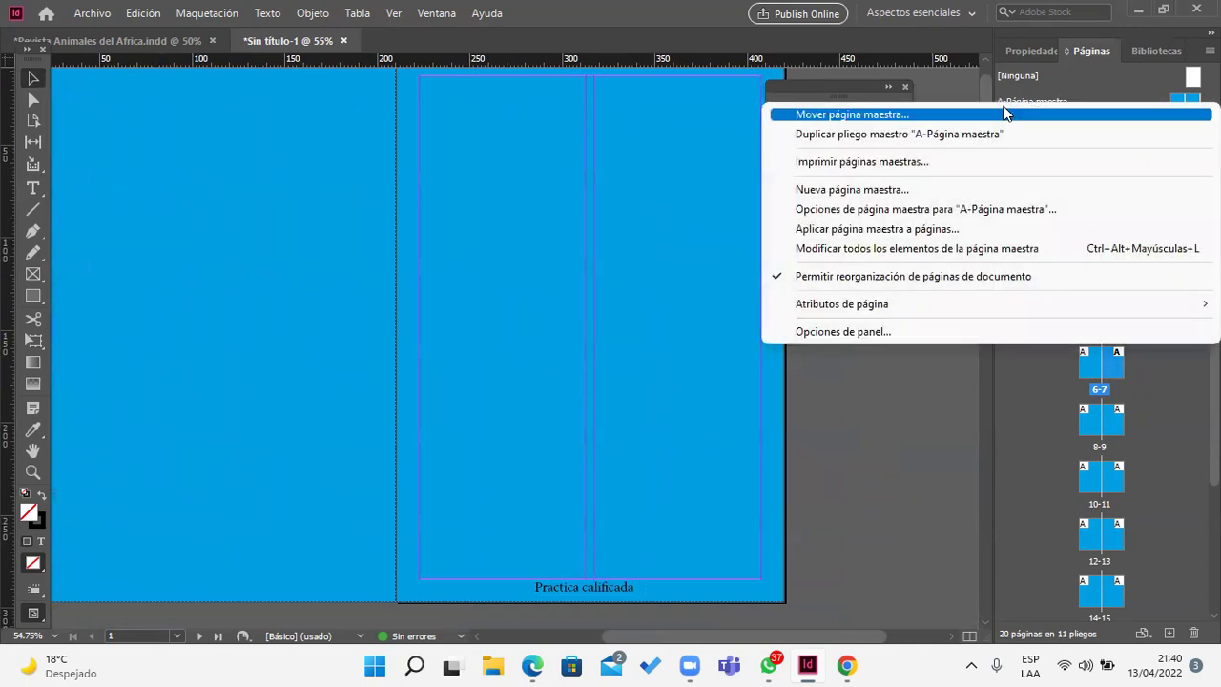
click(854, 190)
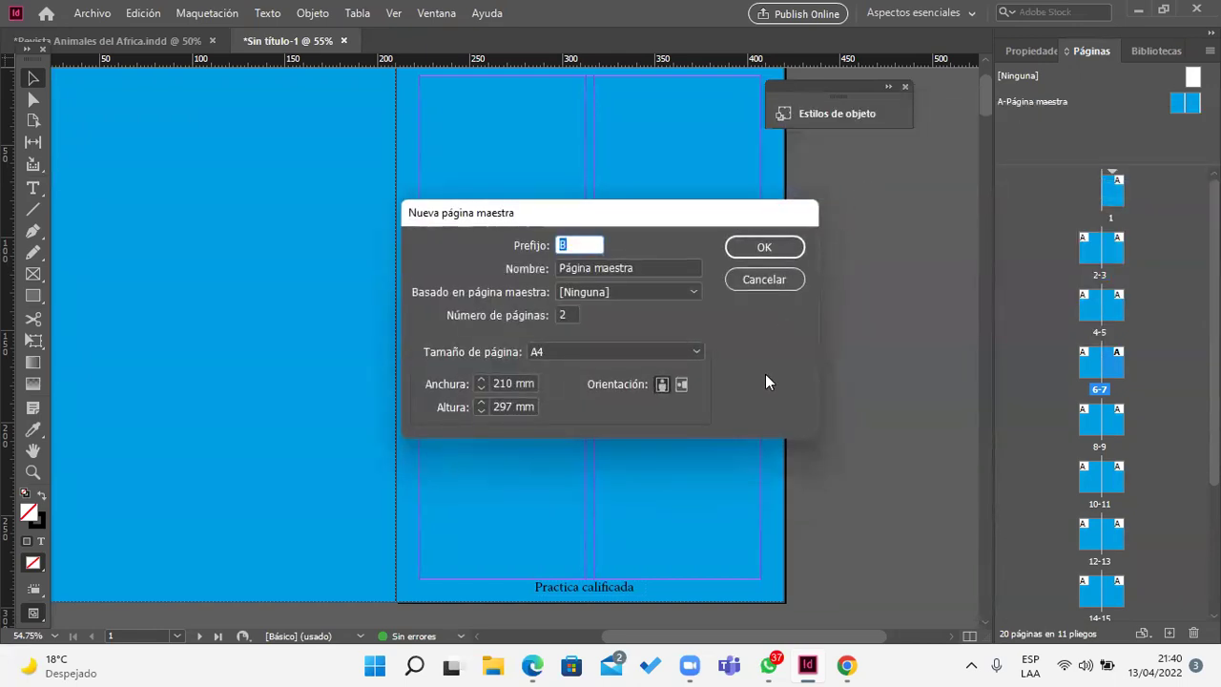
click(747, 254)
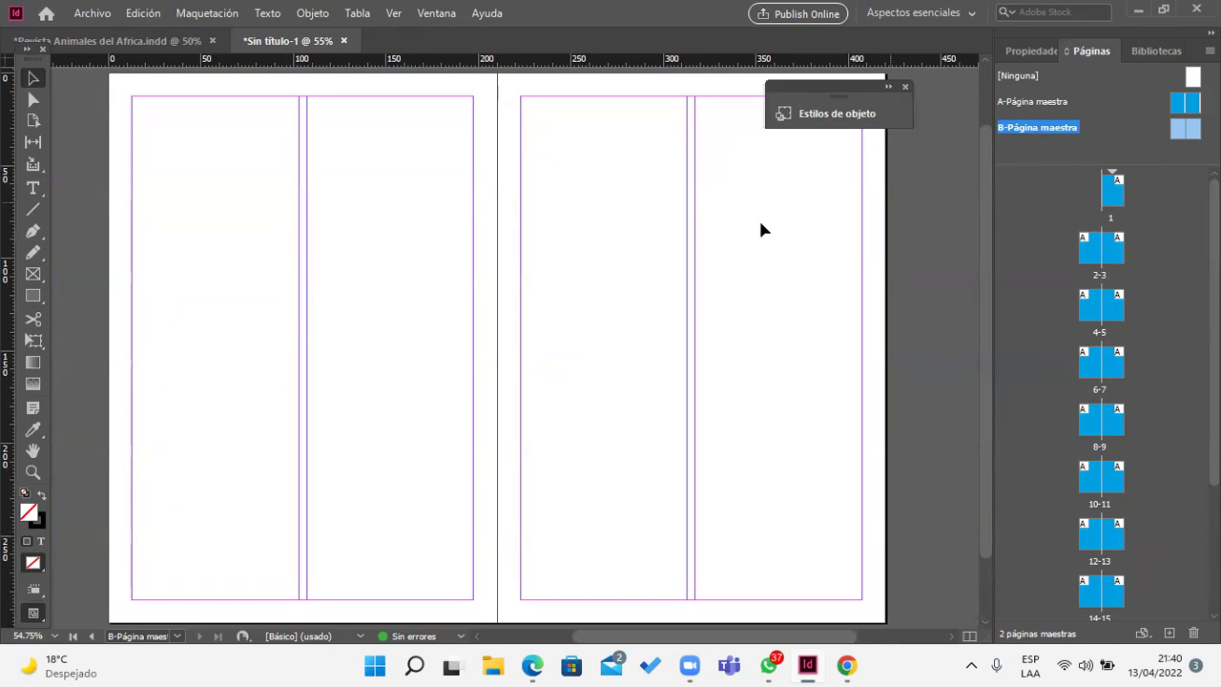
Step: Cover the B master's left page with a 210 x 297 mm rectangle filled with [Negro] and copy it onto the right page
click(32, 296)
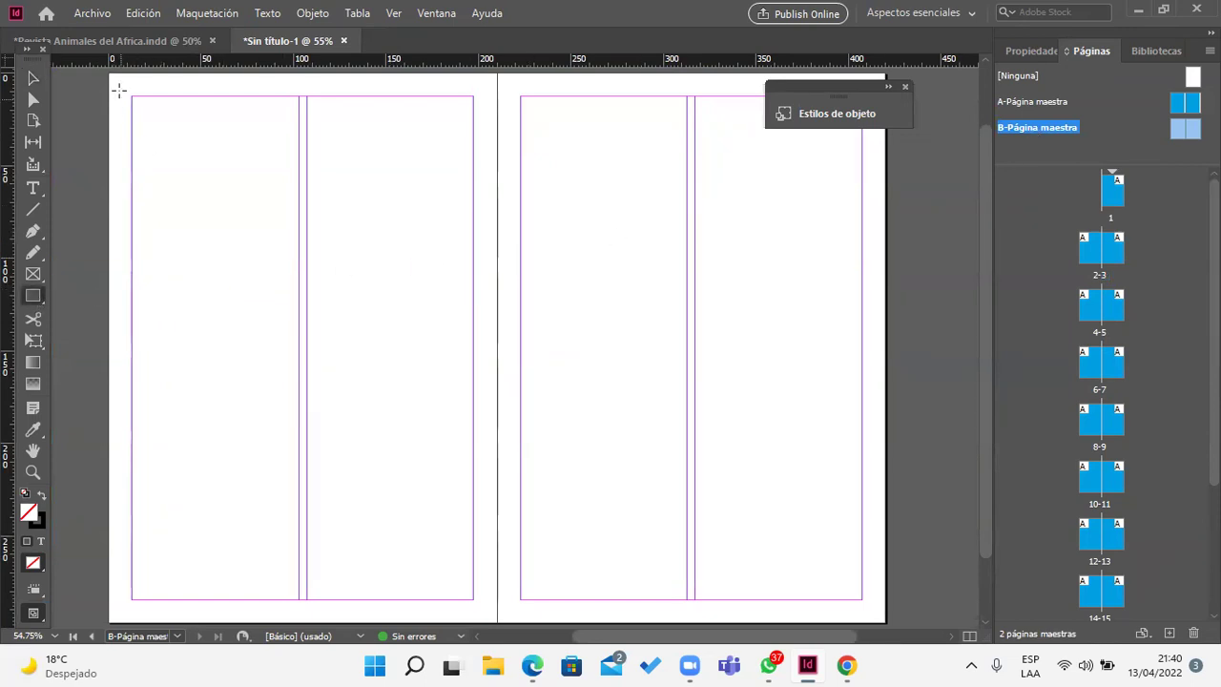
drag(115, 80, 497, 549)
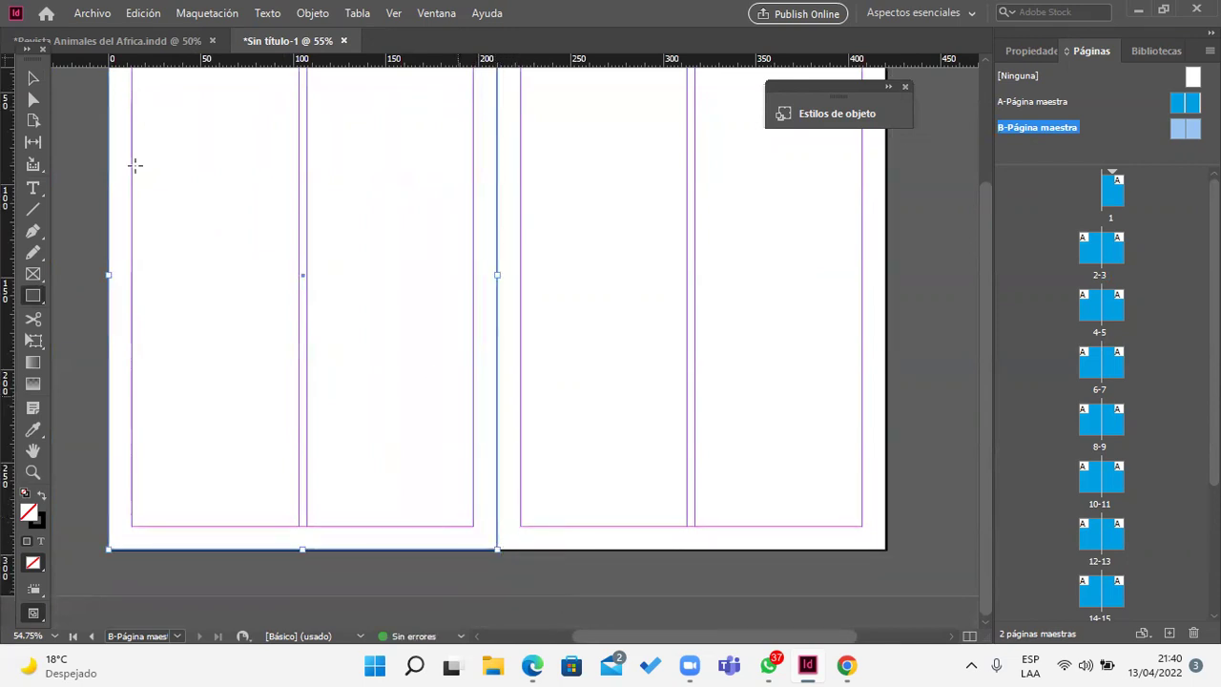
click(34, 80)
click(1034, 50)
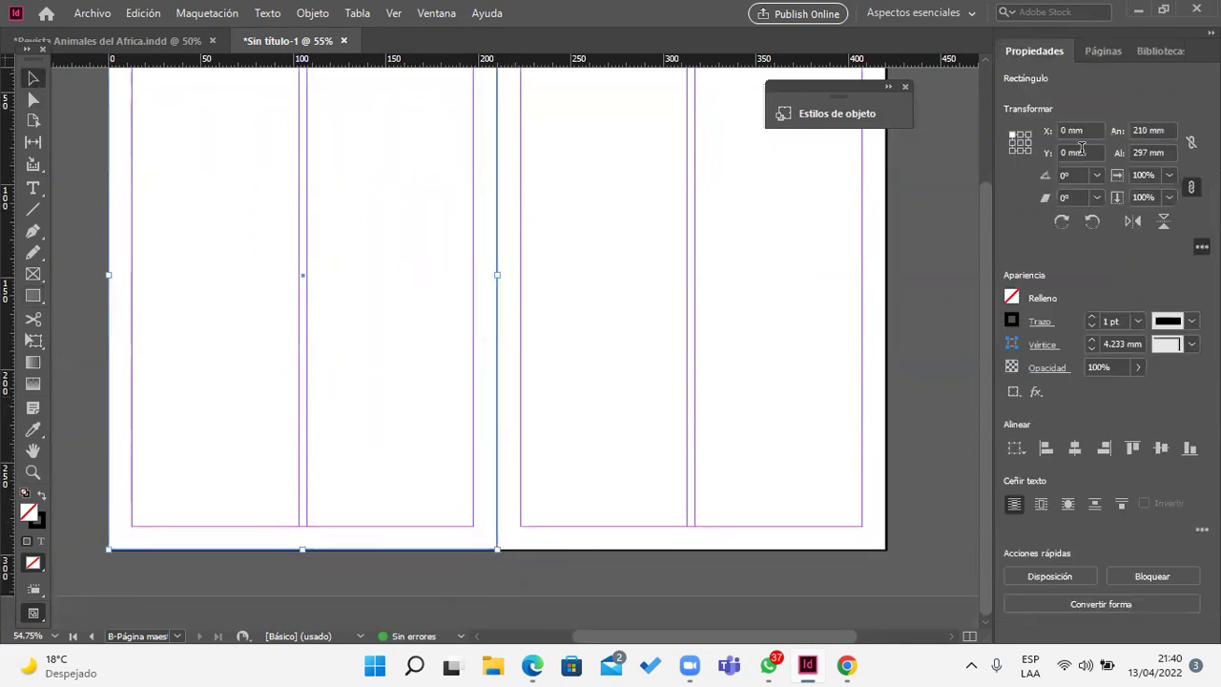
click(1015, 301)
click(856, 472)
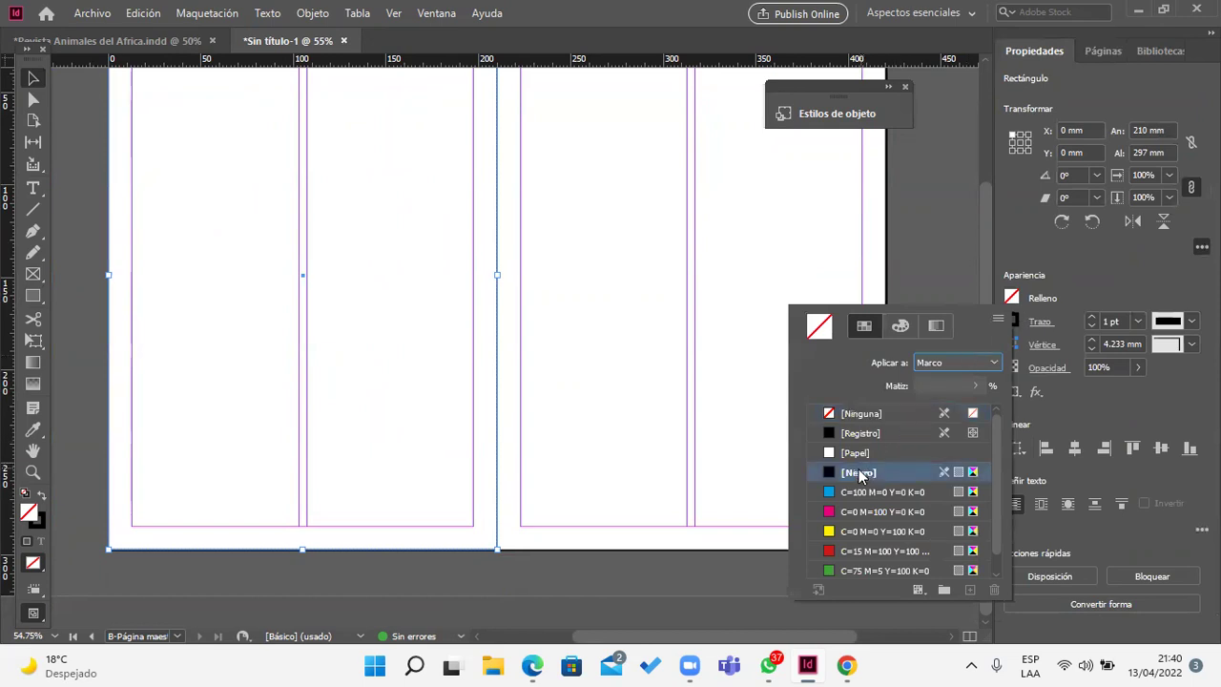
click(150, 158)
drag(201, 197, 563, 194)
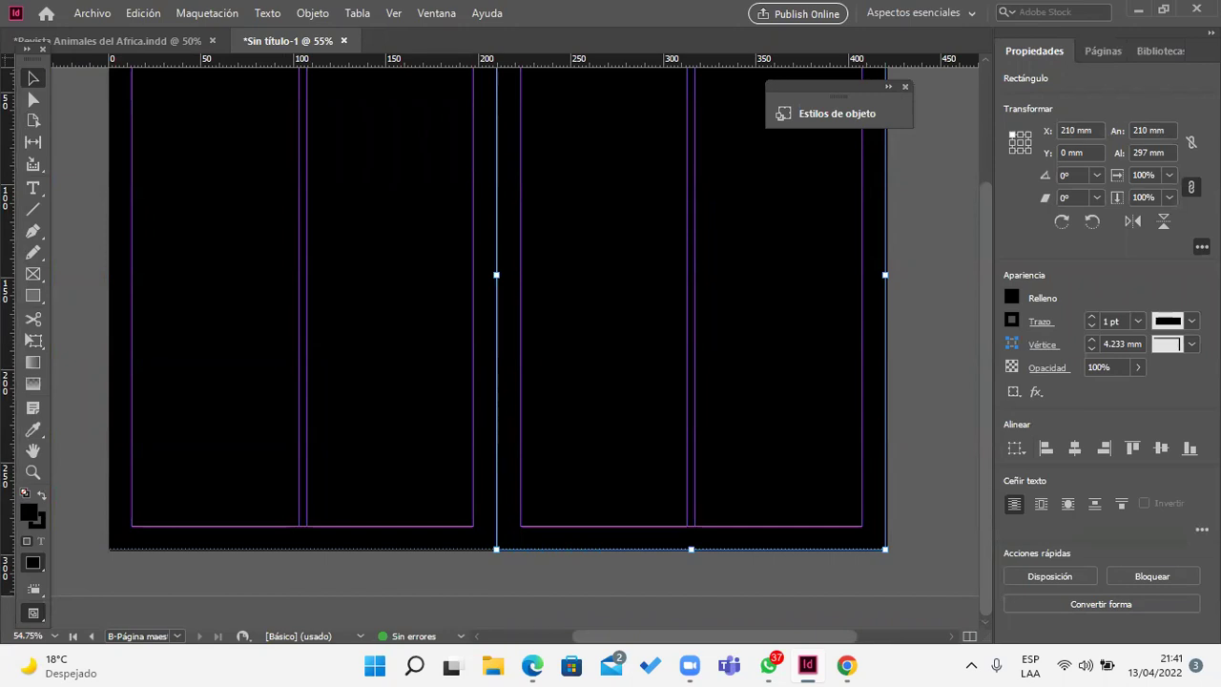
Step: View the A master spread and open document spread 10-11
click(1103, 51)
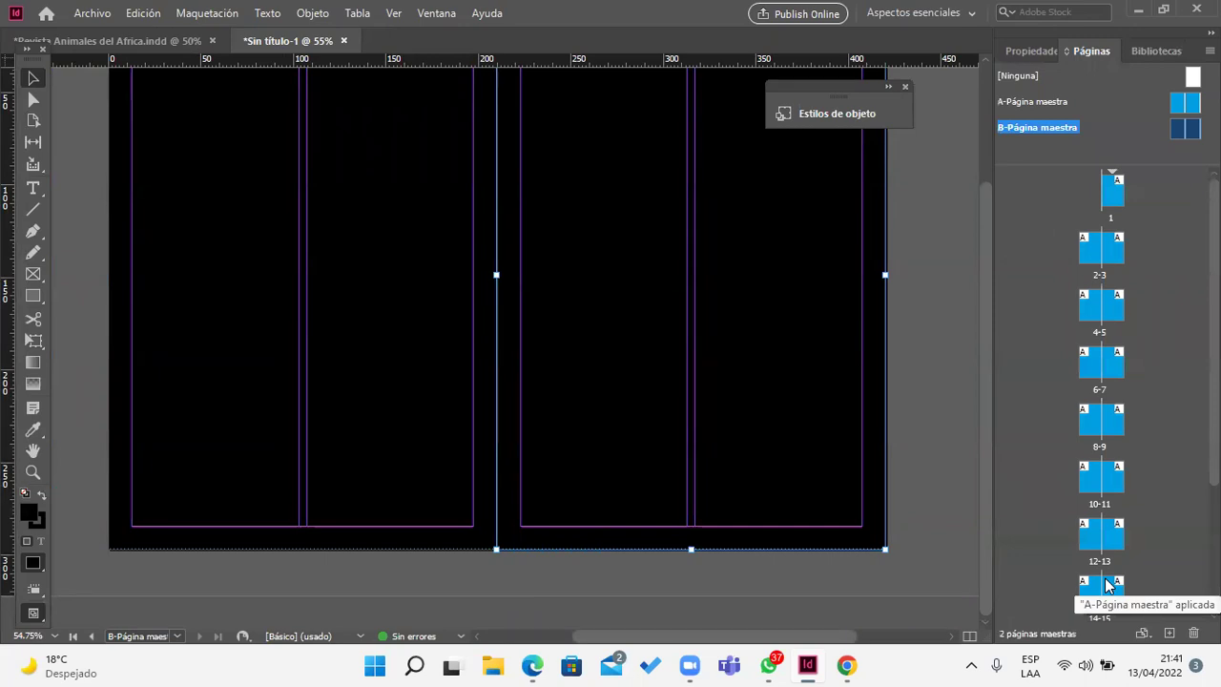
scroll(1159, 405, down, 1)
scroll(1159, 404, up, 1)
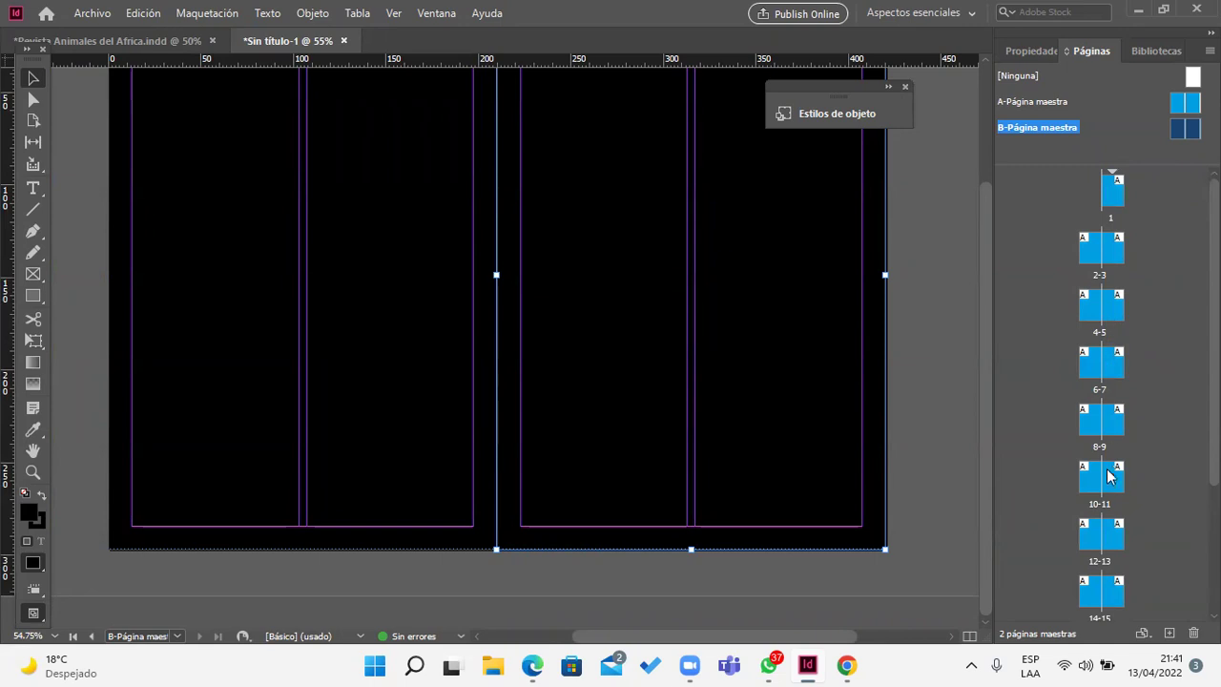
double_click(1049, 107)
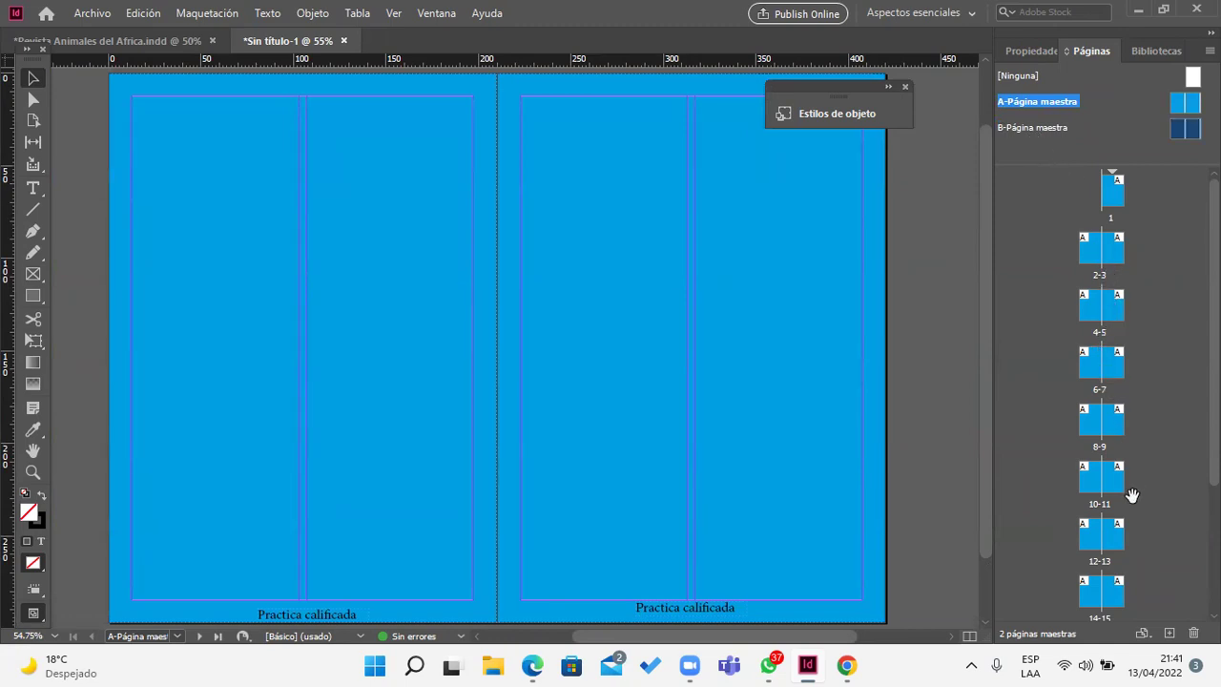
double_click(1102, 505)
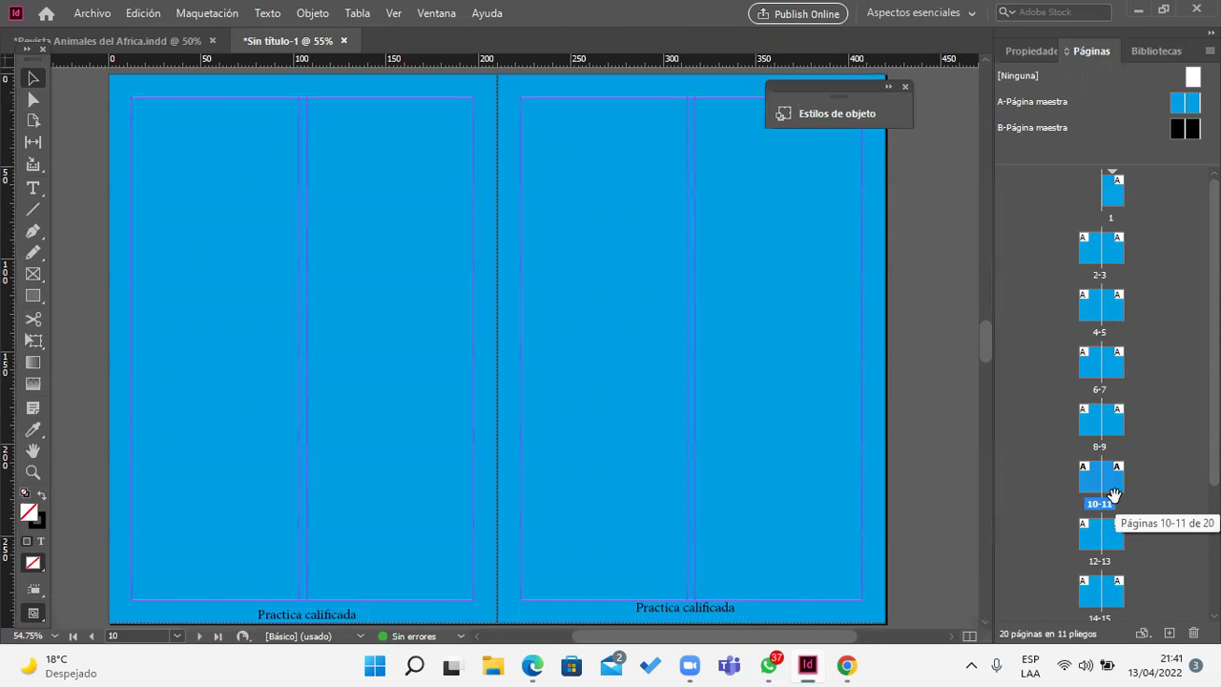
Step: Apply A-Página maestra to pages 10-11
click(1097, 483)
right_click(1095, 484)
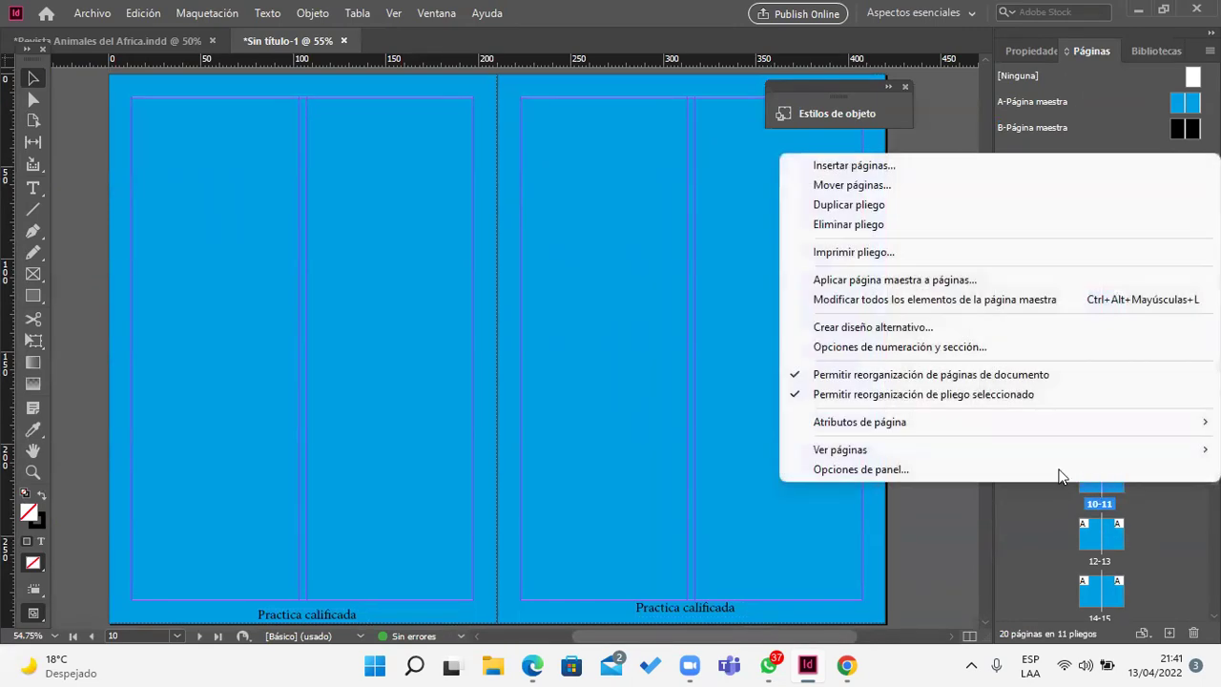
click(838, 280)
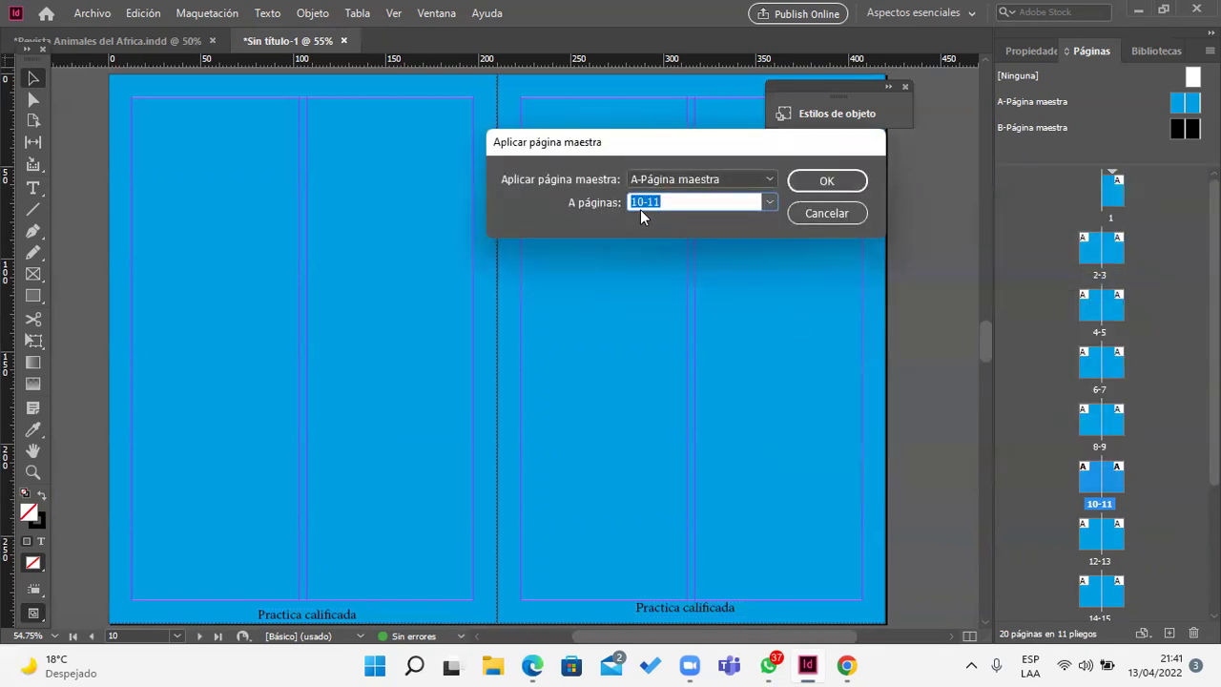
click(826, 180)
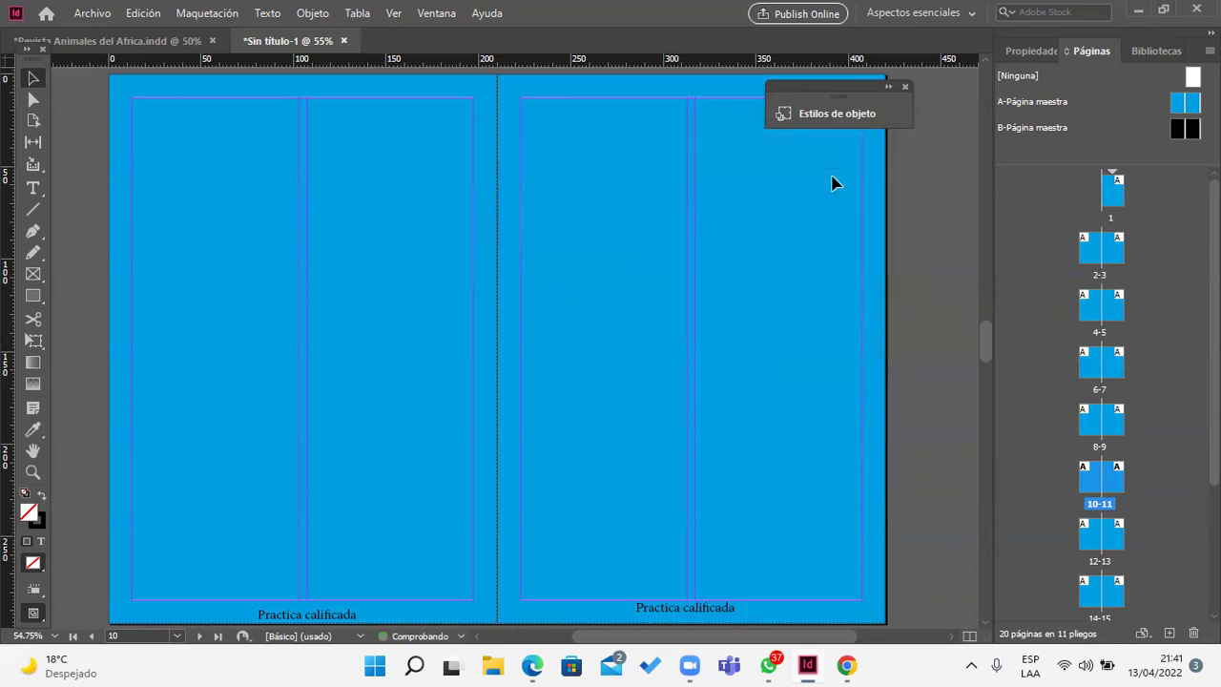
Step: Apply B-Página maestra to pages 10-11
right_click(1102, 495)
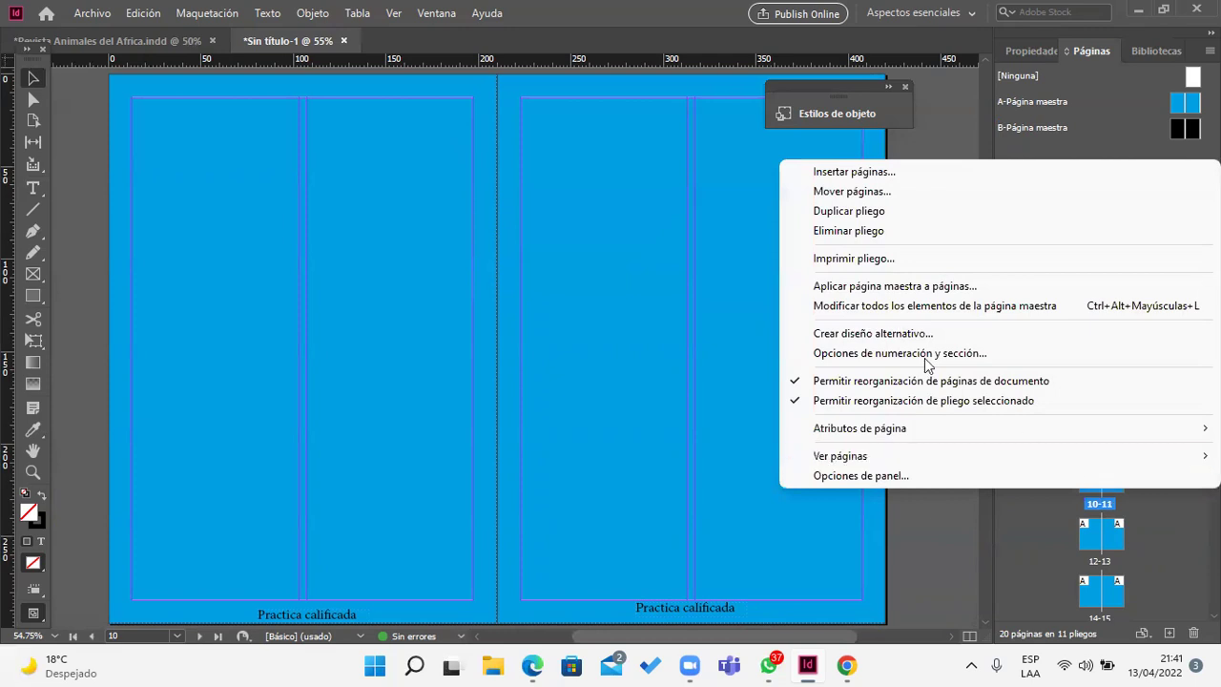
click(886, 288)
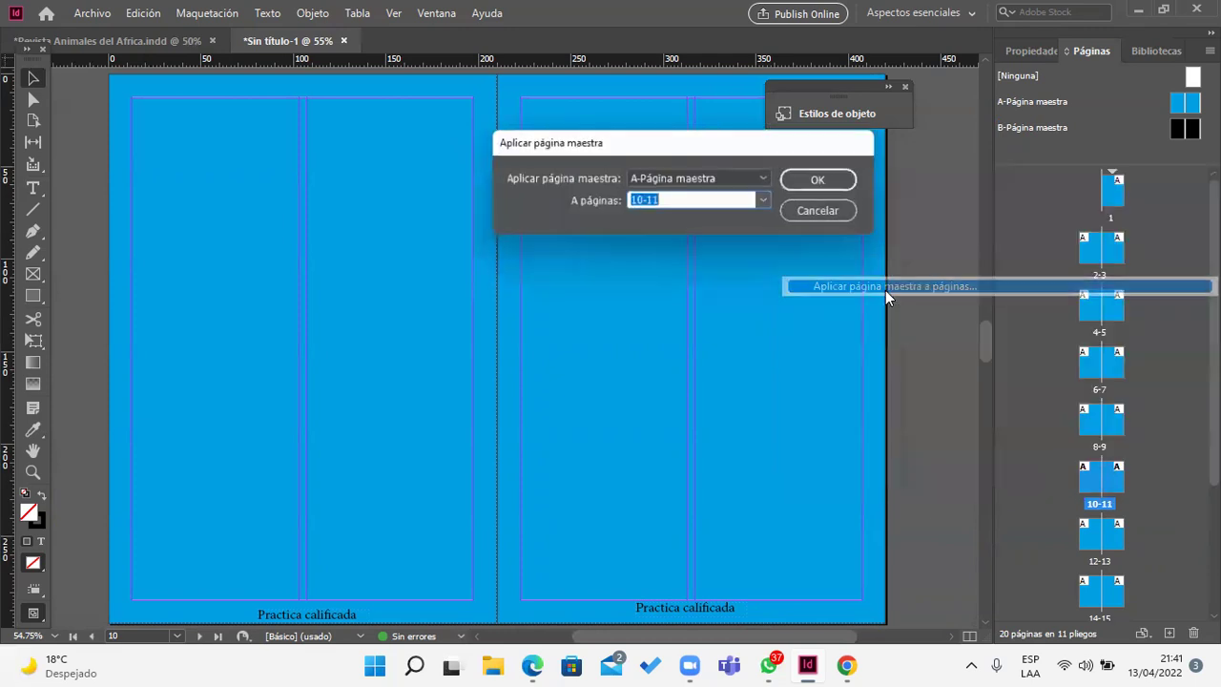
click(767, 180)
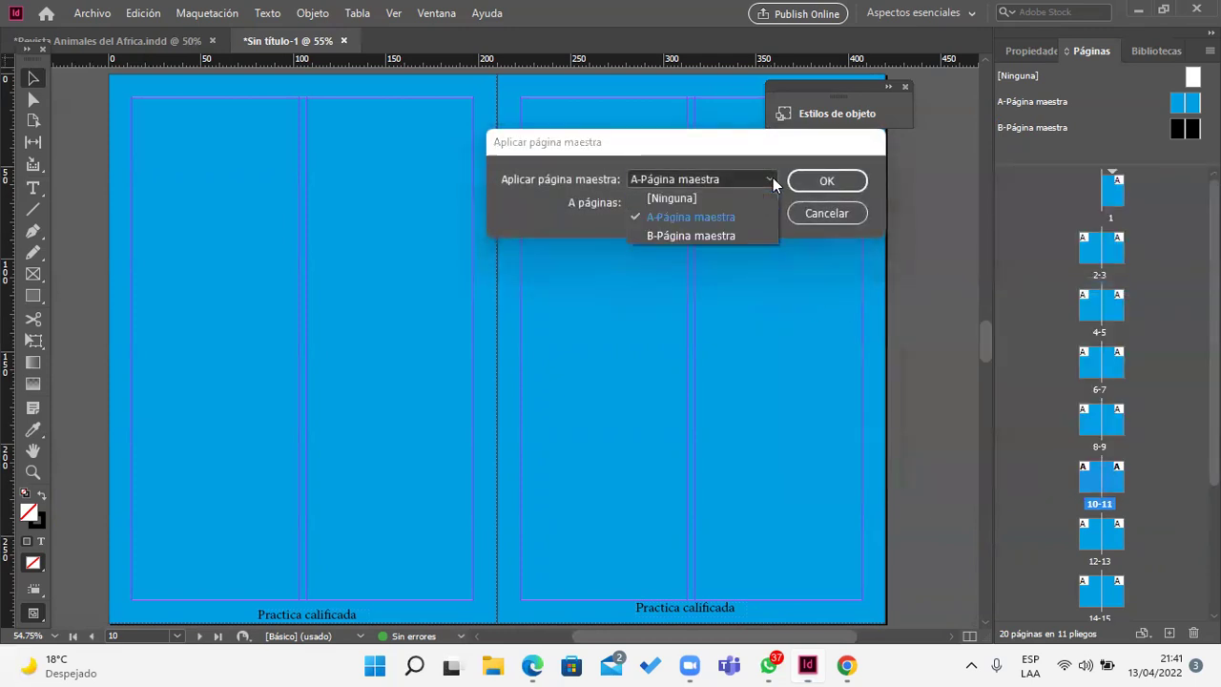
click(687, 234)
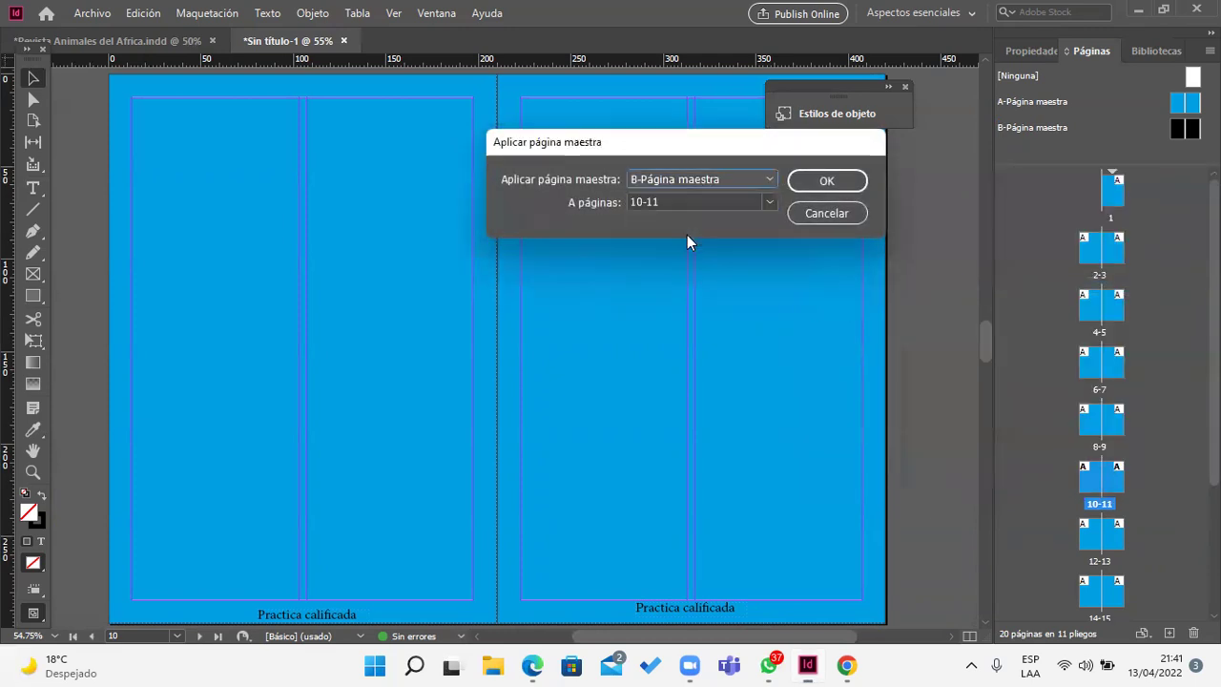
click(828, 183)
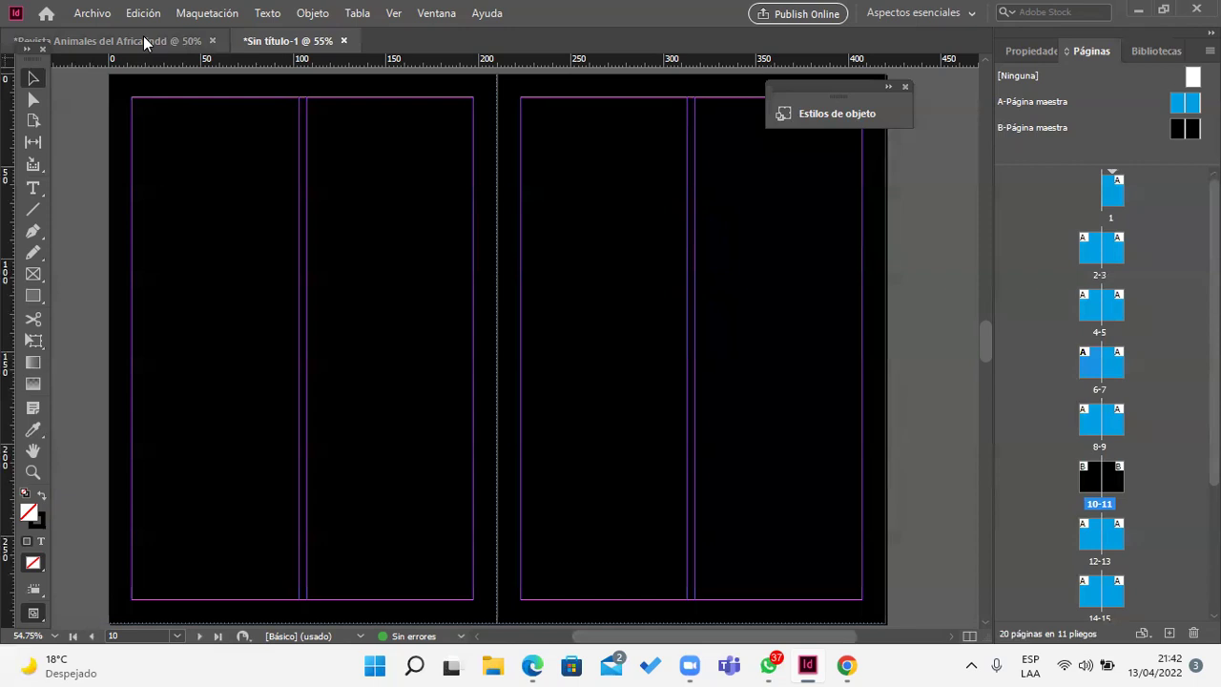
Step: Switch to Revista Animales del Africa.indd and examine the master designs used on spreads 2-3, 4-5 and 6-7
click(182, 40)
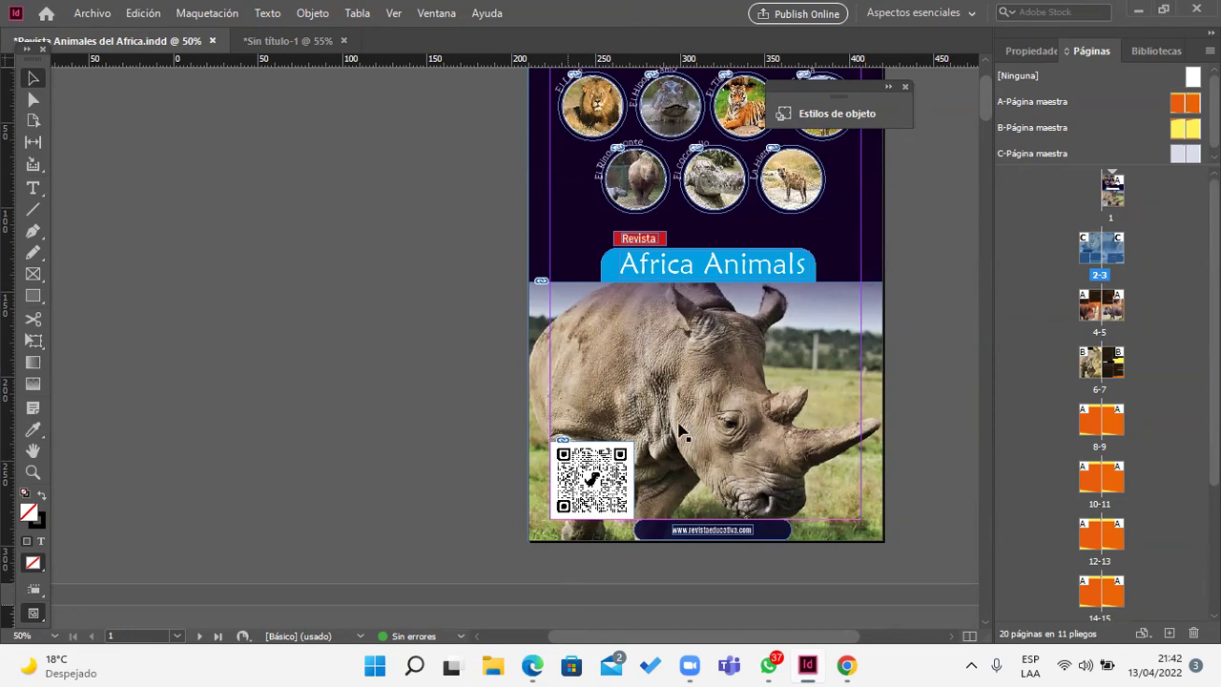
scroll(680, 431, down, 10)
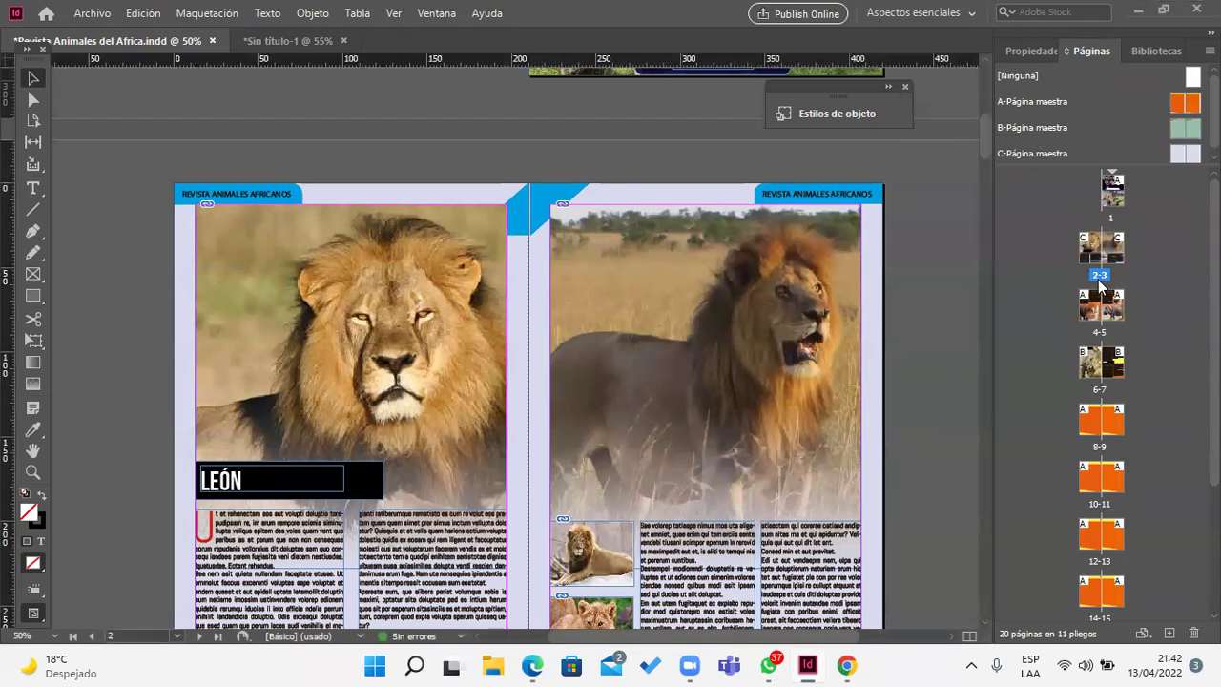
scroll(900, 294, down, 2)
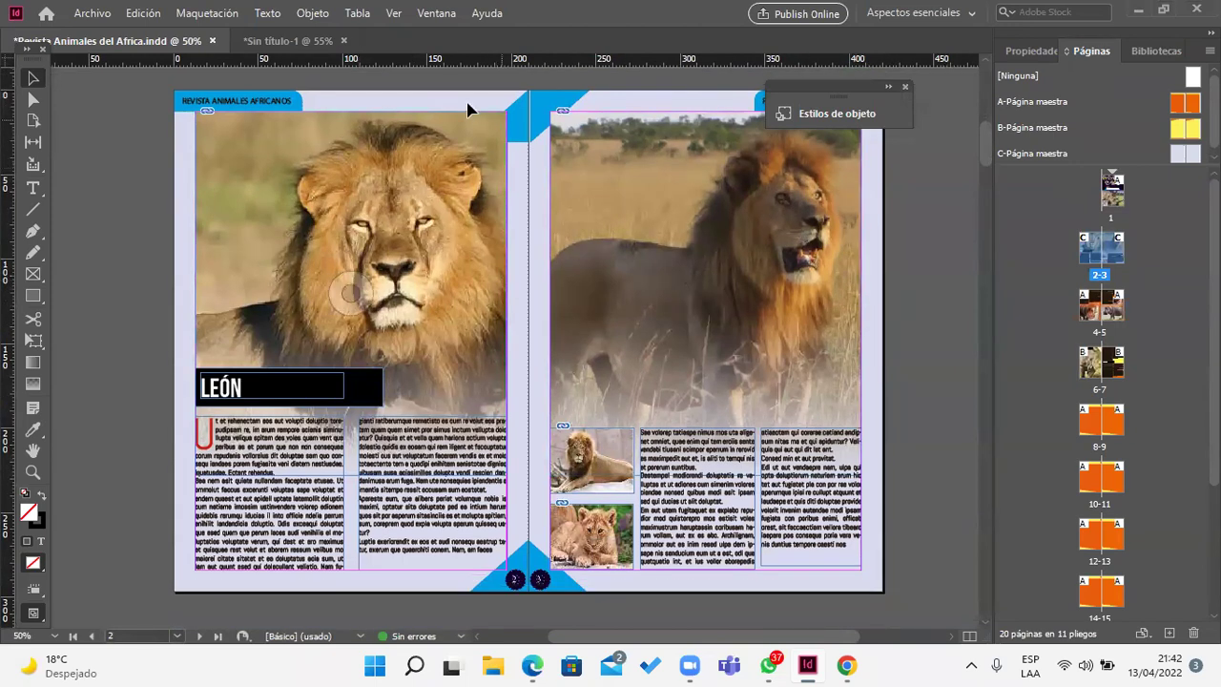
double_click(1107, 332)
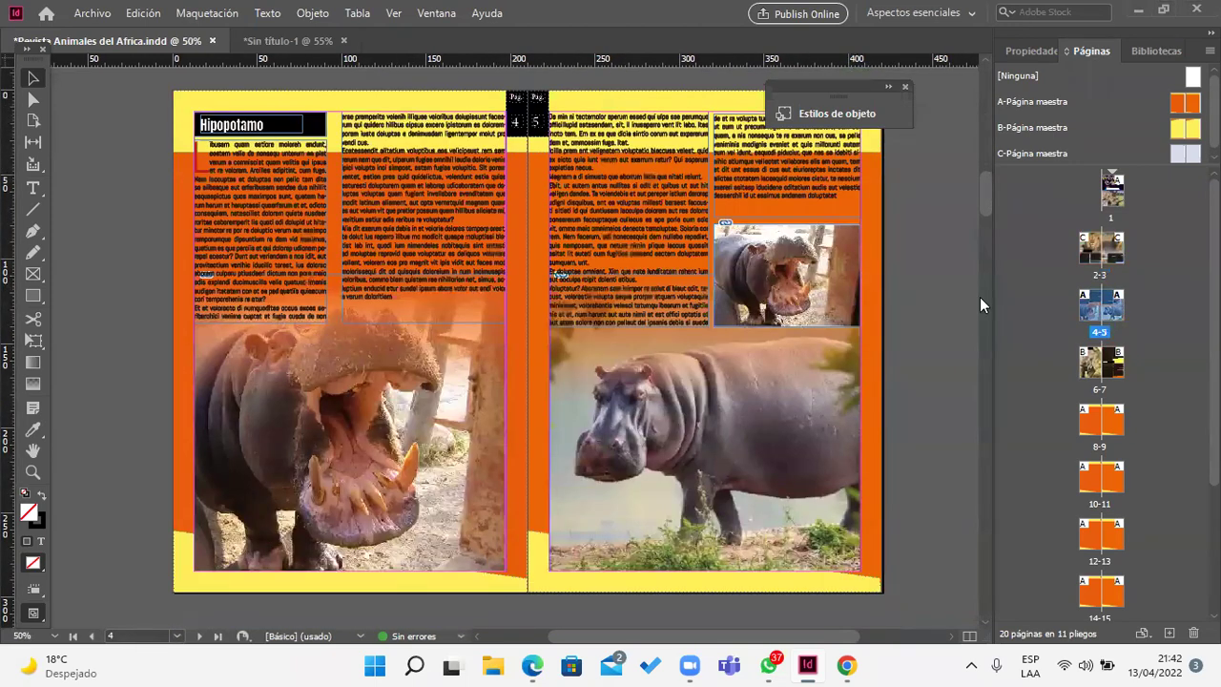
double_click(1102, 391)
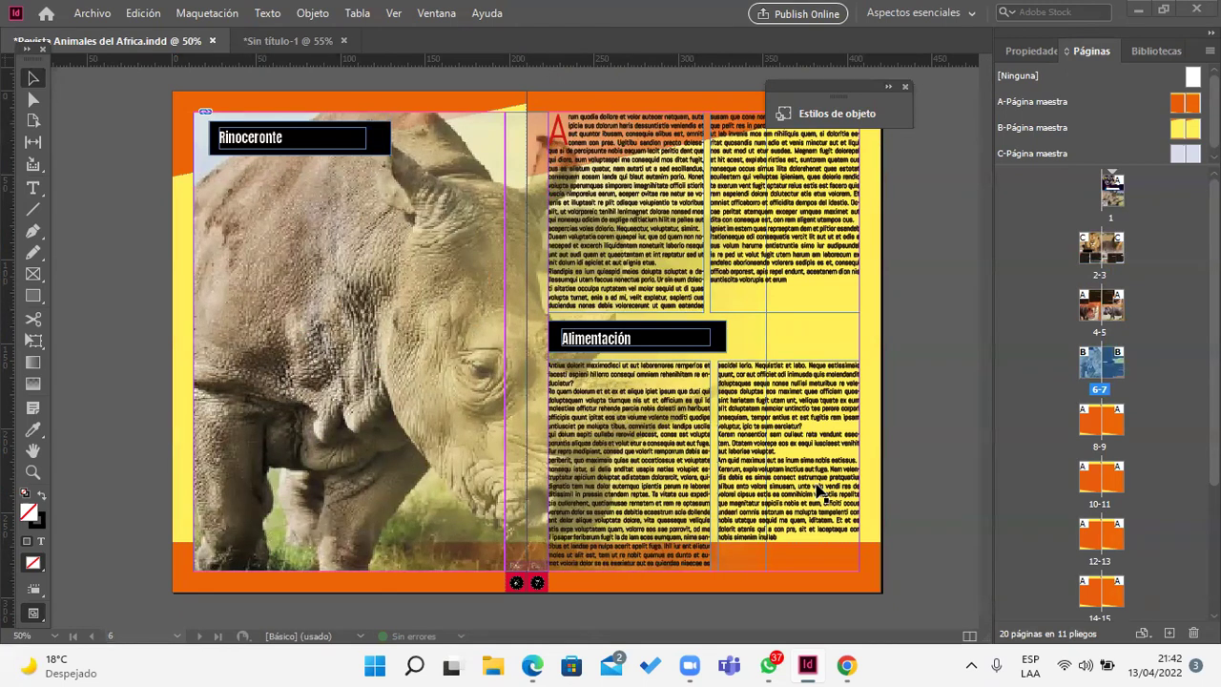
Step: Return to the Sin título-1 document and add a text frame reading "Adobe Indesign" near the top of page 8's first column
click(291, 41)
scroll(608, 280, up, 8)
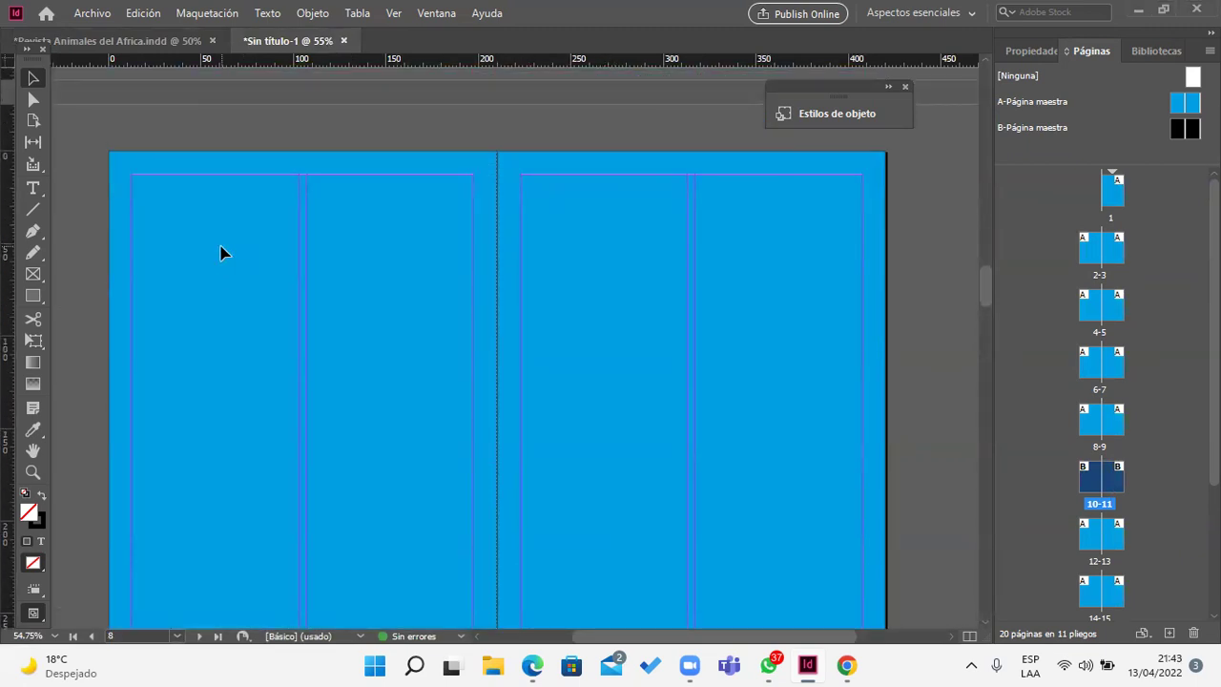
scroll(220, 251, left, 3)
scroll(286, 267, right, 2)
scroll(382, 281, up, 2)
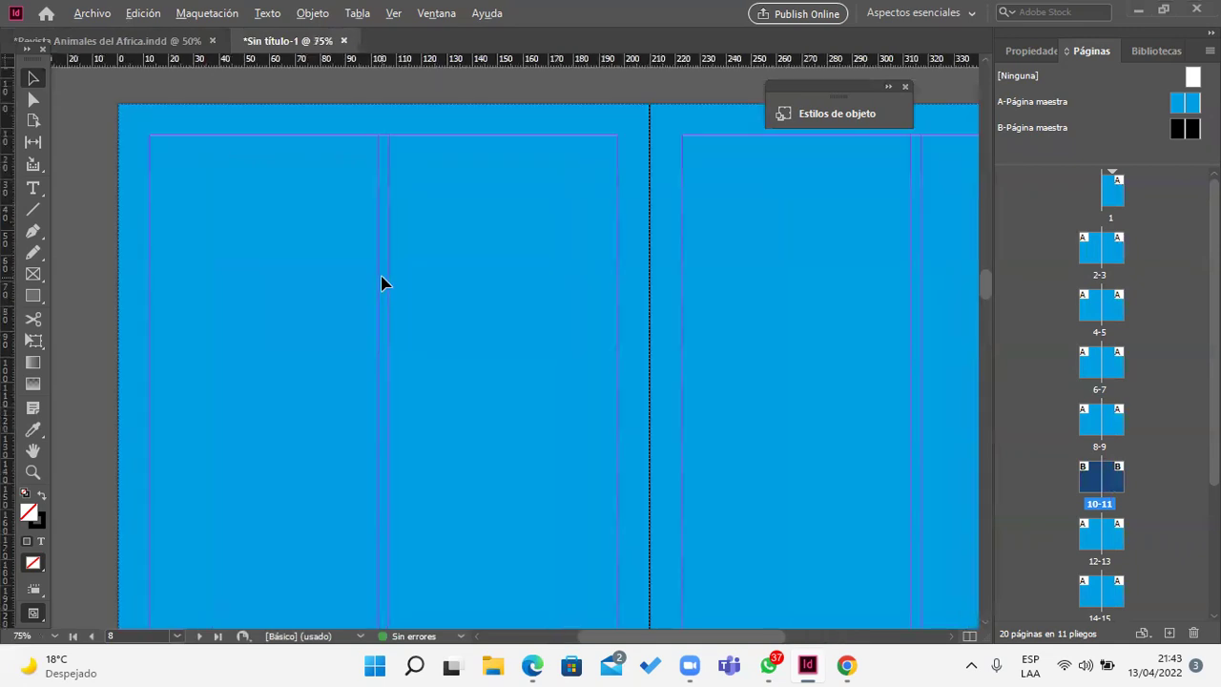
scroll(381, 284, up, 1)
click(39, 187)
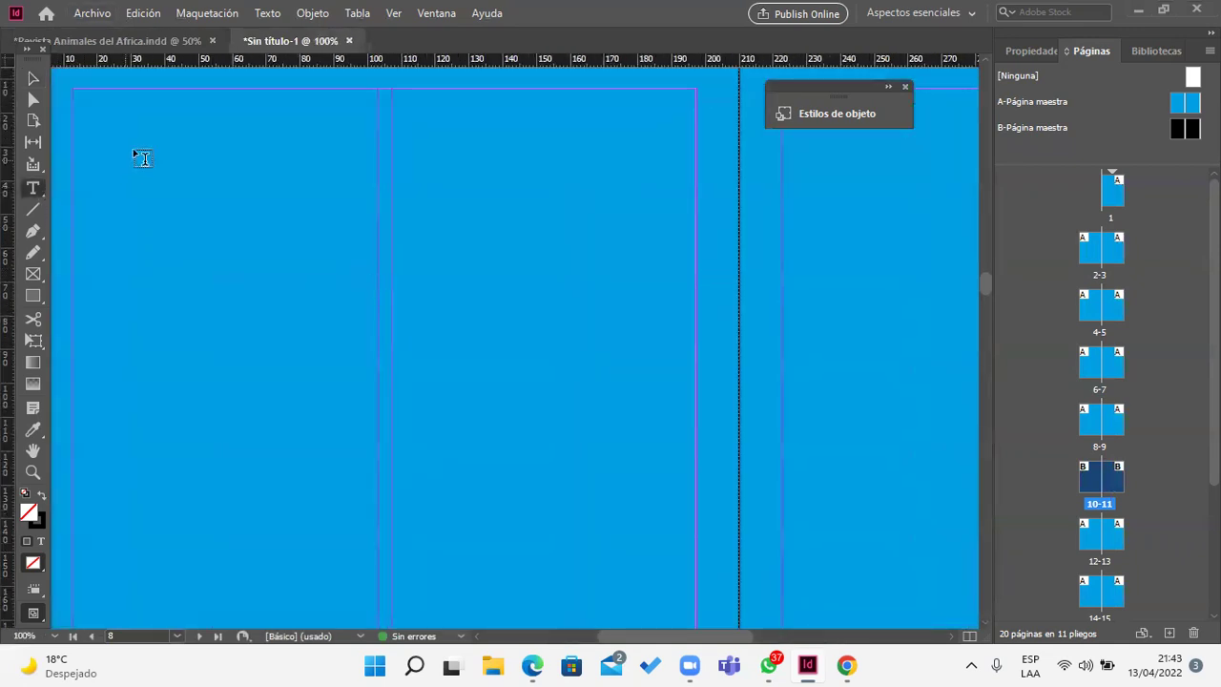
drag(116, 111, 278, 137)
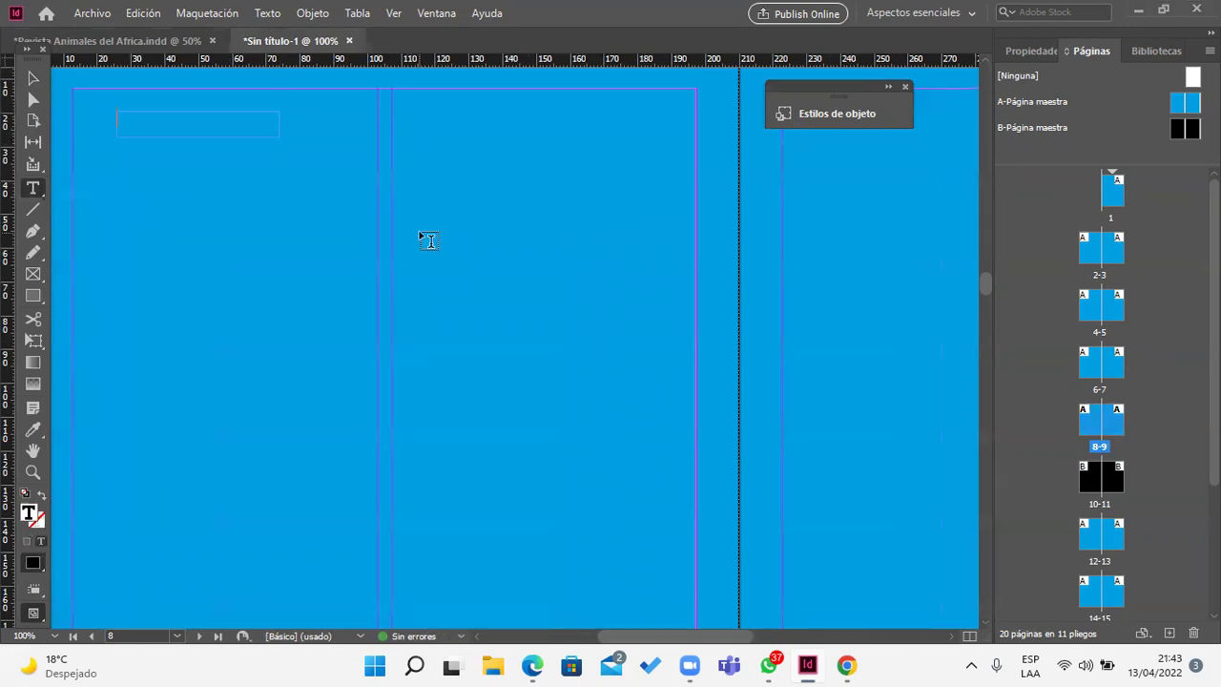
text(Adobe Indesign)
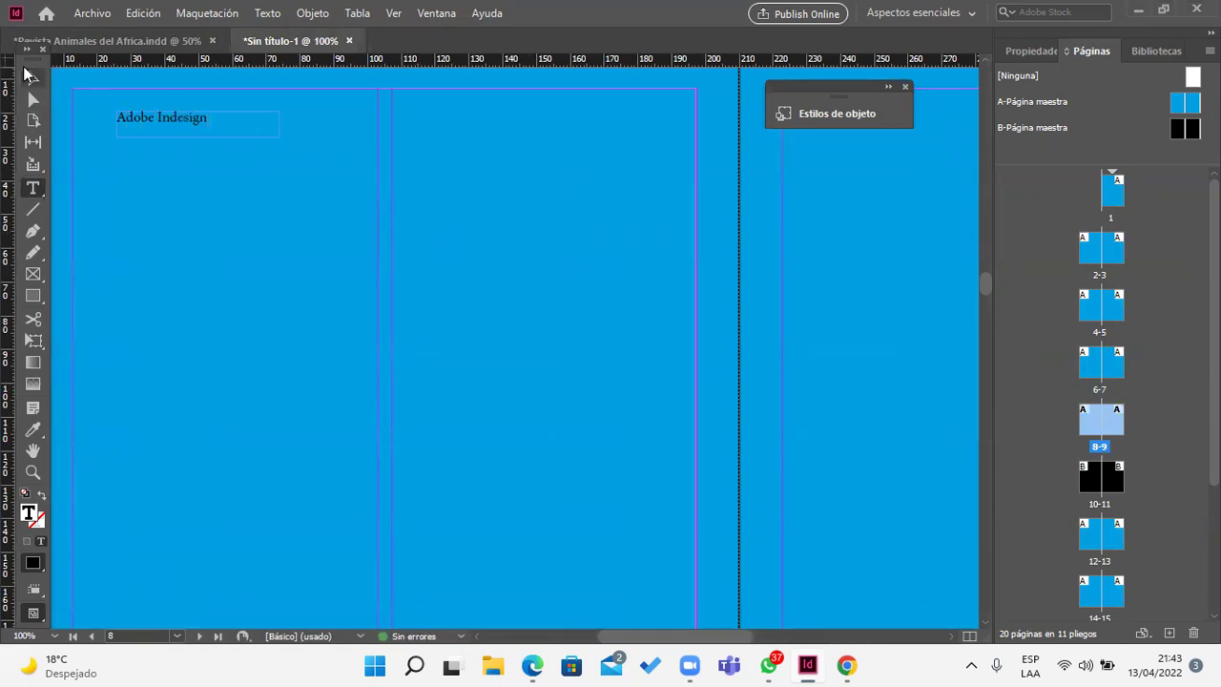
Step: Add a taller text frame of the same width beneath the "Adobe Indesign" title and fill it with placeholder text
click(33, 79)
click(33, 187)
drag(117, 153, 281, 355)
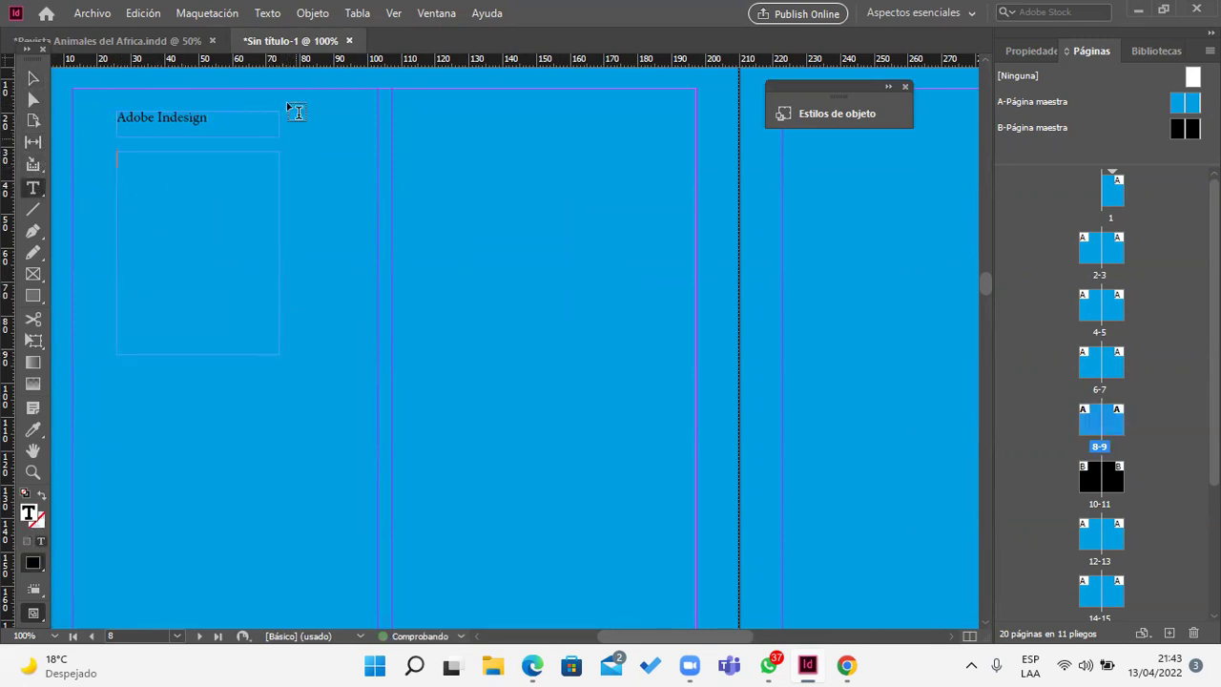
click(266, 15)
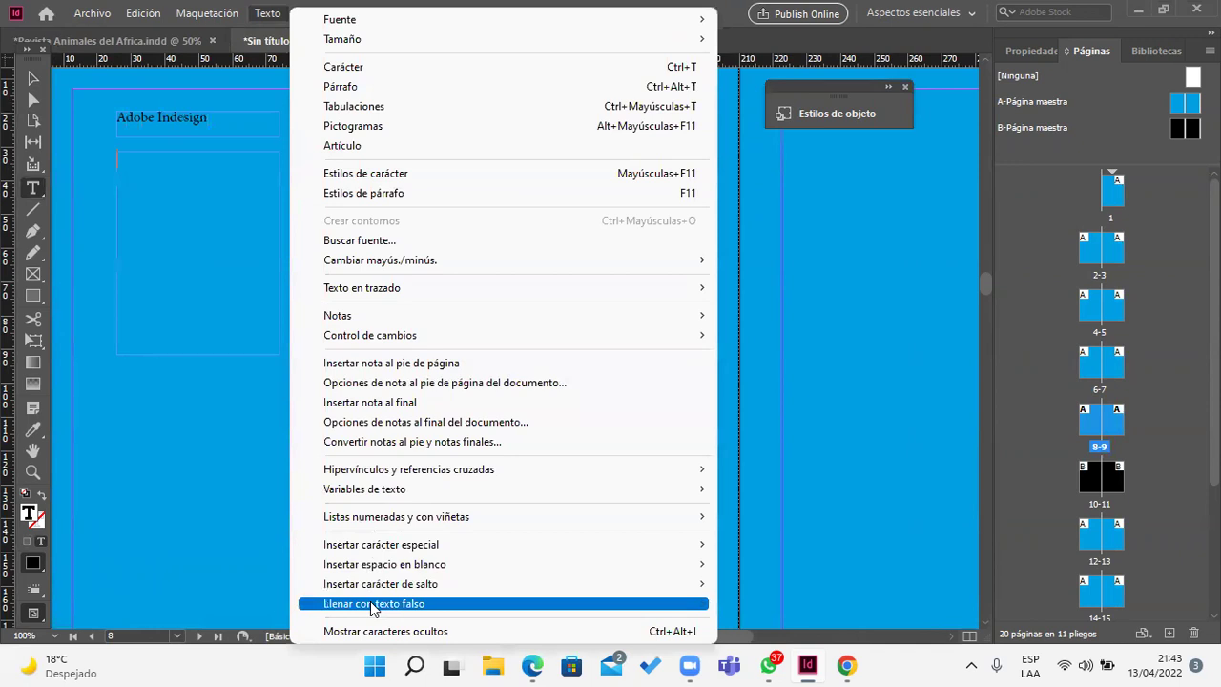
click(372, 603)
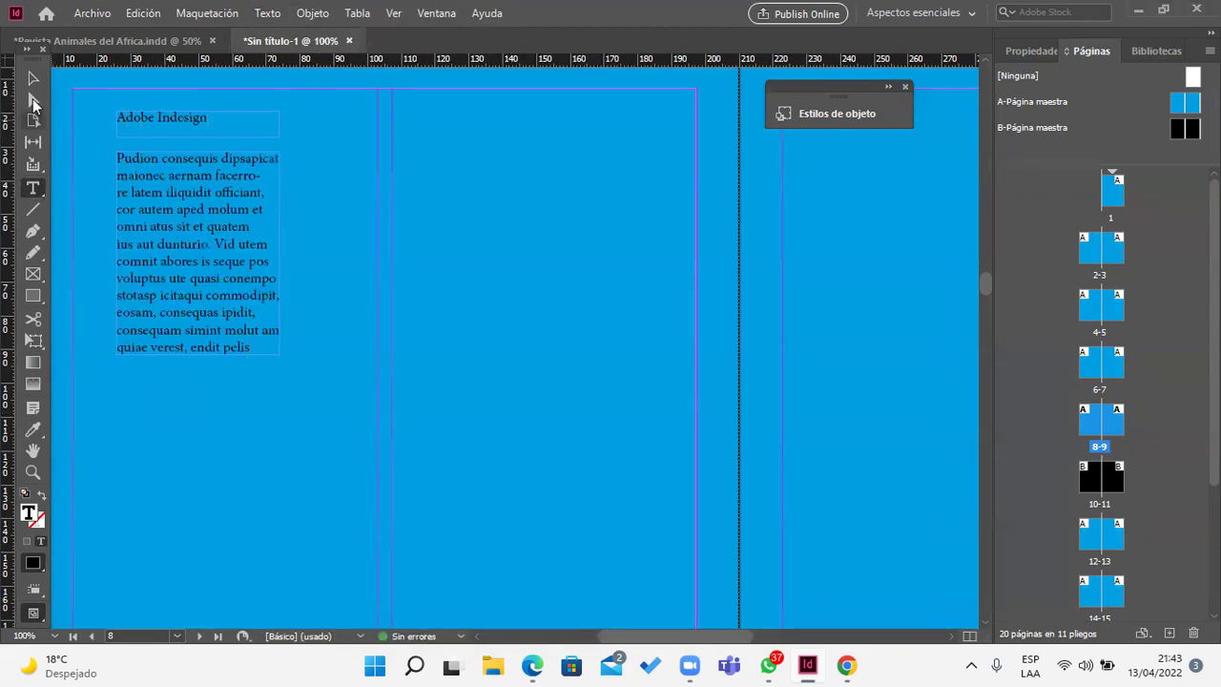
Step: Set the "Adobe Indesign" title text on page 8 to a font size of 16 pt
click(32, 79)
click(191, 117)
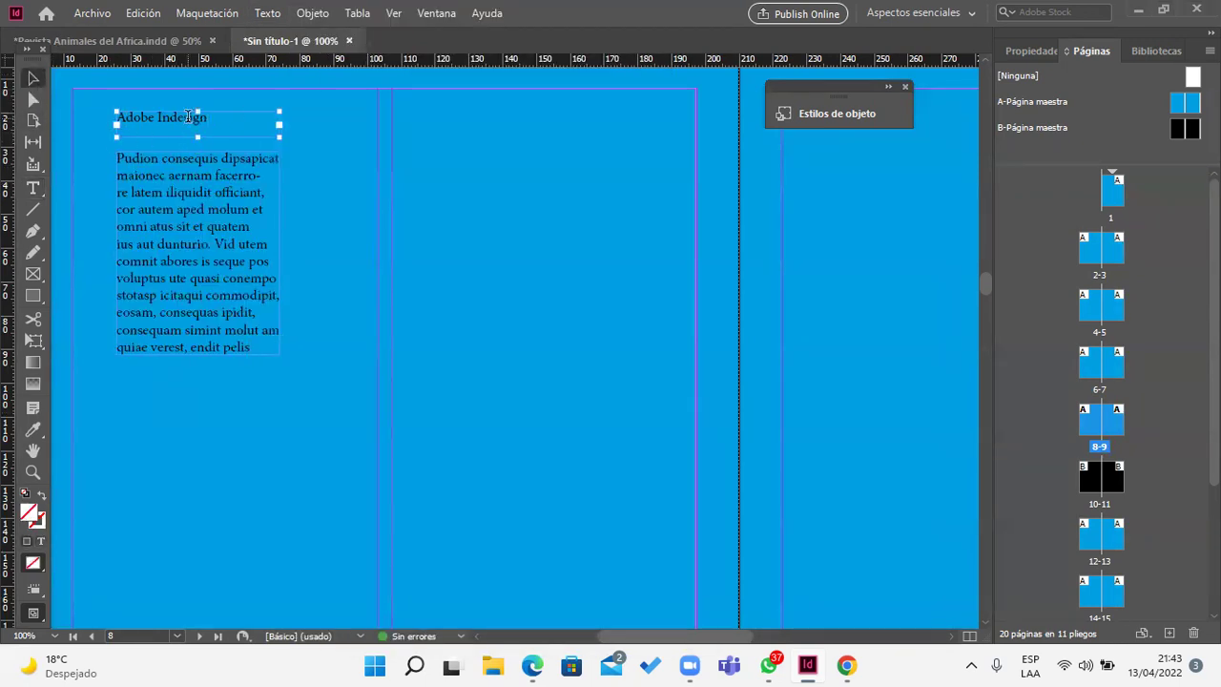
triple_click(188, 115)
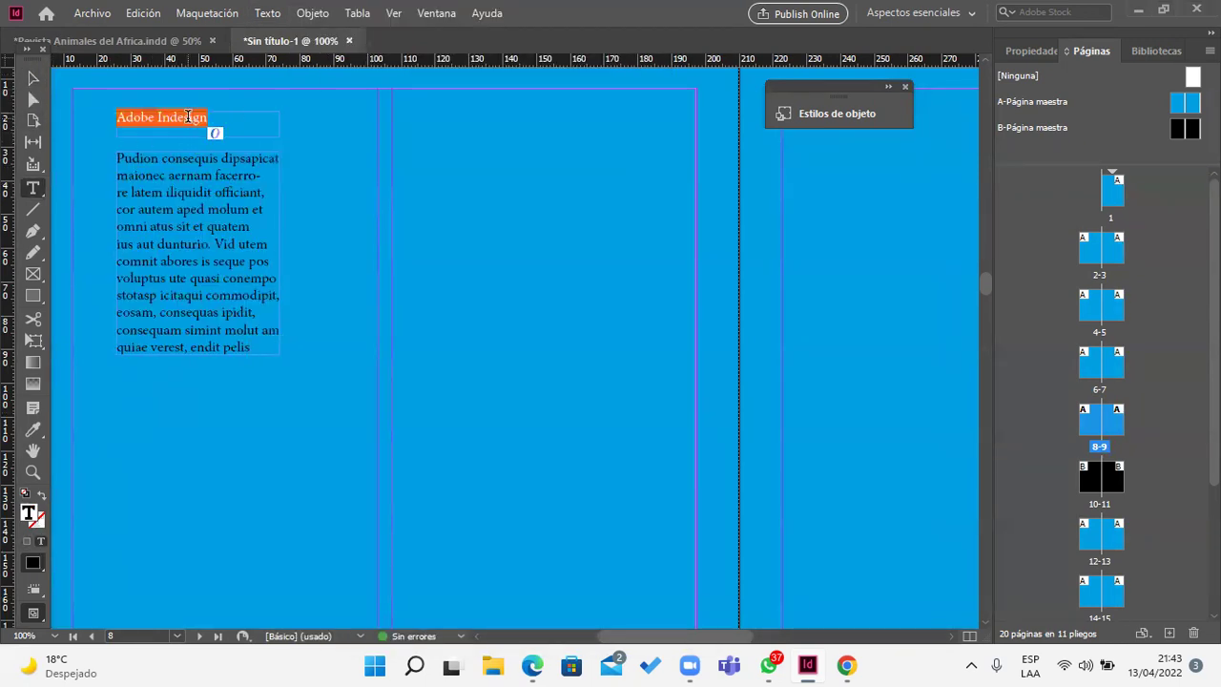
click(1021, 50)
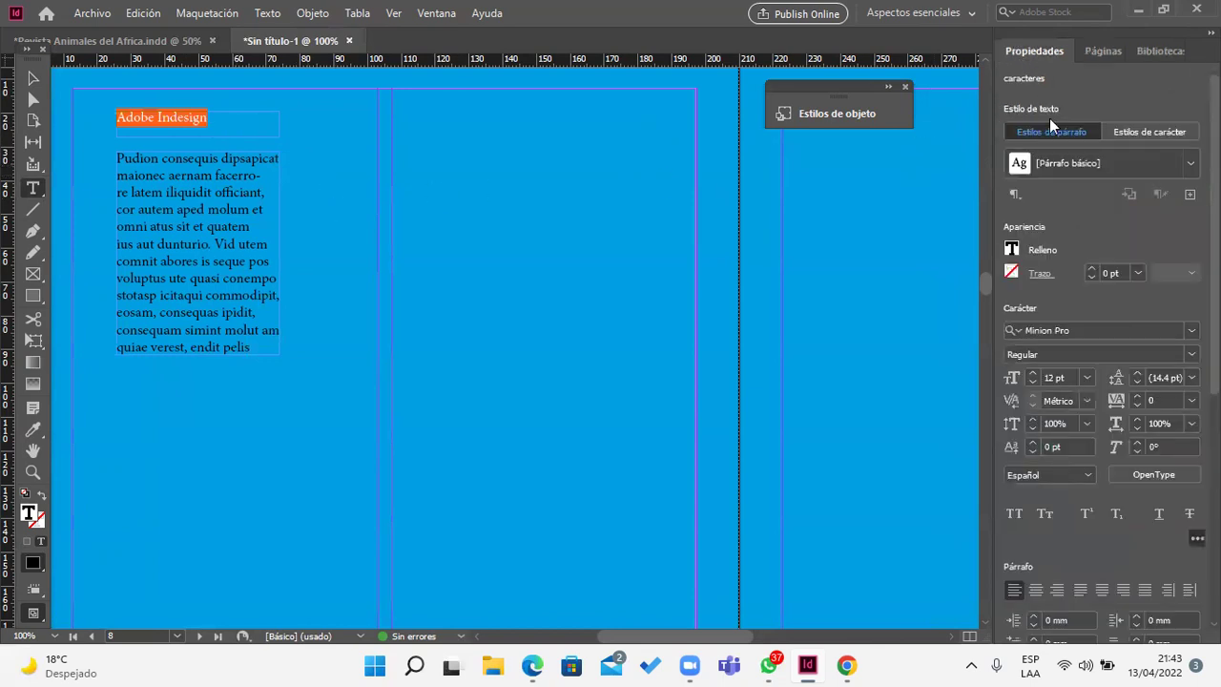
click(1033, 374)
click(1033, 374)
click(1033, 374)
click(1033, 374)
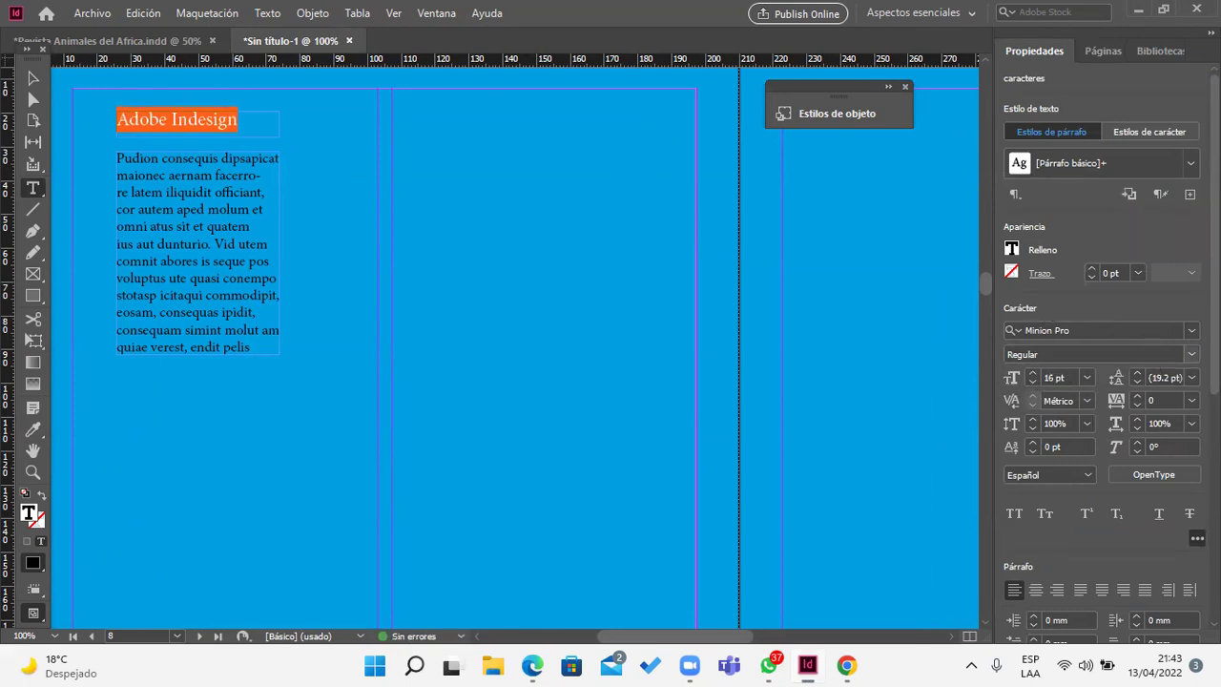
Step: Change the font of the "Adobe Indesign" title to Broadway
click(1059, 330)
click(1191, 330)
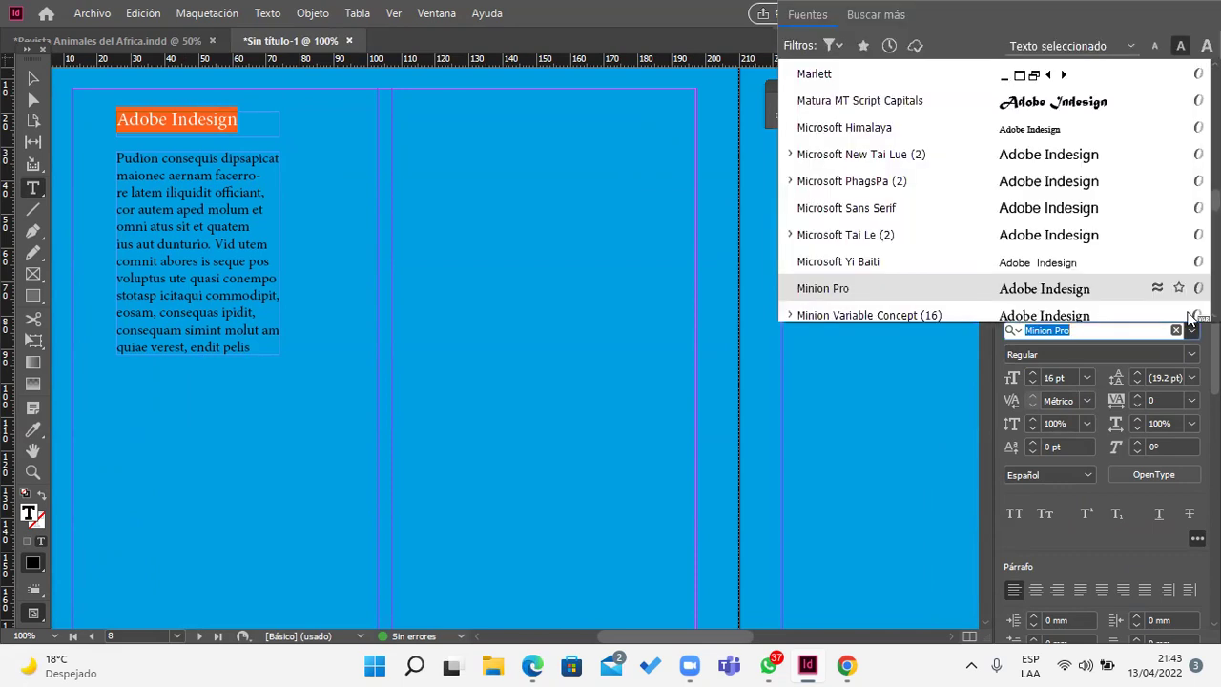
scroll(954, 261, up, 8)
scroll(992, 191, up, 12)
scroll(992, 190, up, 12)
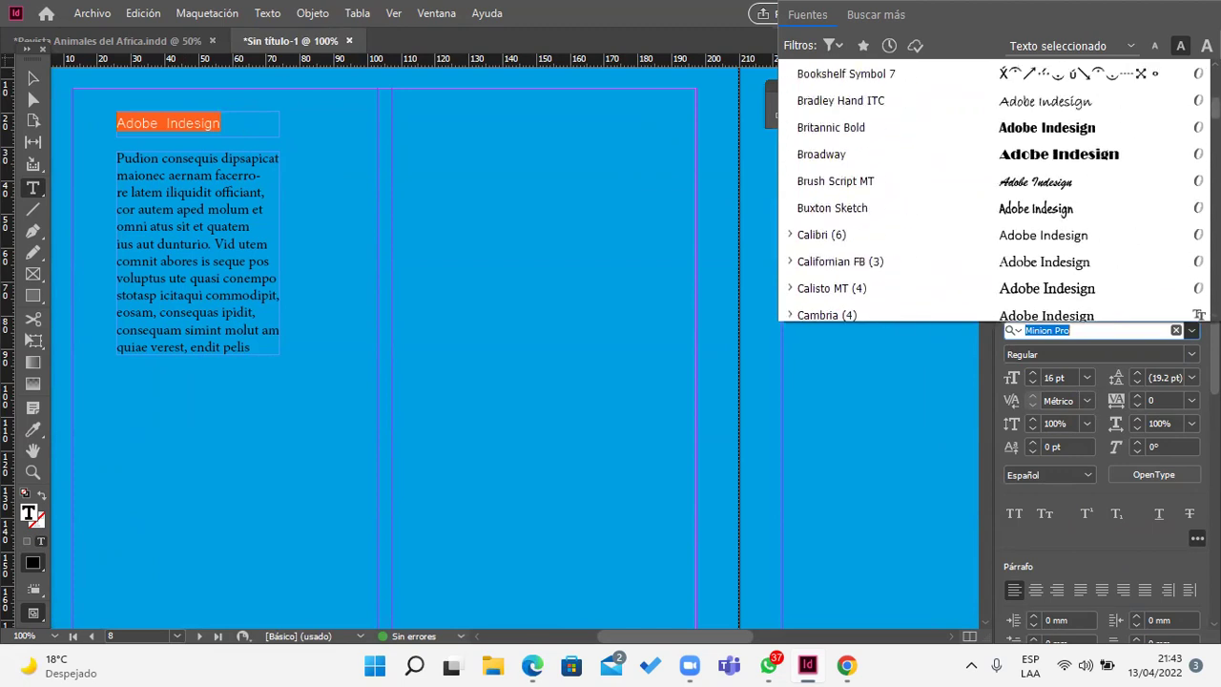
scroll(992, 191, up, 1)
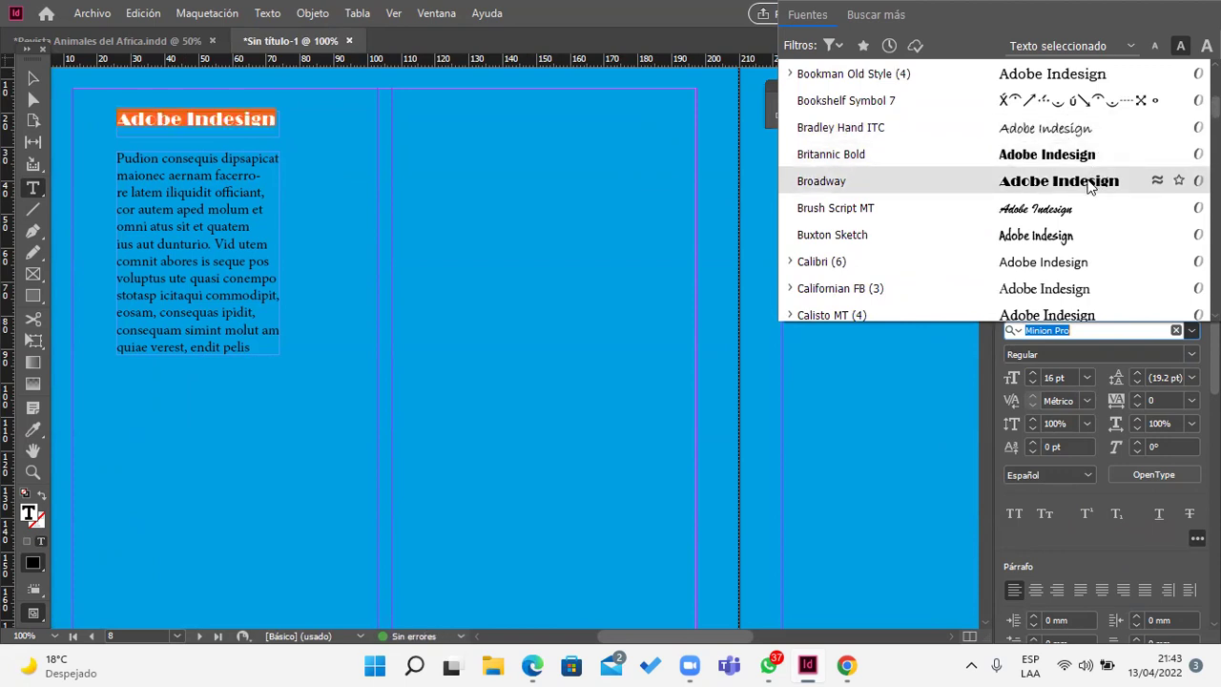
click(1087, 182)
Step: Fill the "Adobe Indesign" title text with the red C=15 M=100 Y=100 swatch
click(33, 77)
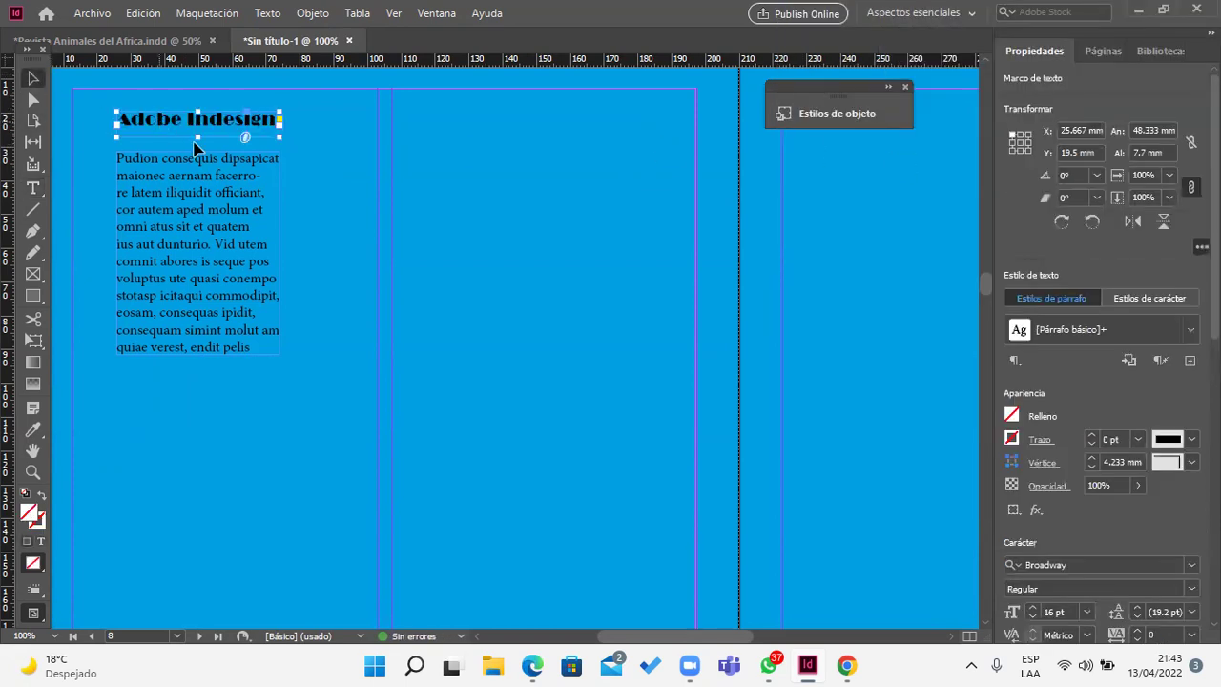
drag(200, 137, 202, 135)
triple_click(244, 122)
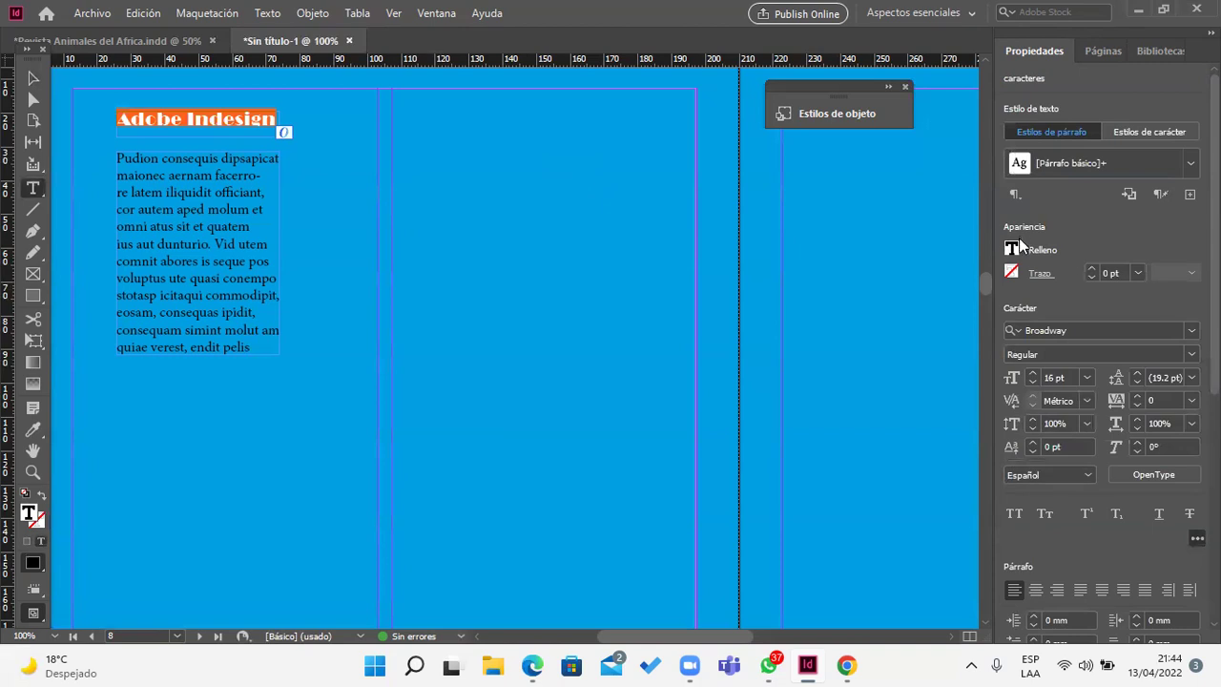
click(1011, 248)
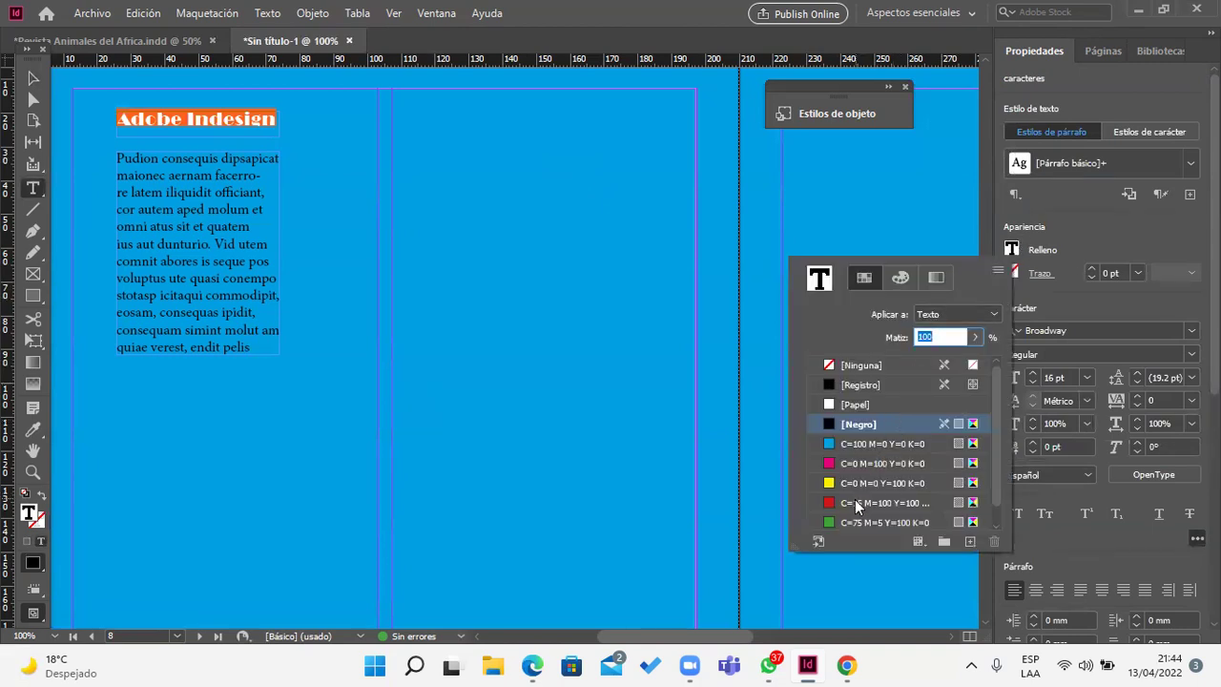
click(855, 502)
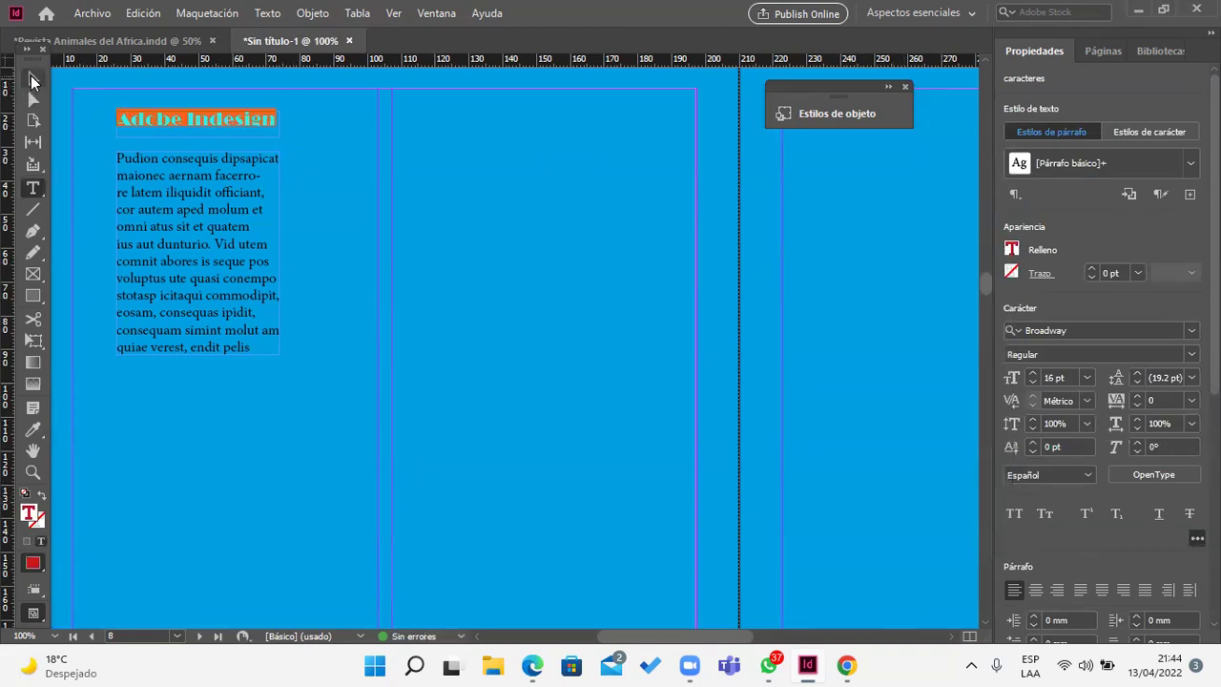
double_click(33, 80)
click(713, 317)
click(32, 80)
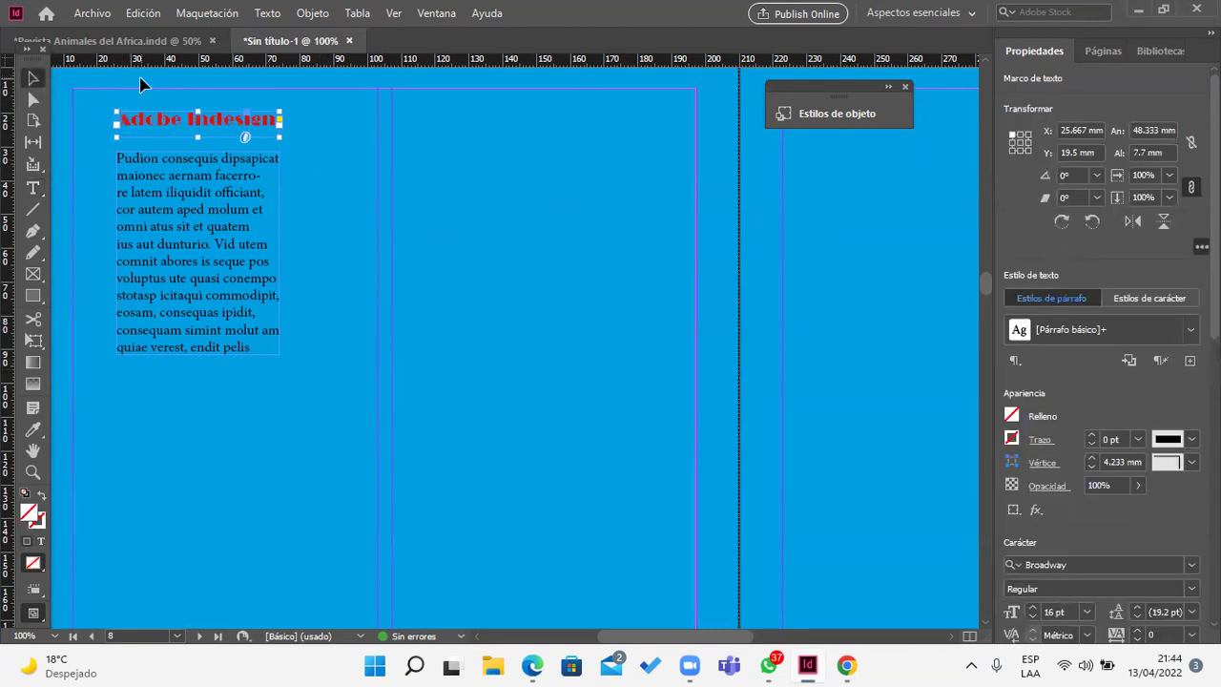
Step: Reposition the title's text frame to about X 25 mm and Y 20.3 mm, keeping its height at 7.7 mm
scroll(140, 86, up, 2)
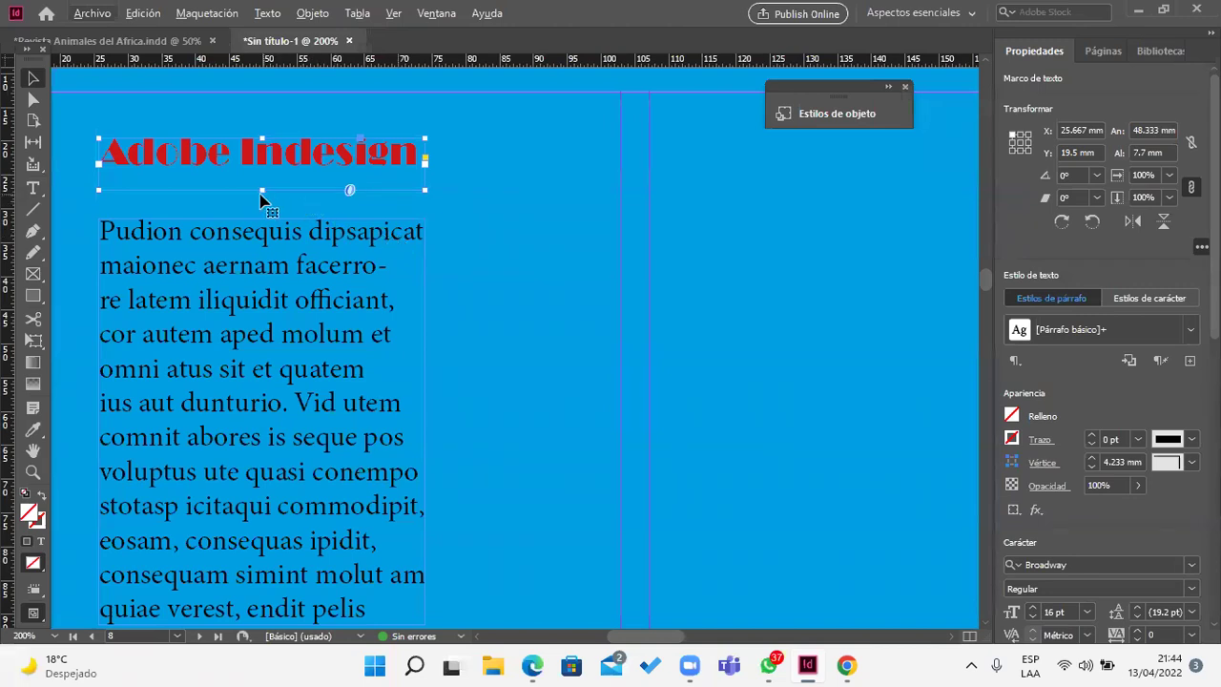
drag(261, 190, 261, 201)
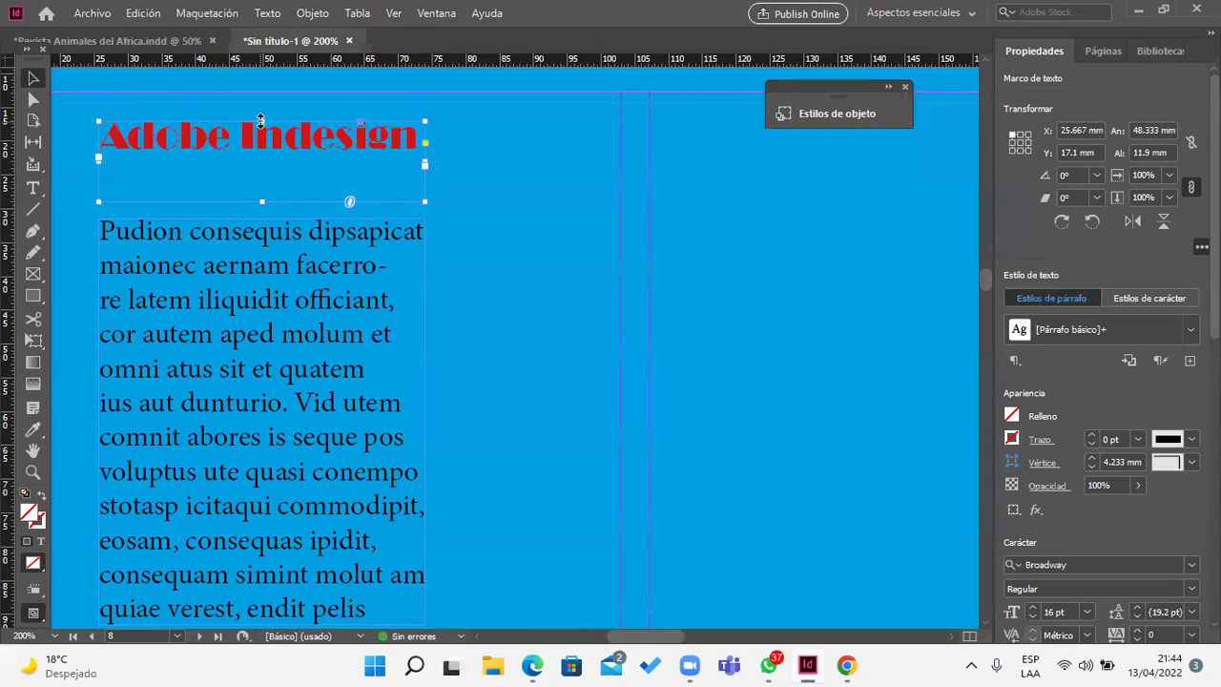
drag(260, 201, 282, 182)
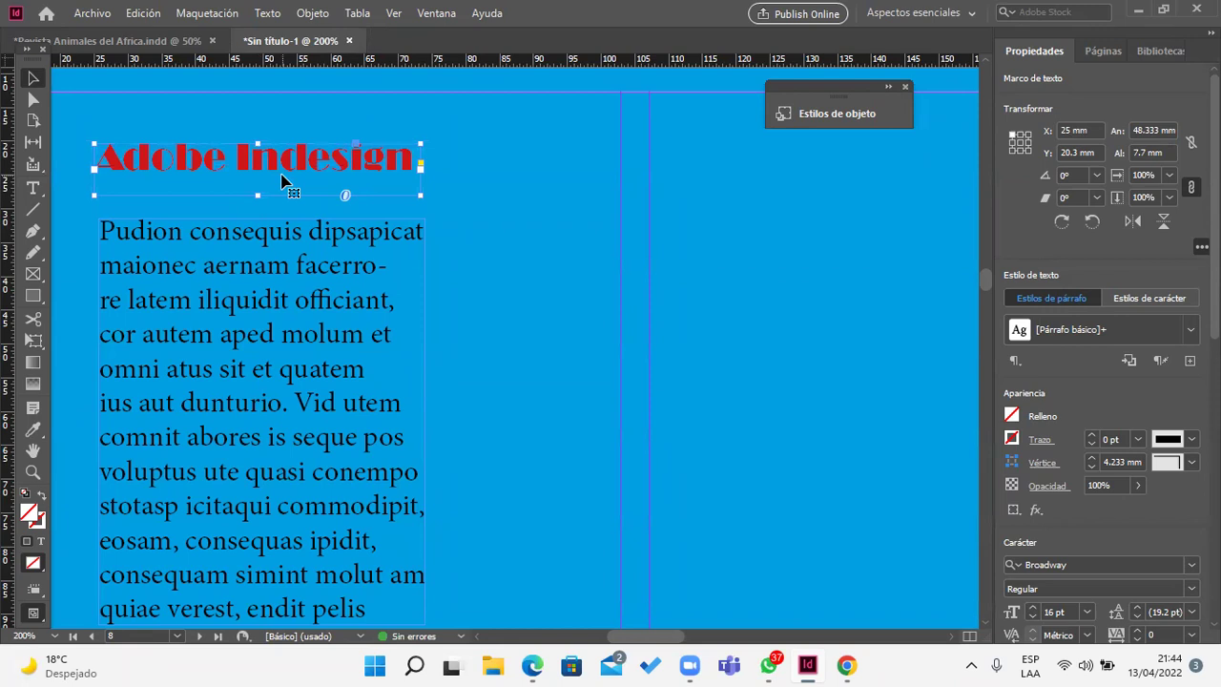
Step: Create a character style named "Titulos" from the formatting of the "Adobe Indesign" title
double_click(282, 182)
key(ctrl+a)
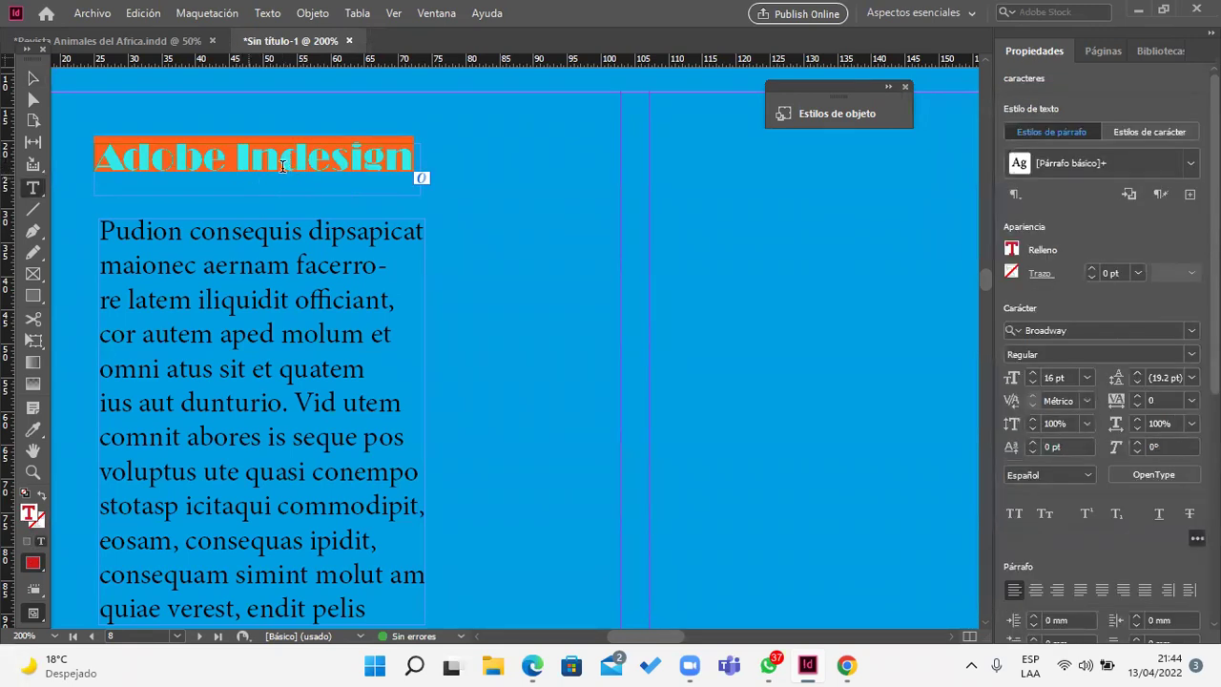
click(1139, 138)
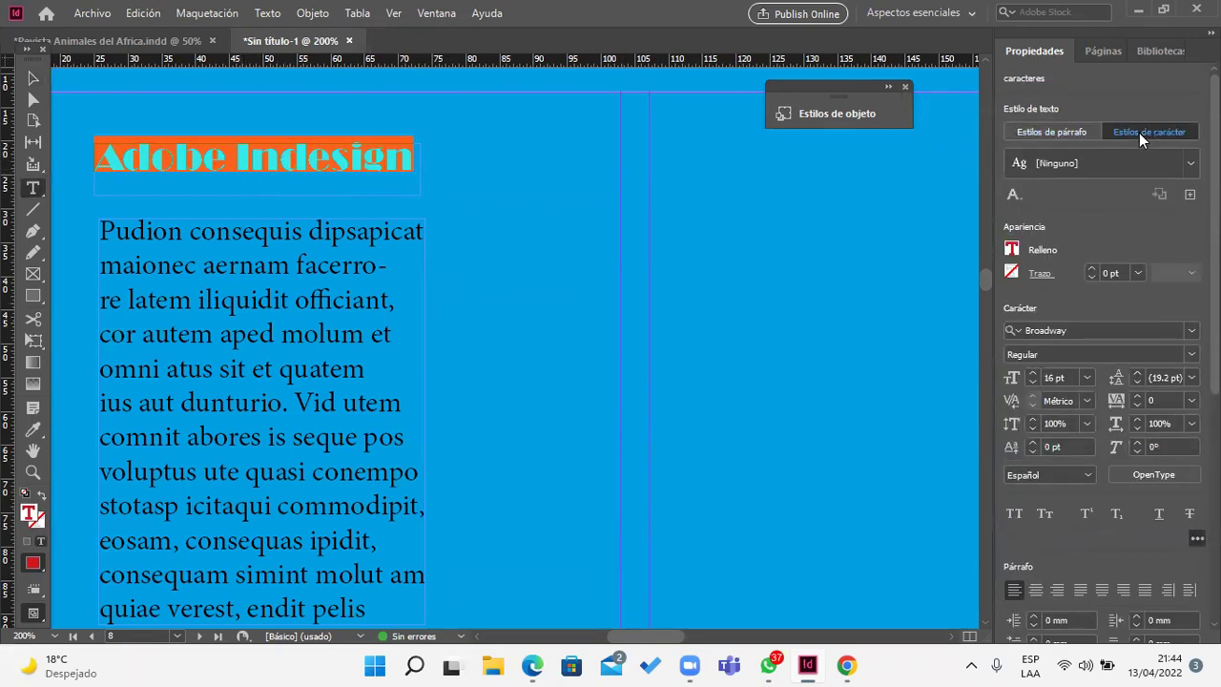
click(1188, 196)
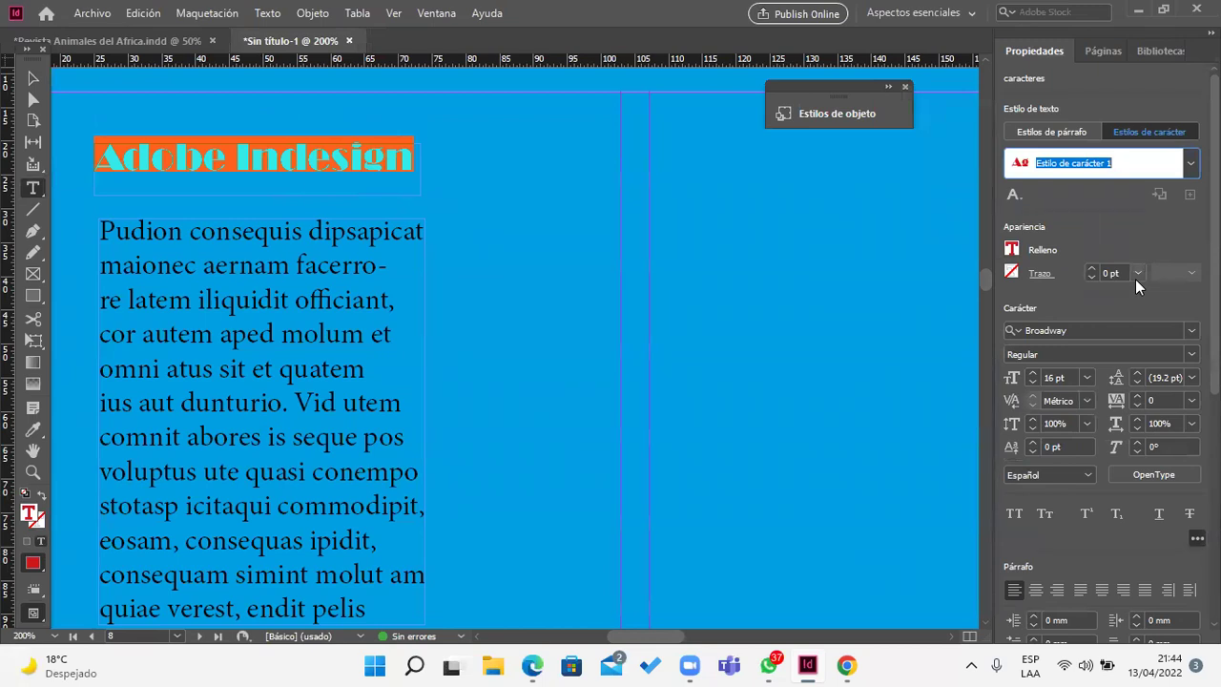
text(T)
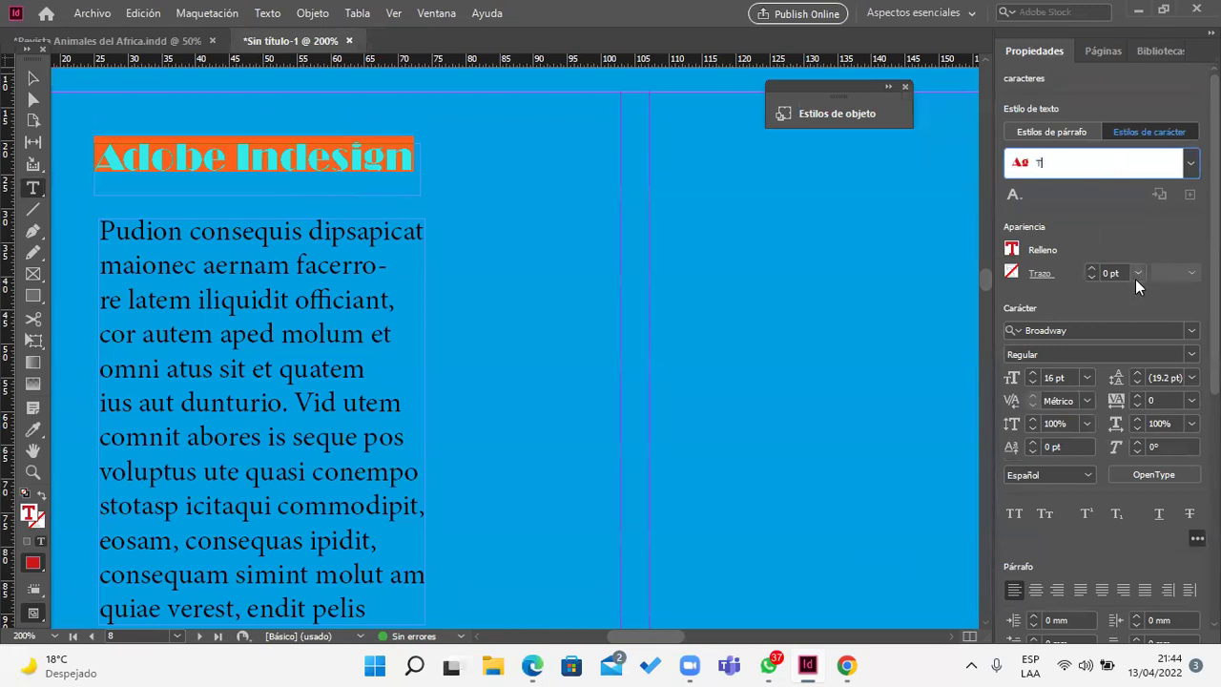
text(itulos)
key(Return)
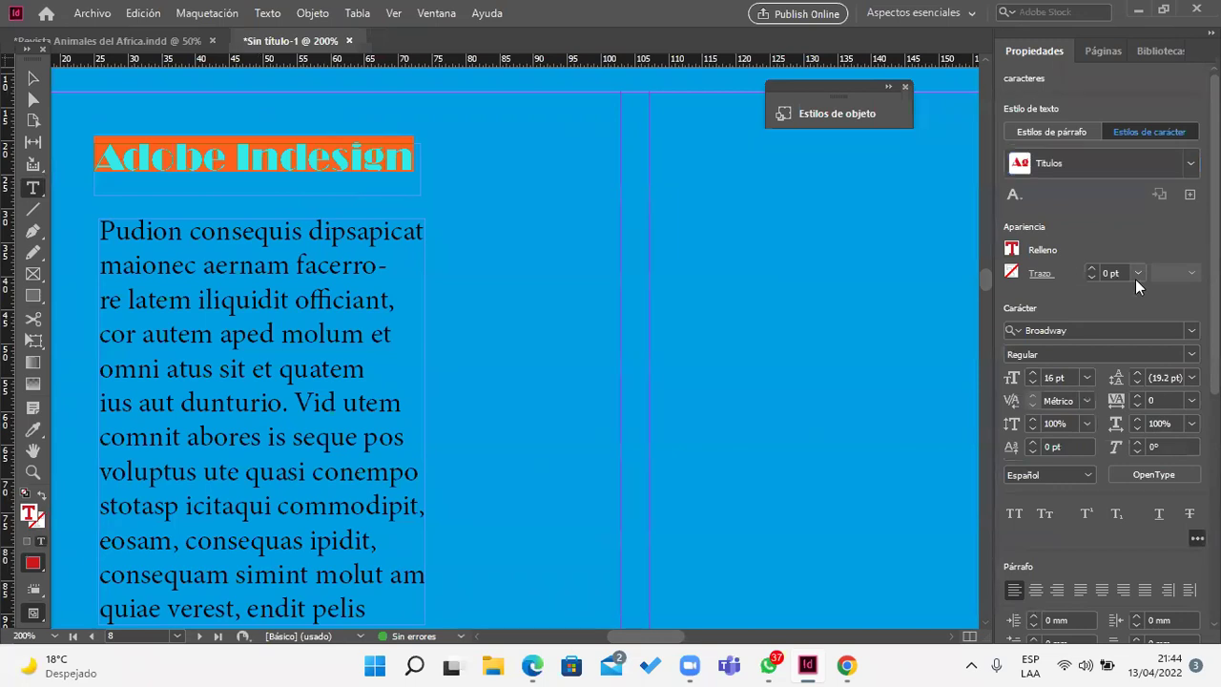
Step: Justify all the placeholder body text beneath the title, with its last line aligned left
click(283, 408)
double_click(283, 407)
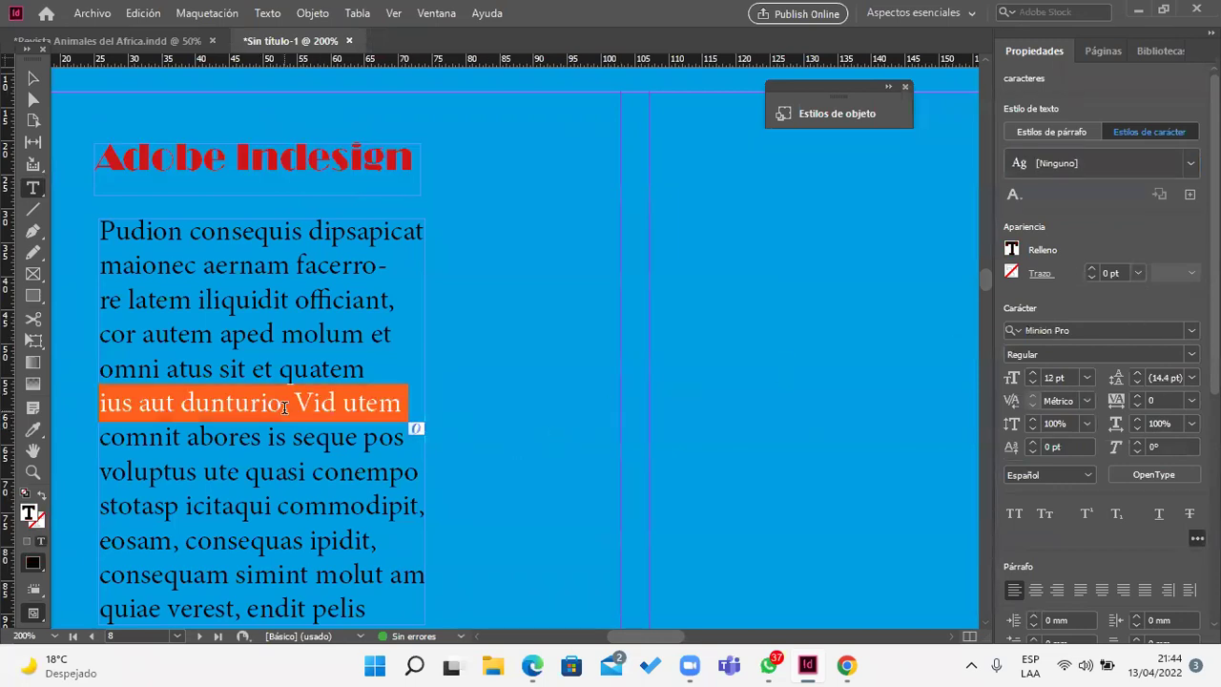
click(283, 408)
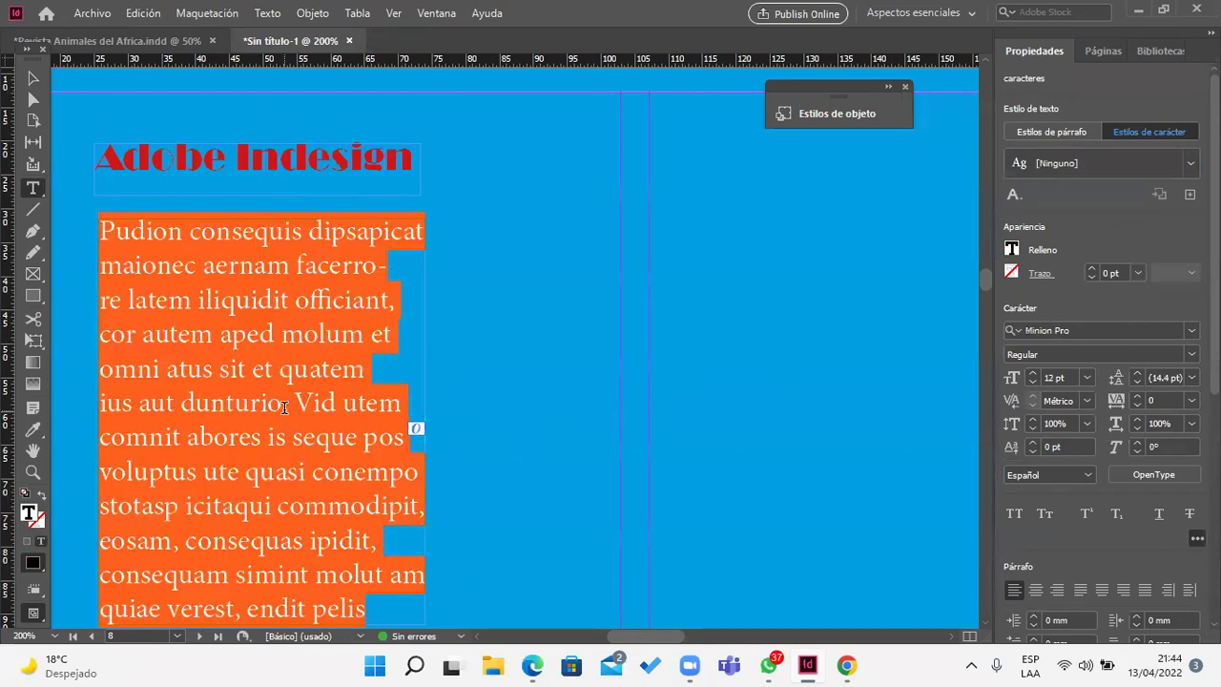
click(1081, 588)
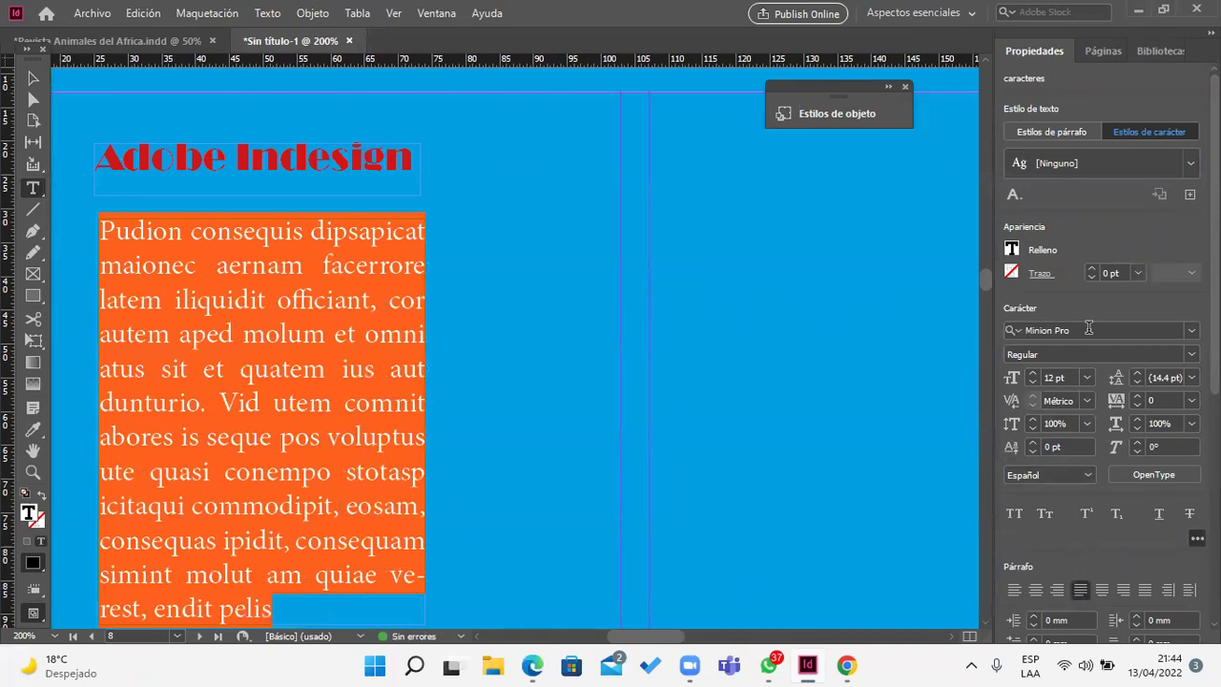
Step: Change the font of the placeholder body text to Abel
click(1192, 330)
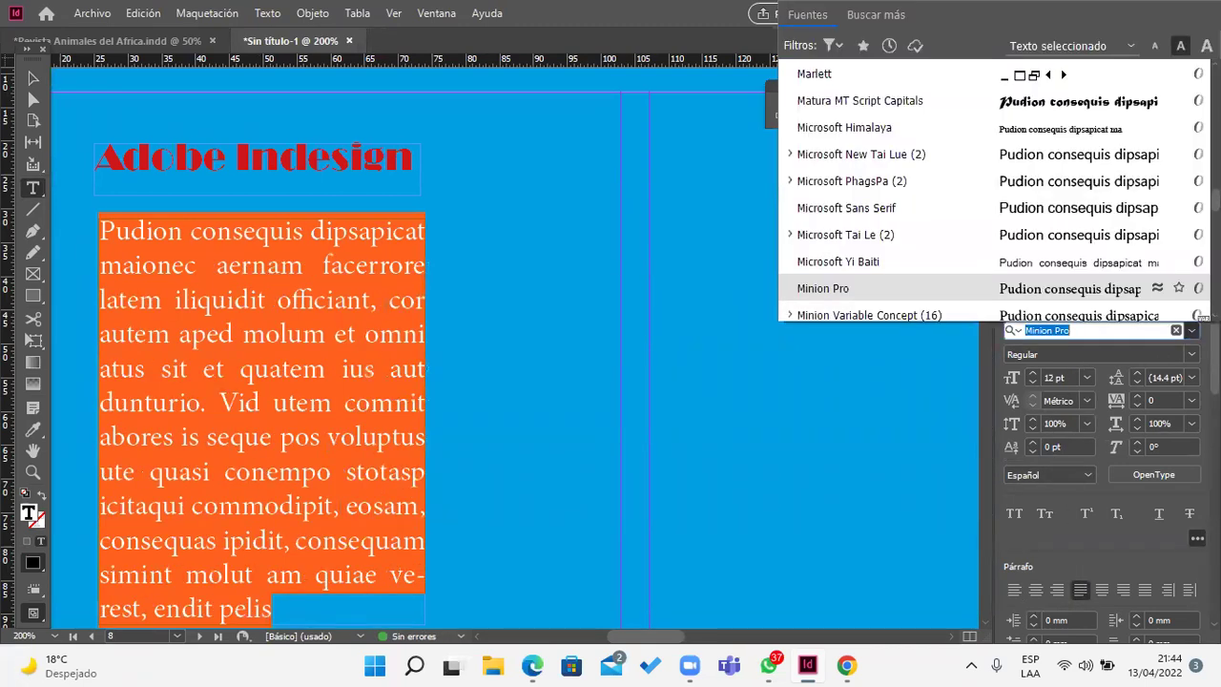
scroll(992, 207, down, 3)
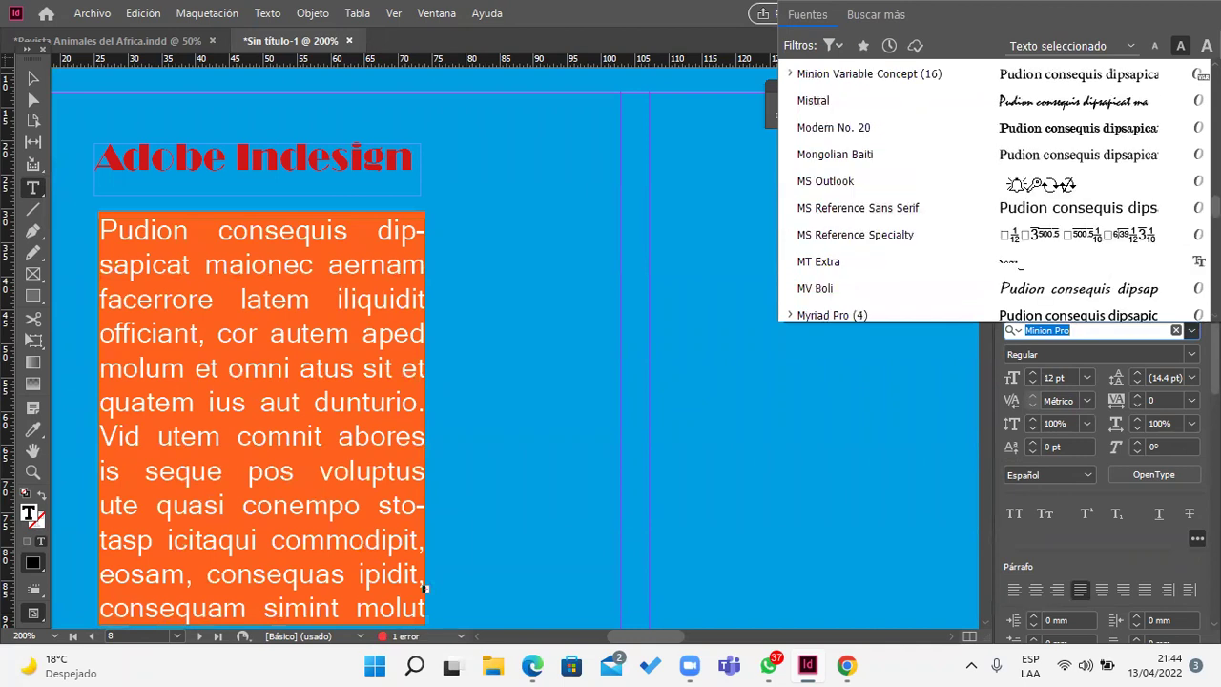
scroll(992, 190, up, 15)
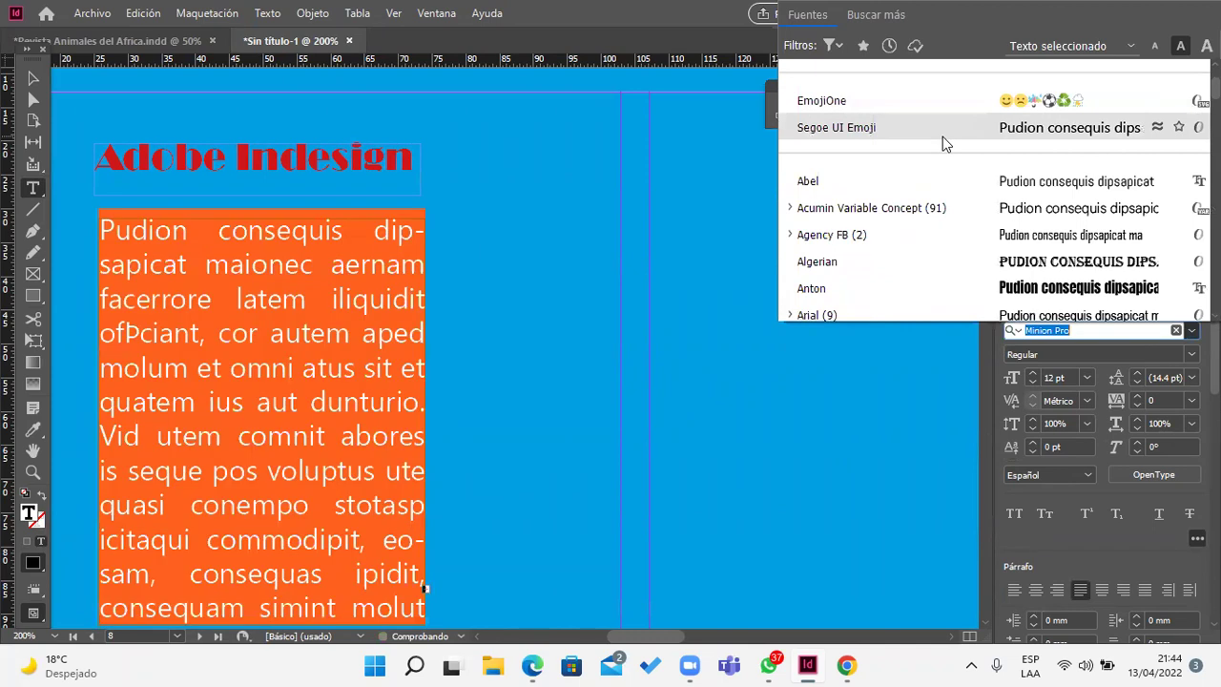
click(942, 172)
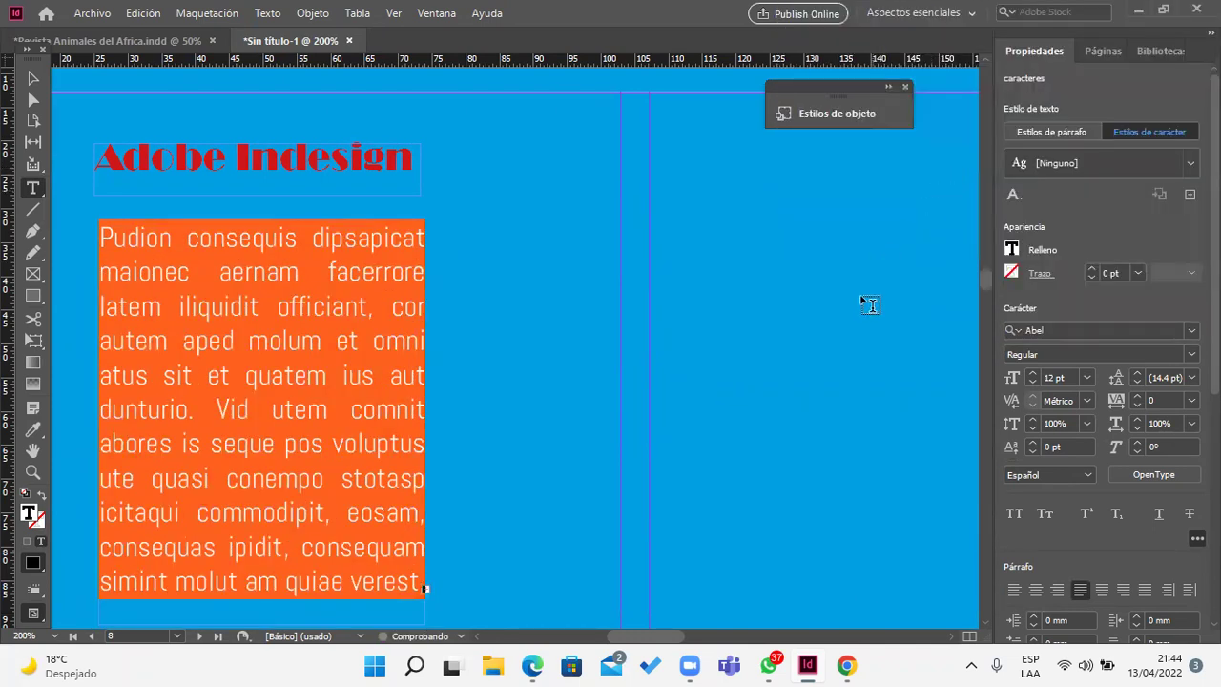
Step: Enlarge the body text frame to about 50.9 mm wide and 65.6 mm high so the overset text fits
scroll(687, 400, down, 2)
click(31, 79)
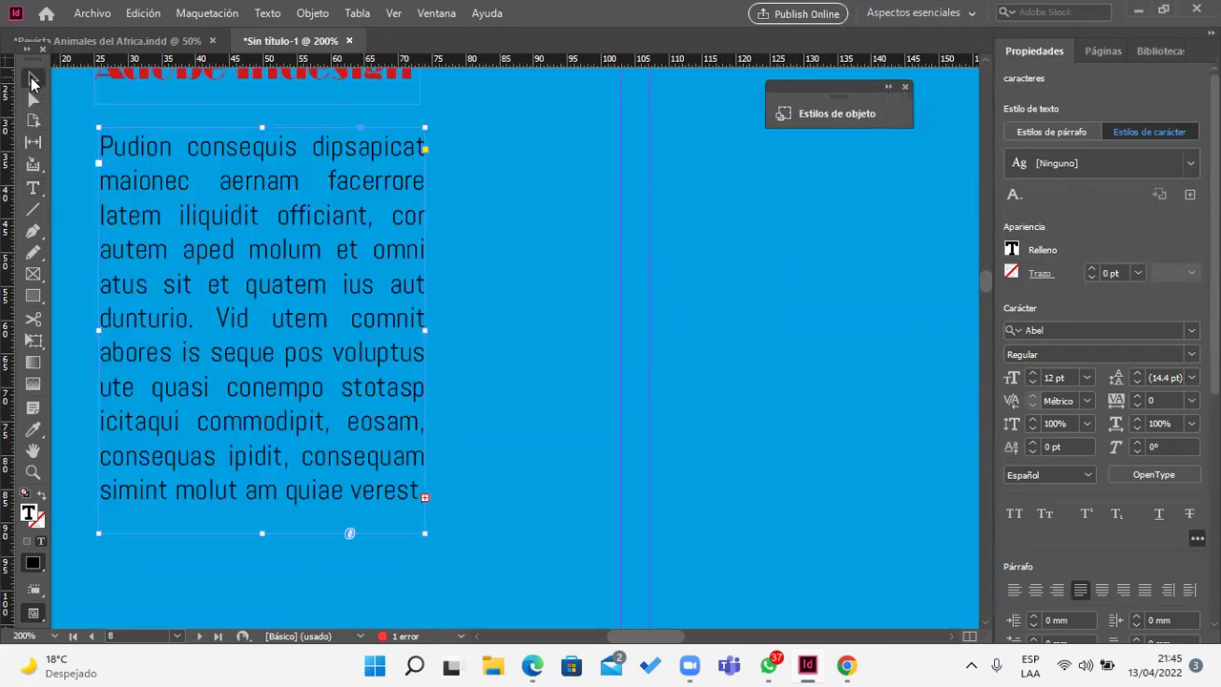
drag(424, 533, 442, 570)
Step: Fill all the placeholder body text with the red C=15 M=100 Y=100 swatch and deselect it
double_click(363, 420)
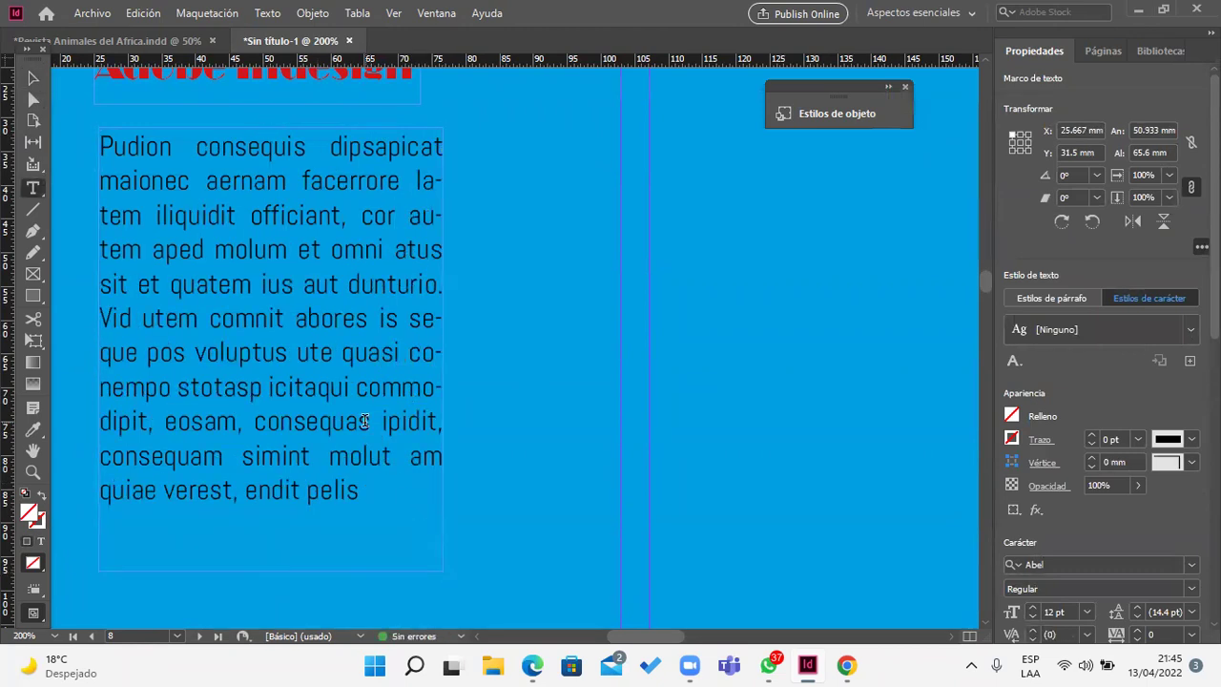
triple_click(364, 421)
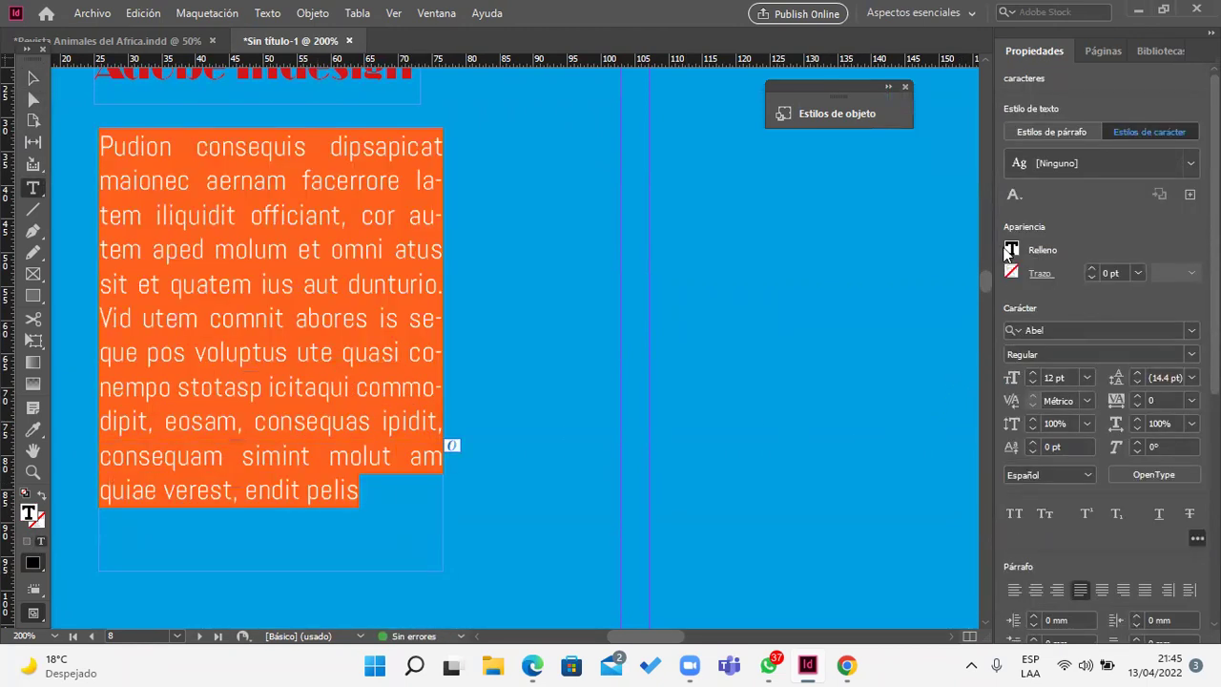
click(1011, 250)
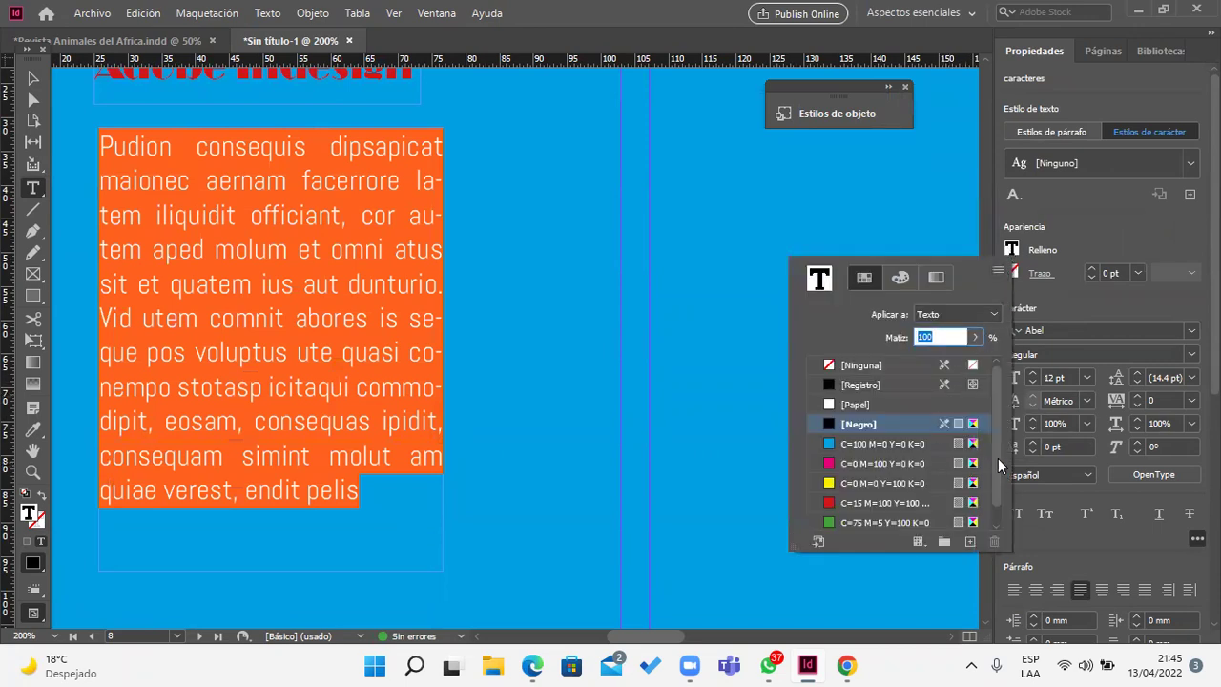
click(935, 505)
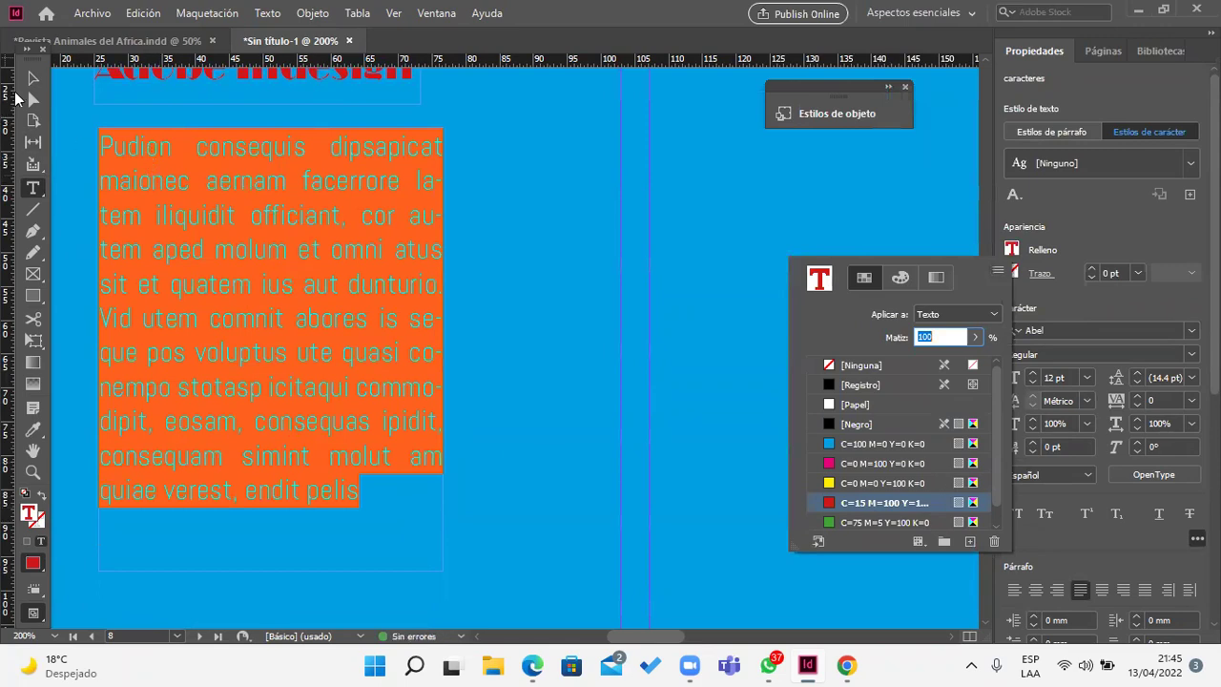
click(32, 77)
click(548, 305)
Step: Fill all the placeholder body text with the magenta C=0 M=100 Y=0 K=0 swatch and deselect it
scroll(548, 306, up, 3)
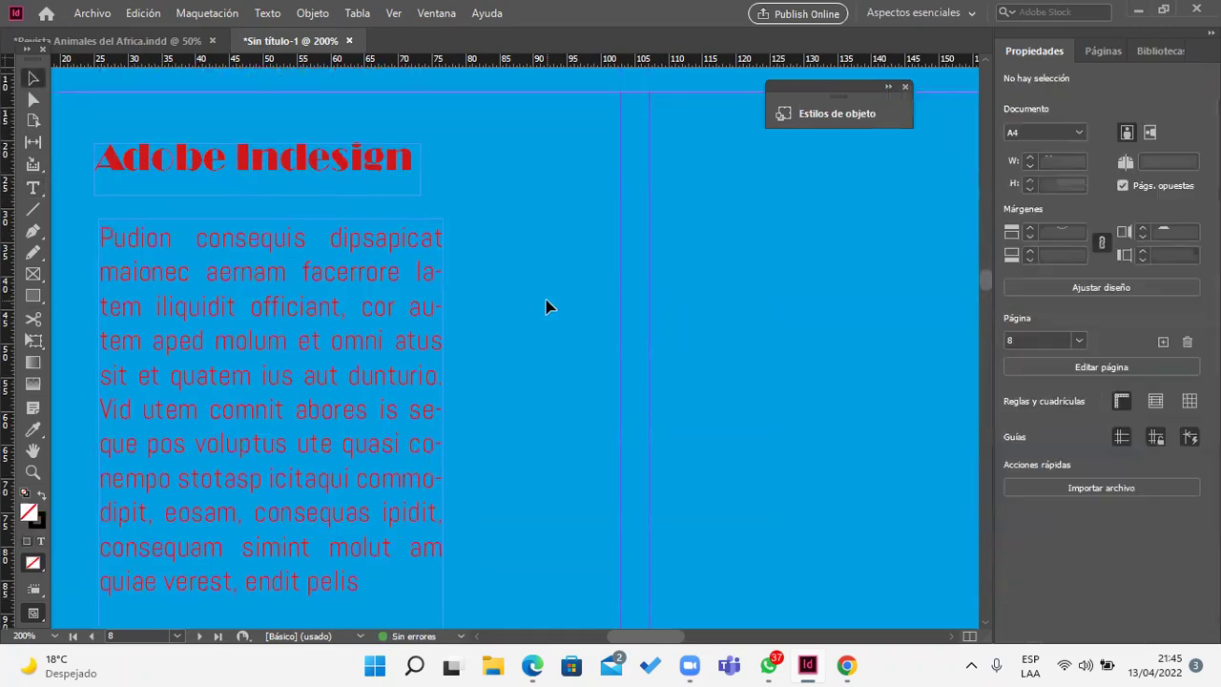
scroll(547, 307, down, 1)
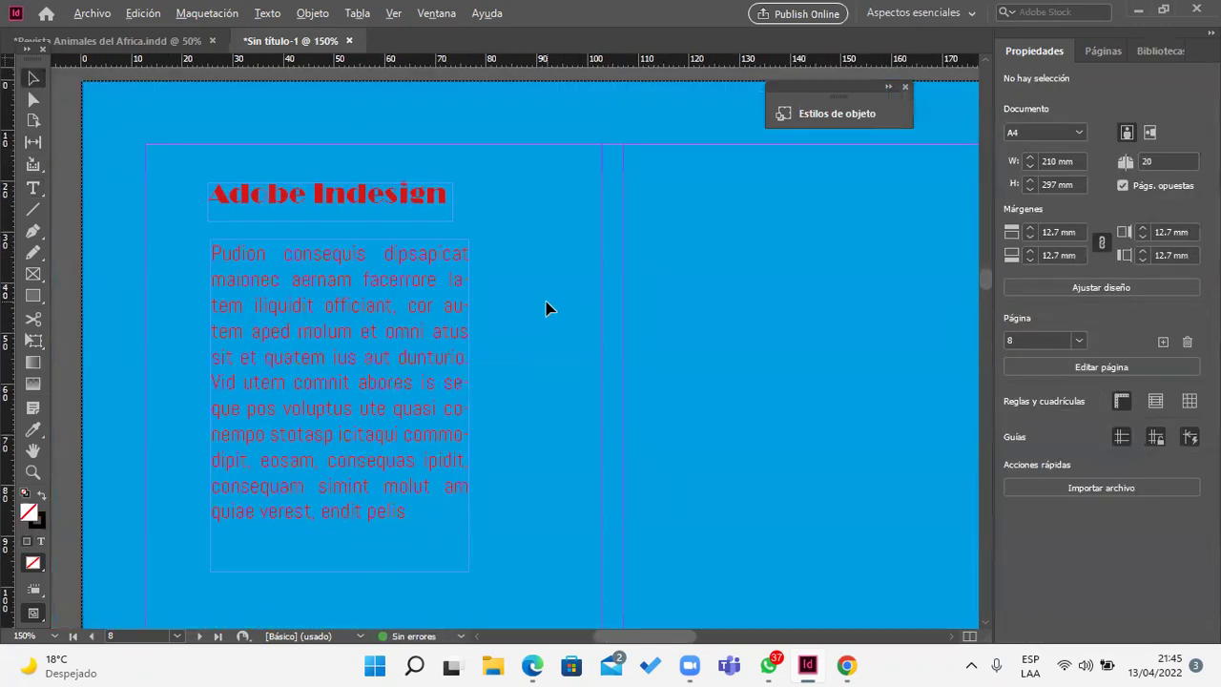
double_click(428, 381)
key(ctrl+a)
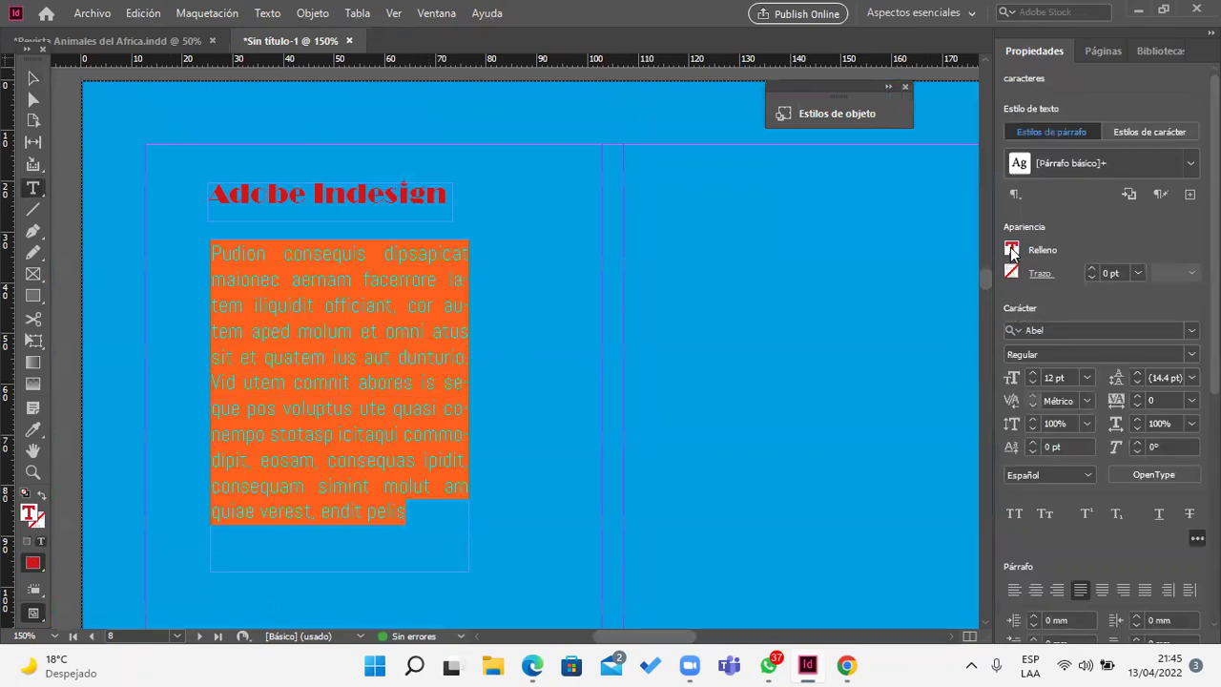
click(1012, 250)
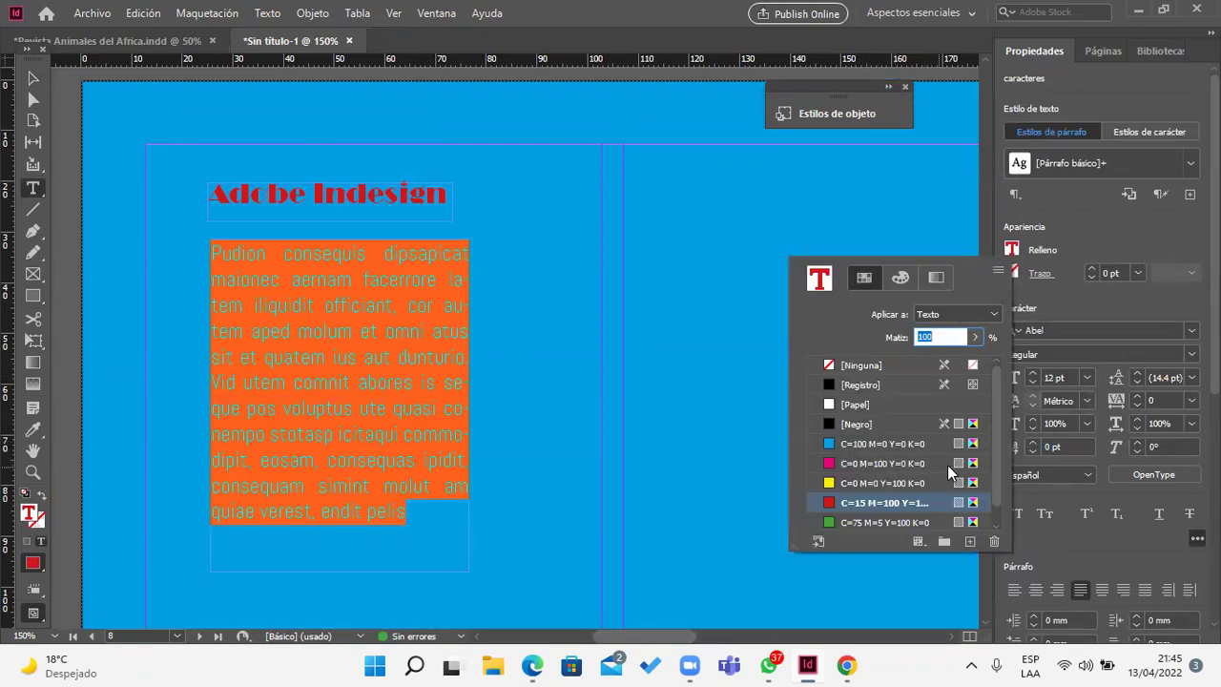
click(904, 464)
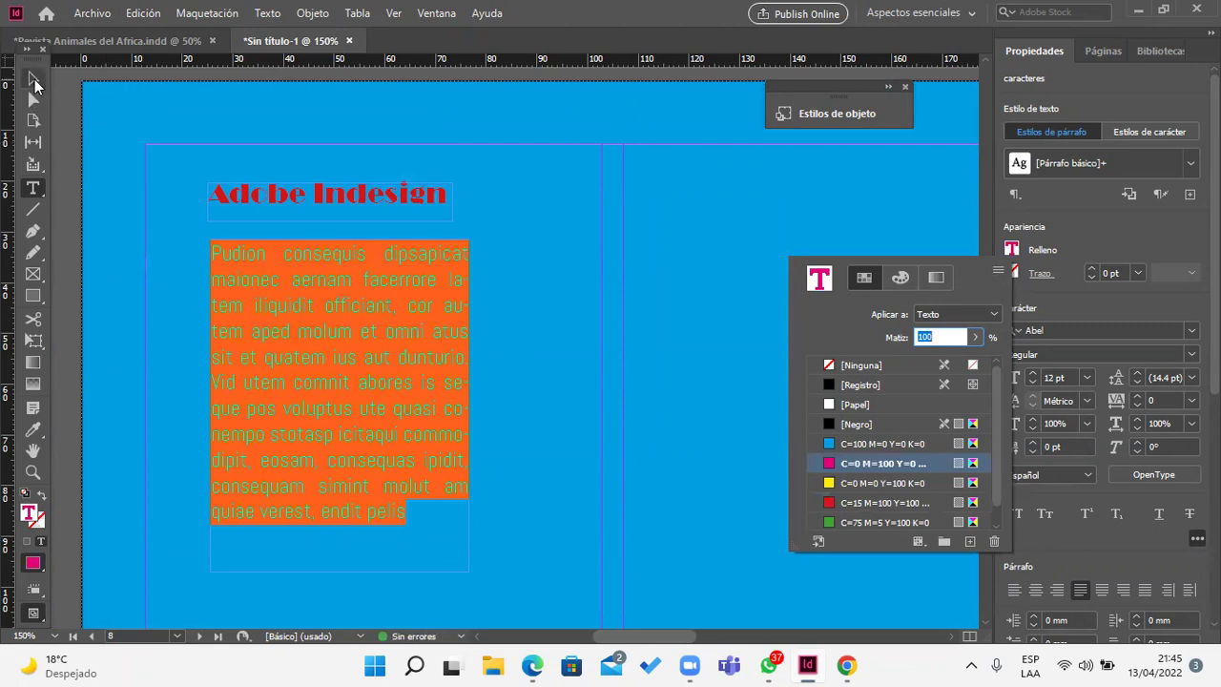
key(Escape)
key(ctrl+shift+m)
click(692, 312)
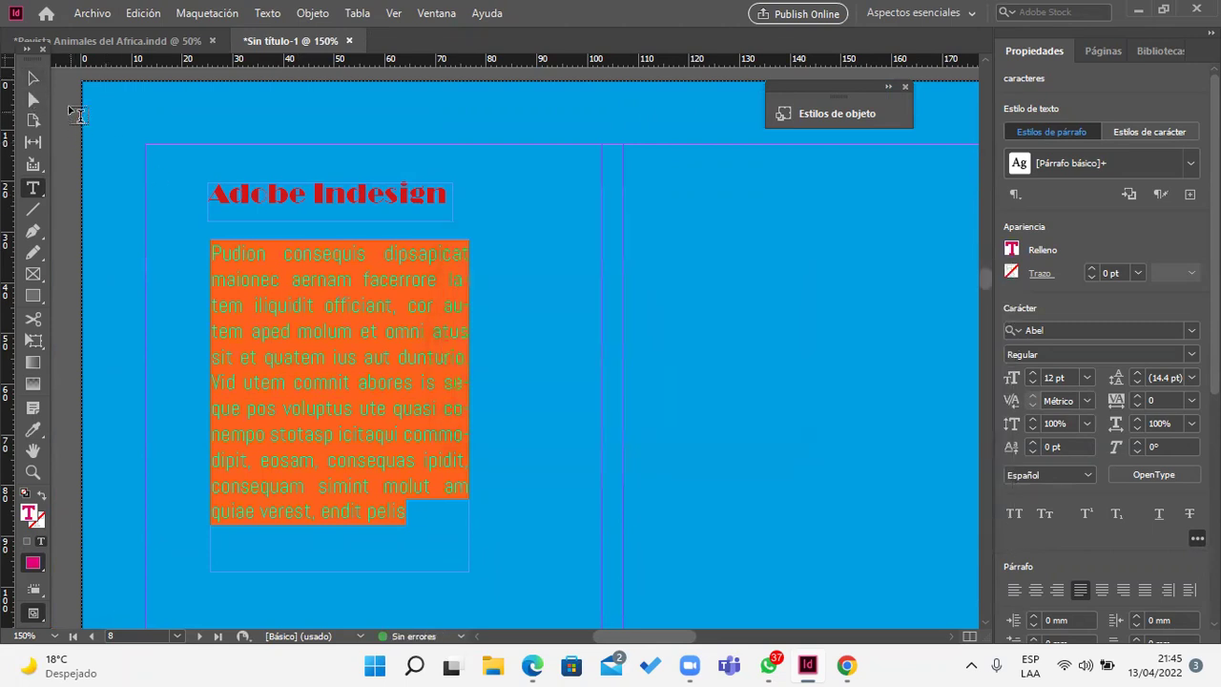
click(31, 80)
click(670, 350)
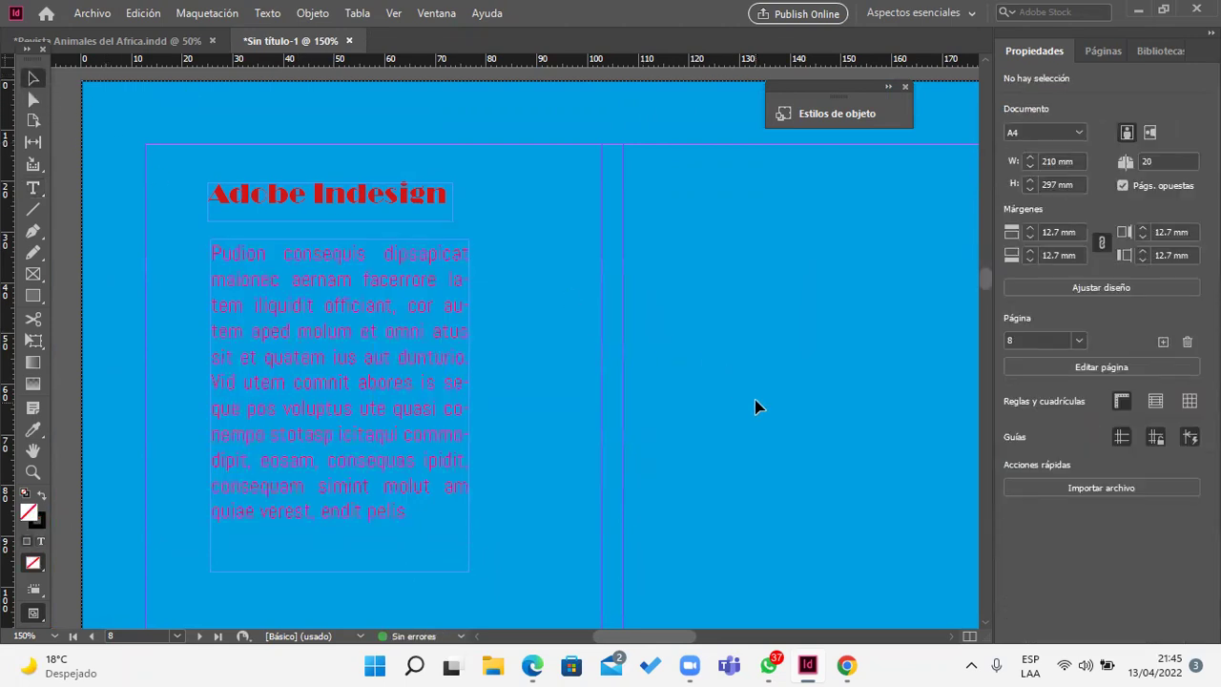
Step: Save the formatting of all the placeholder body text as a new paragraph style named Parrafo, leaving nothing selected
scroll(687, 371, right, 2)
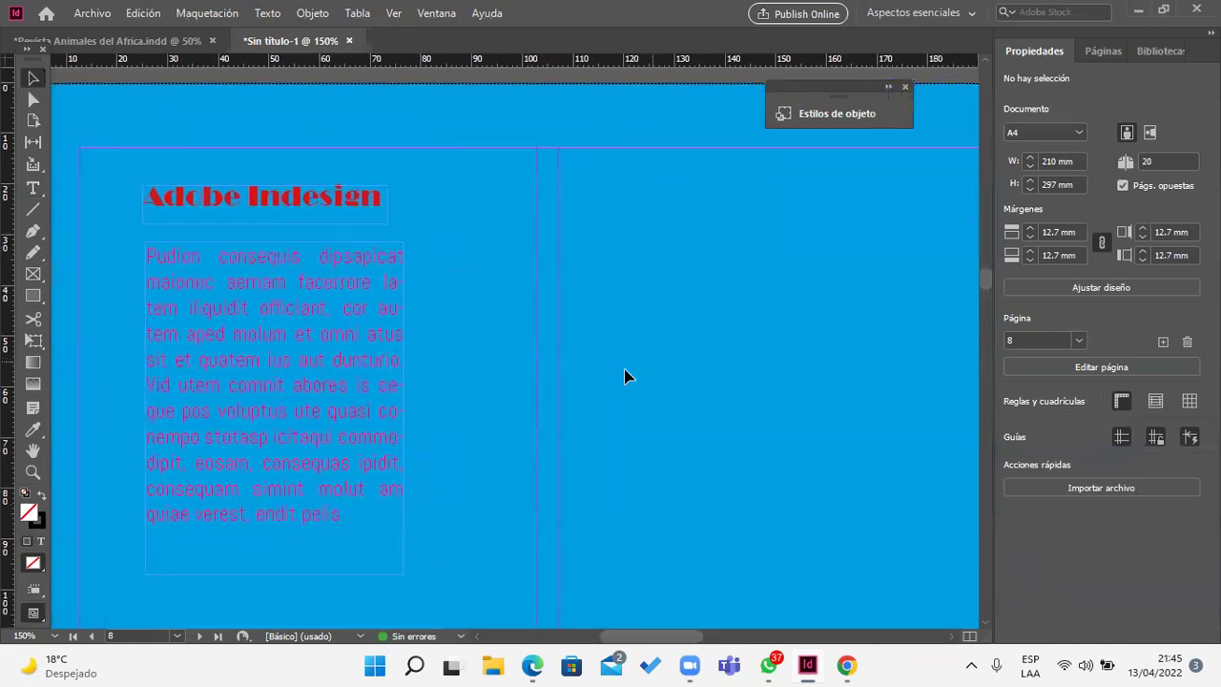
key(t)
triple_click(387, 384)
key(ctrl+a)
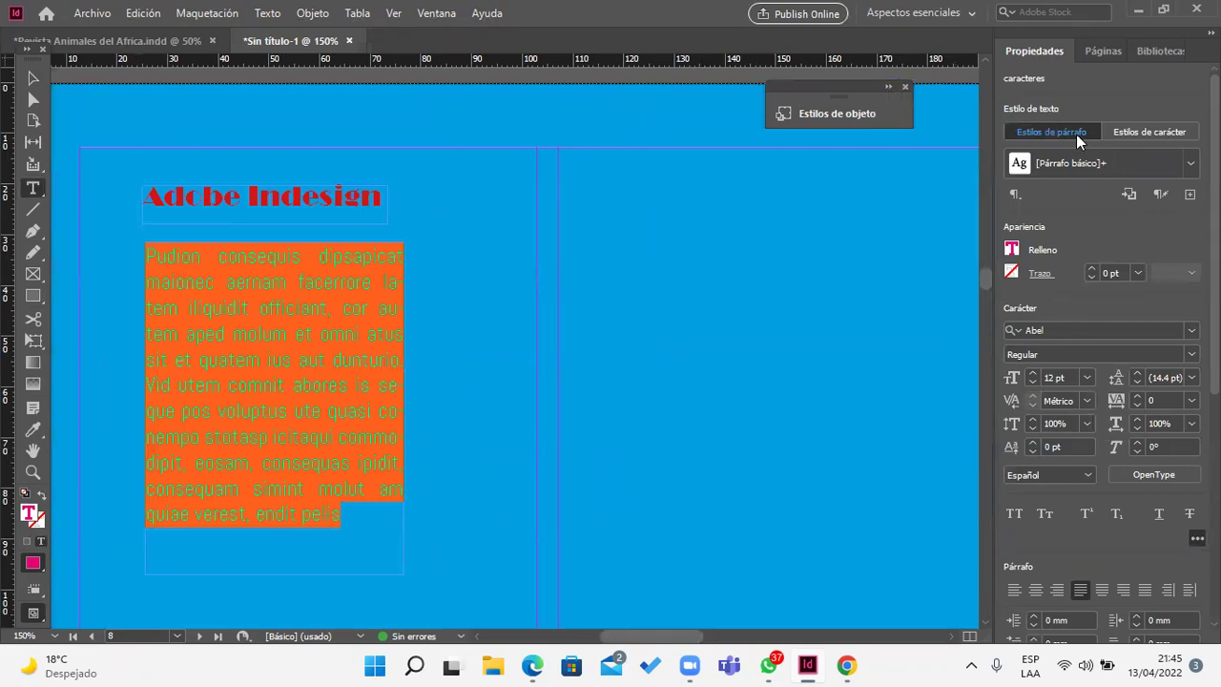
click(1185, 193)
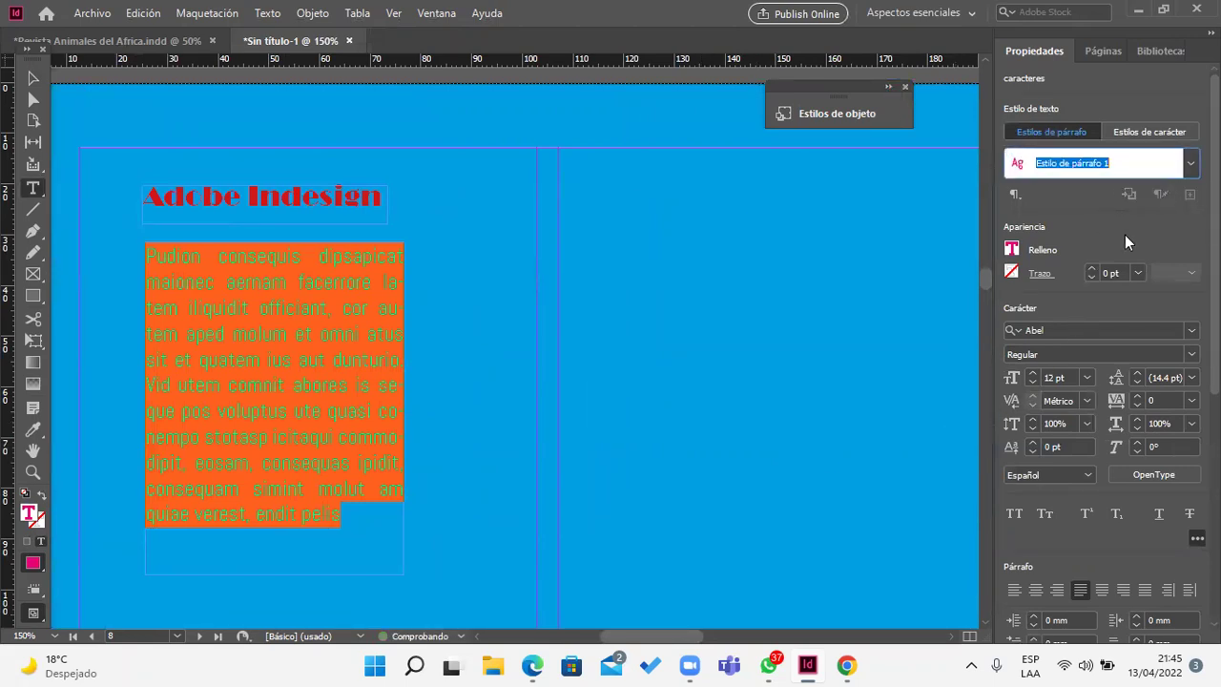
text(Parrafo)
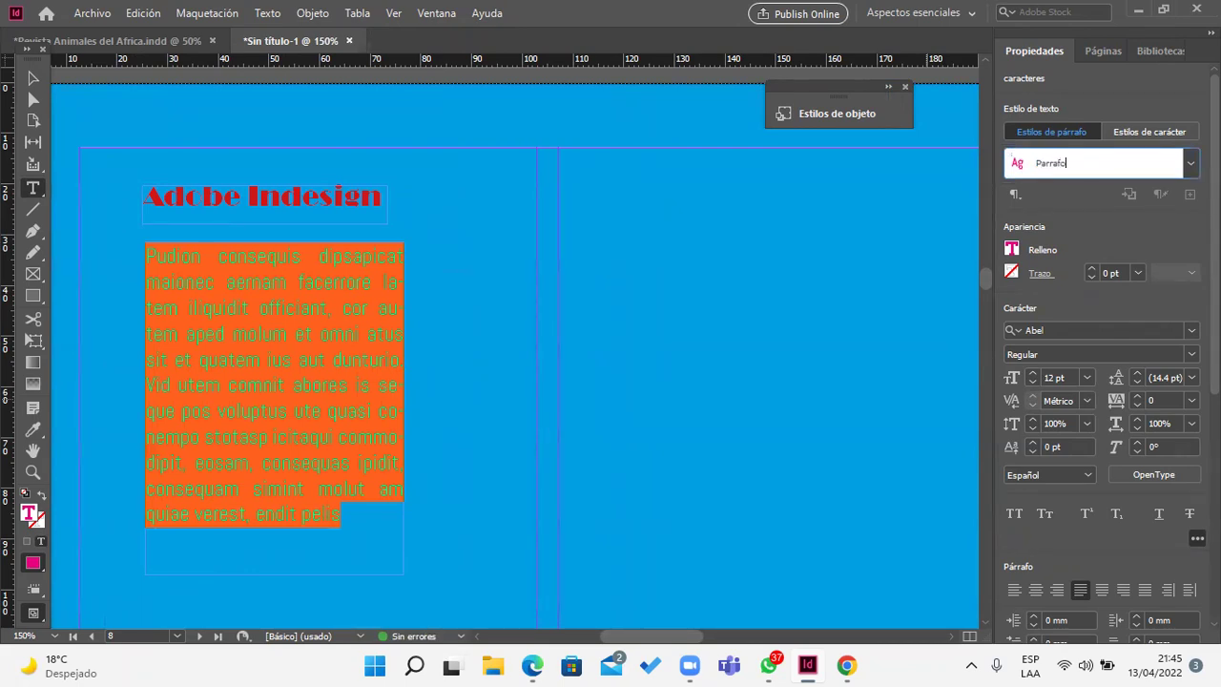
key(Return)
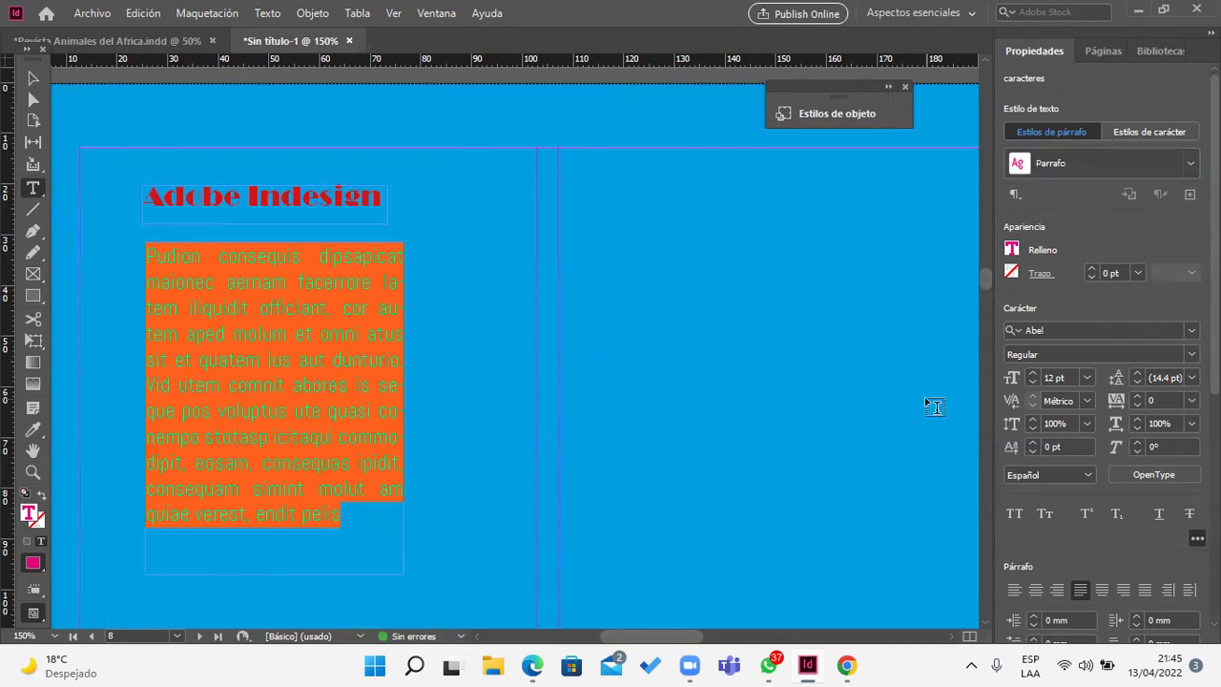
click(32, 78)
click(691, 359)
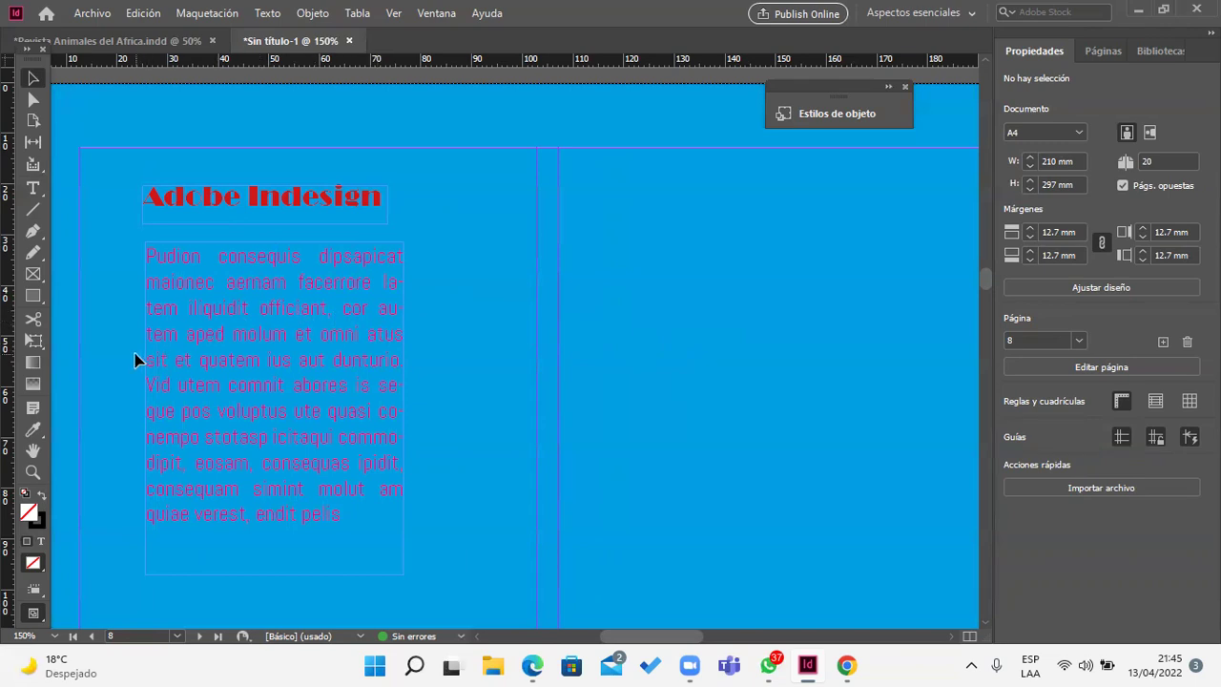
Step: Add a text frame about 48.3 mm wide and 7.7 mm high in the second column, level with the title, reading "Adobe Animate"
click(33, 189)
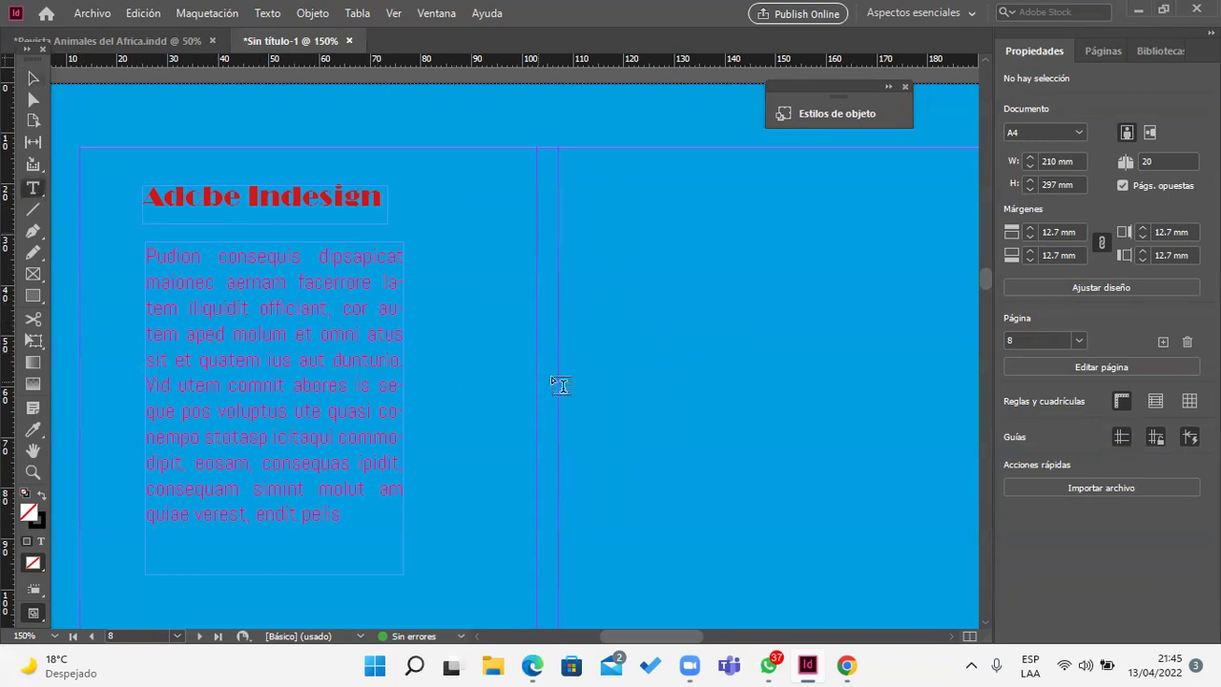
drag(593, 186, 842, 226)
text(A)
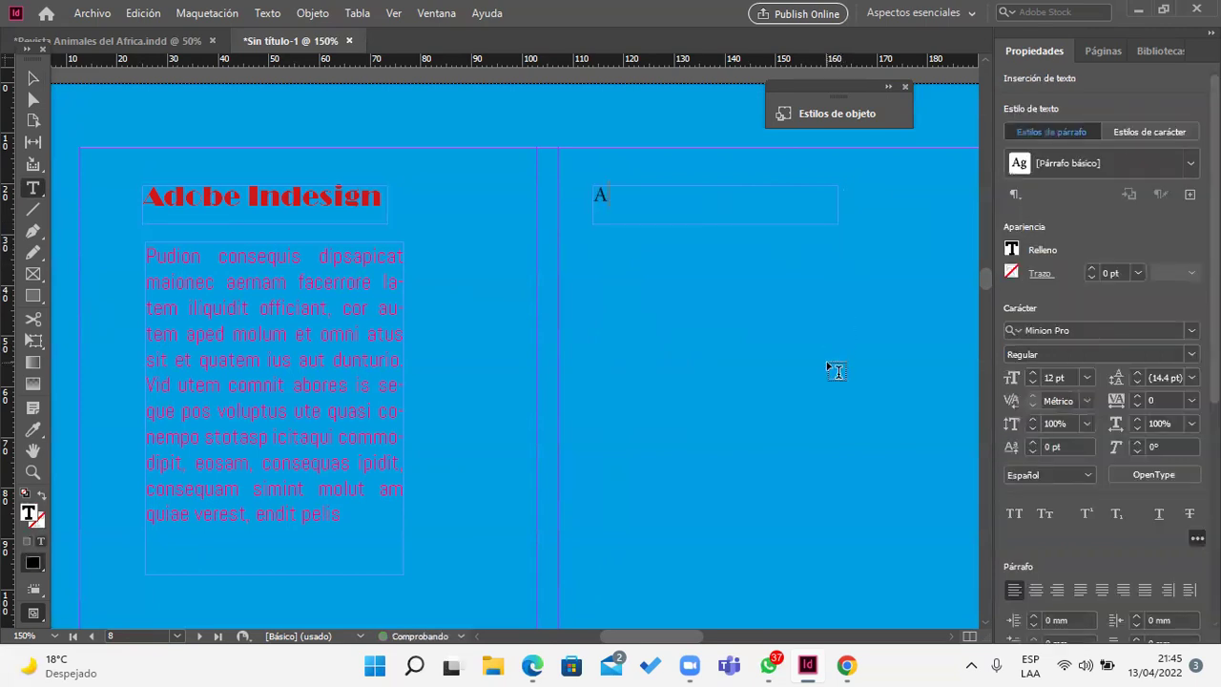
text(dobe Animate)
click(34, 81)
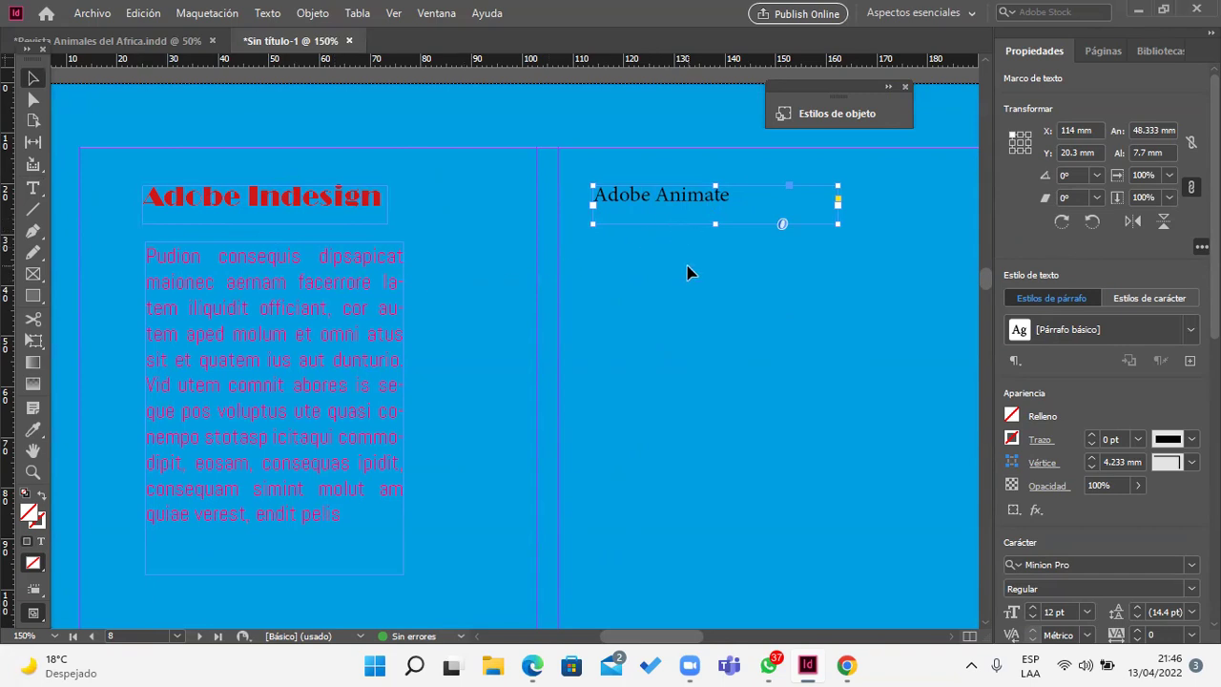
Step: Apply the Titulos character style to the whole "Adobe Animate" heading and deselect it
triple_click(701, 202)
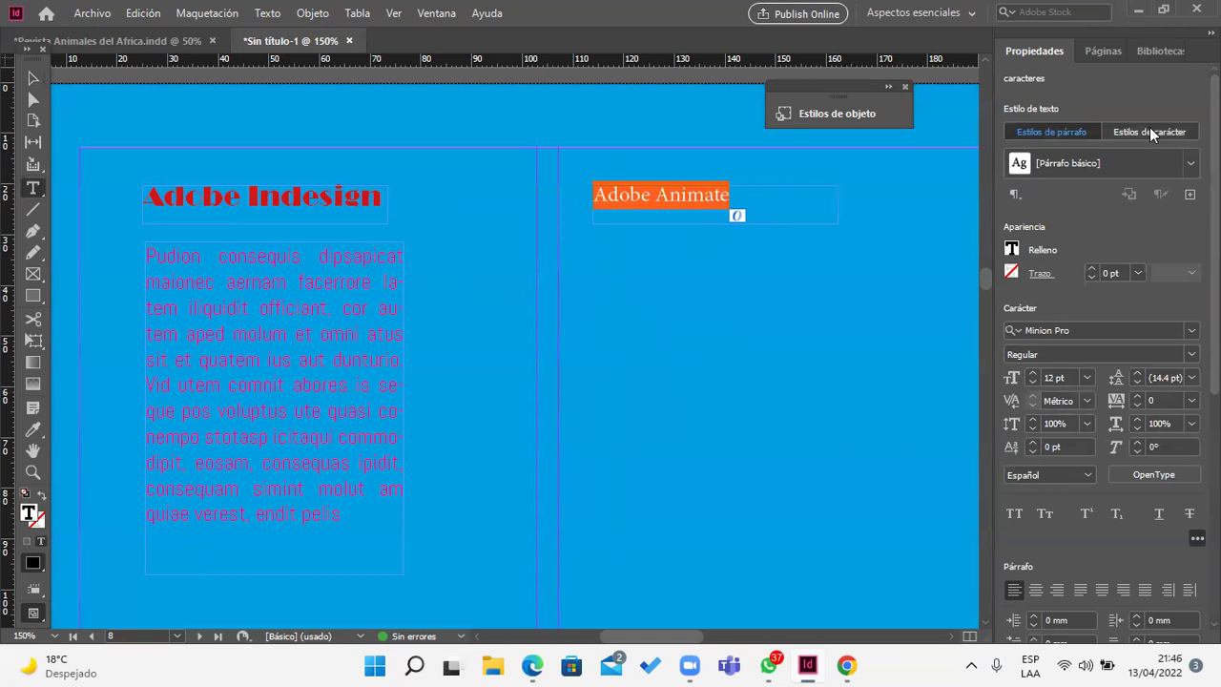
click(1149, 130)
click(1189, 163)
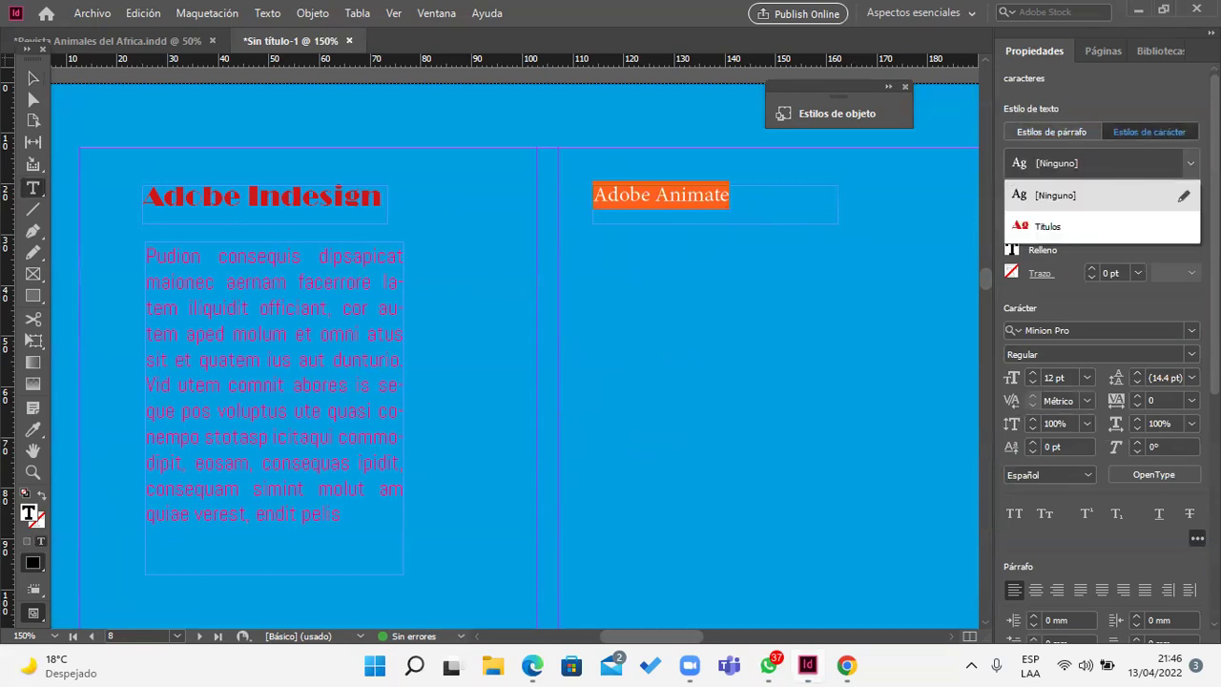
click(1049, 227)
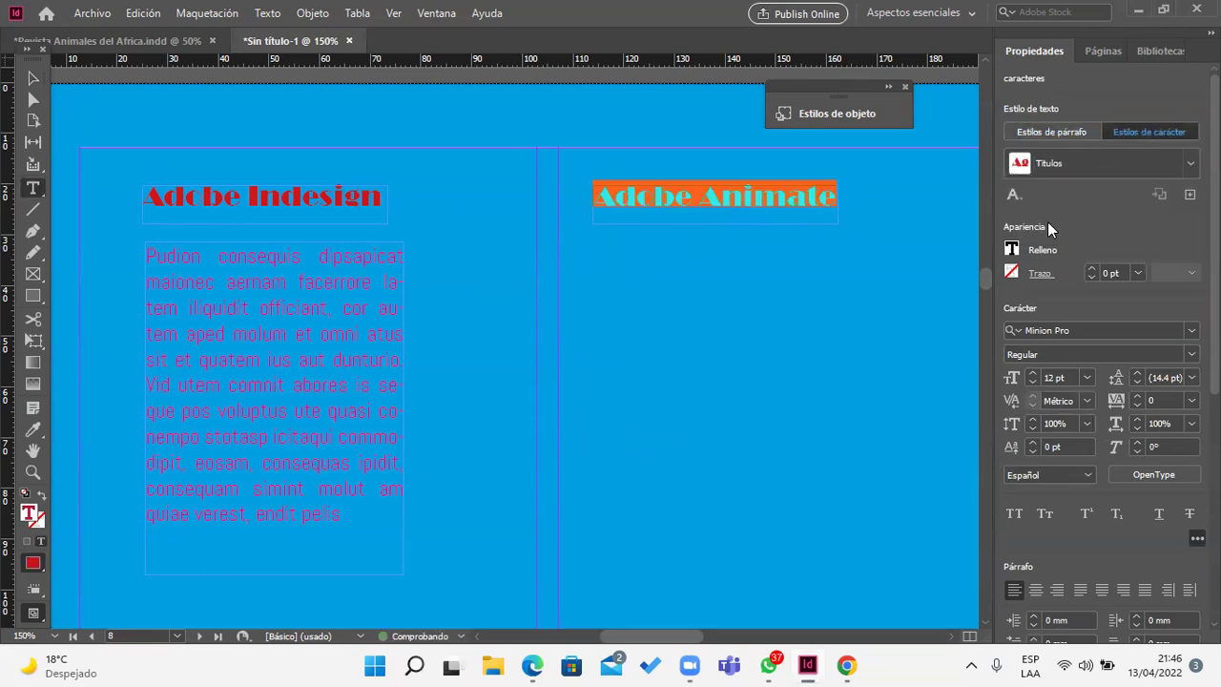
click(35, 76)
click(674, 354)
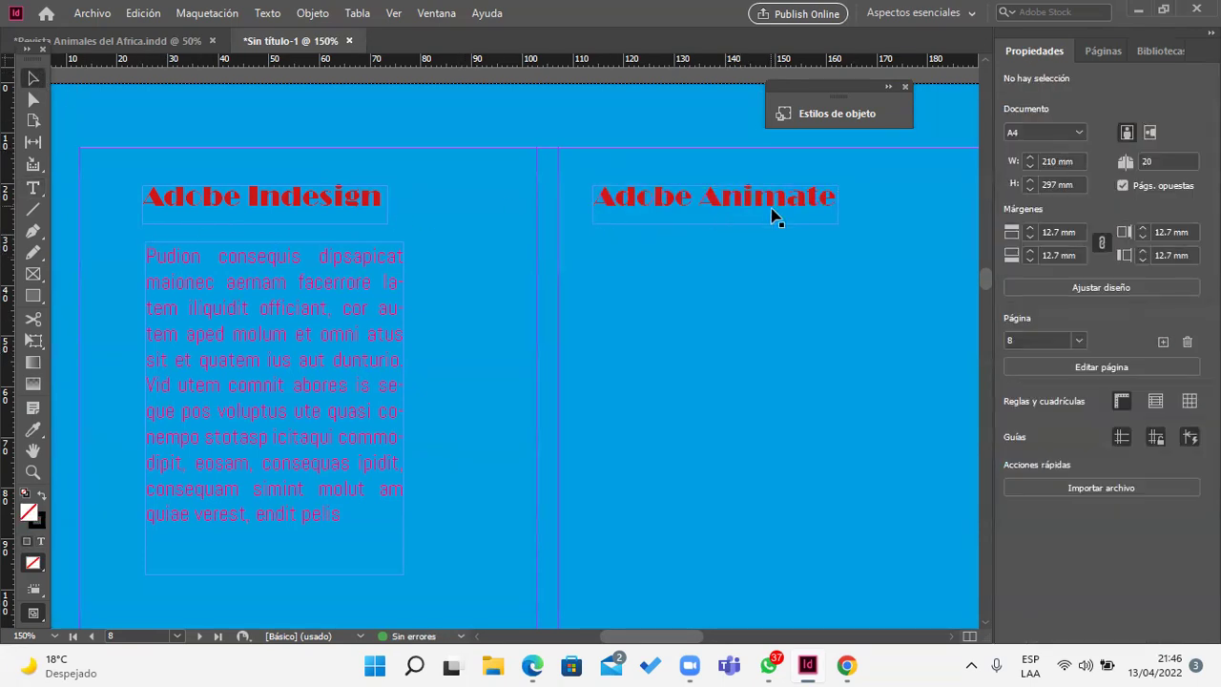
Step: Draw a text frame about 48.3 mm wide and 61.2 mm high beneath the "Adobe Animate" heading and fill it with placeholder text
click(33, 189)
drag(593, 238, 838, 547)
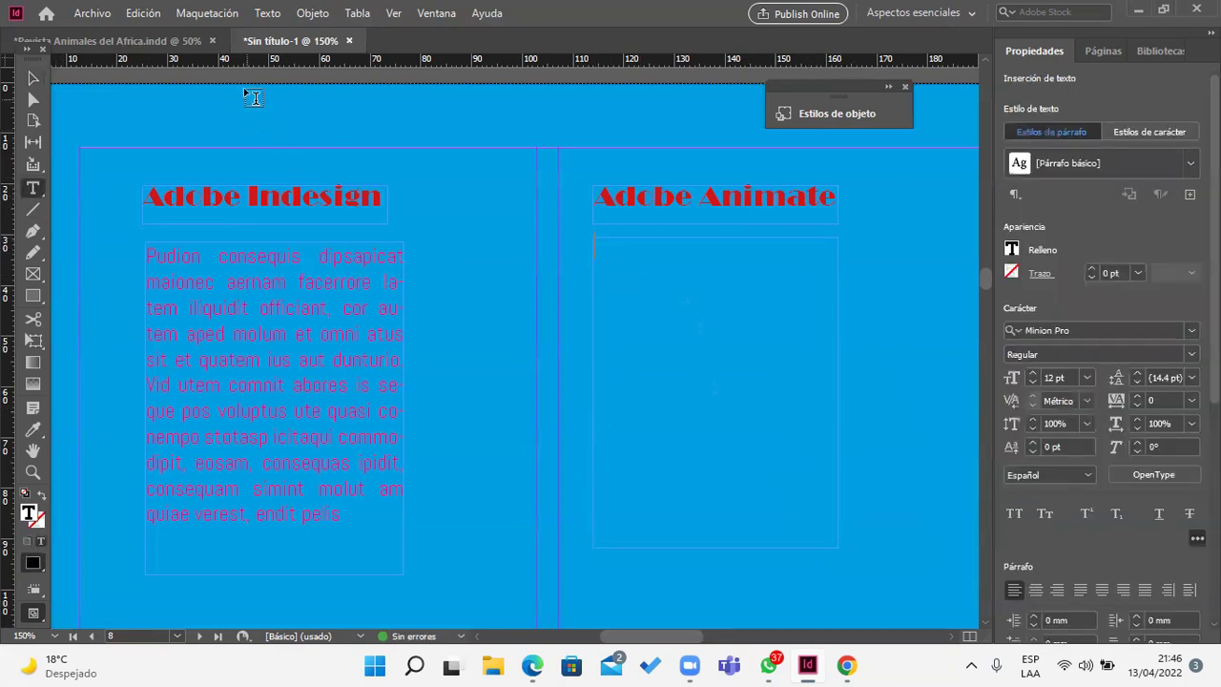
click(267, 14)
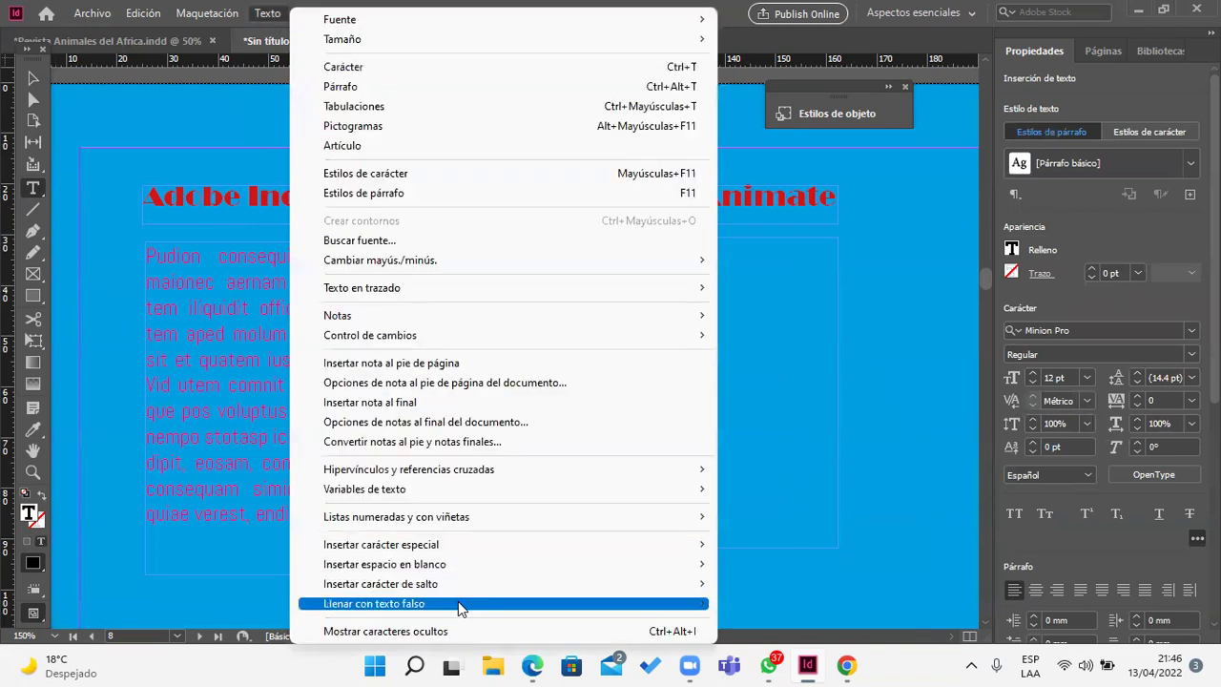
click(458, 603)
click(32, 78)
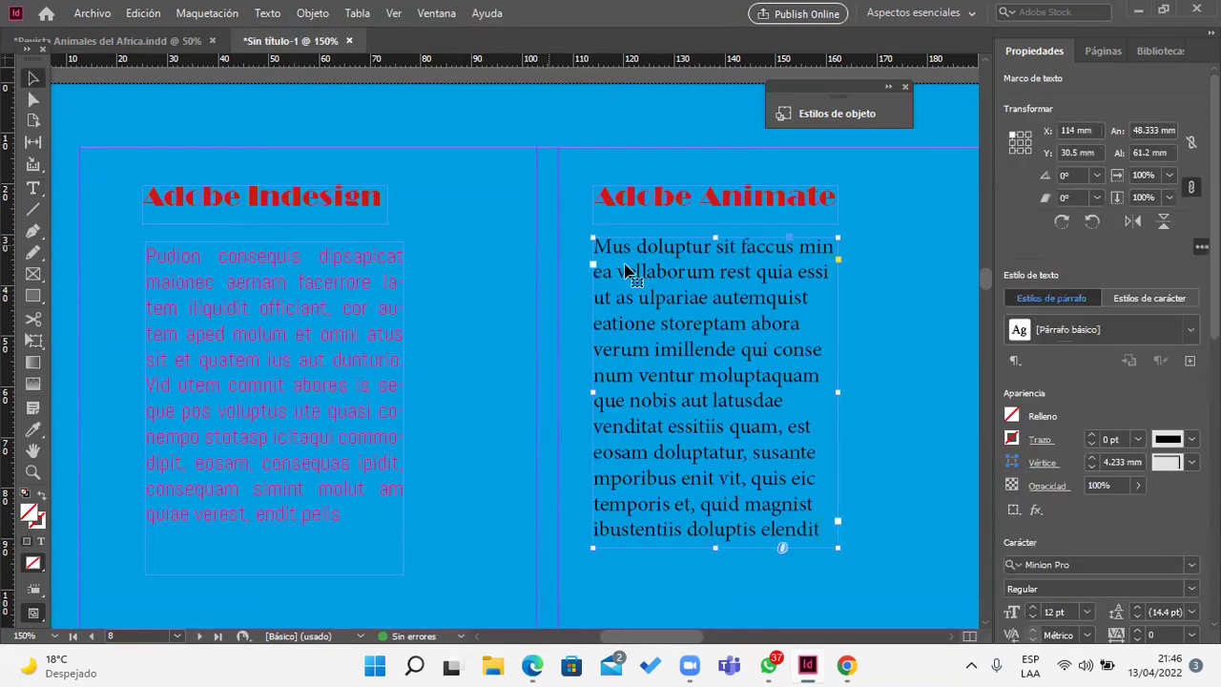
Step: Apply the Parrafo paragraph style to all the placeholder text beneath the "Adobe Animate" heading
double_click(695, 299)
key(ctrl+a)
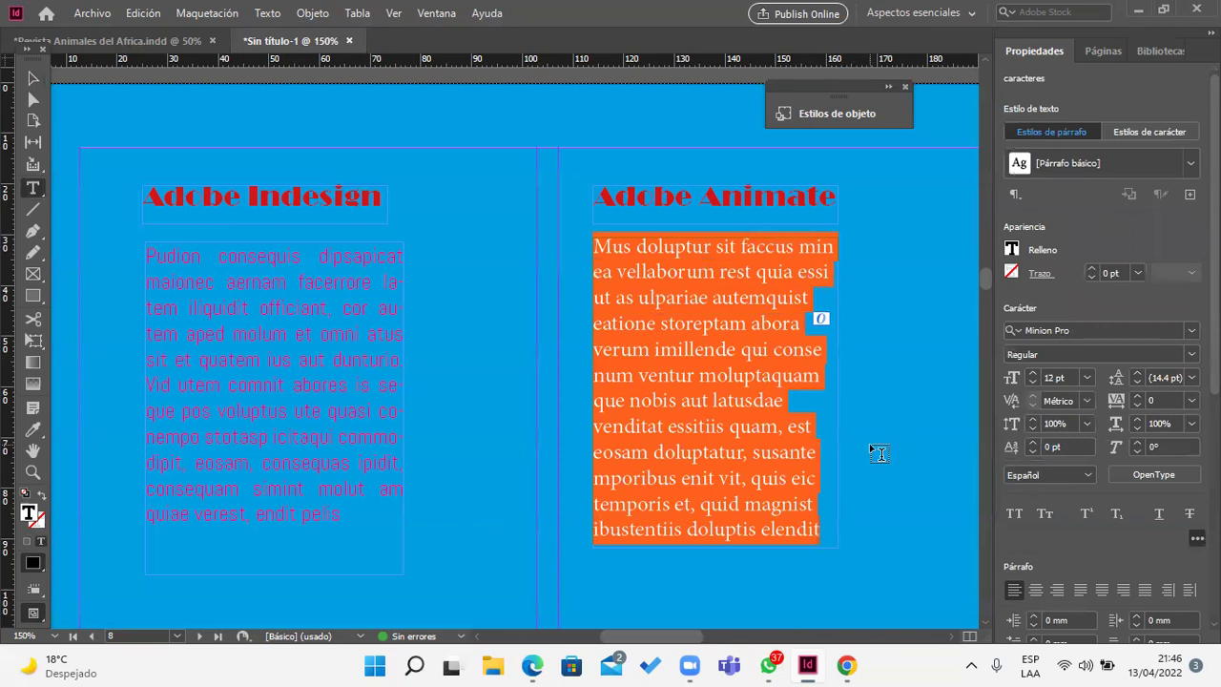
click(1175, 160)
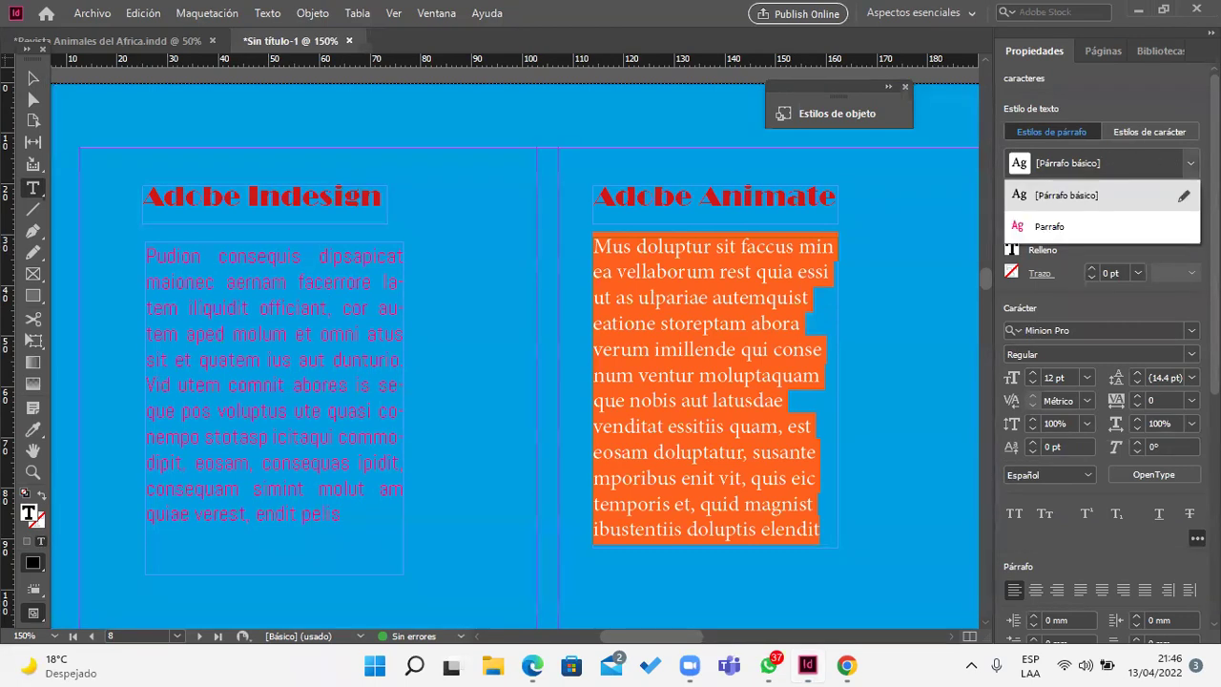
click(1109, 230)
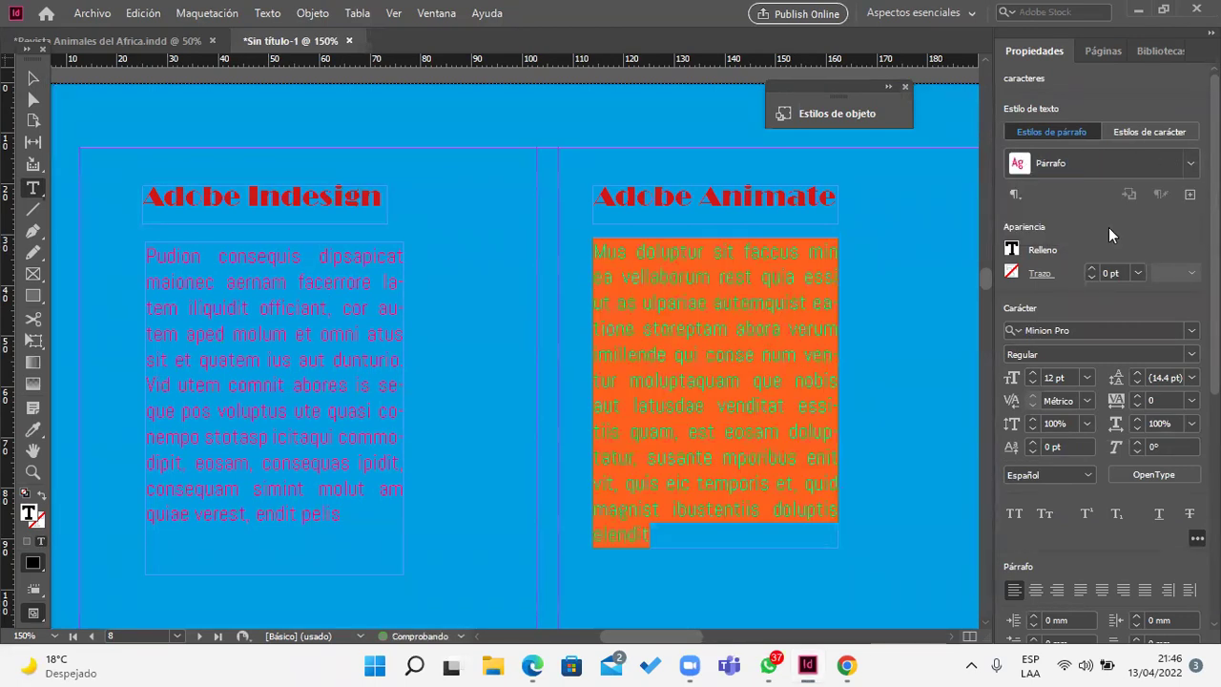
click(32, 78)
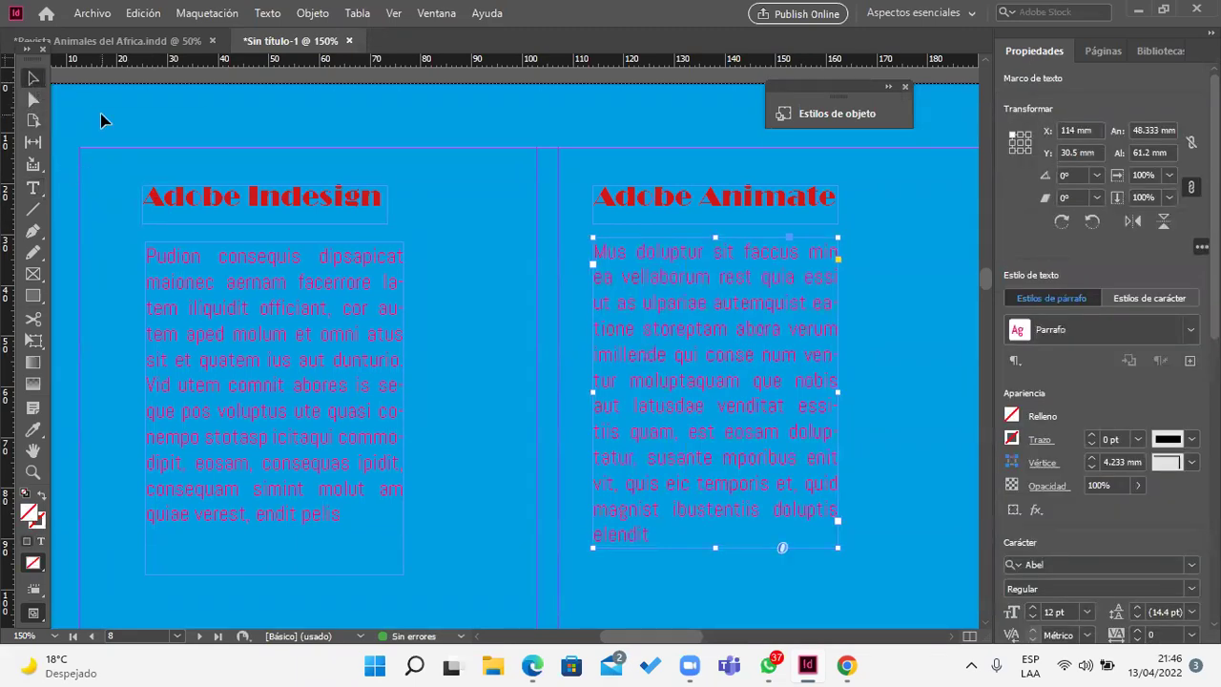